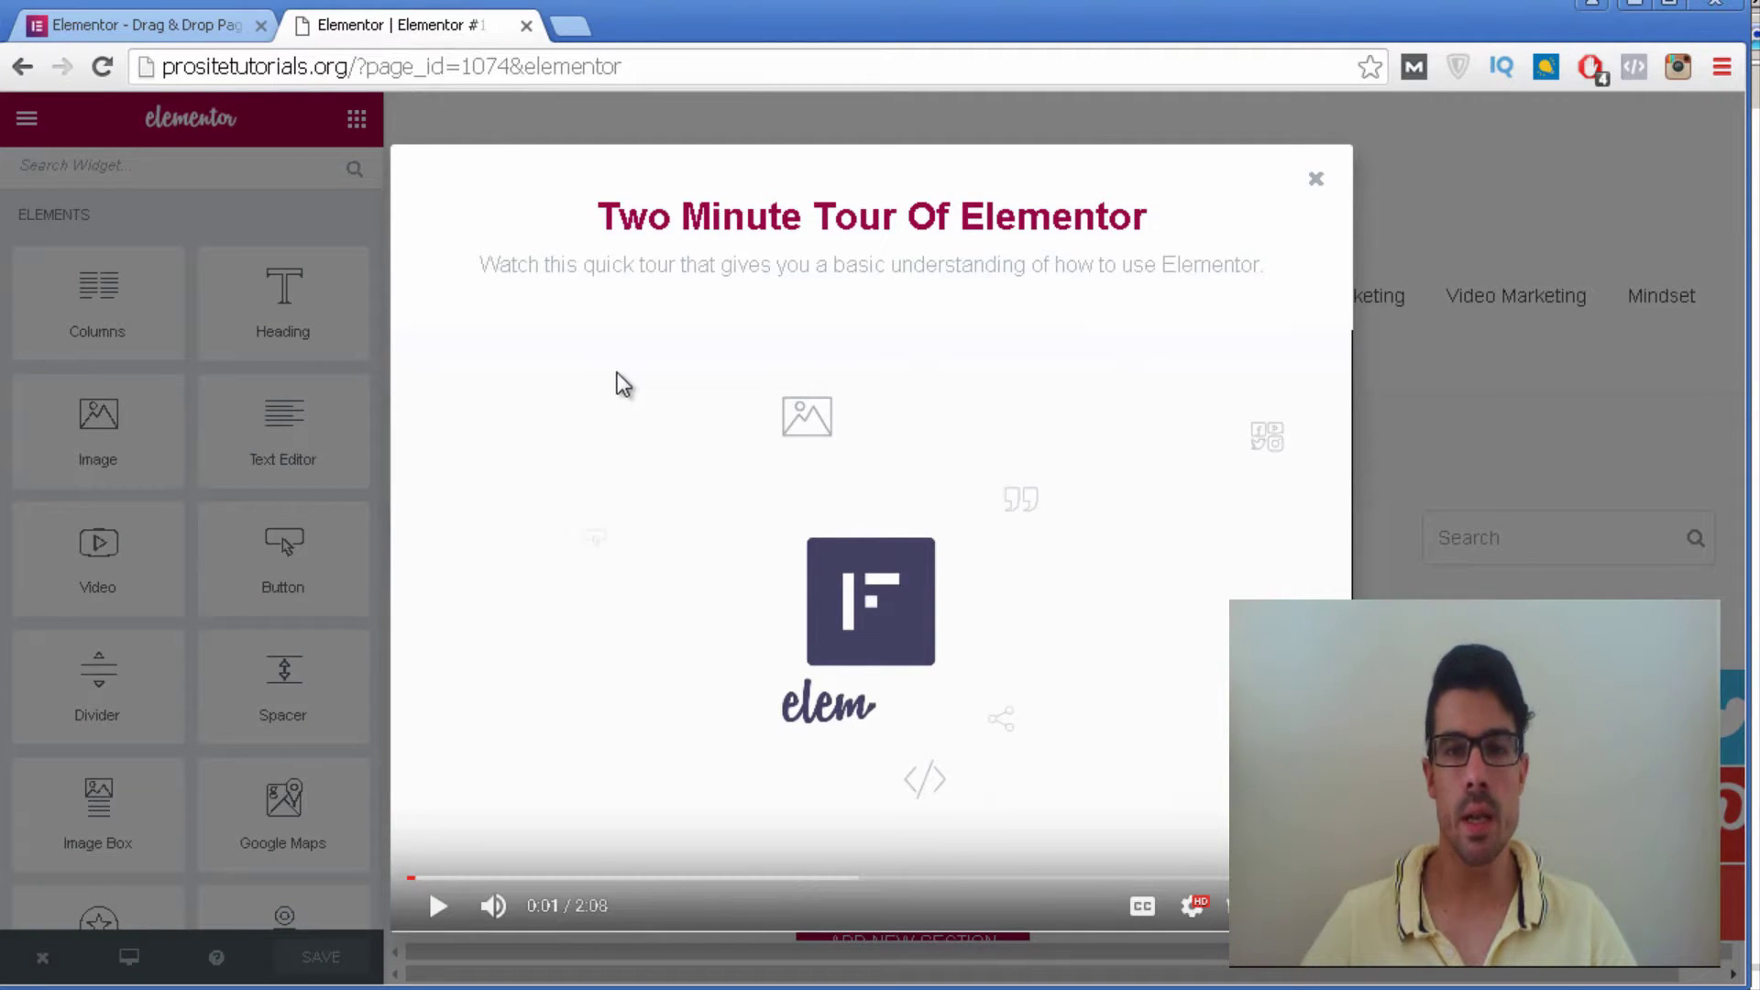
# Close the tour video and browse the Elements and WordPress widgets in the panel.
pyautogui.click(1318, 182)
pyautogui.scroll(-5, 917, 367)
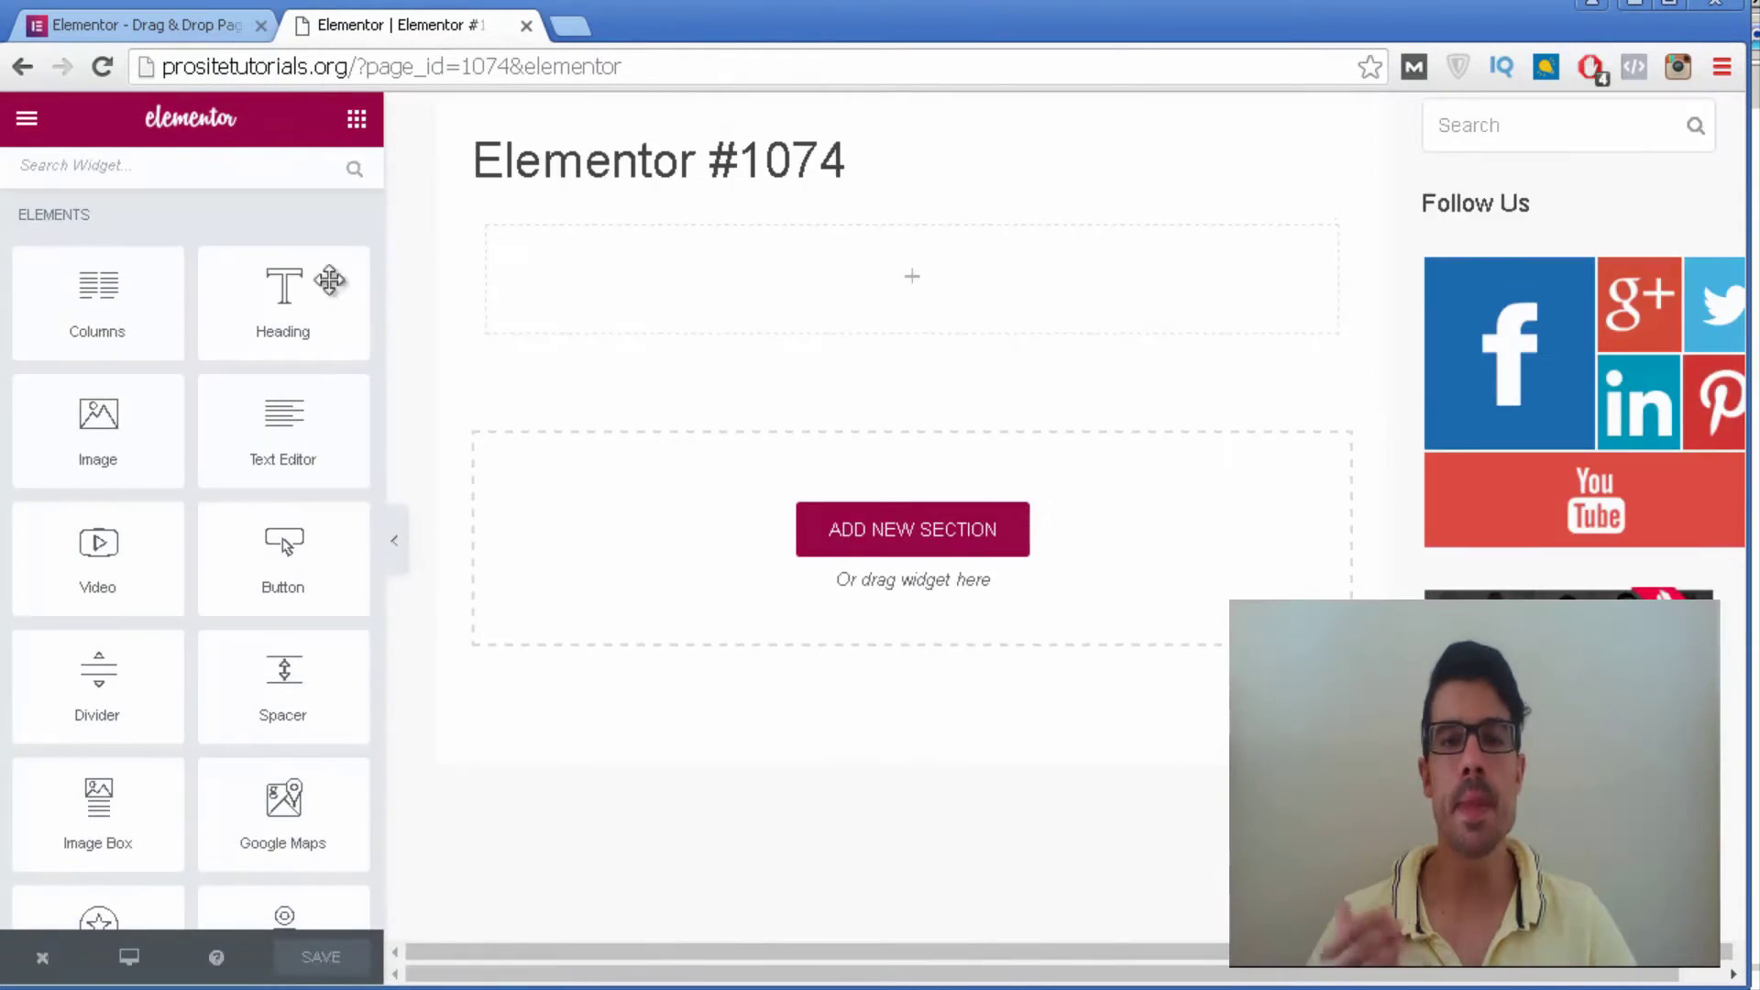
pyautogui.scroll(-5, 1207, 468)
pyautogui.scroll(8, 1179, 498)
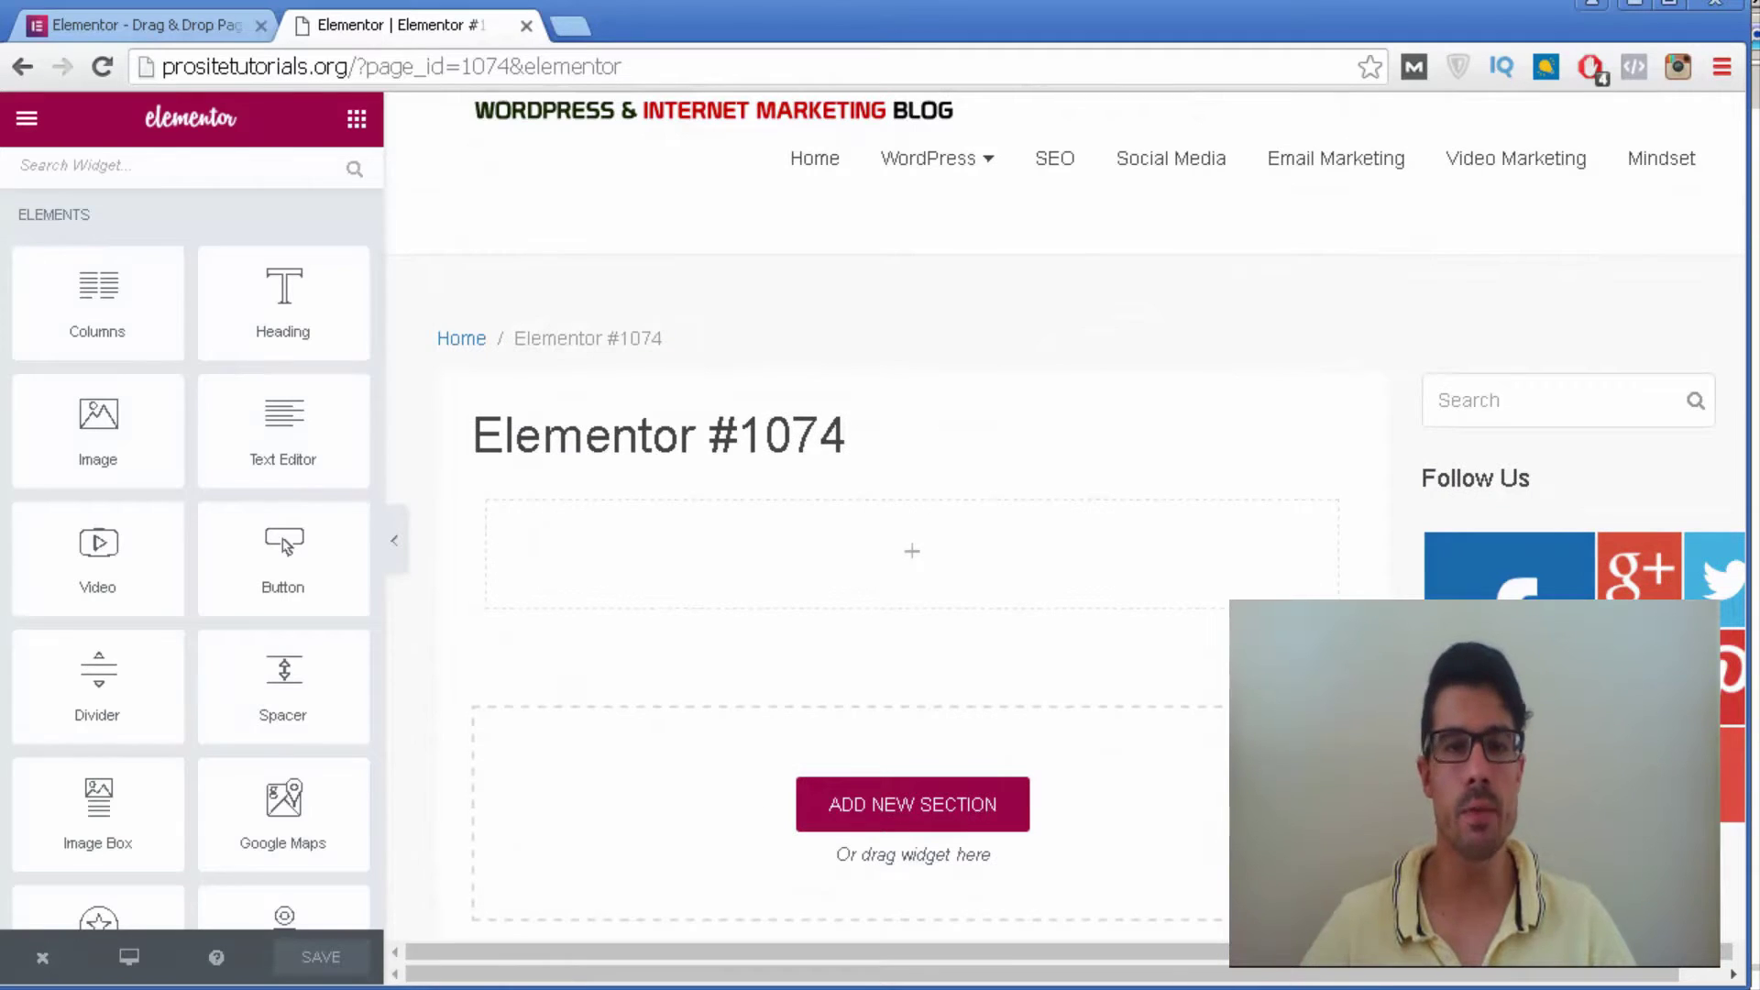
pyautogui.scroll(-10, 40, 325)
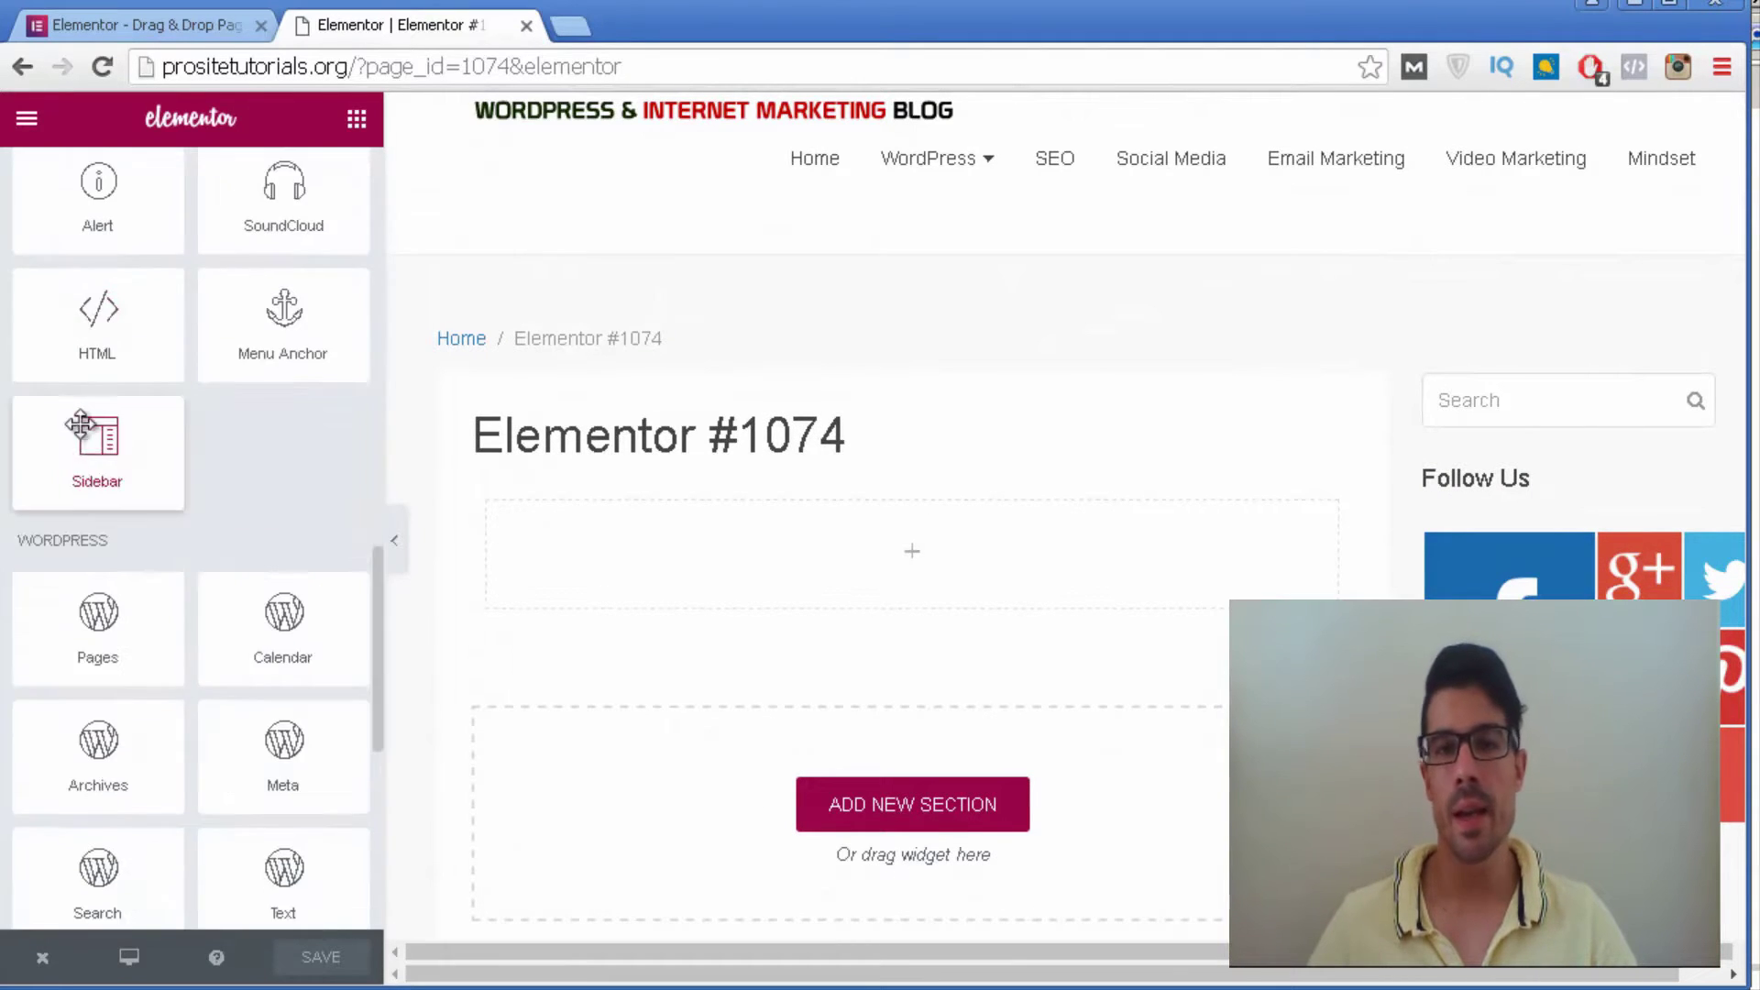
pyautogui.scroll(10, 81, 424)
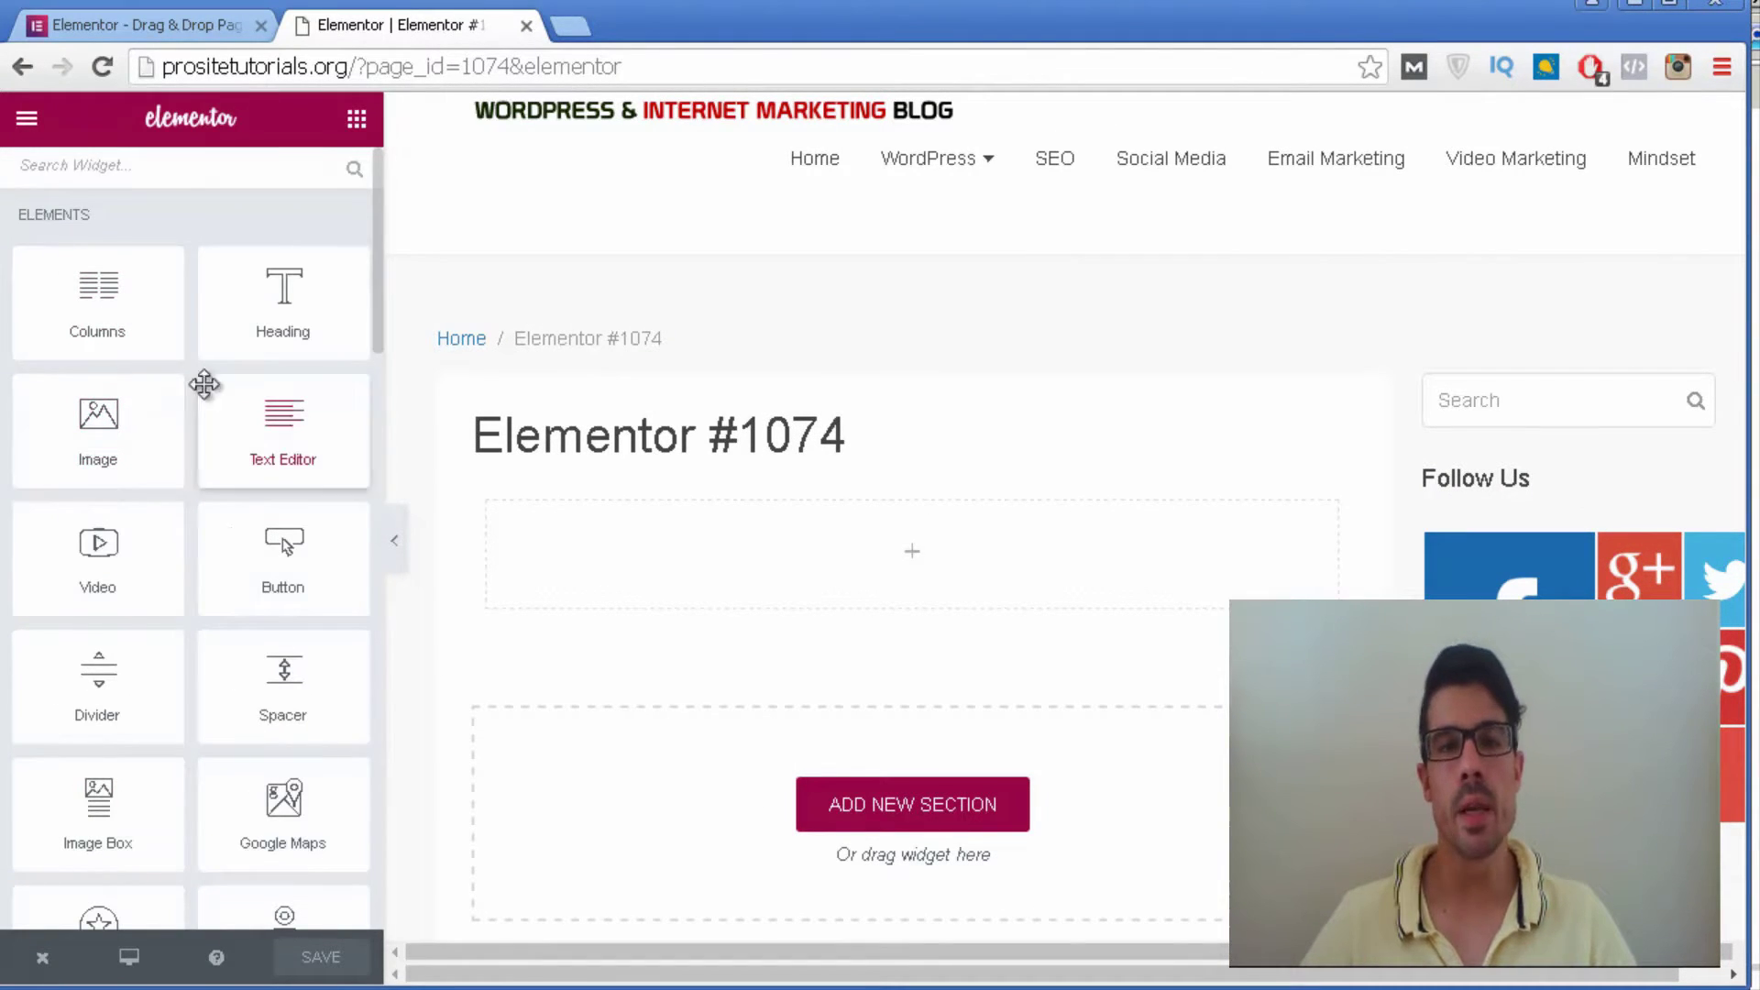
pyautogui.scroll(-10, 196, 298)
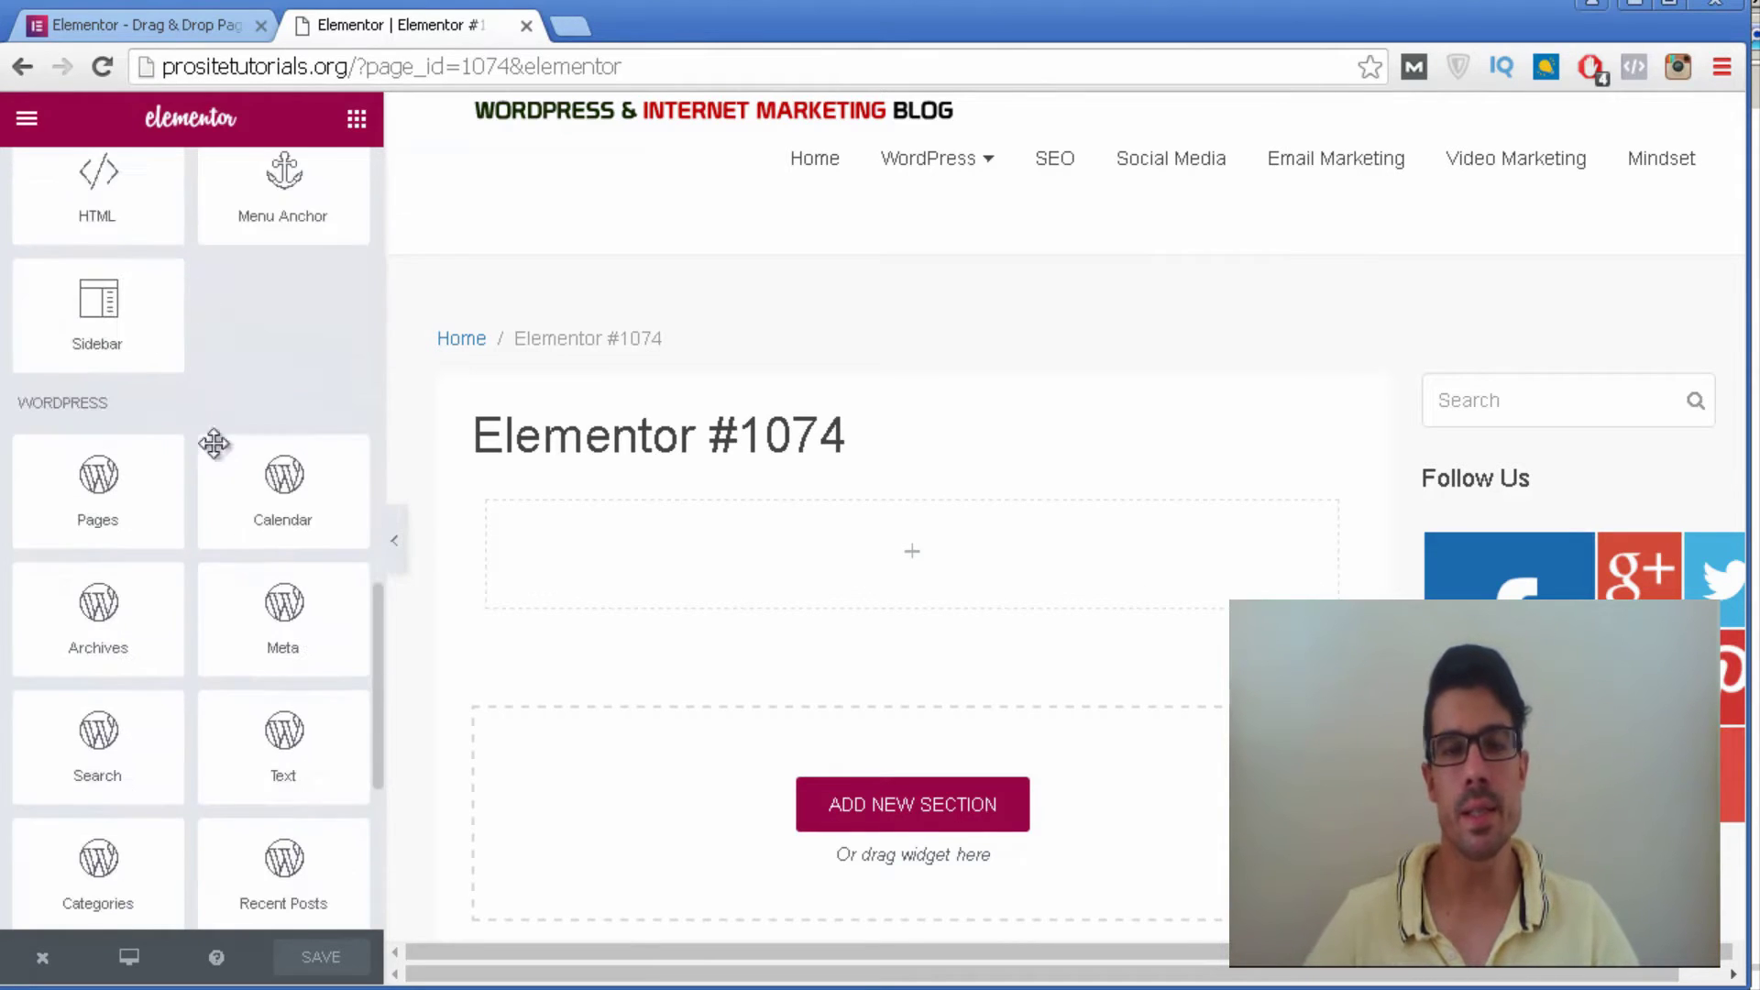
pyautogui.scroll(-5, 101, 768)
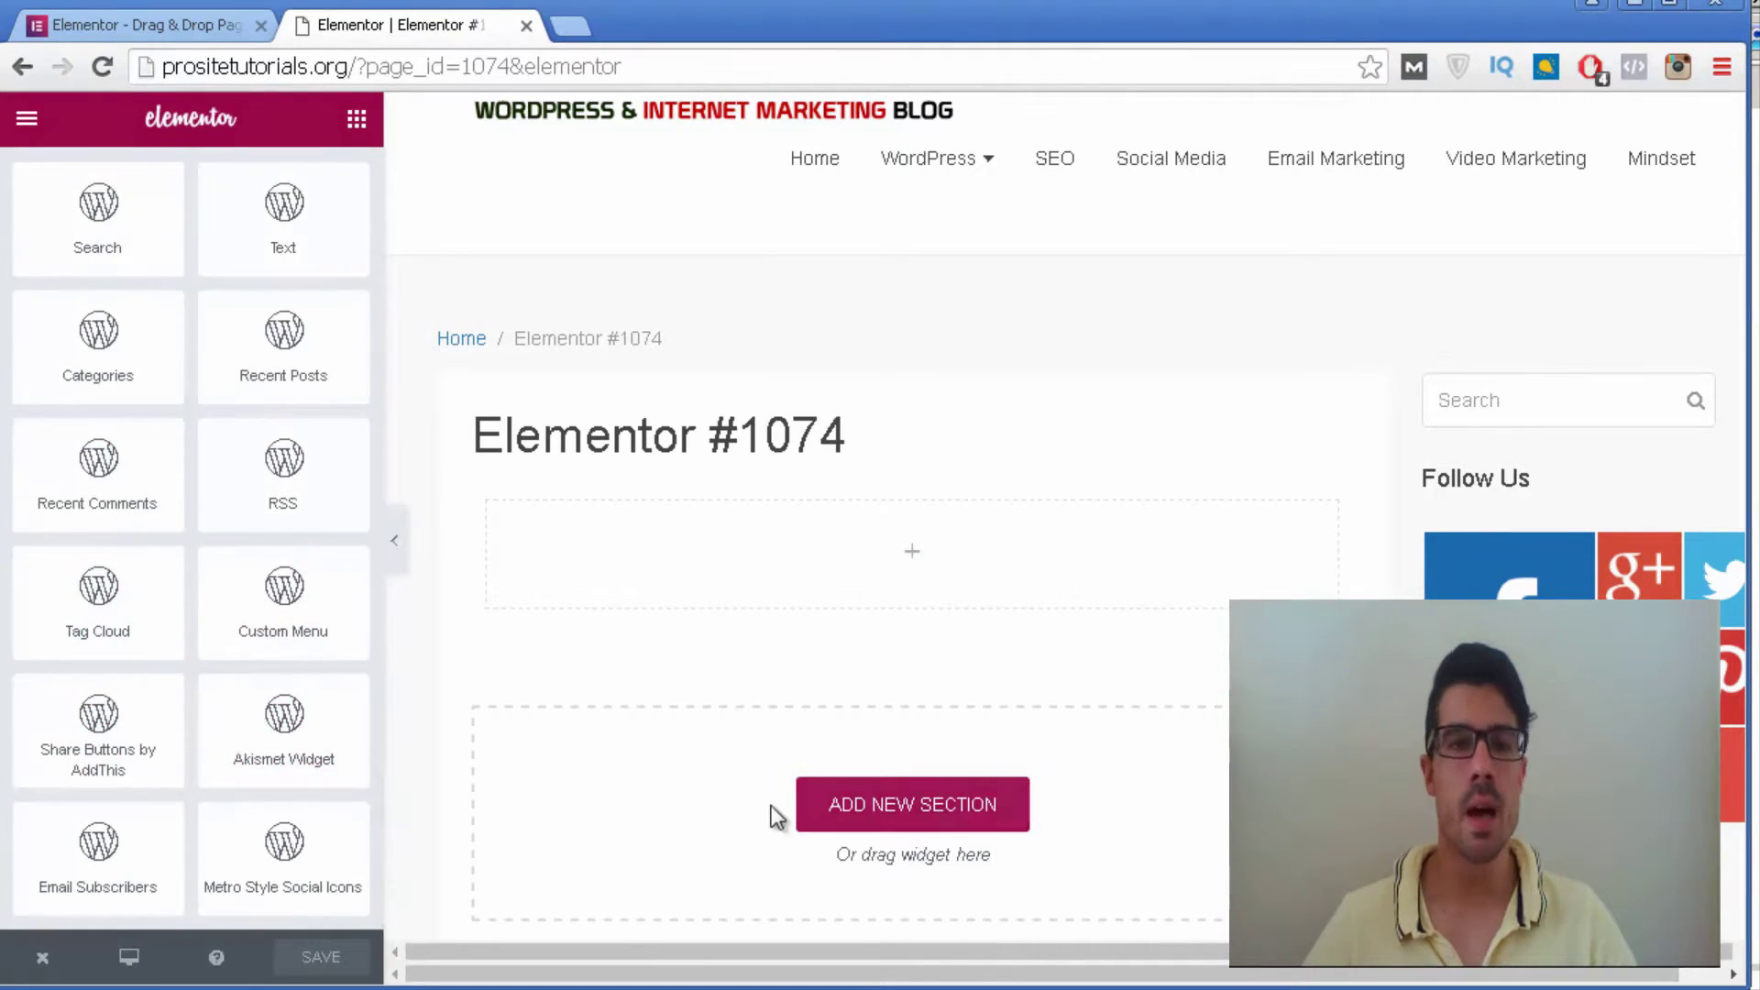
pyautogui.scroll(4, 217, 302)
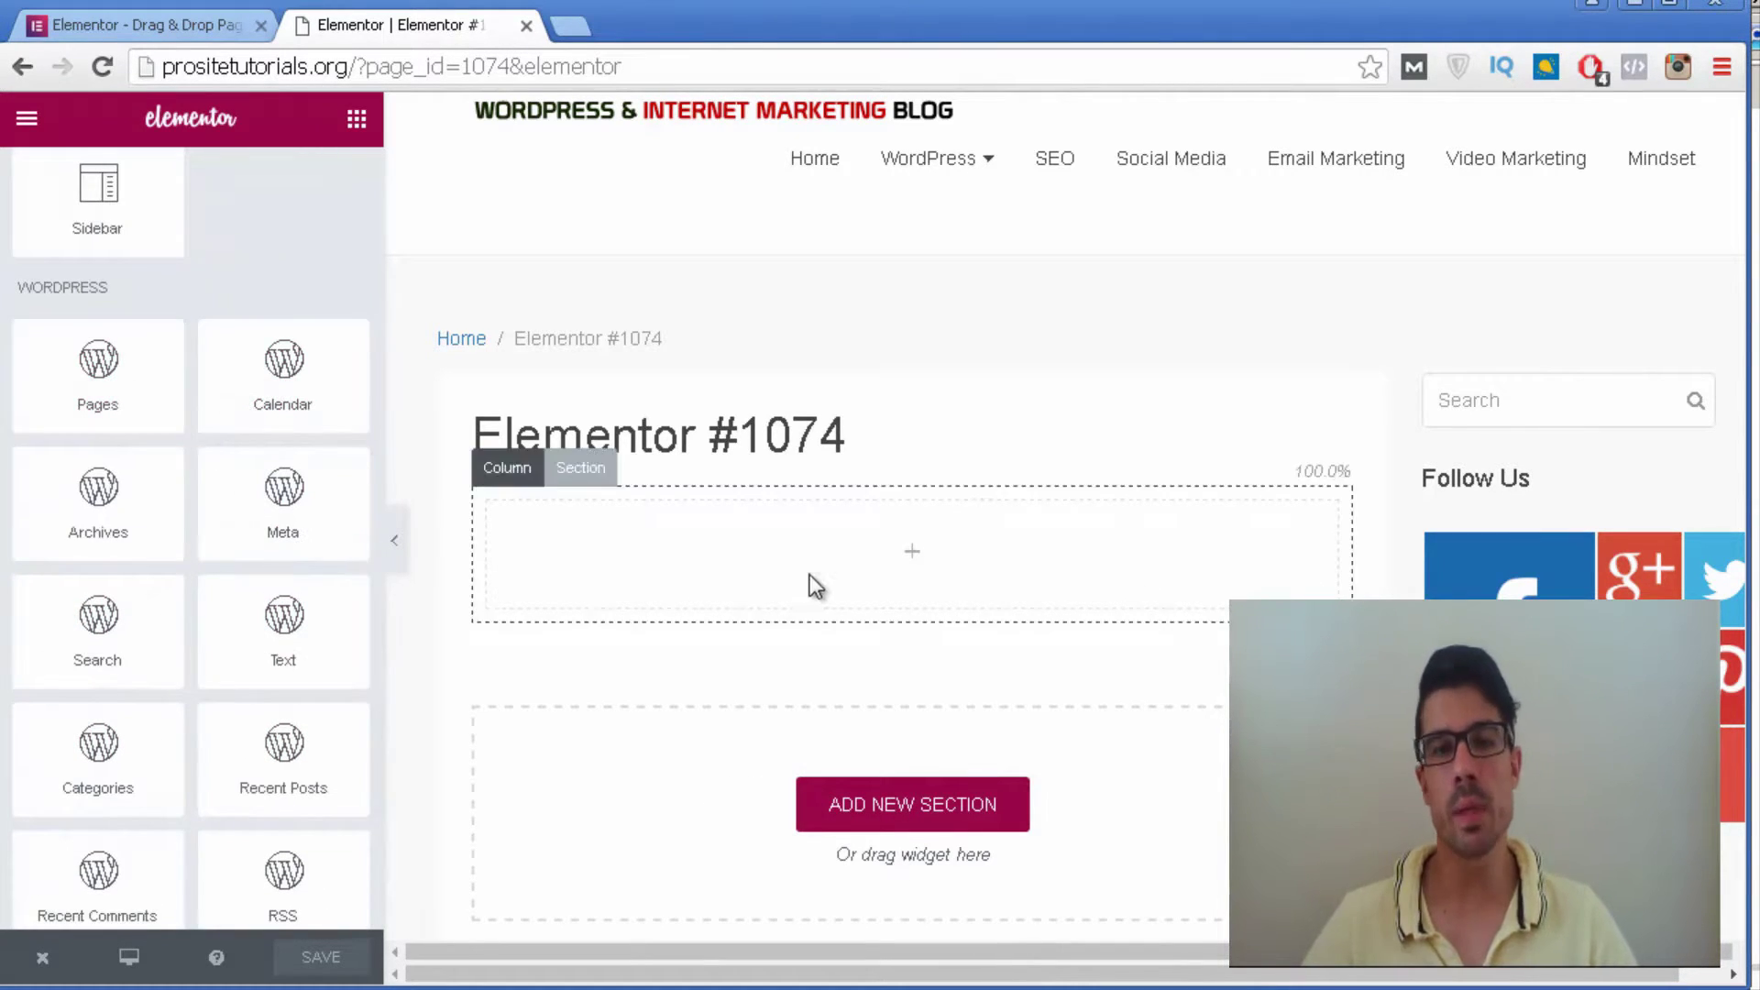
pyautogui.scroll(-3, 1002, 339)
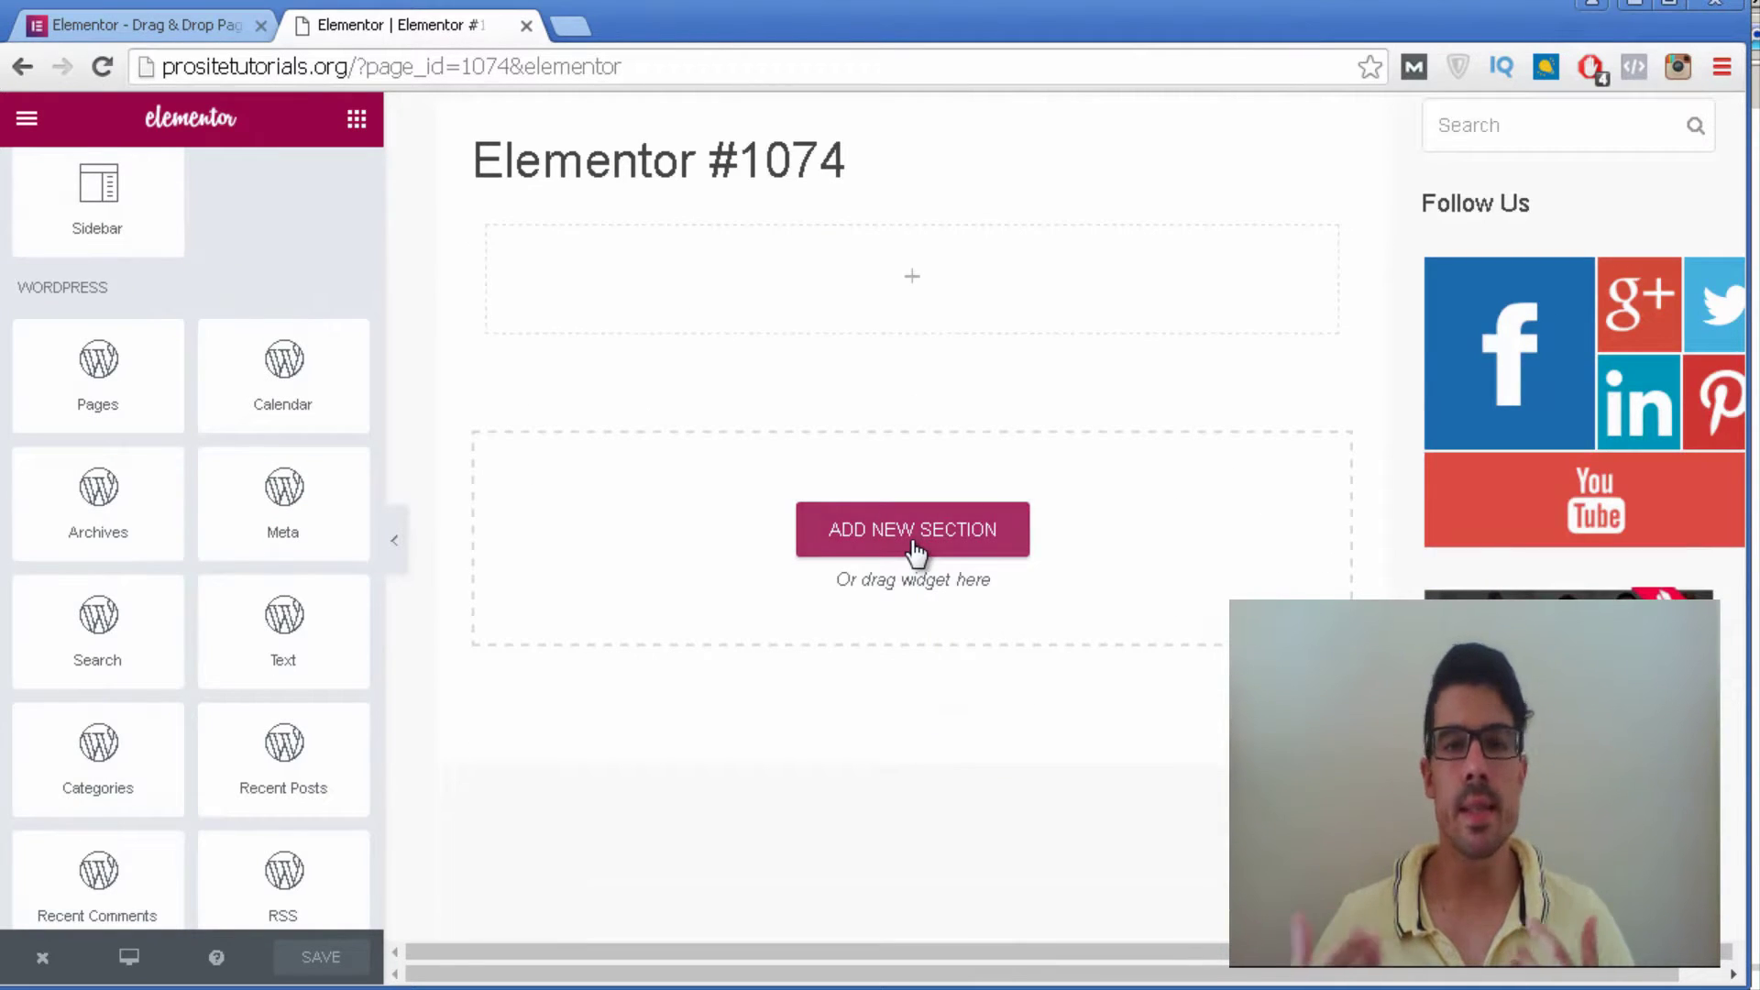
# Add a new three-column section below the empty single-column section.
pyautogui.click(915, 548)
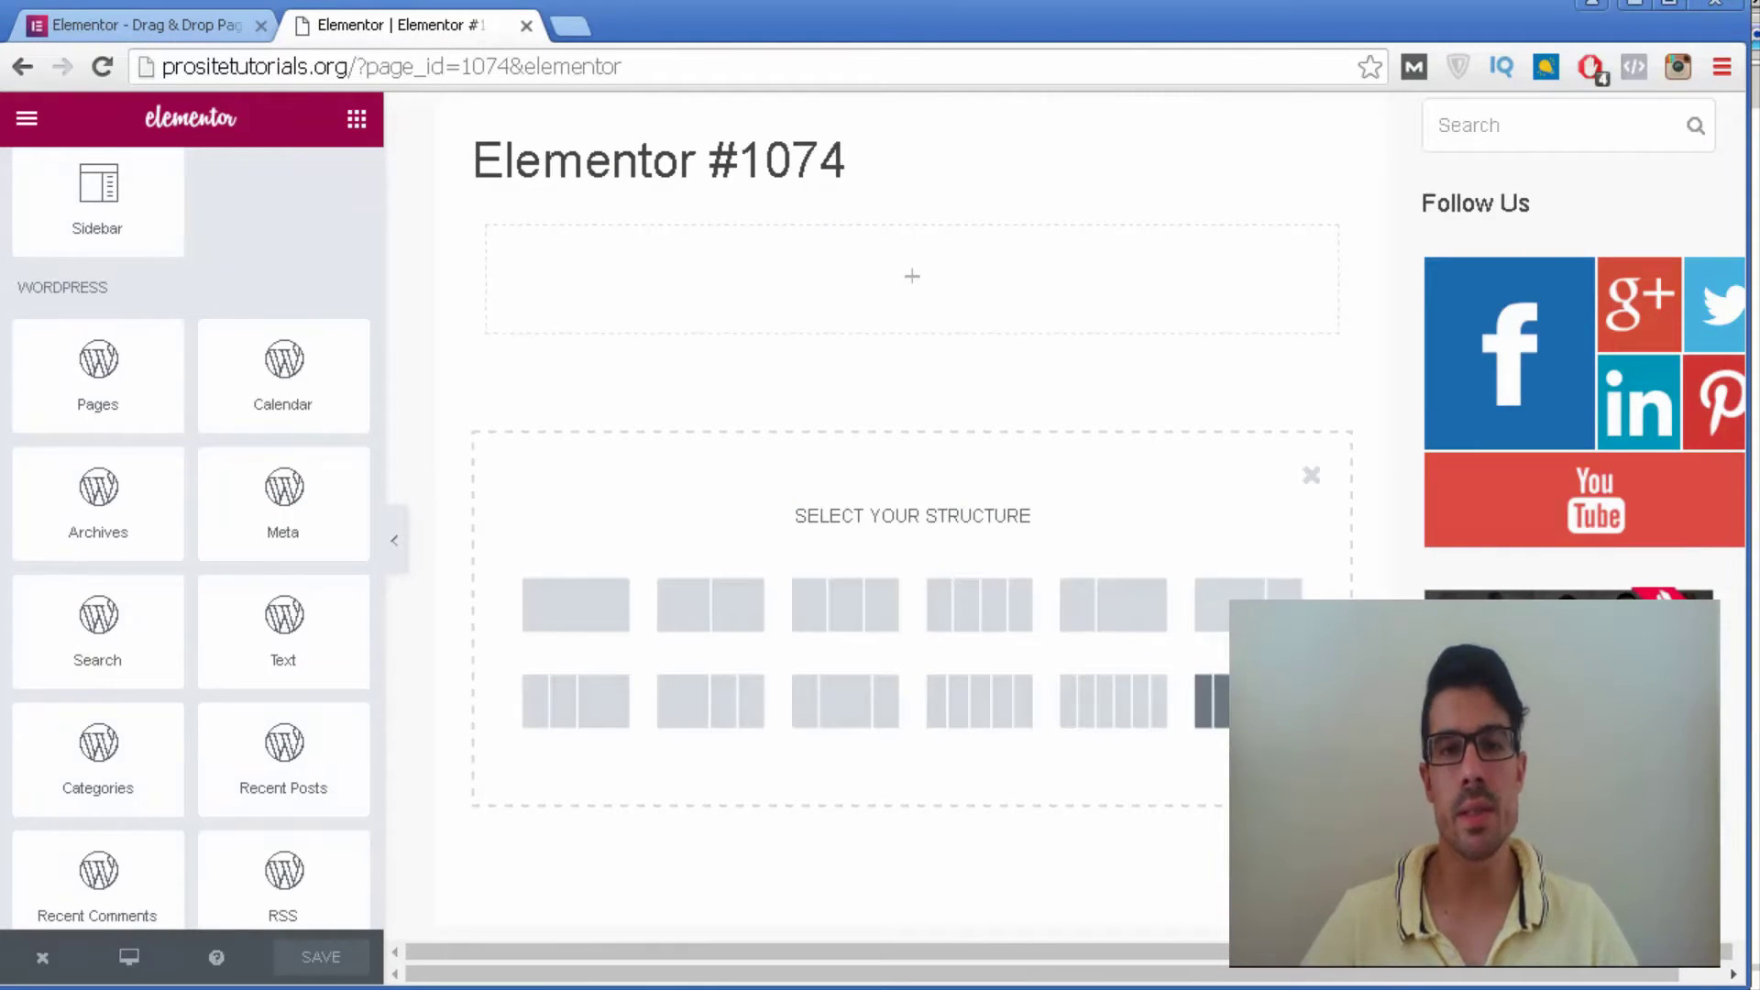
pyautogui.click(842, 719)
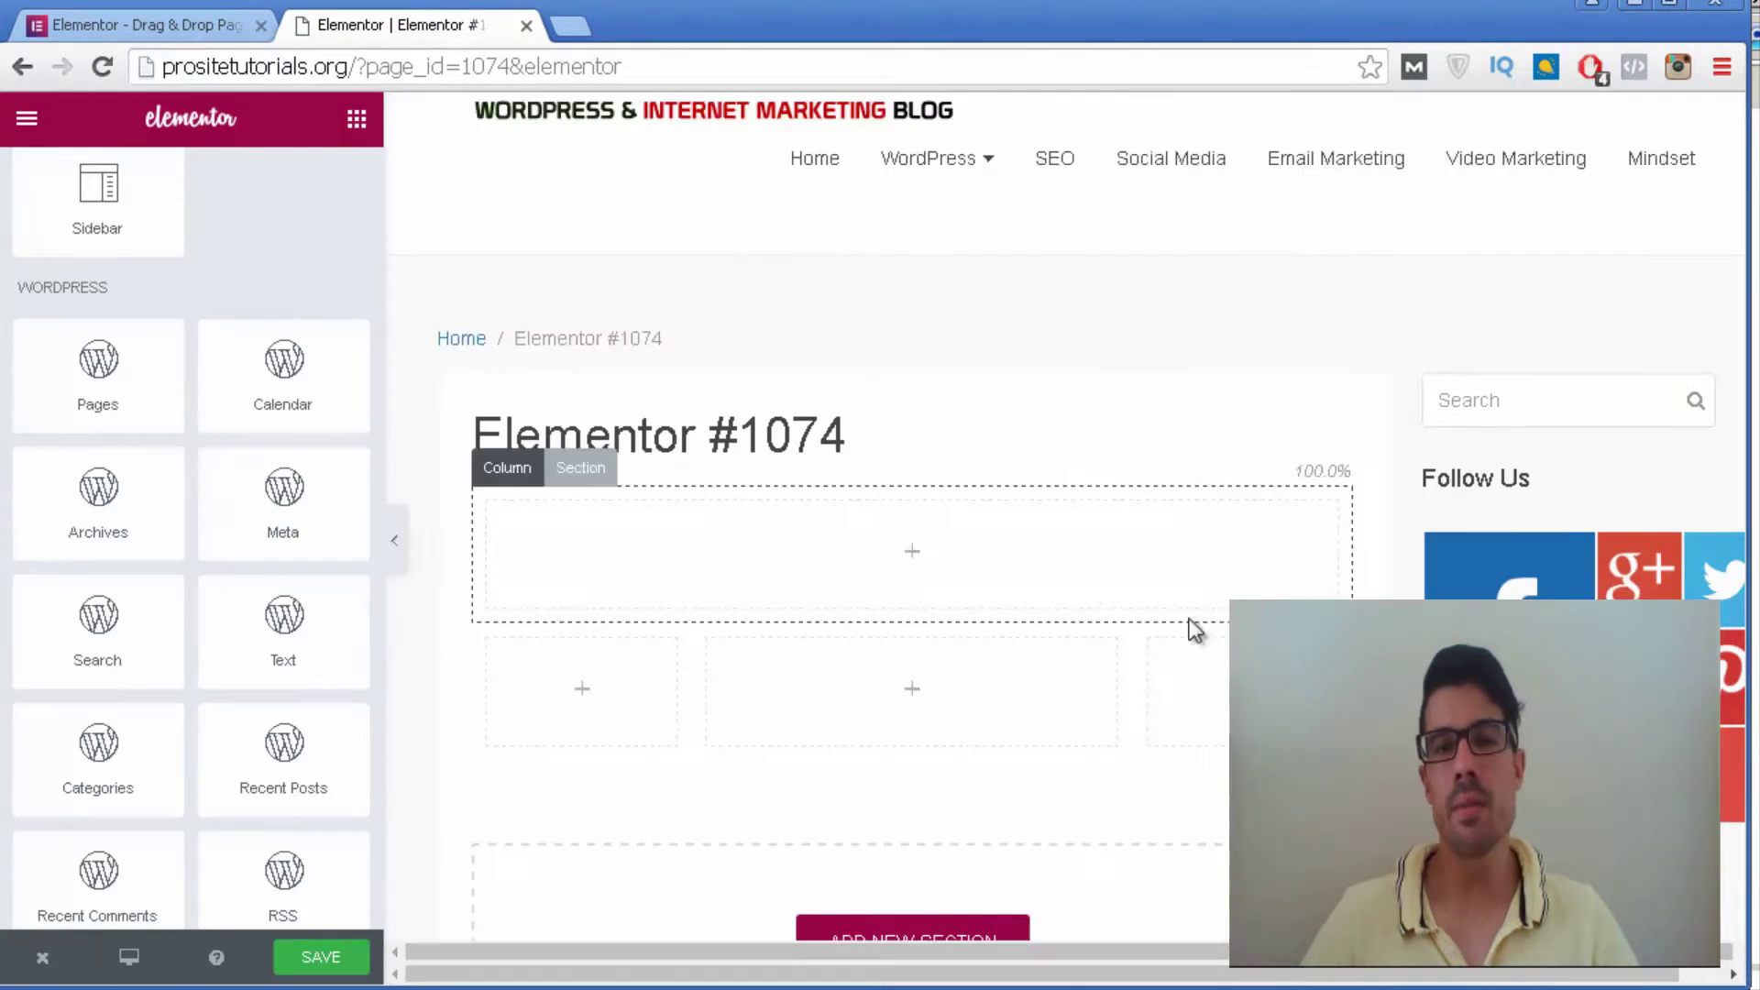
pyautogui.scroll(10, 287, 278)
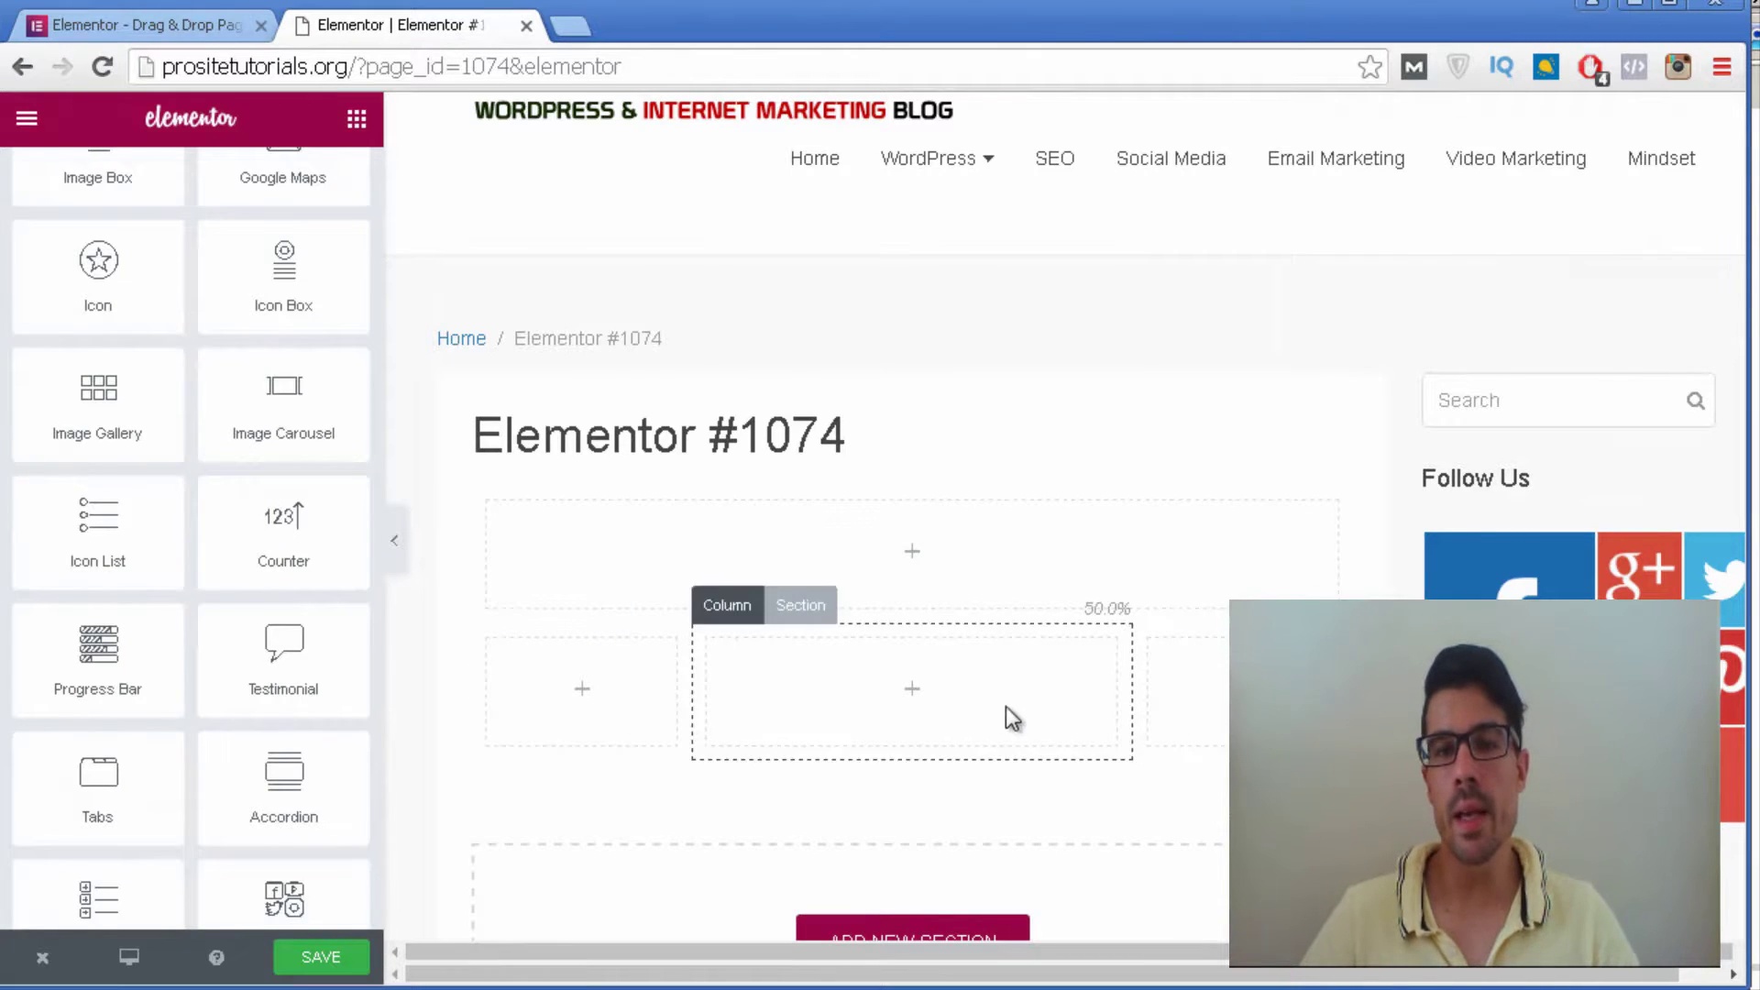
pyautogui.scroll(-1, 1005, 718)
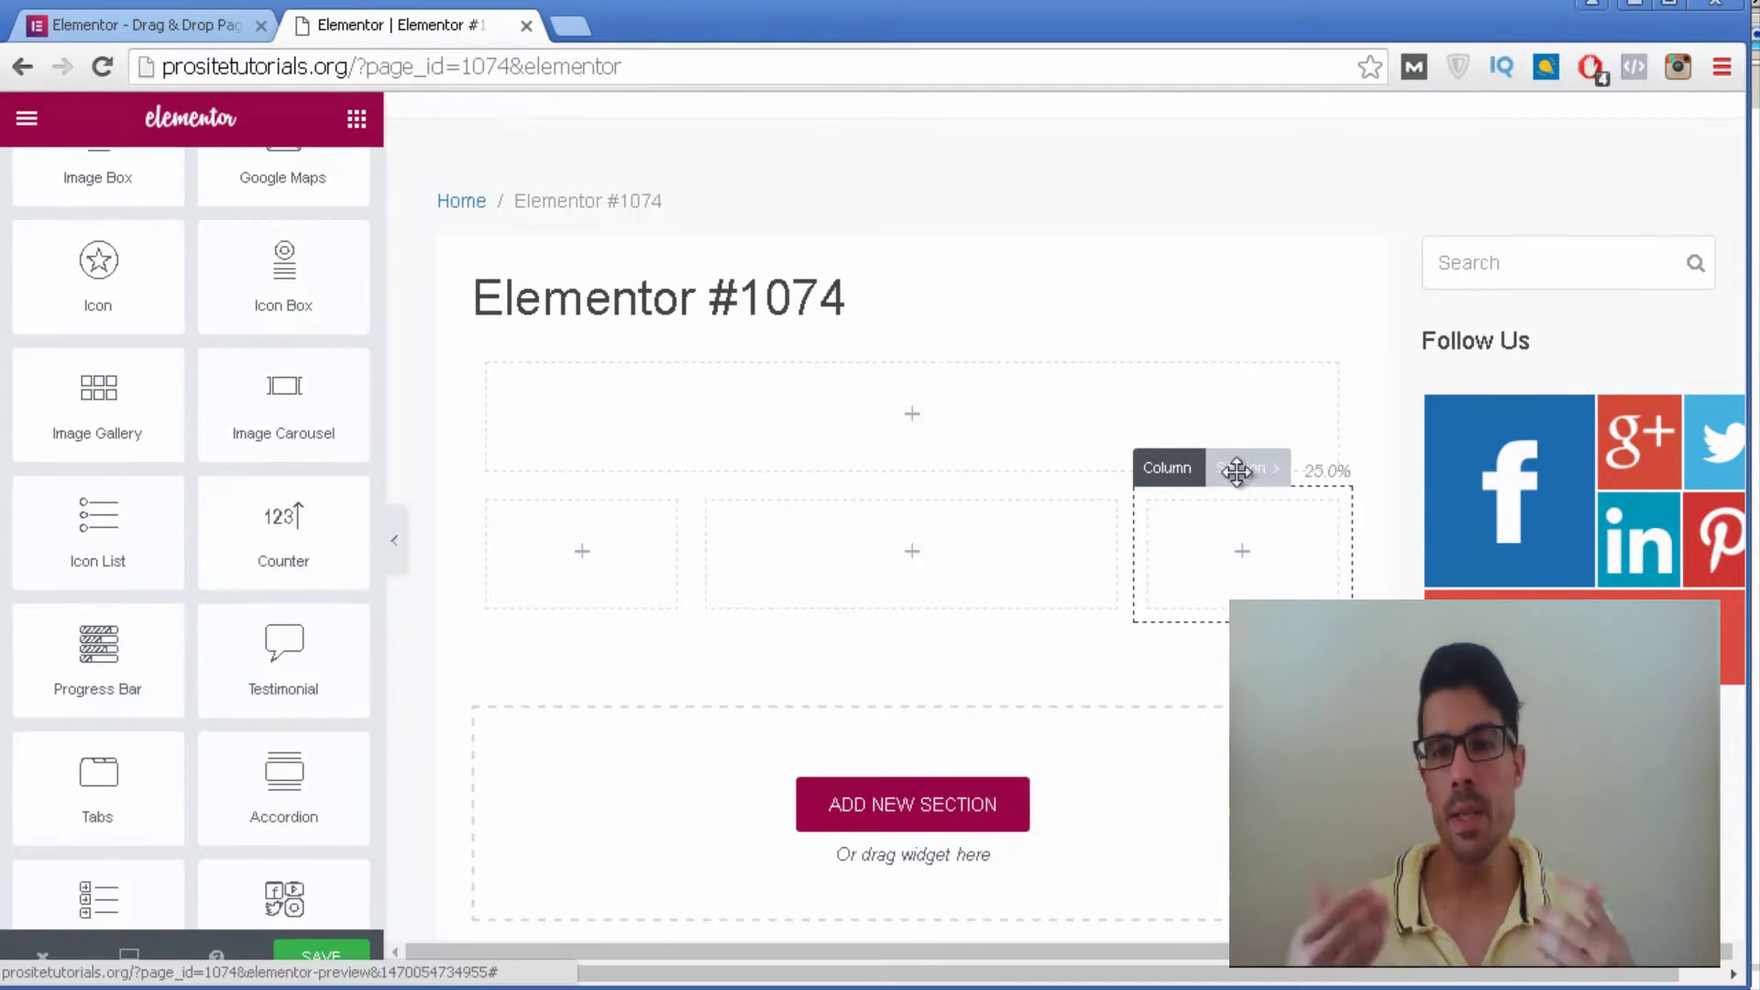
# Reorder the columns and widen the middle one to about 40.9%.
pyautogui.moveTo(1174, 477); pyautogui.dragTo(570, 408)
pyautogui.moveTo(505, 327); pyautogui.dragTo(1319, 556)
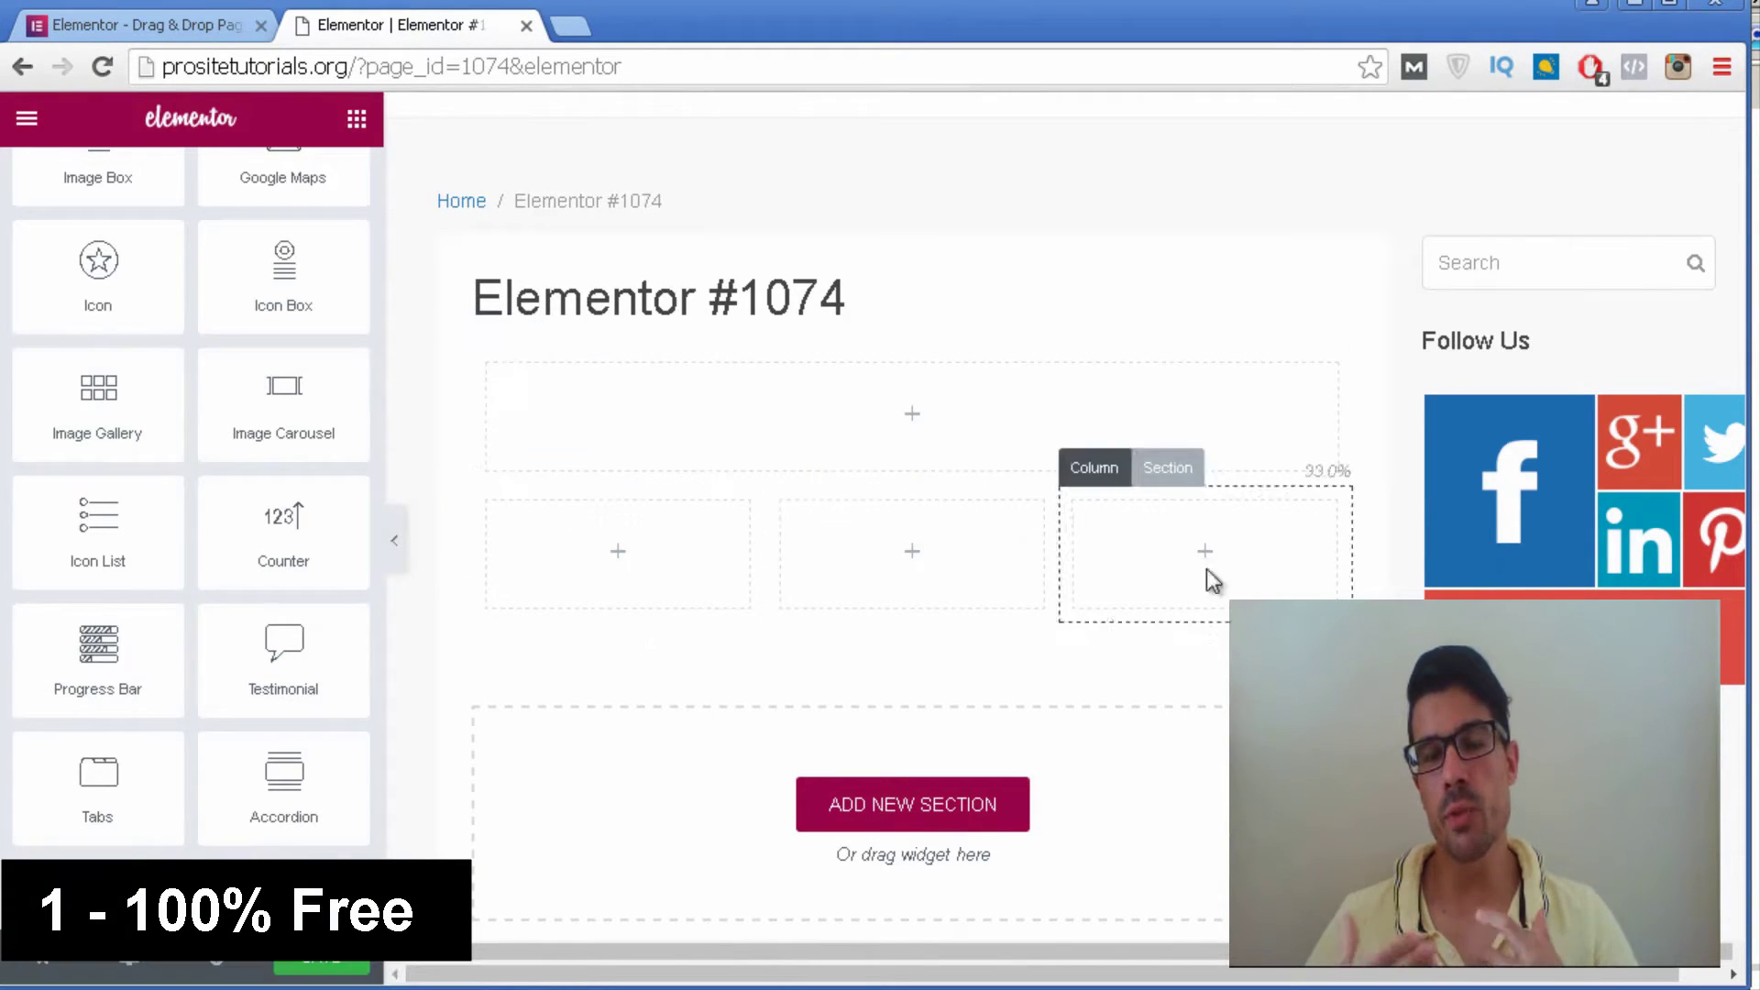
pyautogui.moveTo(1173, 467); pyautogui.dragTo(1112, 559)
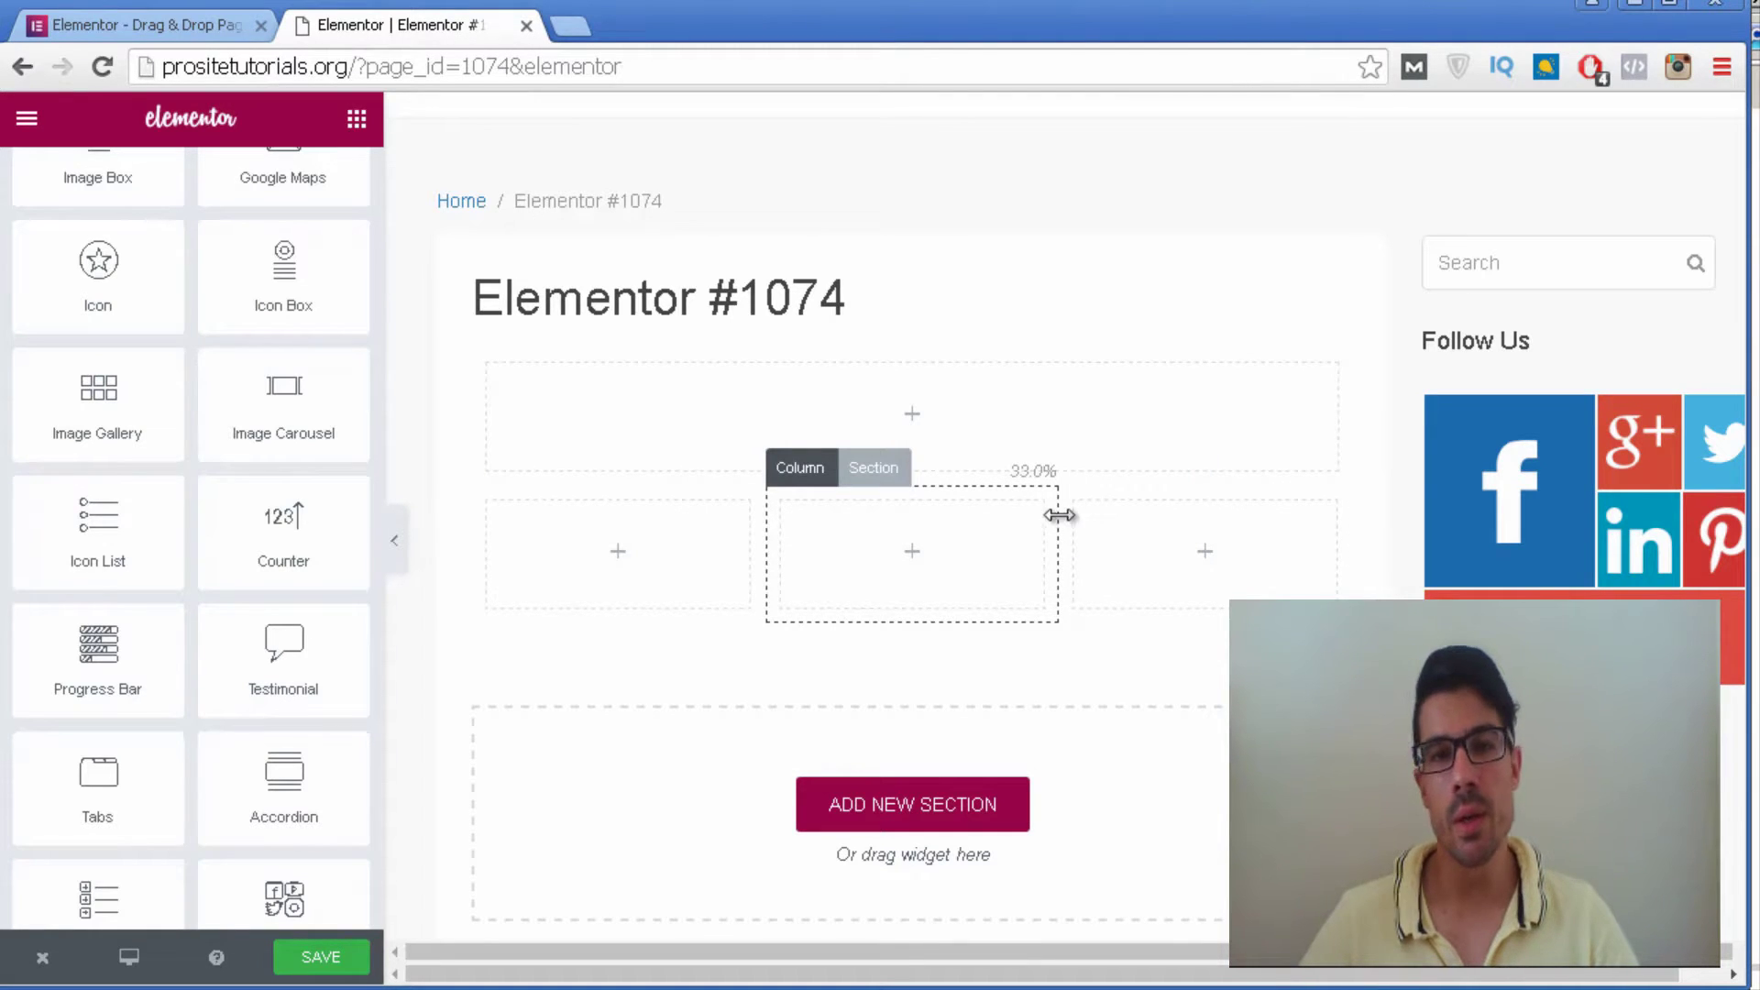
pyautogui.moveTo(1049, 511); pyautogui.dragTo(1129, 537)
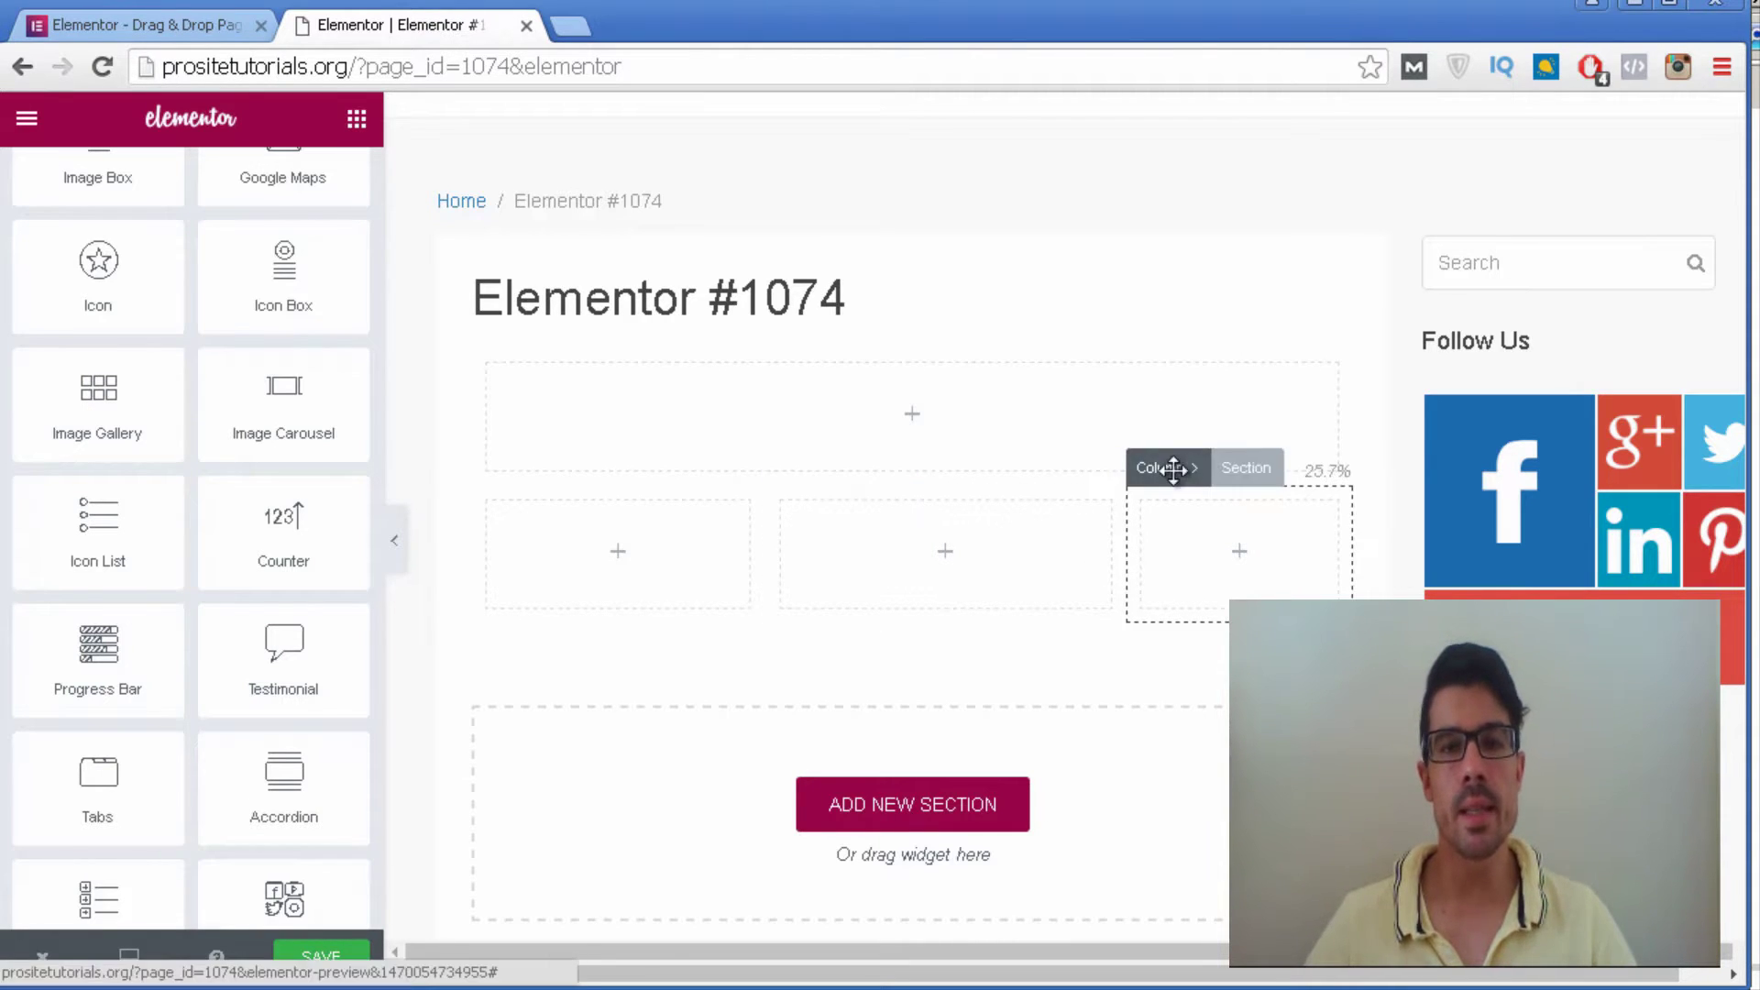
# Duplicate the rightmost column, move the copy into third place, then delete one column.
pyautogui.click(1167, 467)
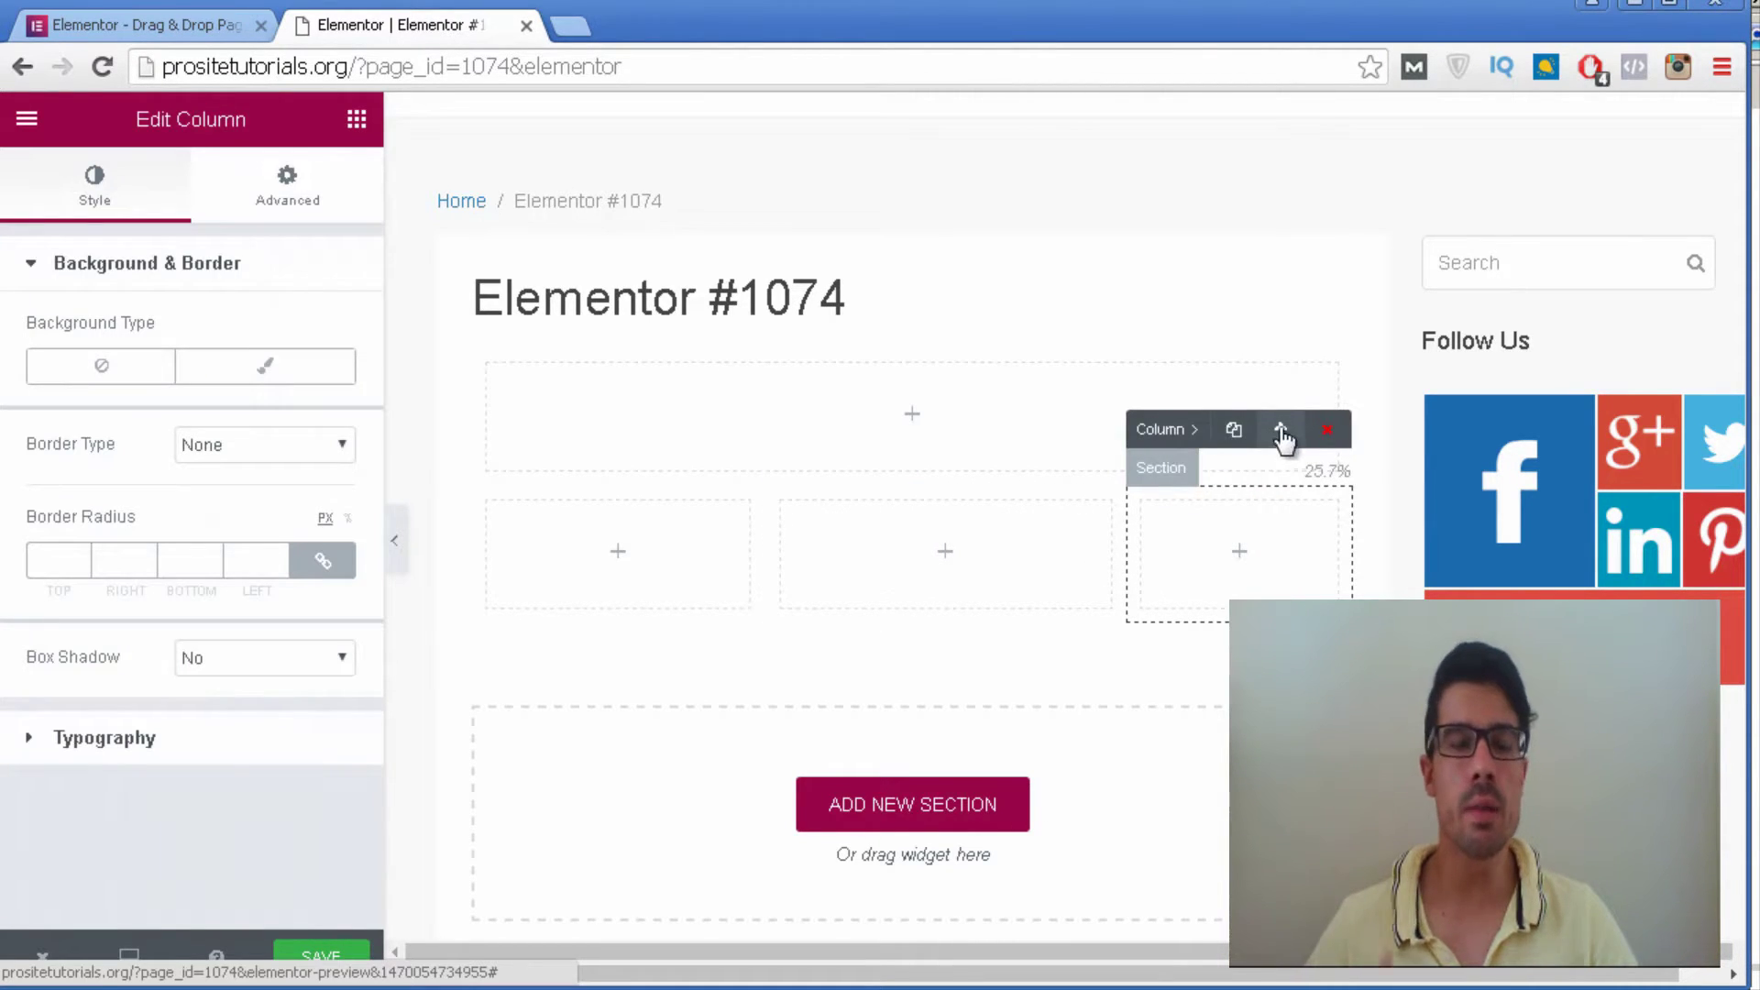
pyautogui.click(1231, 435)
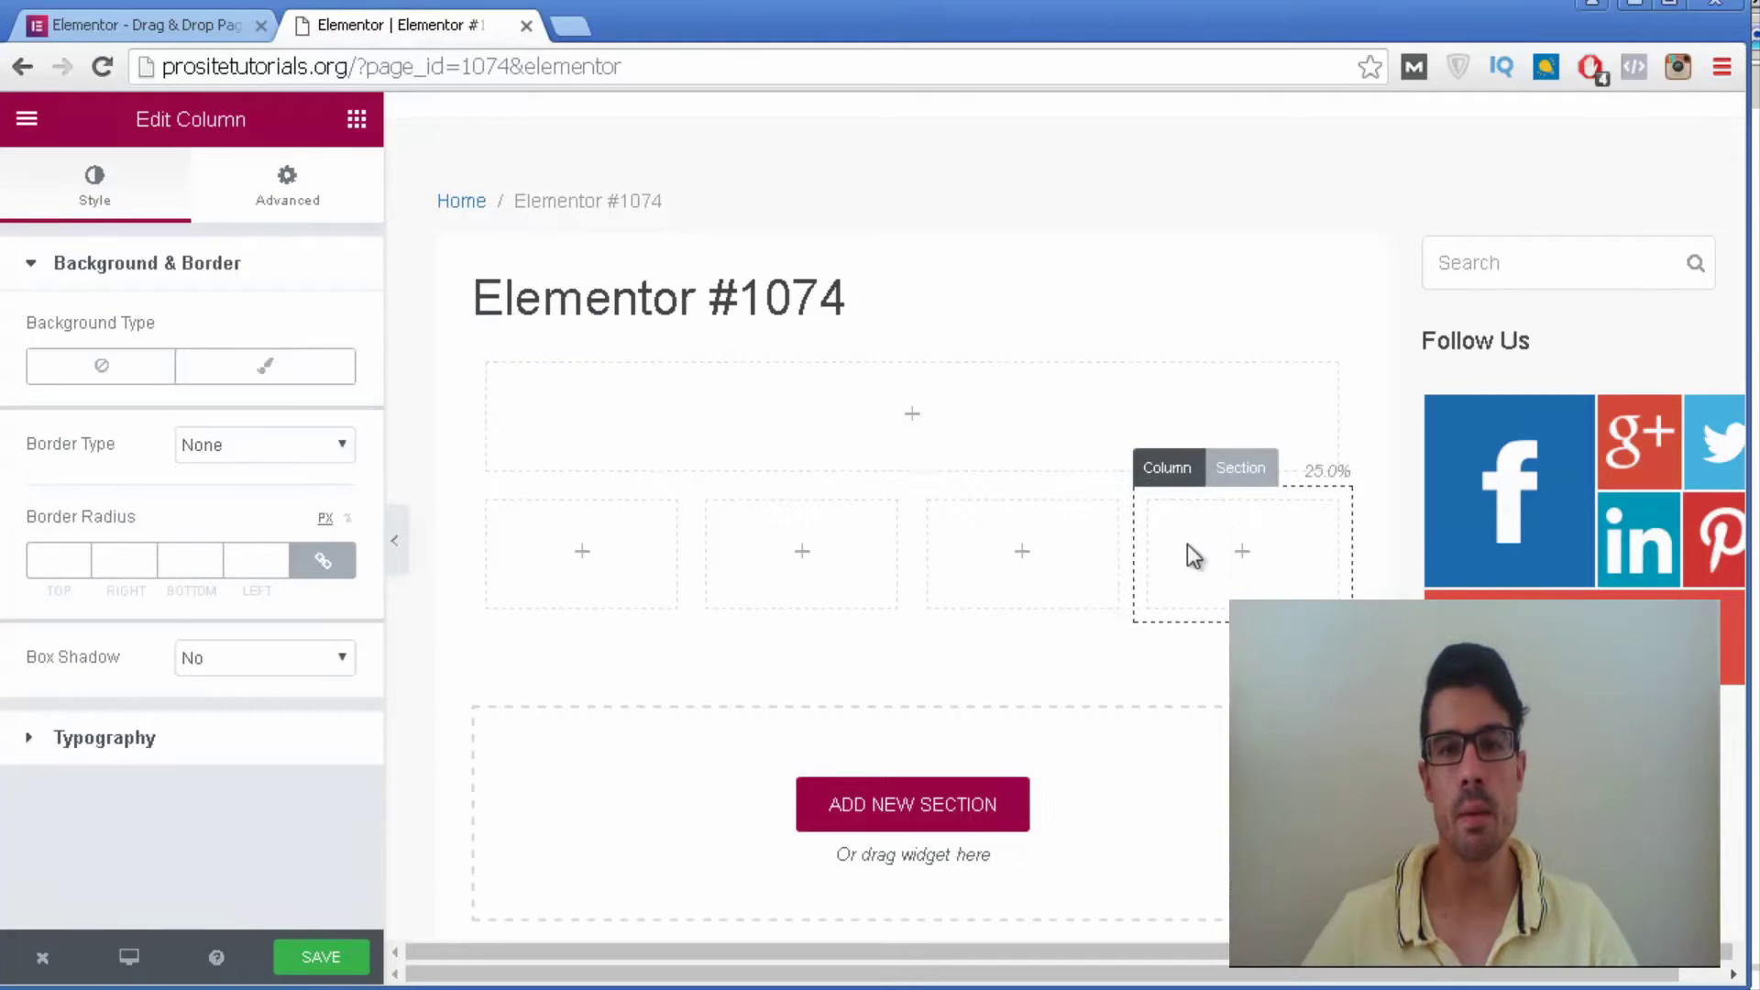
pyautogui.moveTo(1169, 470); pyautogui.dragTo(968, 466)
pyautogui.click(1109, 429)
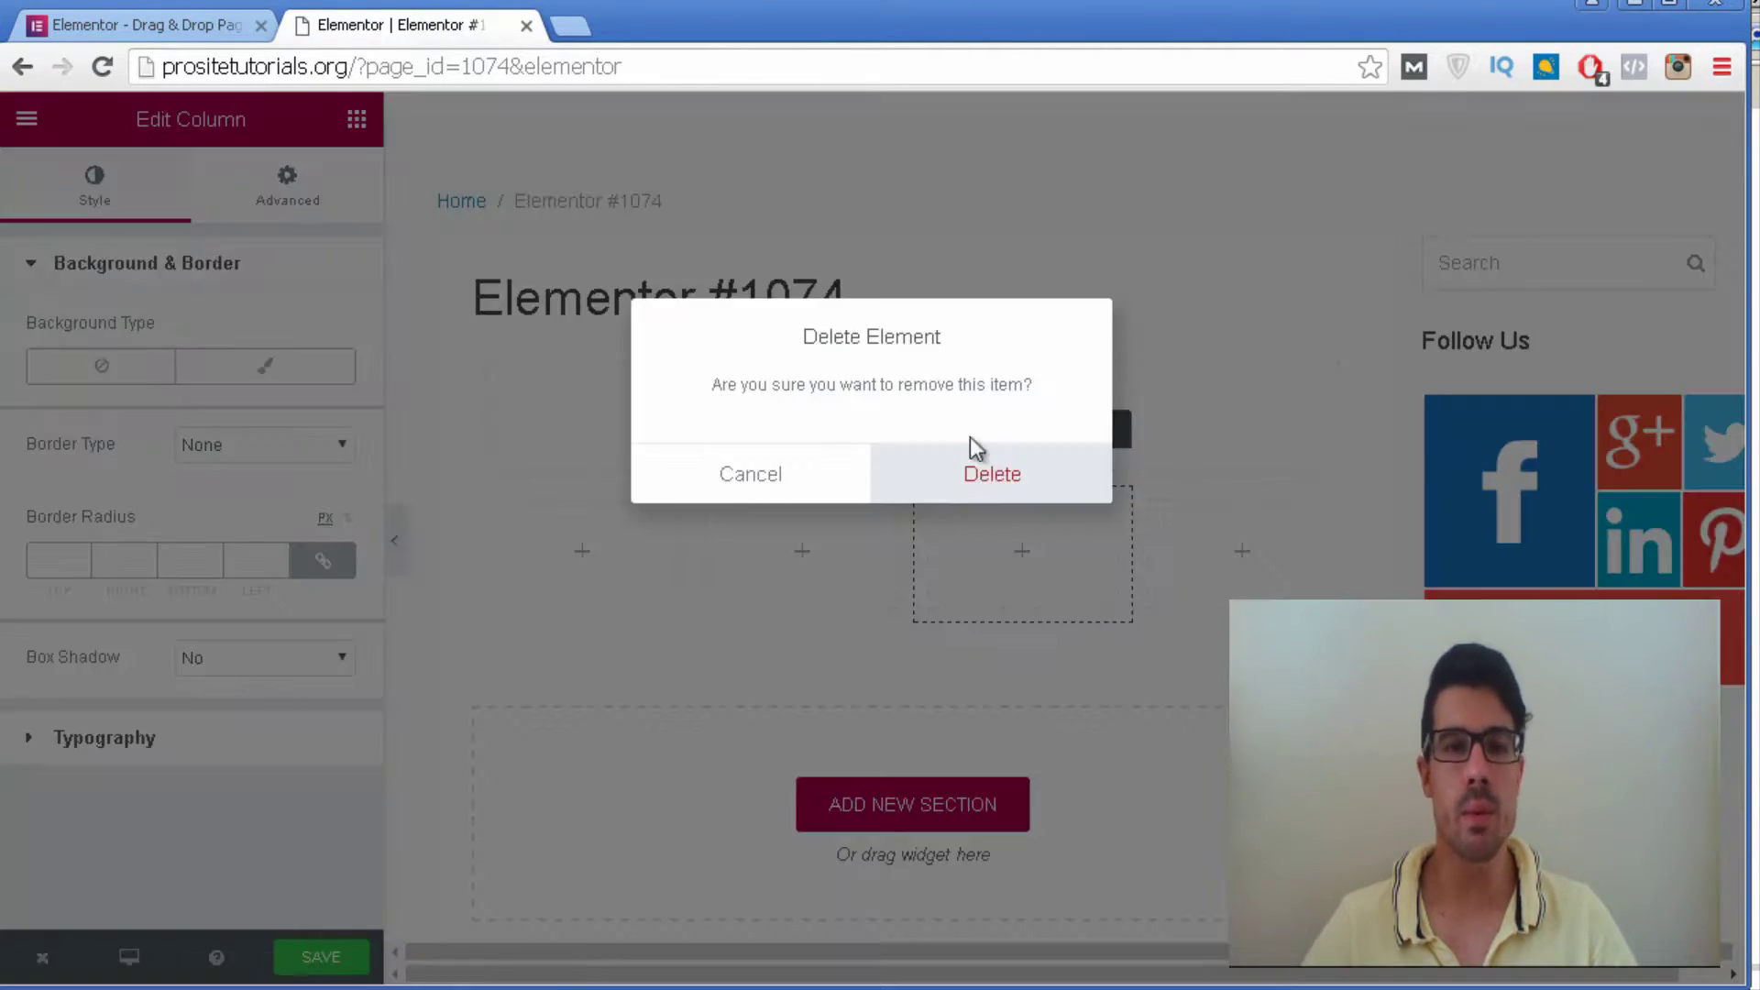
pyautogui.click(972, 462)
# Duplicate the three-column row, then delete the duplicated row.
pyautogui.click(1167, 465)
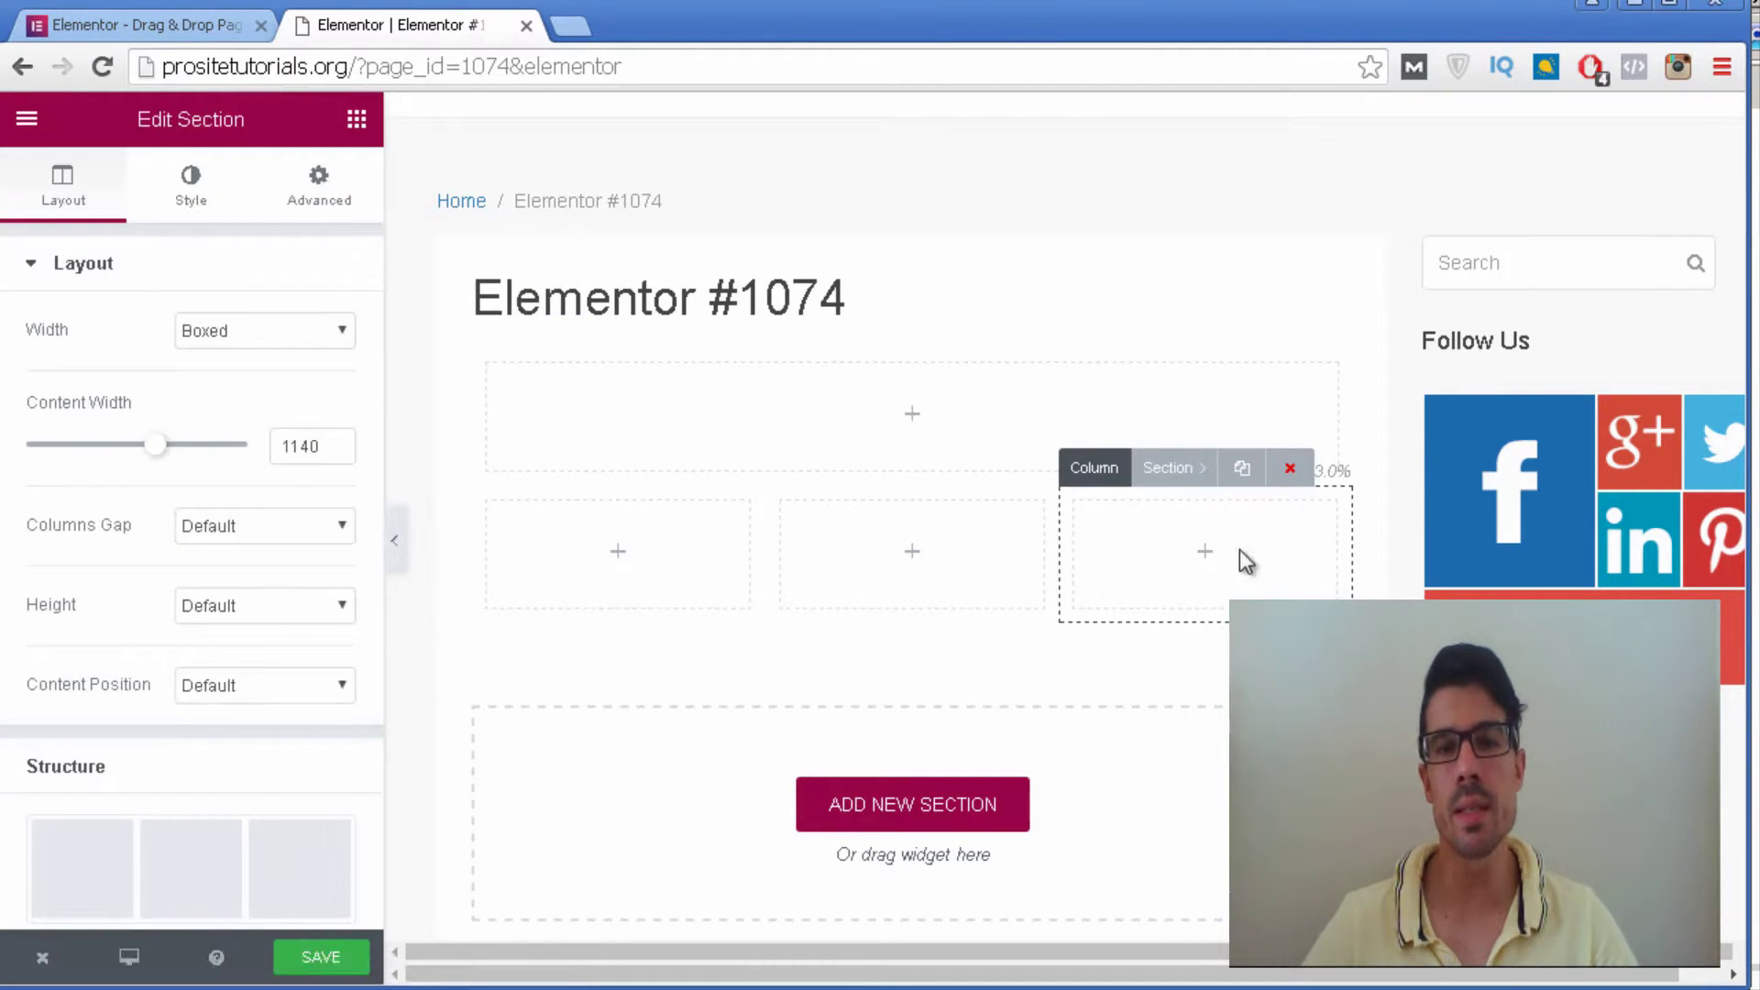
pyautogui.click(1241, 473)
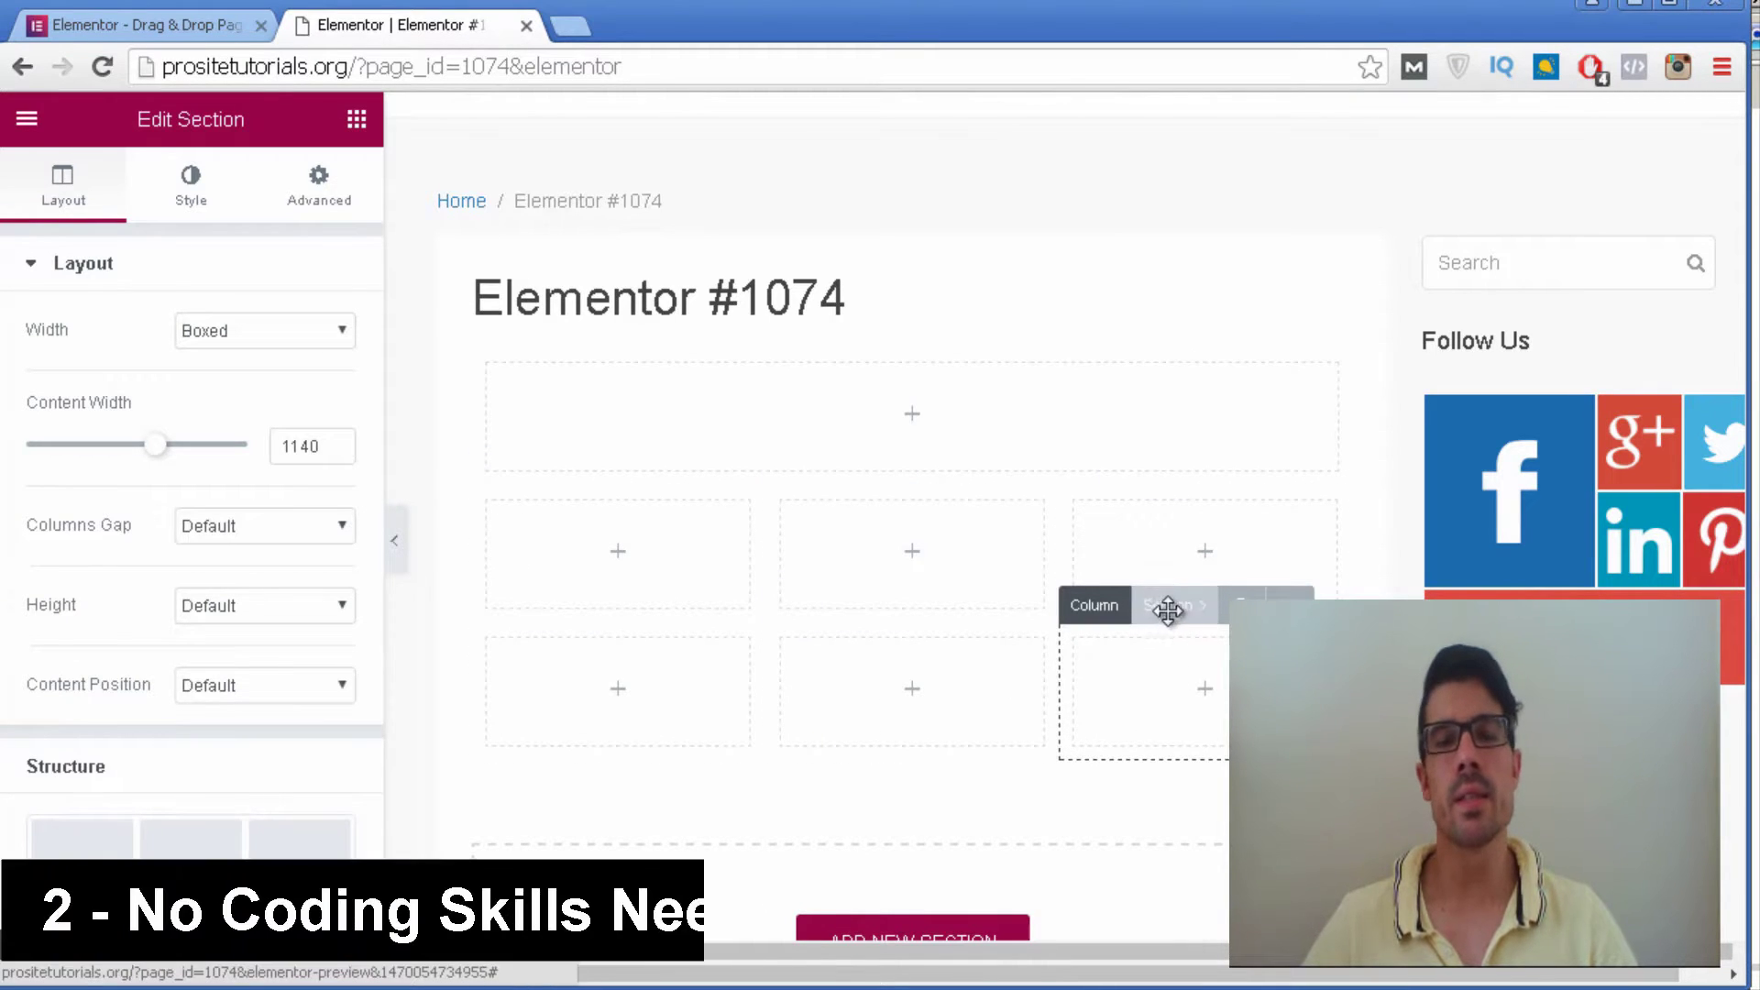
pyautogui.click(1289, 605)
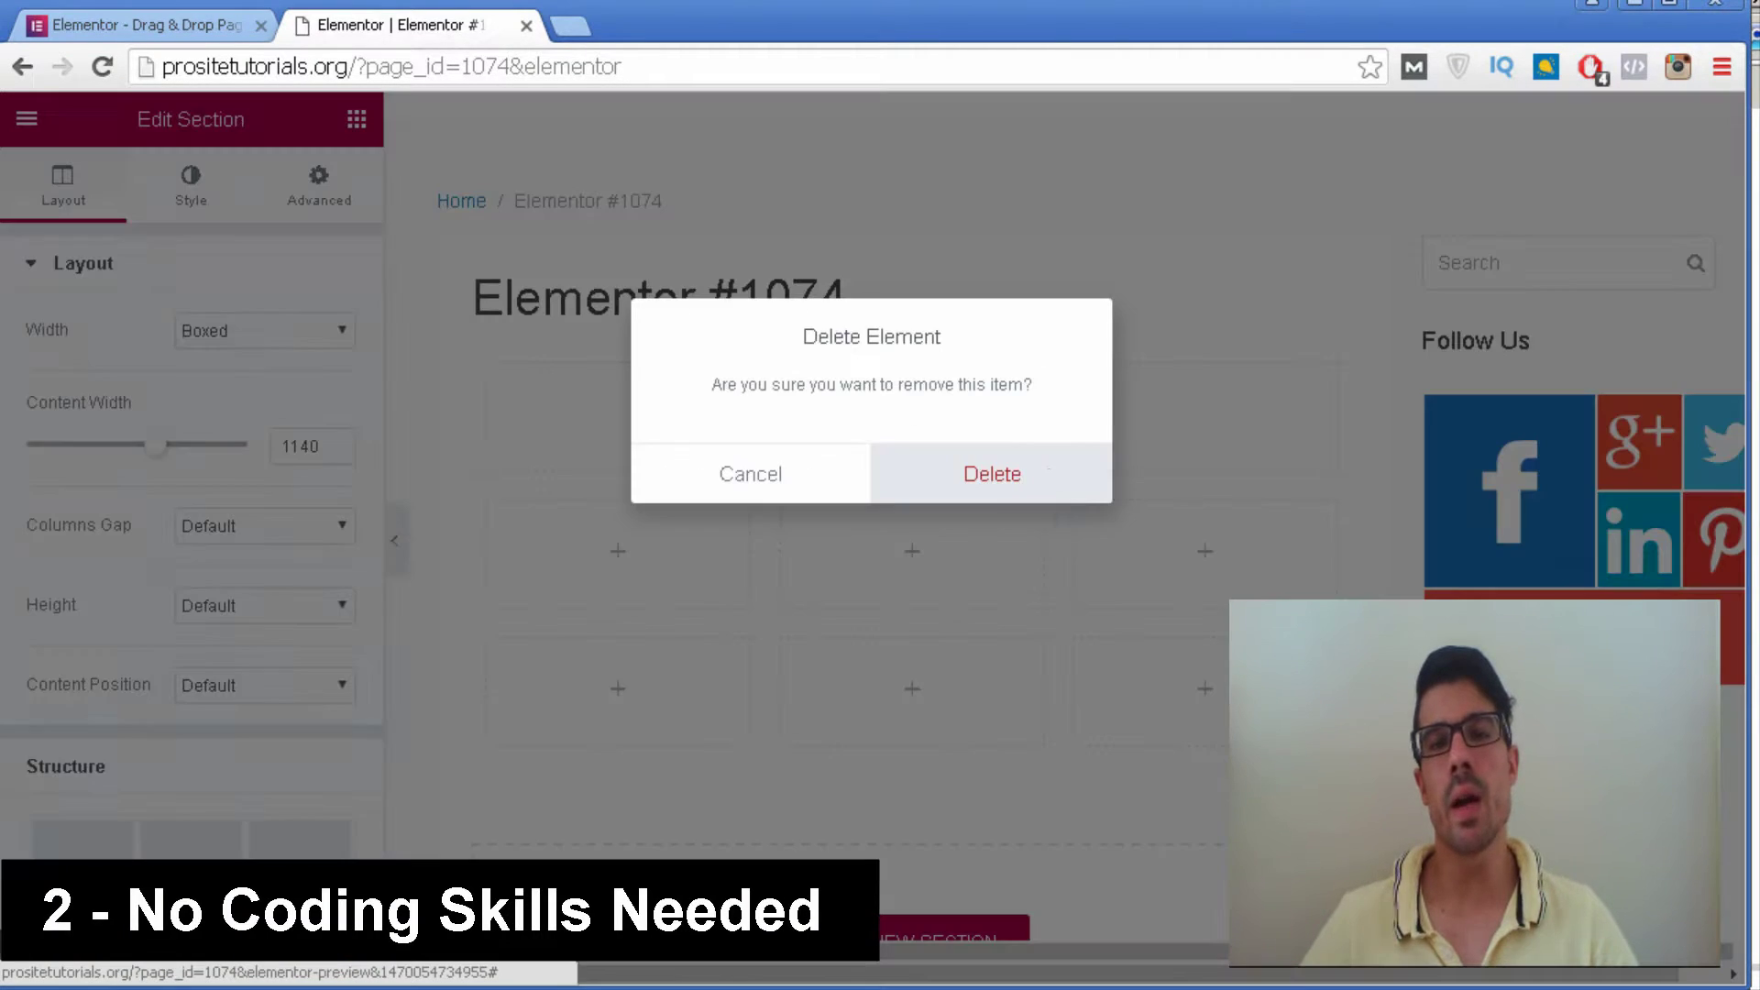
pyautogui.click(1049, 473)
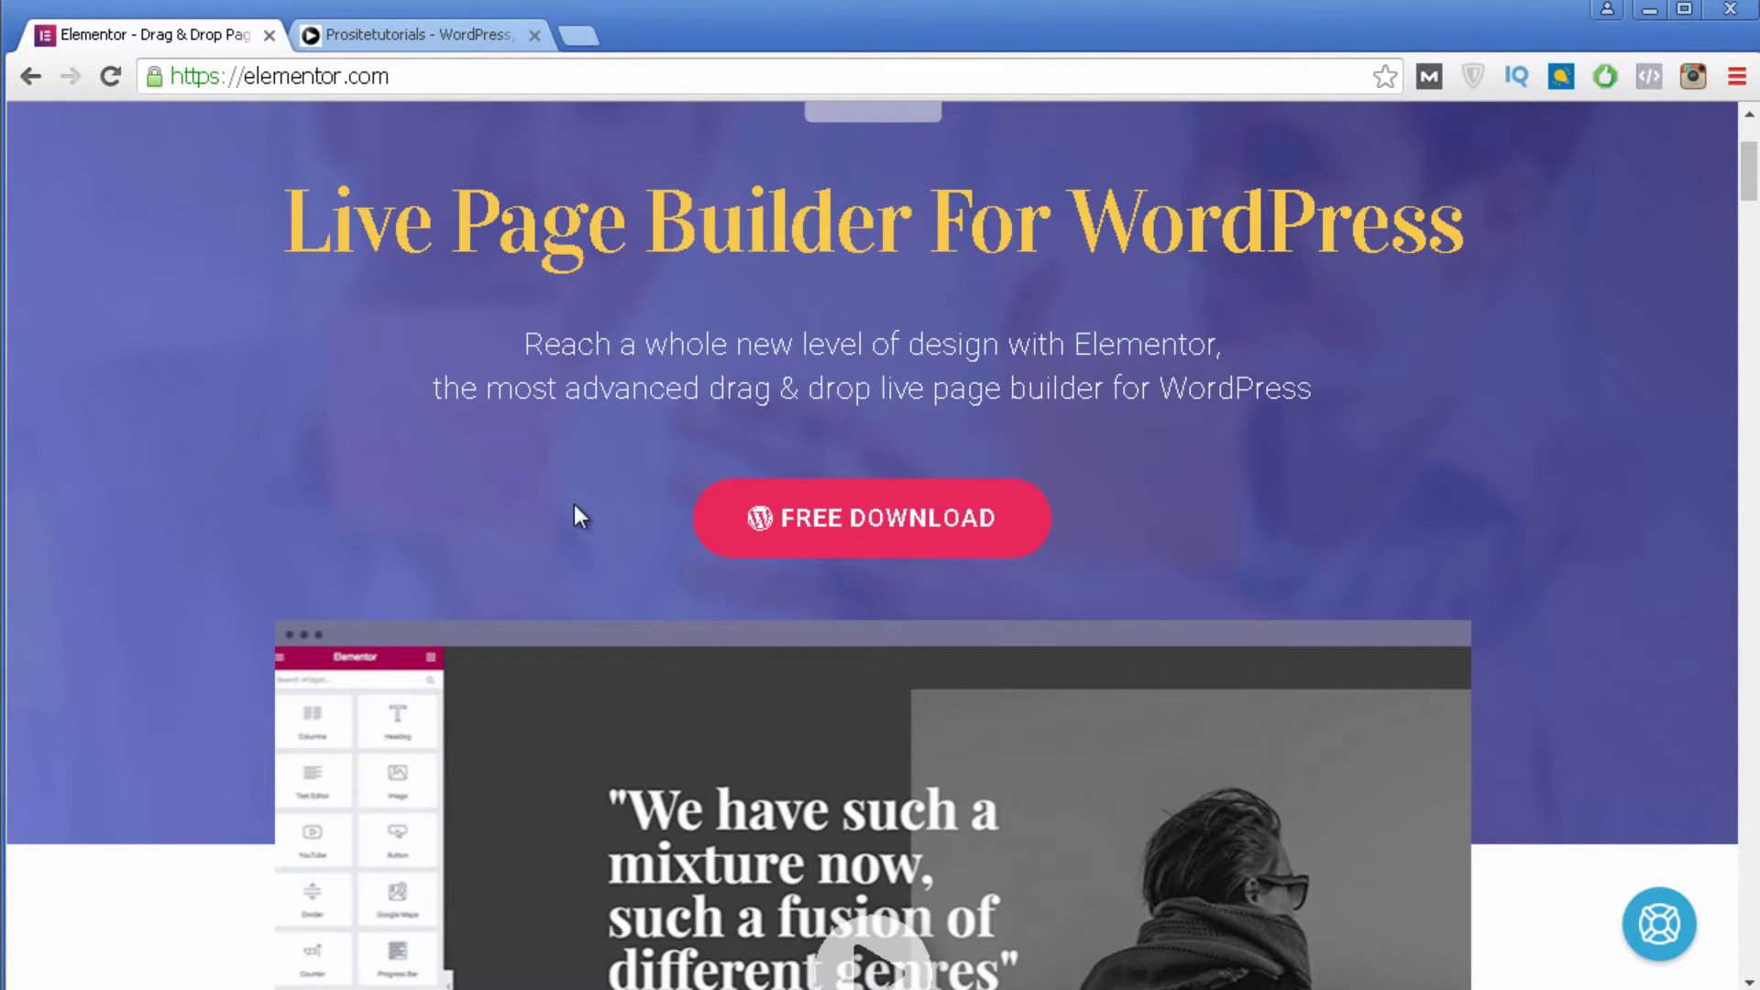
# Submit an email address for the free download of elementor.0.6.2.zip and close the confirmation popup.
pyautogui.click(845, 527)
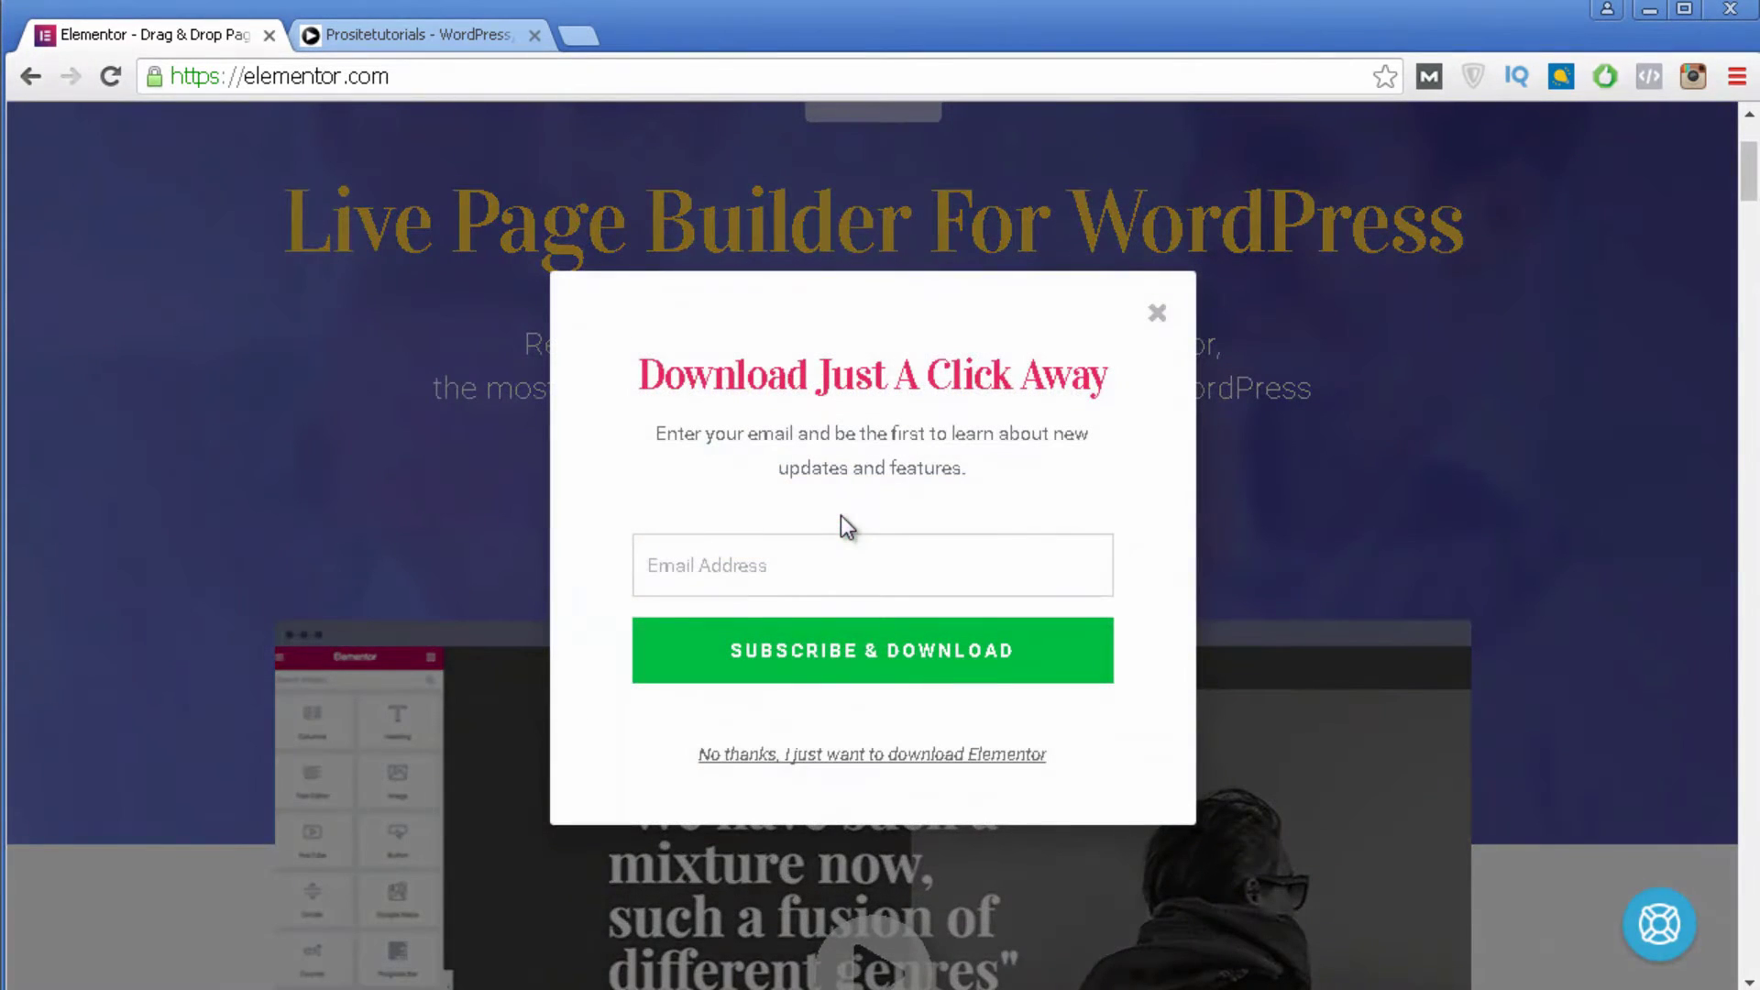
pyautogui.click(763, 564)
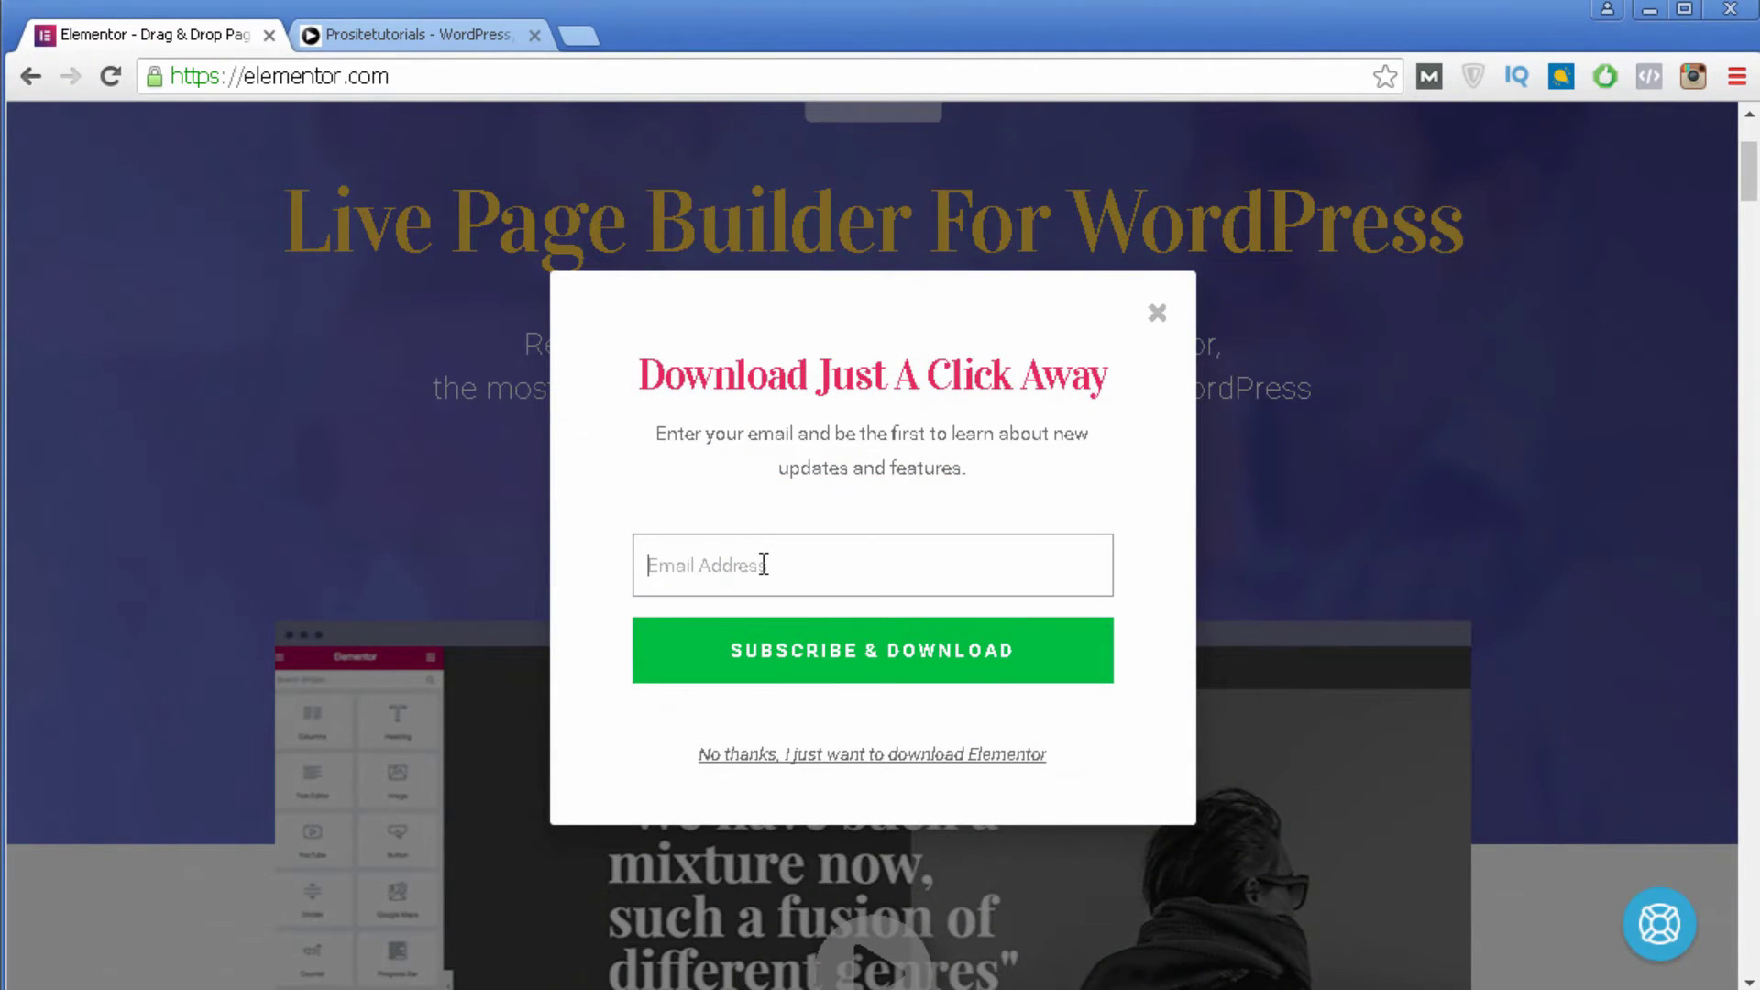
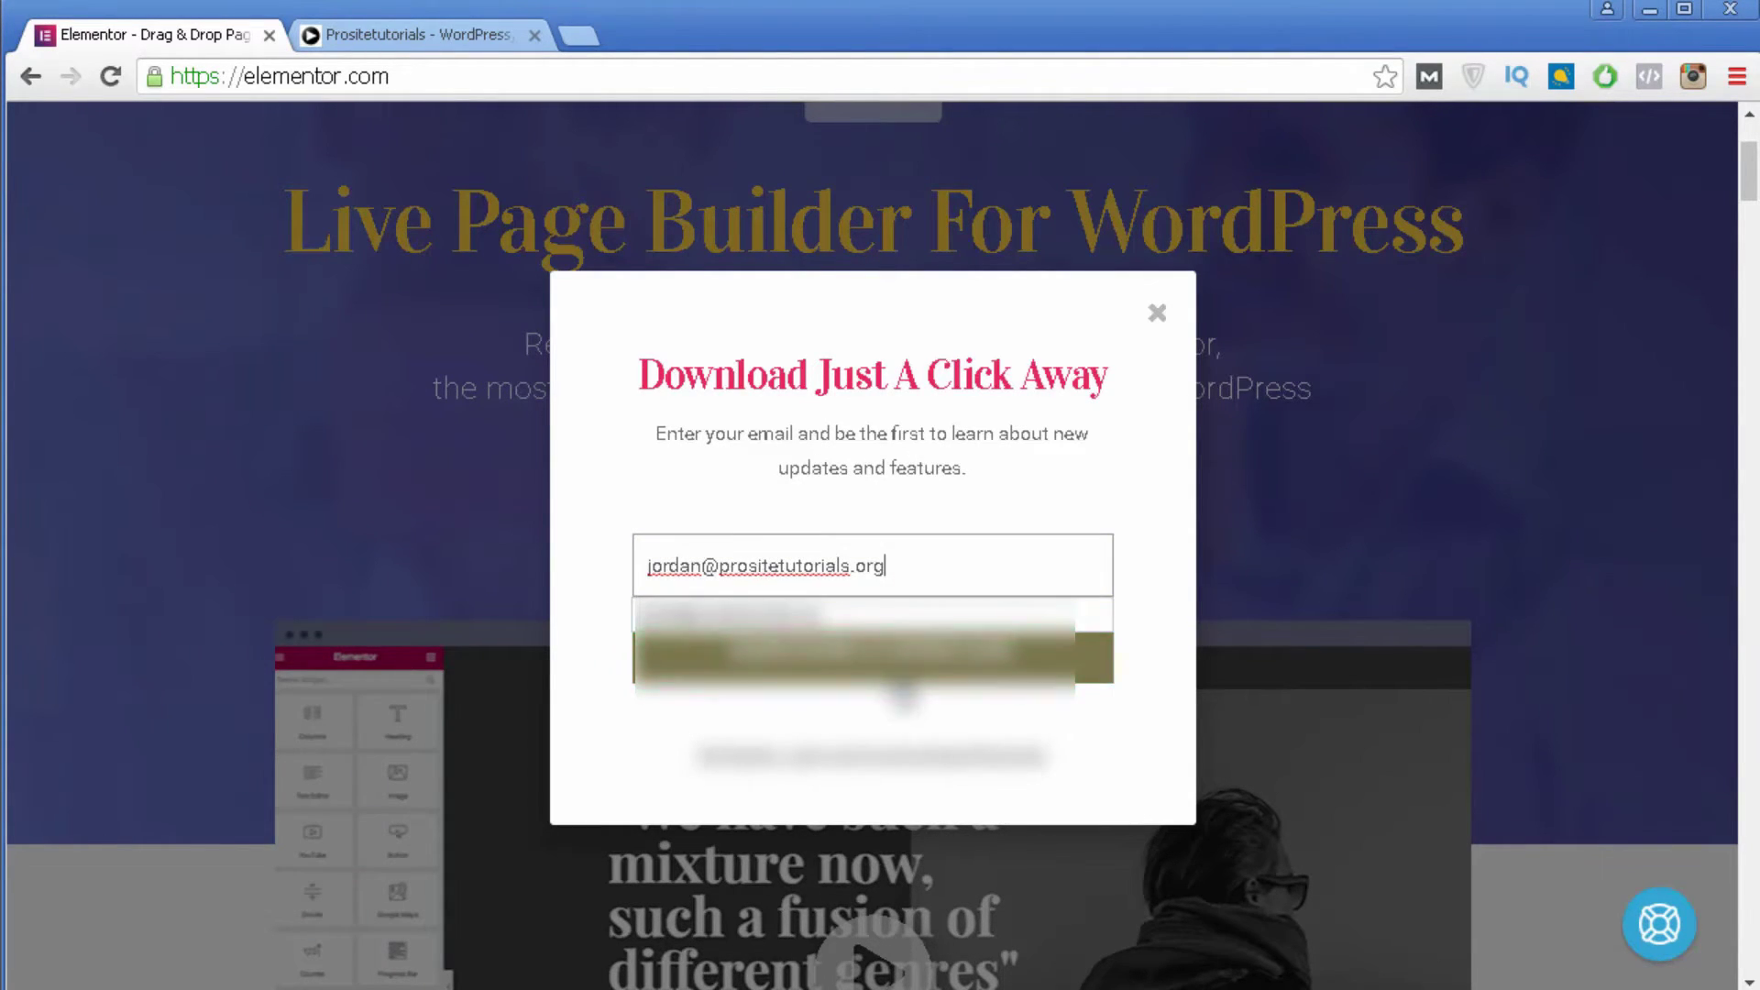
pyautogui.click(897, 678)
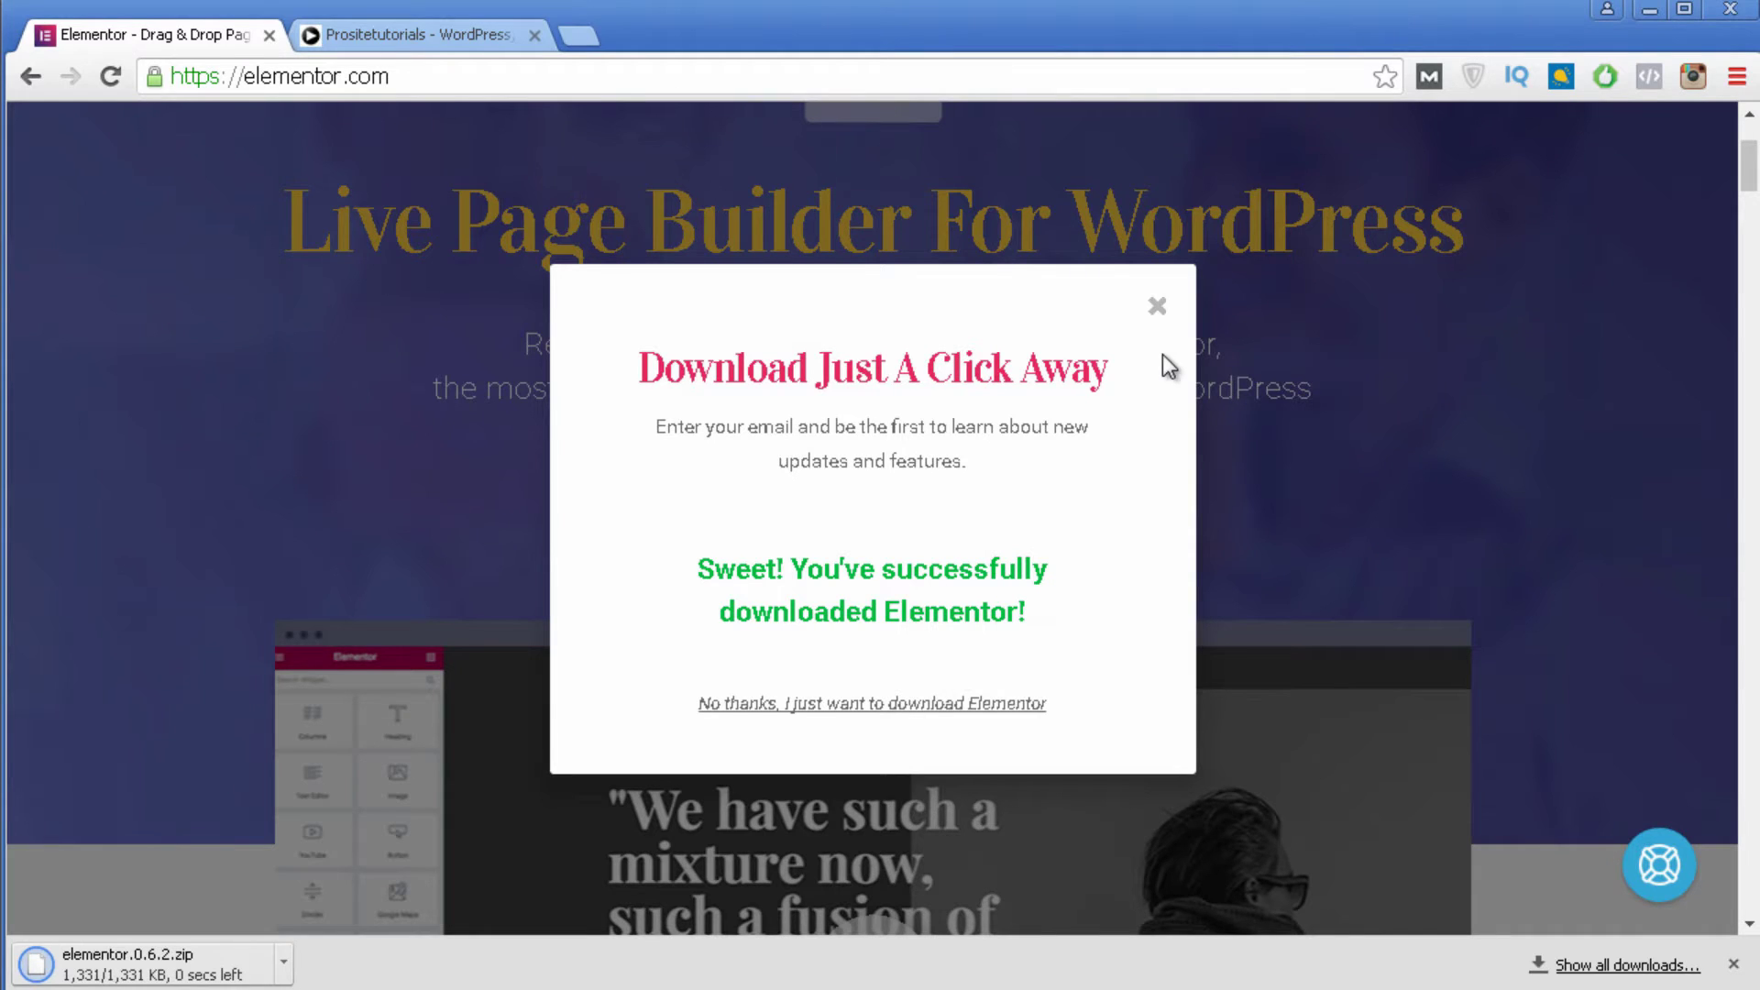
pyautogui.click(1158, 309)
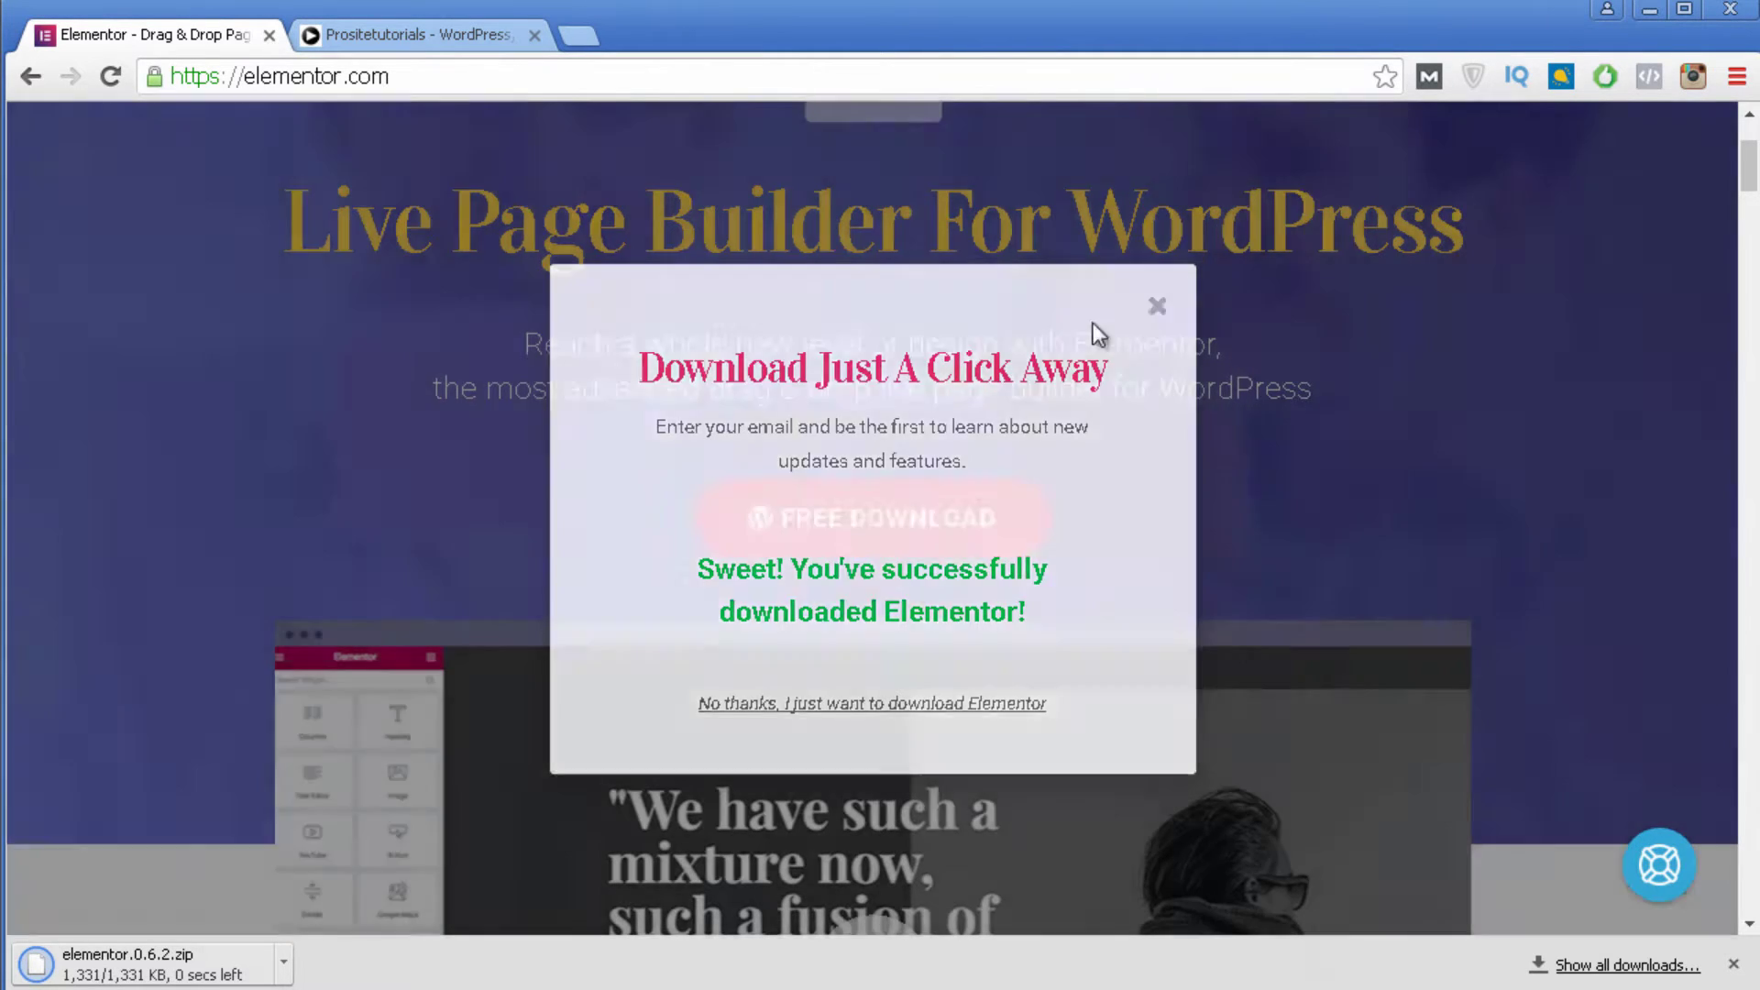
# Go from the site to the admin Dashboard, then to the Plugins > Add New > Upload Plugin page.
pyautogui.click(397, 36)
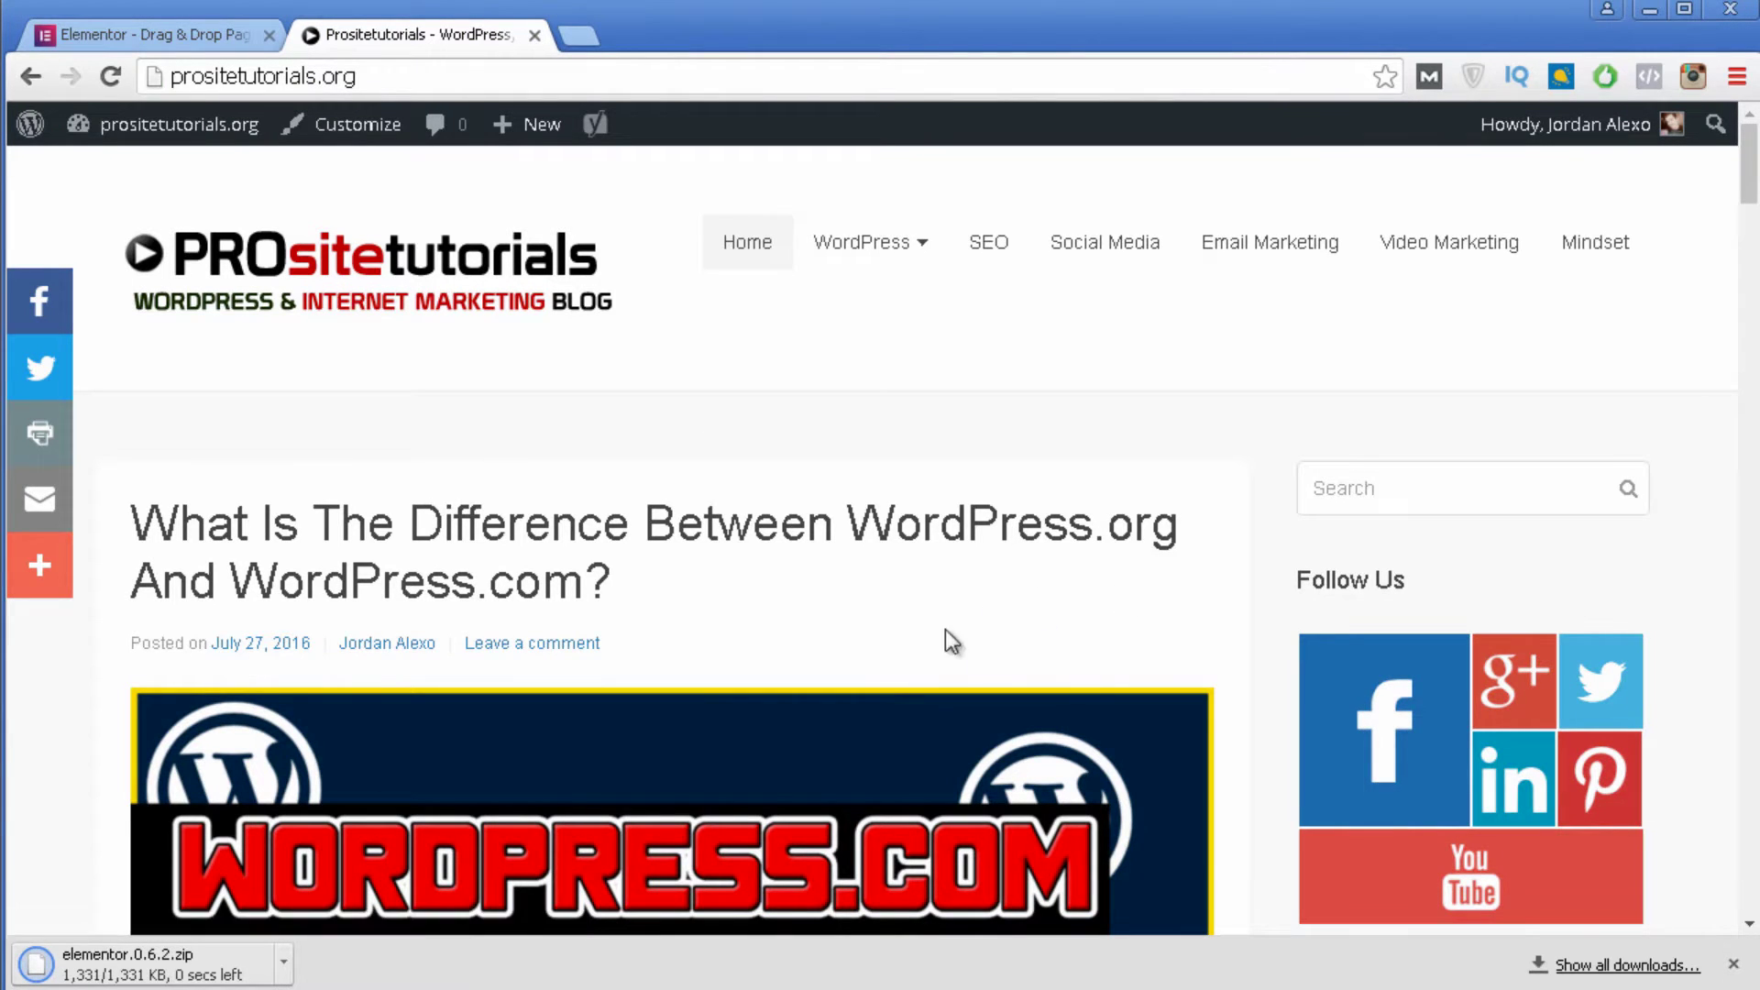
pyautogui.moveTo(162, 142)
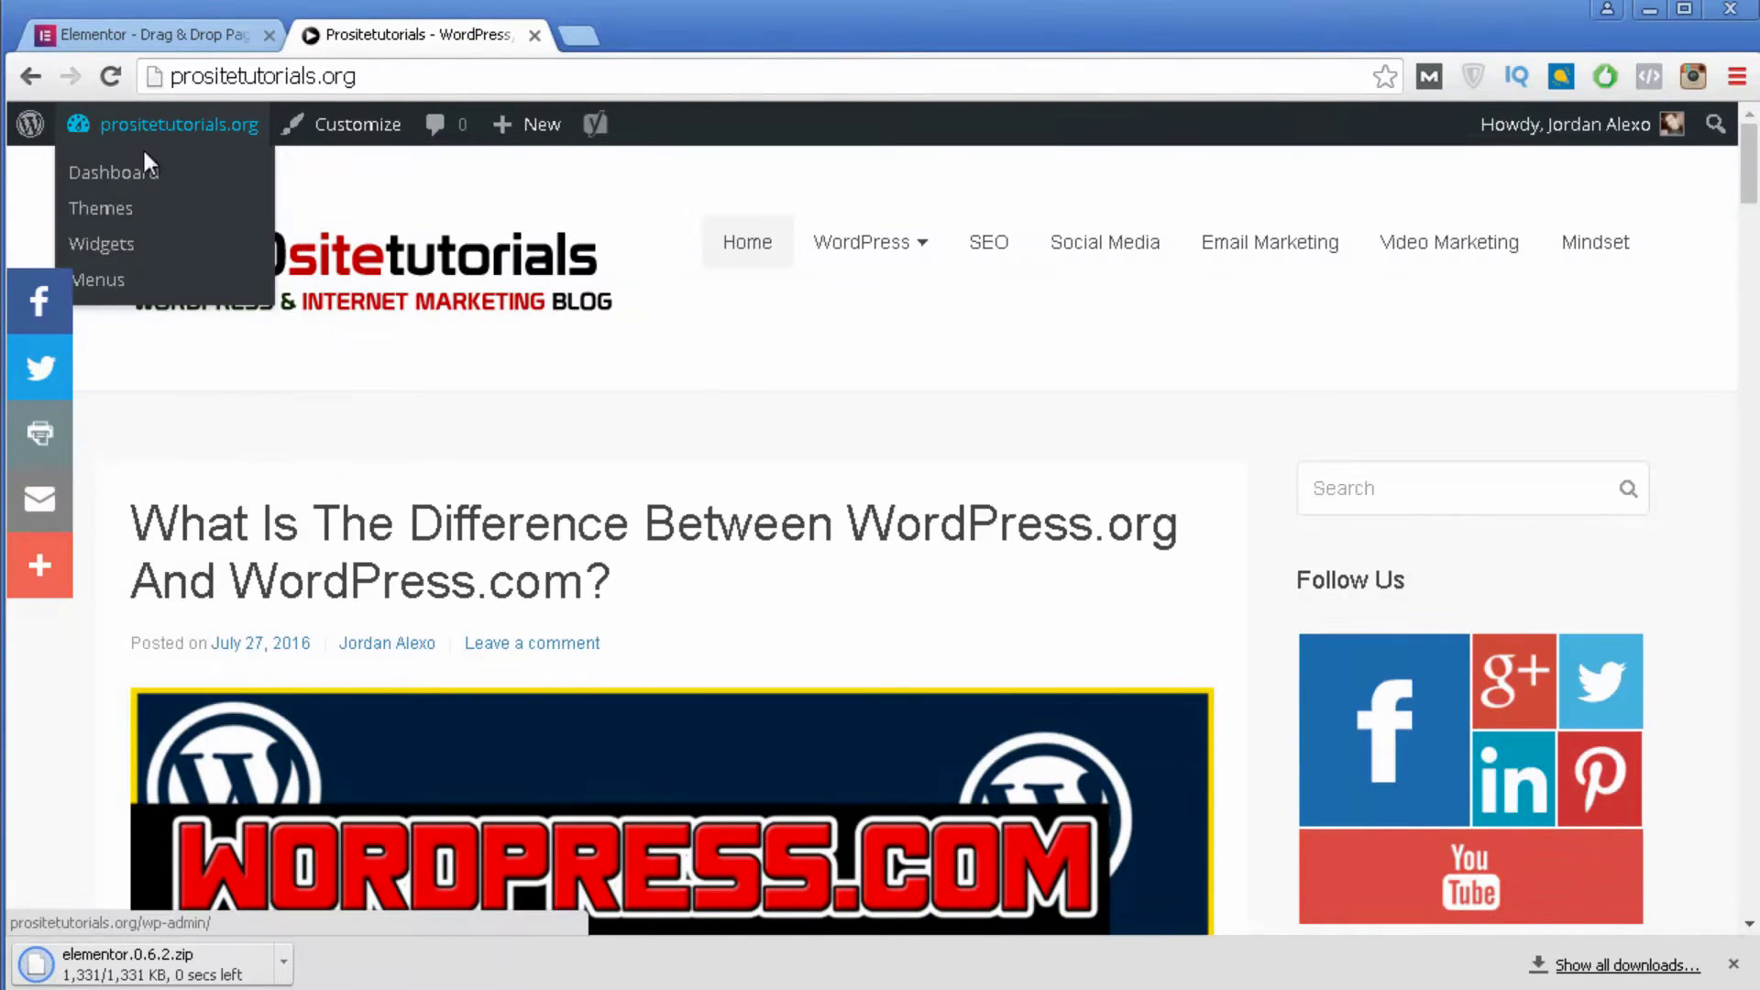
pyautogui.click(119, 170)
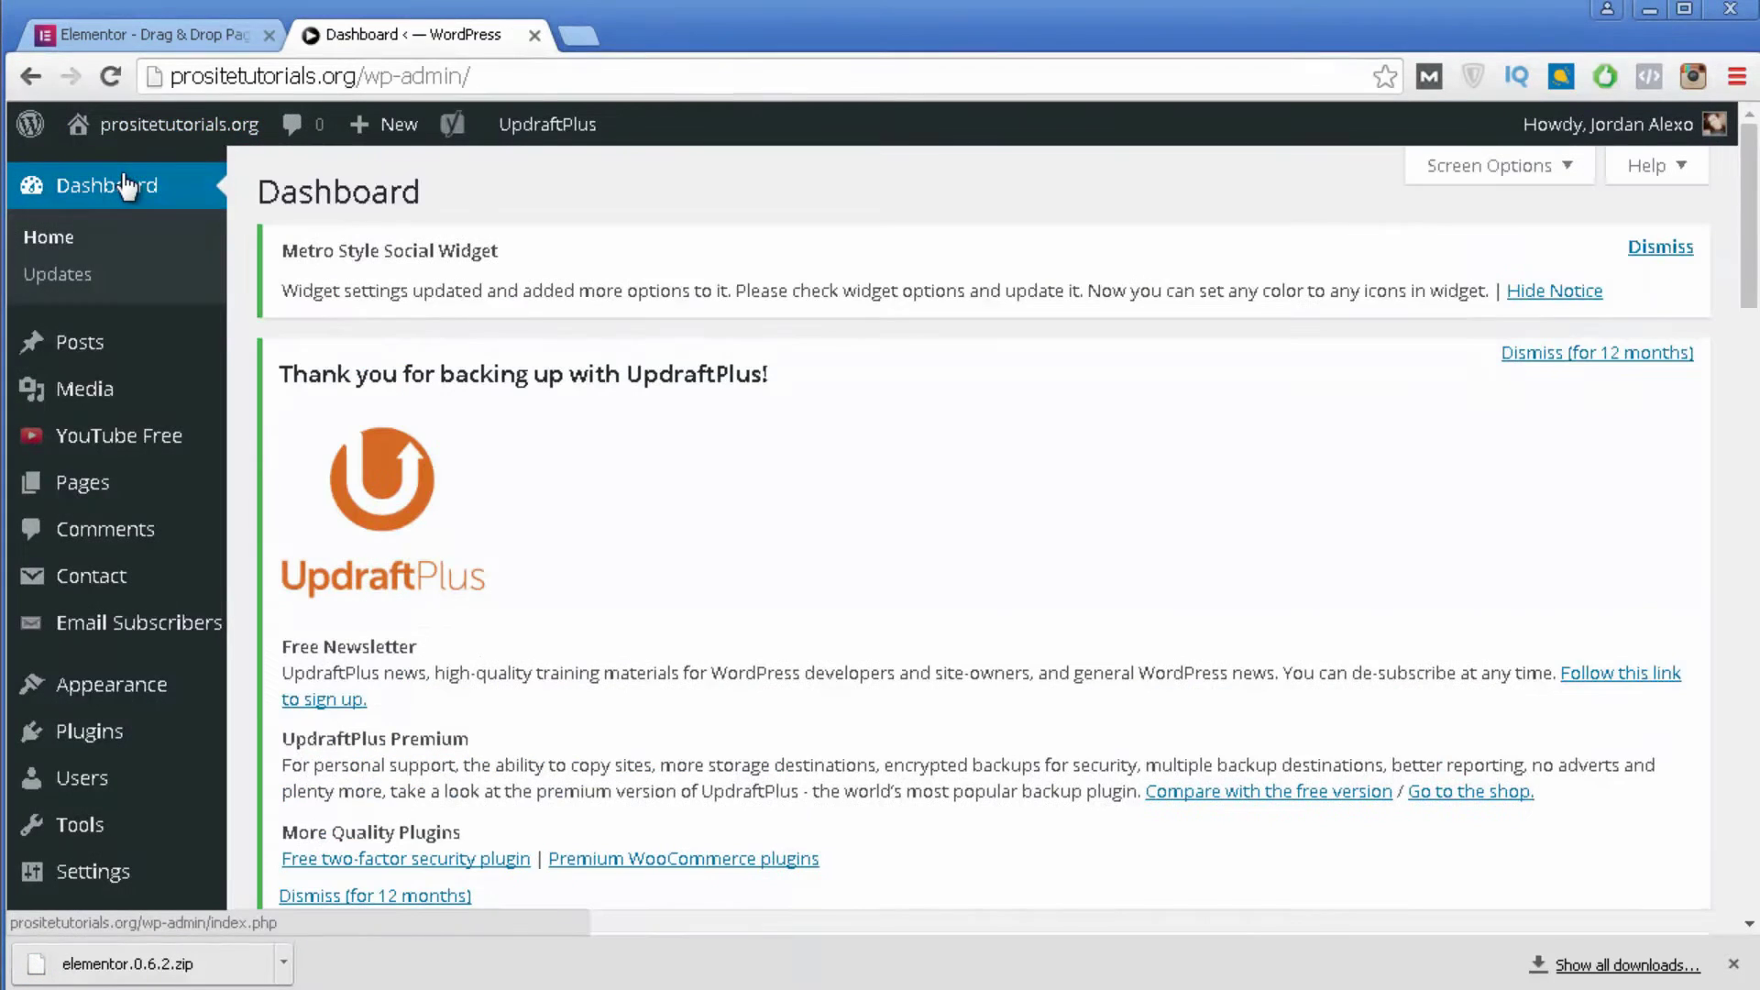
pyautogui.moveTo(128, 727)
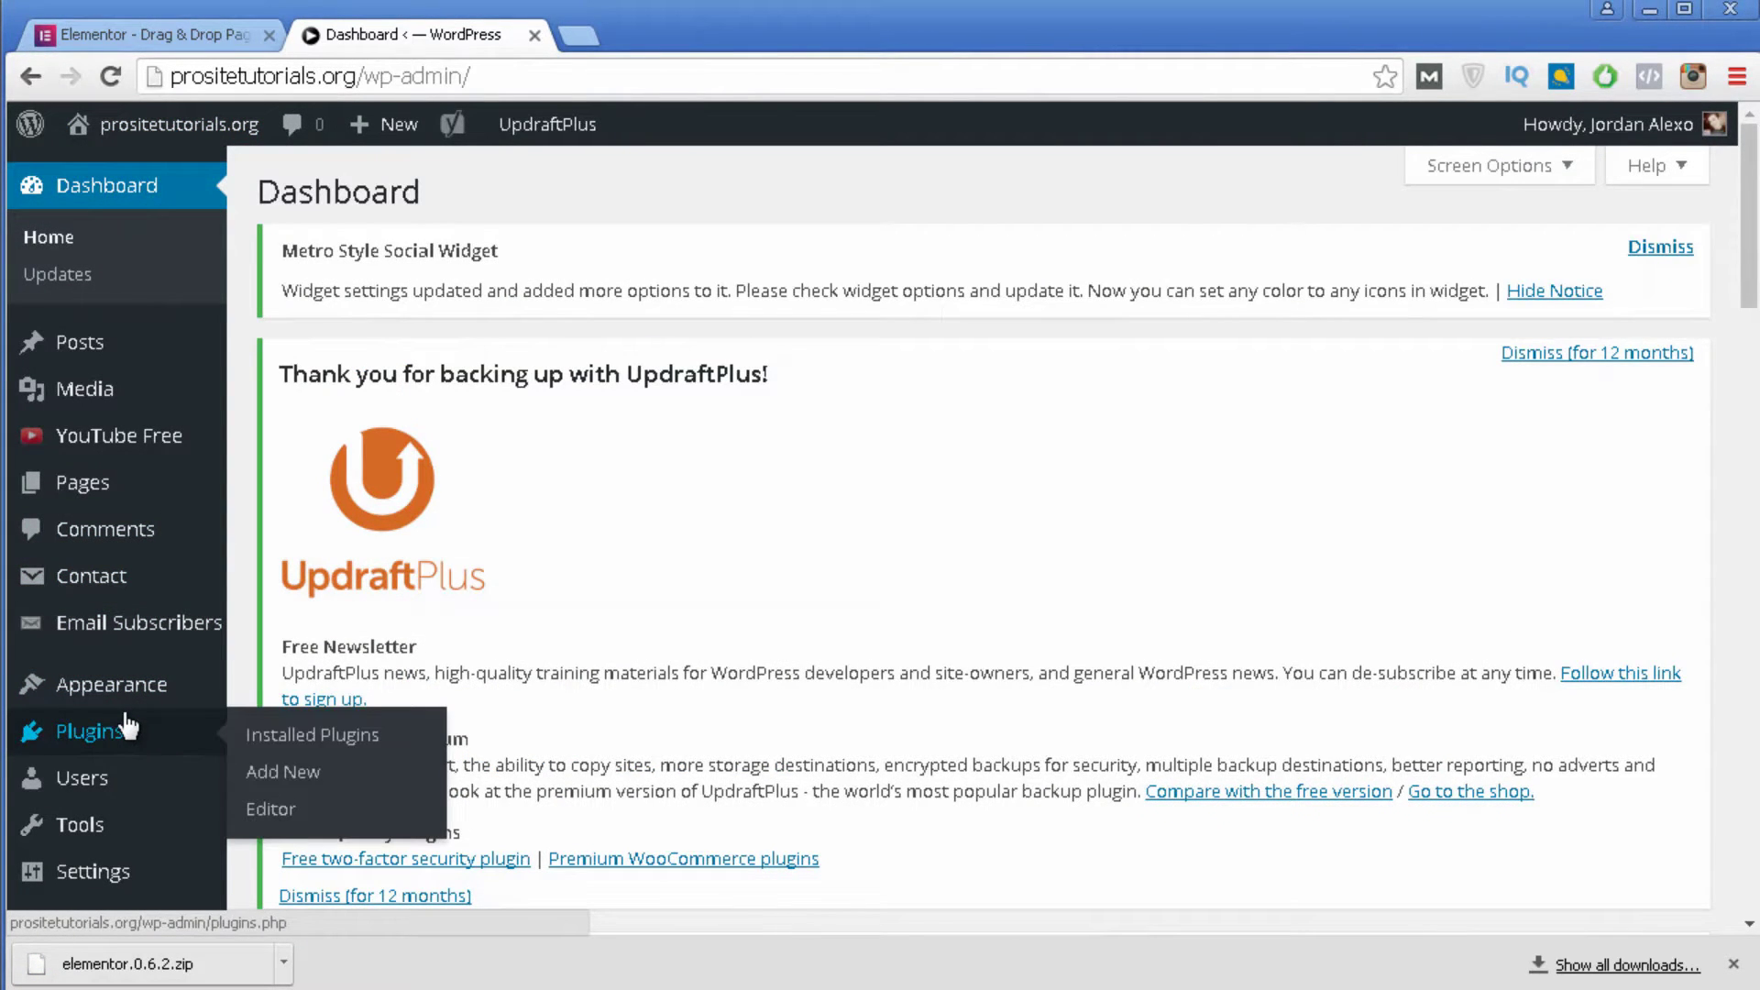
pyautogui.click(304, 761)
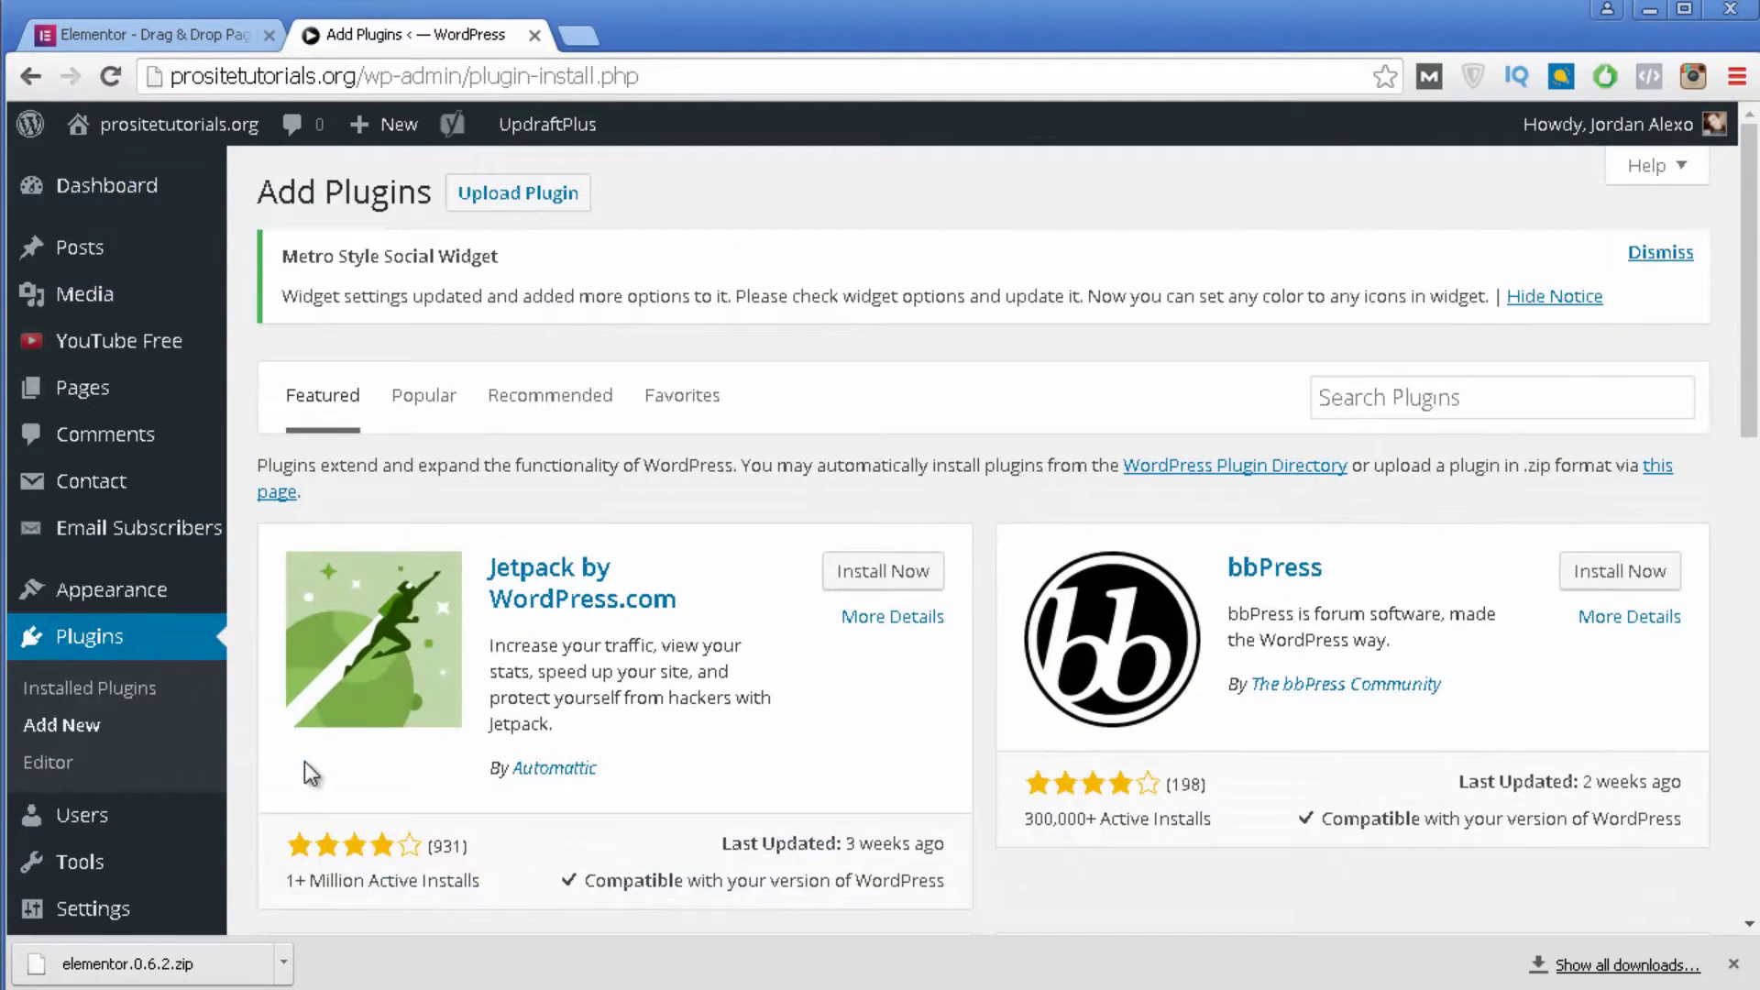
pyautogui.click(542, 207)
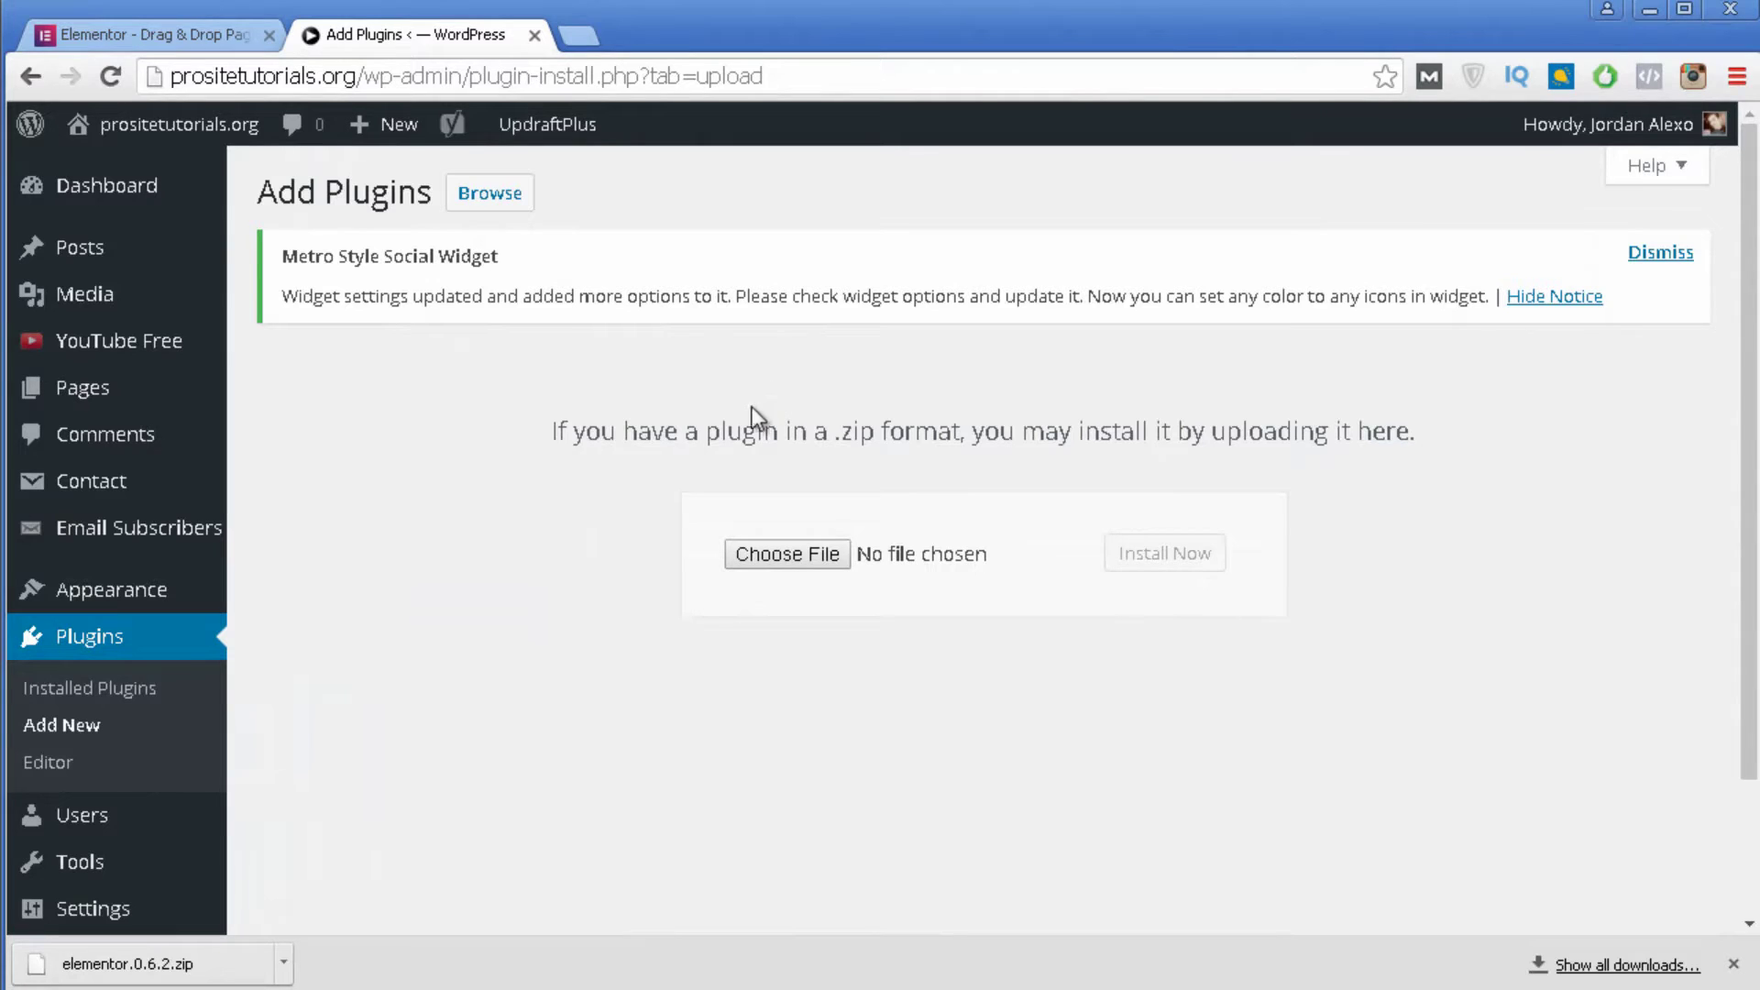
# Upload elementor.0.6.2.zip from Downloads and install it.
pyautogui.click(801, 559)
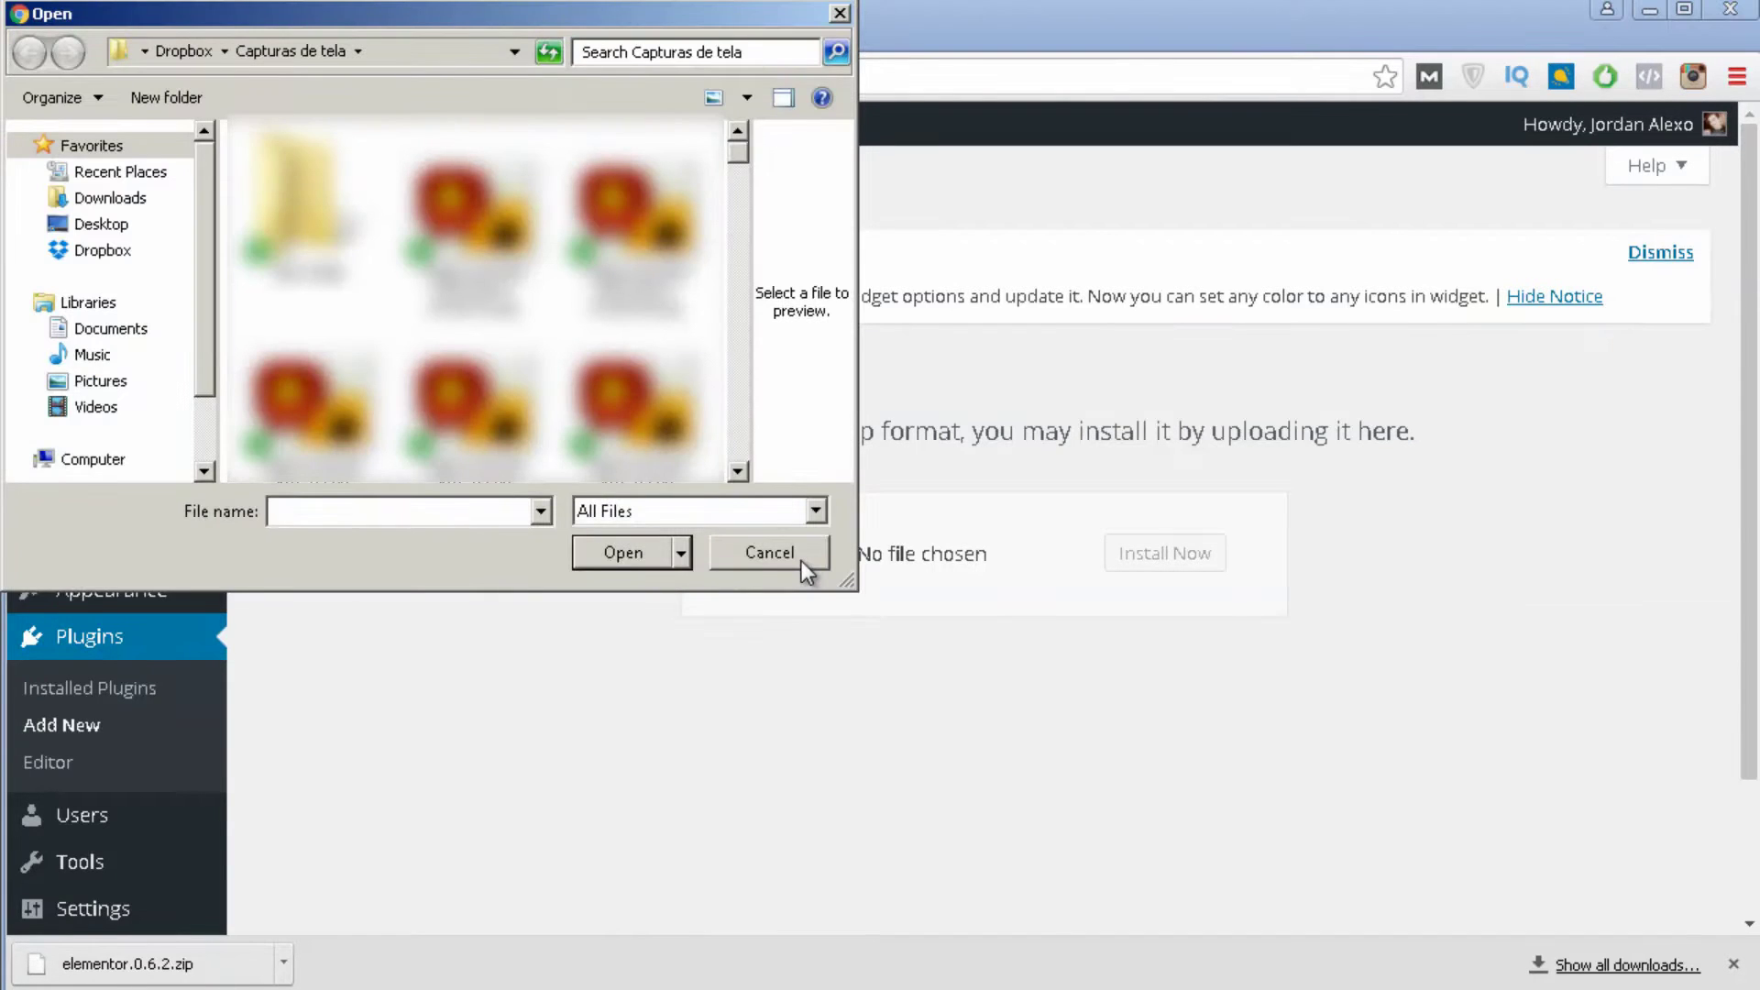
pyautogui.click(139, 200)
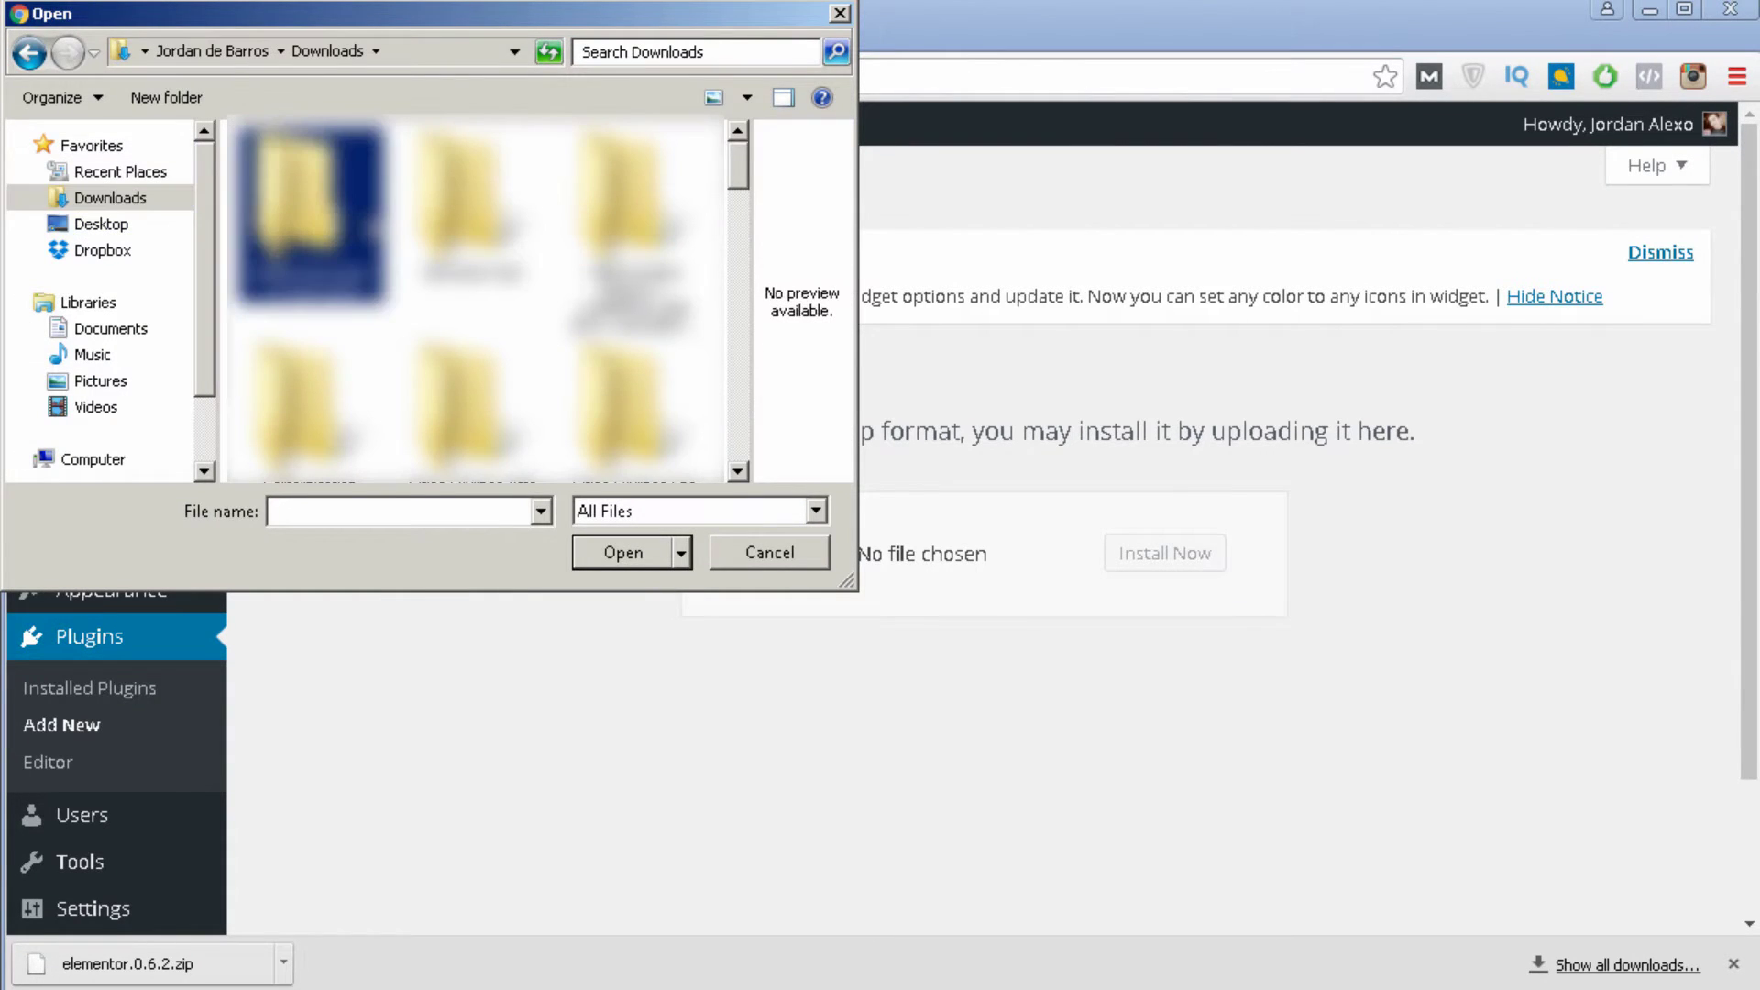
pyautogui.scroll(-5, 477, 302)
pyautogui.click(311, 210)
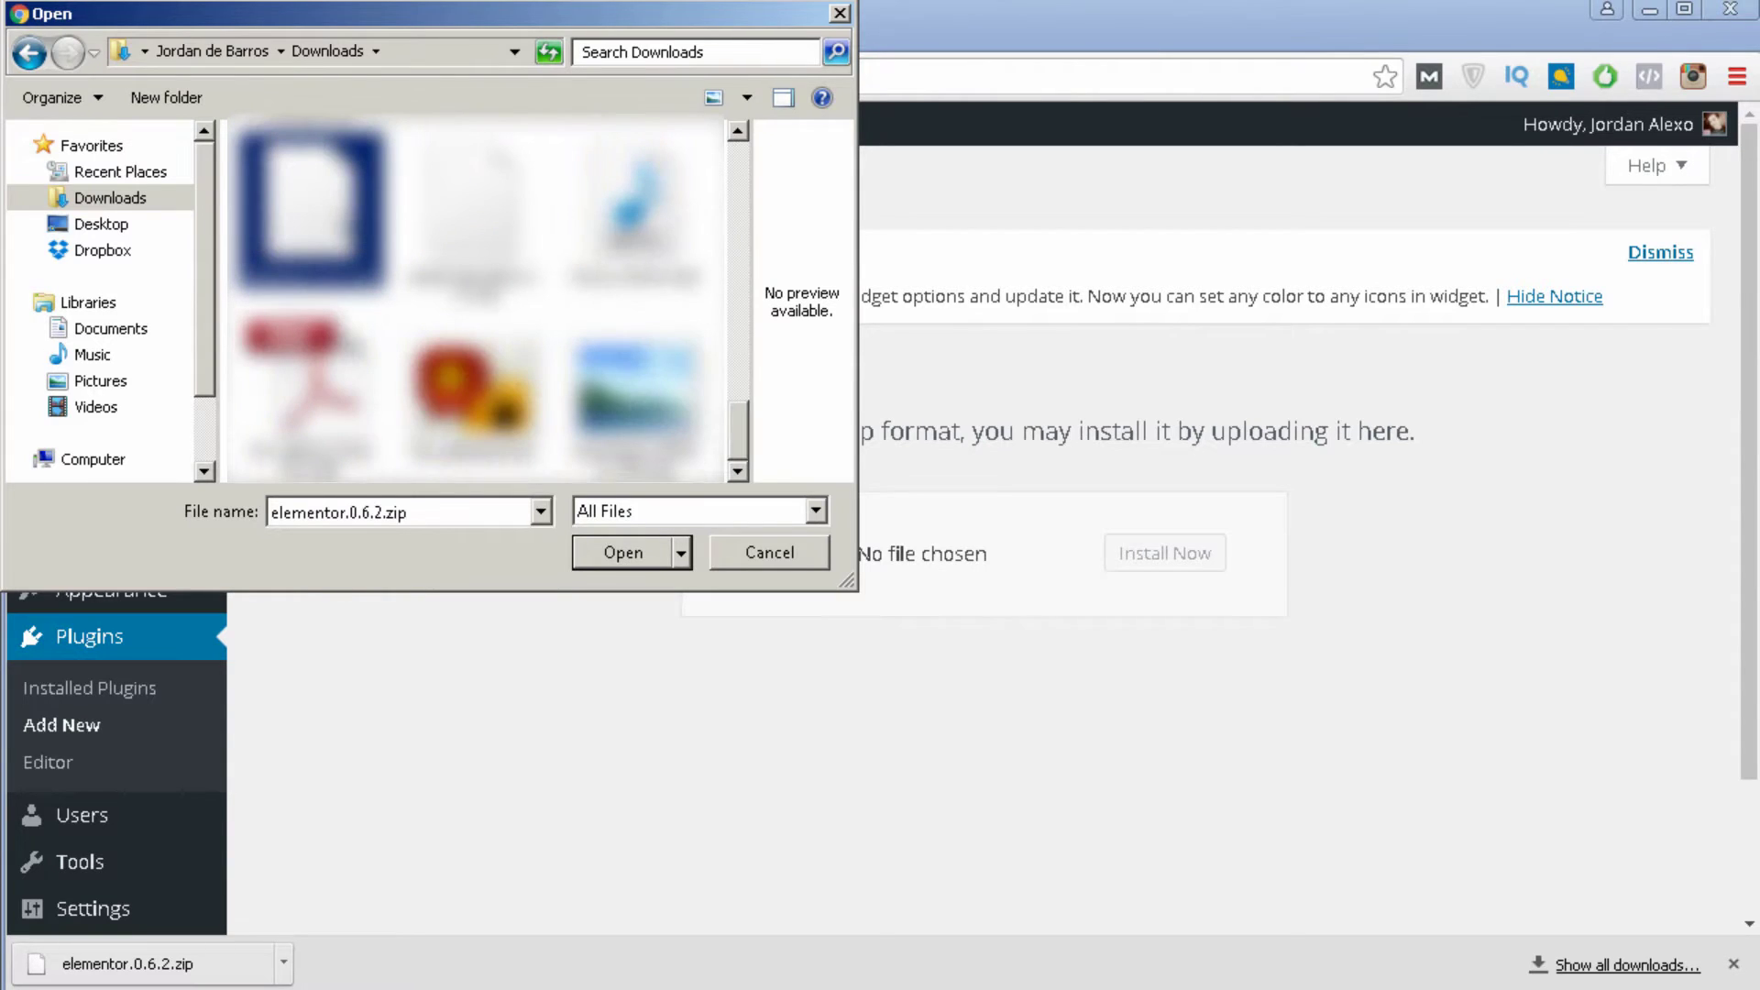
pyautogui.press('Return')
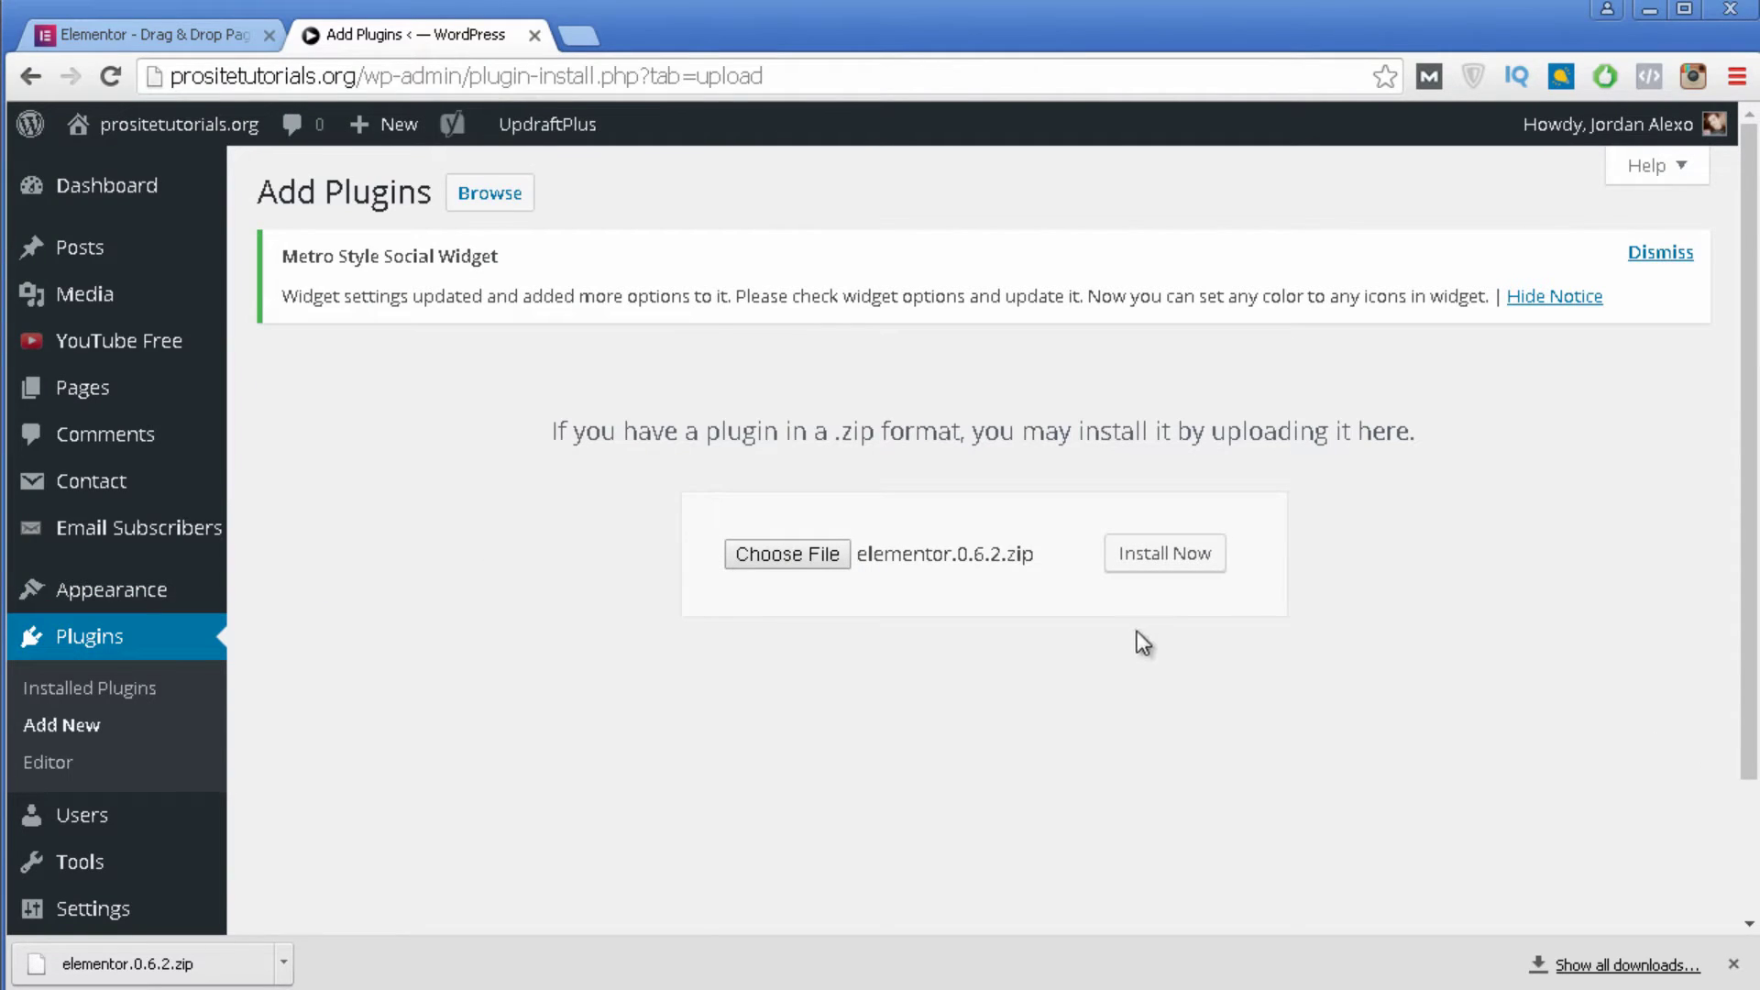
pyautogui.click(1190, 577)
pyautogui.click(1189, 568)
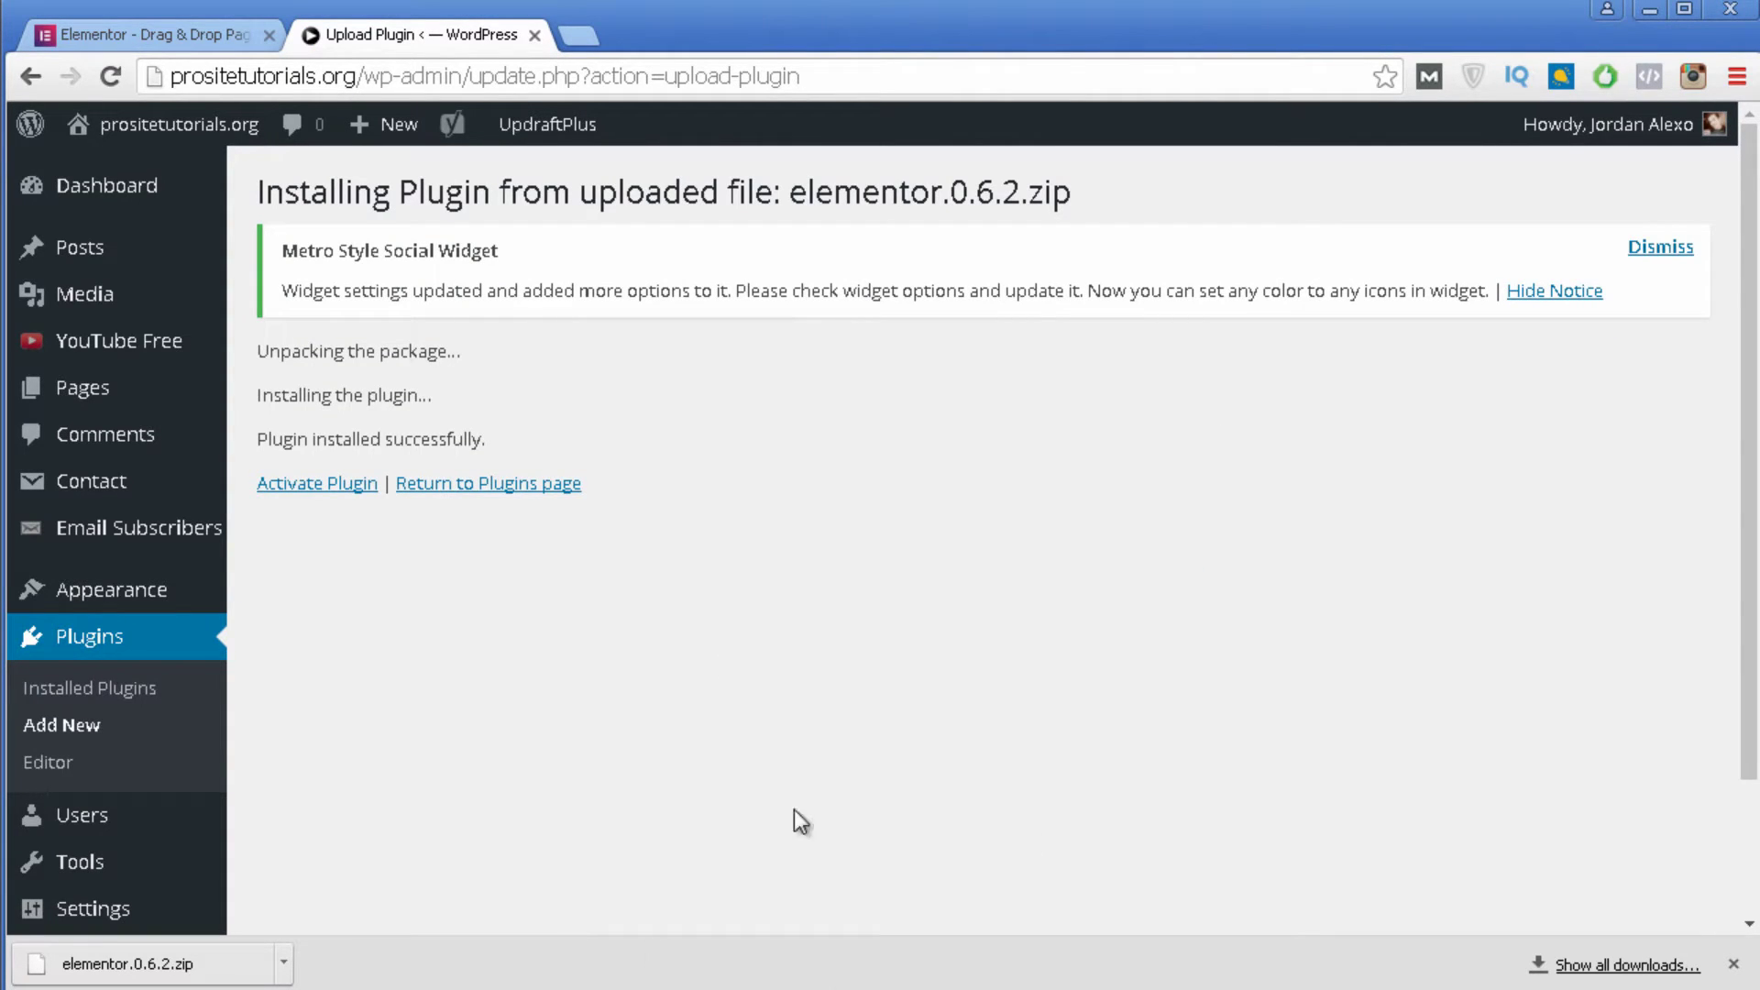
# Activate the Elementor plugin and go to its settings page.
pyautogui.click(335, 495)
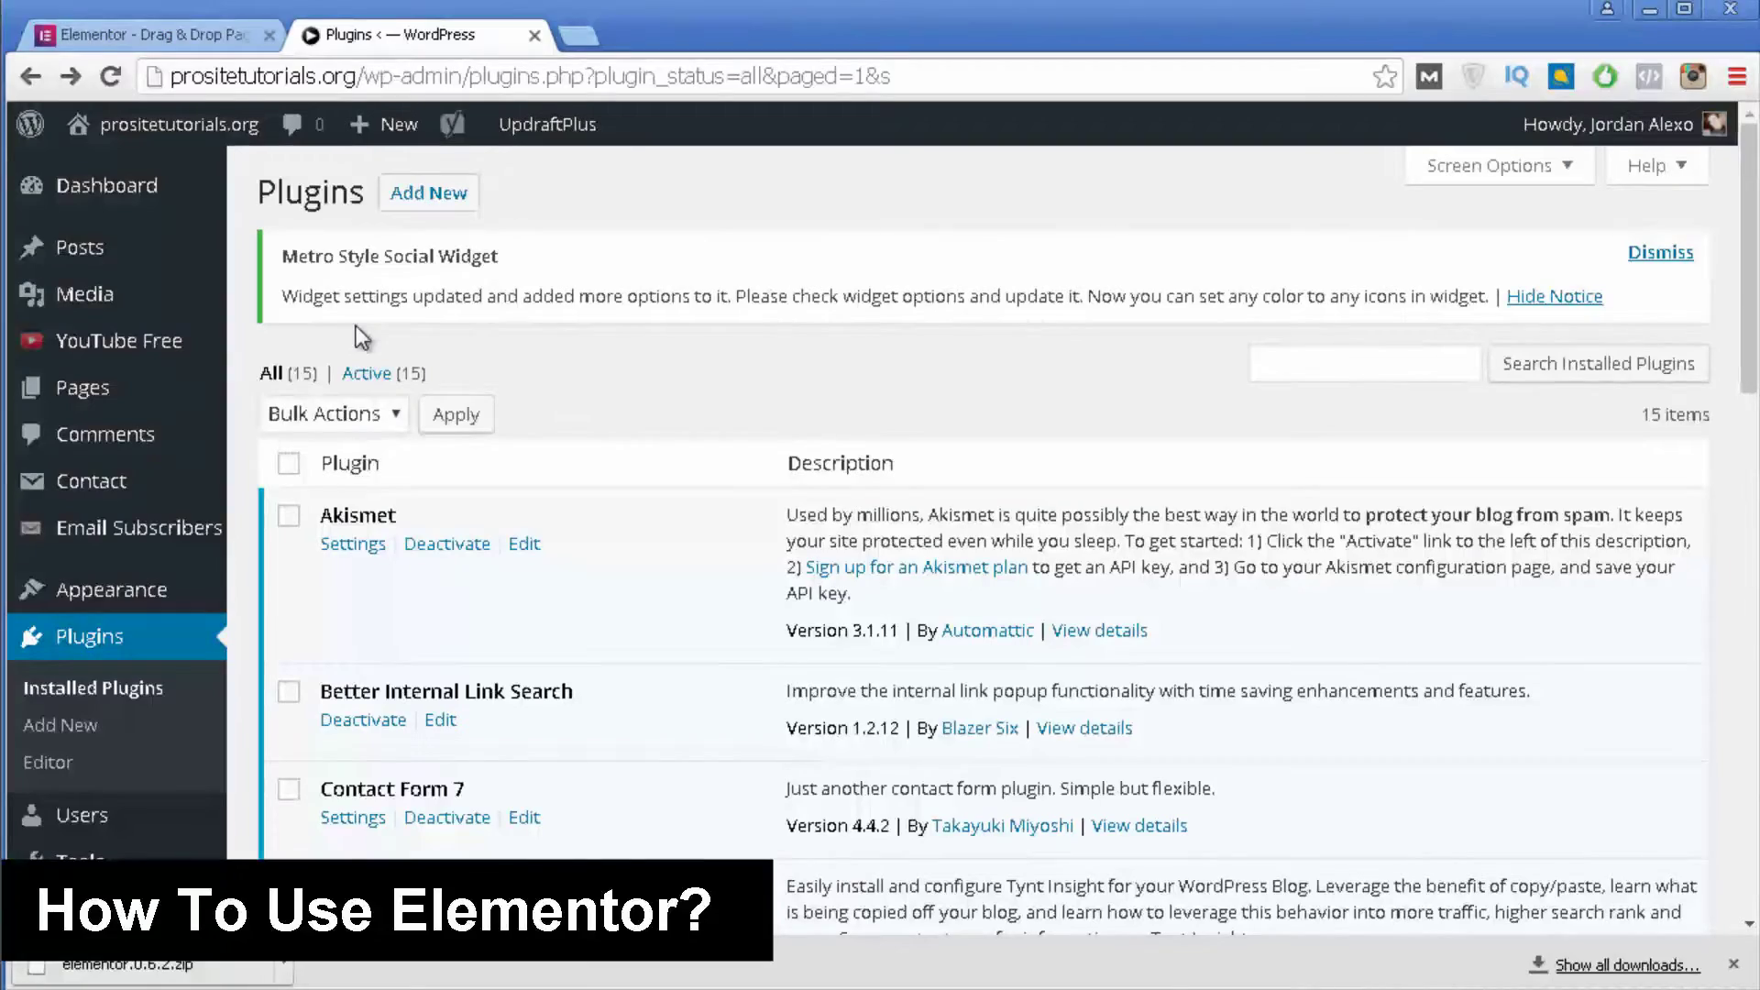
pyautogui.scroll(-3, 137, 387)
pyautogui.scroll(-1, 140, 389)
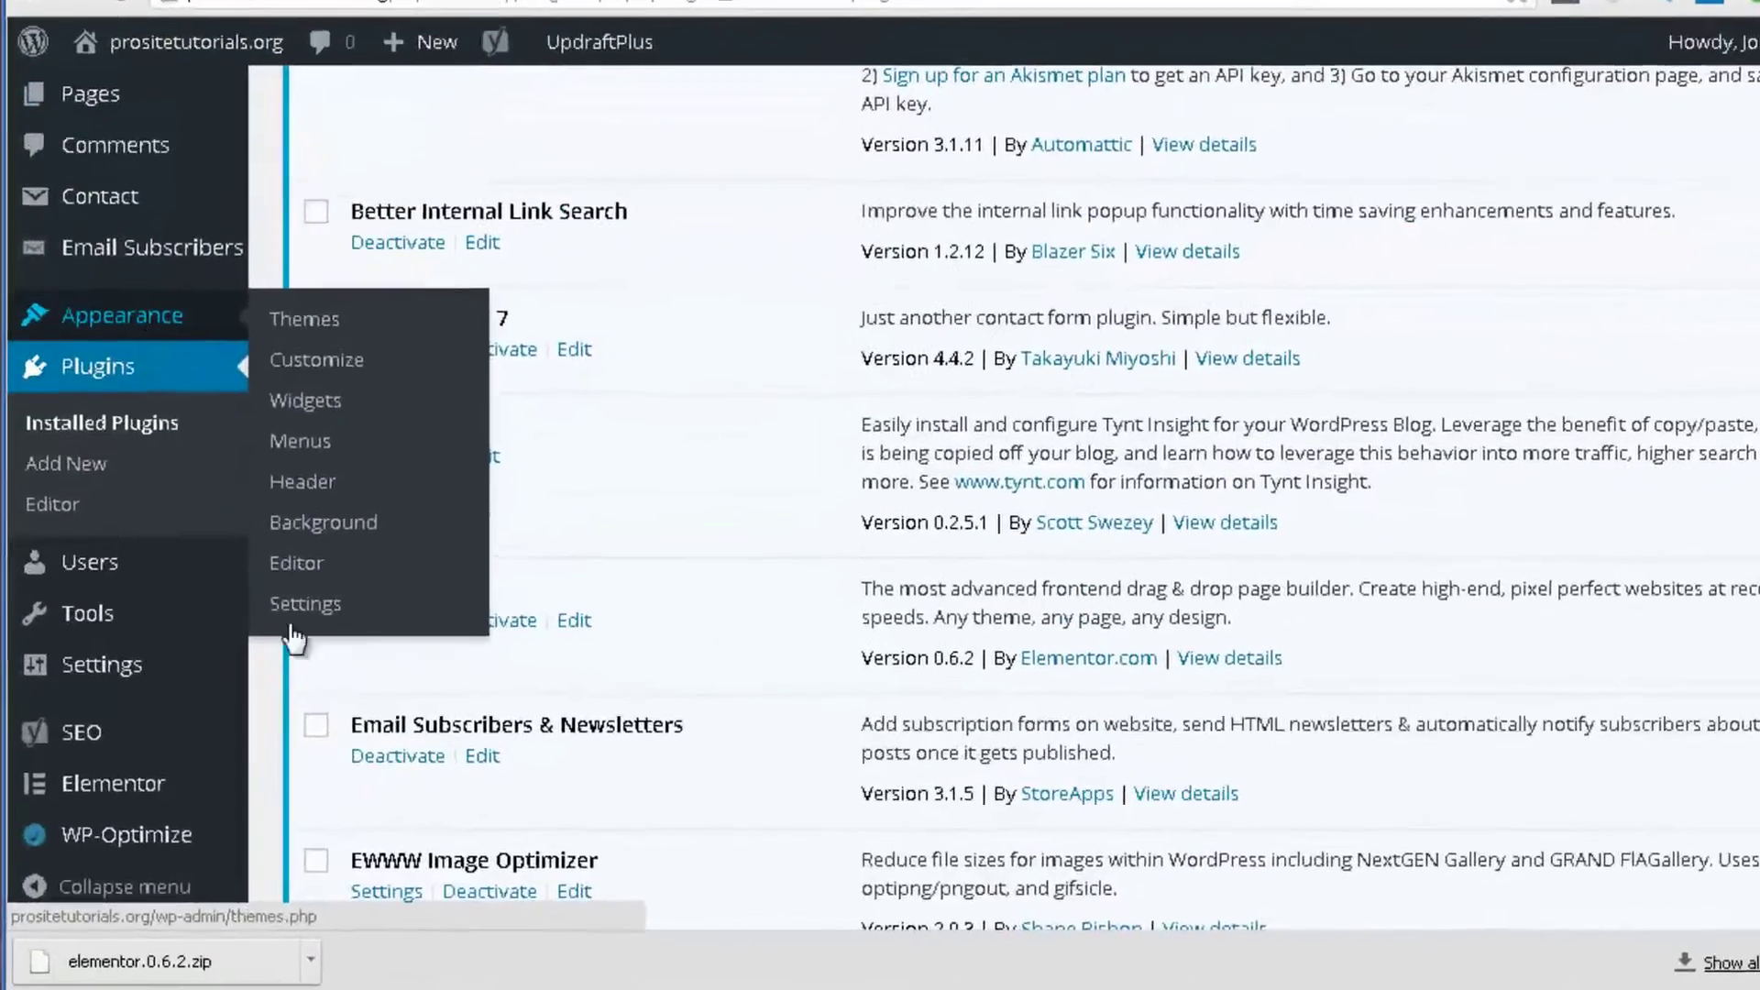
pyautogui.moveTo(174, 813)
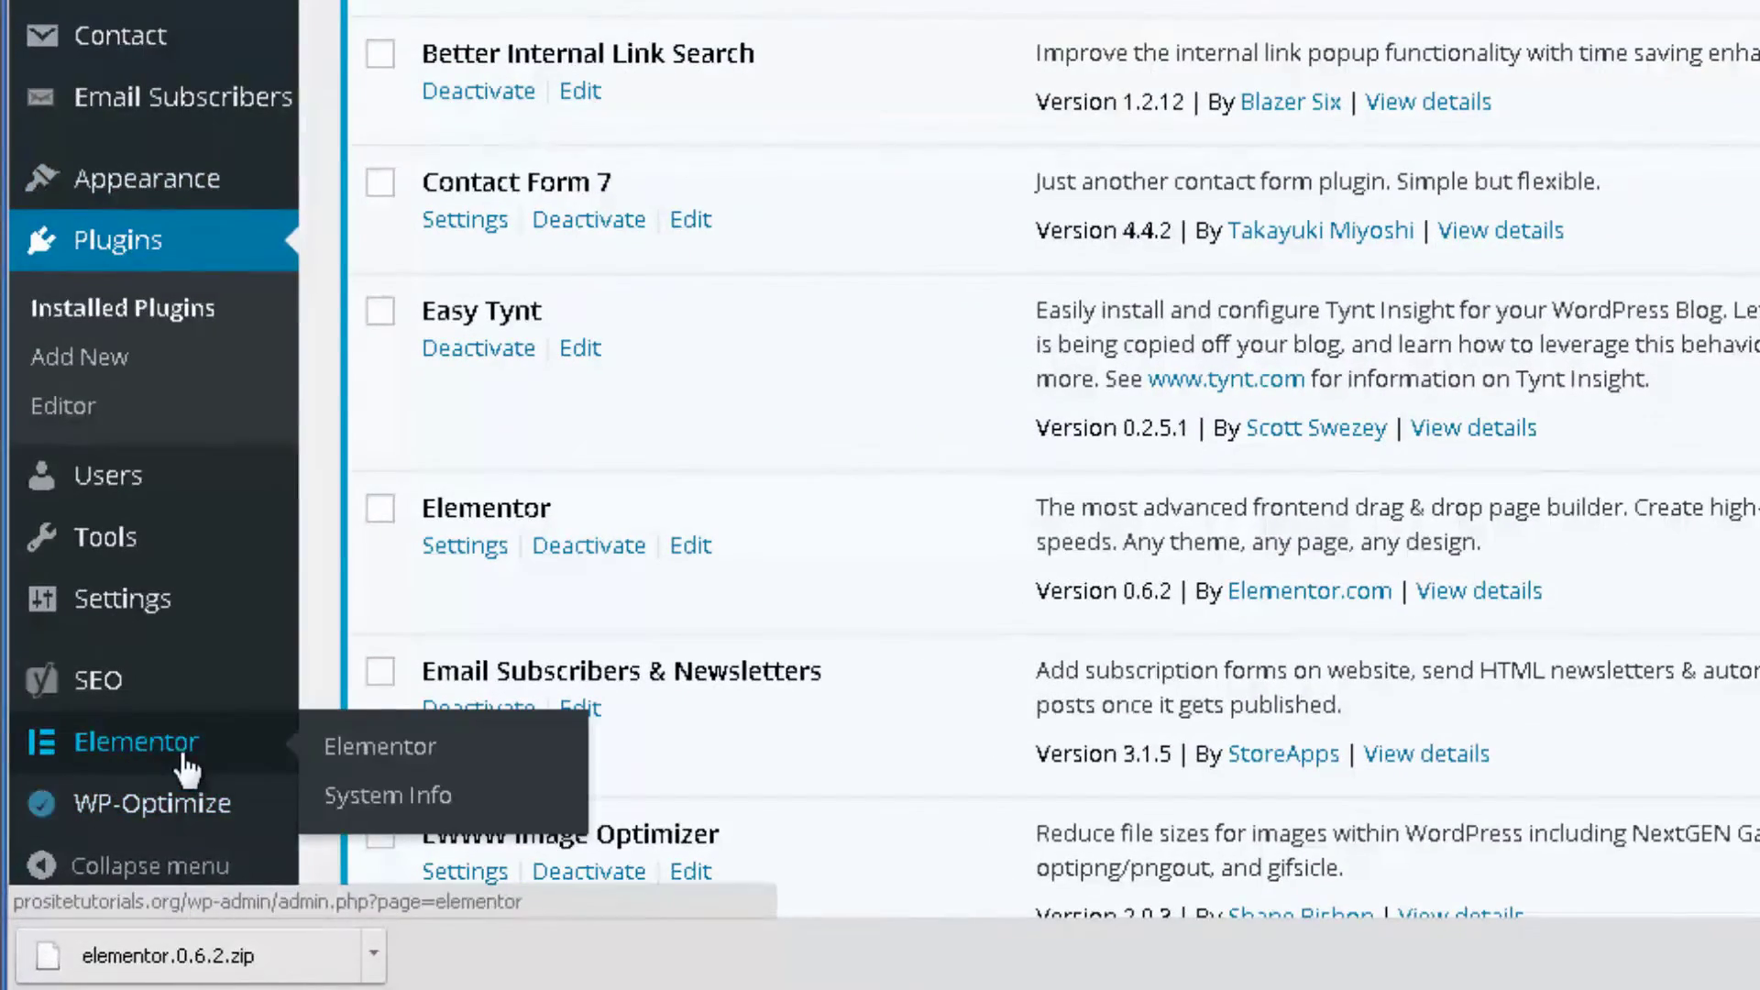
pyautogui.click(159, 751)
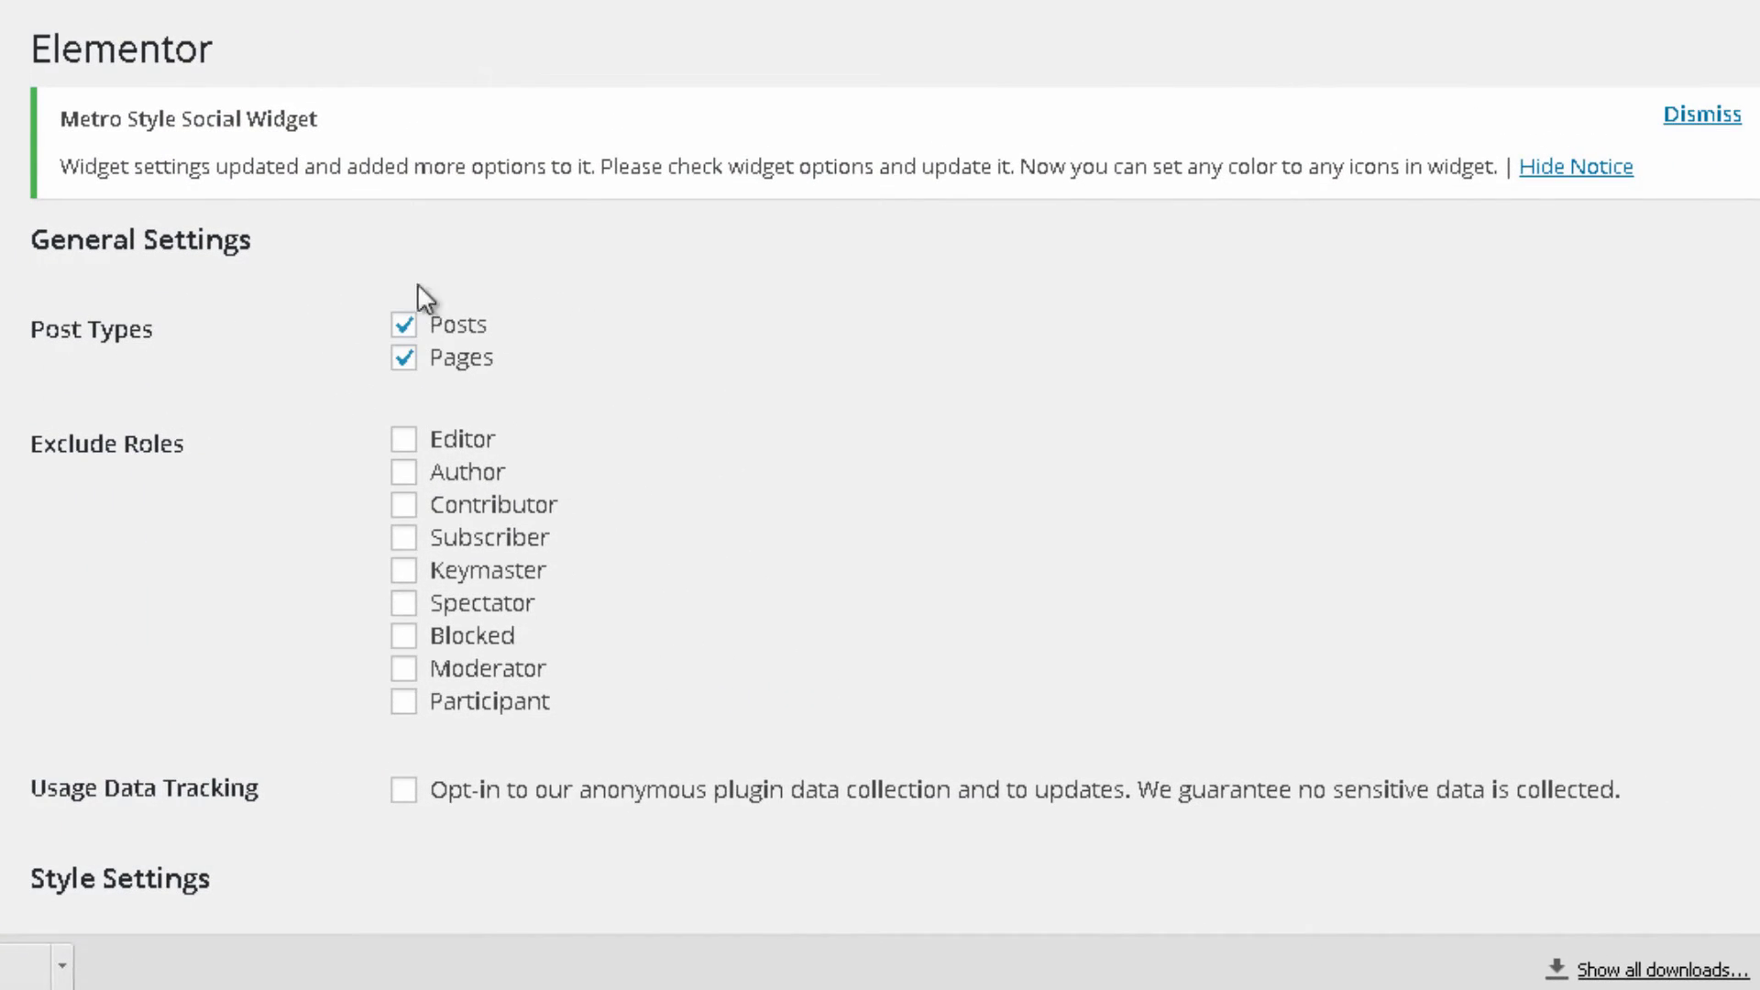
pyautogui.scroll(-5, 356, 583)
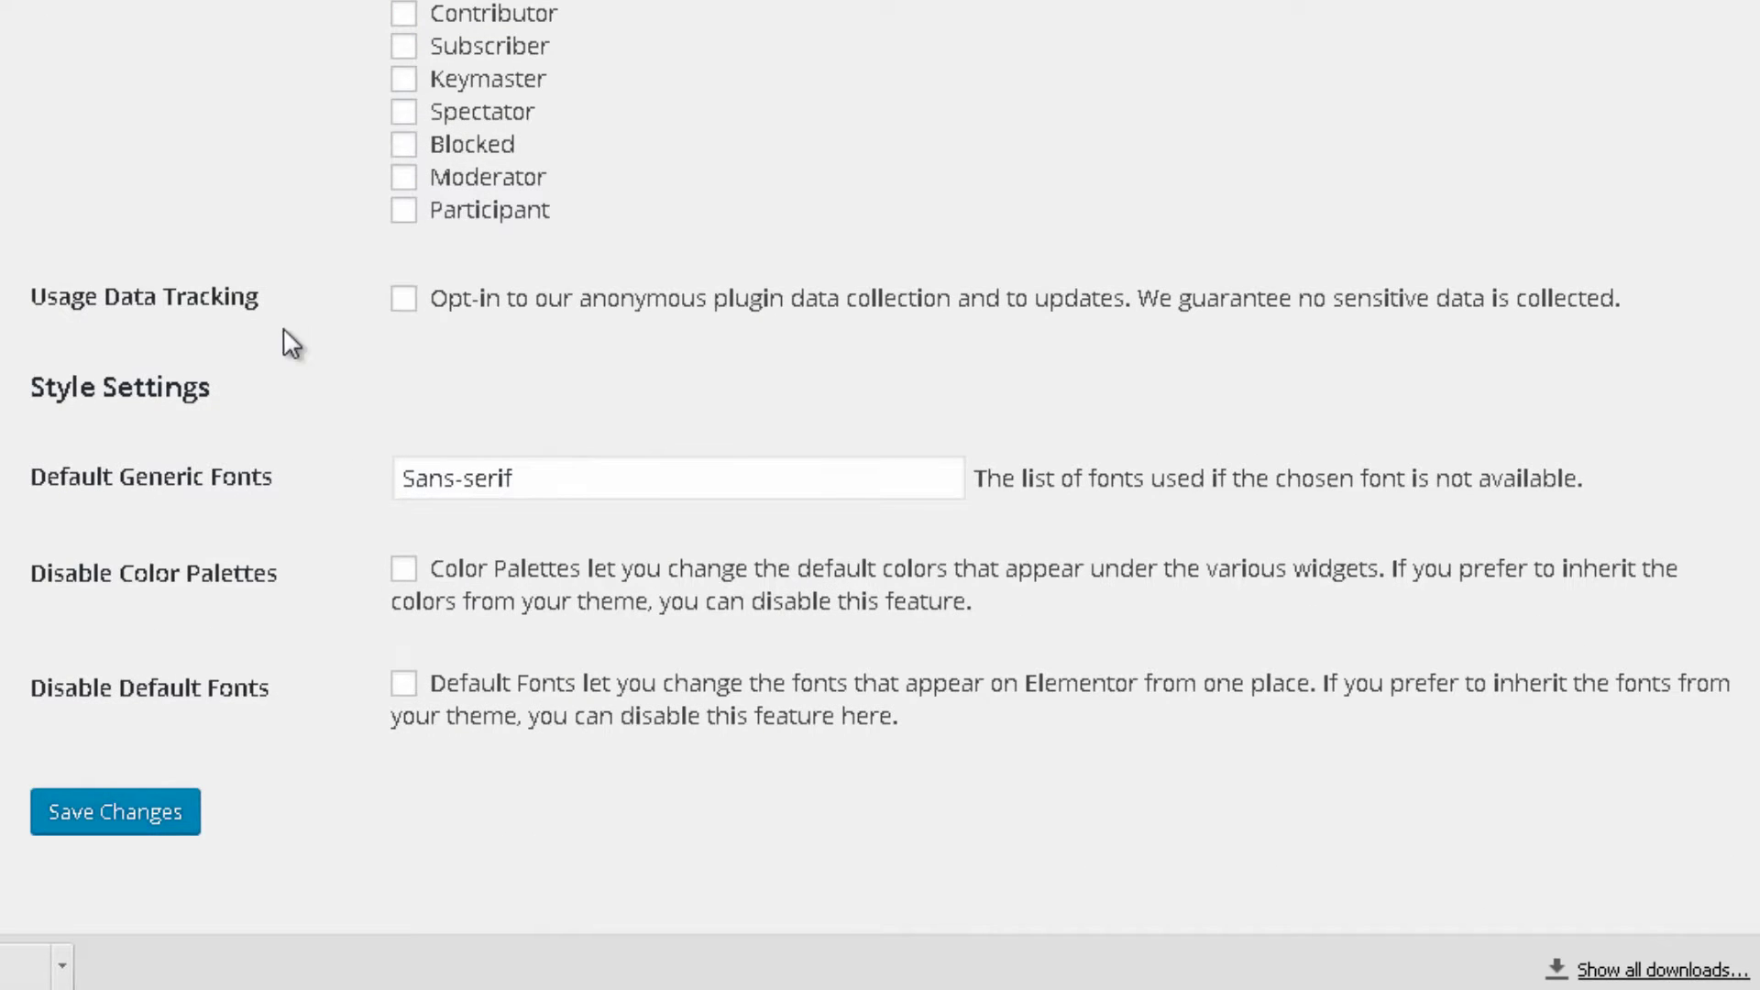
pyautogui.scroll(2, 520, 658)
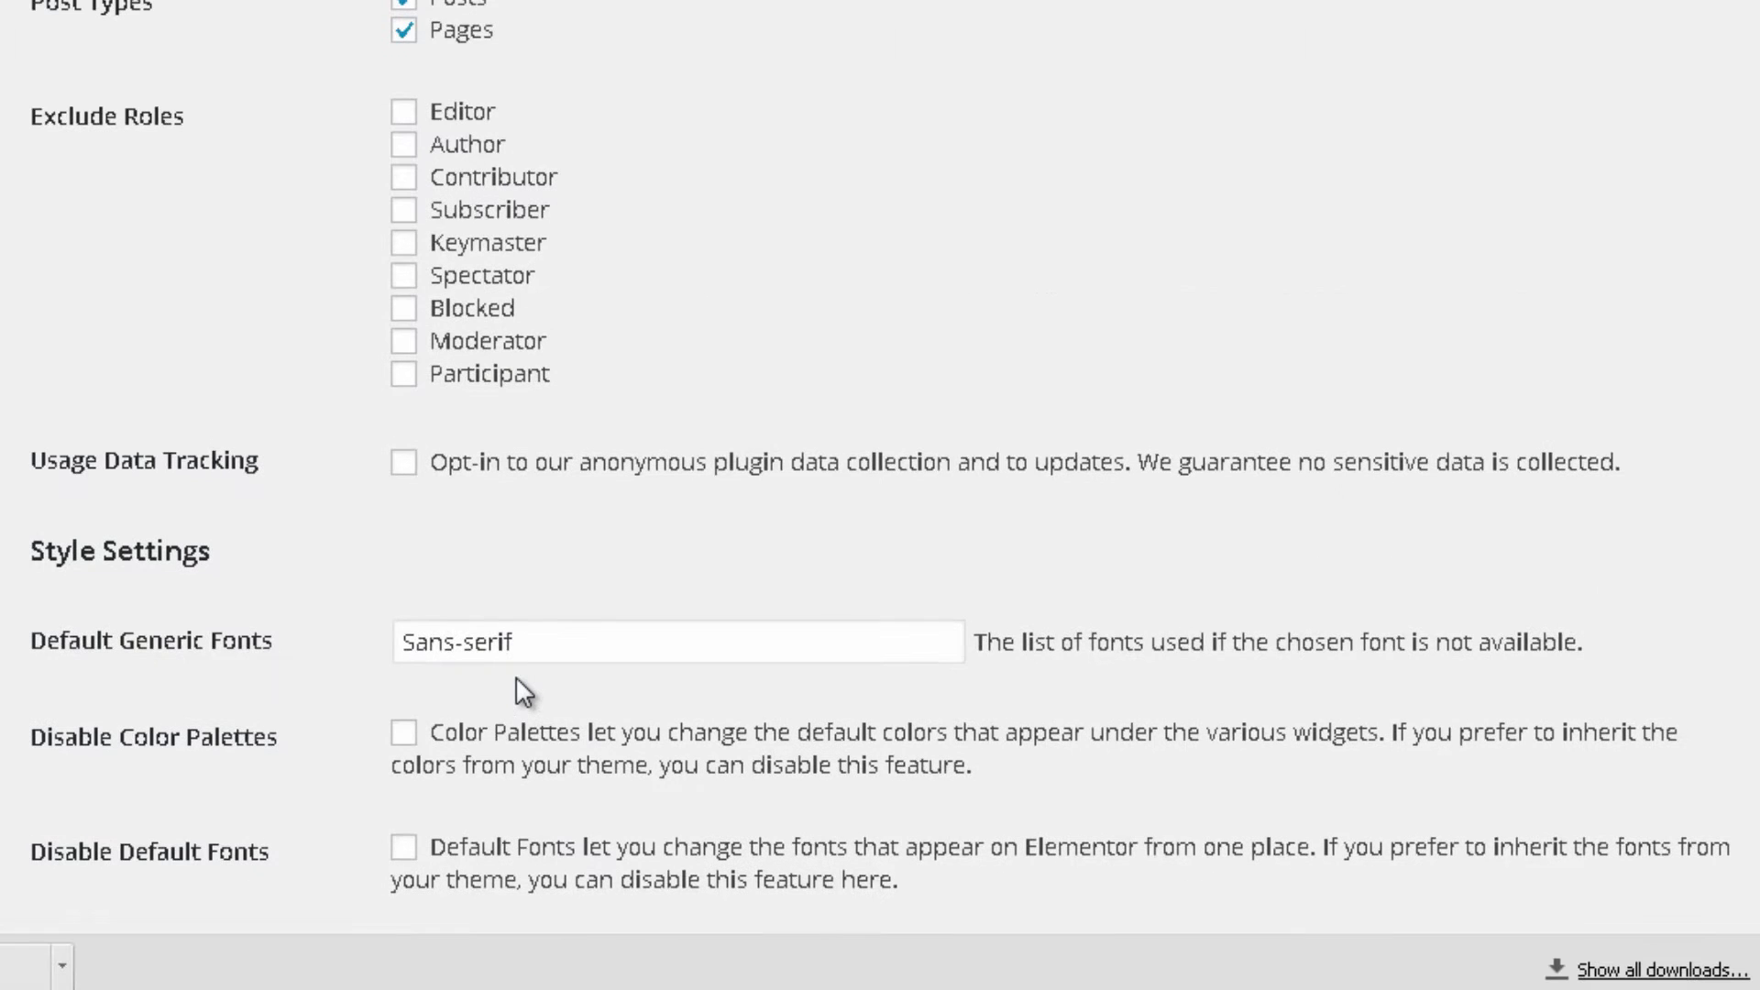
pyautogui.scroll(2, 354, 185)
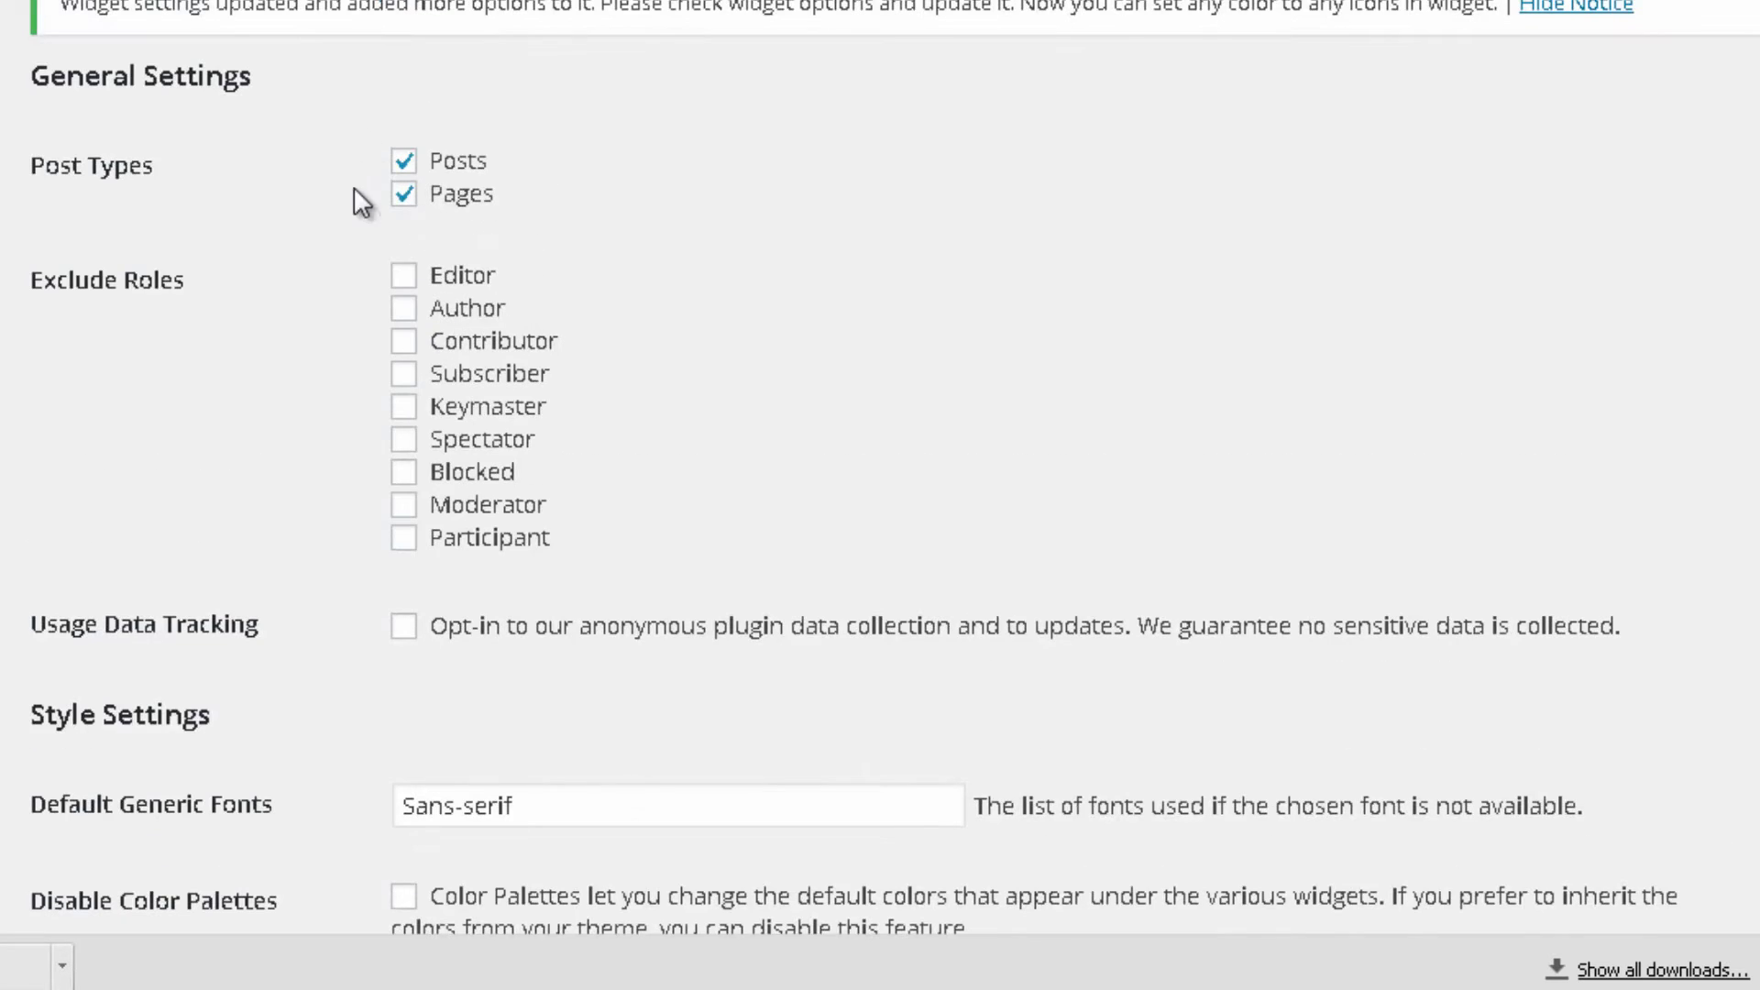
pyautogui.scroll(-2, 427, 619)
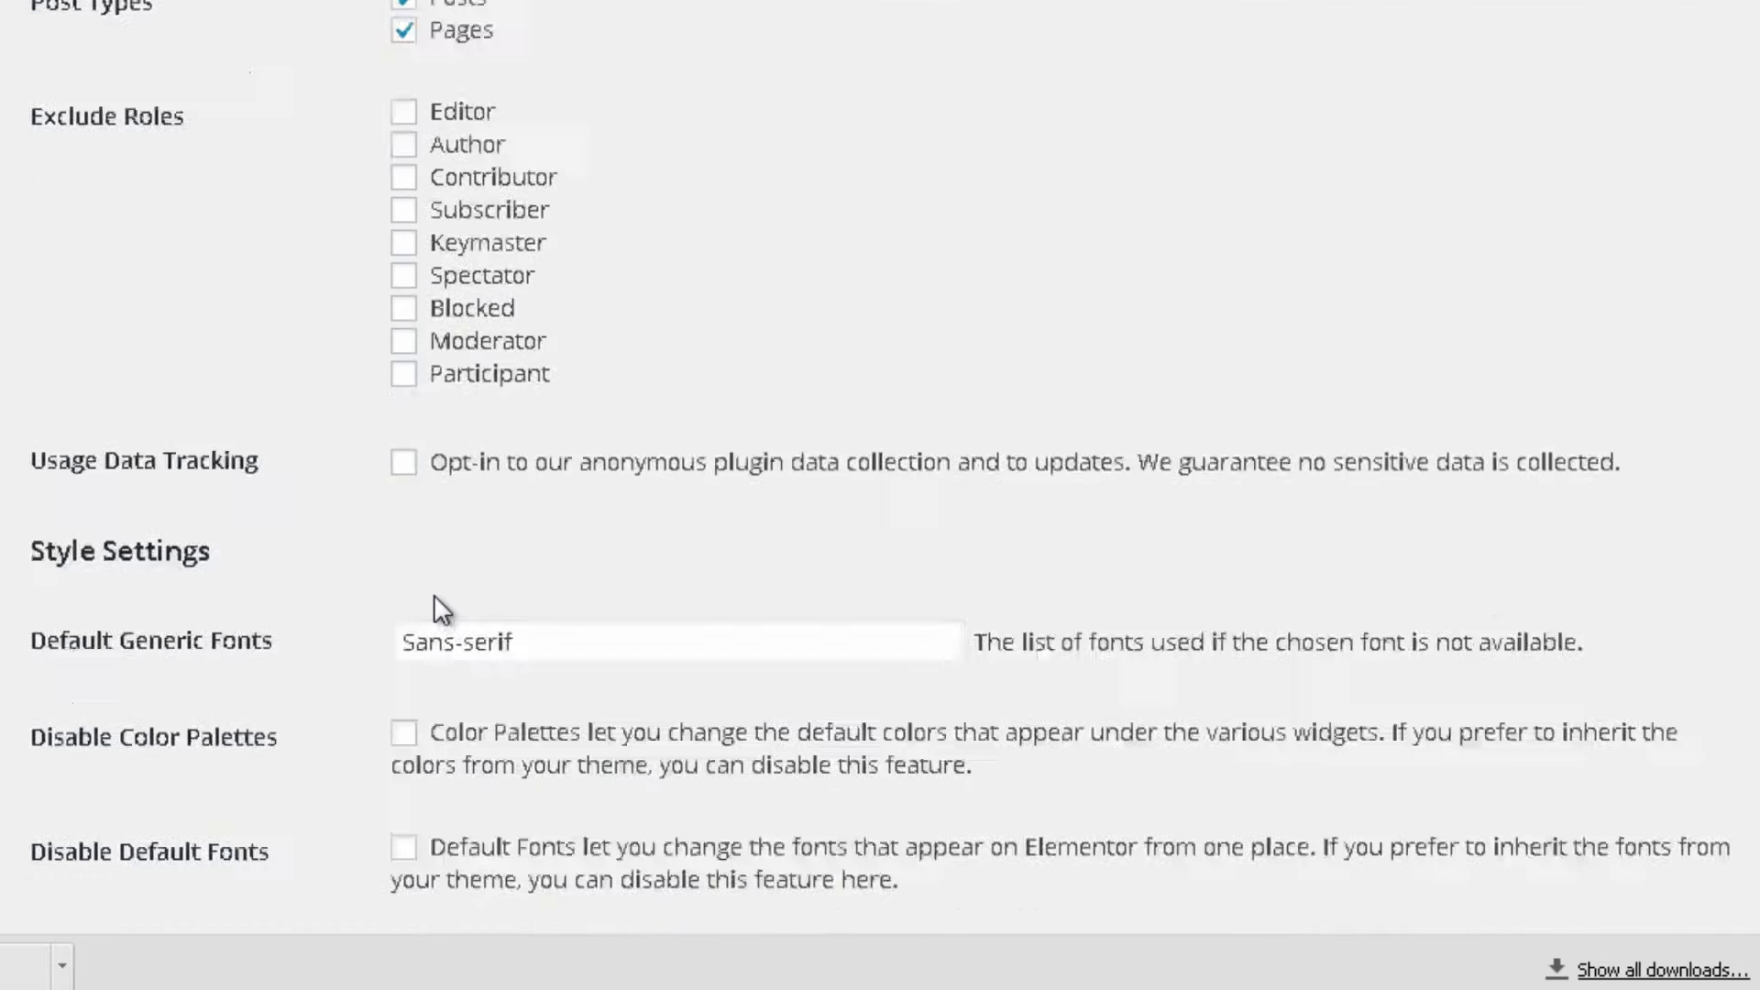
pyautogui.scroll(-2, 495, 766)
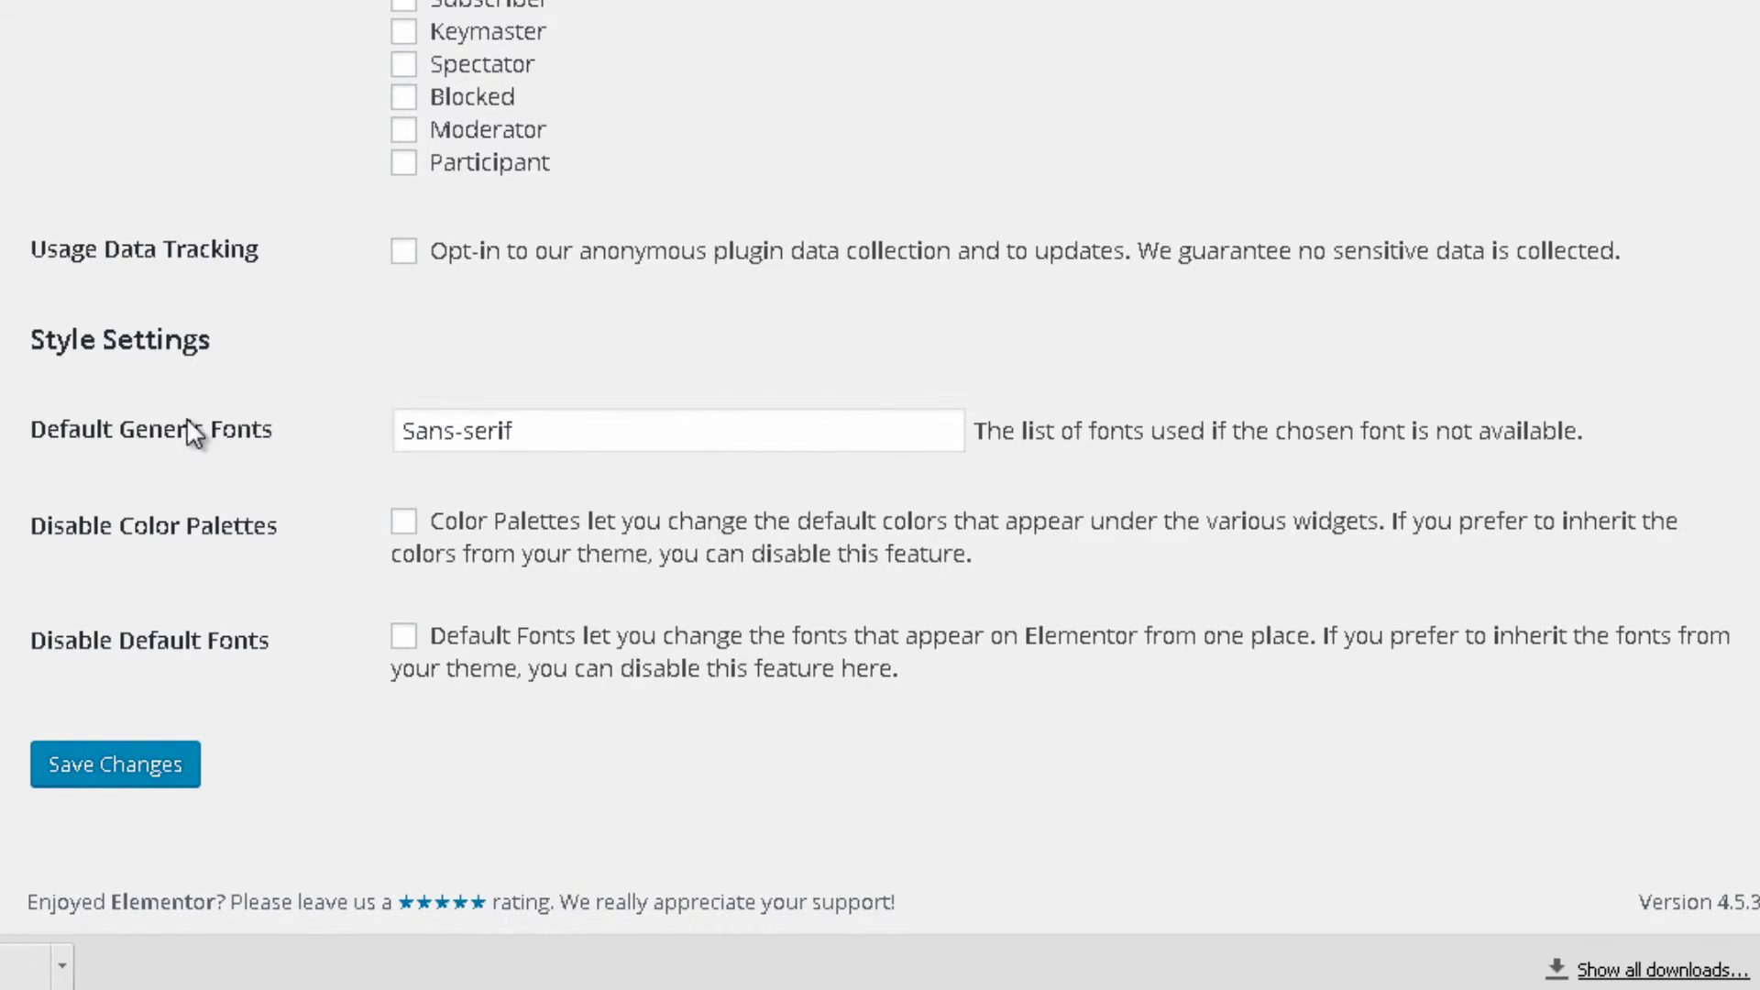
pyautogui.scroll(2, 165, 390)
pyautogui.scroll(2, 157, 379)
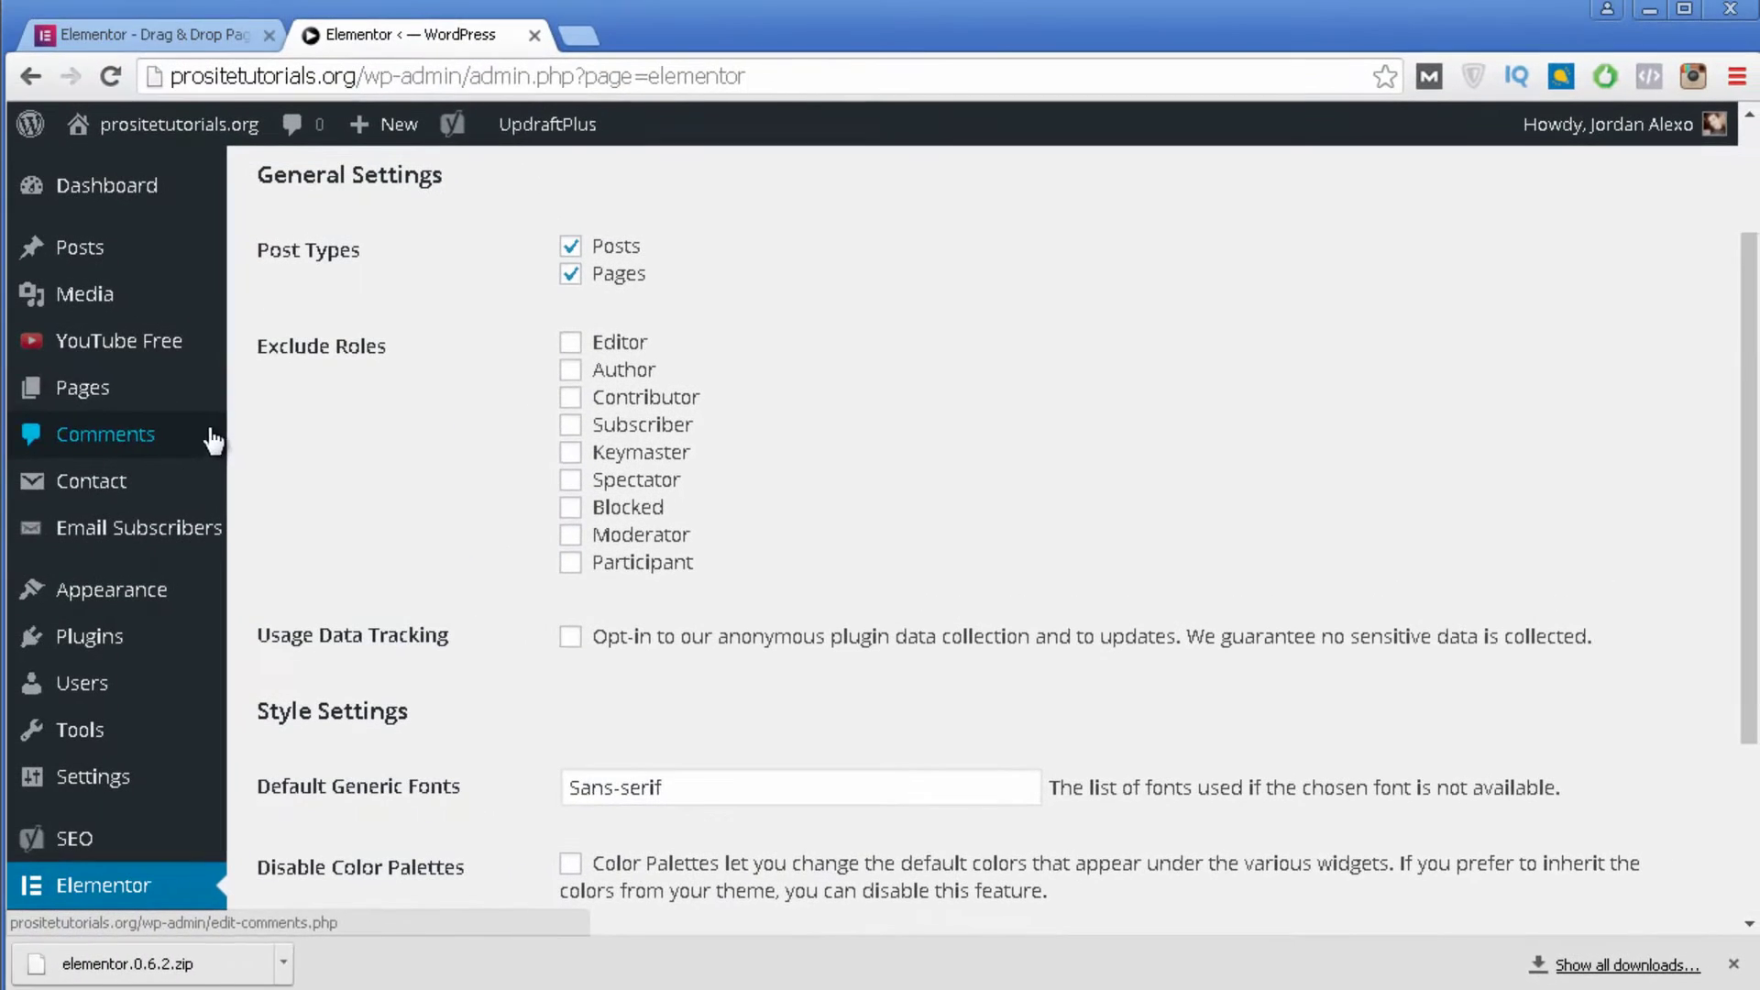
# Create a new page via Pages > Add New and open it with Edit with Elementor.
pyautogui.moveTo(222, 414)
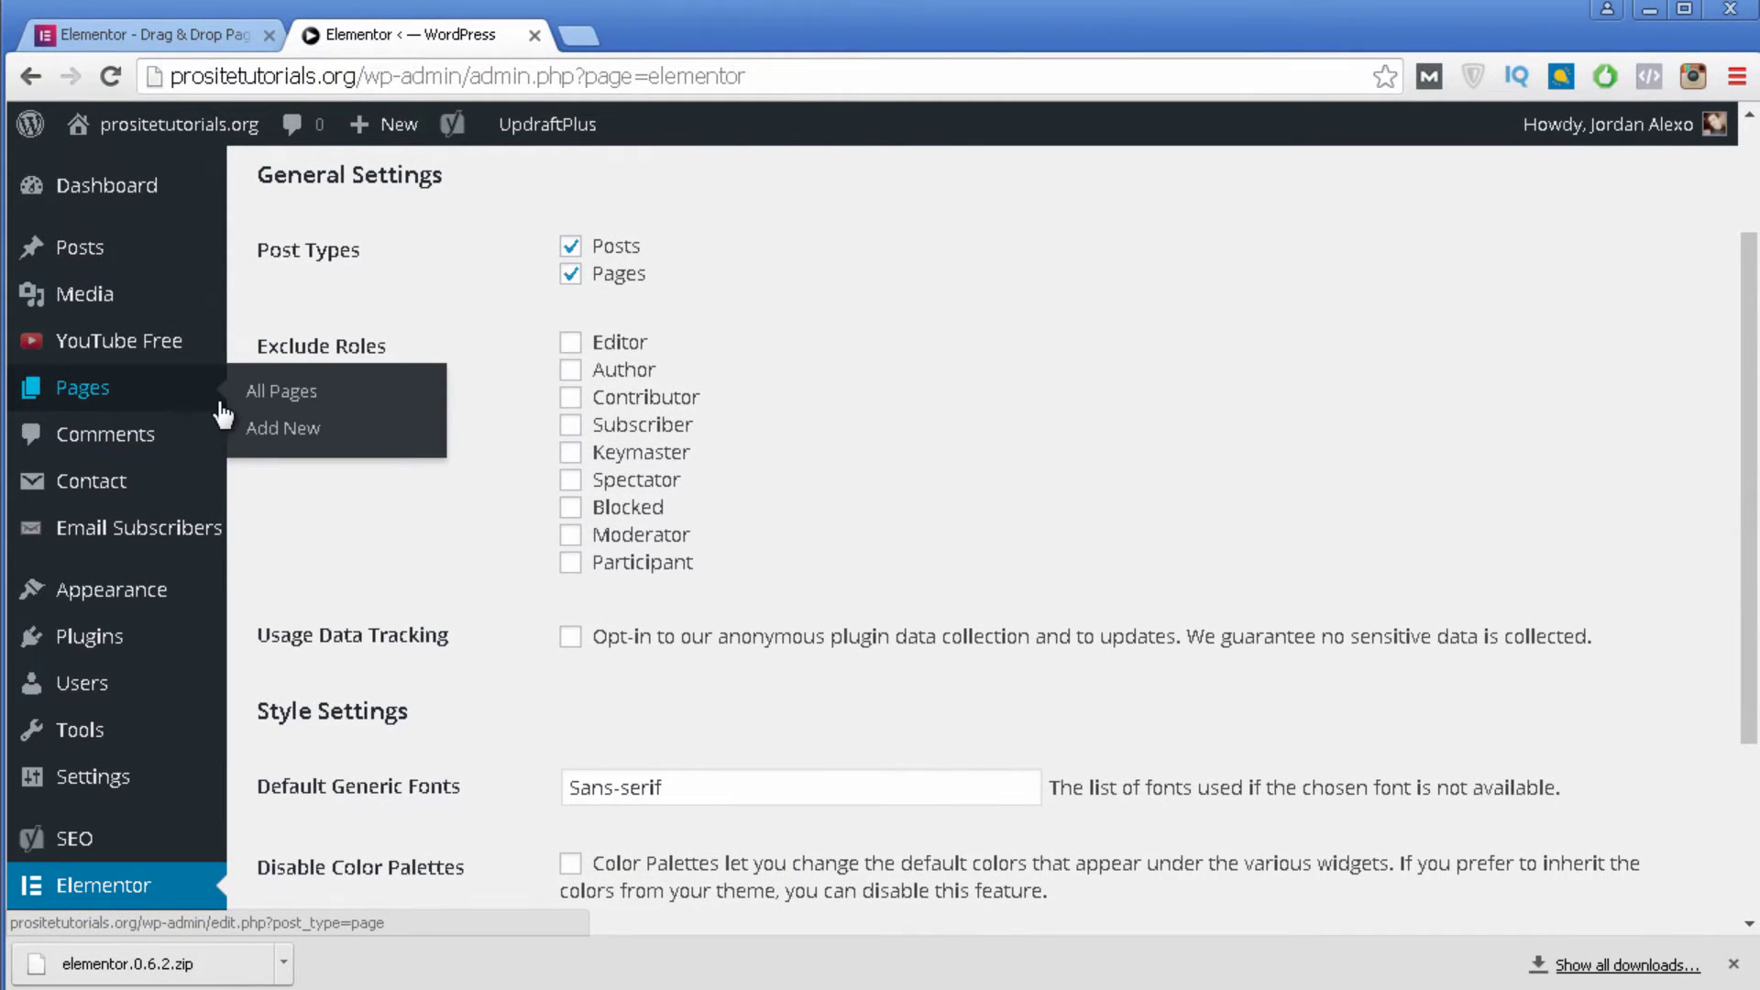
pyautogui.moveTo(161, 252)
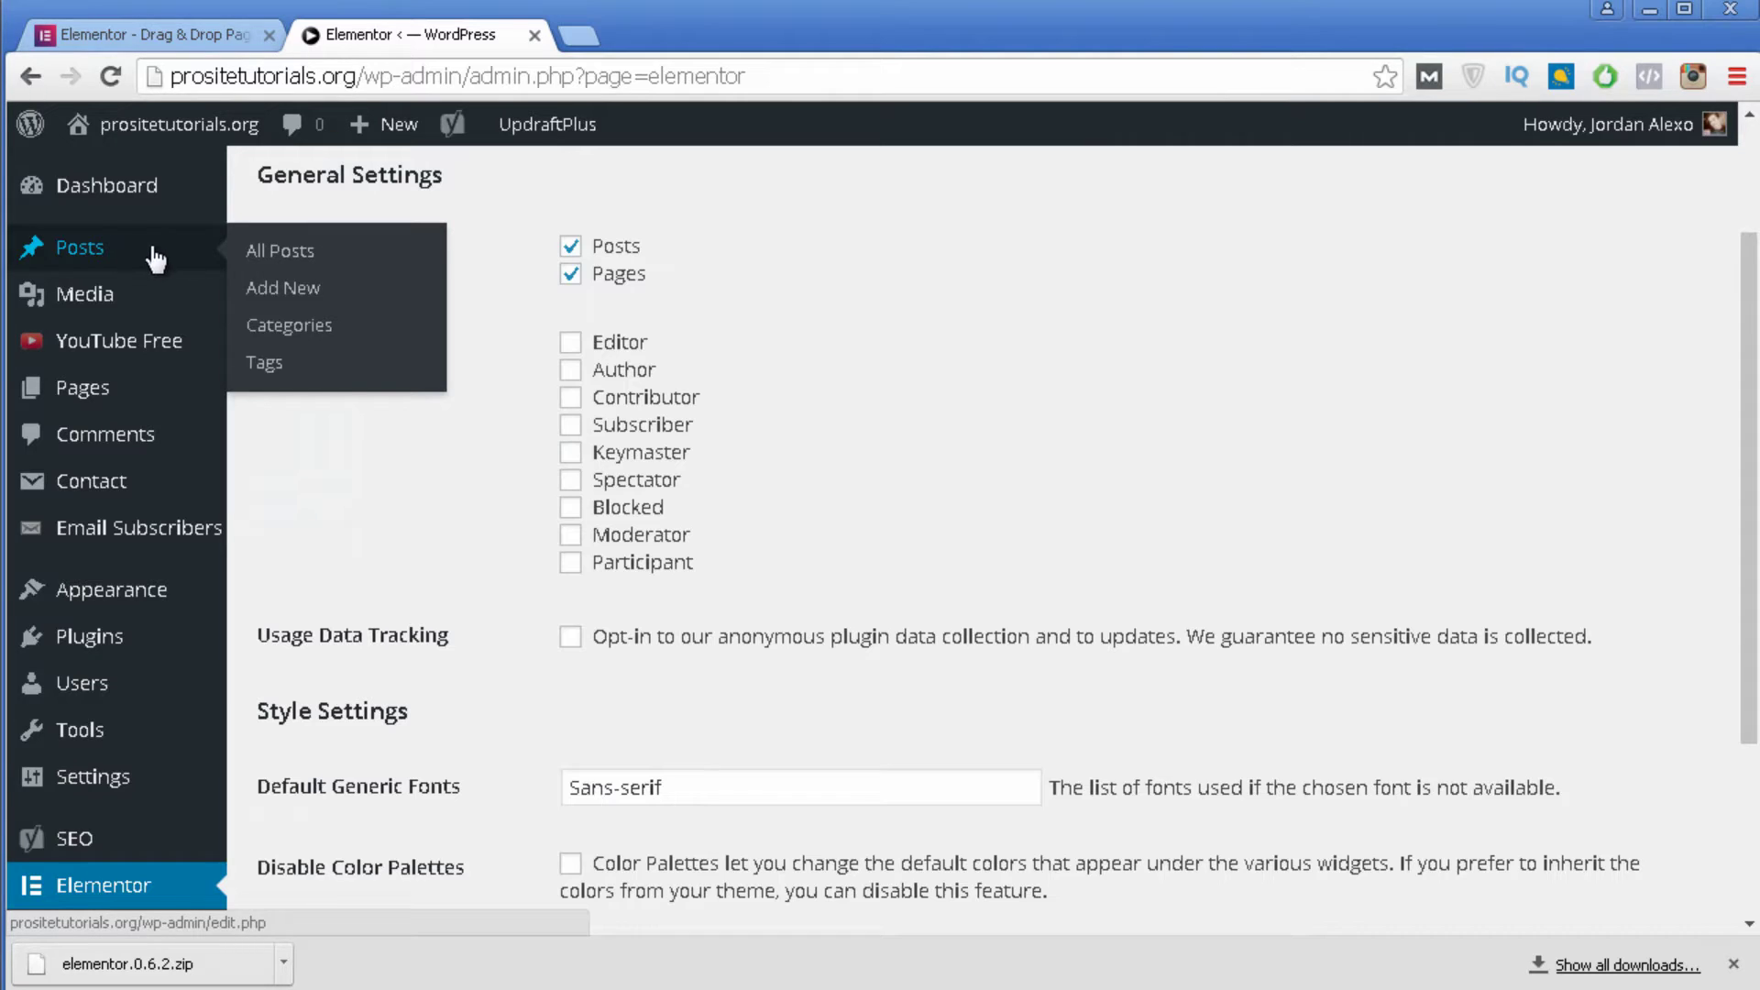
pyautogui.moveTo(110, 391)
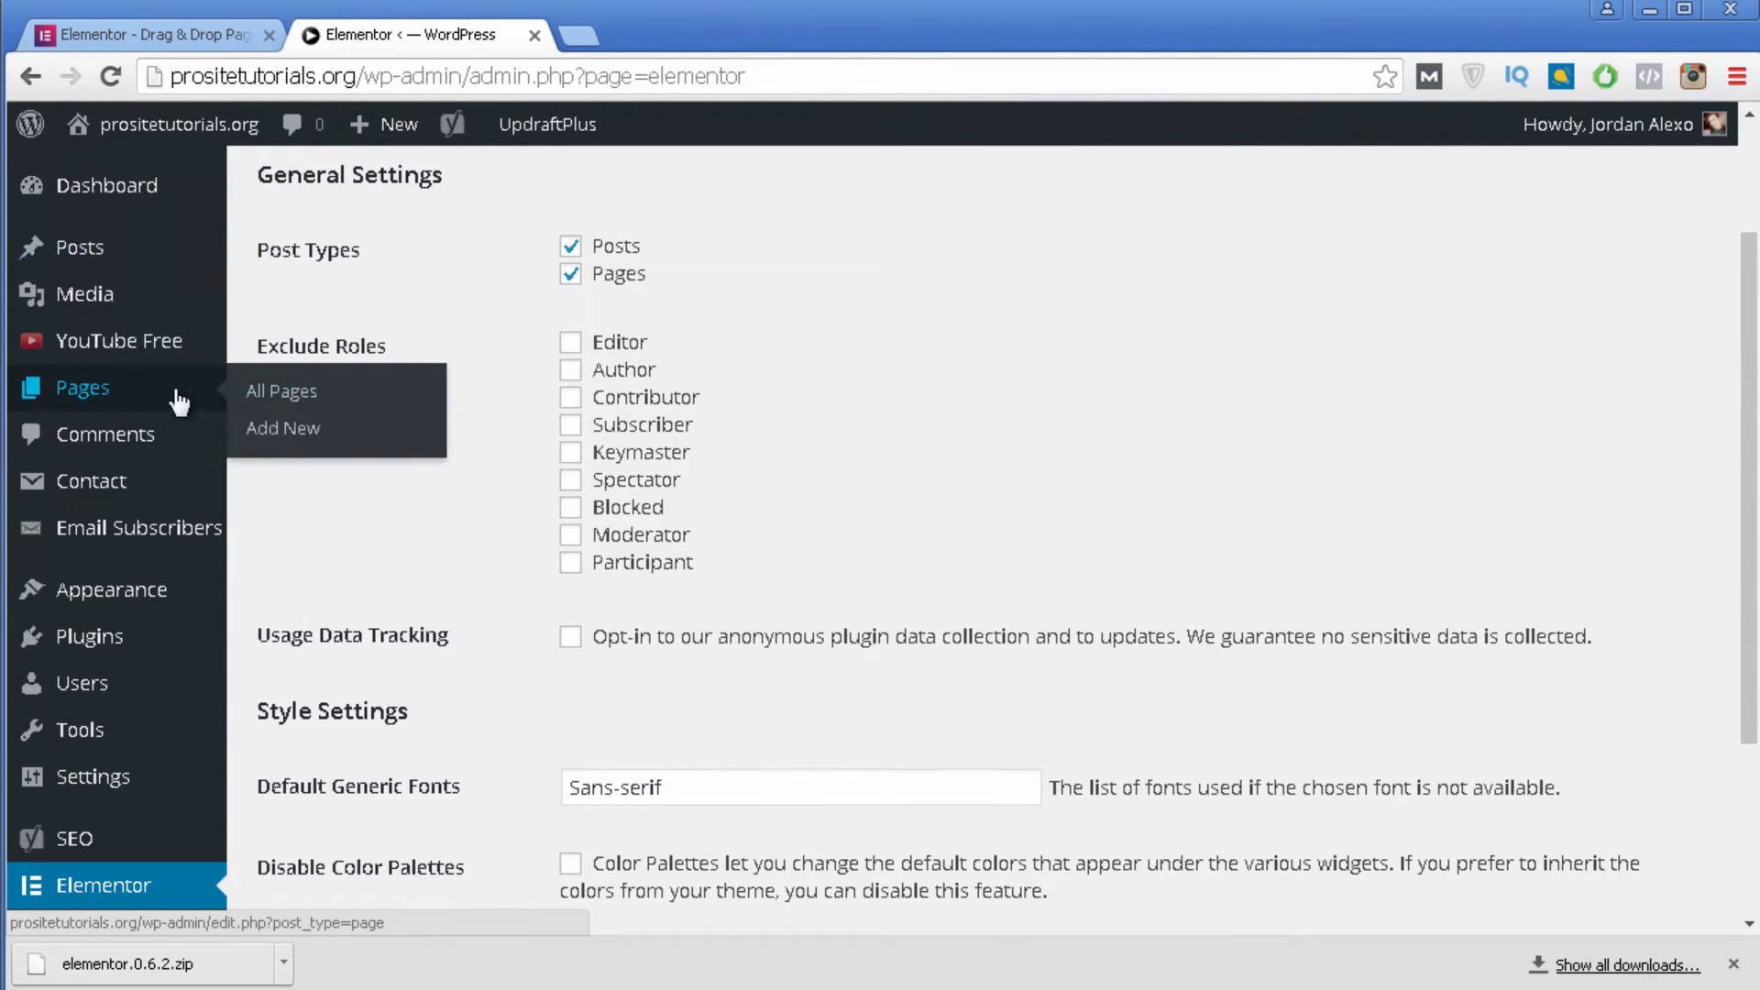
pyautogui.click(291, 429)
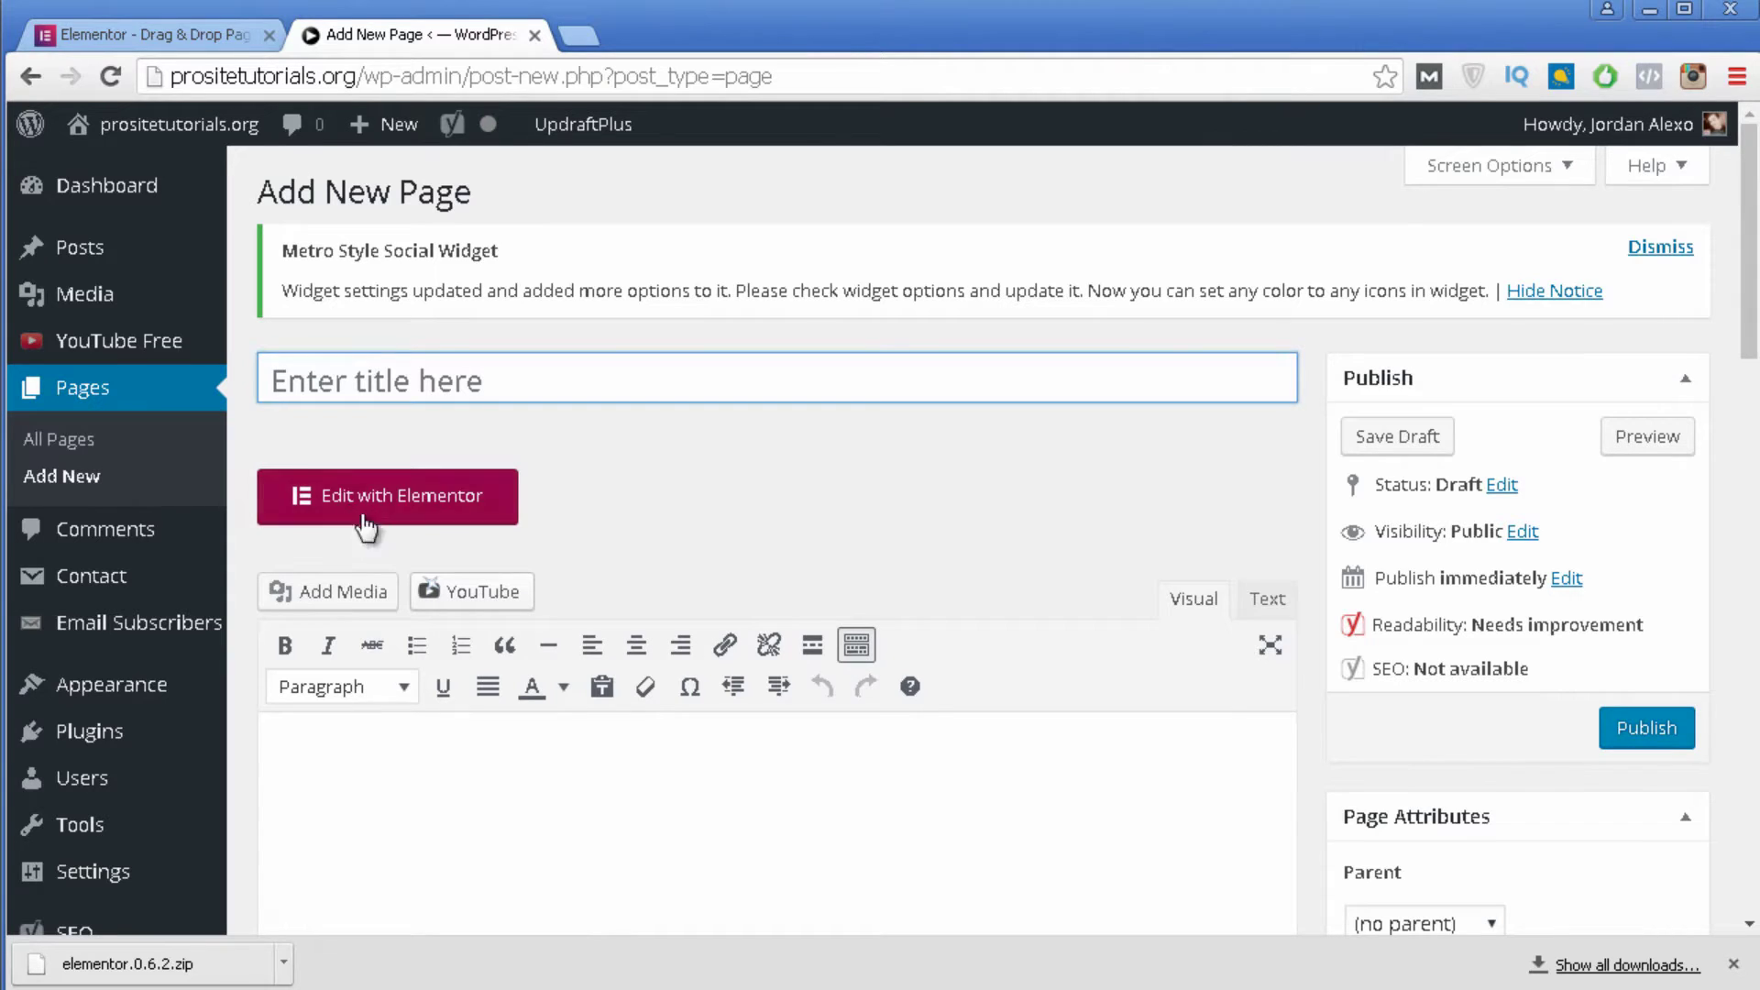
pyautogui.click(422, 519)
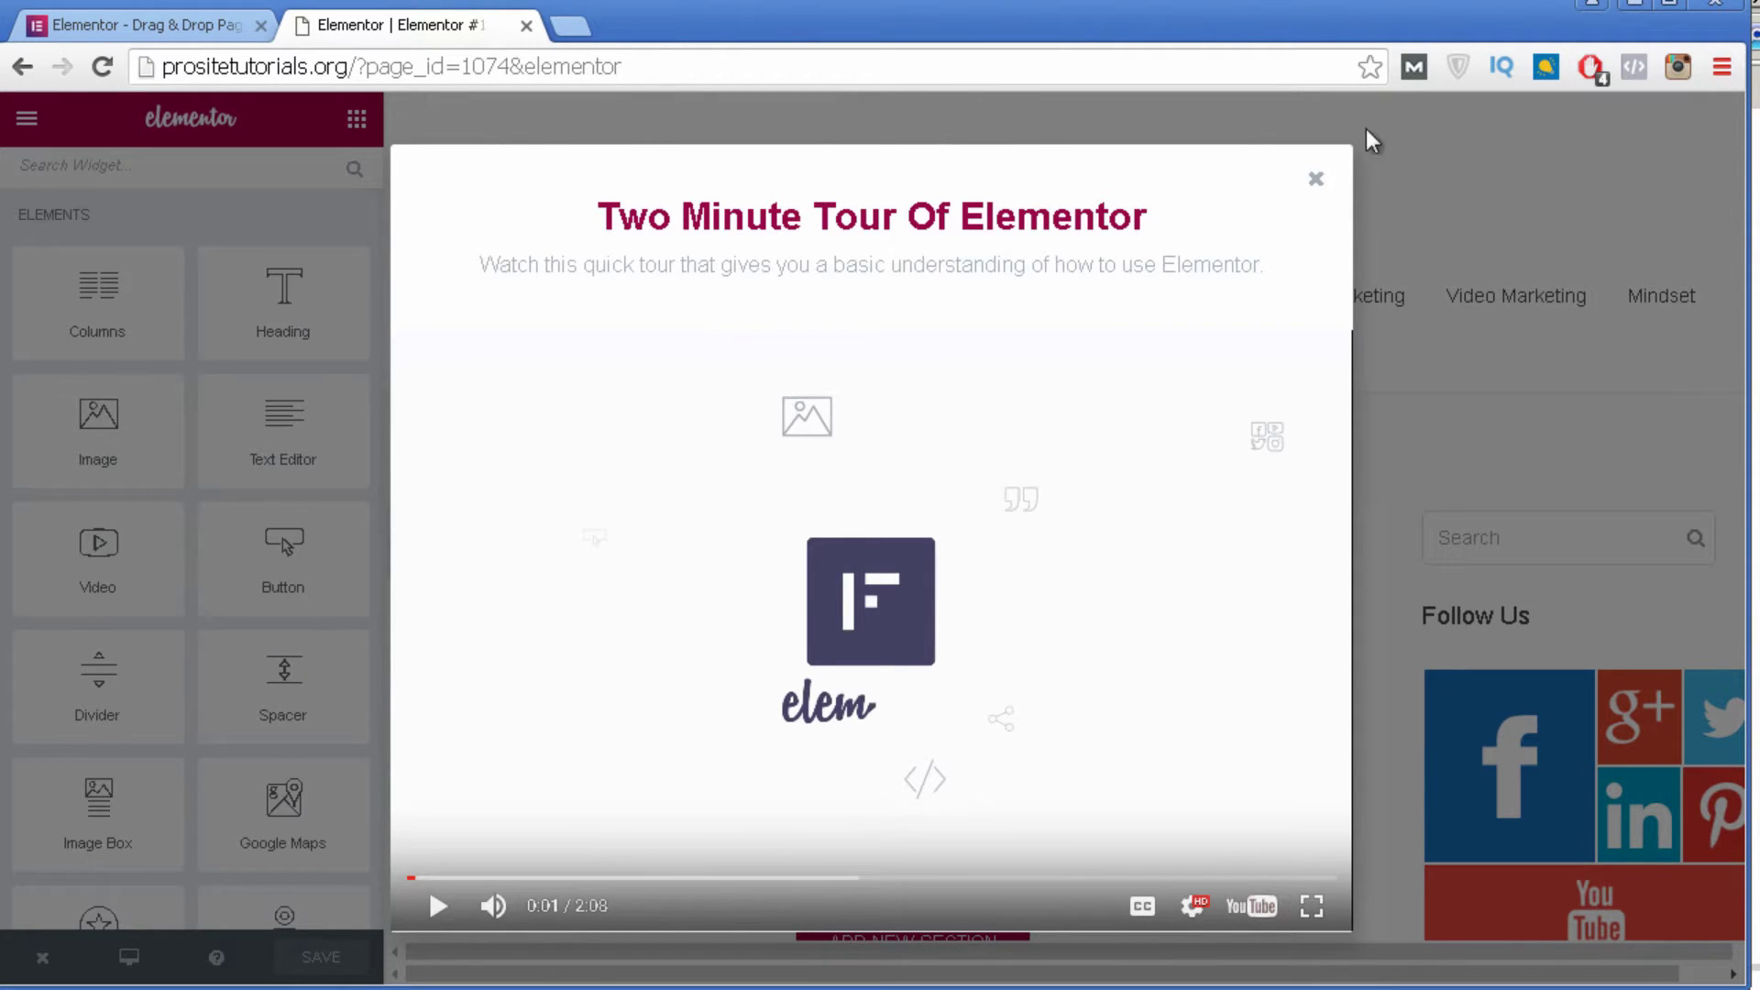
pyautogui.click(1317, 180)
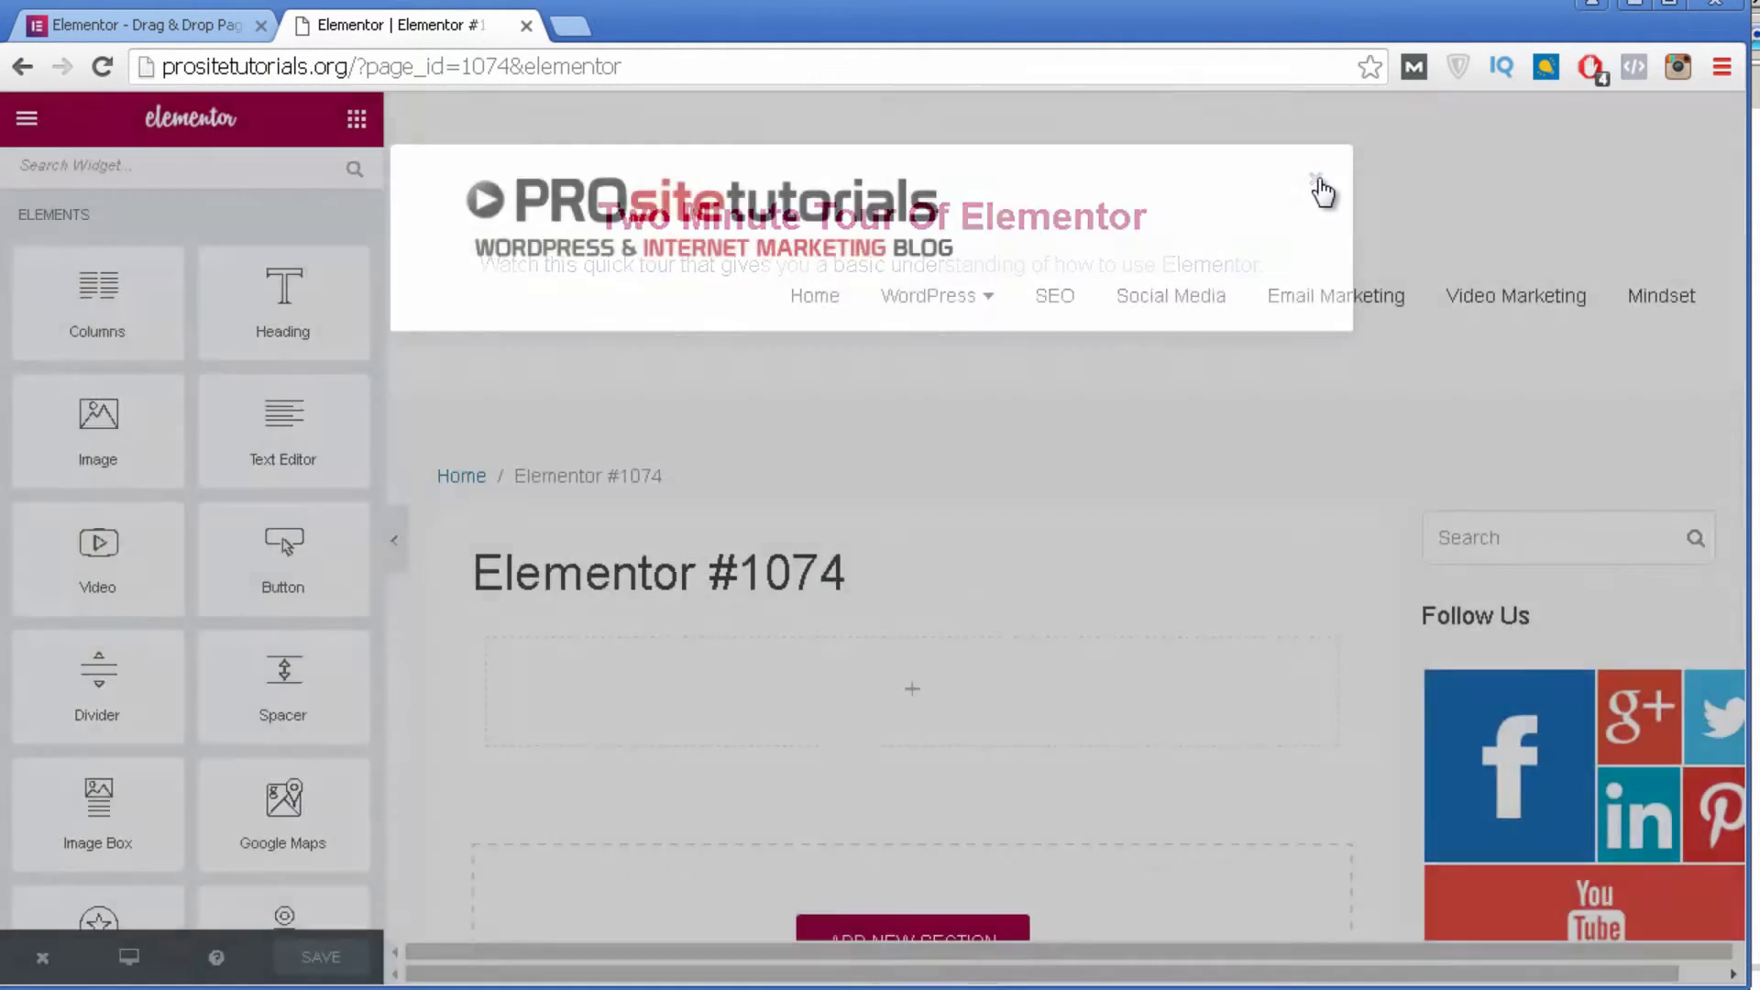
pyautogui.scroll(-5, 1320, 189)
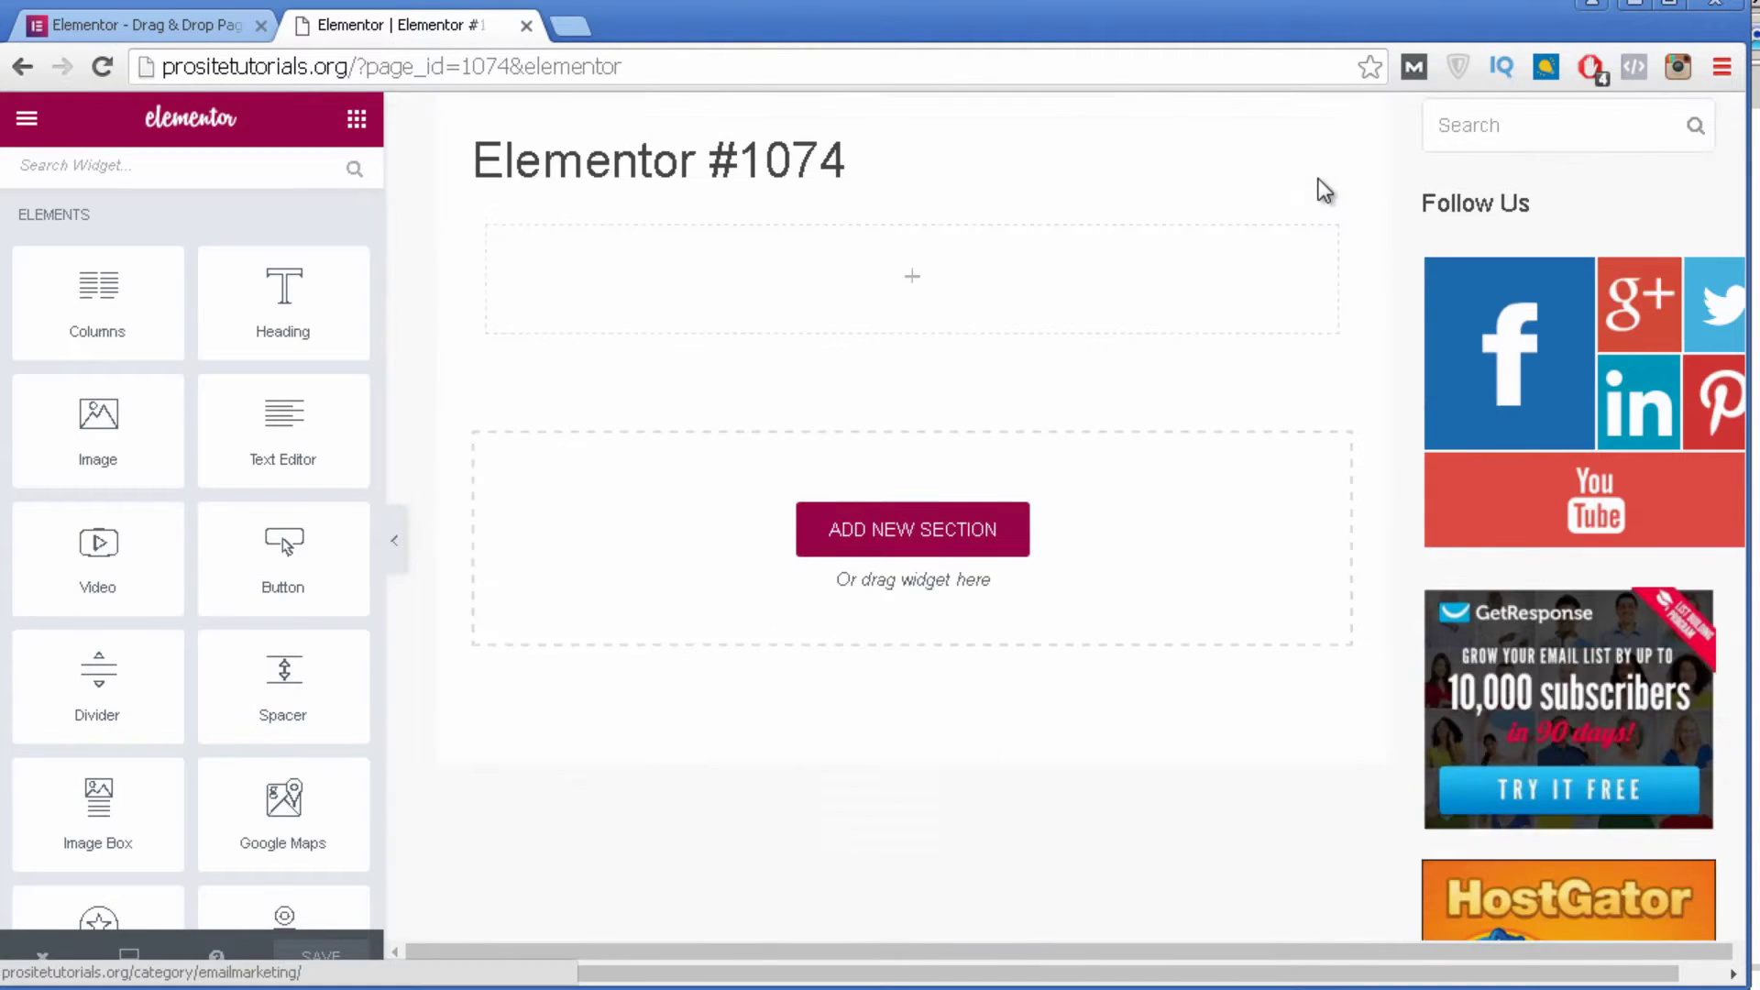
pyautogui.scroll(-9, 1319, 633)
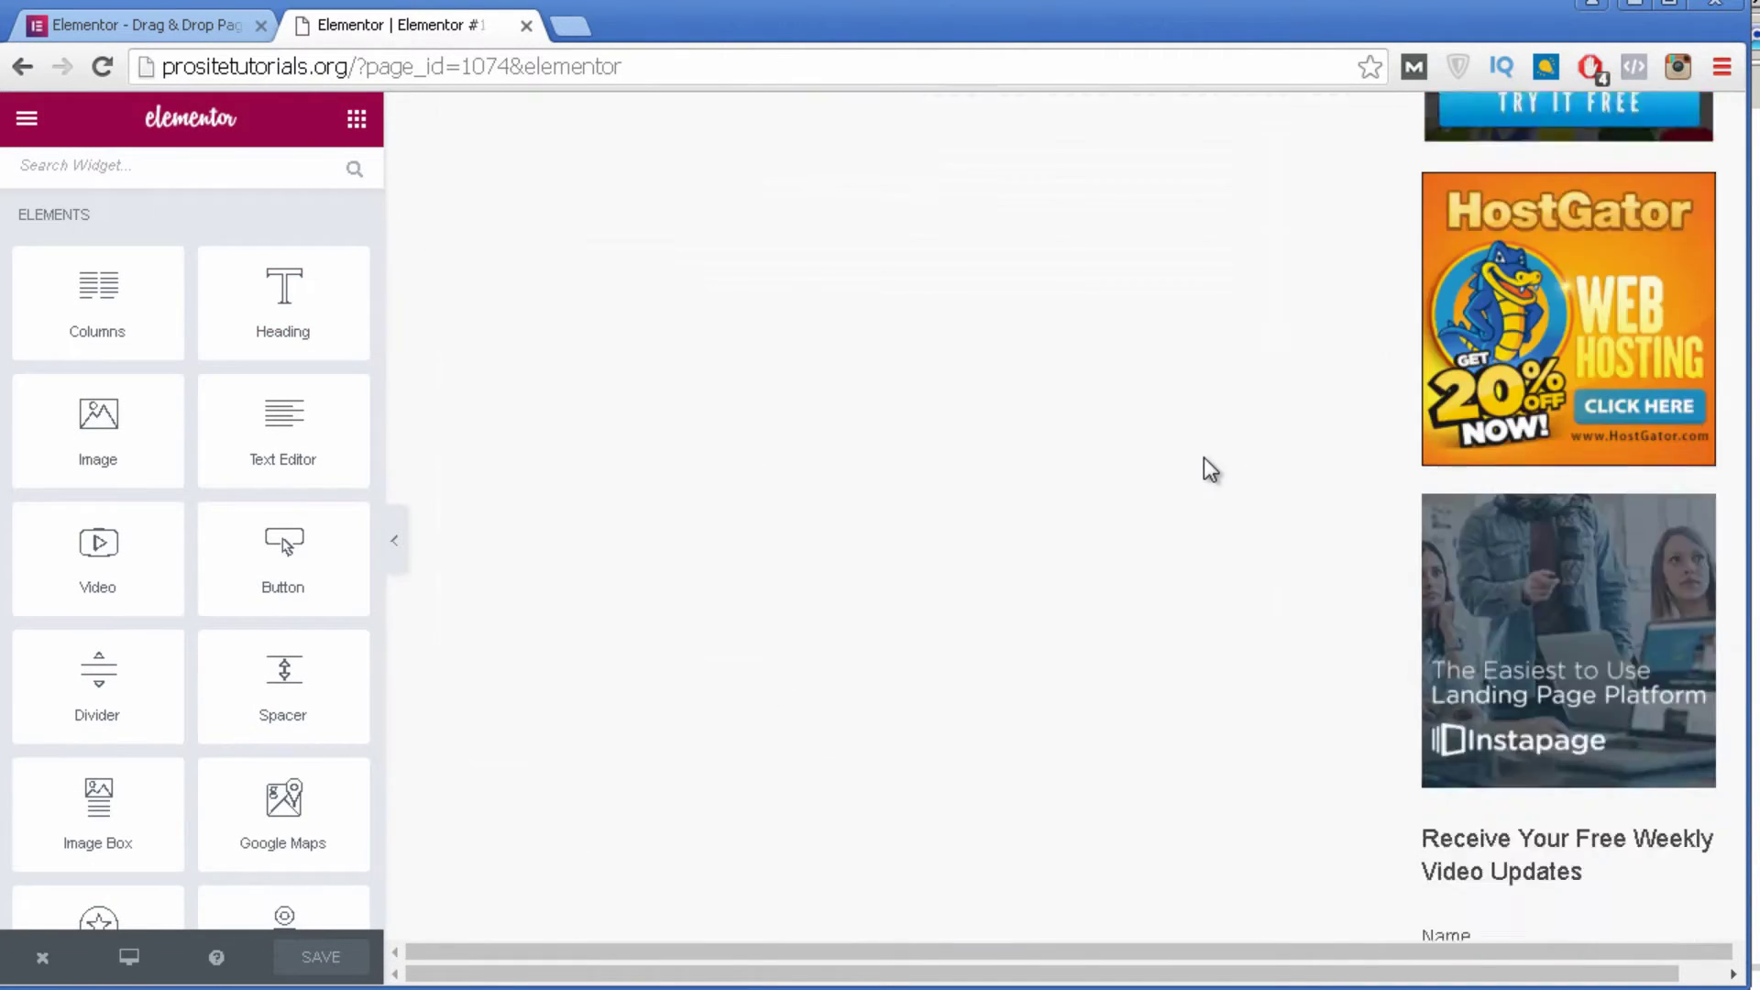
pyautogui.scroll(5, 1182, 499)
pyautogui.scroll(7, 1178, 491)
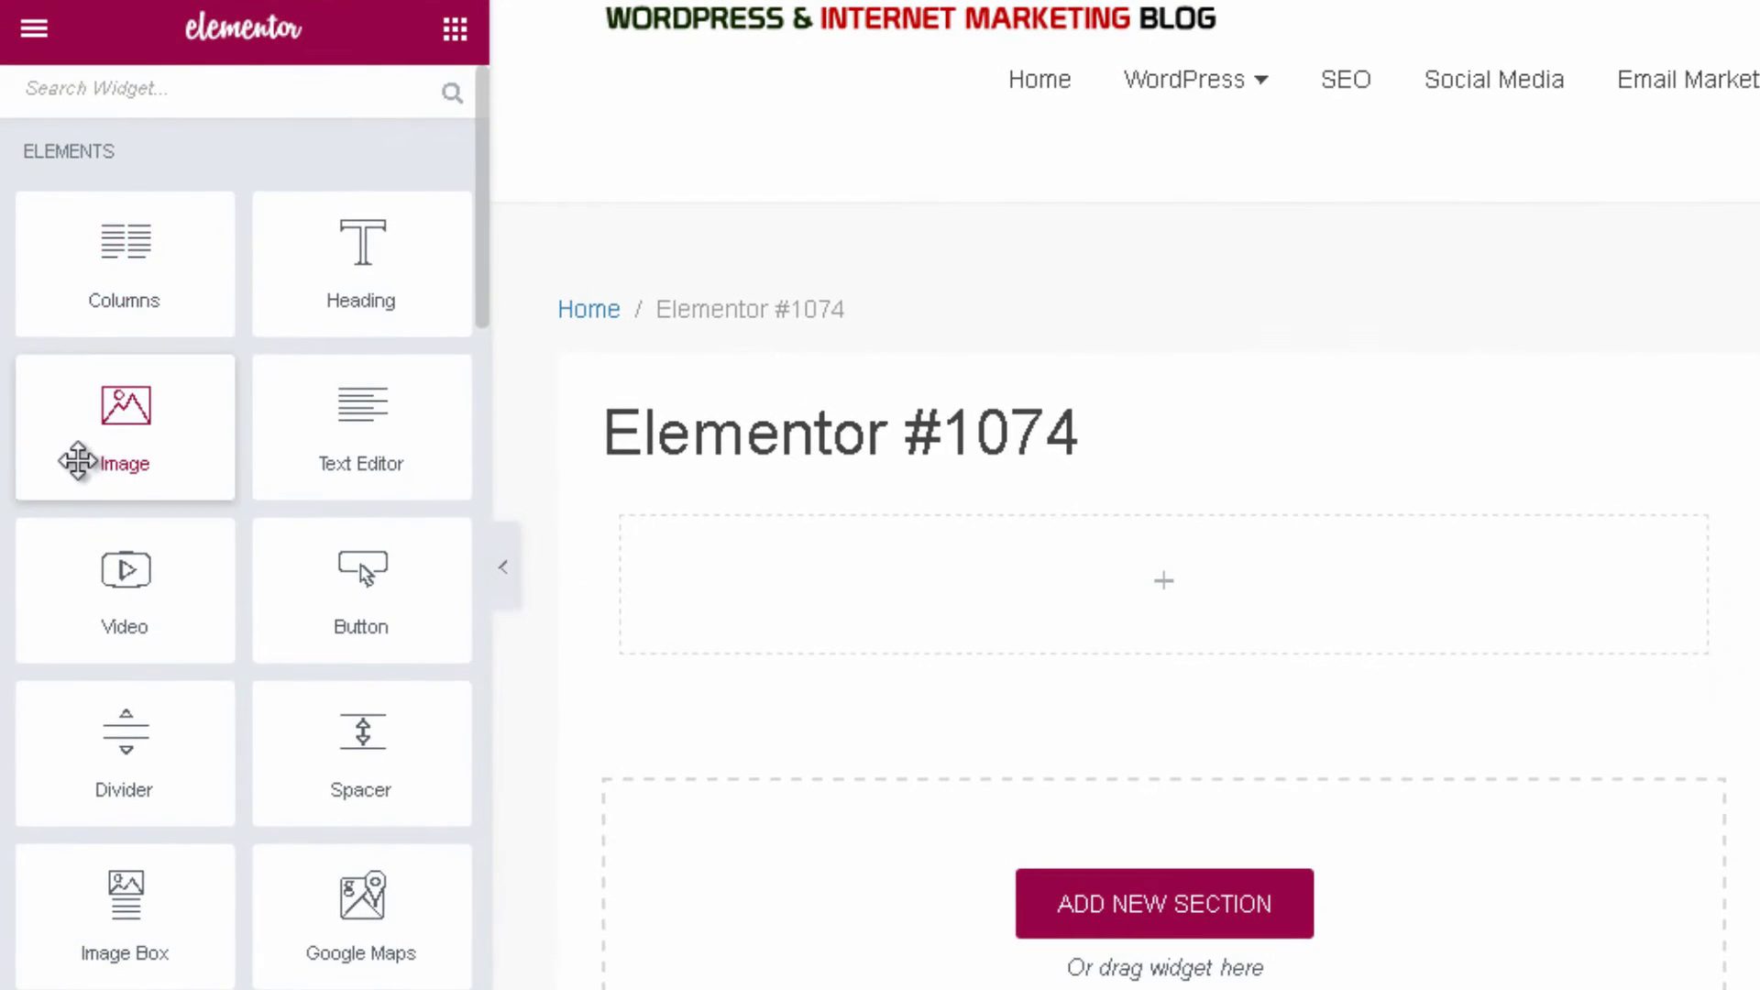
pyautogui.scroll(-5, 79, 455)
pyautogui.scroll(-15, 75, 464)
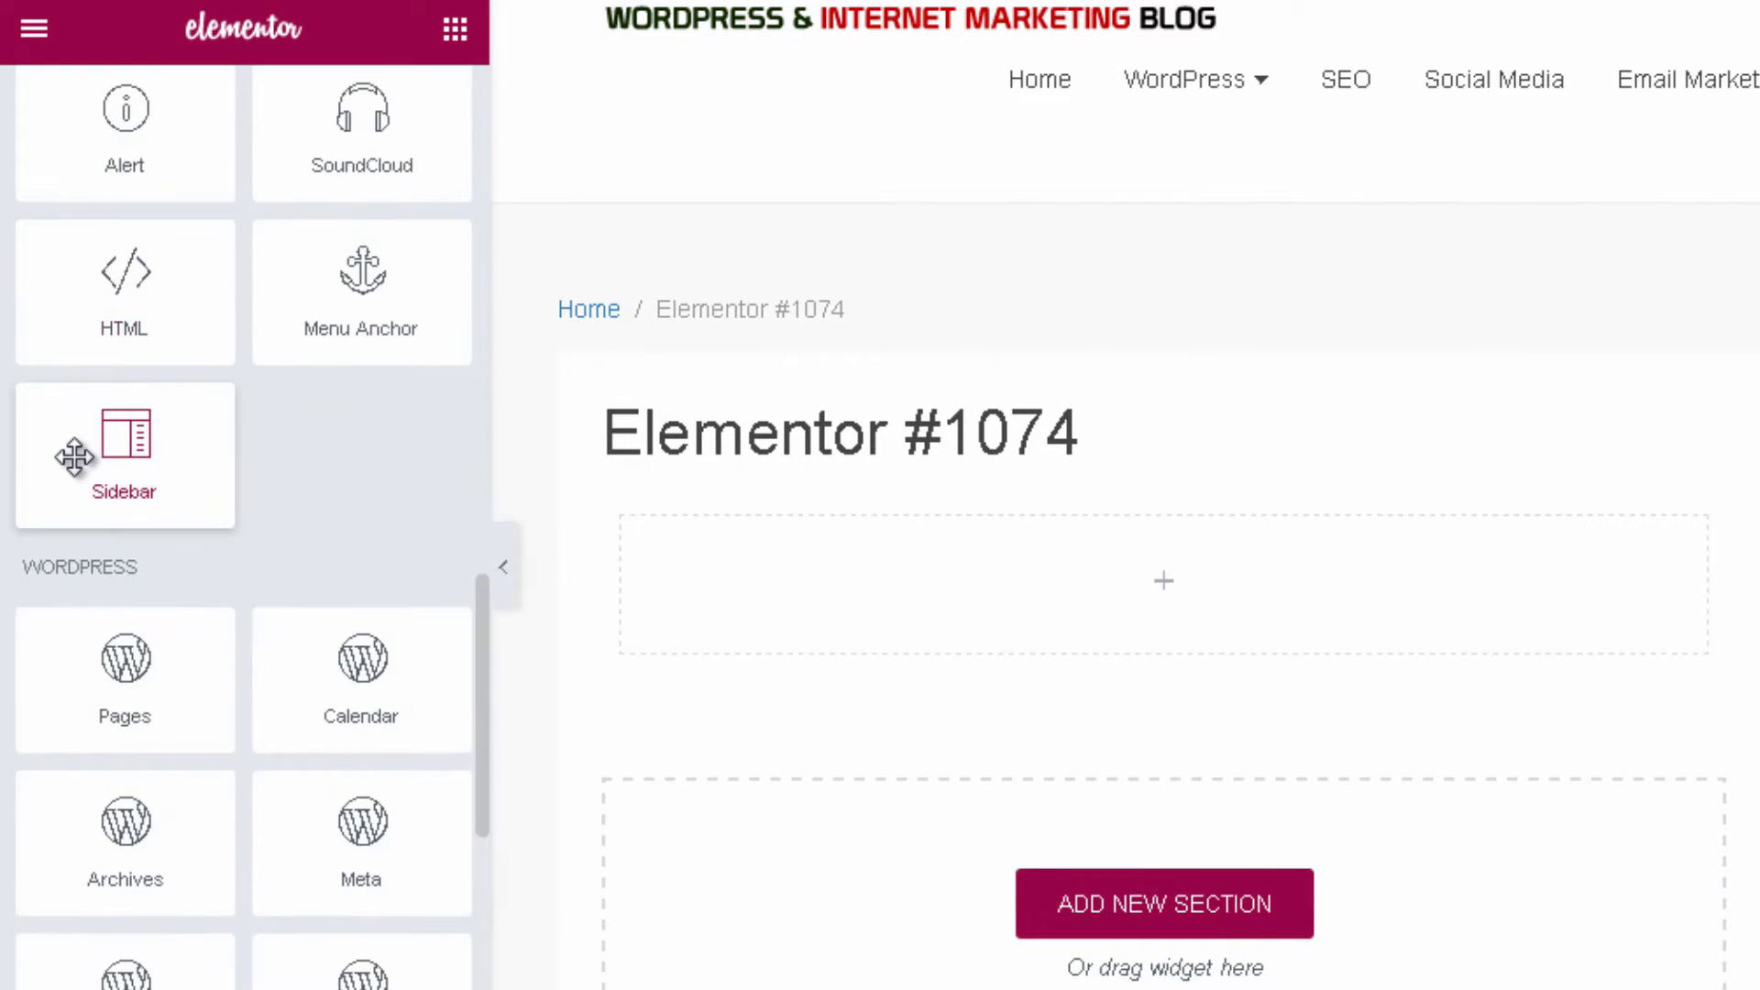
pyautogui.scroll(15, 103, 439)
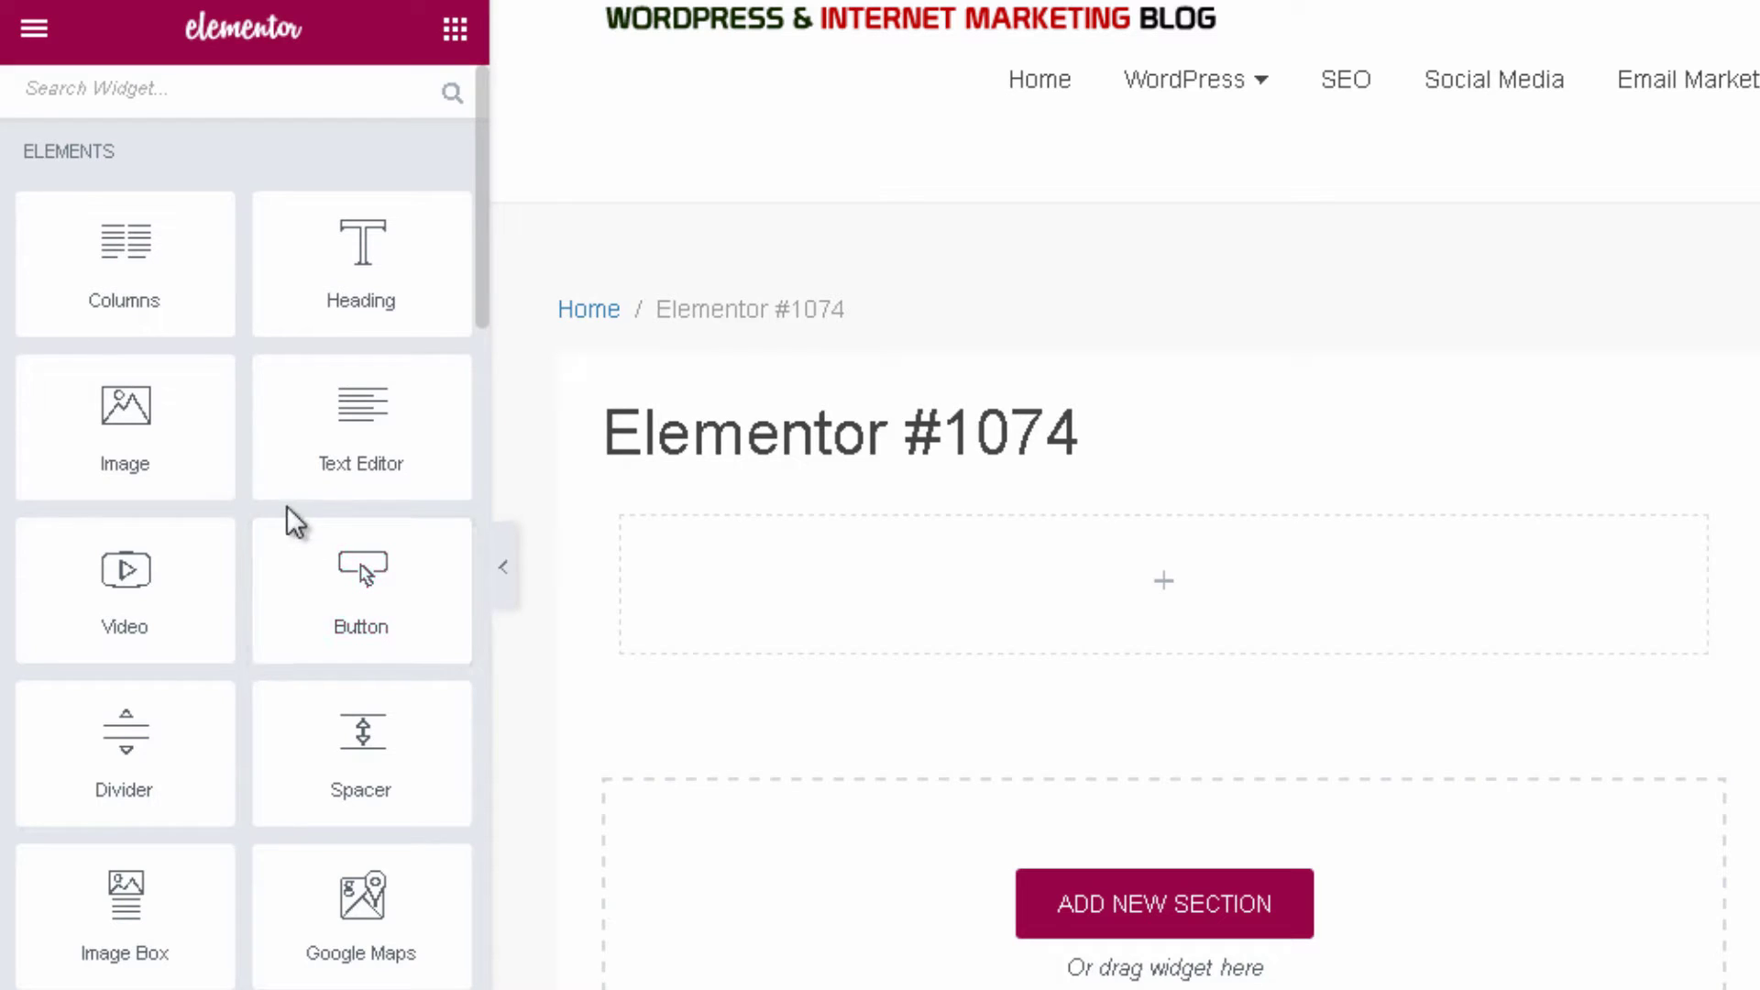
pyautogui.scroll(-4, 246, 244)
pyautogui.scroll(-12, 245, 246)
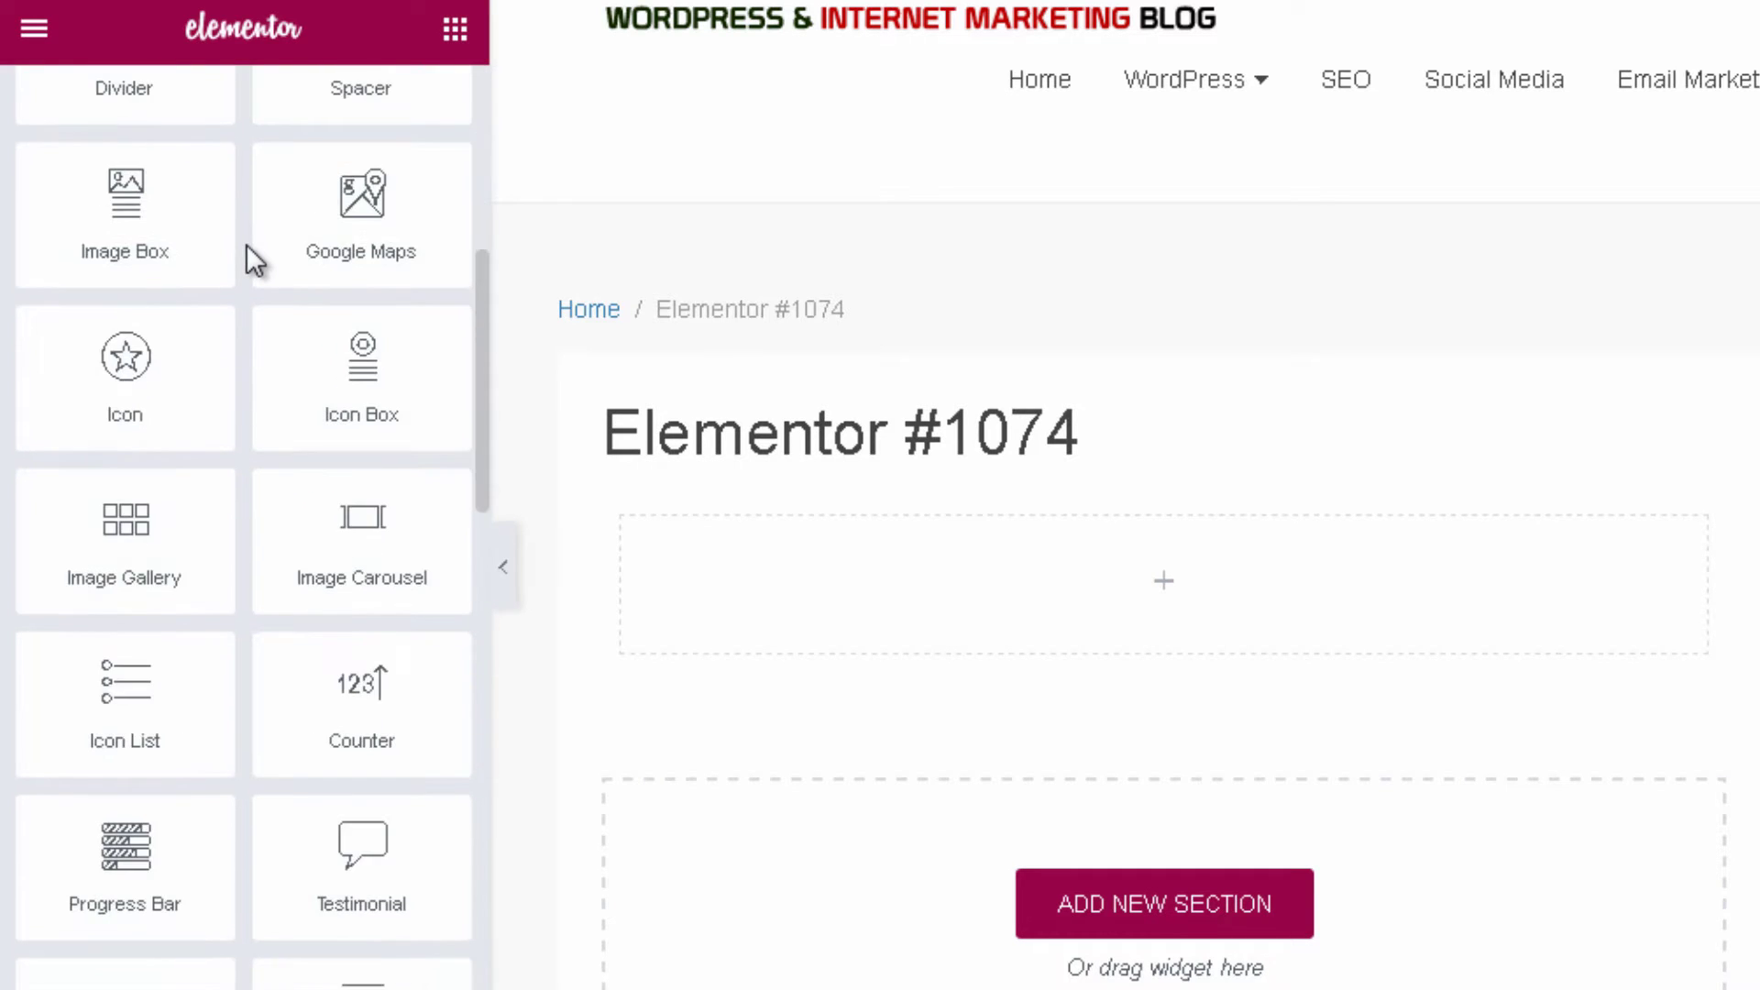
pyautogui.scroll(-8, 245, 244)
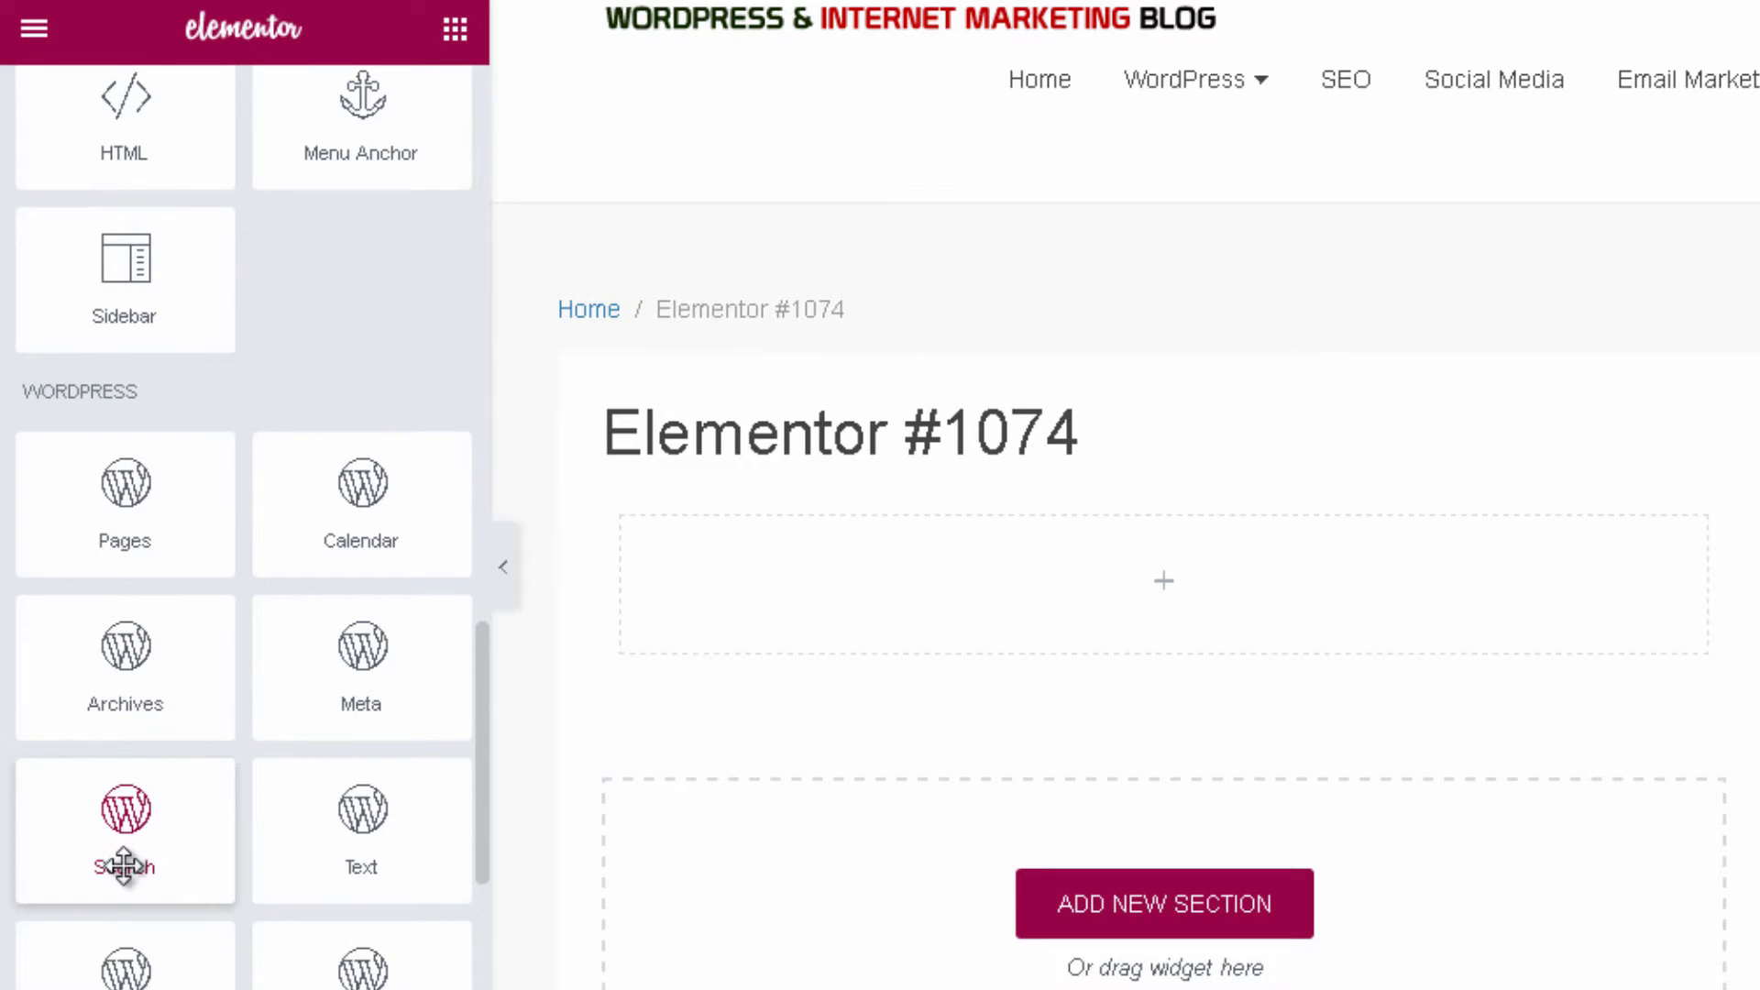
pyautogui.scroll(-8, 129, 862)
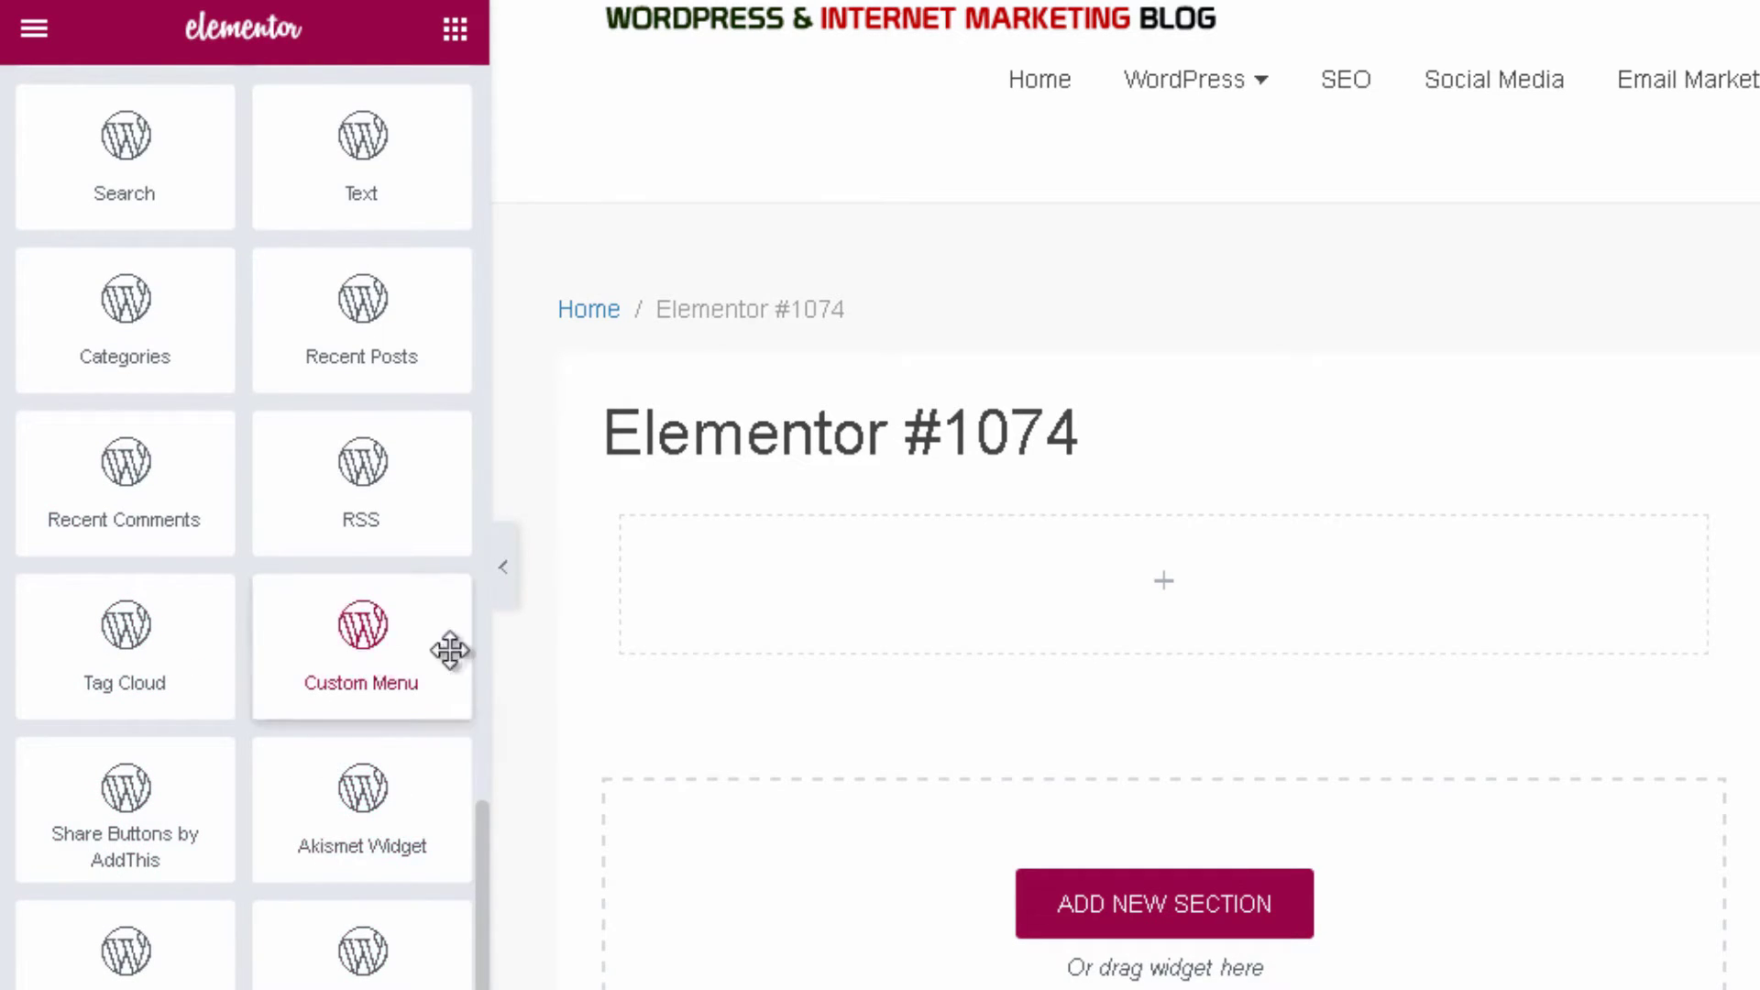
pyautogui.scroll(2, 272, 258)
pyautogui.scroll(6, 273, 259)
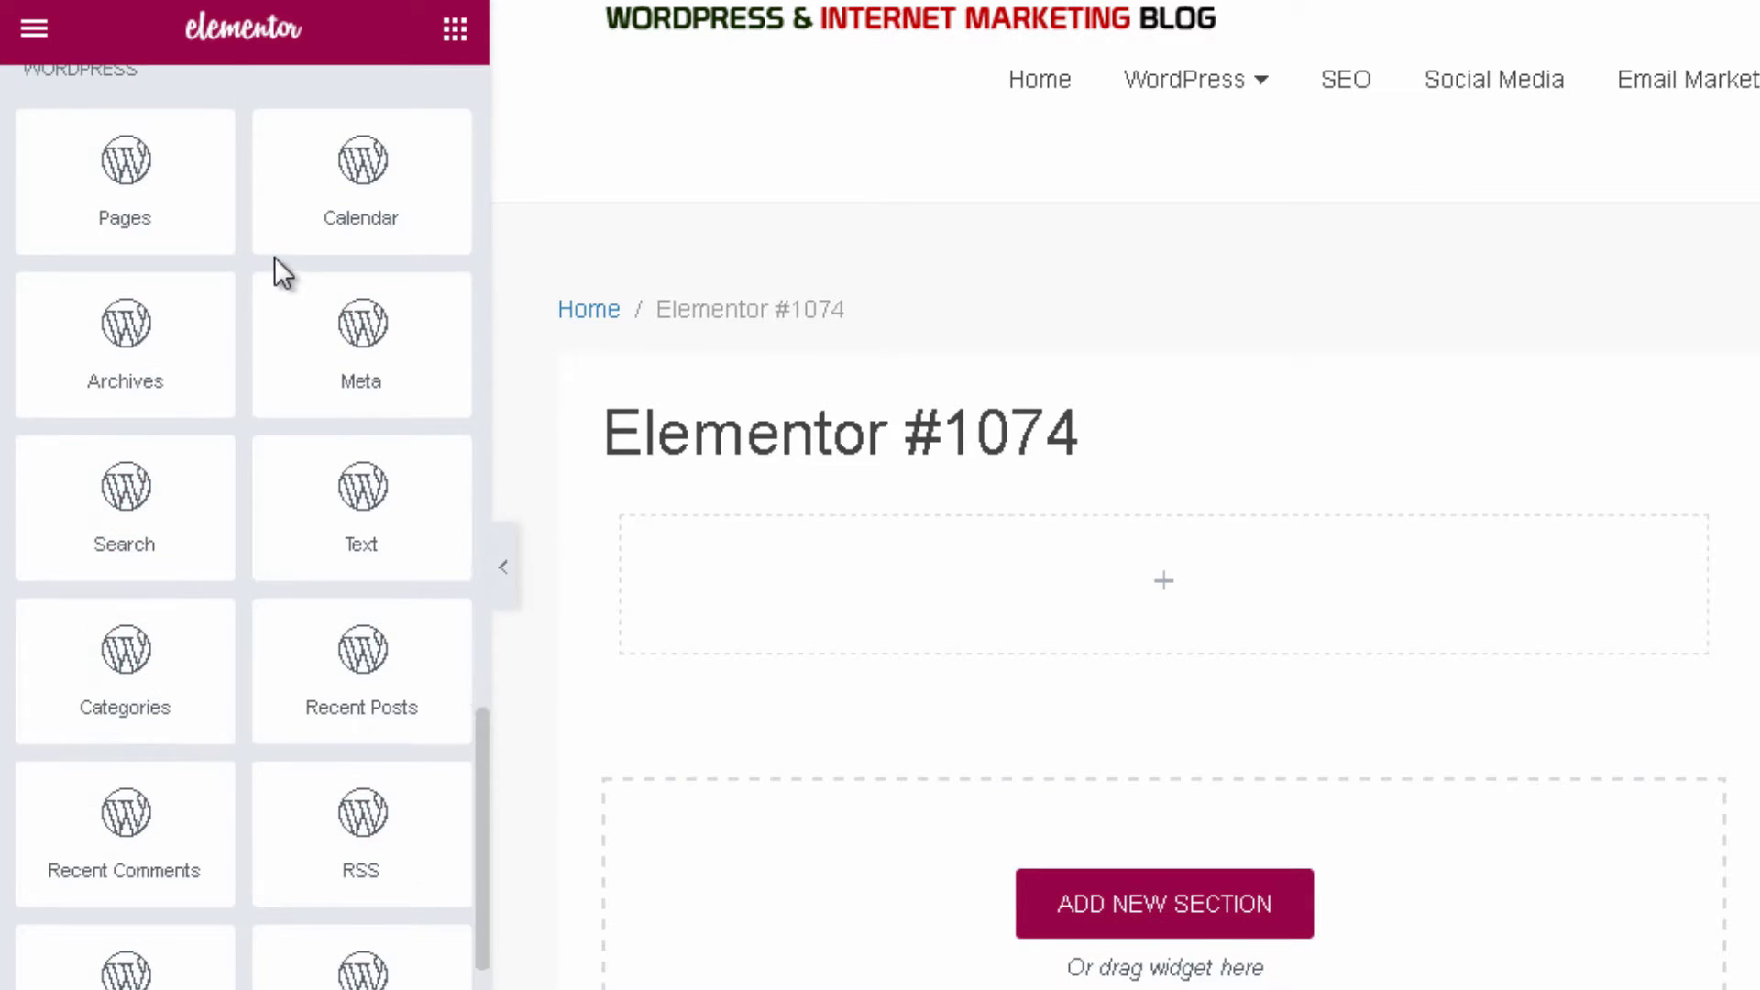
pyautogui.scroll(-2, 247, 357)
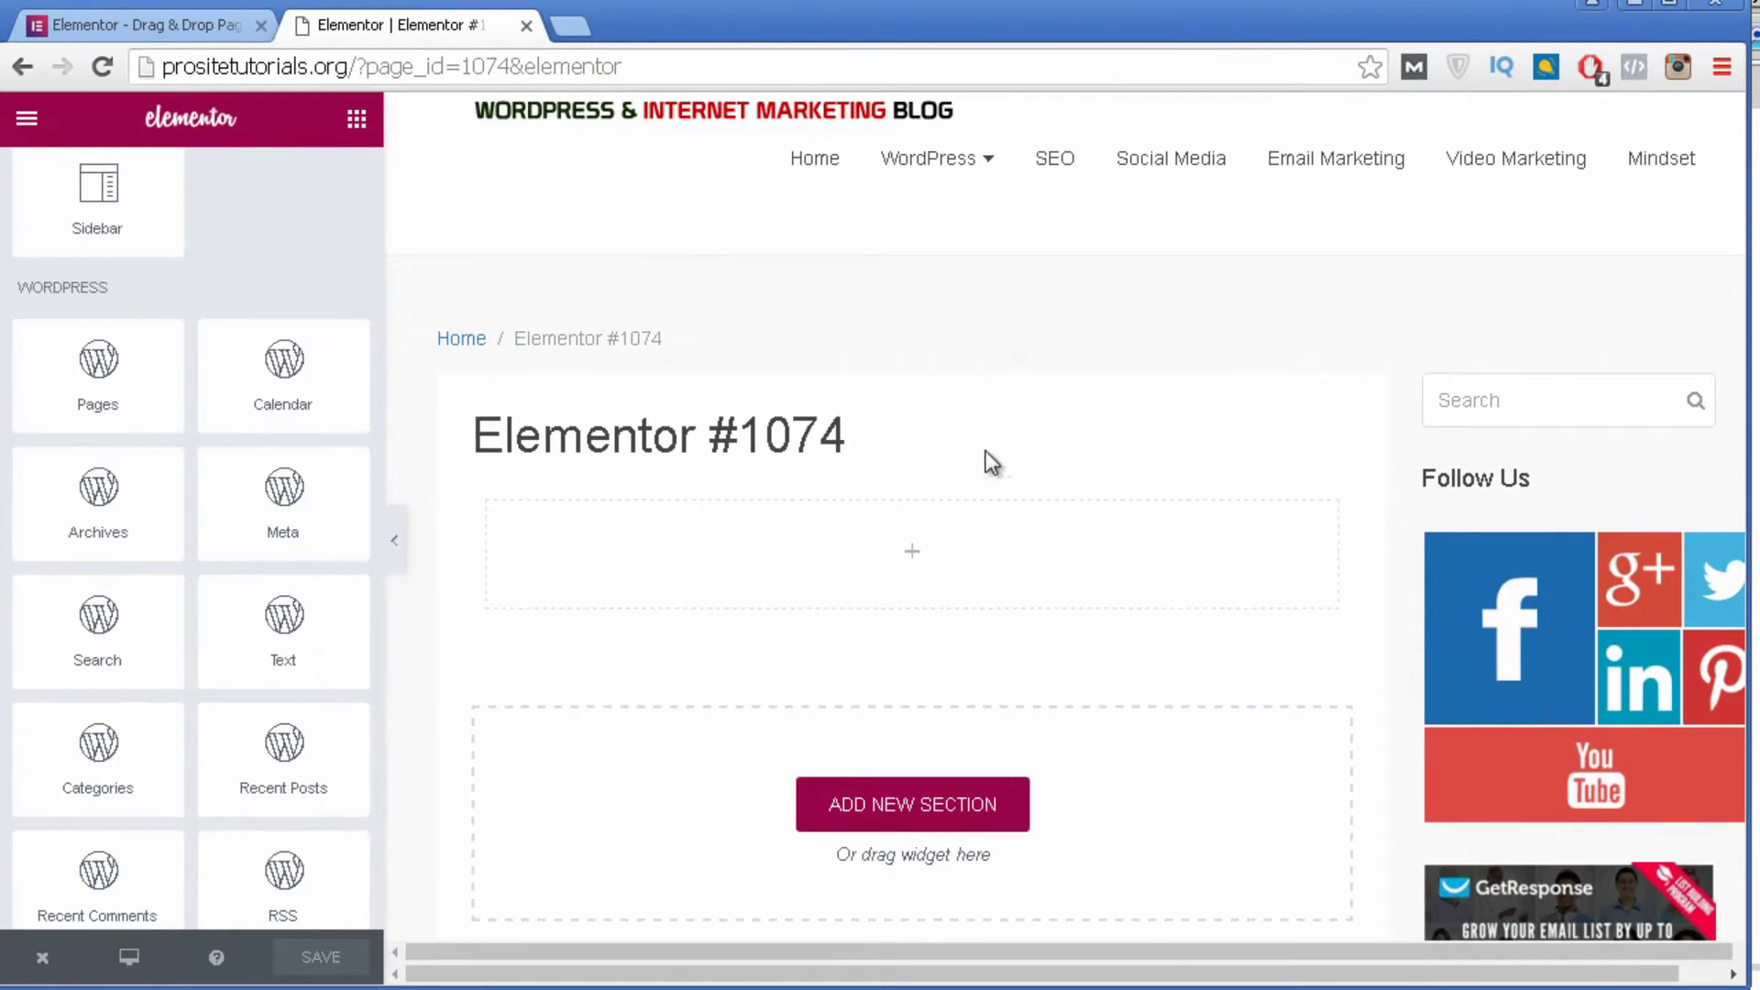
pyautogui.scroll(-3, 825, 641)
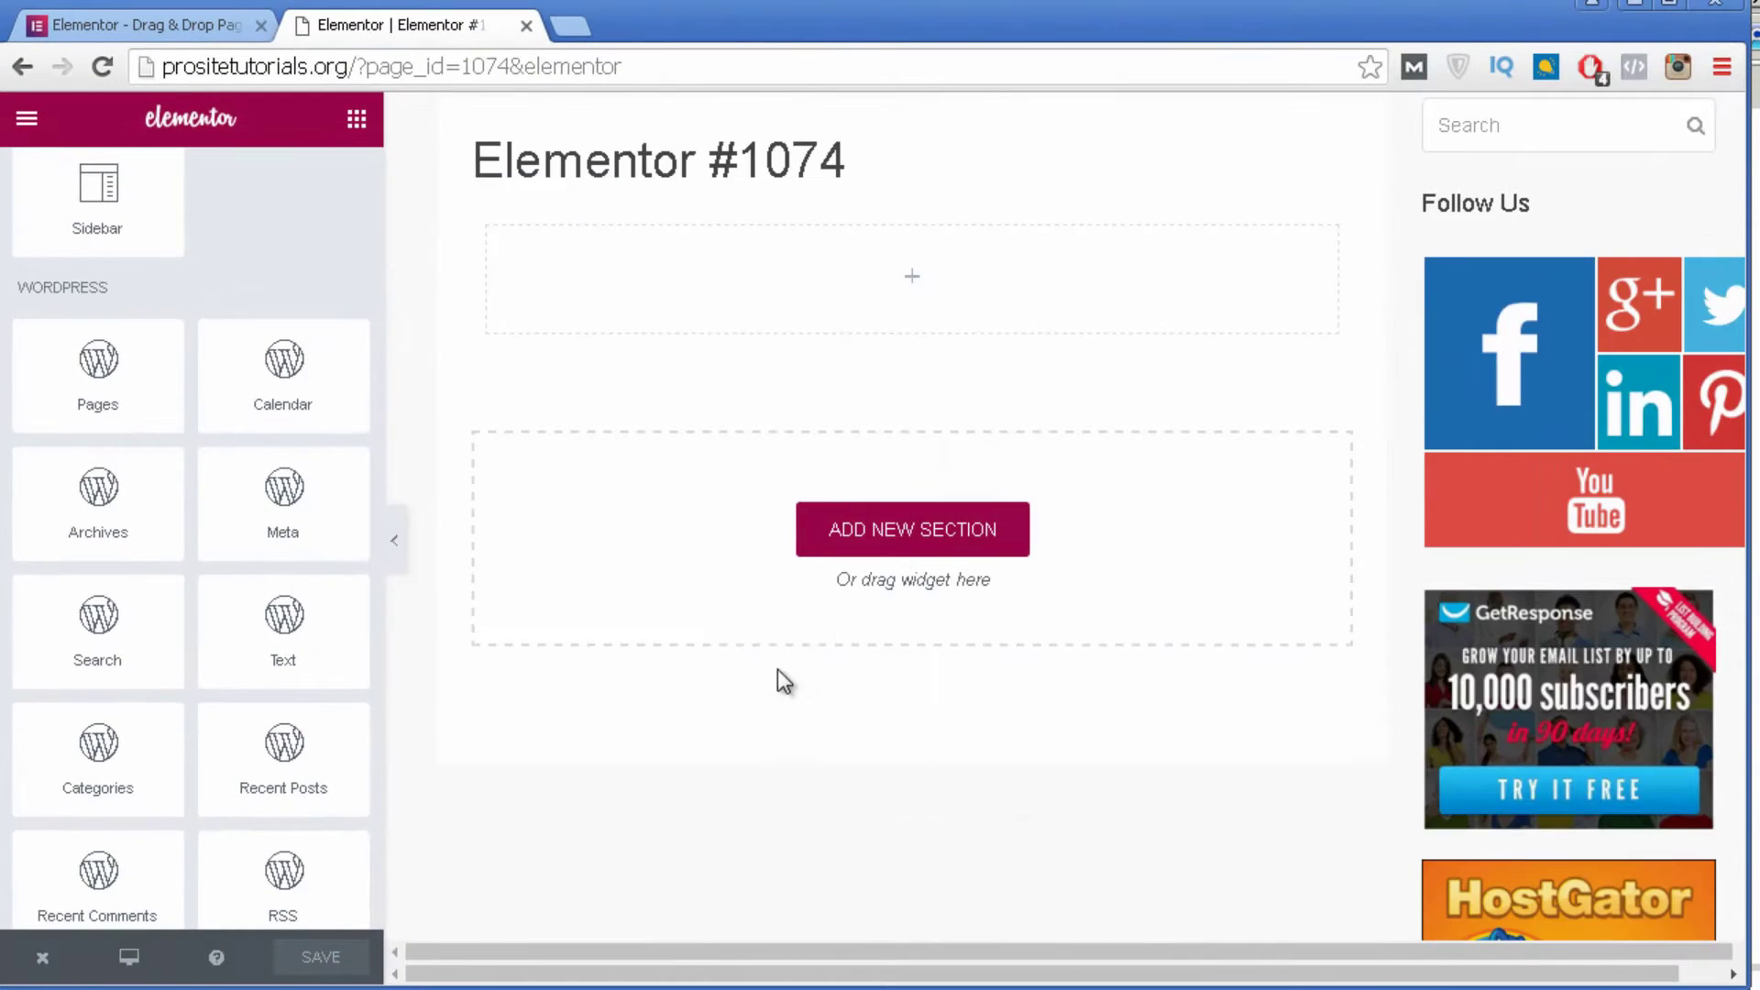
# Add a section with the 25/50/25 three-column structure beneath the first section.
pyautogui.click(915, 551)
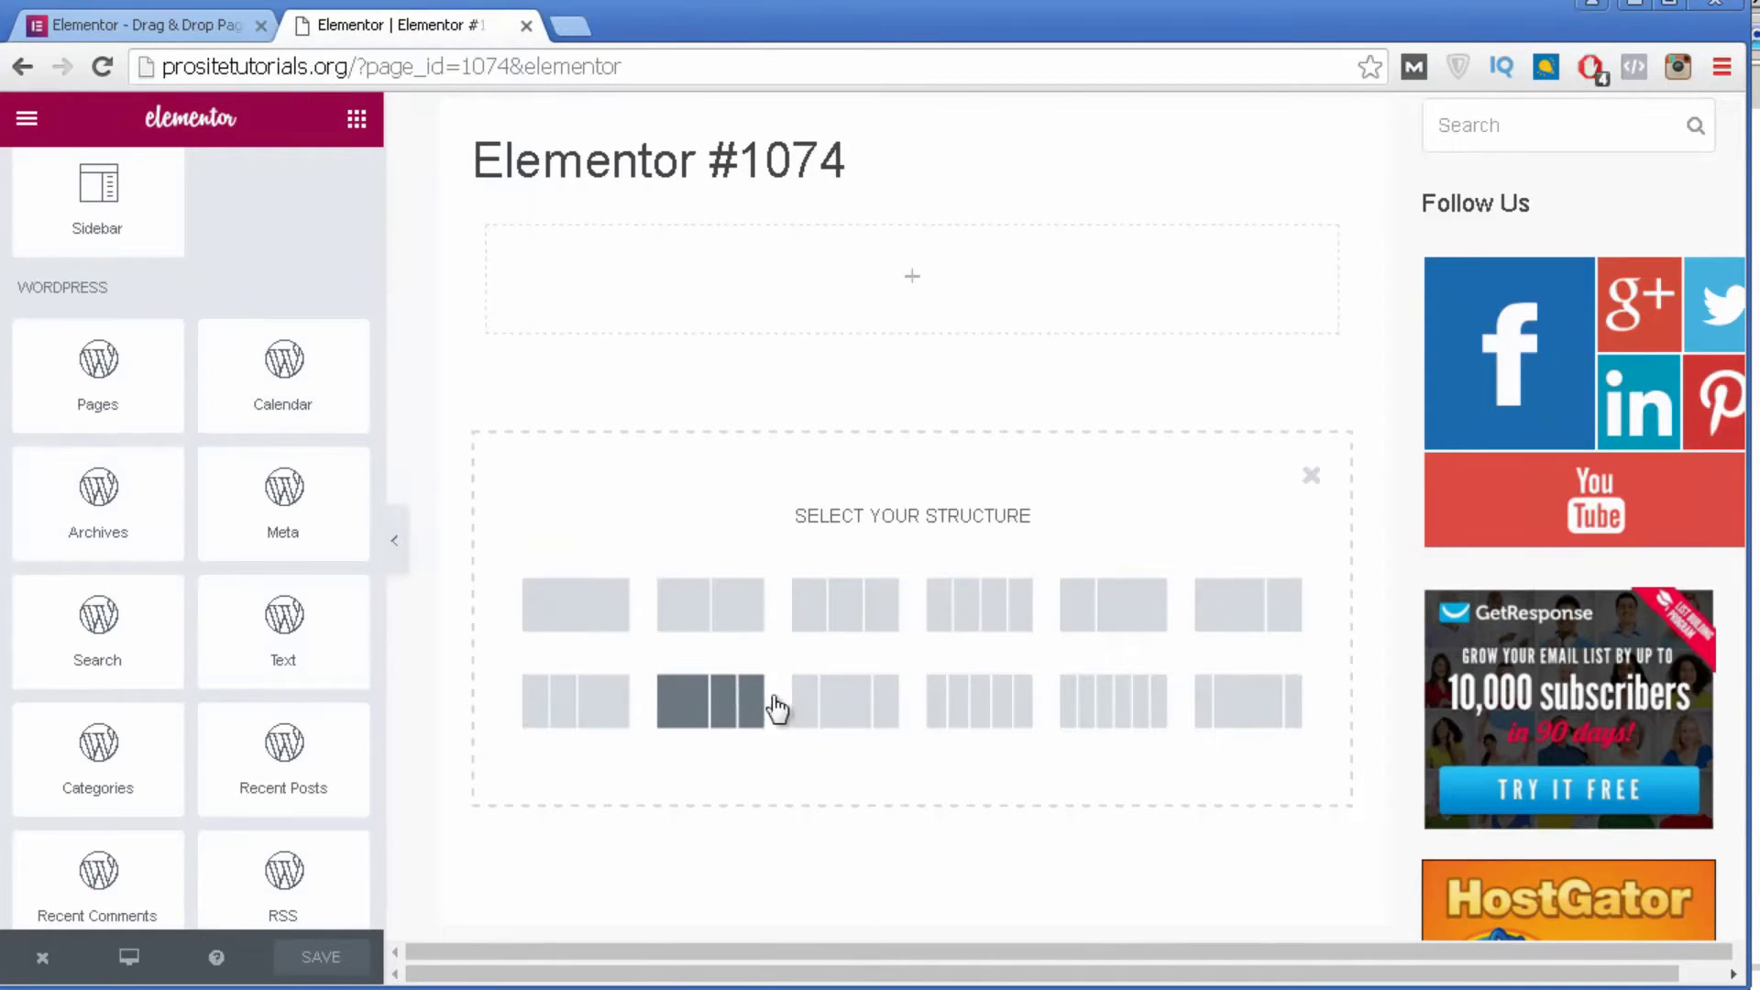
pyautogui.click(841, 717)
pyautogui.scroll(3, 1032, 542)
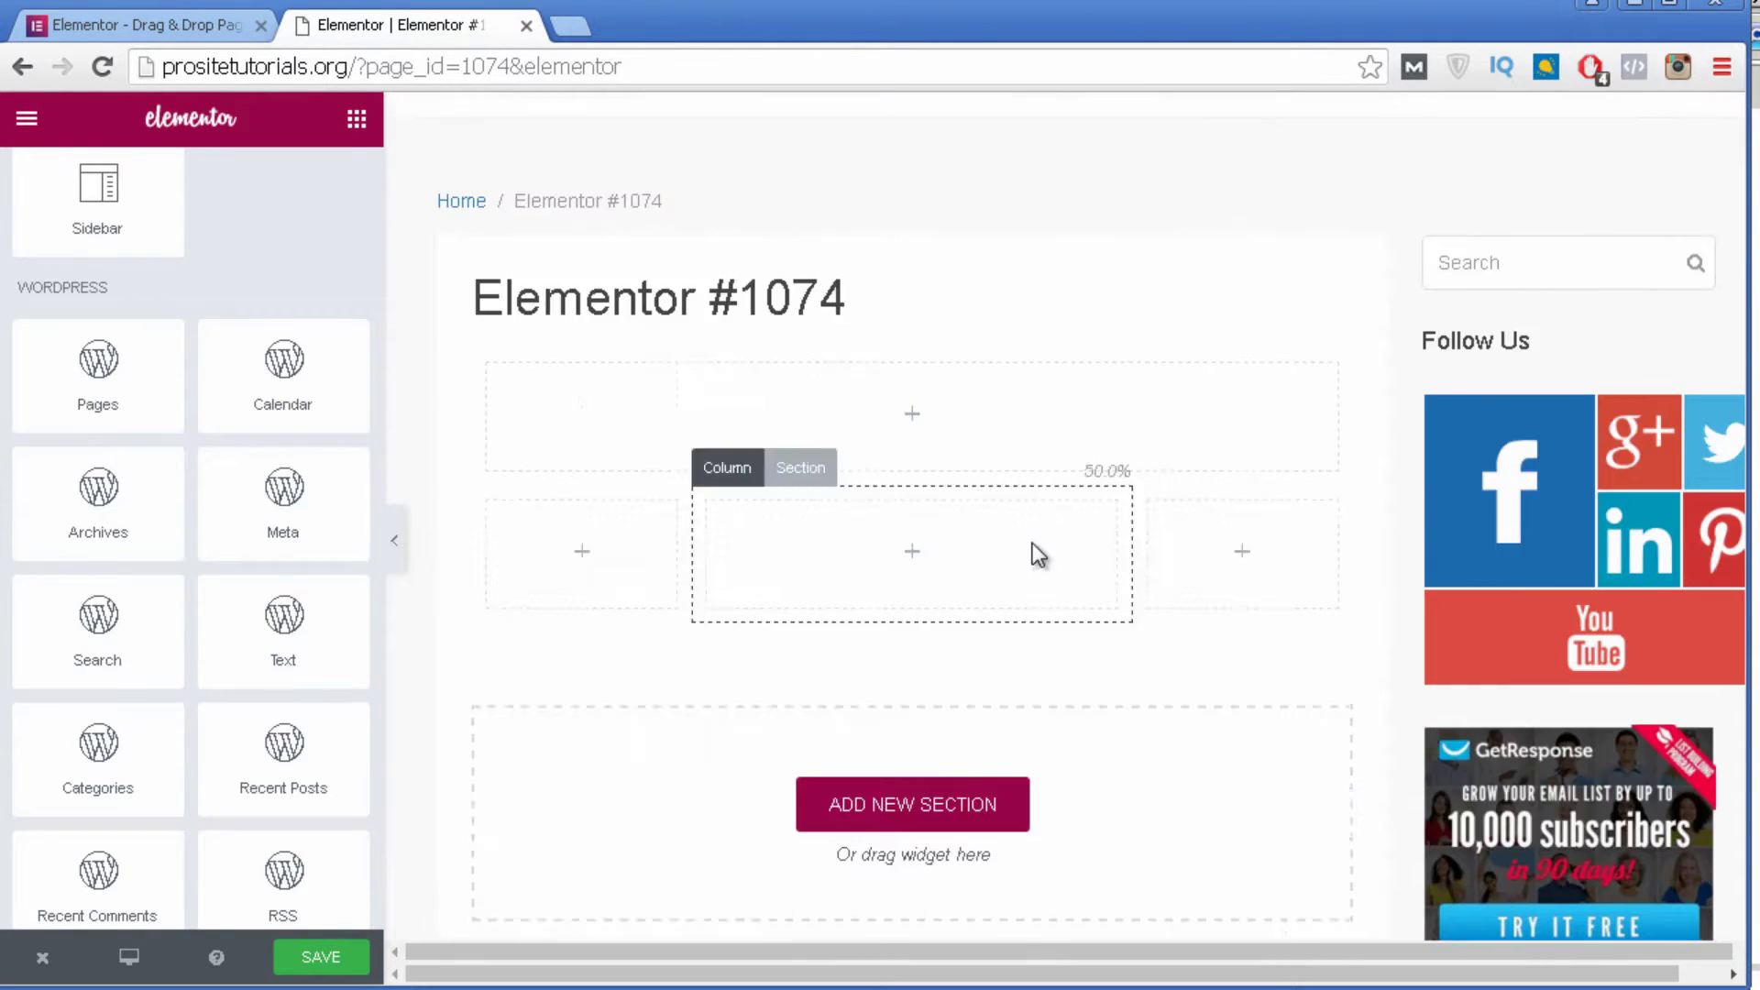
pyautogui.scroll(-2, 1002, 840)
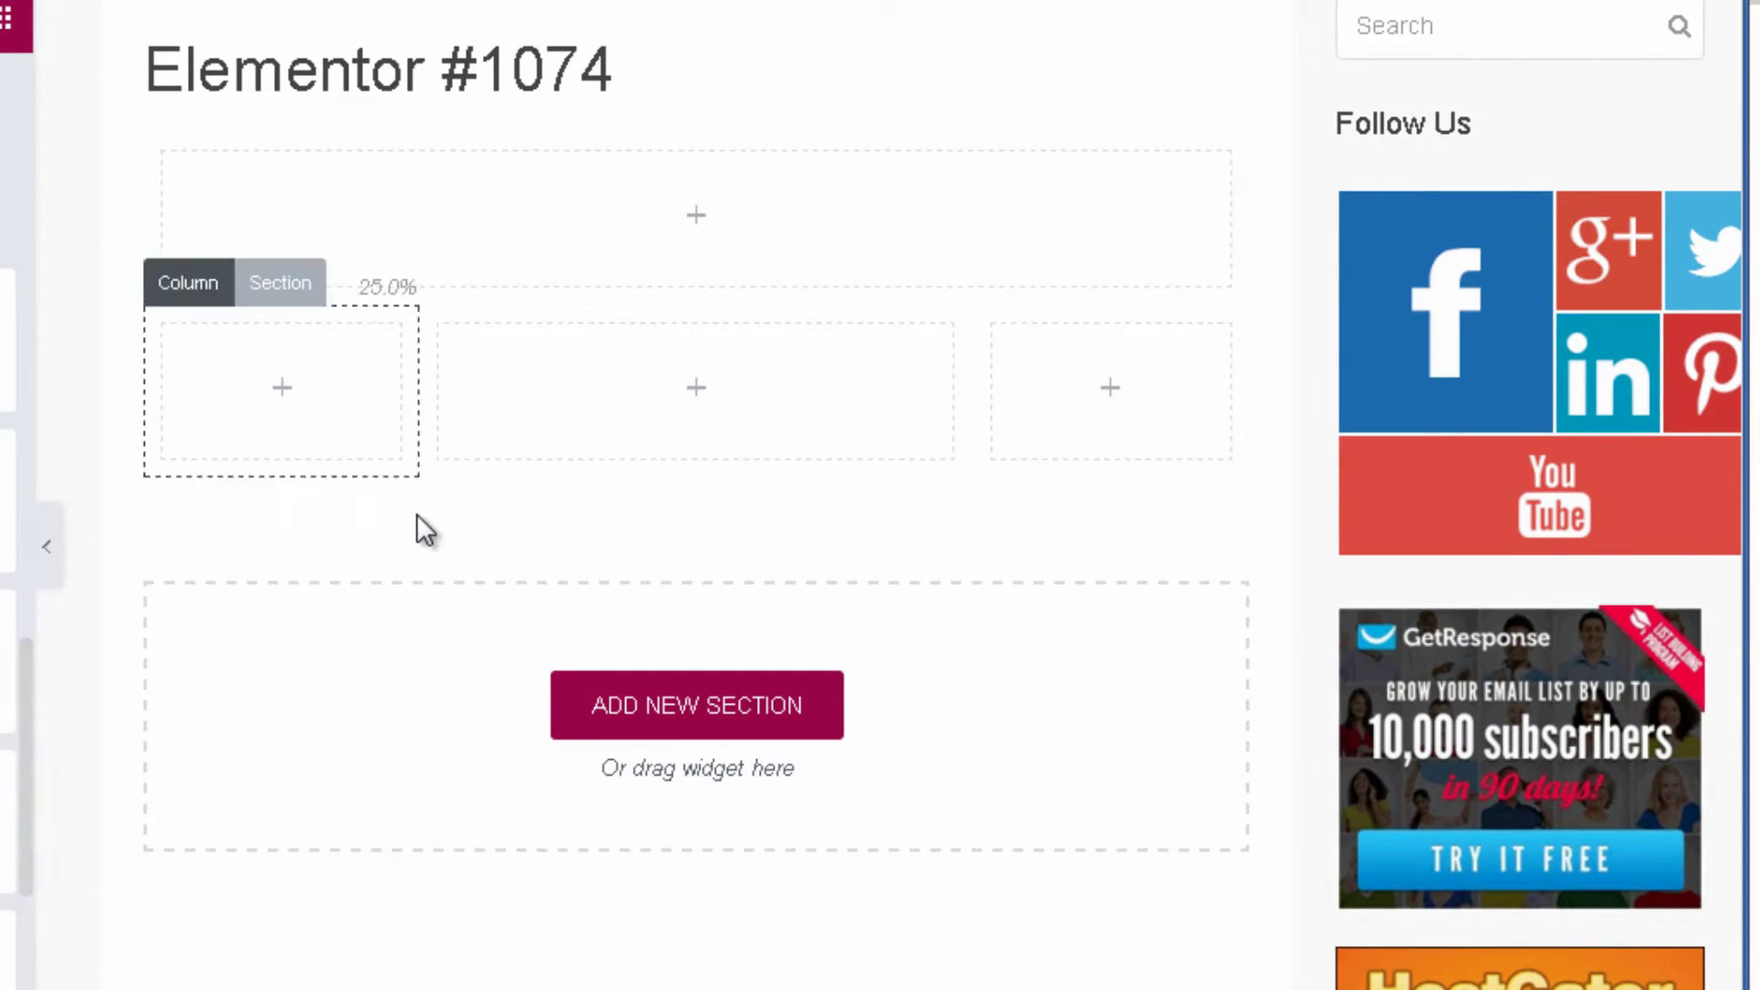
pyautogui.scroll(3, 421, 527)
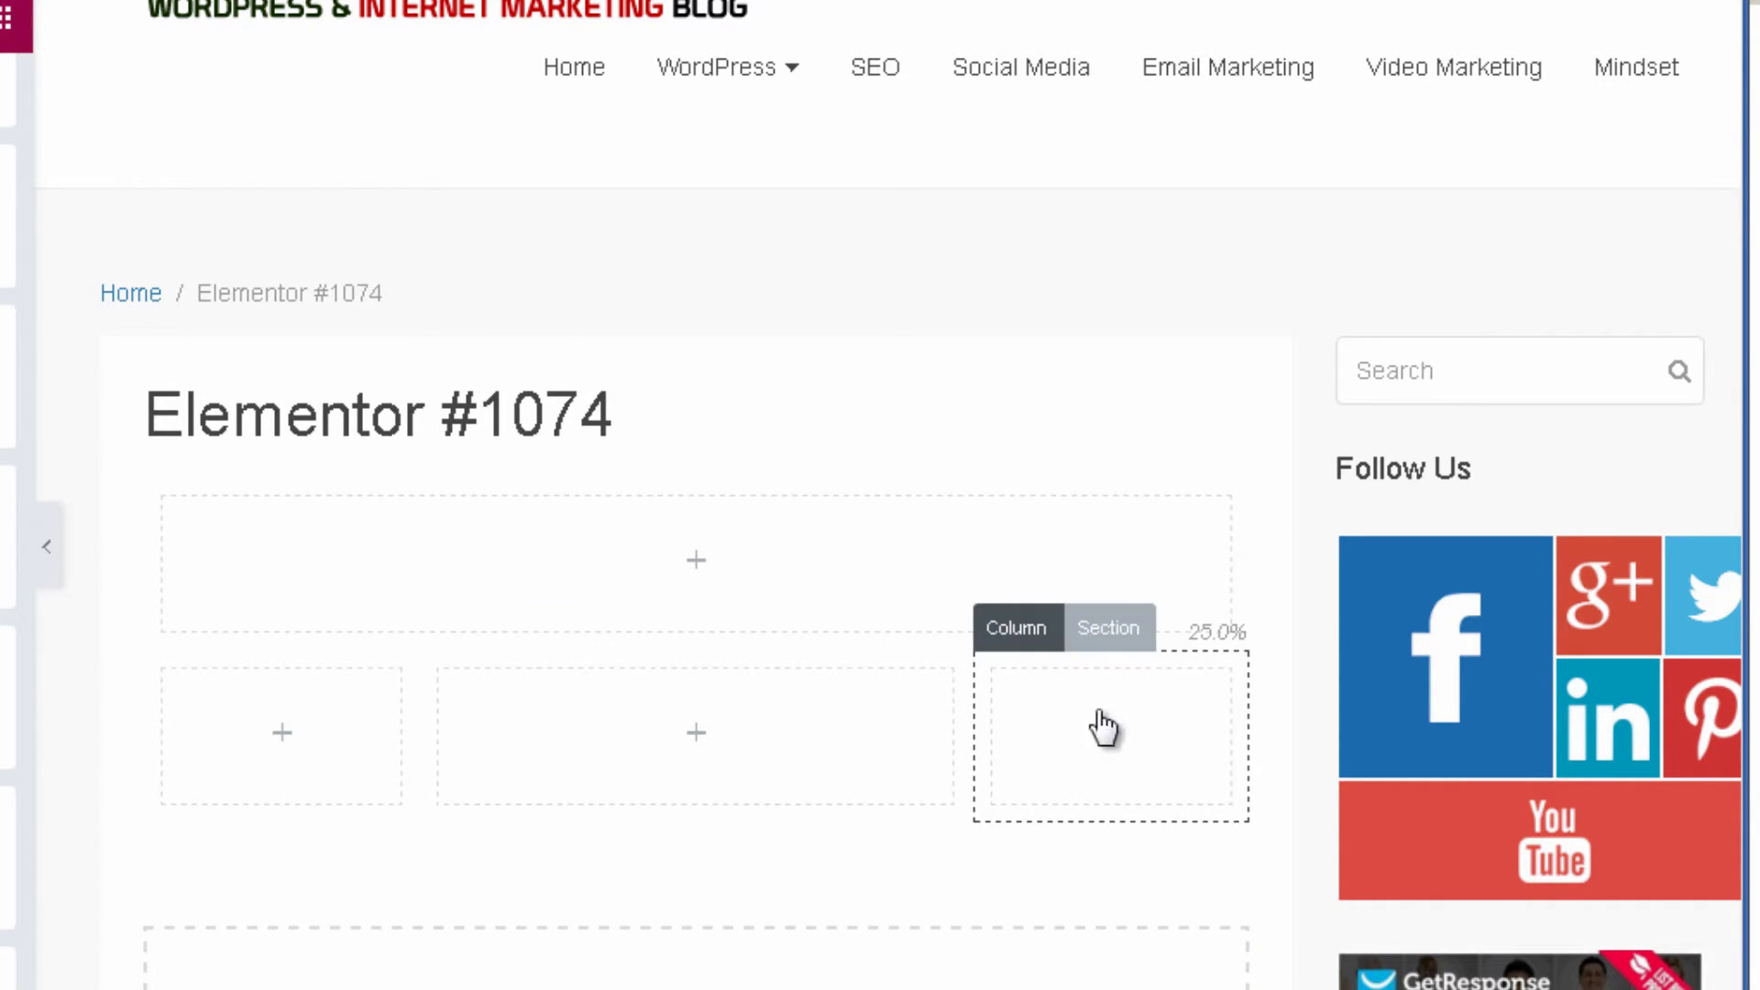
pyautogui.scroll(-2, 518, 715)
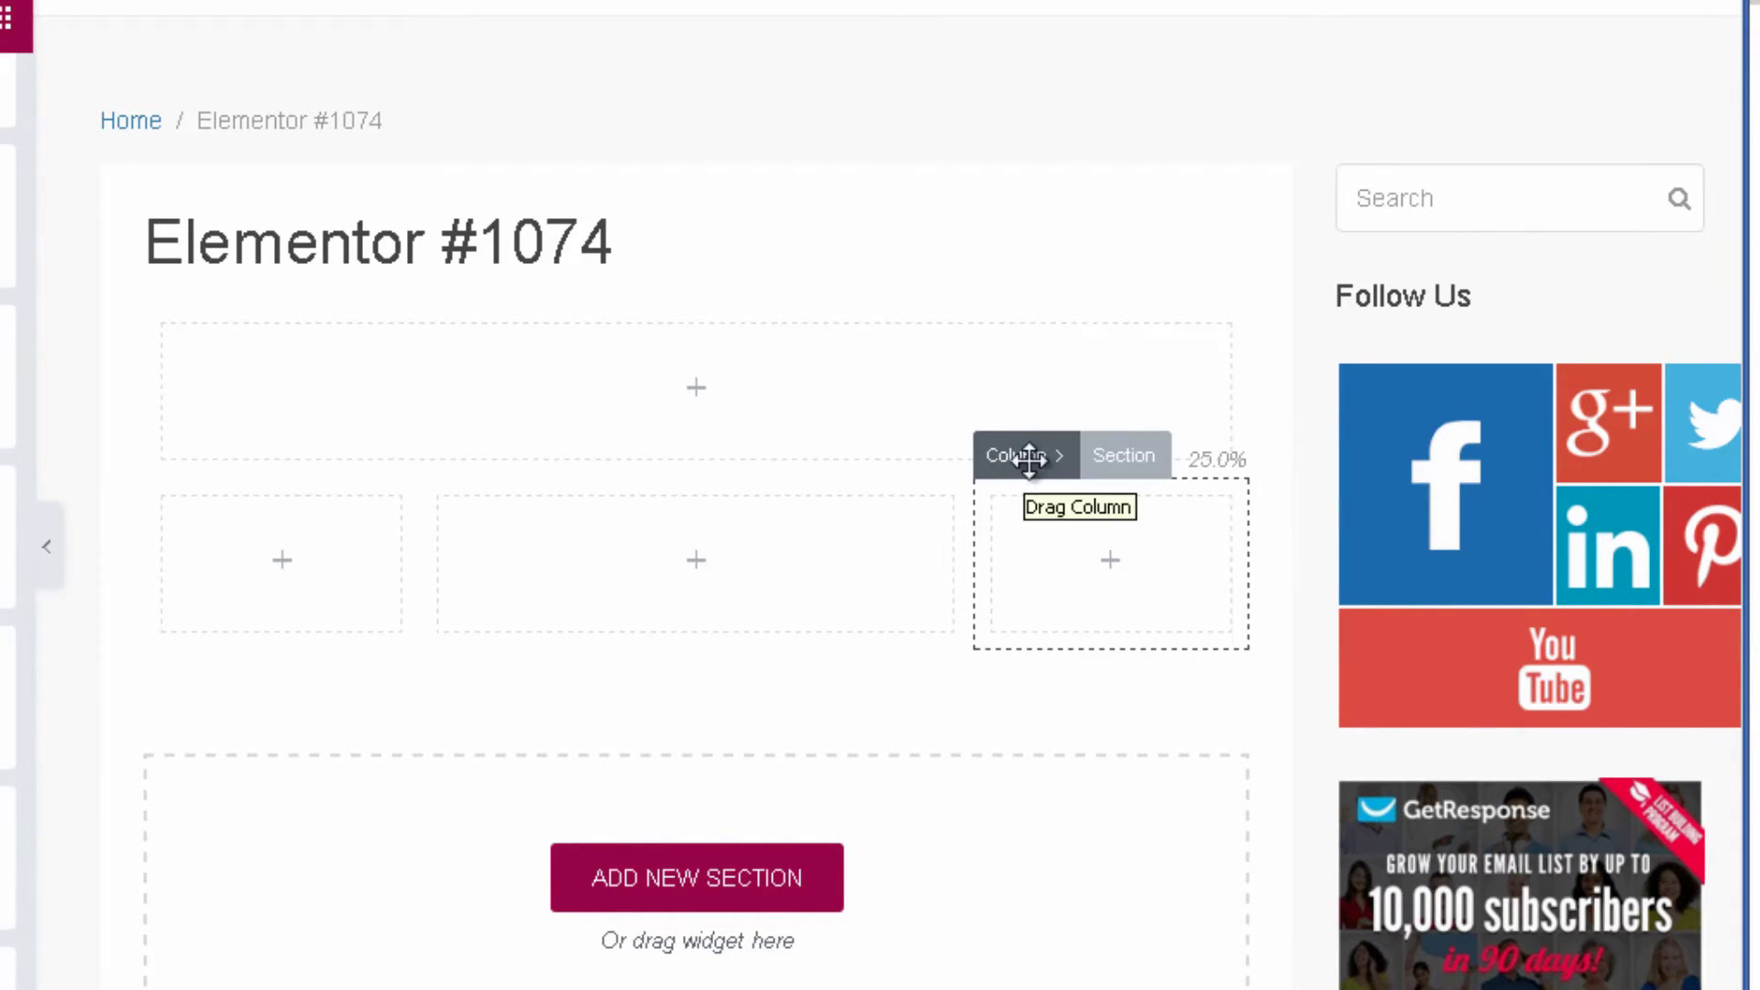
# Drag the new row's columns to reorder them, then drag to widen the middle column.
pyautogui.moveTo(1018, 458); pyautogui.dragTo(185, 536)
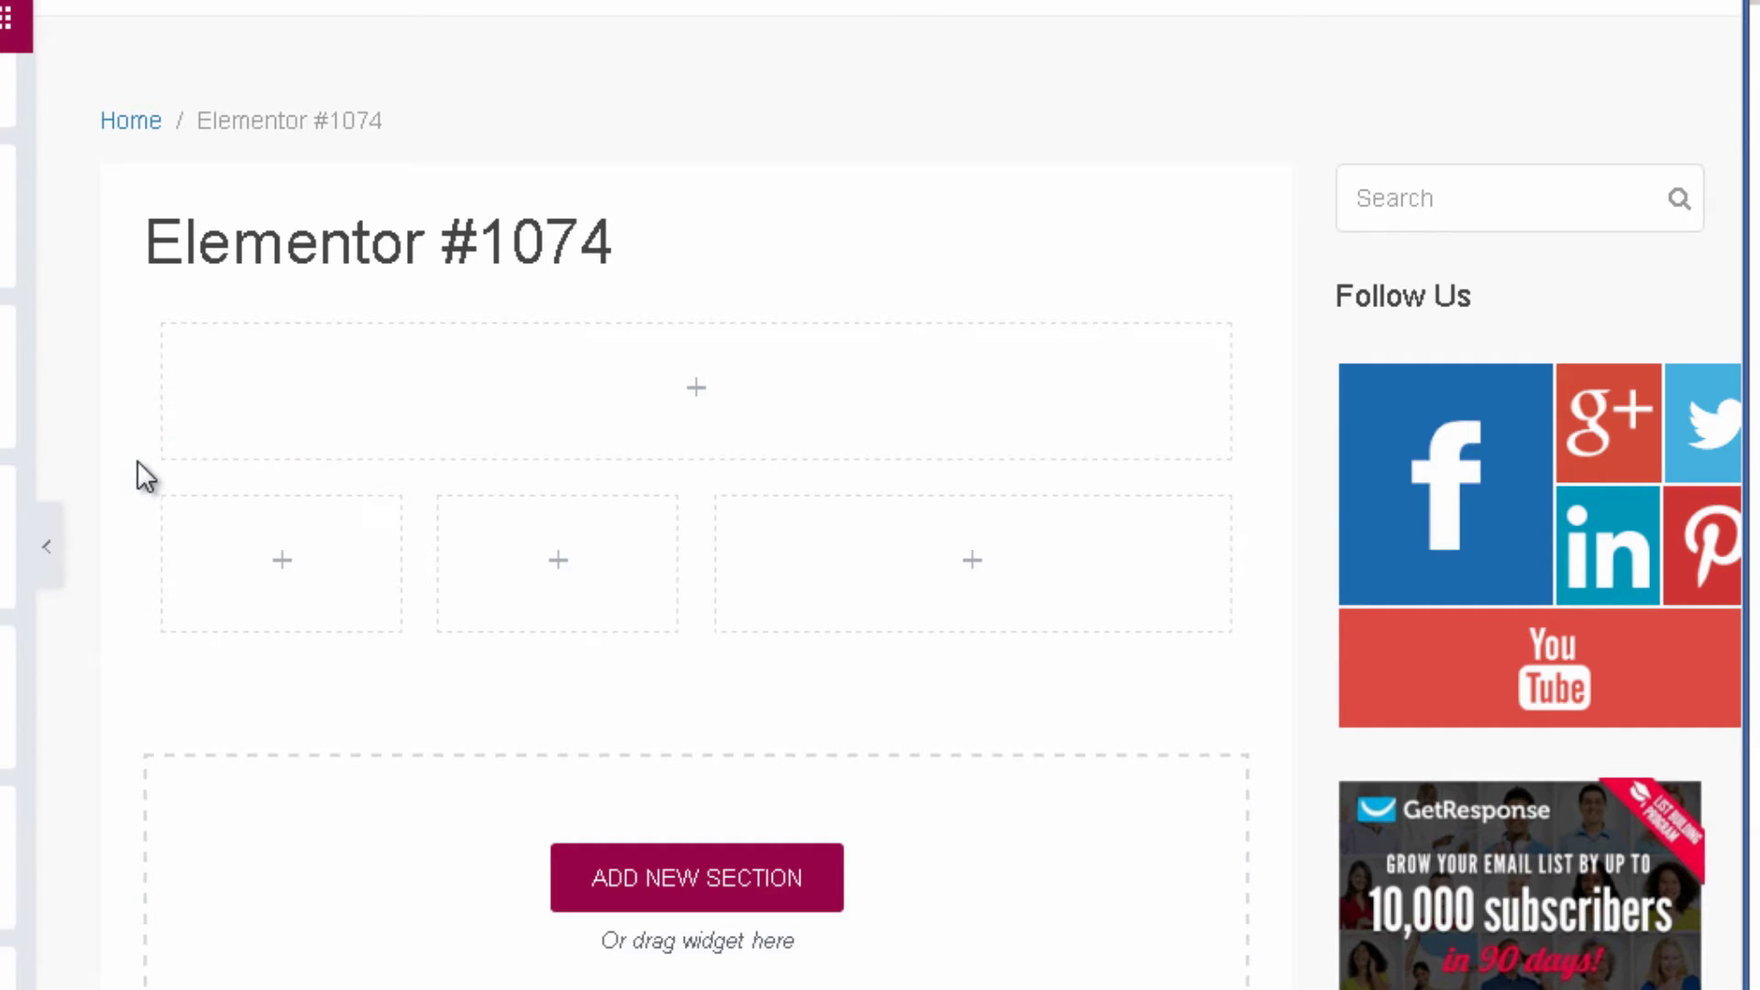
pyautogui.moveTo(183, 464); pyautogui.dragTo(204, 371)
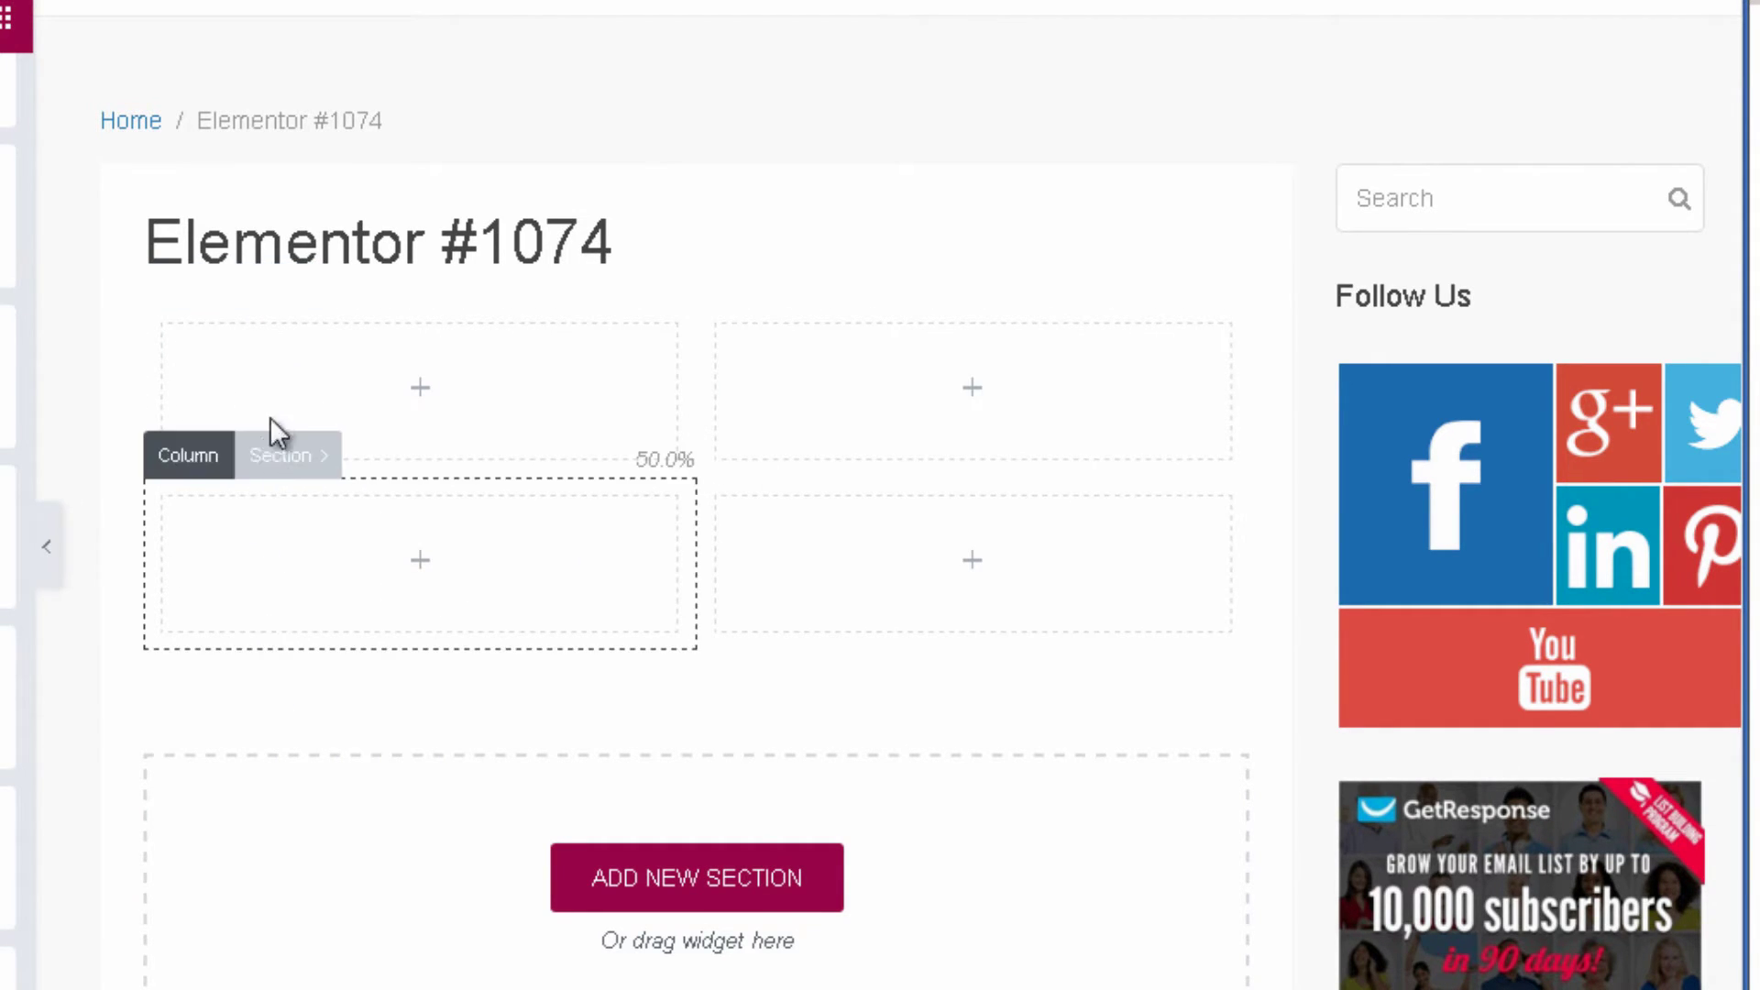
pyautogui.moveTo(196, 284); pyautogui.dragTo(1194, 603)
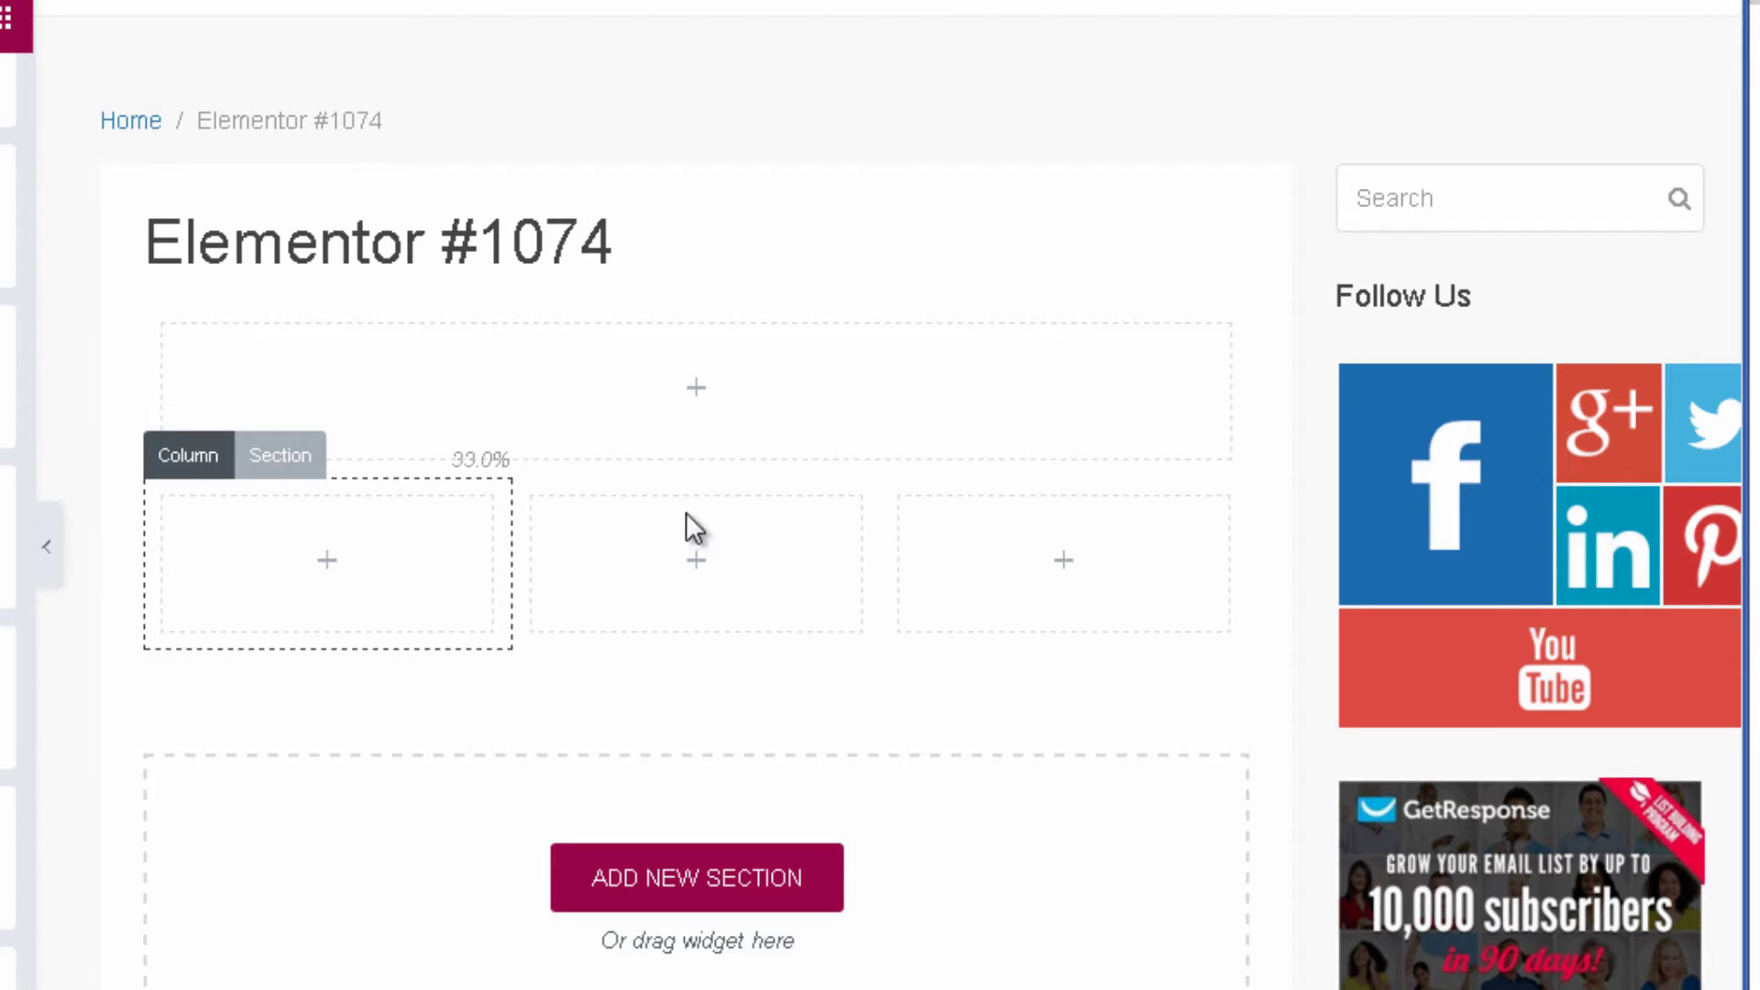
pyautogui.moveTo(998, 448); pyautogui.dragTo(546, 550)
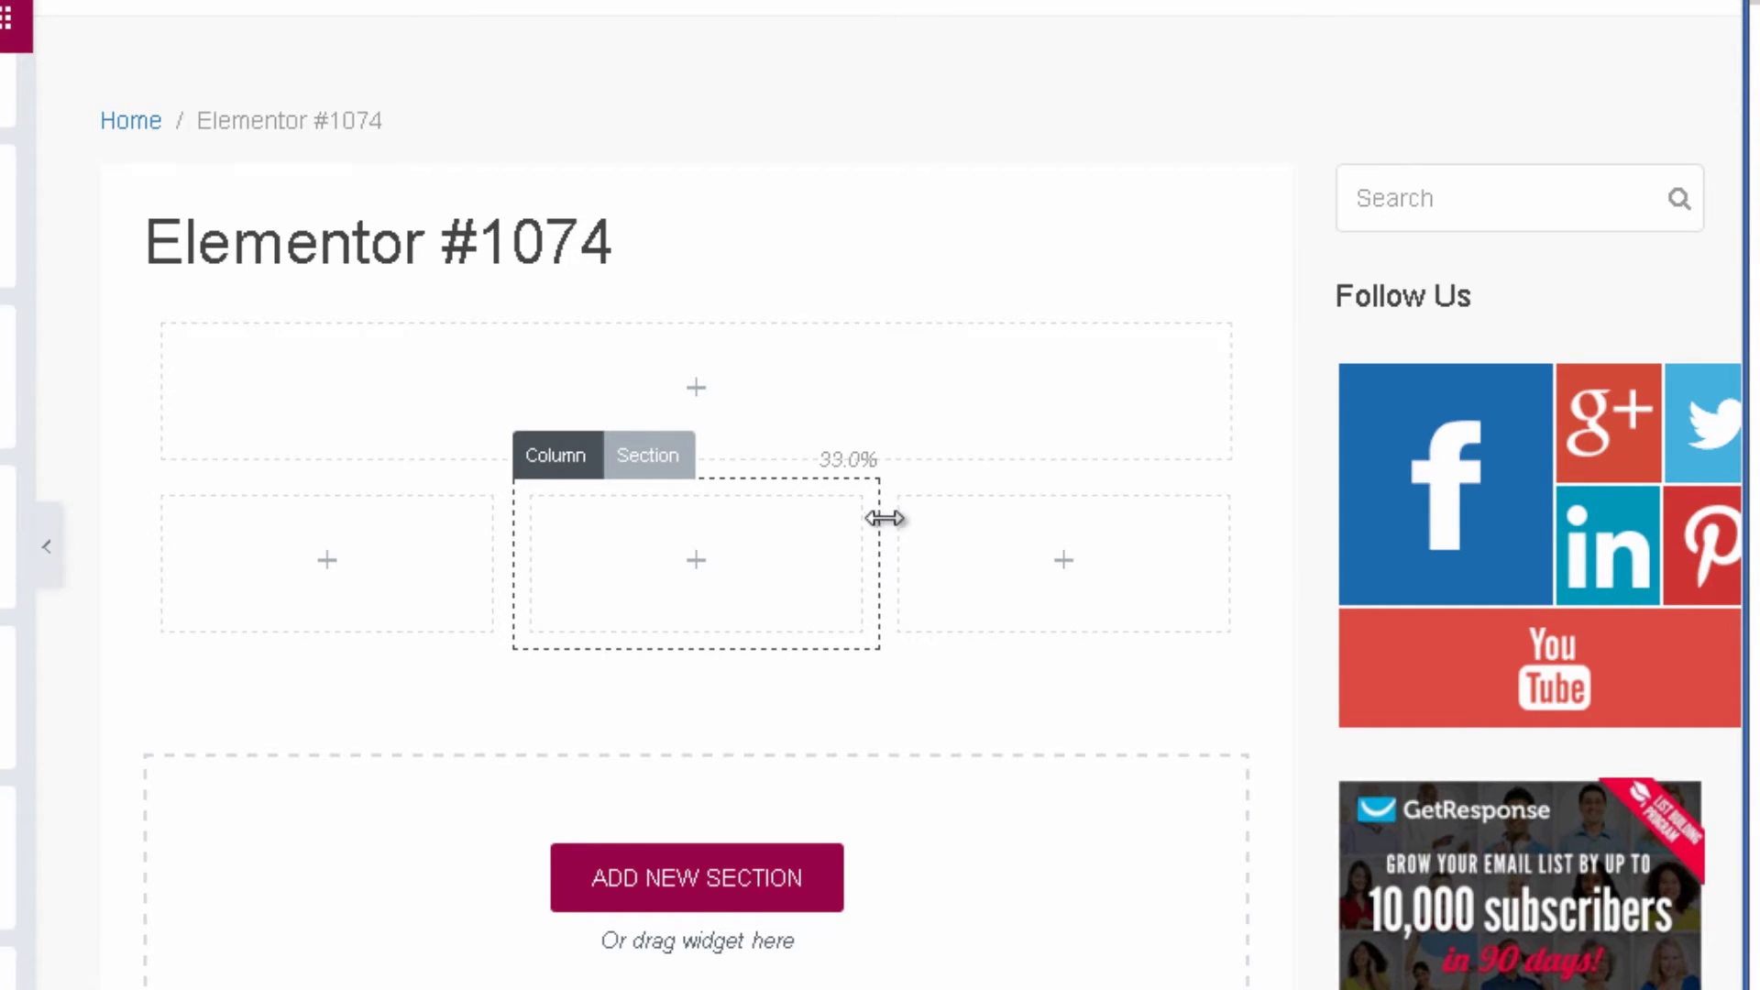
pyautogui.moveTo(884, 518); pyautogui.dragTo(966, 542)
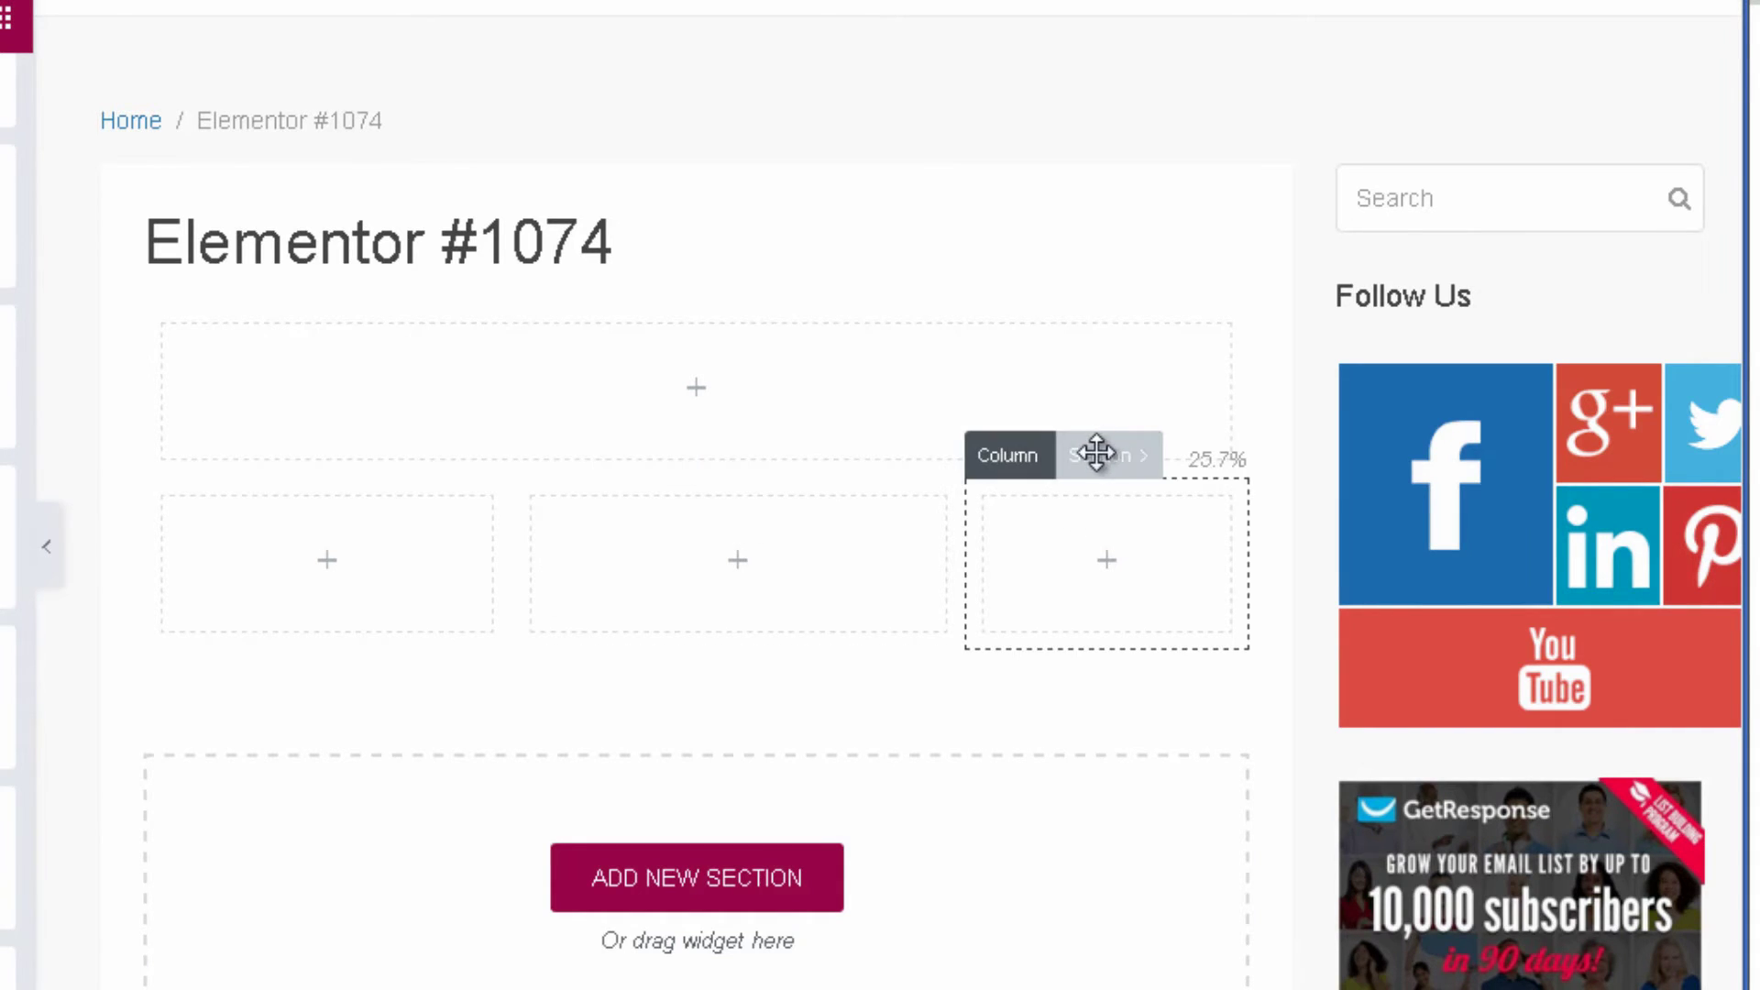
# Duplicate the right column, then delete the third one, leaving three 33.0% columns.
pyautogui.click(1023, 459)
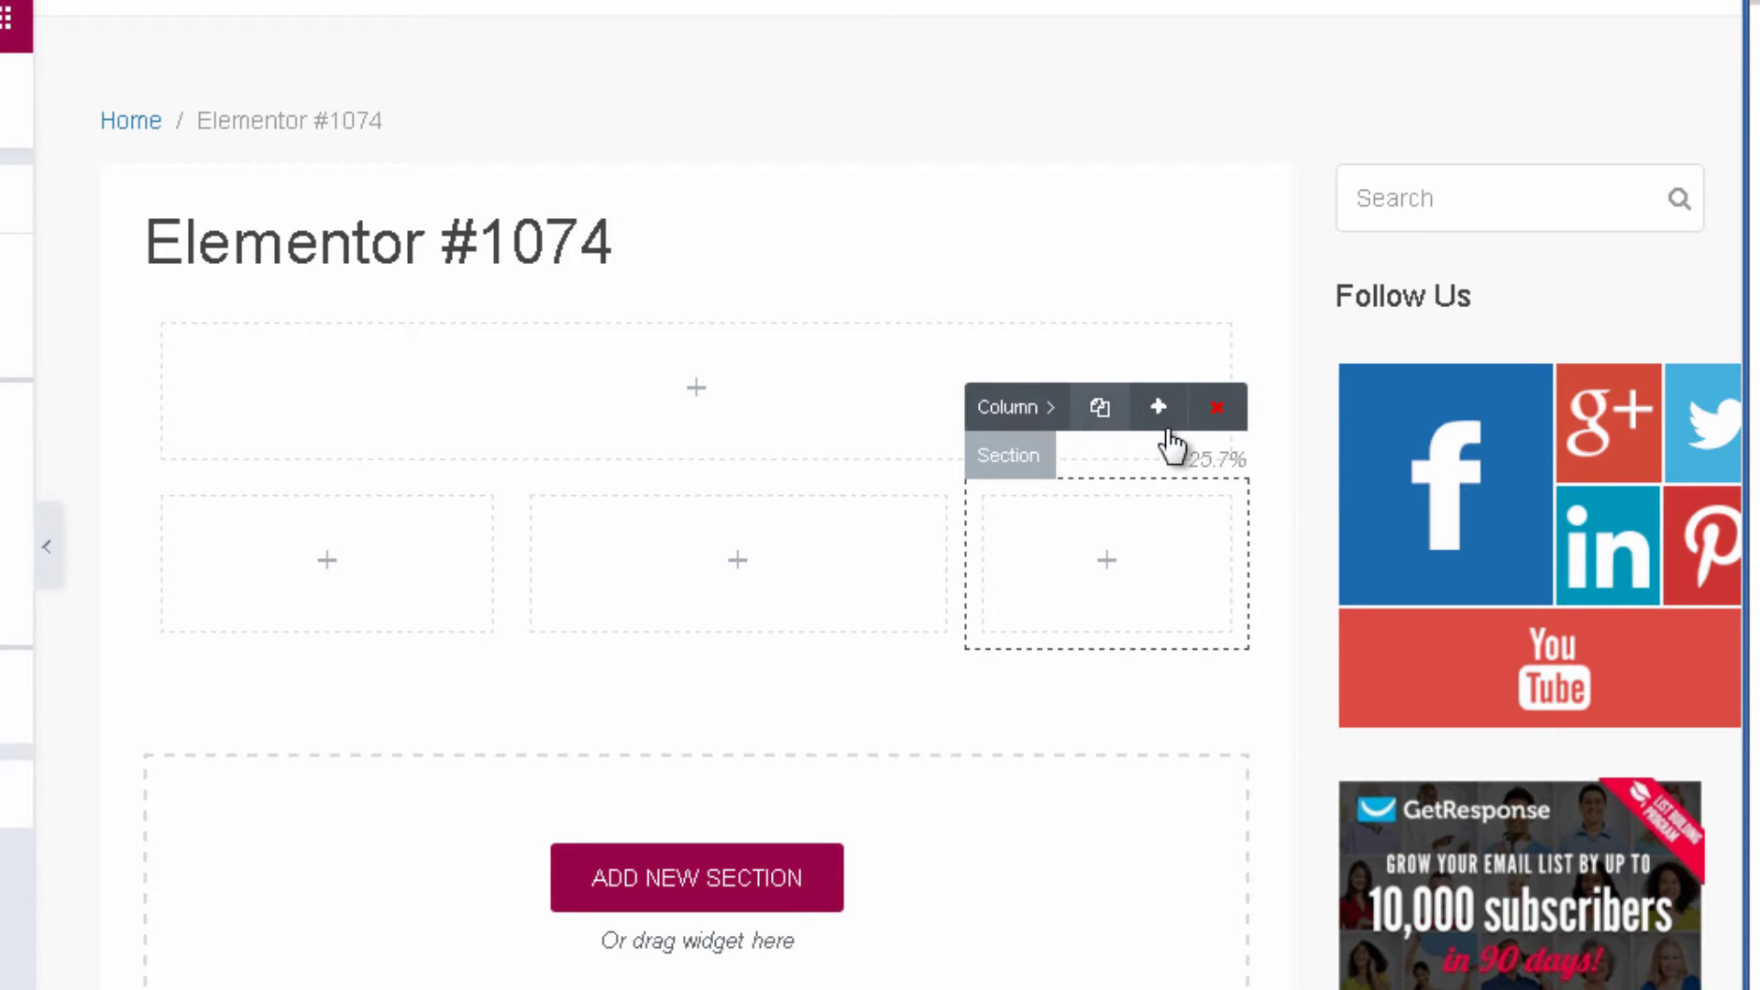
pyautogui.click(1109, 406)
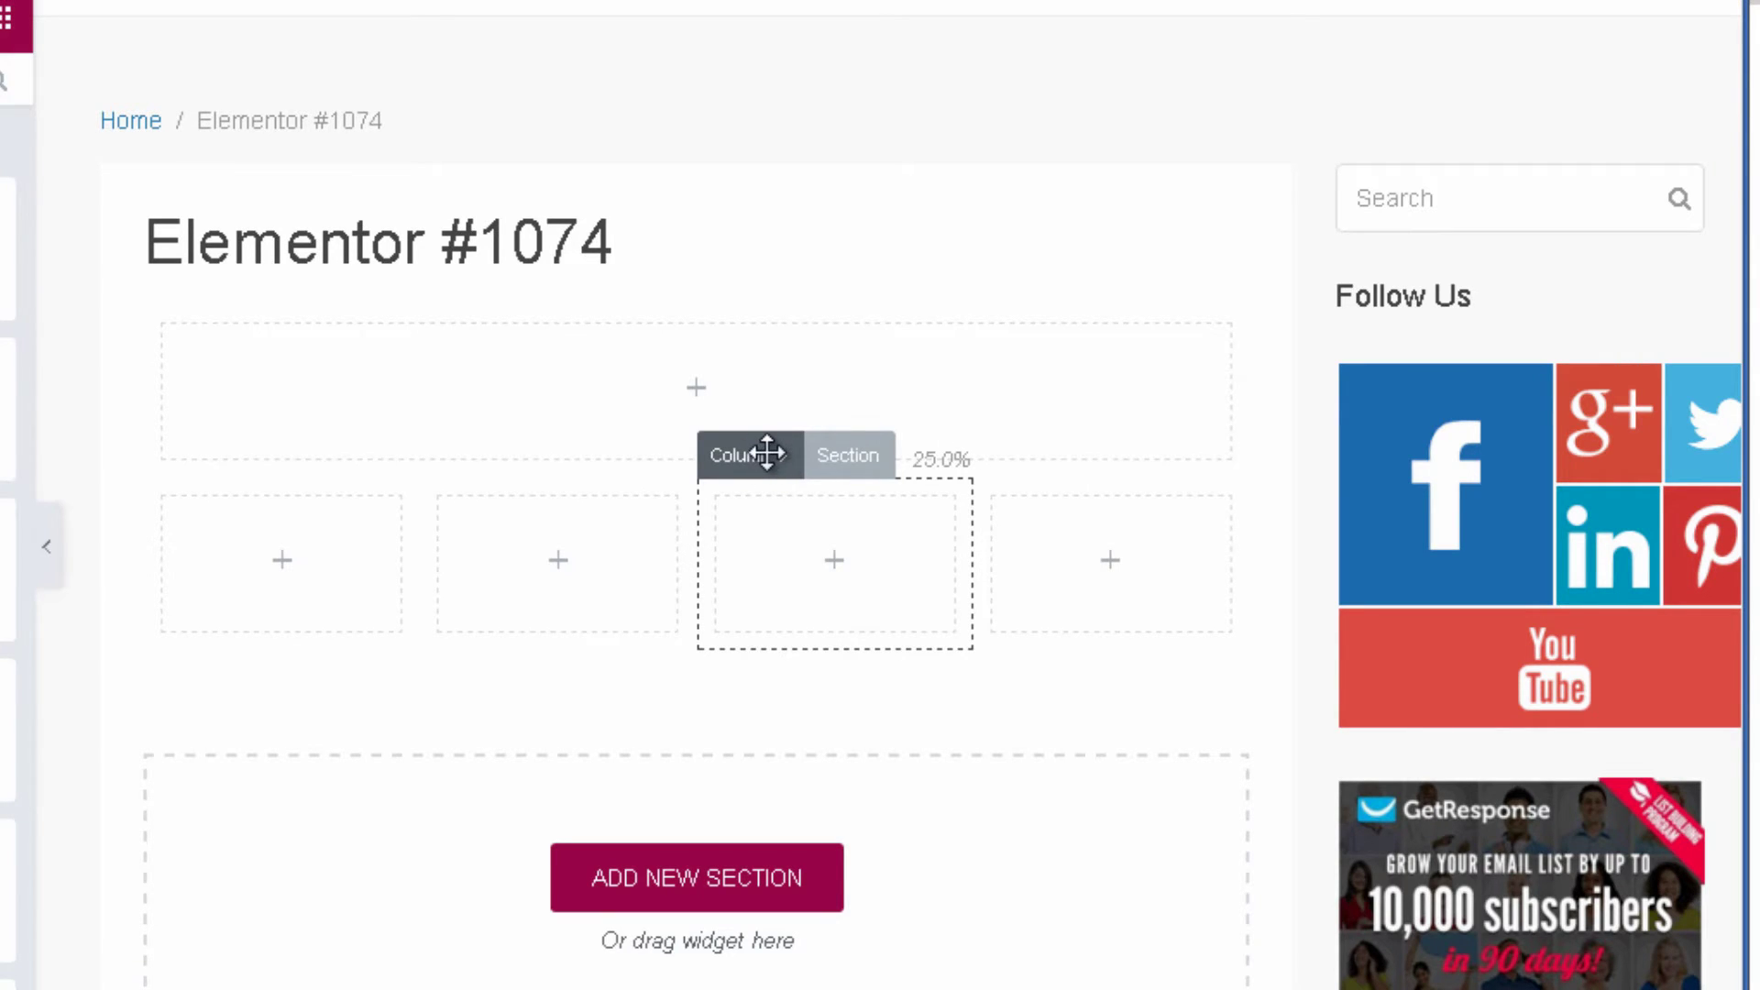
pyautogui.click(767, 453)
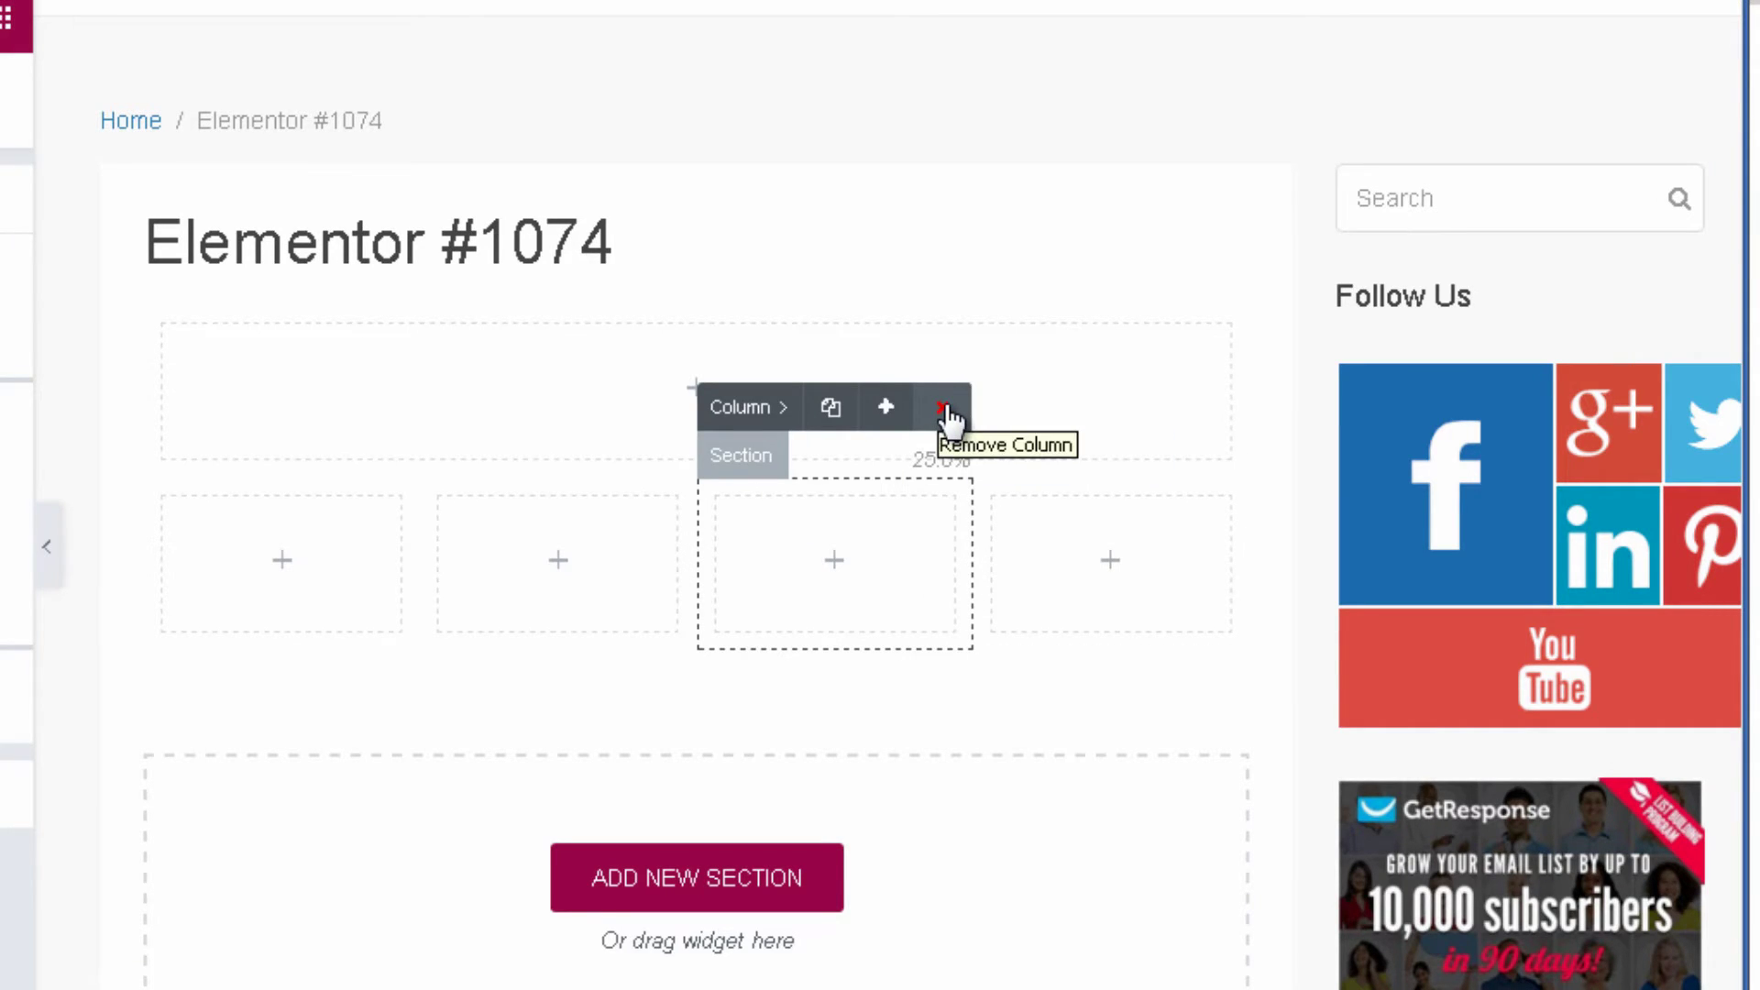
pyautogui.click(942, 407)
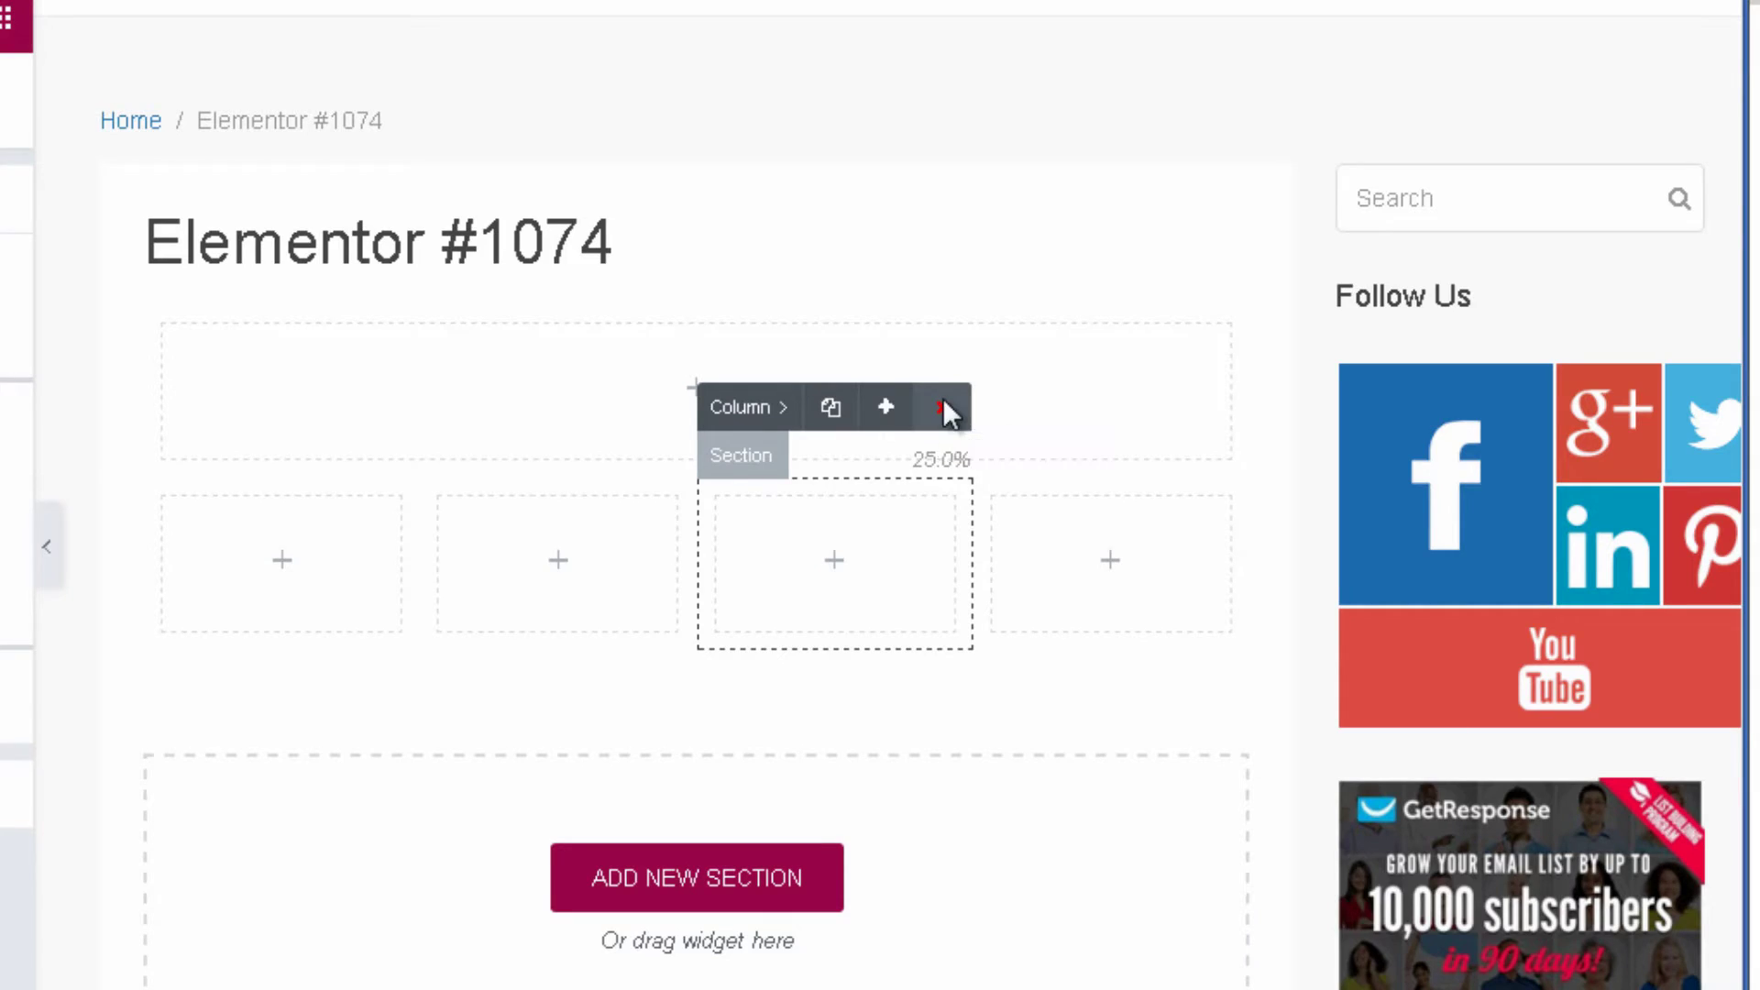
pyautogui.click(793, 464)
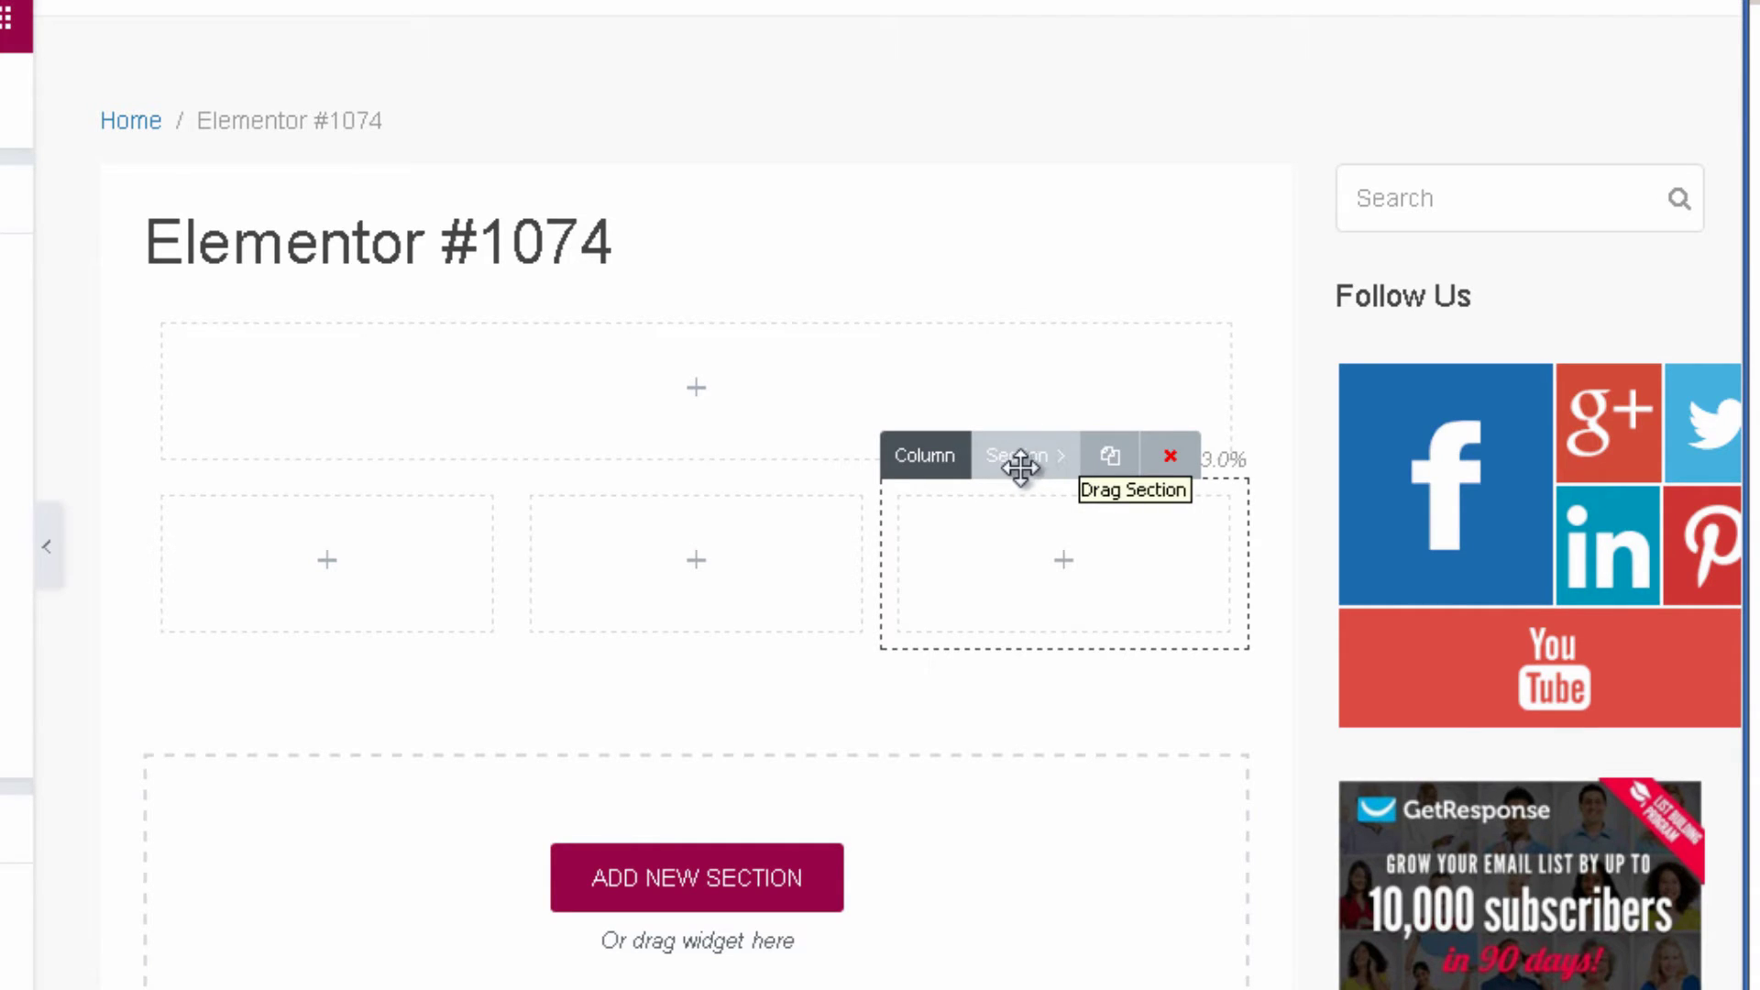
# Duplicate the three-column section, then delete the duplicate again.
pyautogui.click(1109, 459)
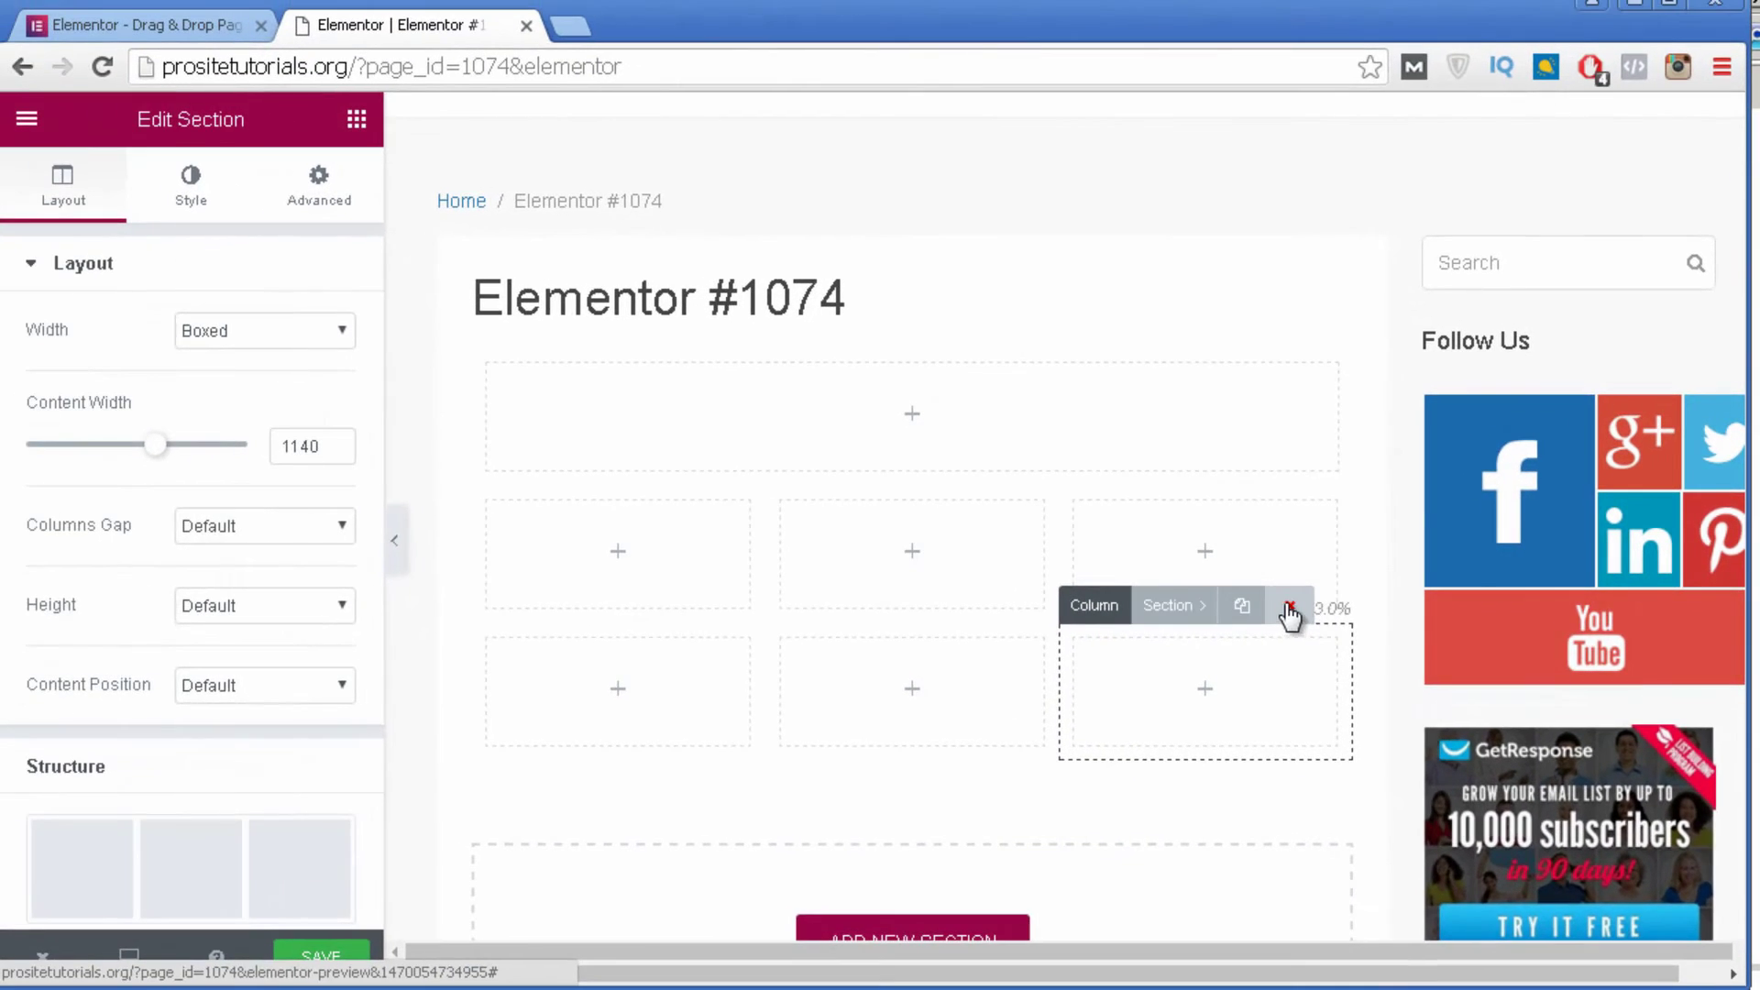
pyautogui.click(1288, 610)
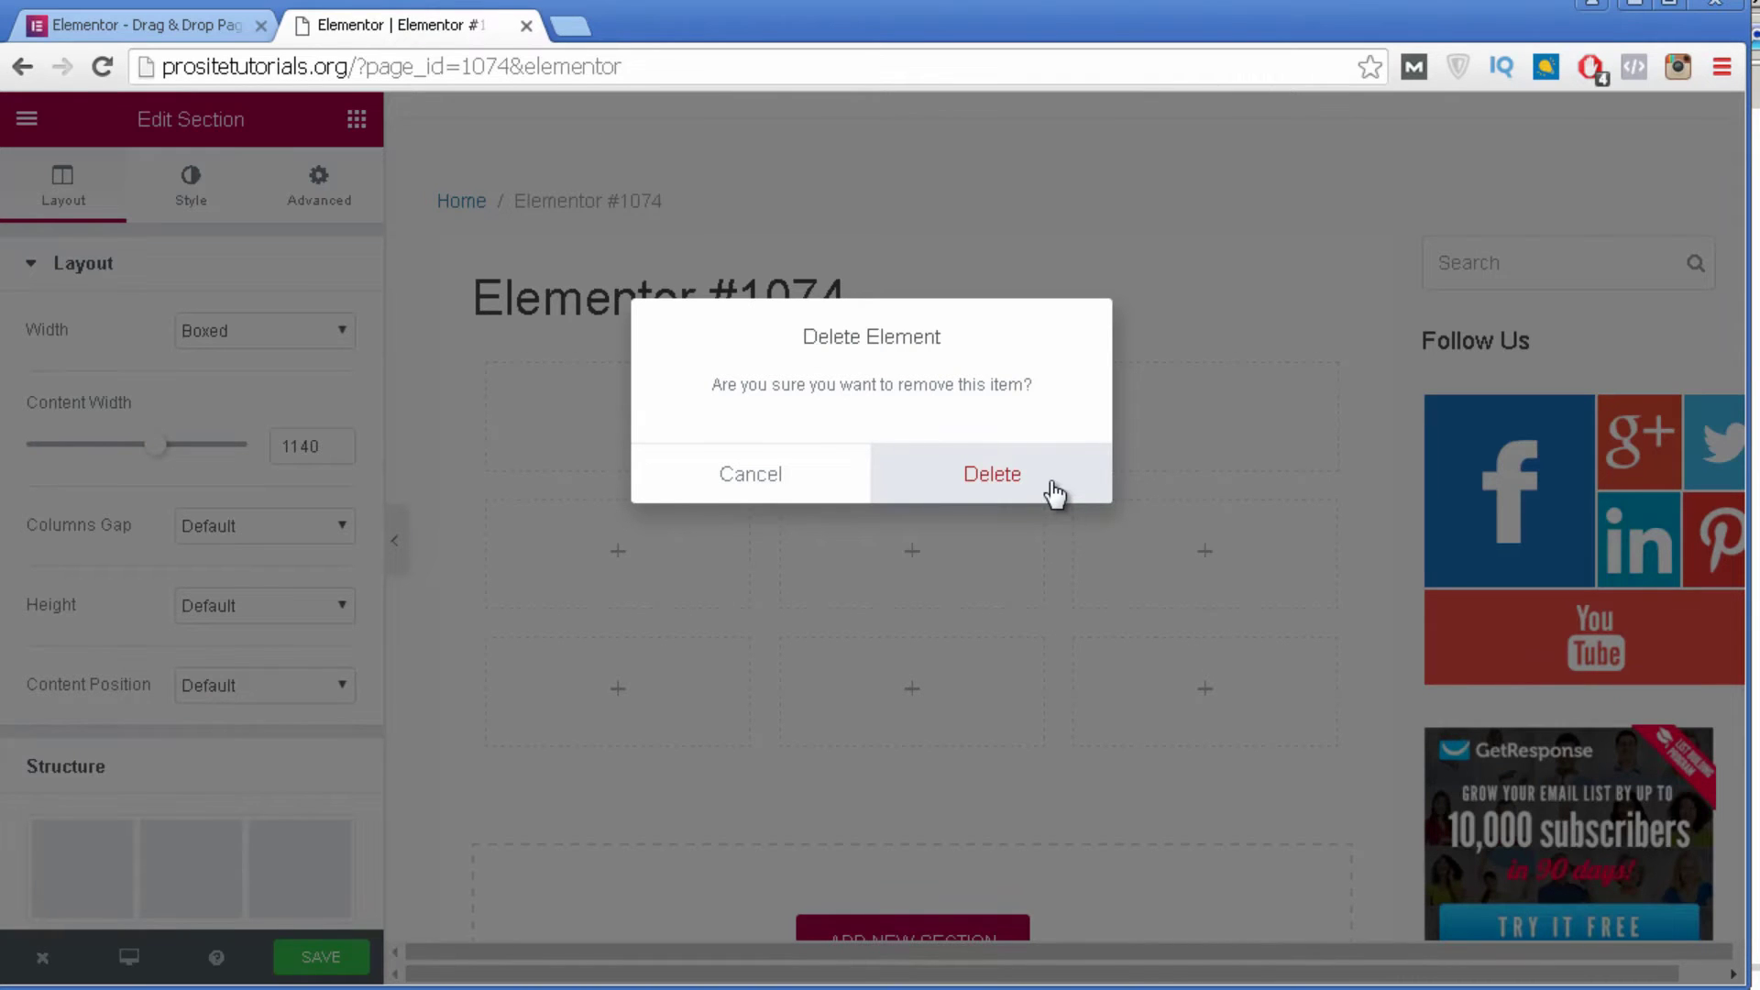
pyautogui.click(1054, 491)
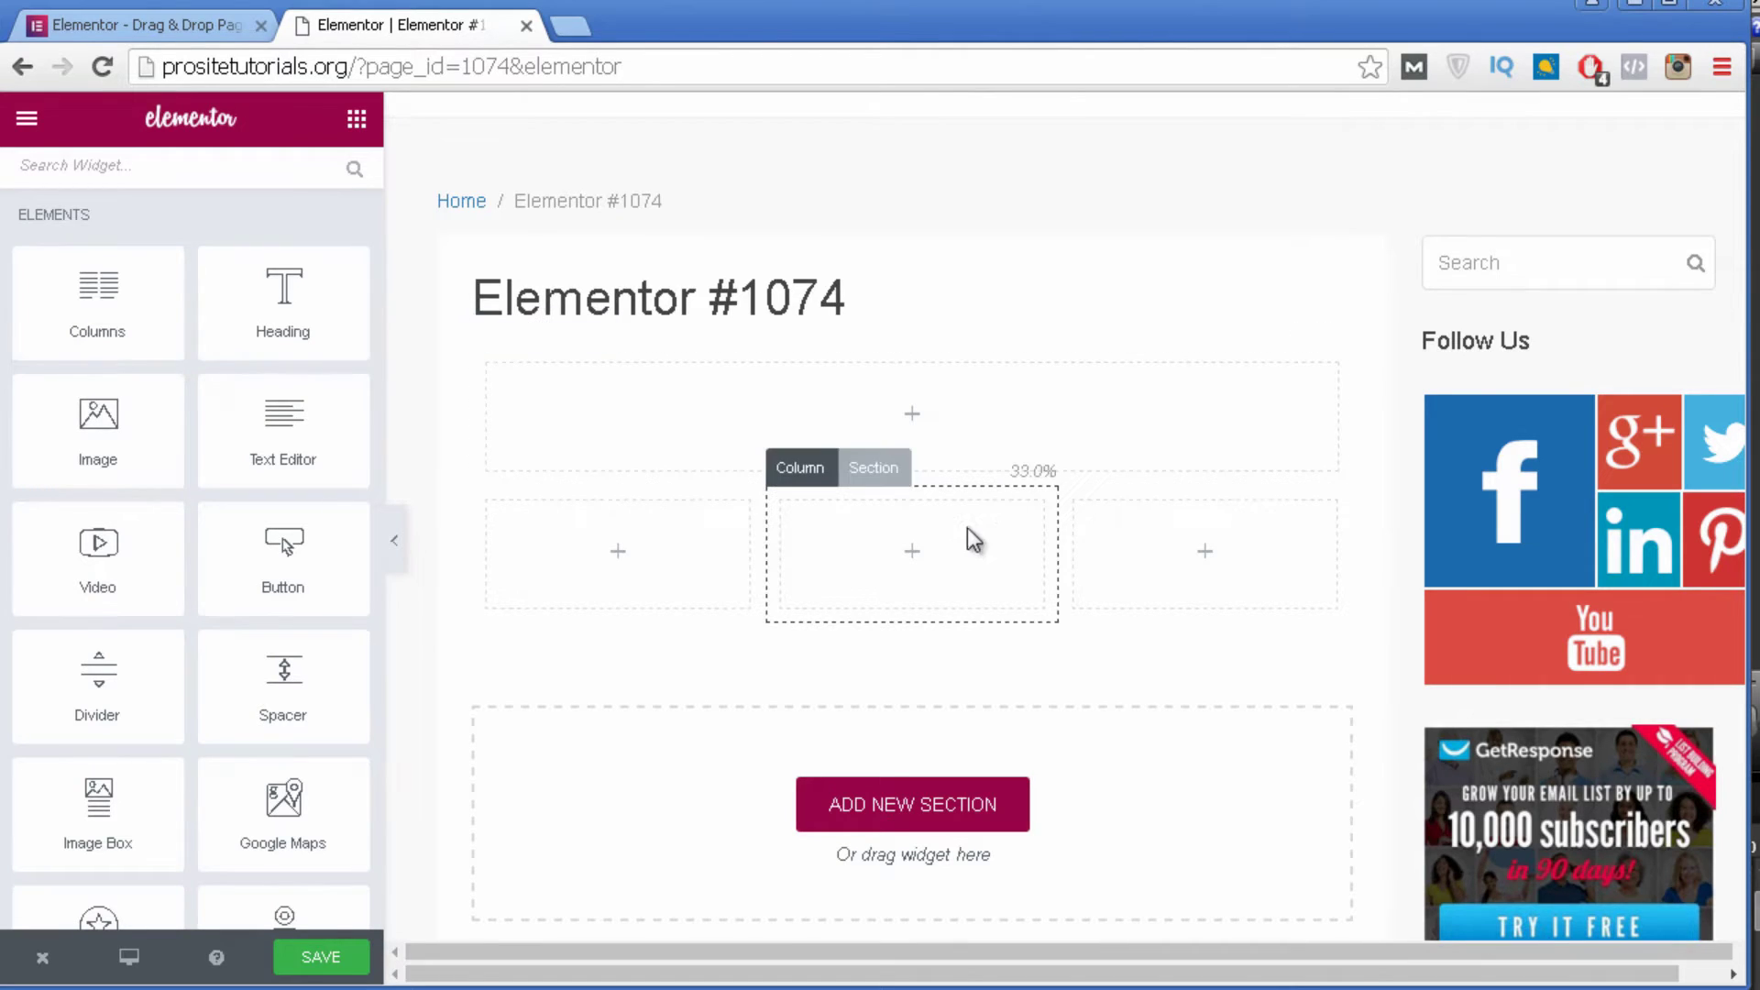
# In the section's settings, pick the 25, 25, 50 structure from More Structures.
pyautogui.click(892, 470)
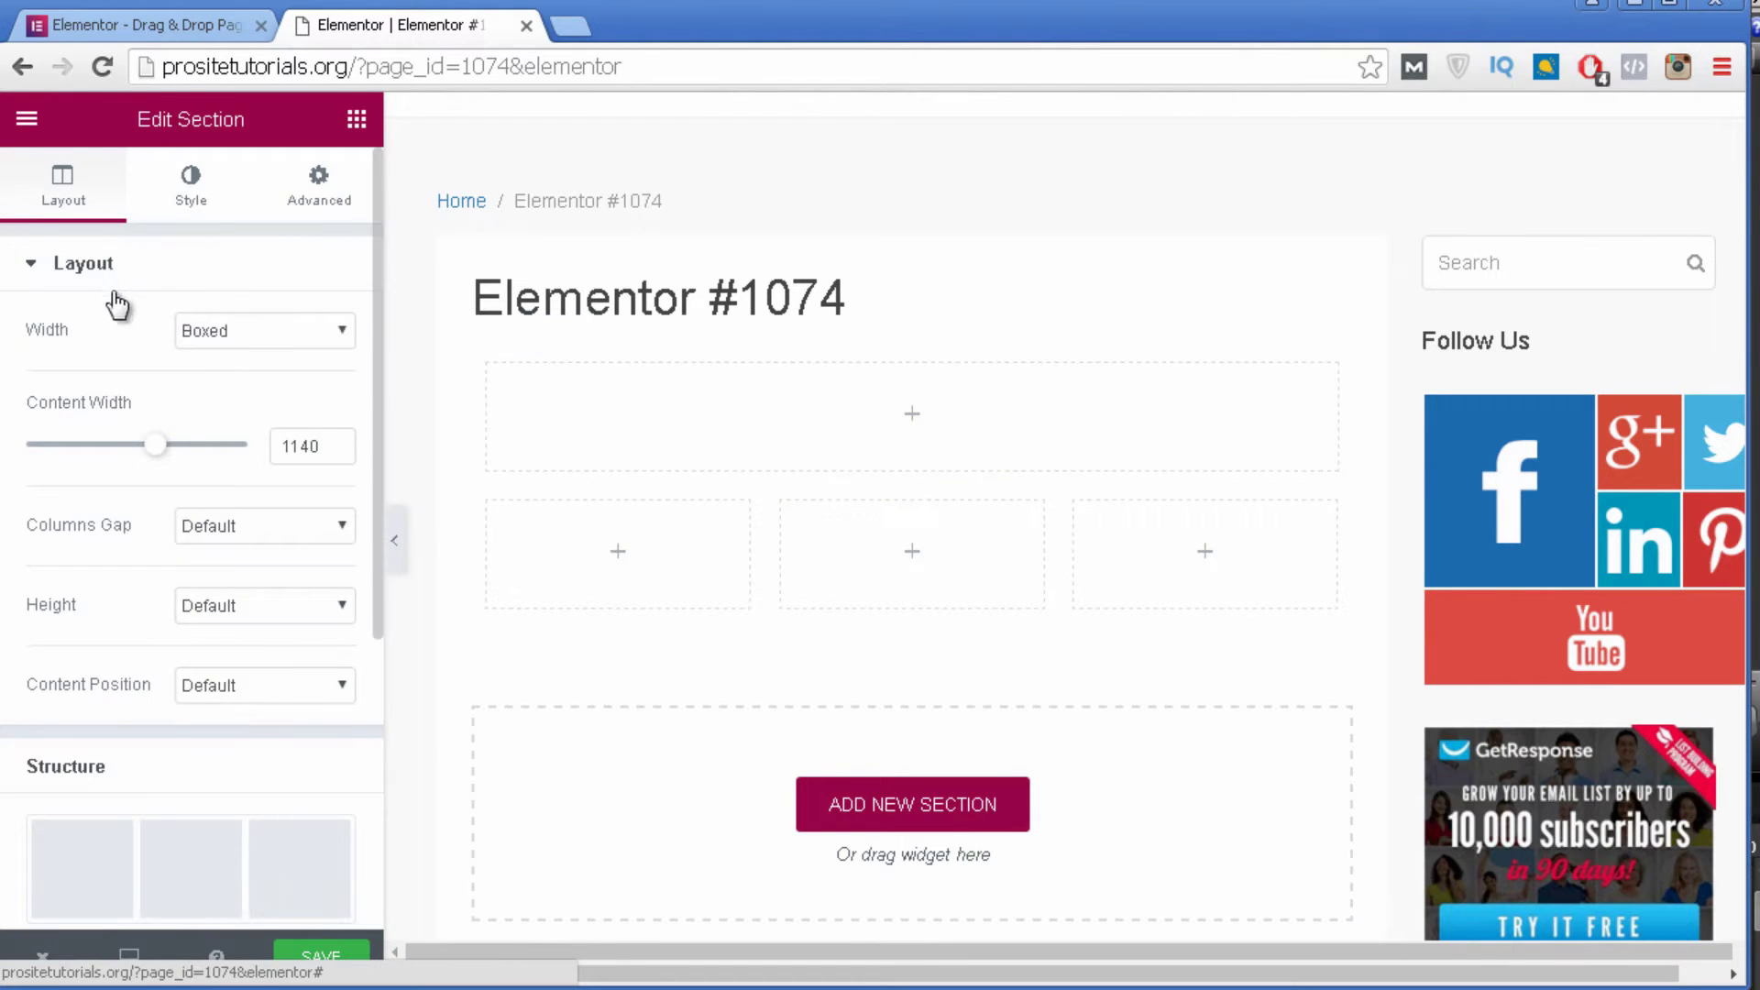
pyautogui.scroll(-2, 183, 458)
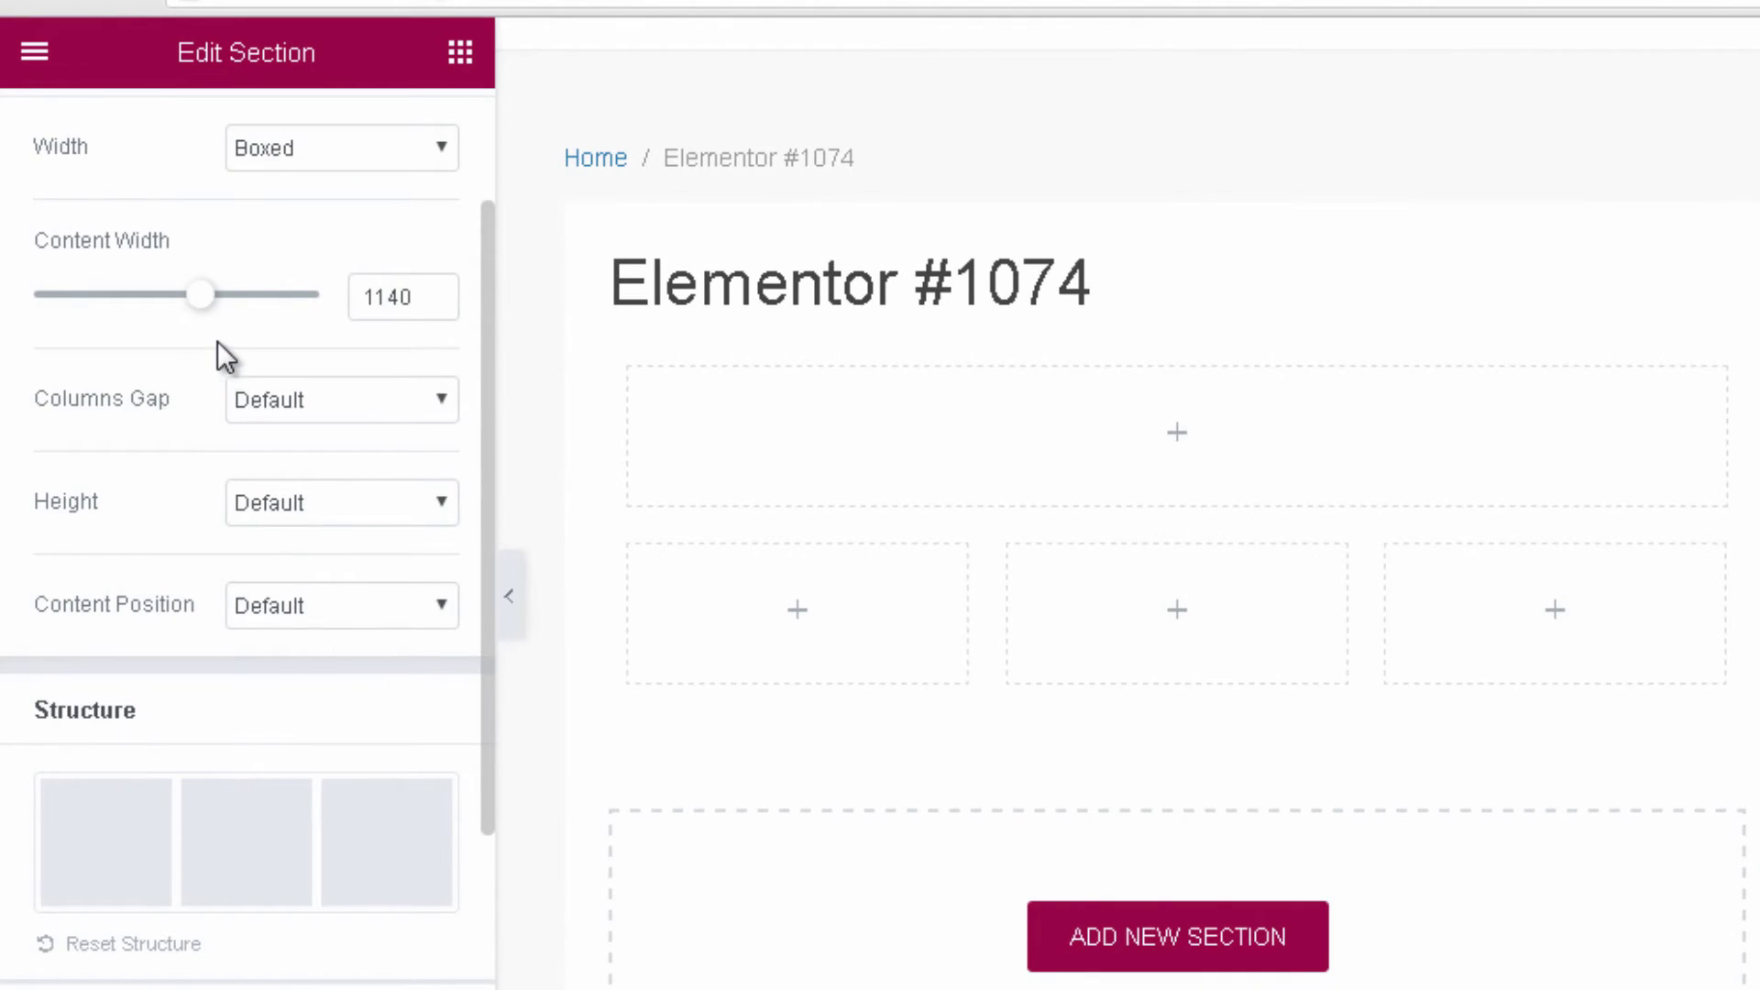
pyautogui.scroll(2, 218, 341)
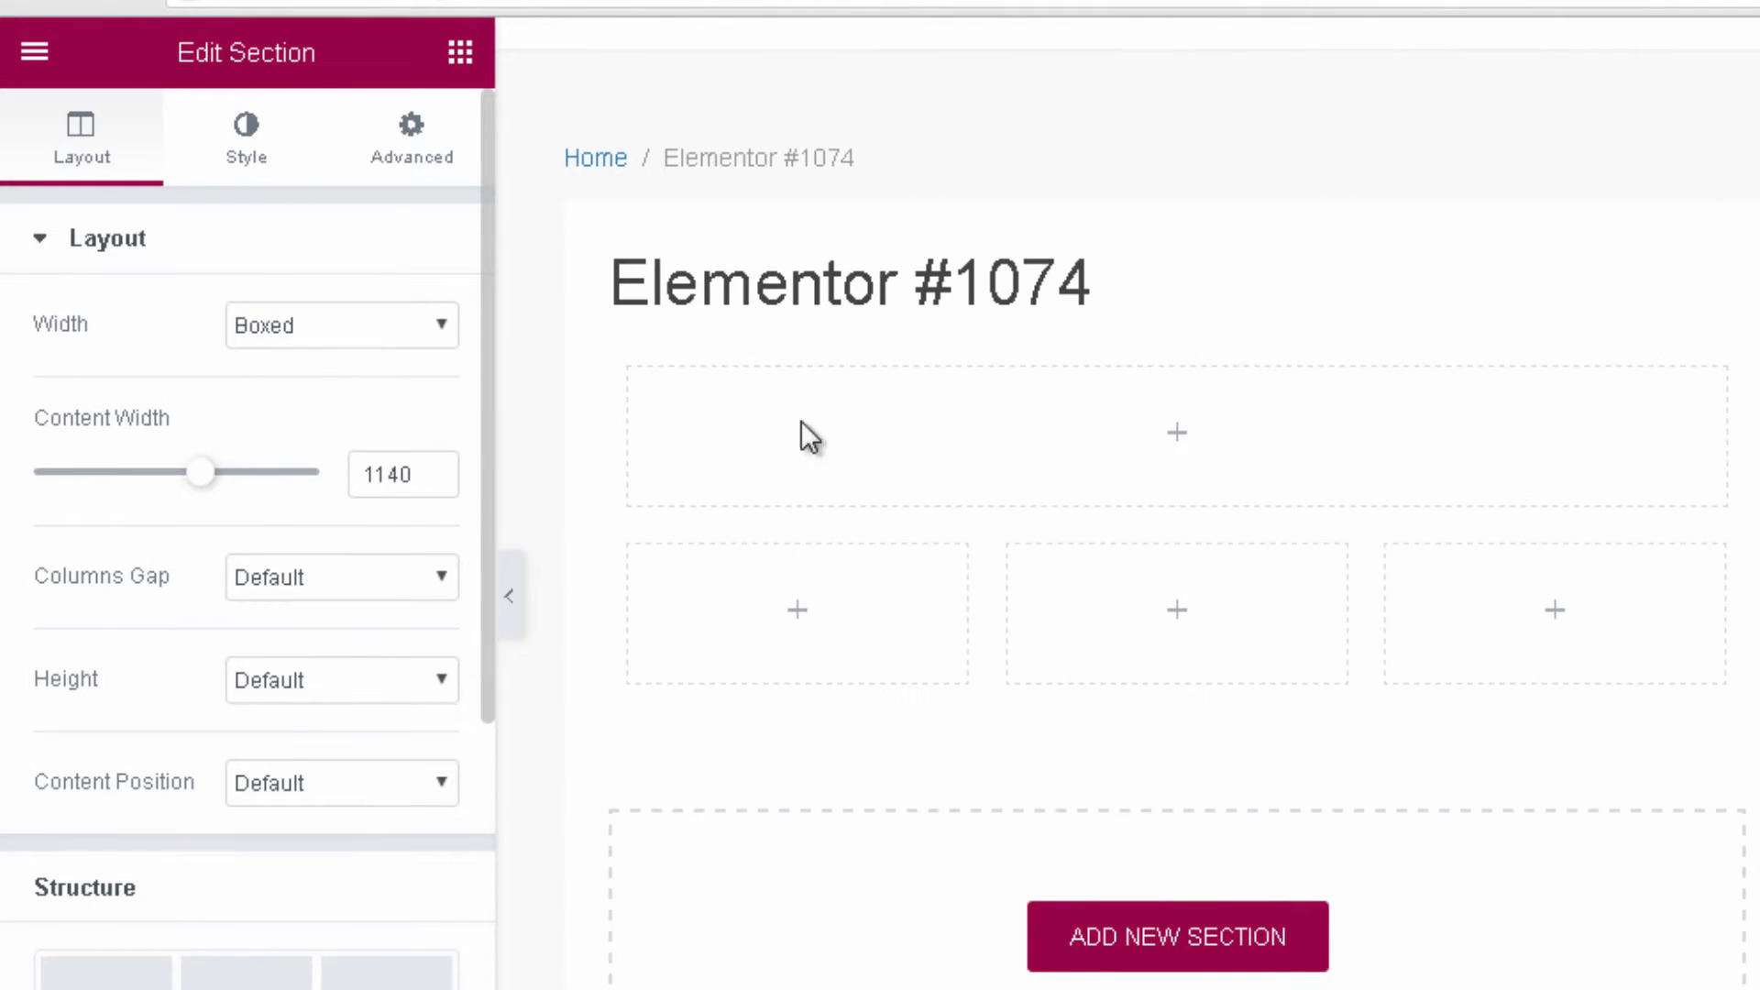
pyautogui.moveTo(1660, 597)
pyautogui.scroll(-2, 138, 527)
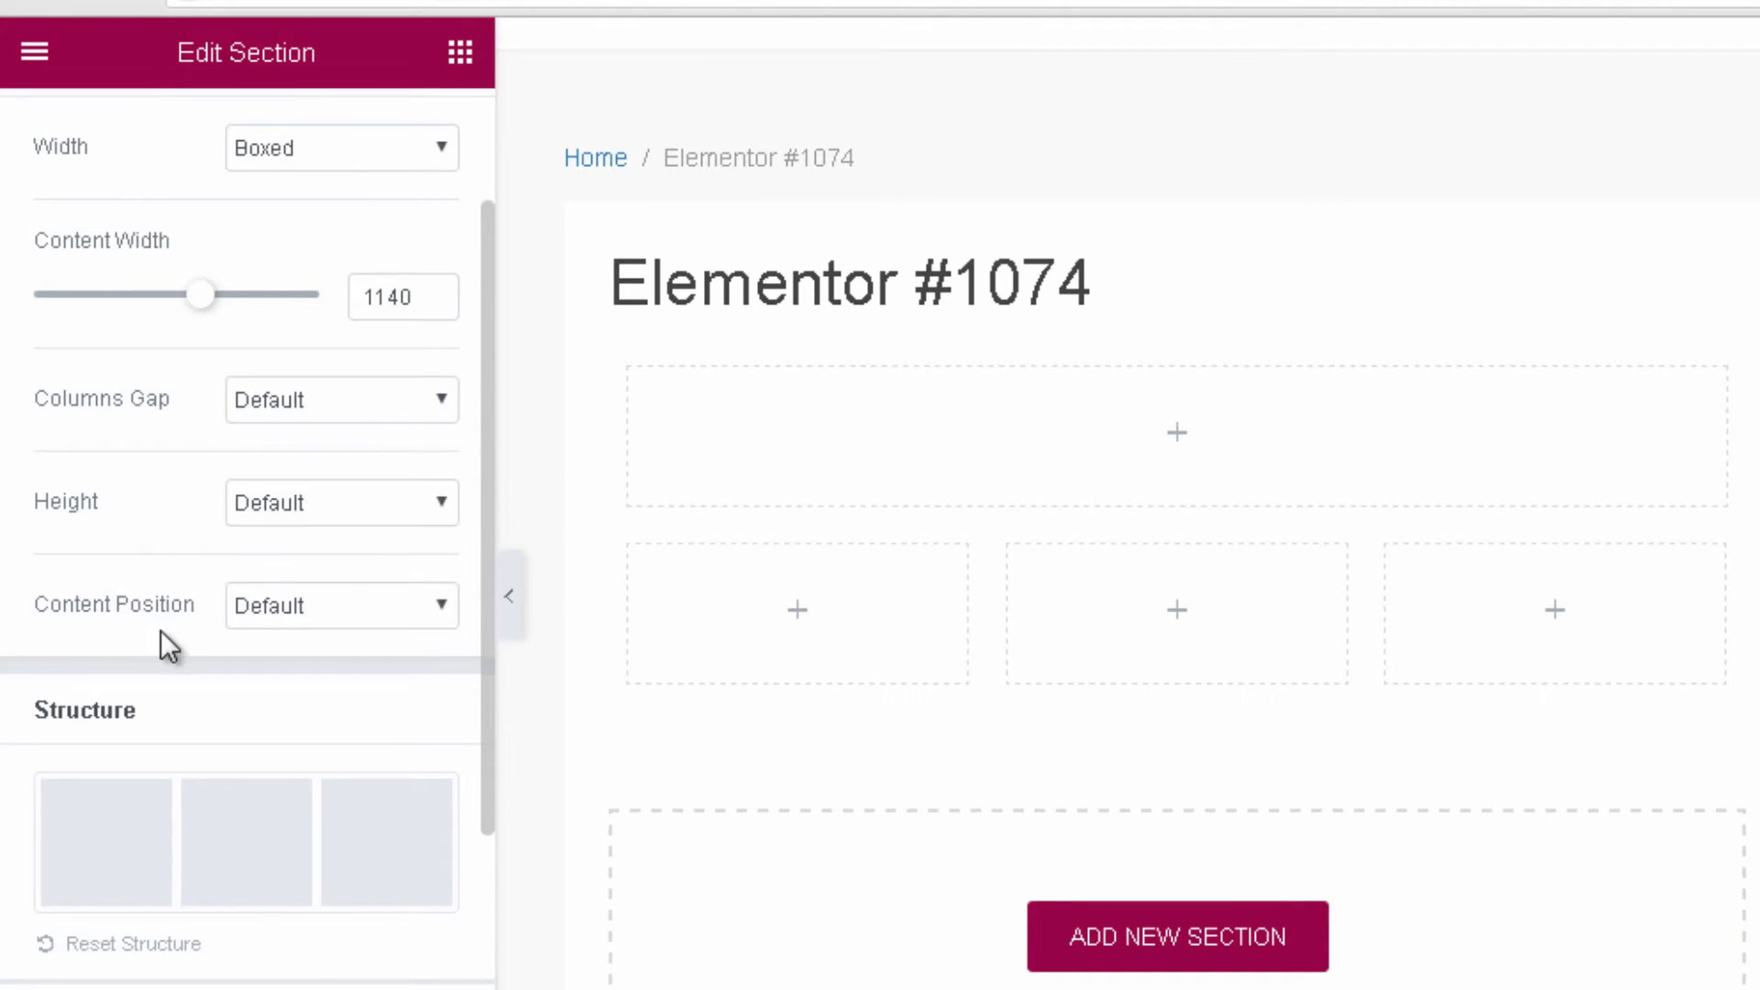
pyautogui.scroll(-4, 163, 630)
pyautogui.scroll(-1, 168, 396)
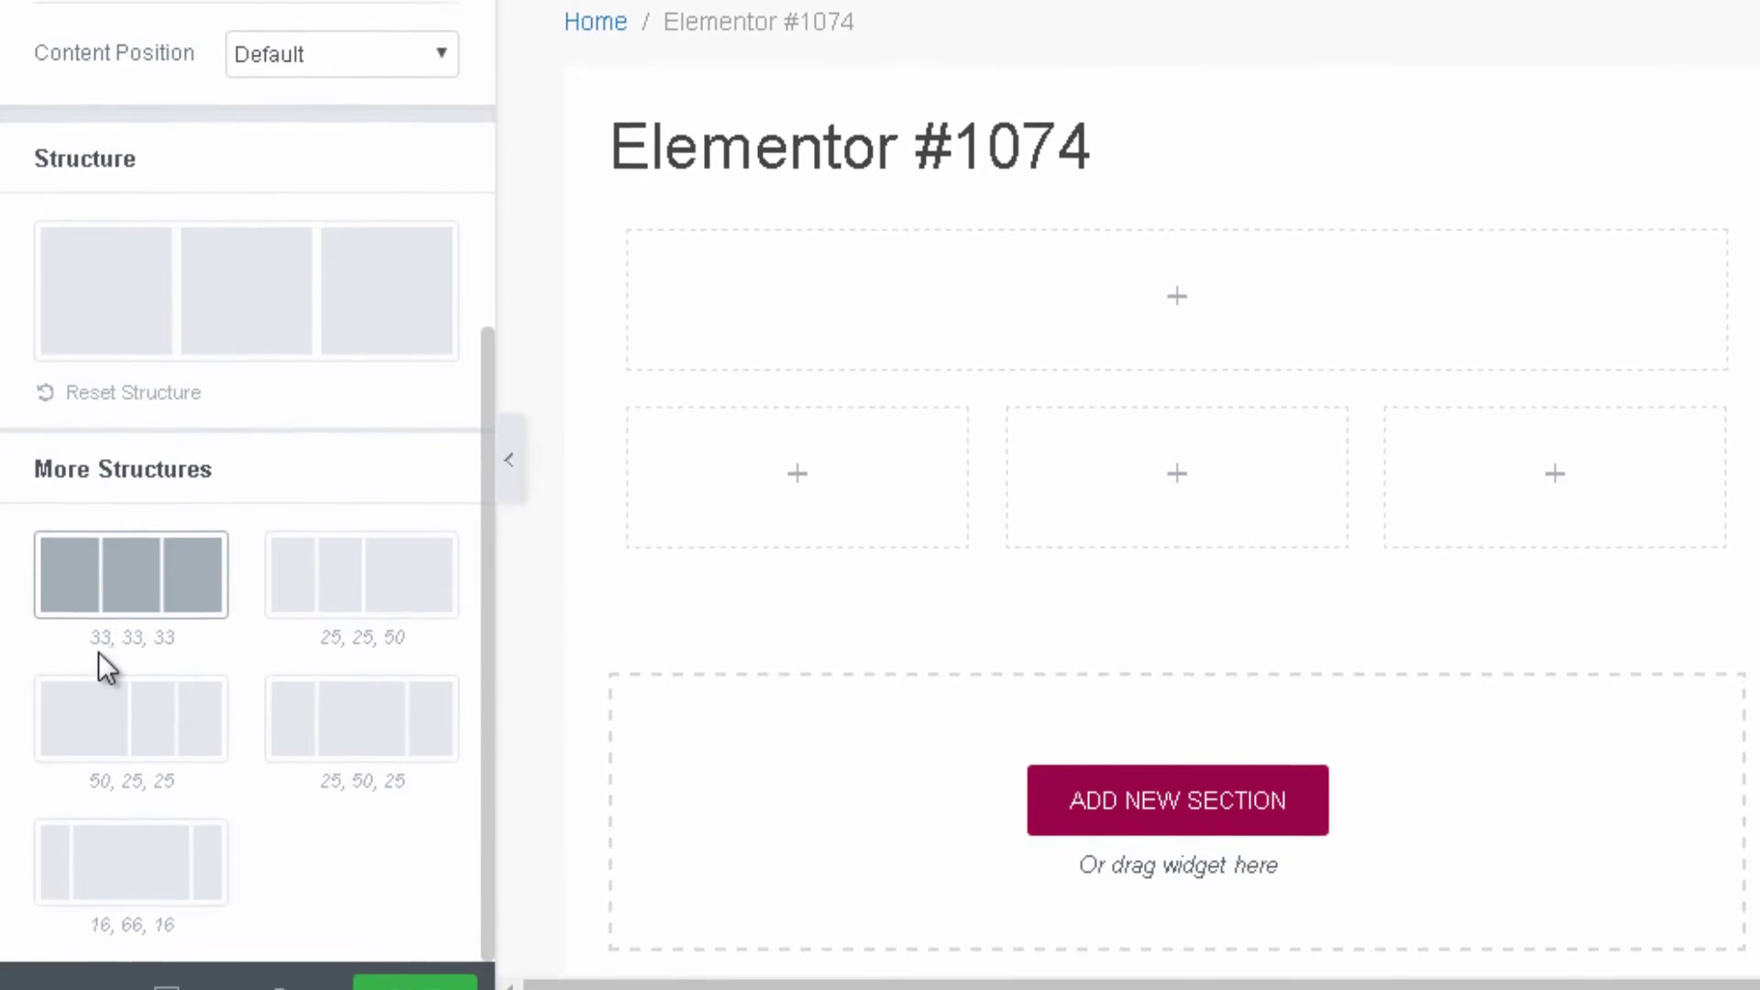
pyautogui.click(335, 600)
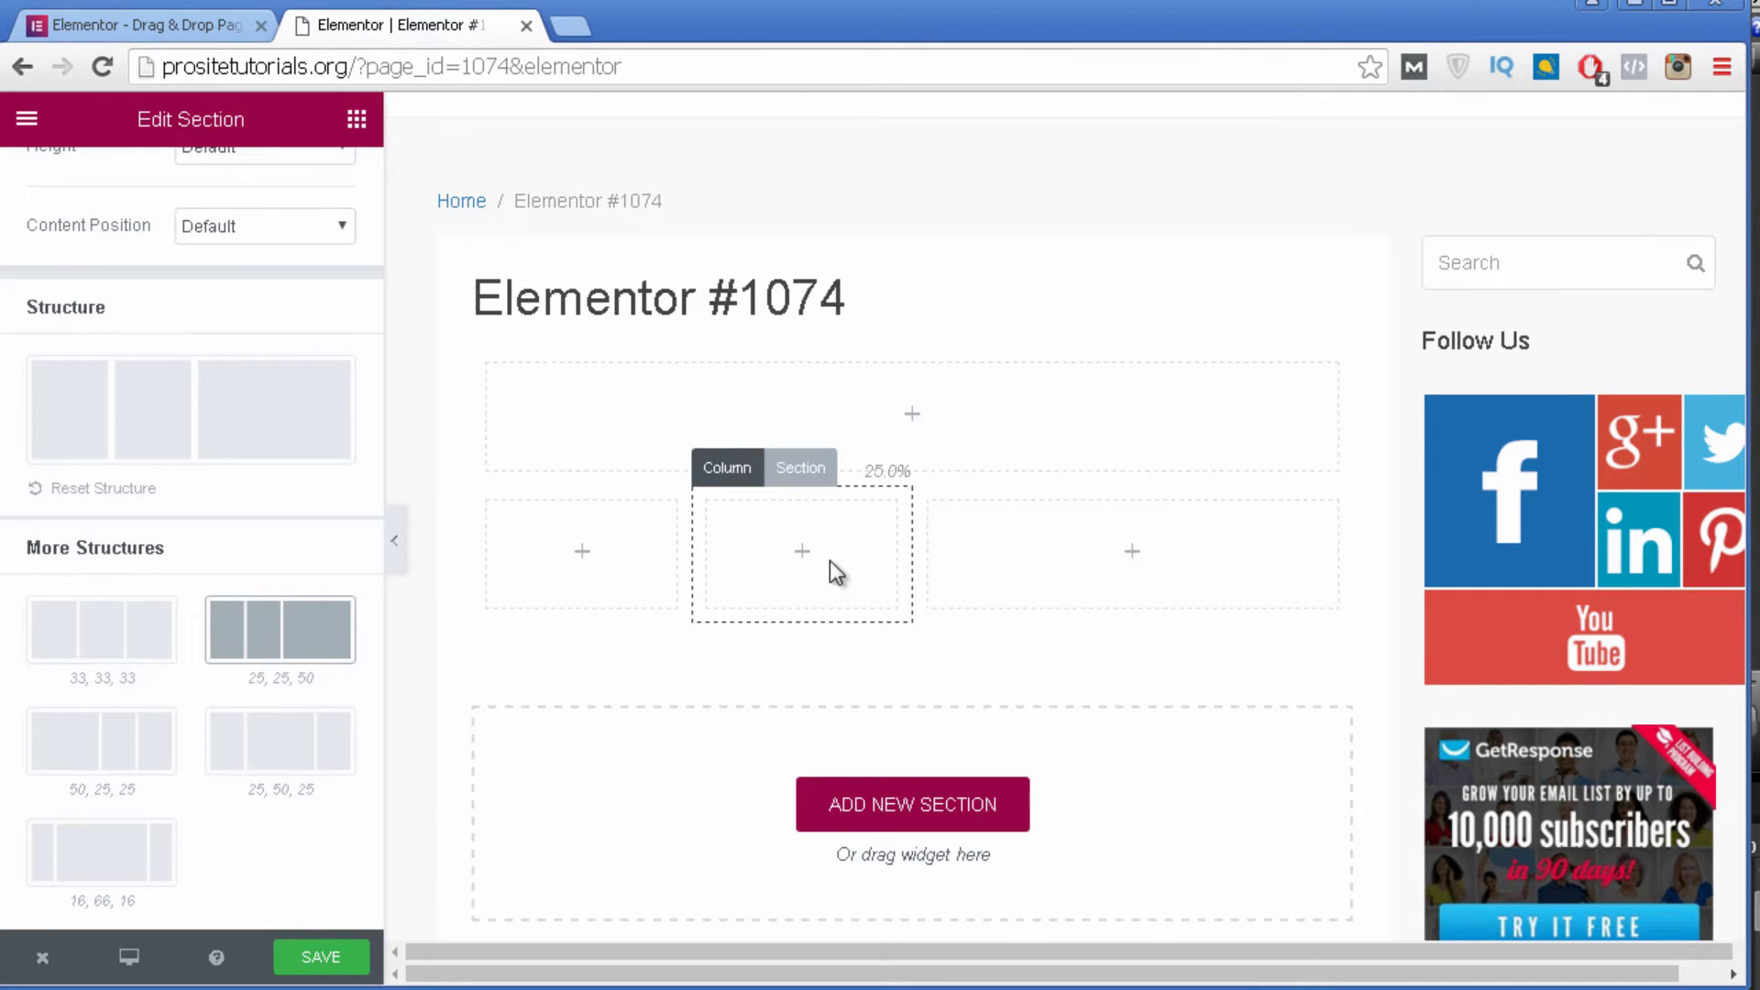
# Check the middle column's Typography style settings, then return to the widget list.
pyautogui.click(724, 466)
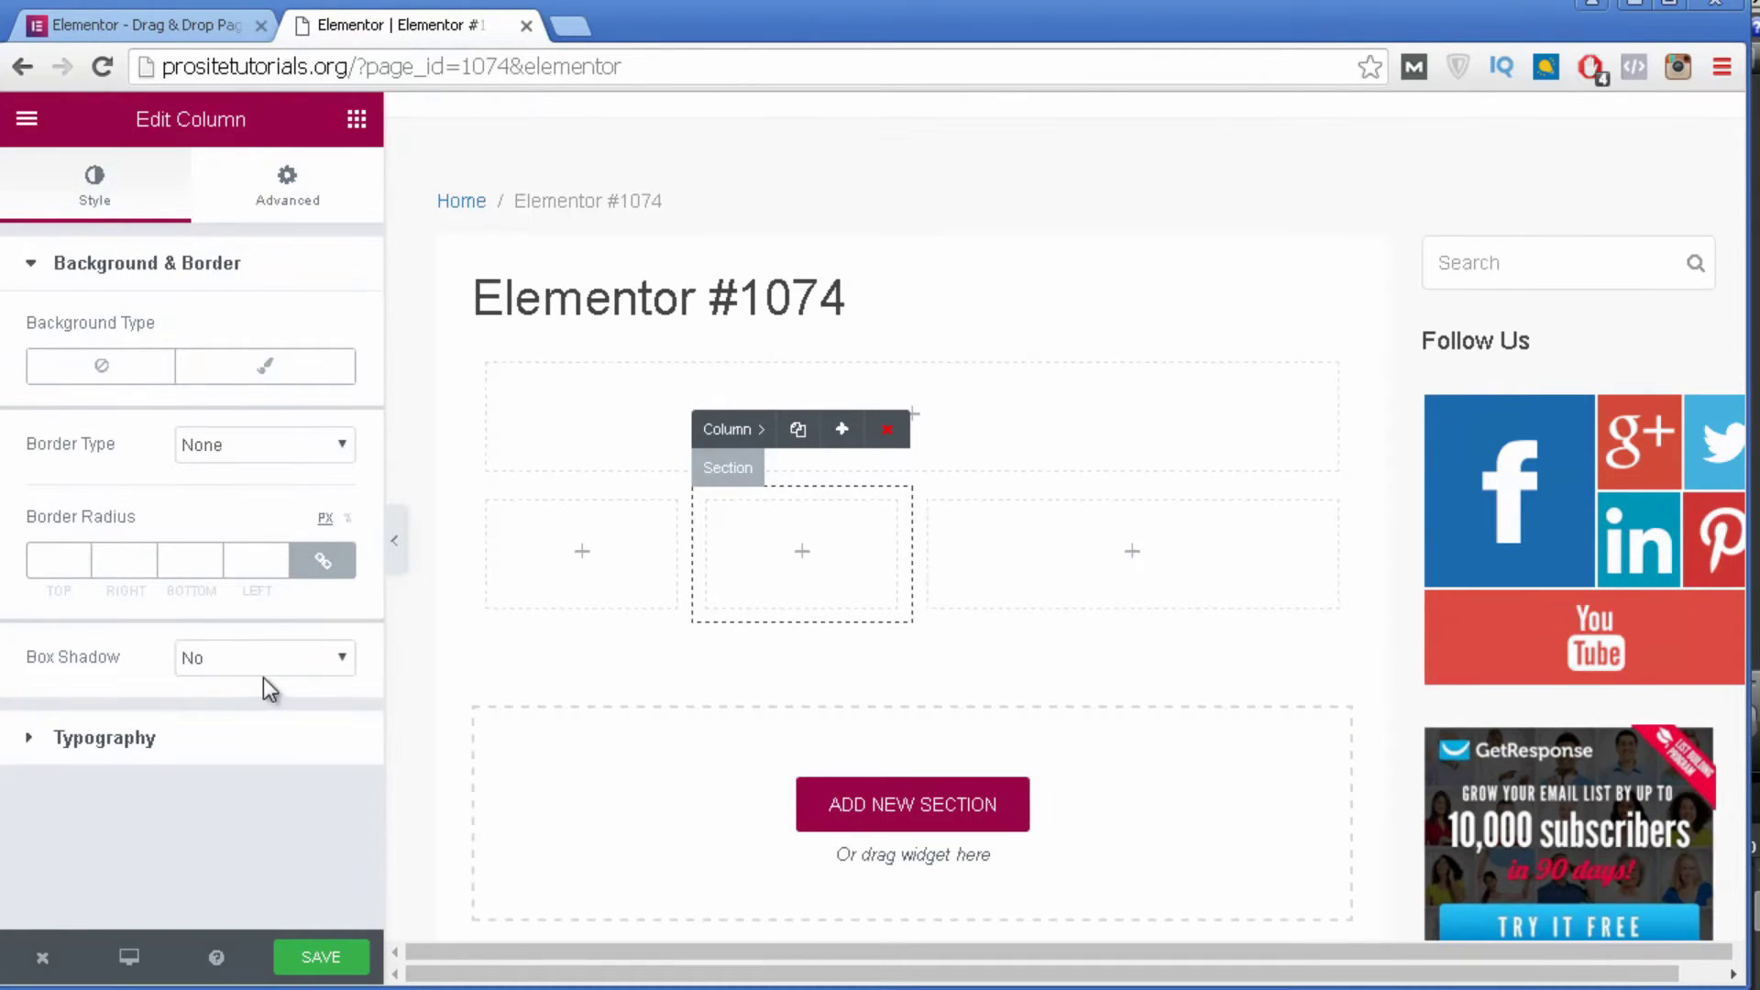
pyautogui.click(163, 731)
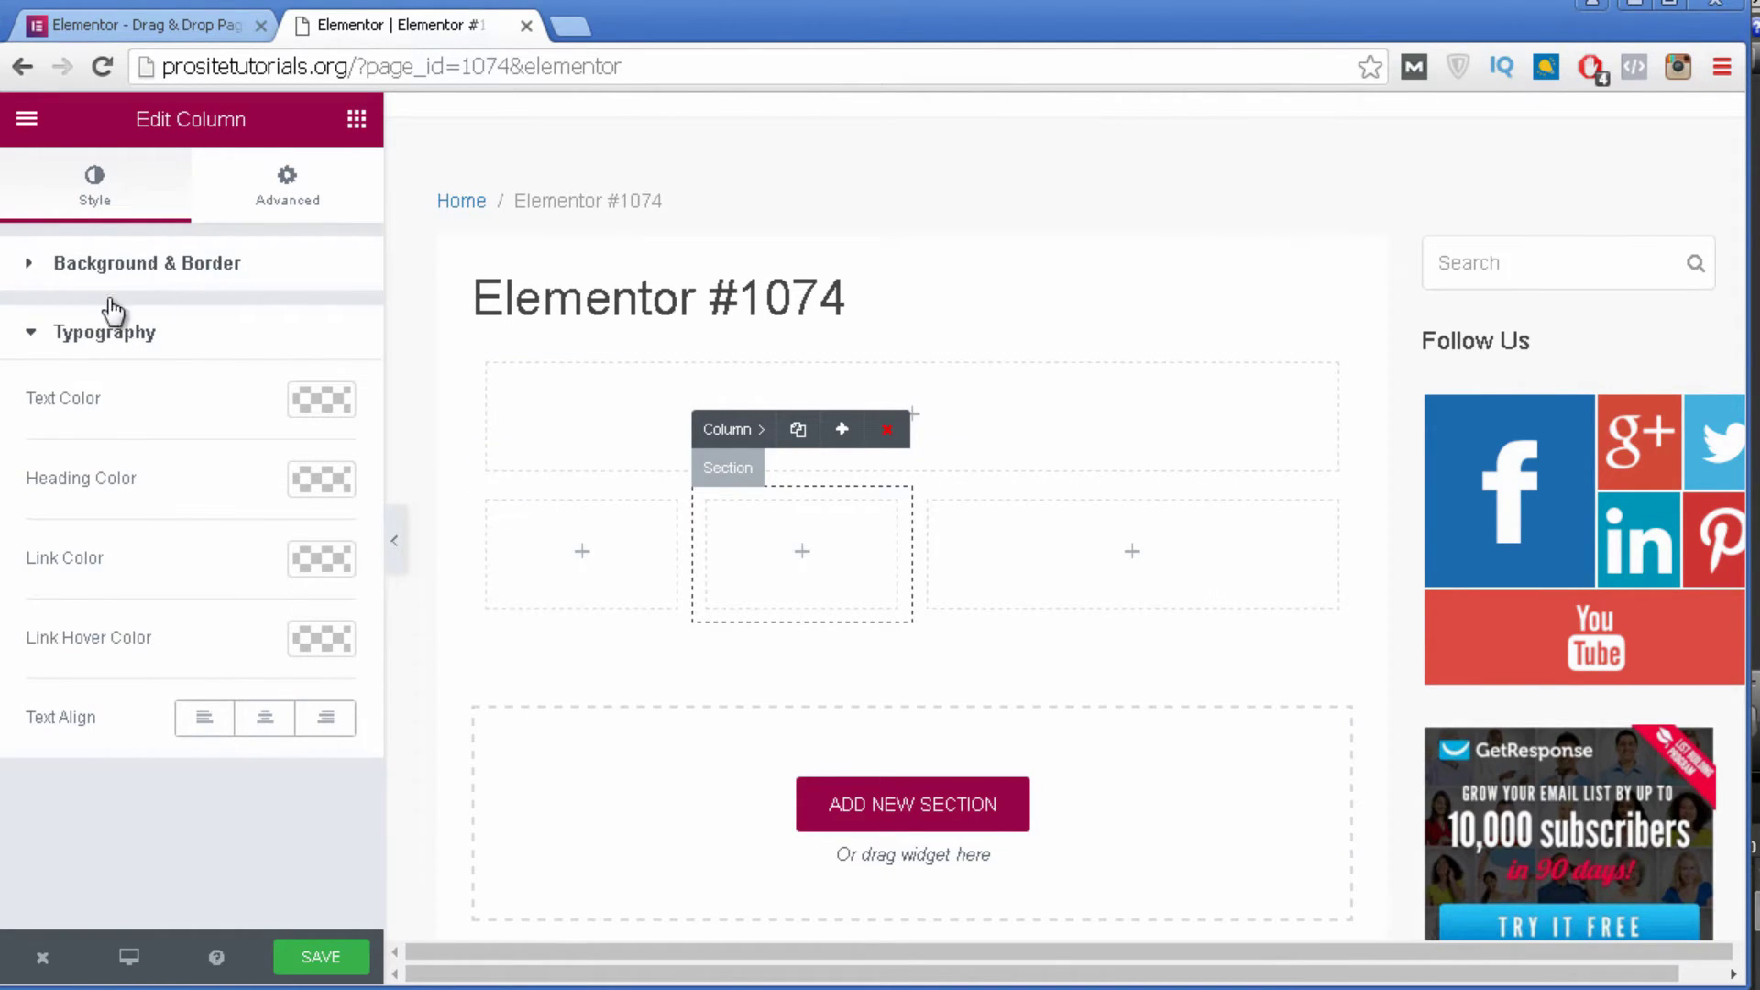
pyautogui.click(119, 339)
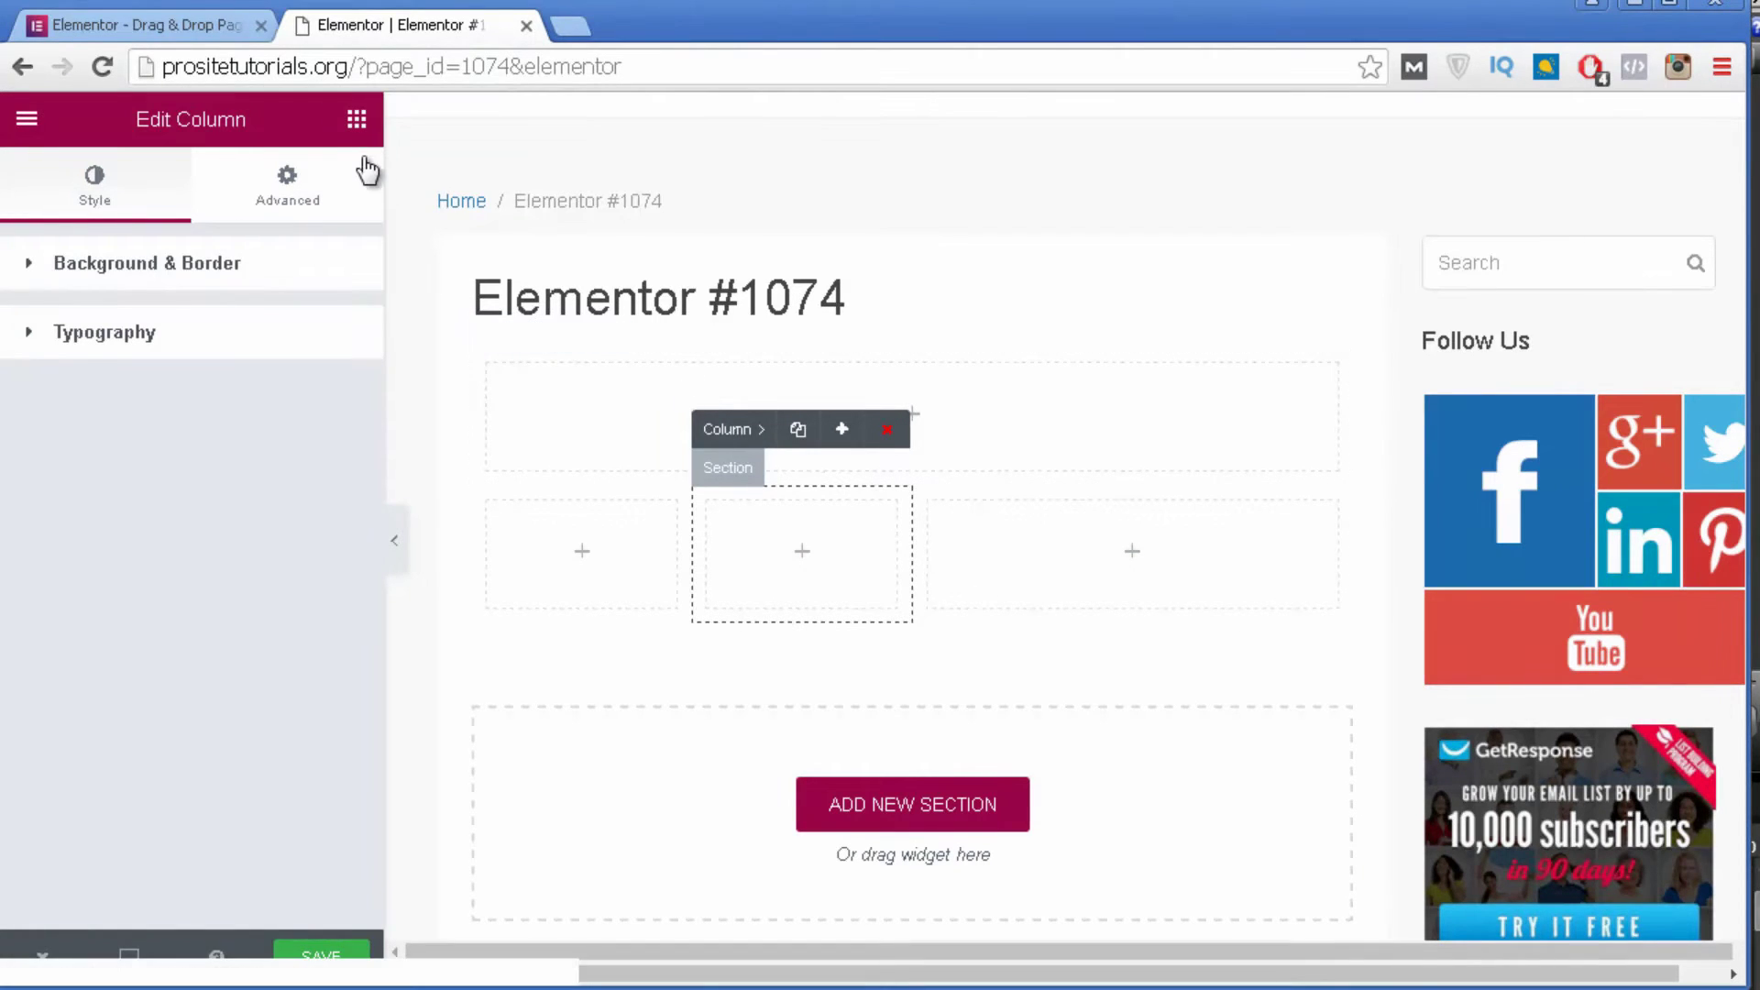
pyautogui.click(358, 119)
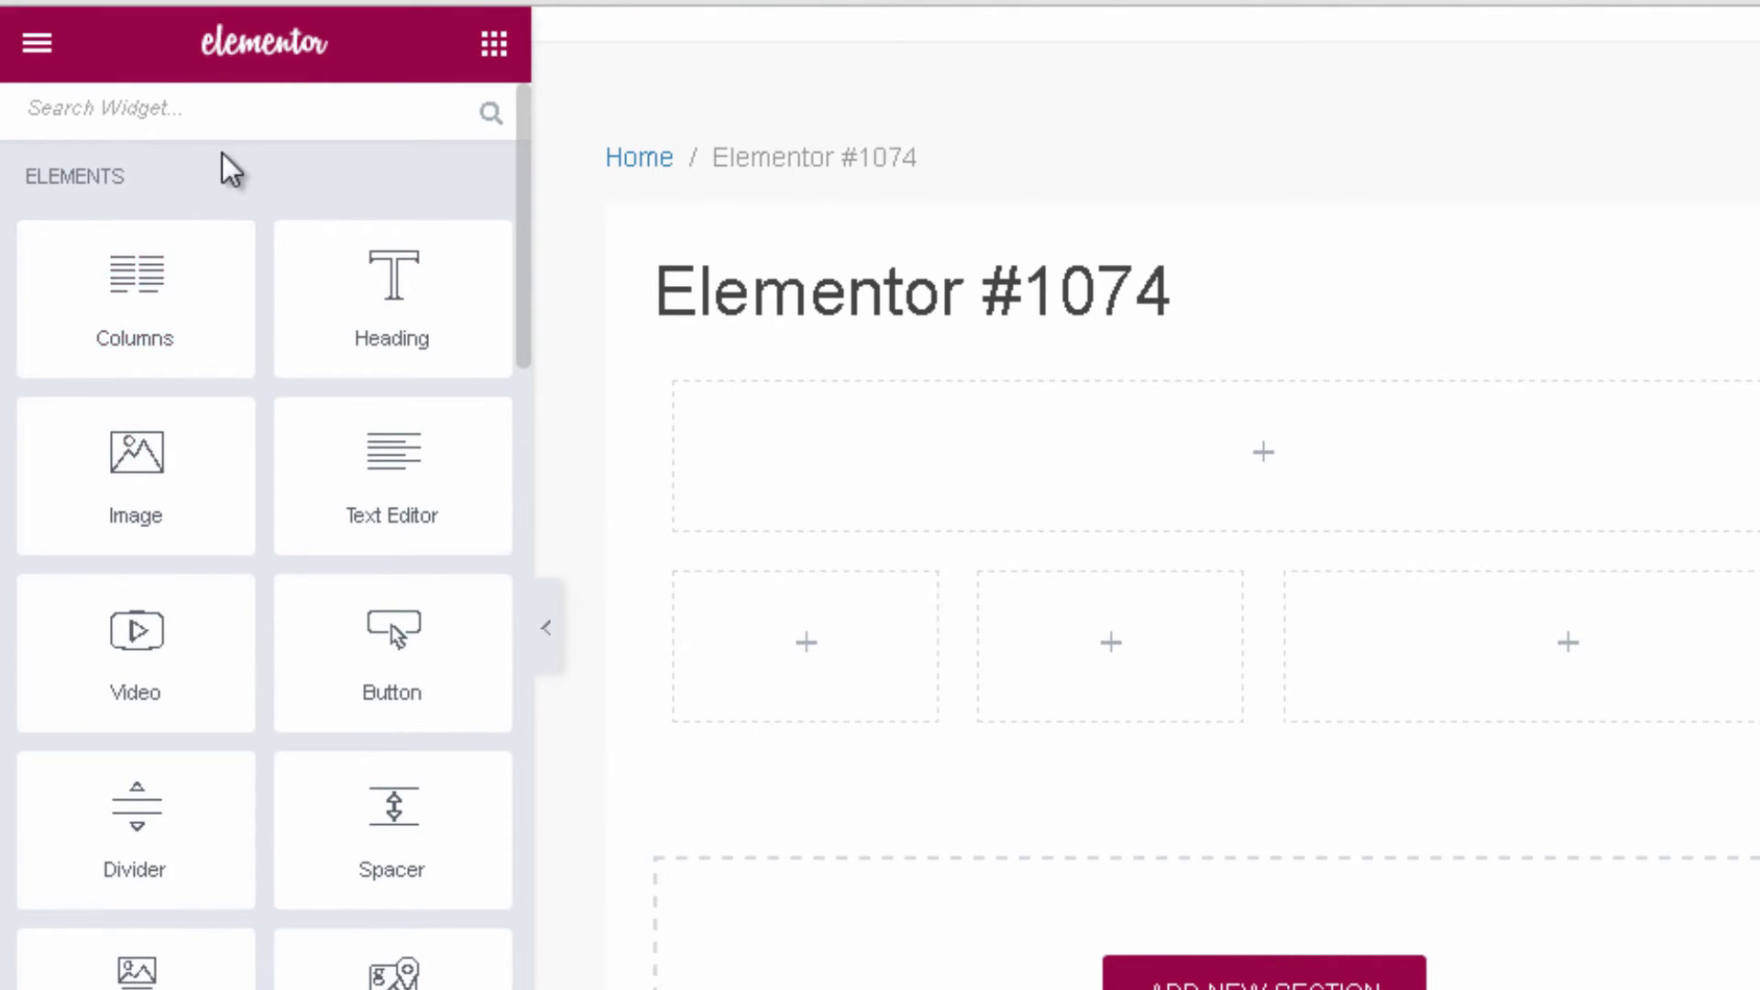
pyautogui.scroll(-2, 184, 165)
pyautogui.scroll(-10, 184, 165)
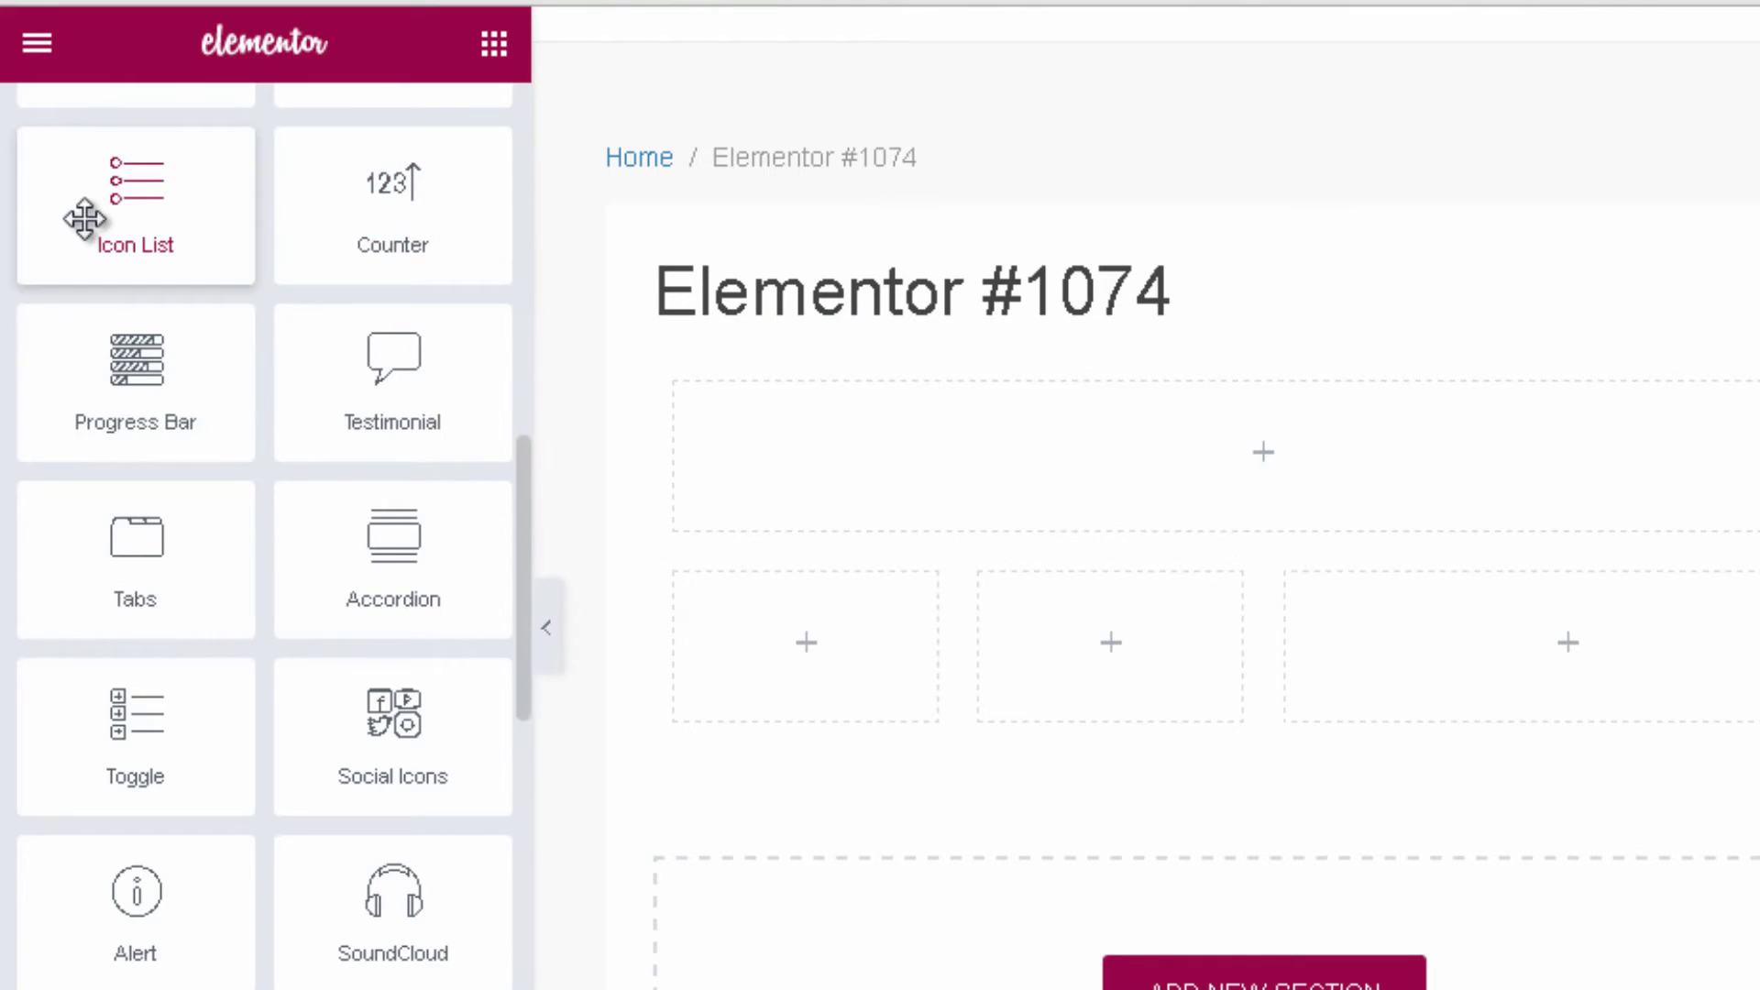
pyautogui.scroll(4, 86, 220)
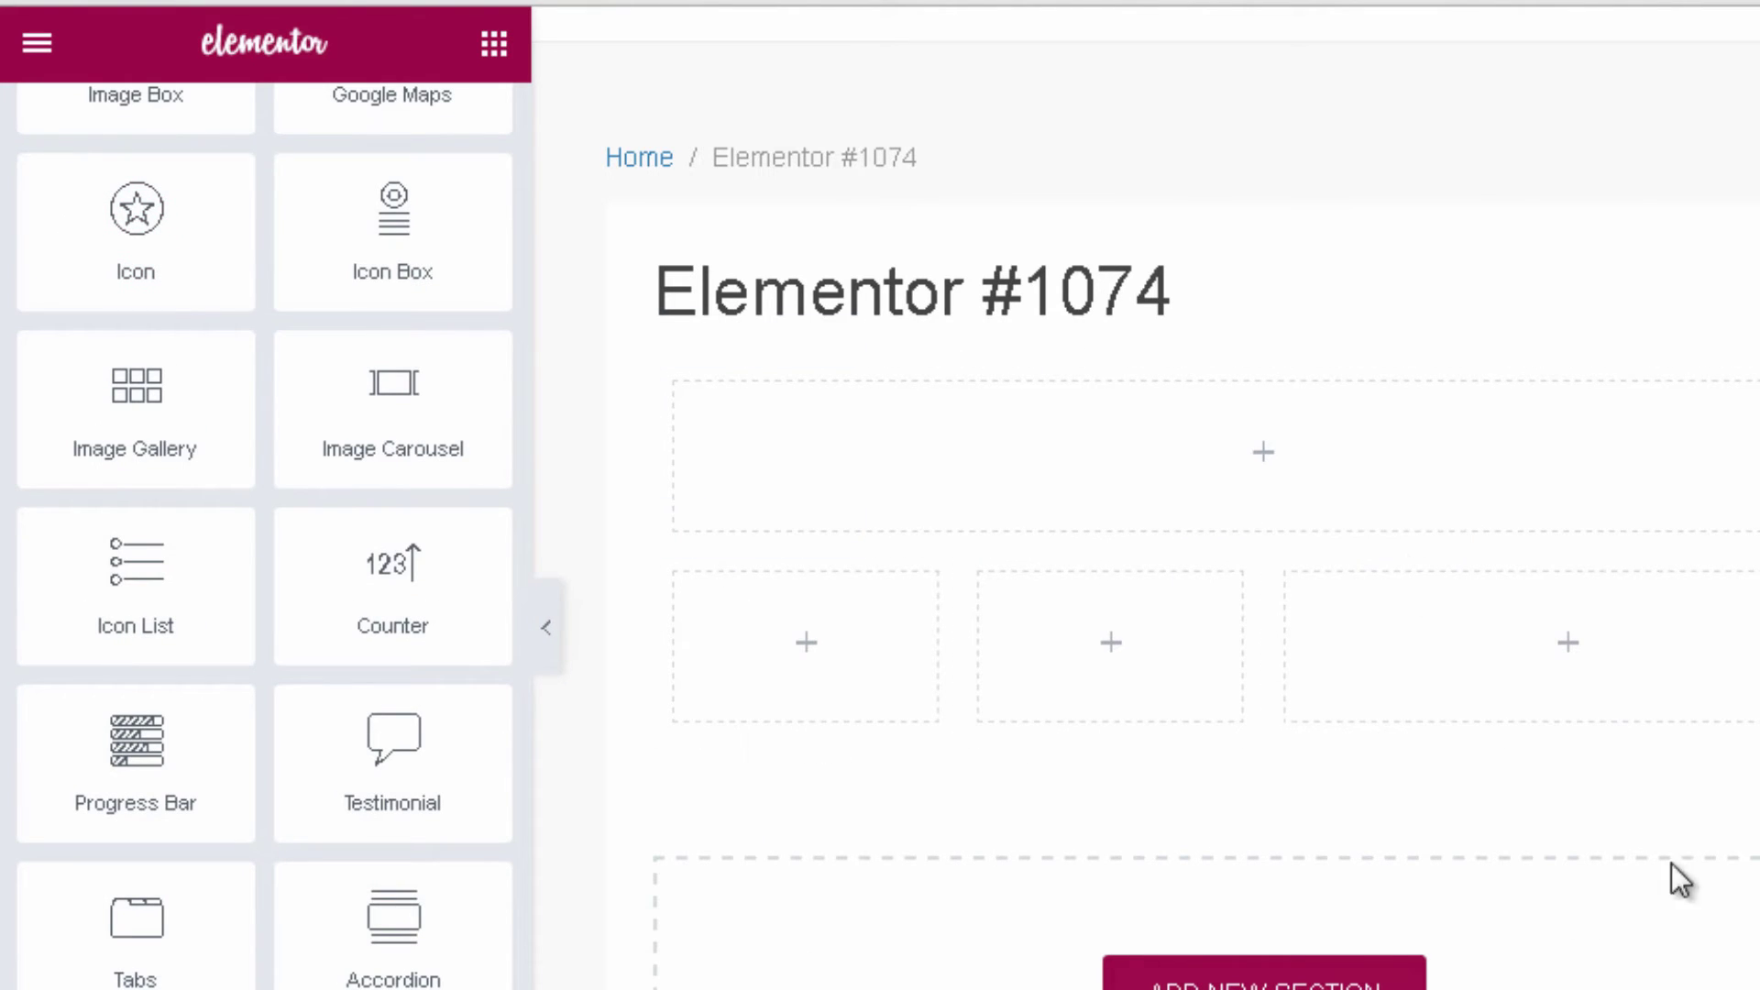
pyautogui.scroll(11, 315, 205)
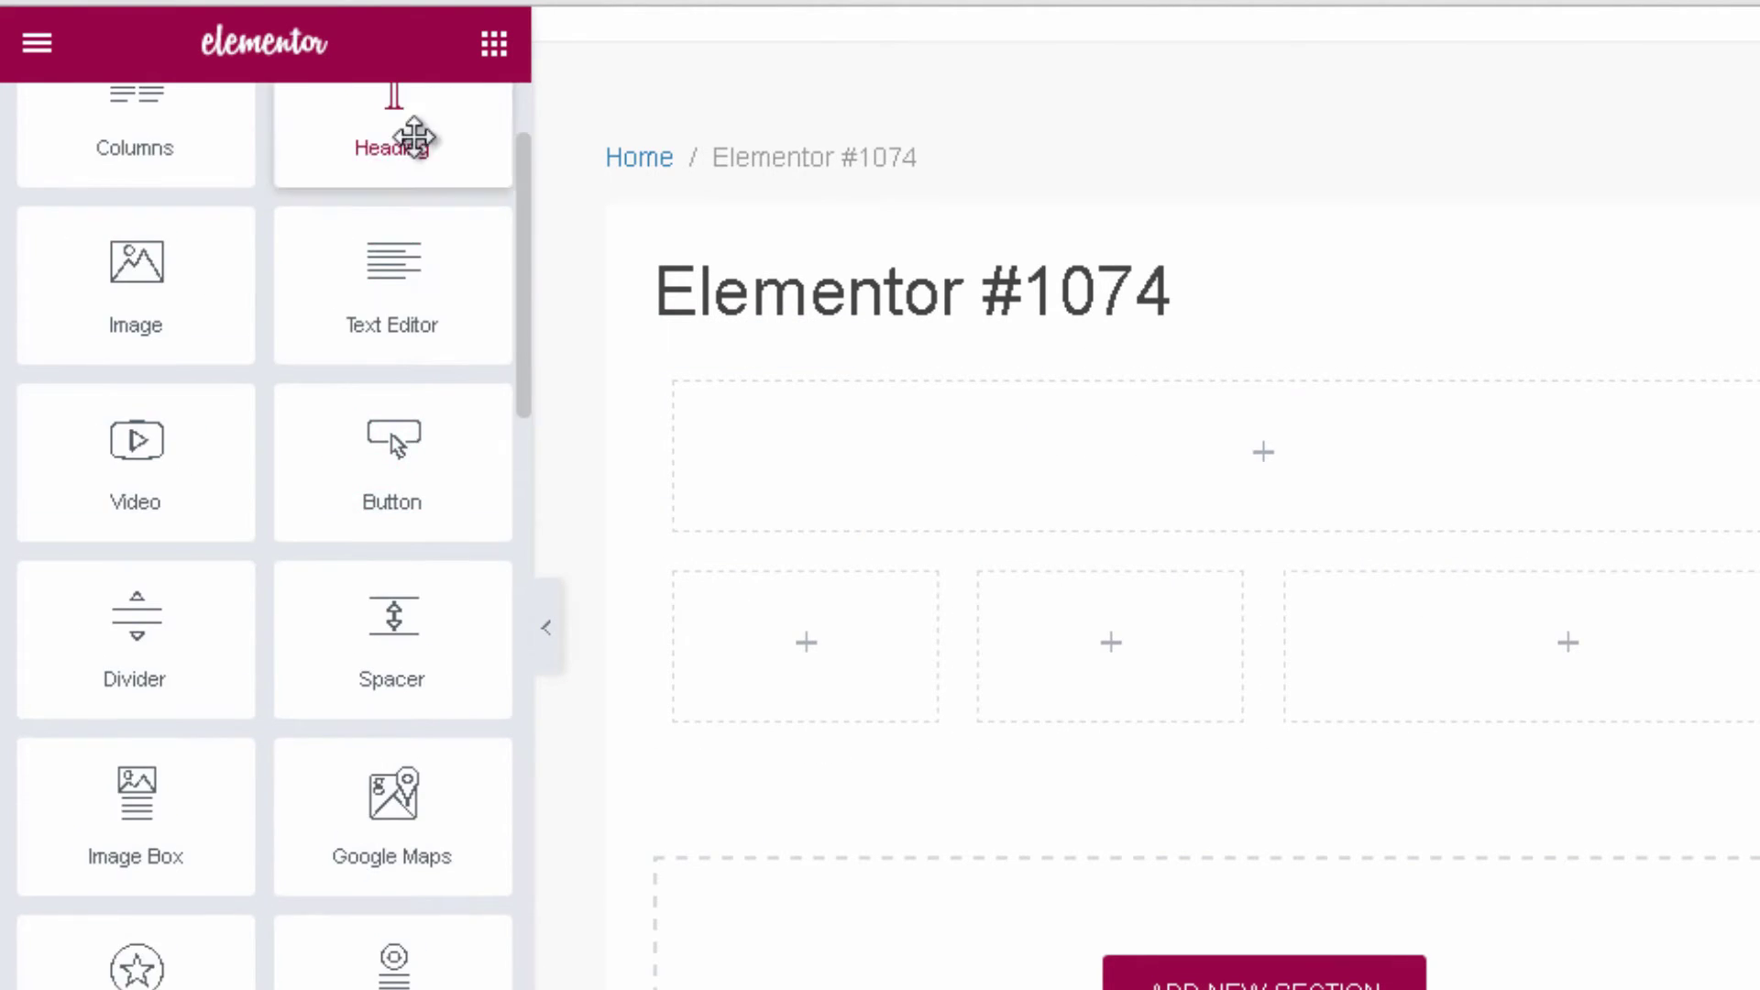
pyautogui.scroll(-6, 256, 197)
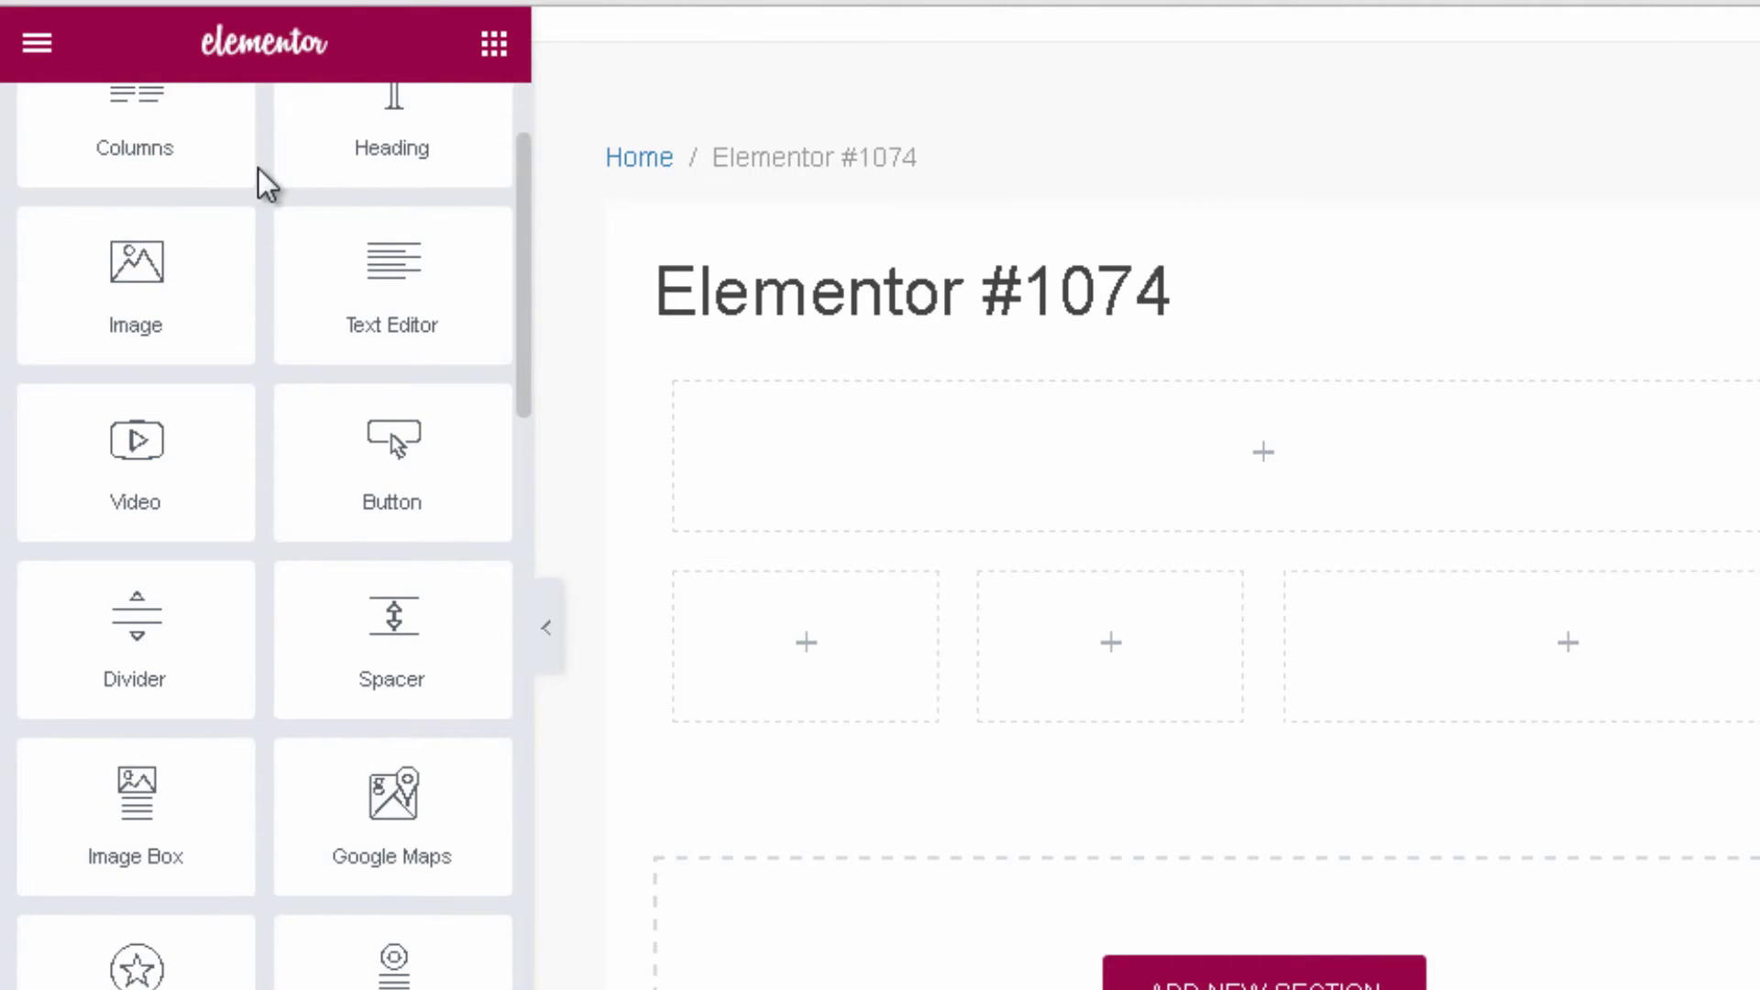
pyautogui.scroll(-8, 303, 240)
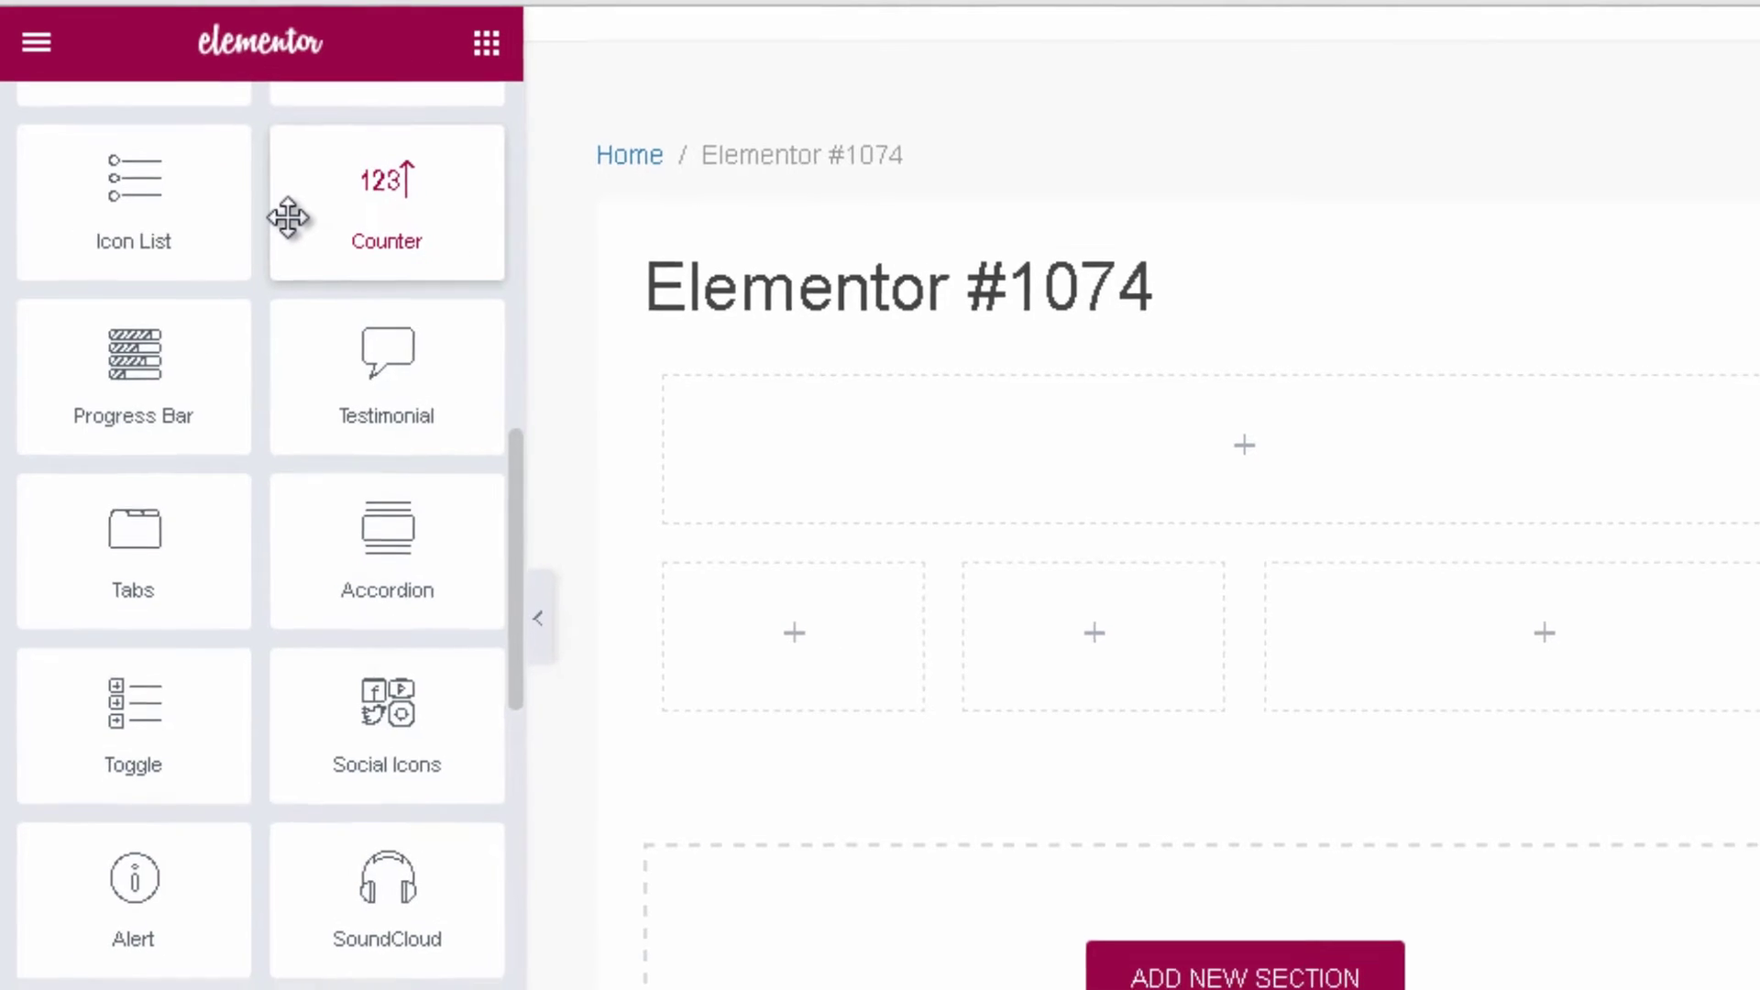
pyautogui.scroll(-2, 268, 192)
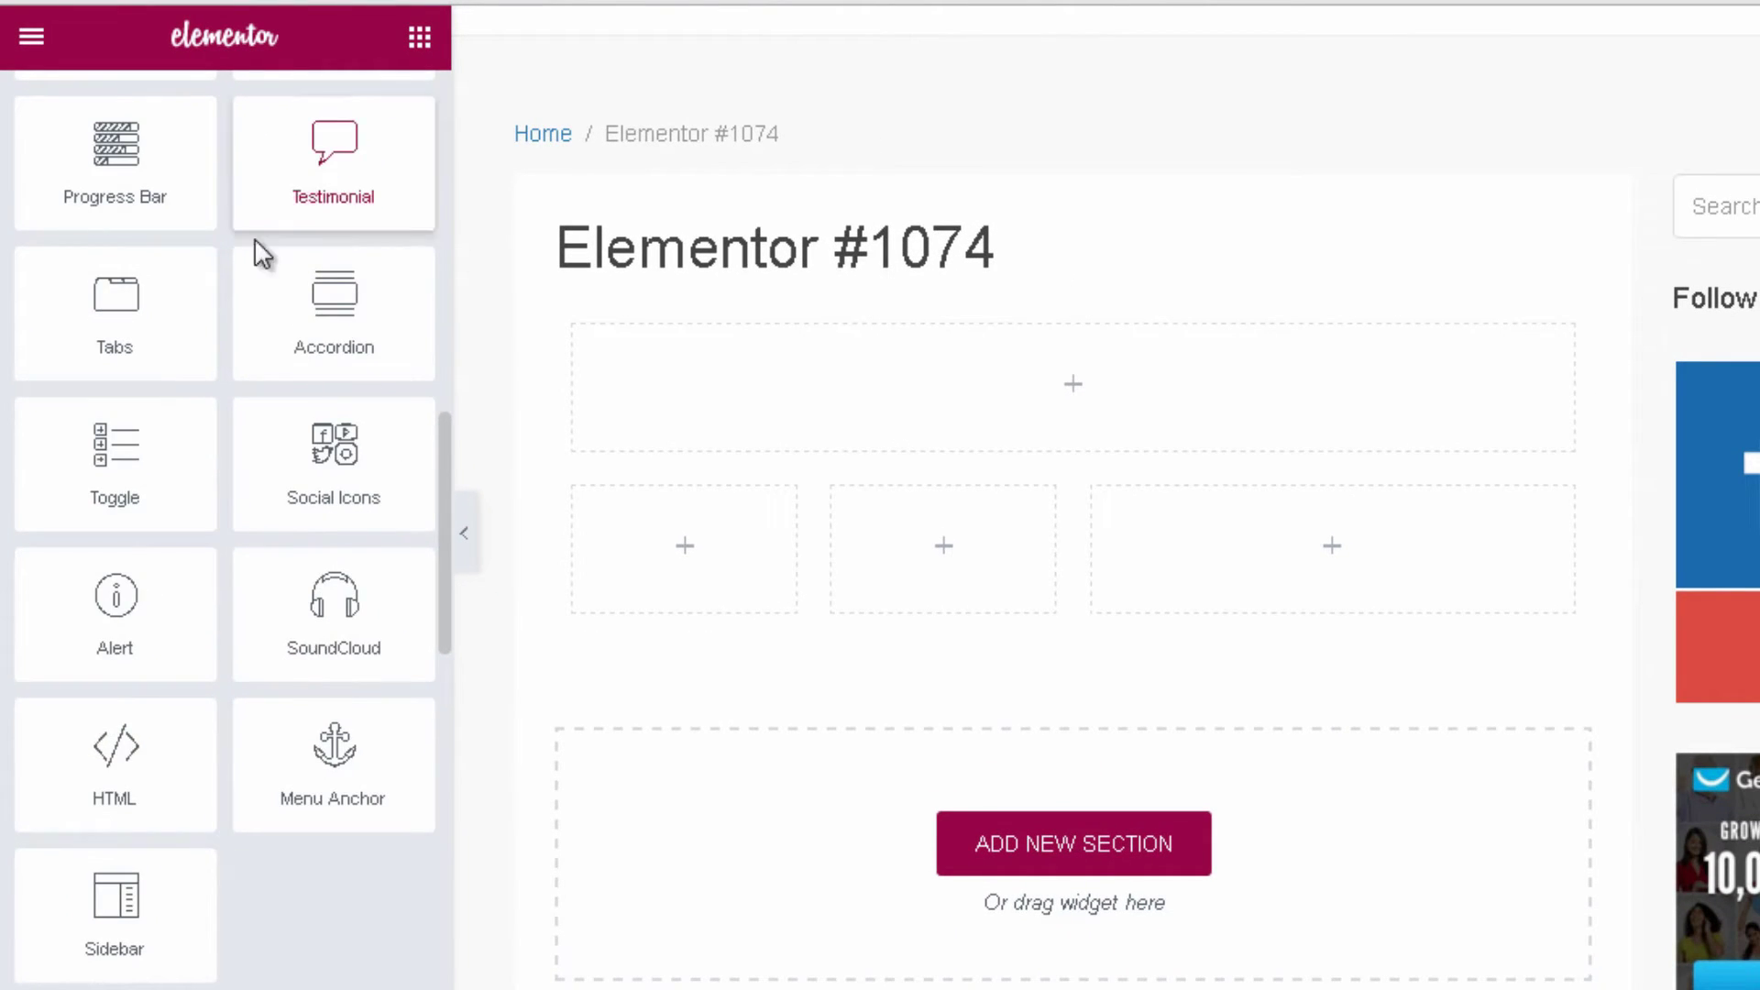
pyautogui.scroll(-3, 266, 245)
pyautogui.scroll(3, 188, 275)
pyautogui.scroll(10, 196, 275)
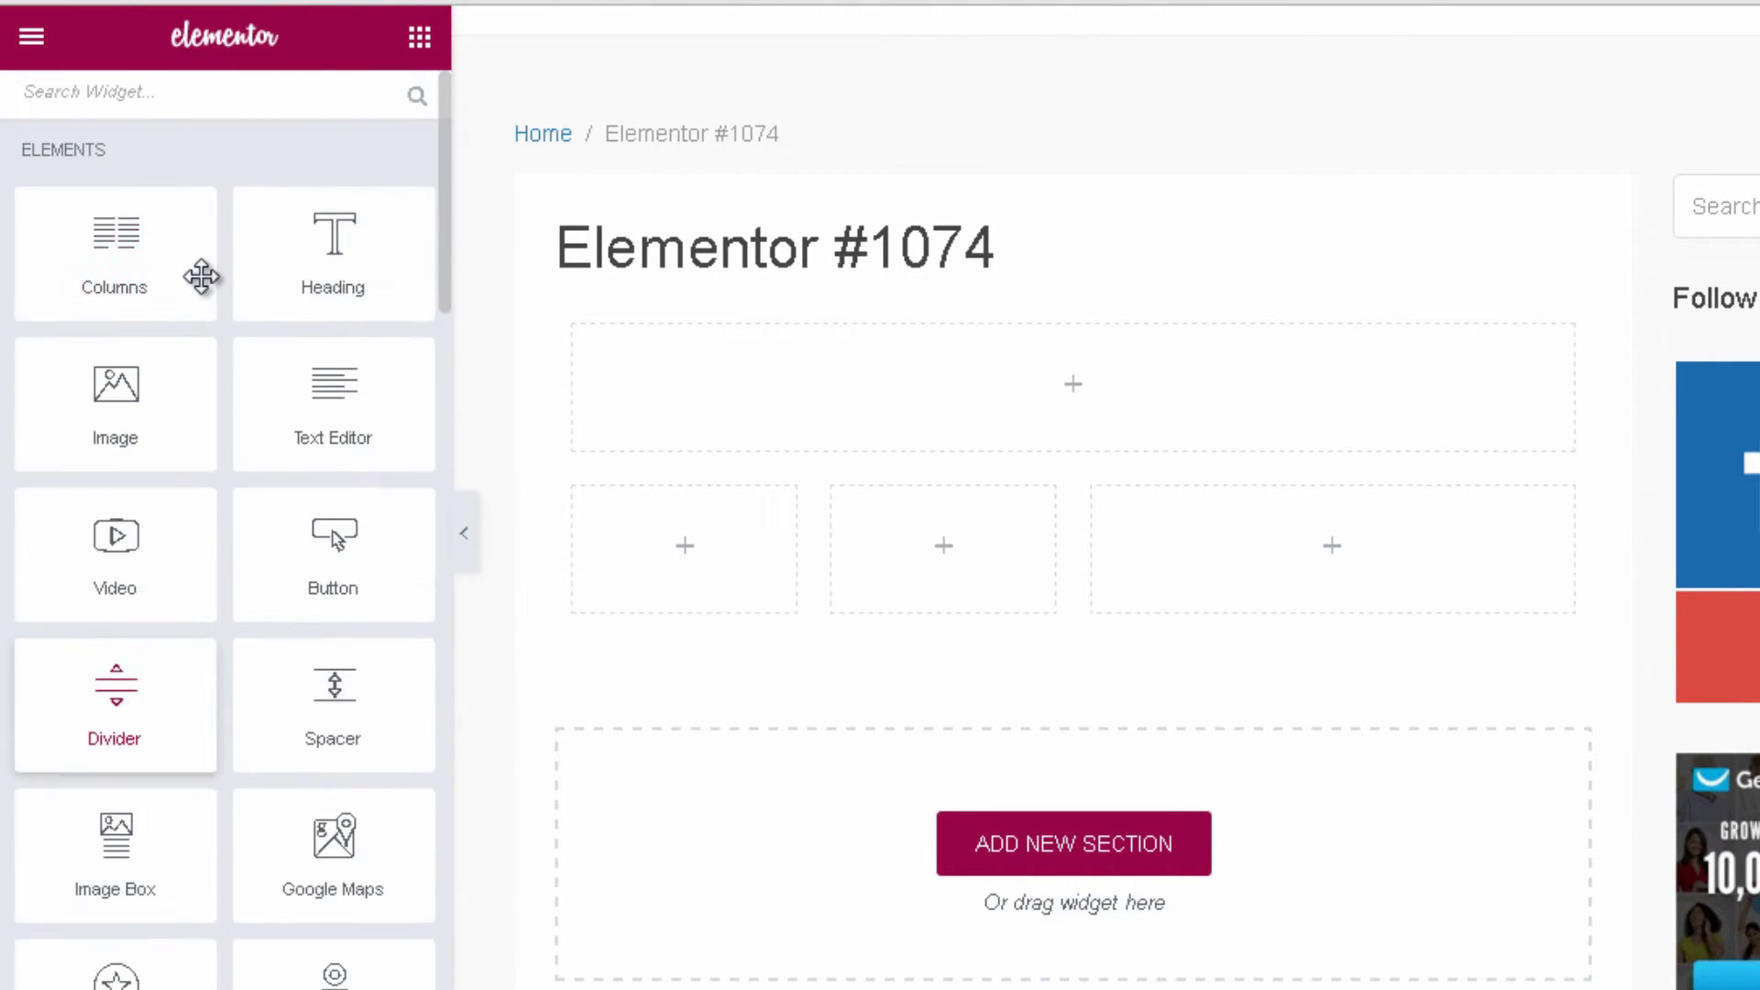
pyautogui.scroll(-2, 248, 234)
pyautogui.scroll(2, 312, 216)
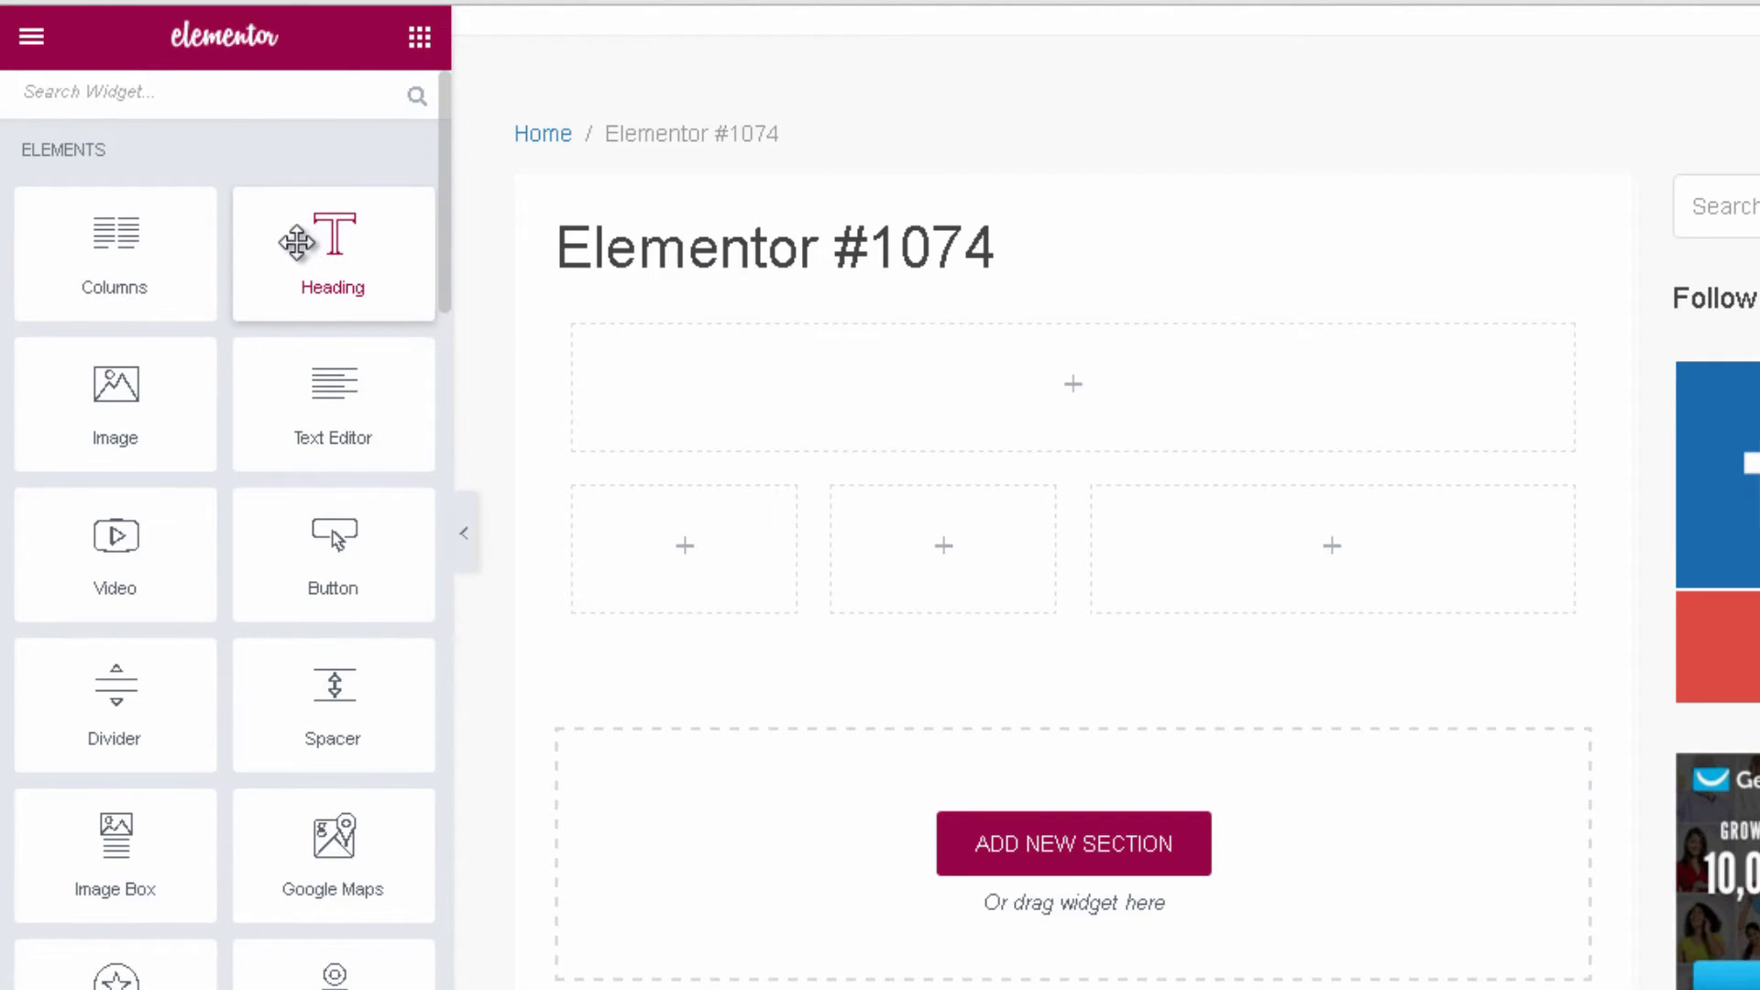
# Drop a Heading widget into the top section and title it 'How to Make Money Online'.
pyautogui.moveTo(305, 265); pyautogui.dragTo(1188, 367)
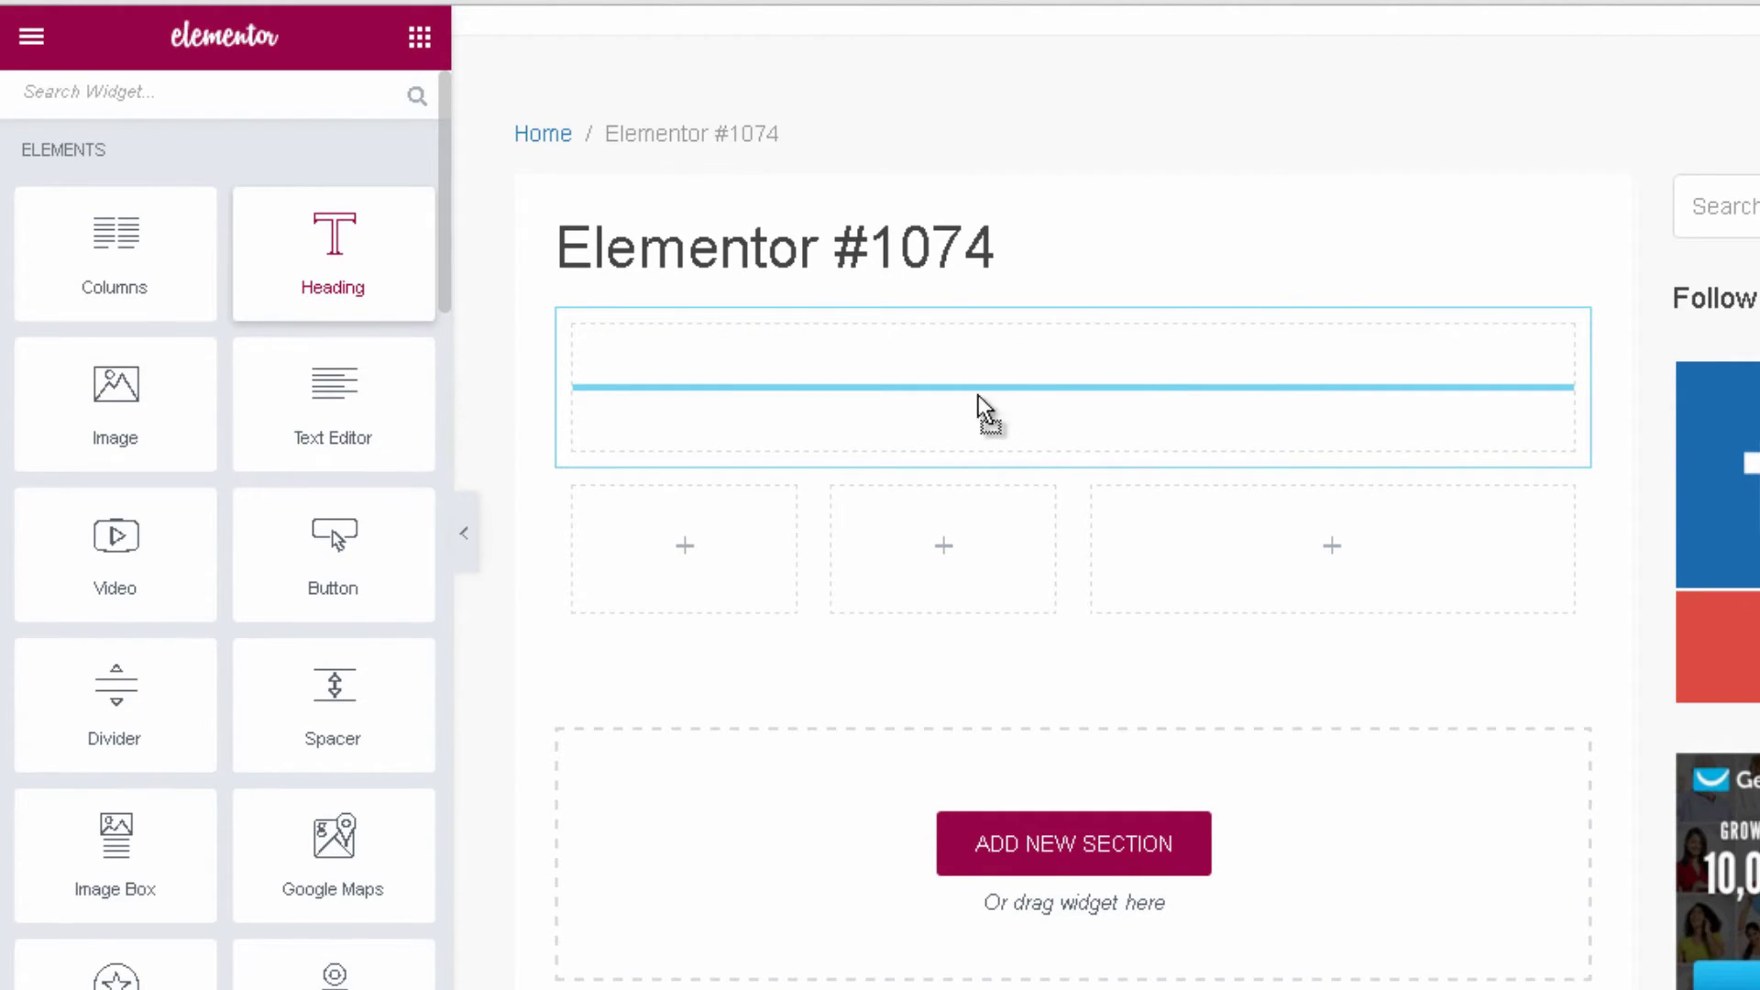
pyautogui.moveTo(962, 396); pyautogui.dragTo(962, 396)
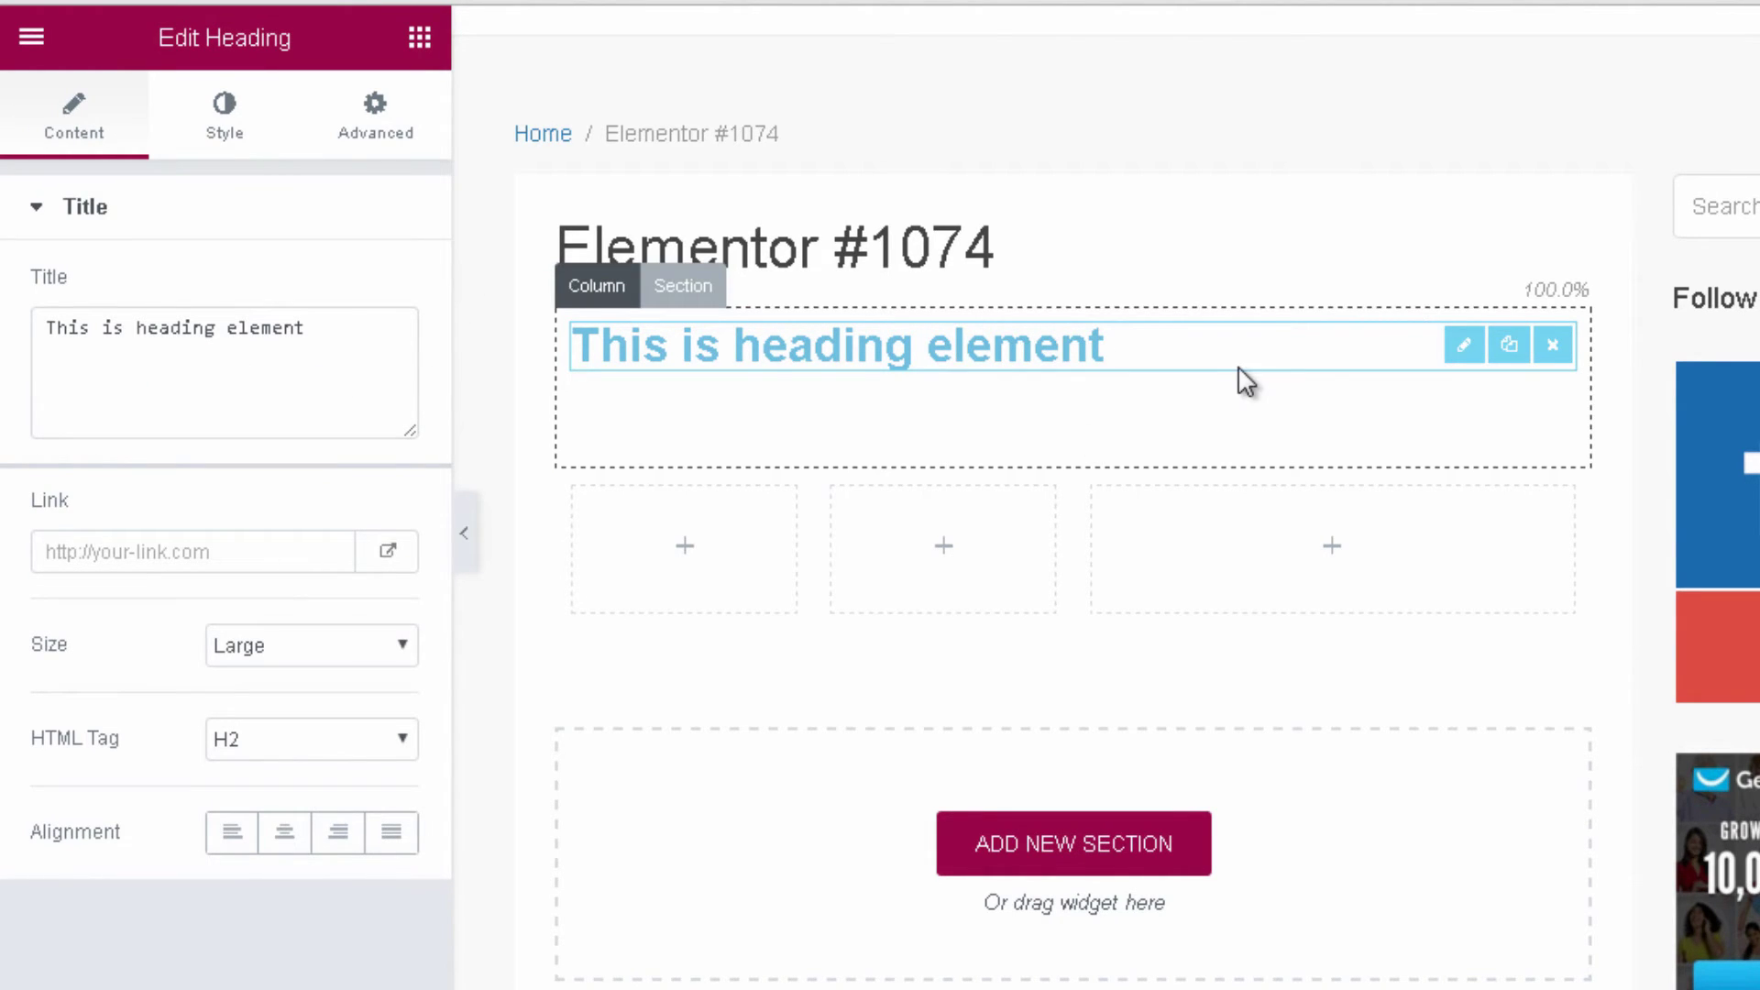
pyautogui.tripleClick(86, 328)
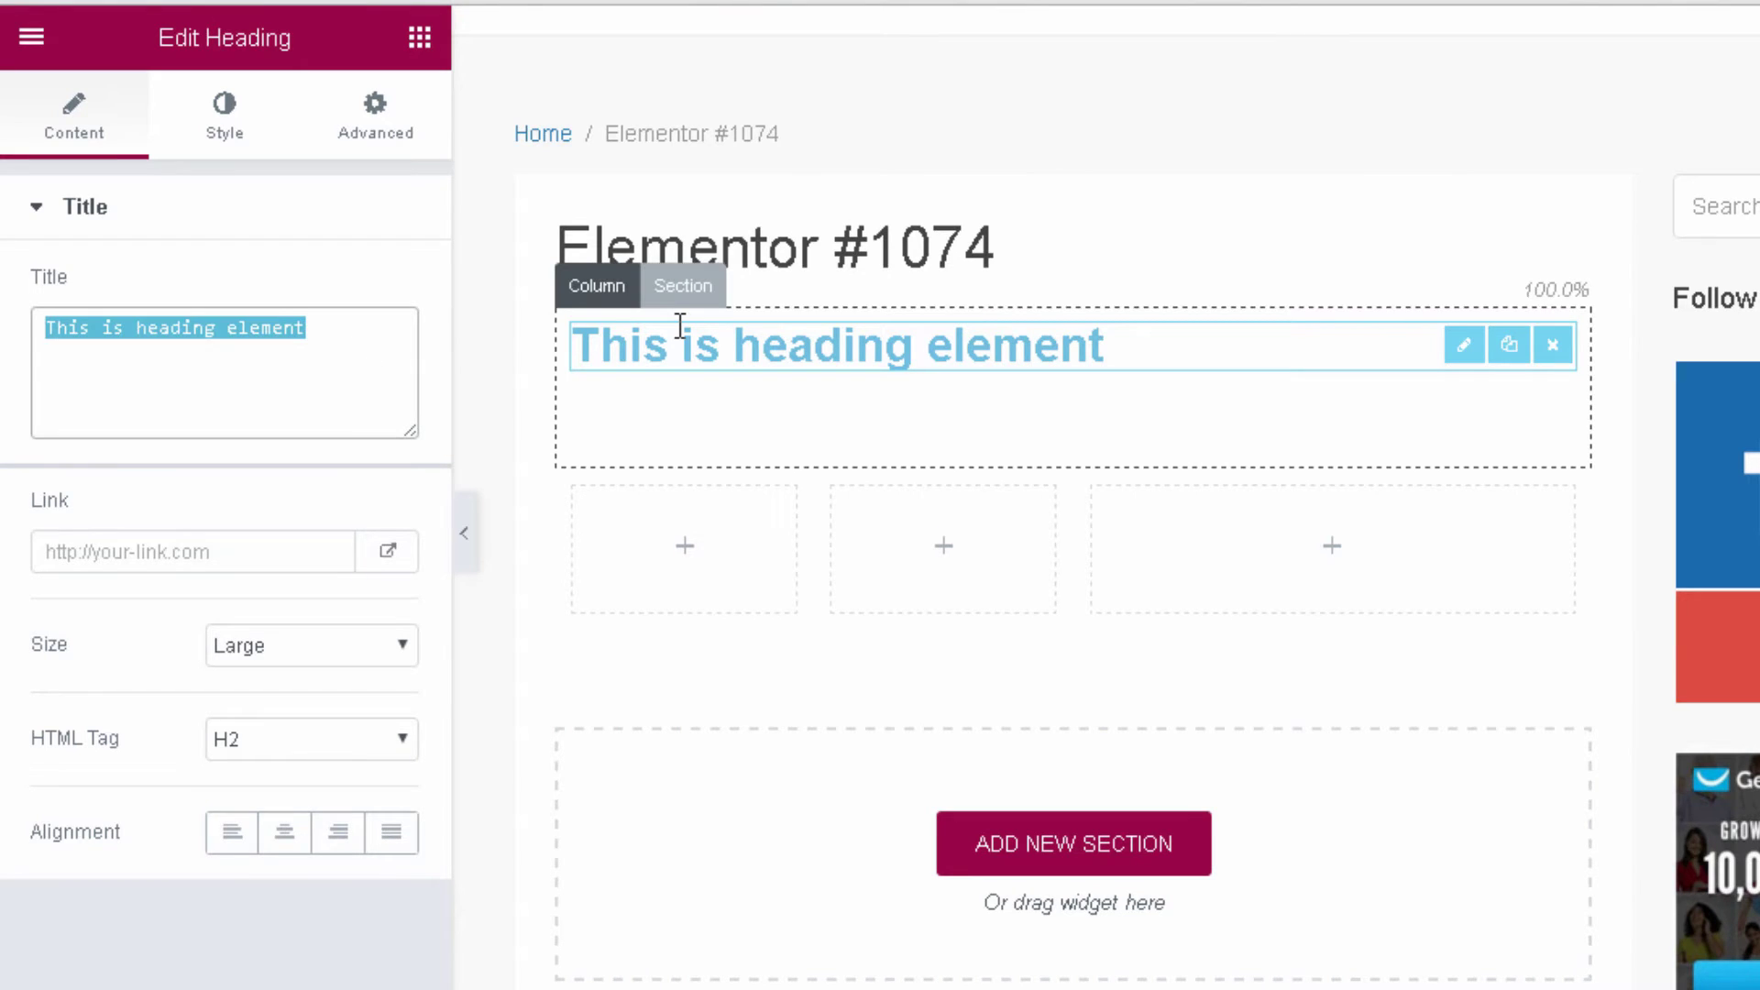
pyautogui.write('Hiw ti')
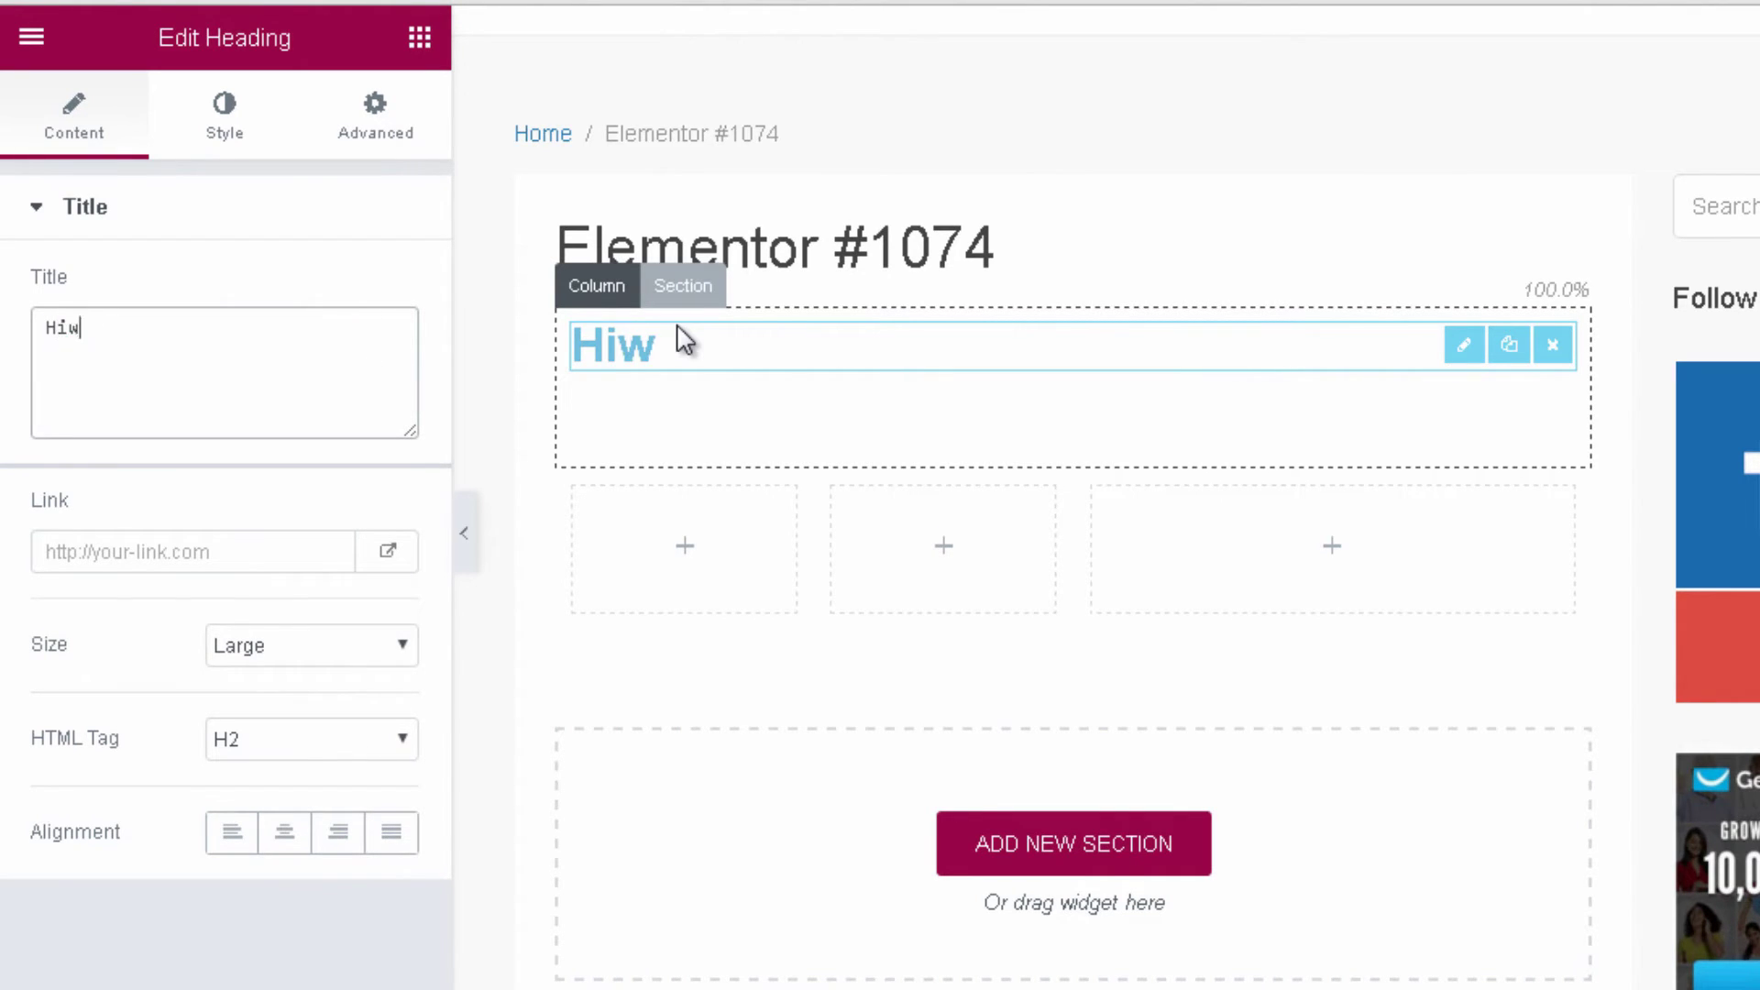
pyautogui.press('BackSpace')
pyautogui.press('BackSpace')
pyautogui.press('BackSpace')
pyautogui.press('BackSpace')
pyautogui.press('BackSpace')
pyautogui.press('BackSpace')
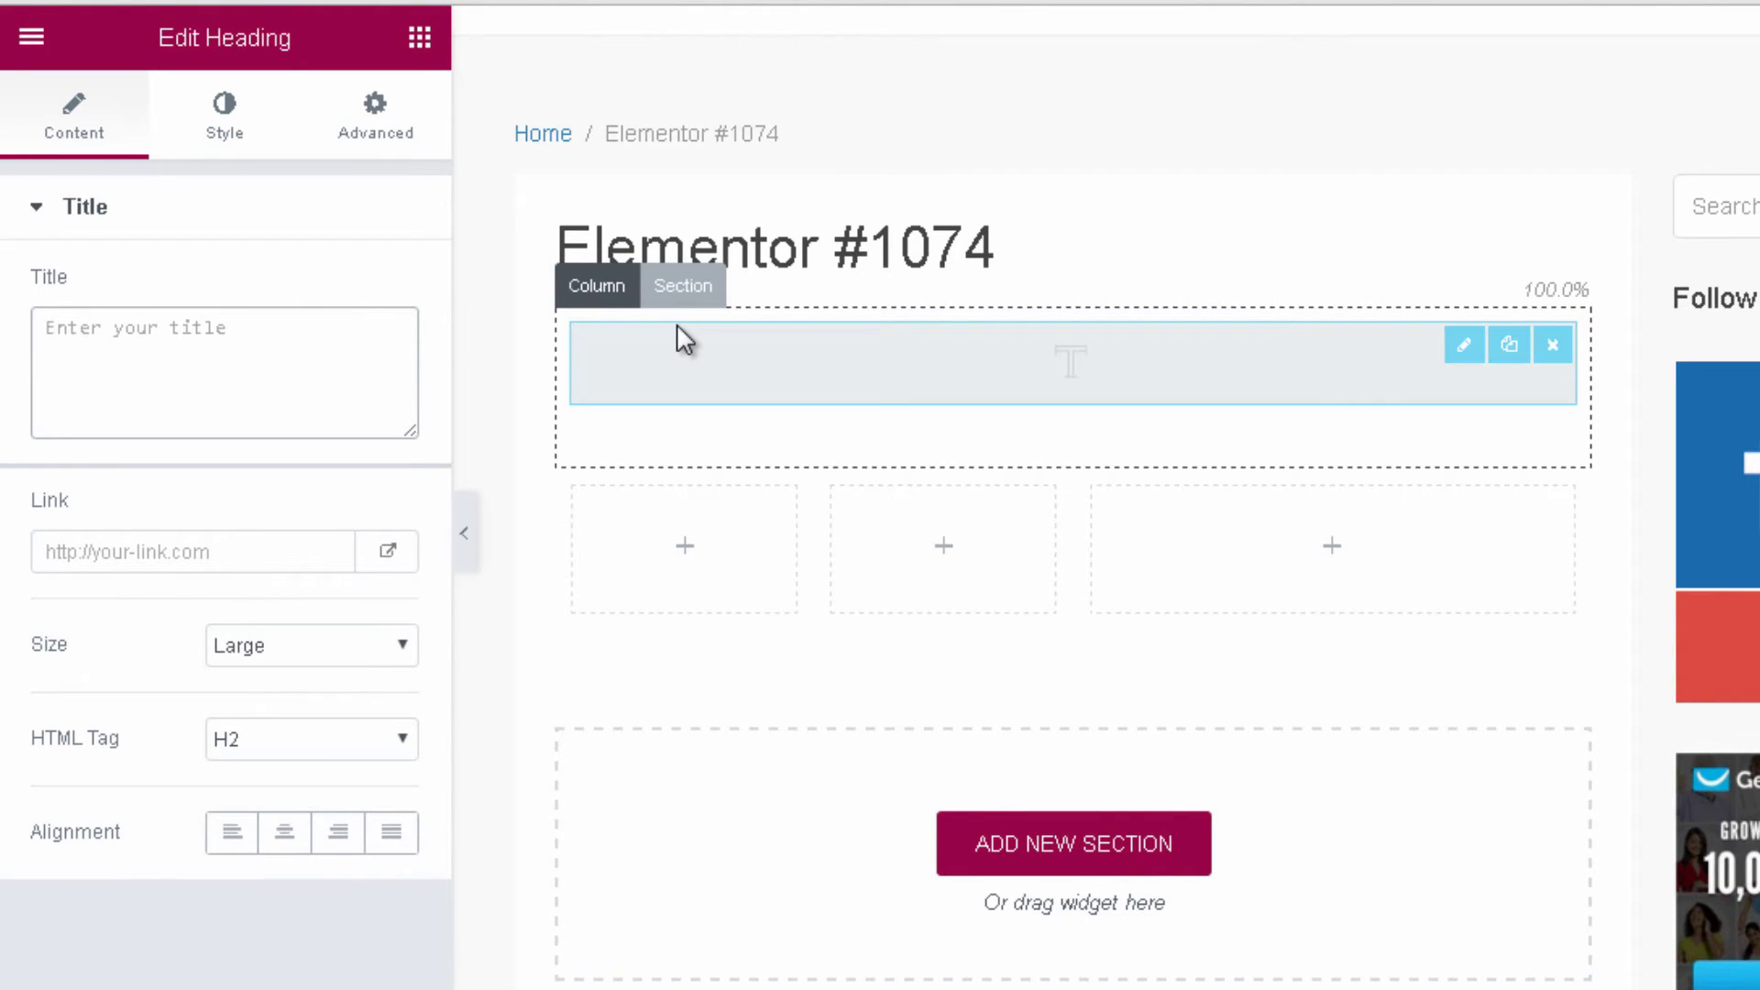
pyautogui.write('How to Make Money Online')
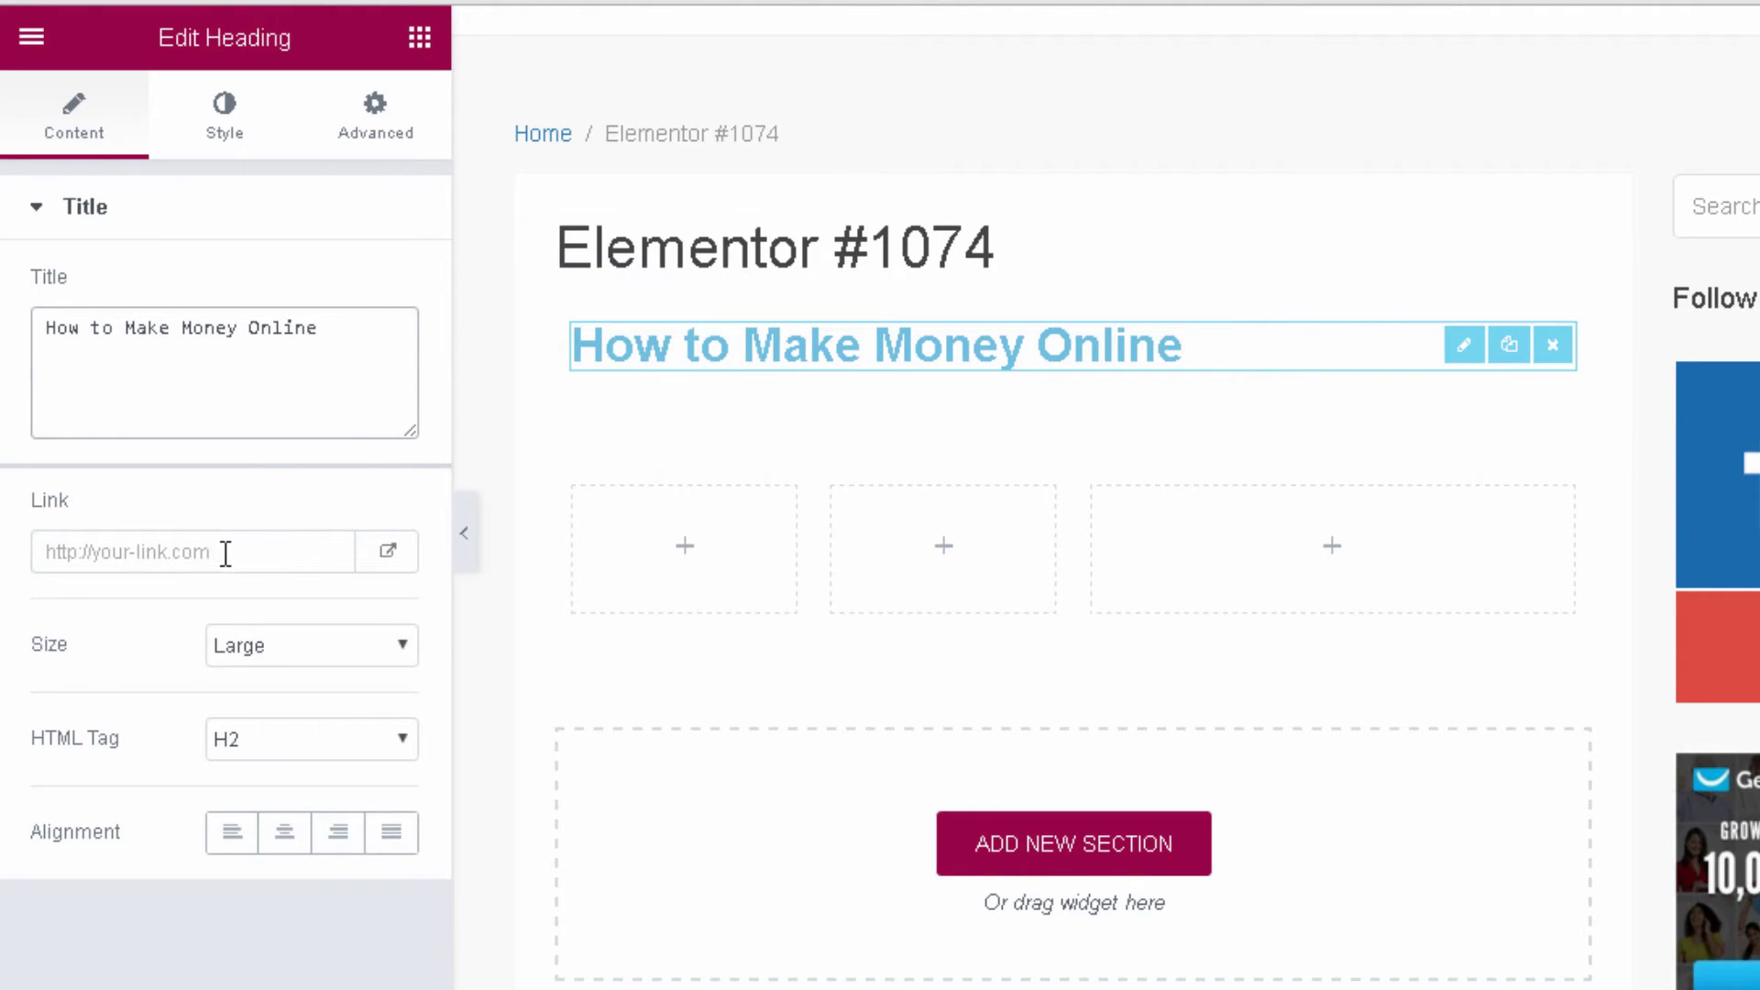
# Set the heading to size XL, HTML tag H1 and centre alignment.
pyautogui.click(80, 551)
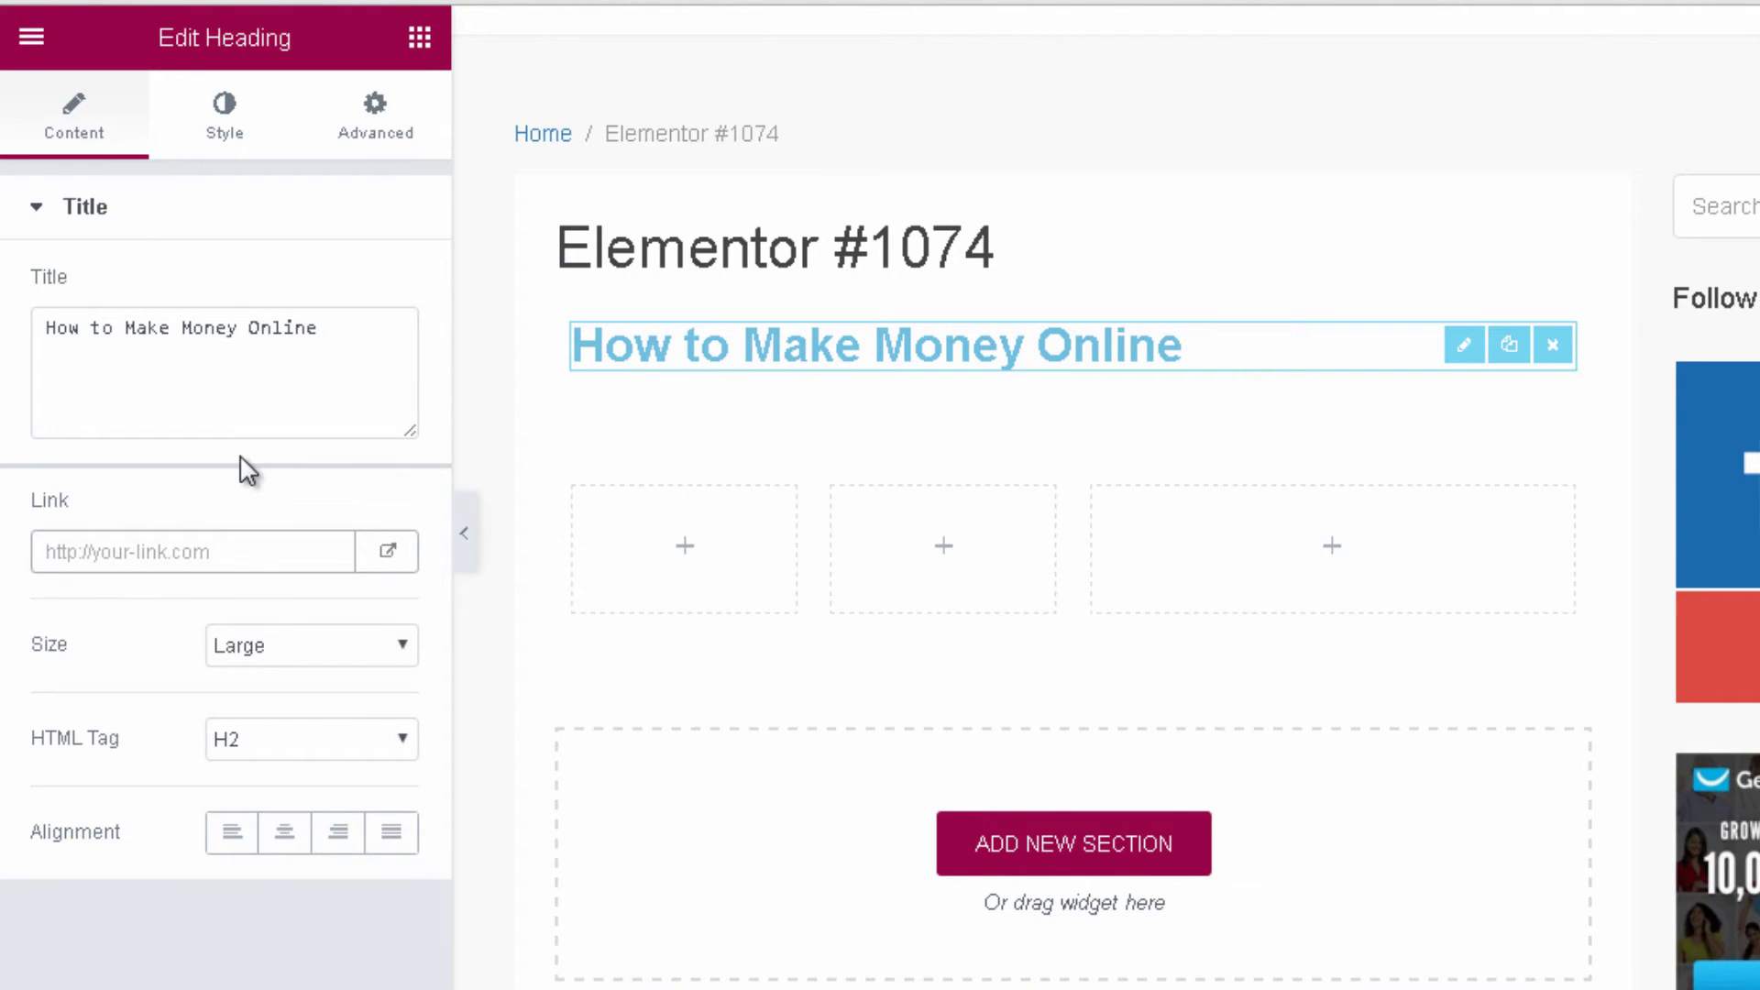
pyautogui.click(319, 652)
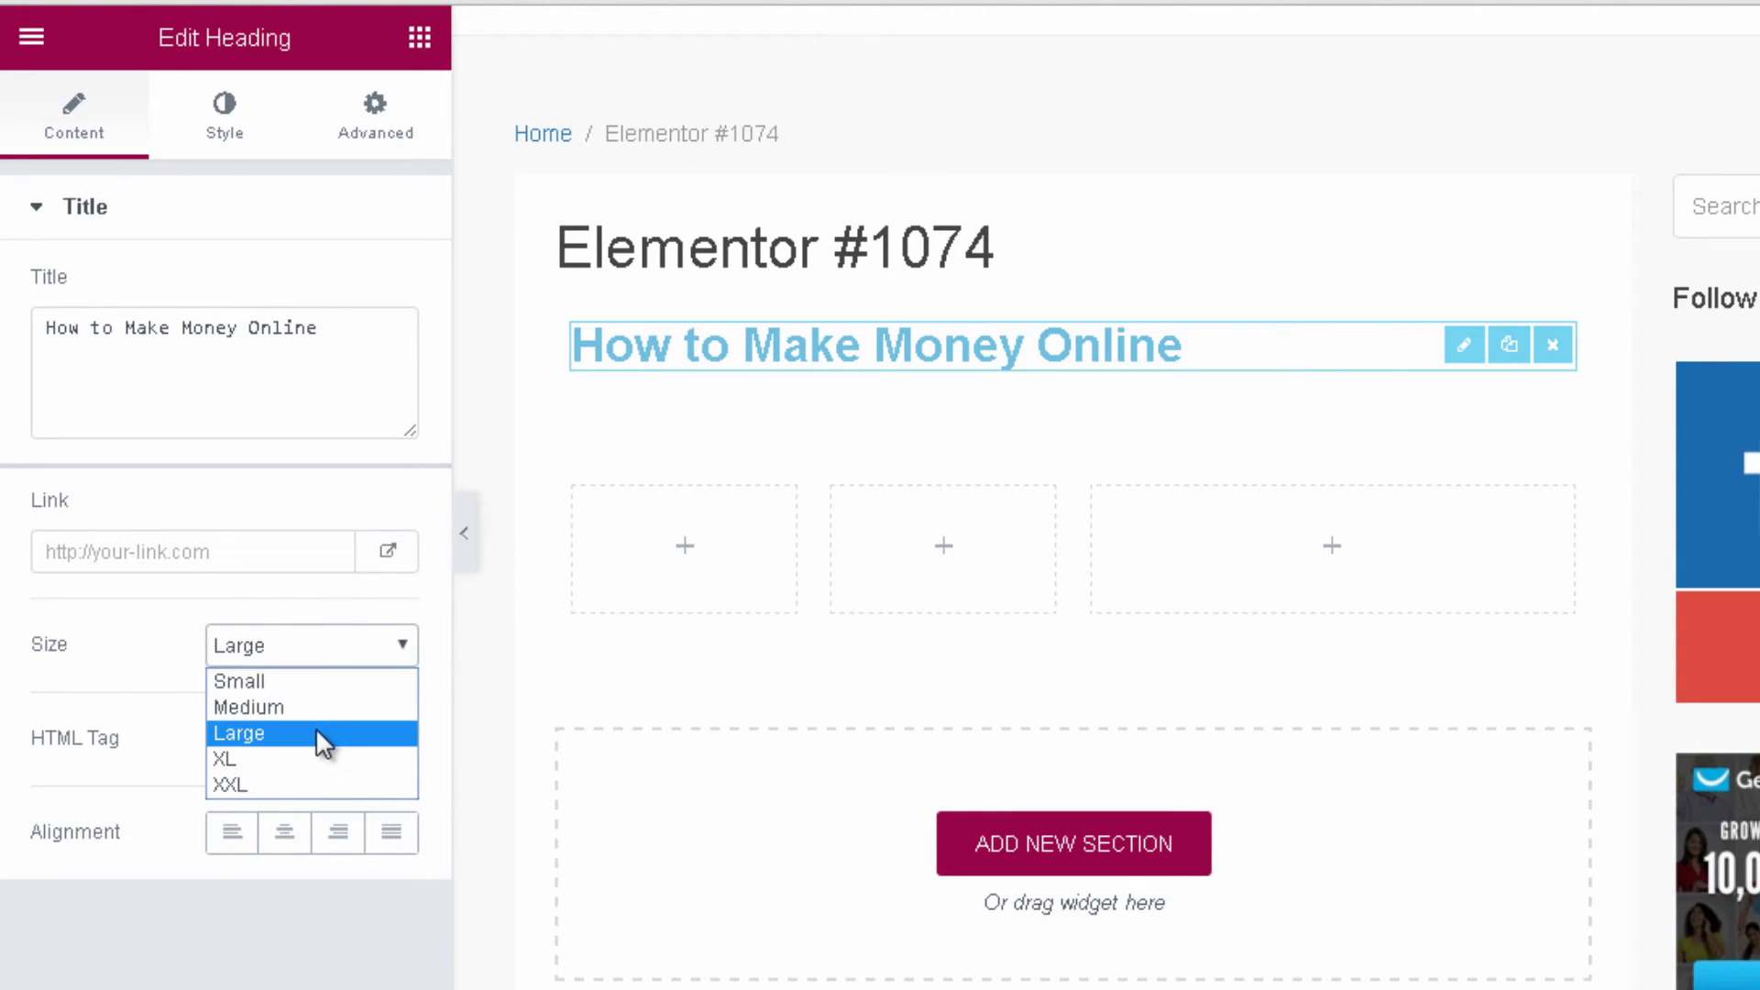
pyautogui.click(309, 757)
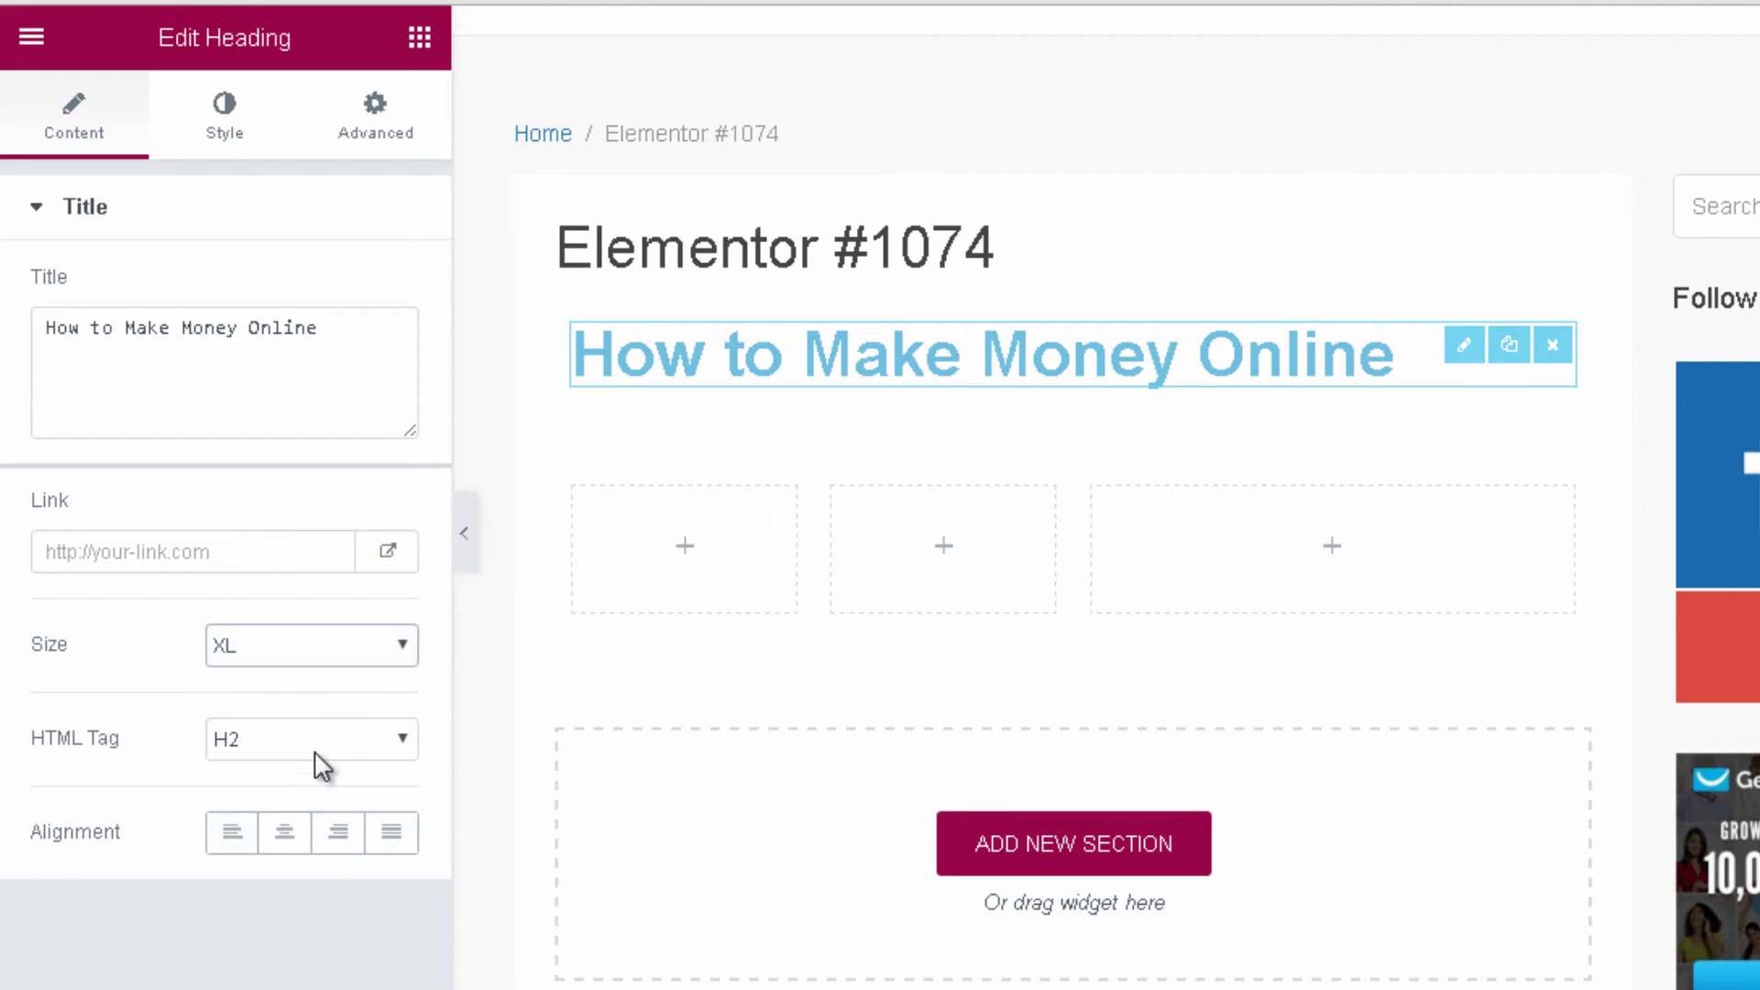
pyautogui.click(321, 763)
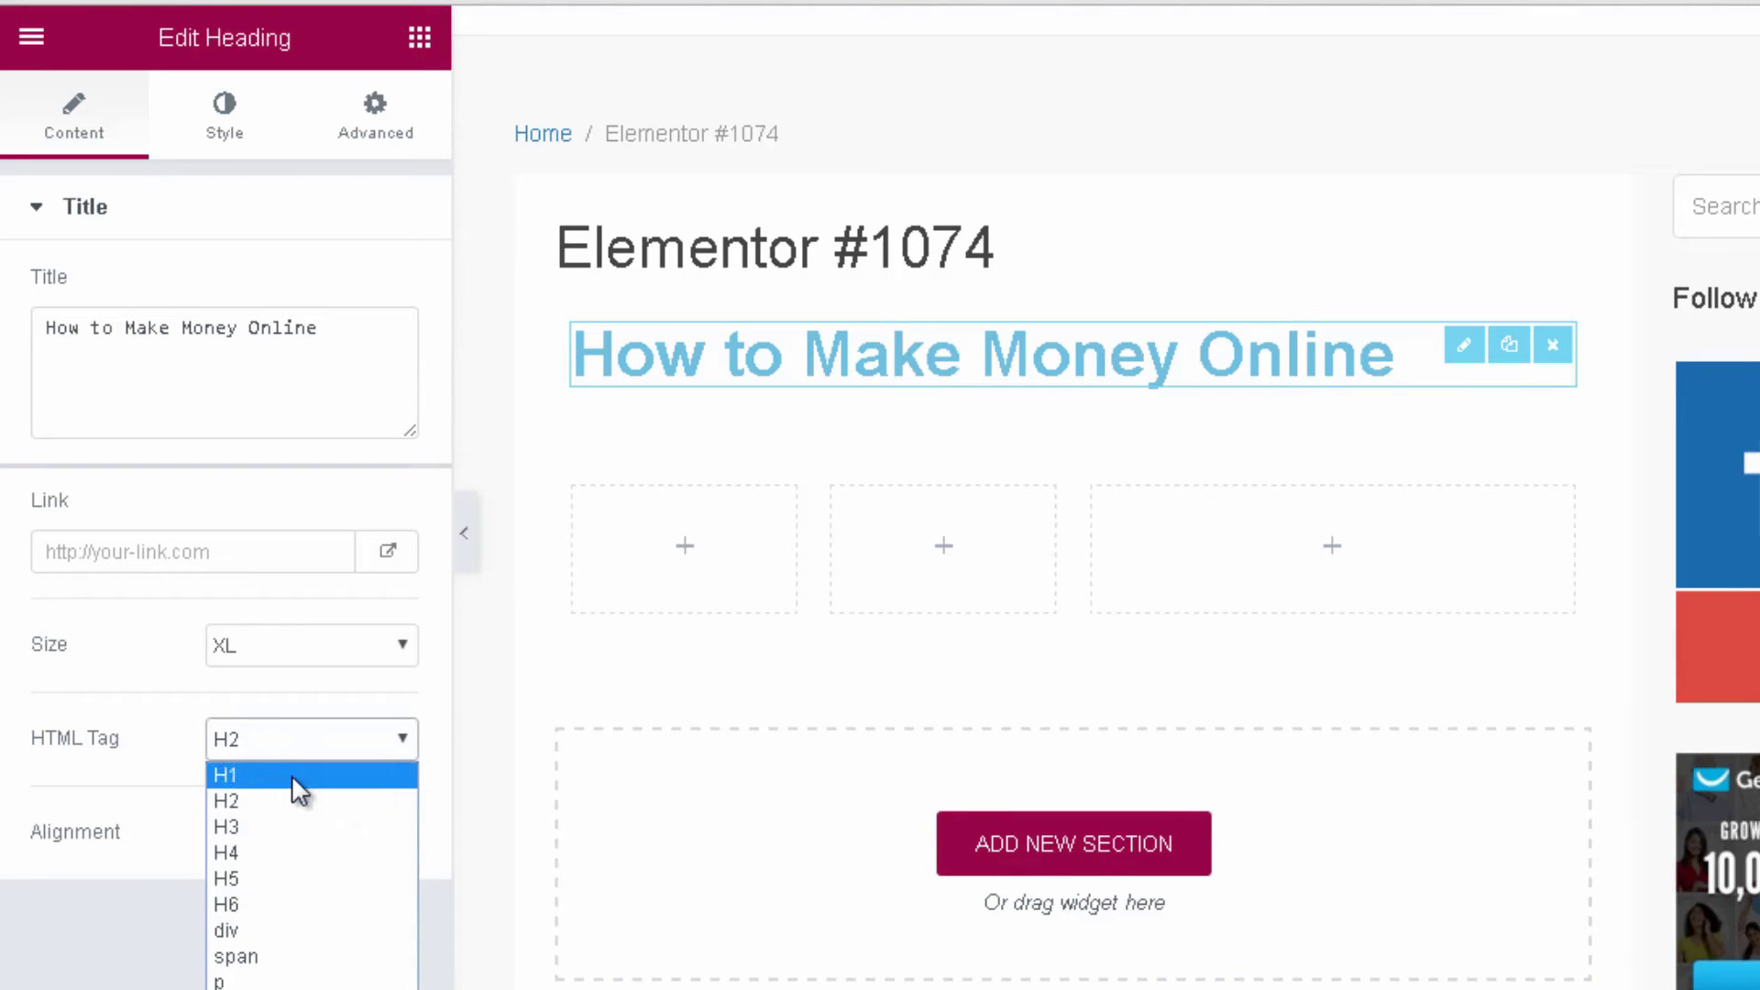
pyautogui.click(292, 774)
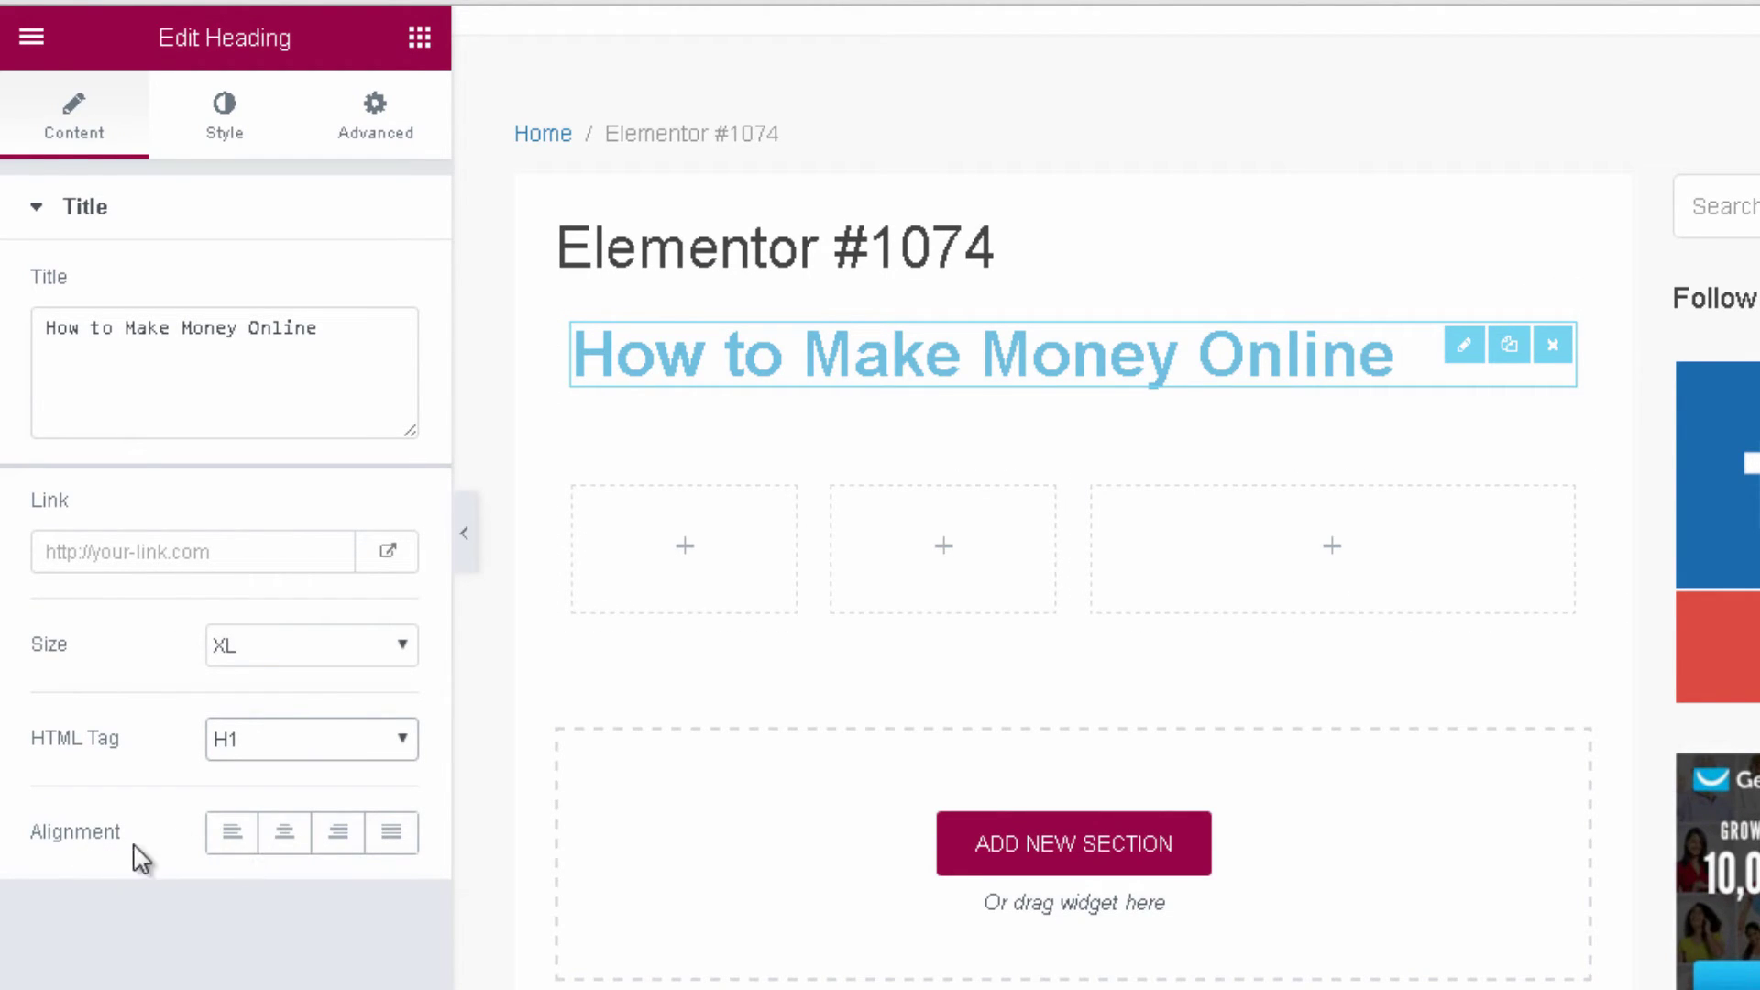
pyautogui.click(285, 836)
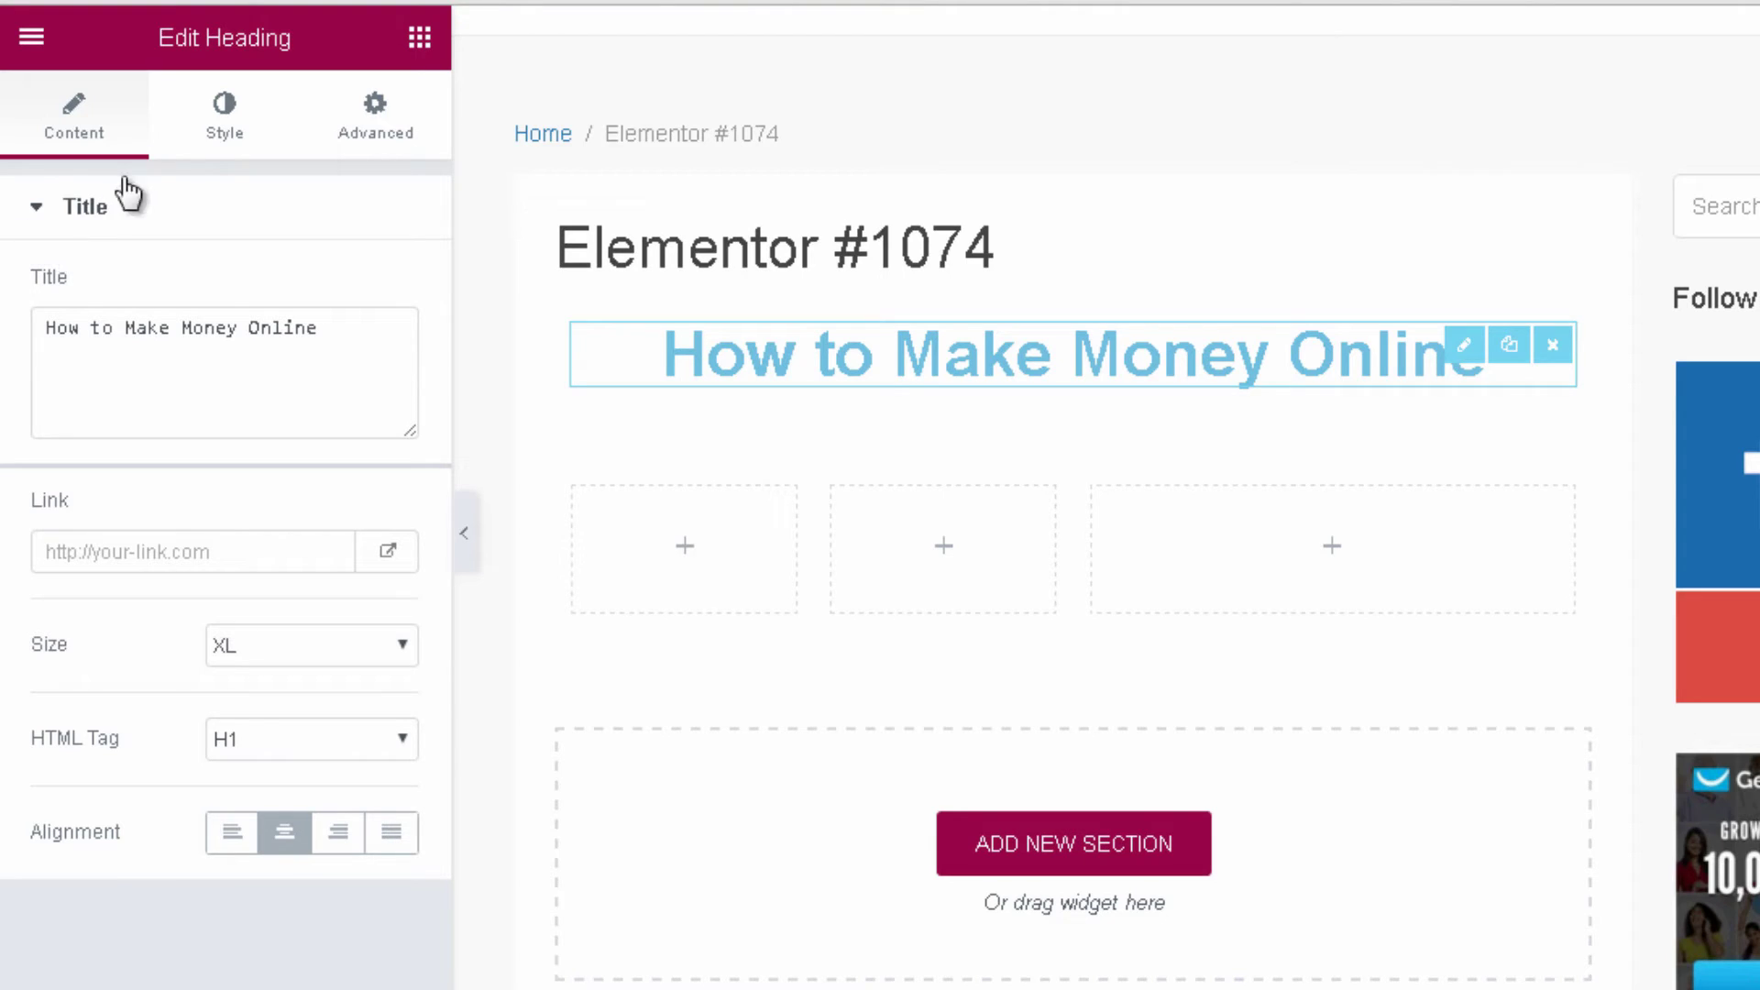
# Change the heading's text colour from light blue to red (#ff1616).
pyautogui.click(223, 133)
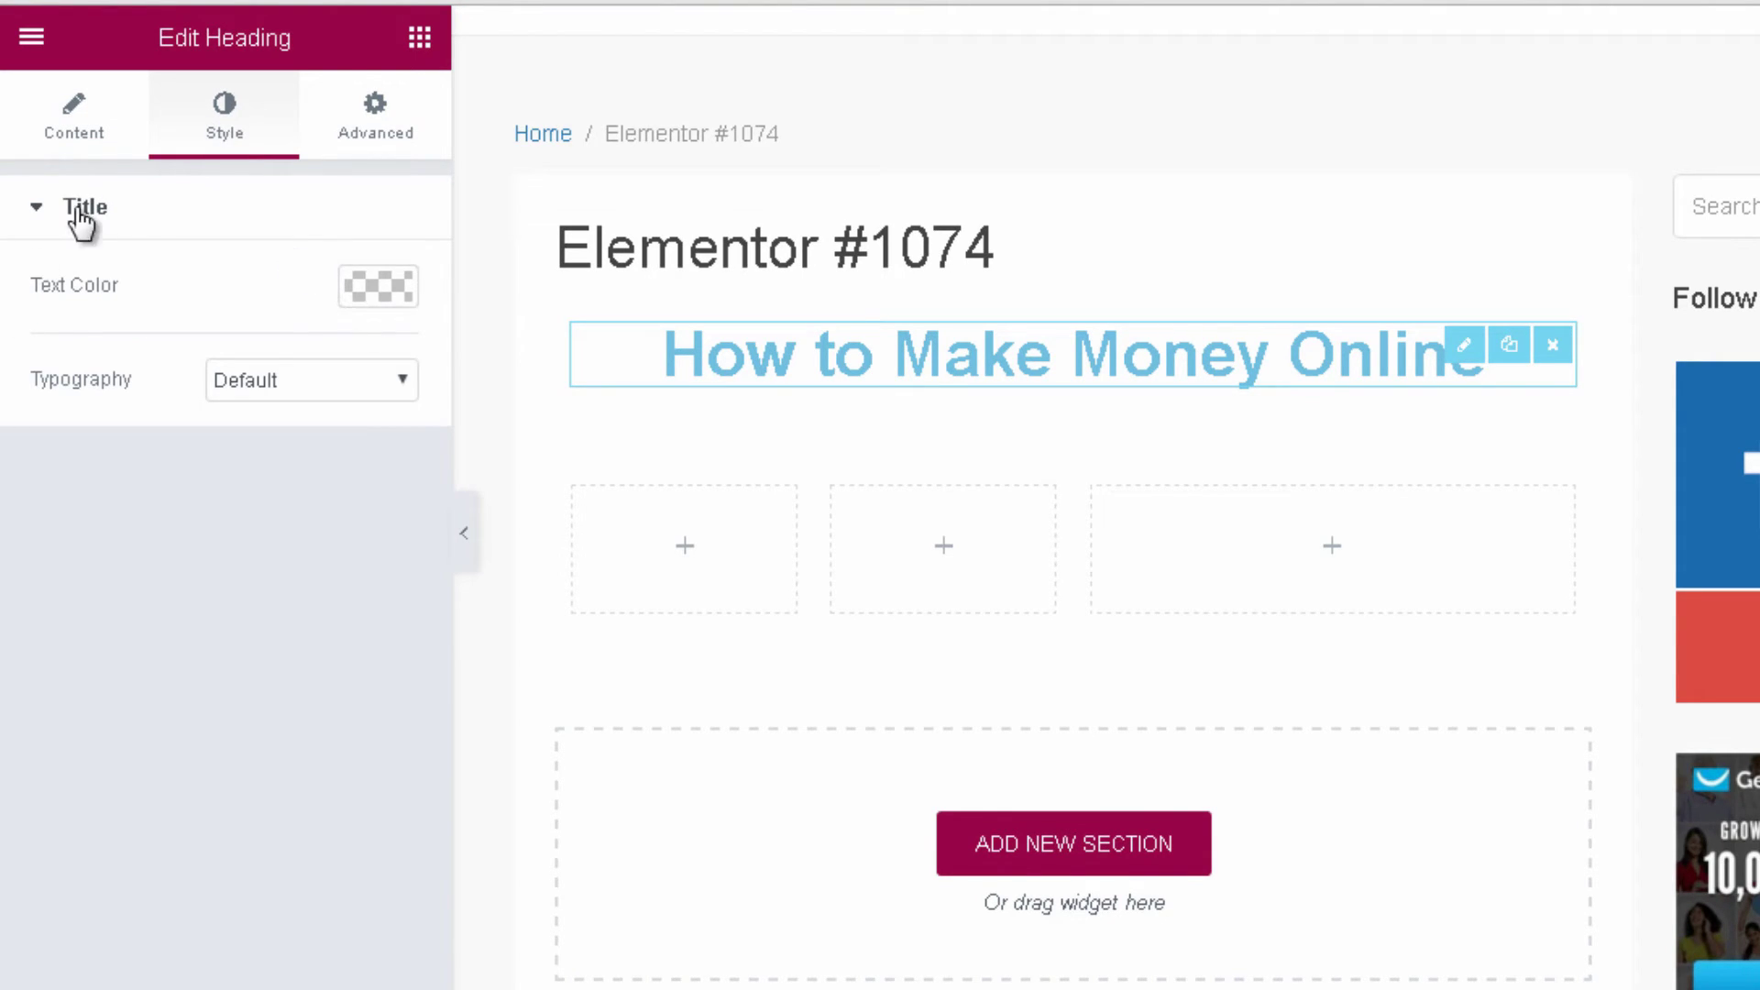
pyautogui.click(374, 290)
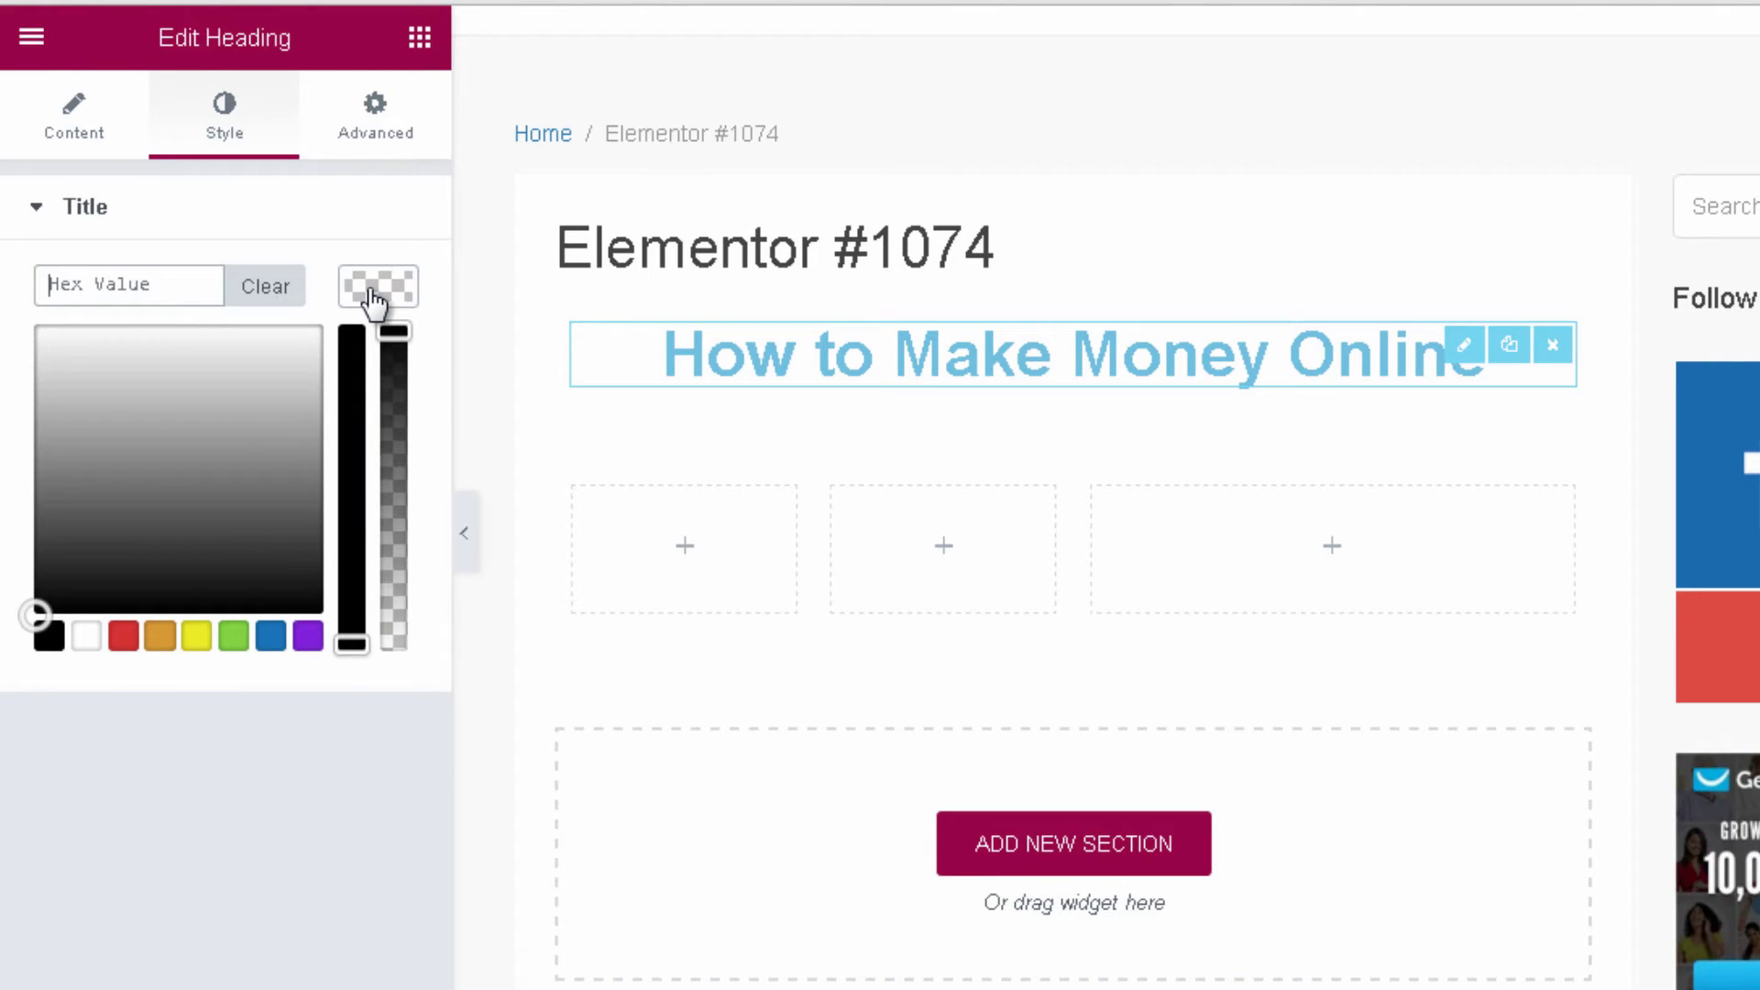
pyautogui.click(122, 639)
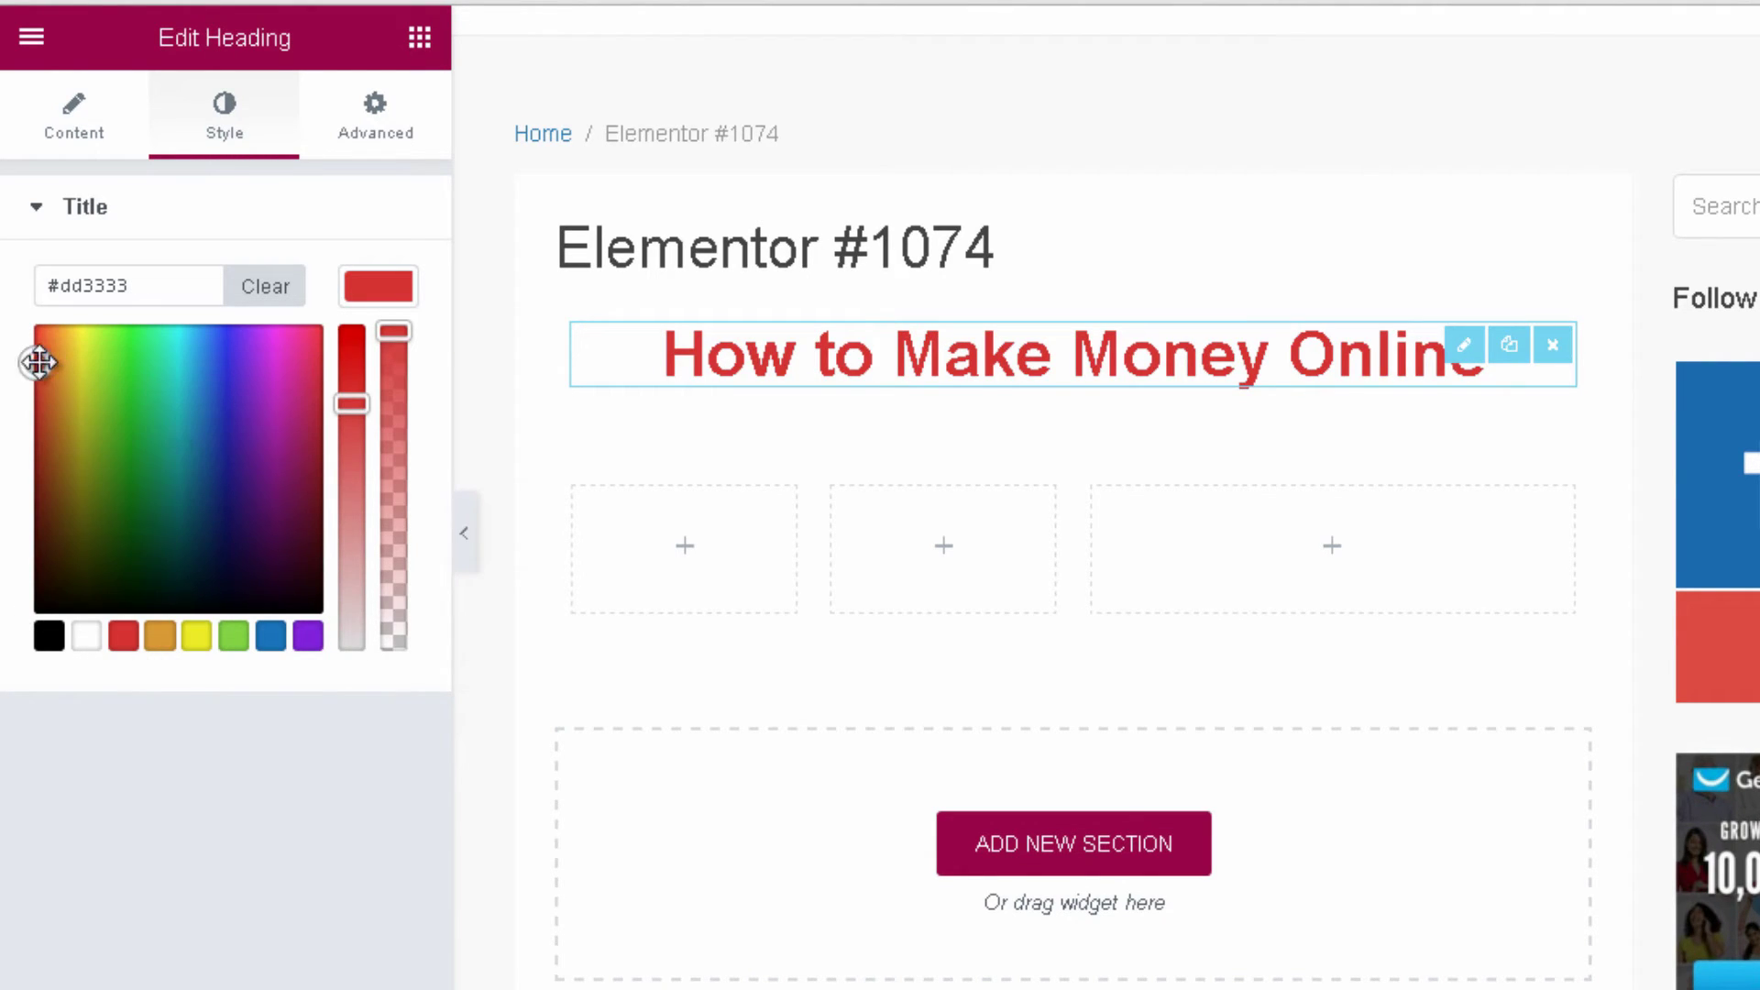
pyautogui.moveTo(35, 359)
pyautogui.mouseDown()
pyautogui.moveTo(106, 377)
pyautogui.moveTo(223, 467)
pyautogui.moveTo(270, 440)
pyautogui.moveTo(71, 432)
pyautogui.moveTo(43, 468)
pyautogui.moveTo(342, 491)
pyautogui.moveTo(221, 392)
pyautogui.moveTo(33, 323)
pyautogui.mouseUp()
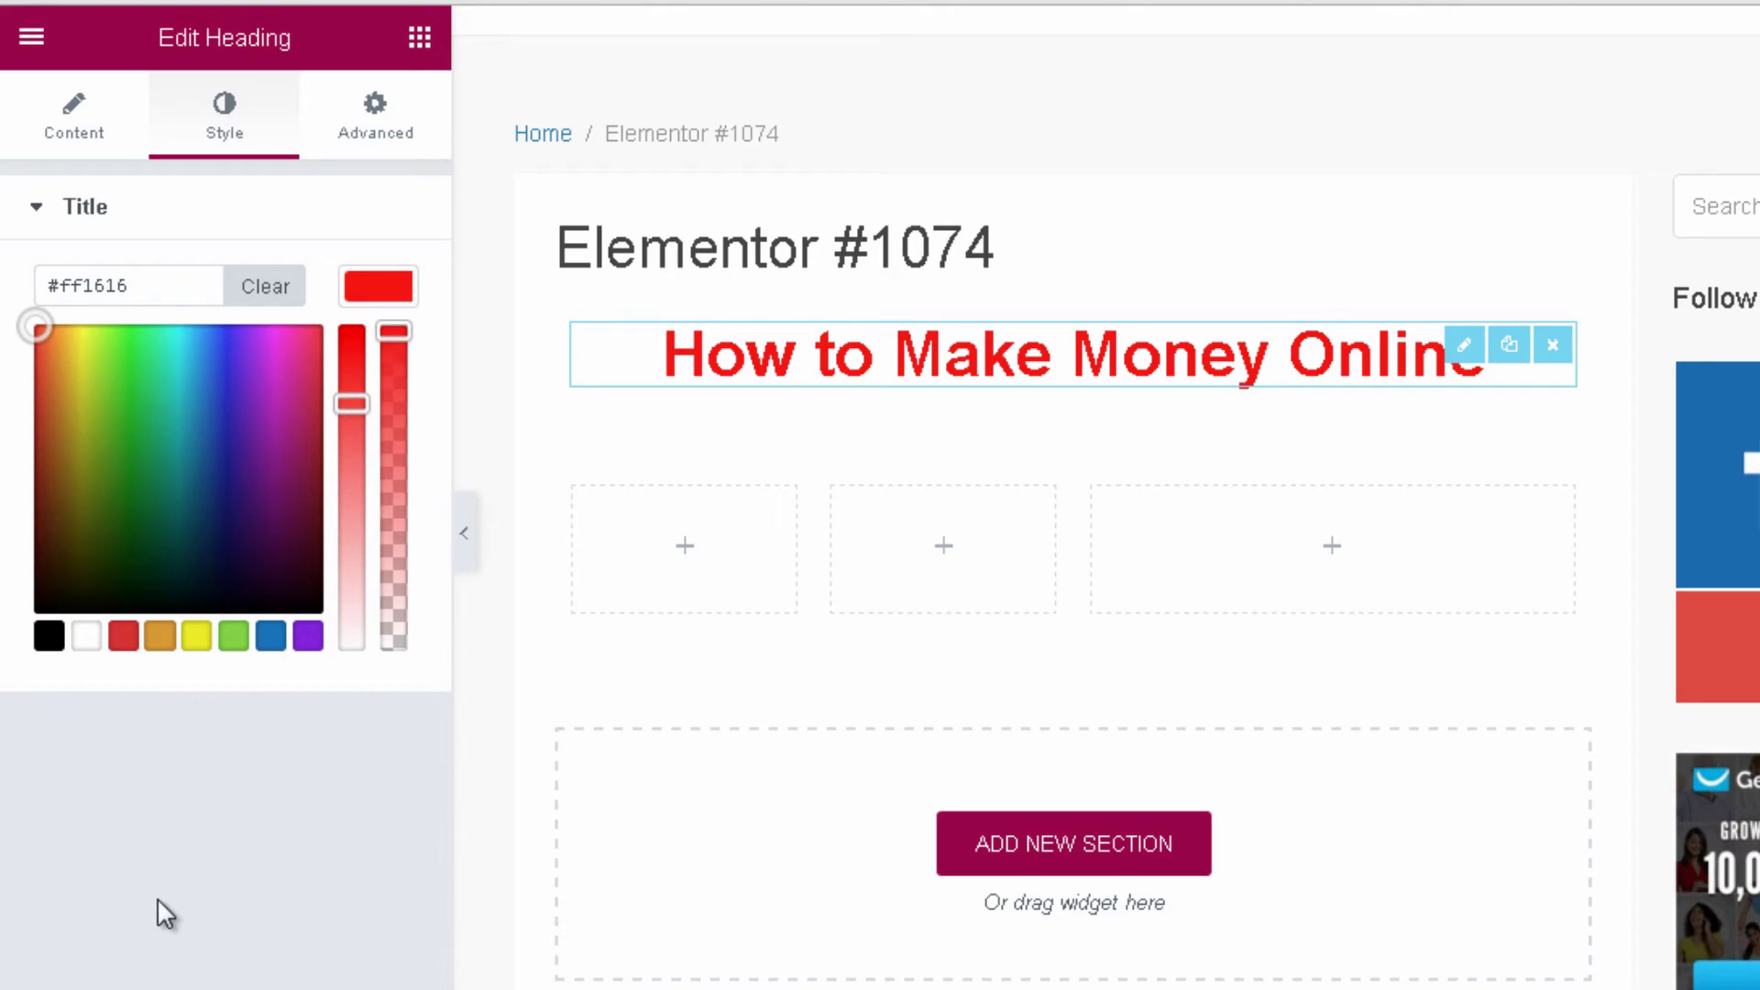
pyautogui.click(163, 867)
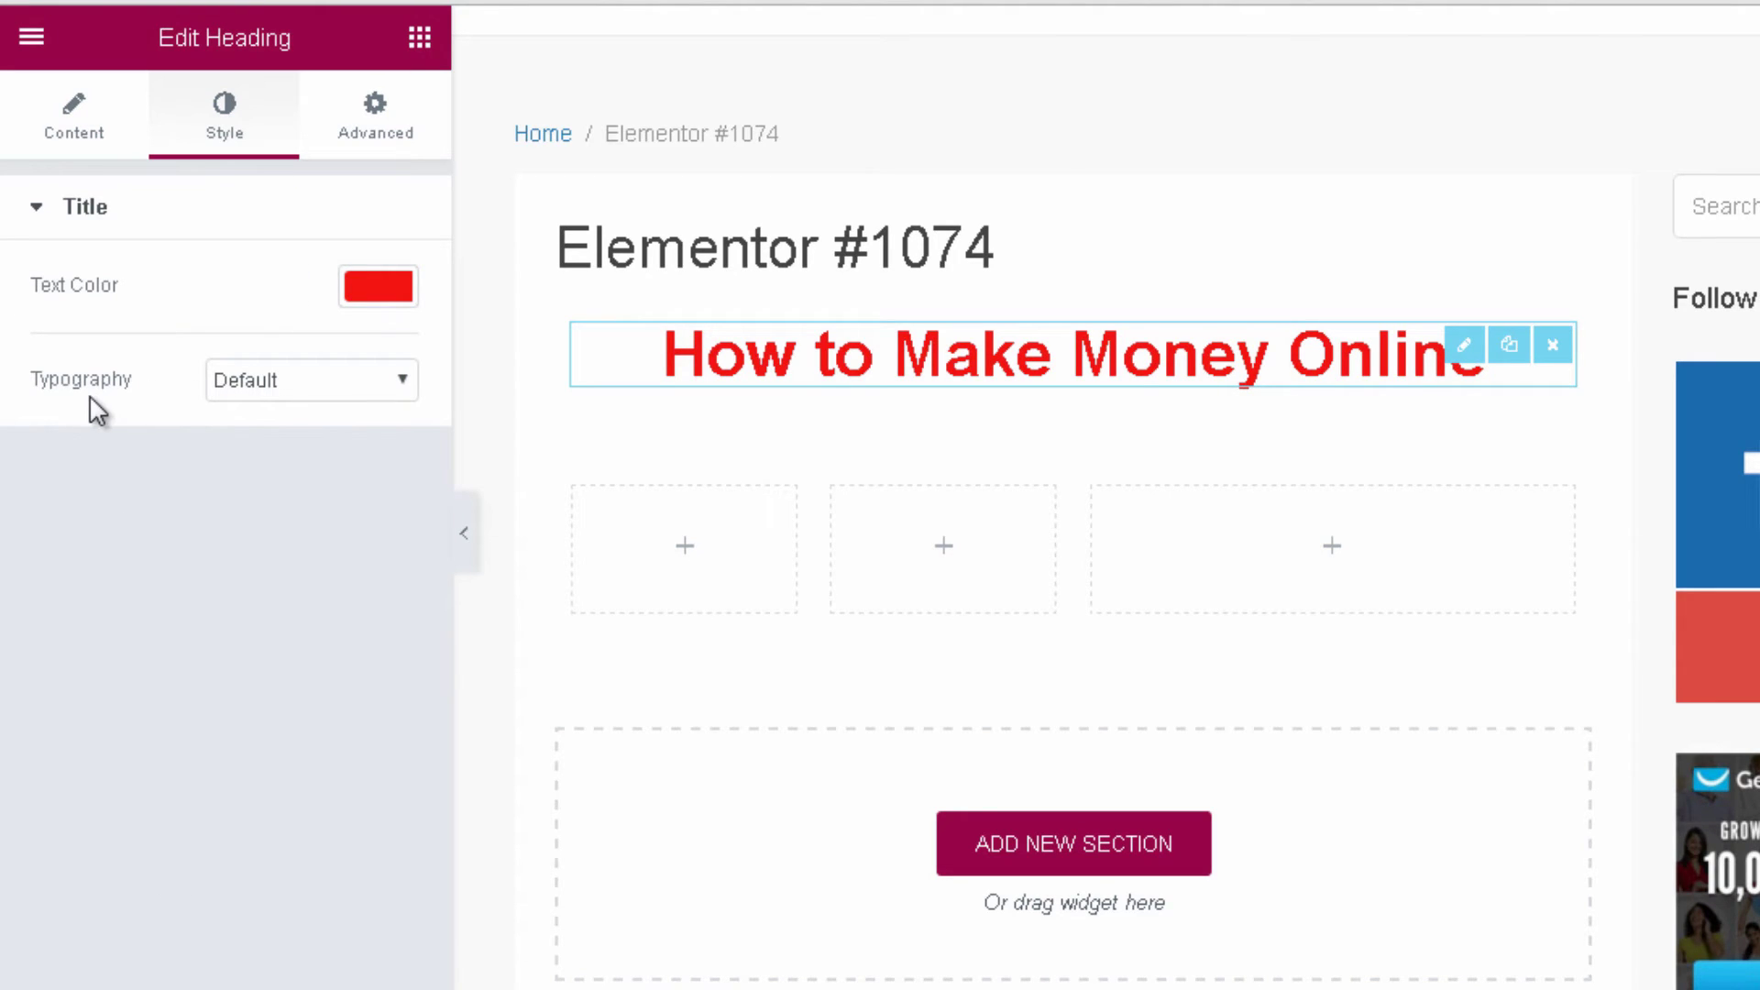
pyautogui.click(254, 394)
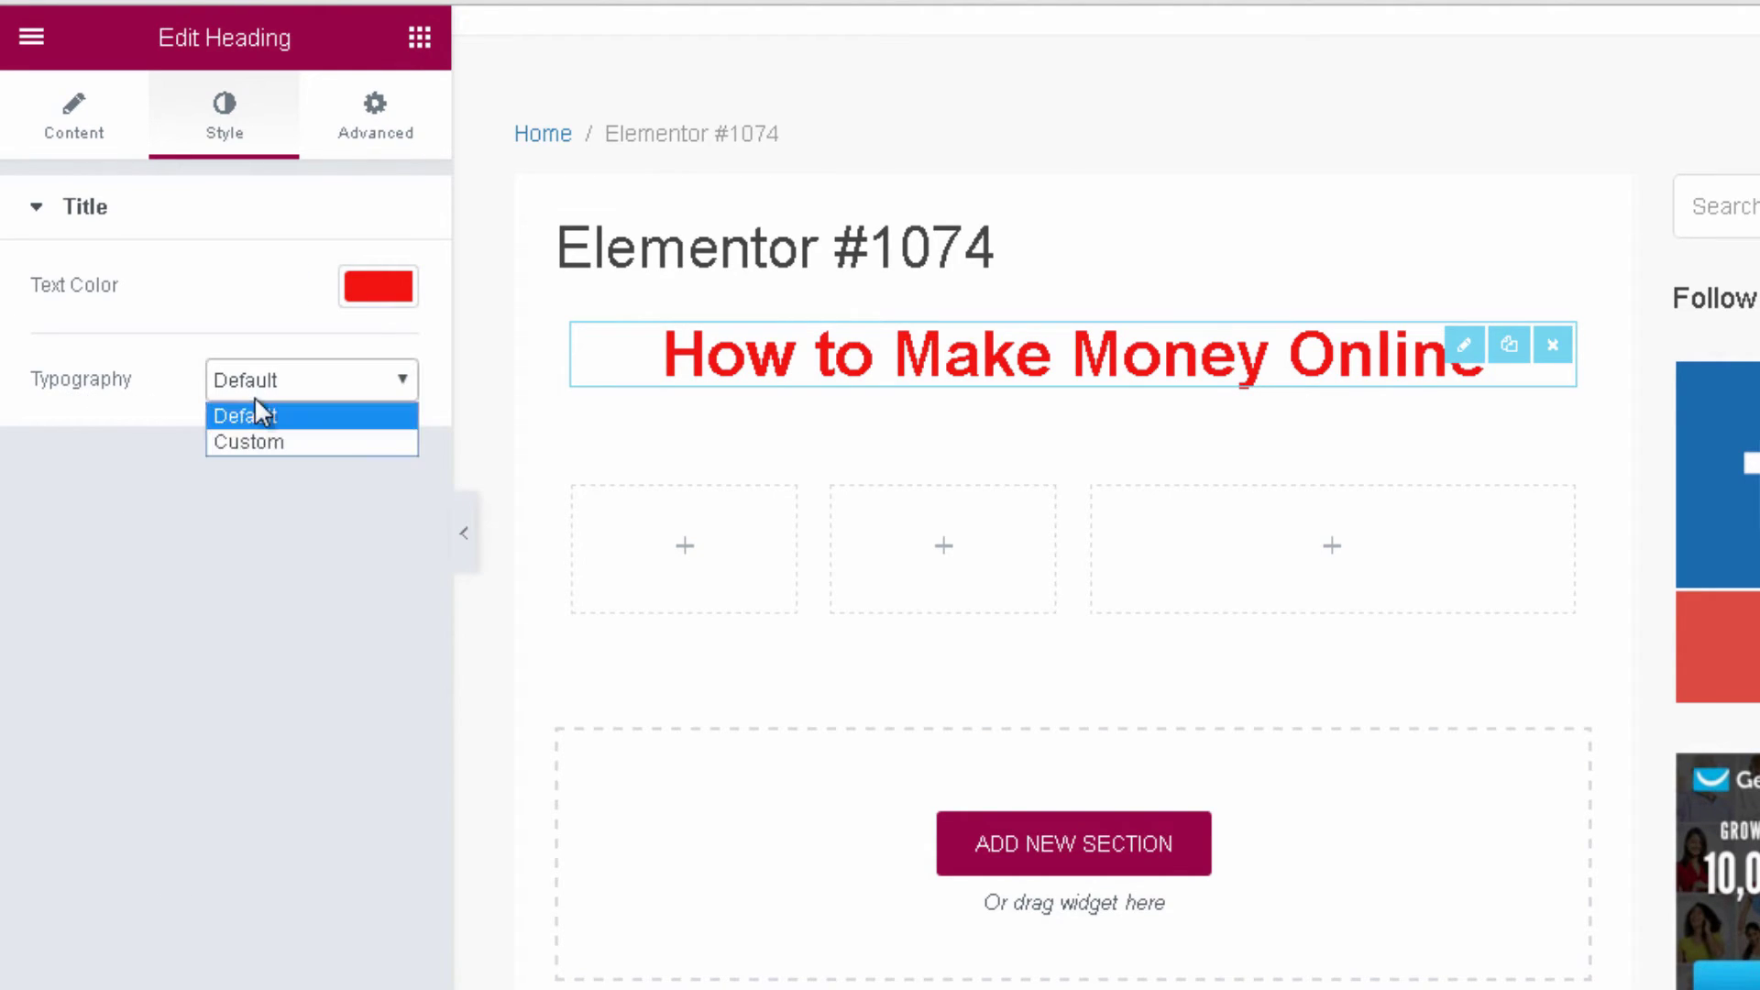
# Give the heading custom typography: size 42 px, Actor font, Bold weight.
pyautogui.click(231, 442)
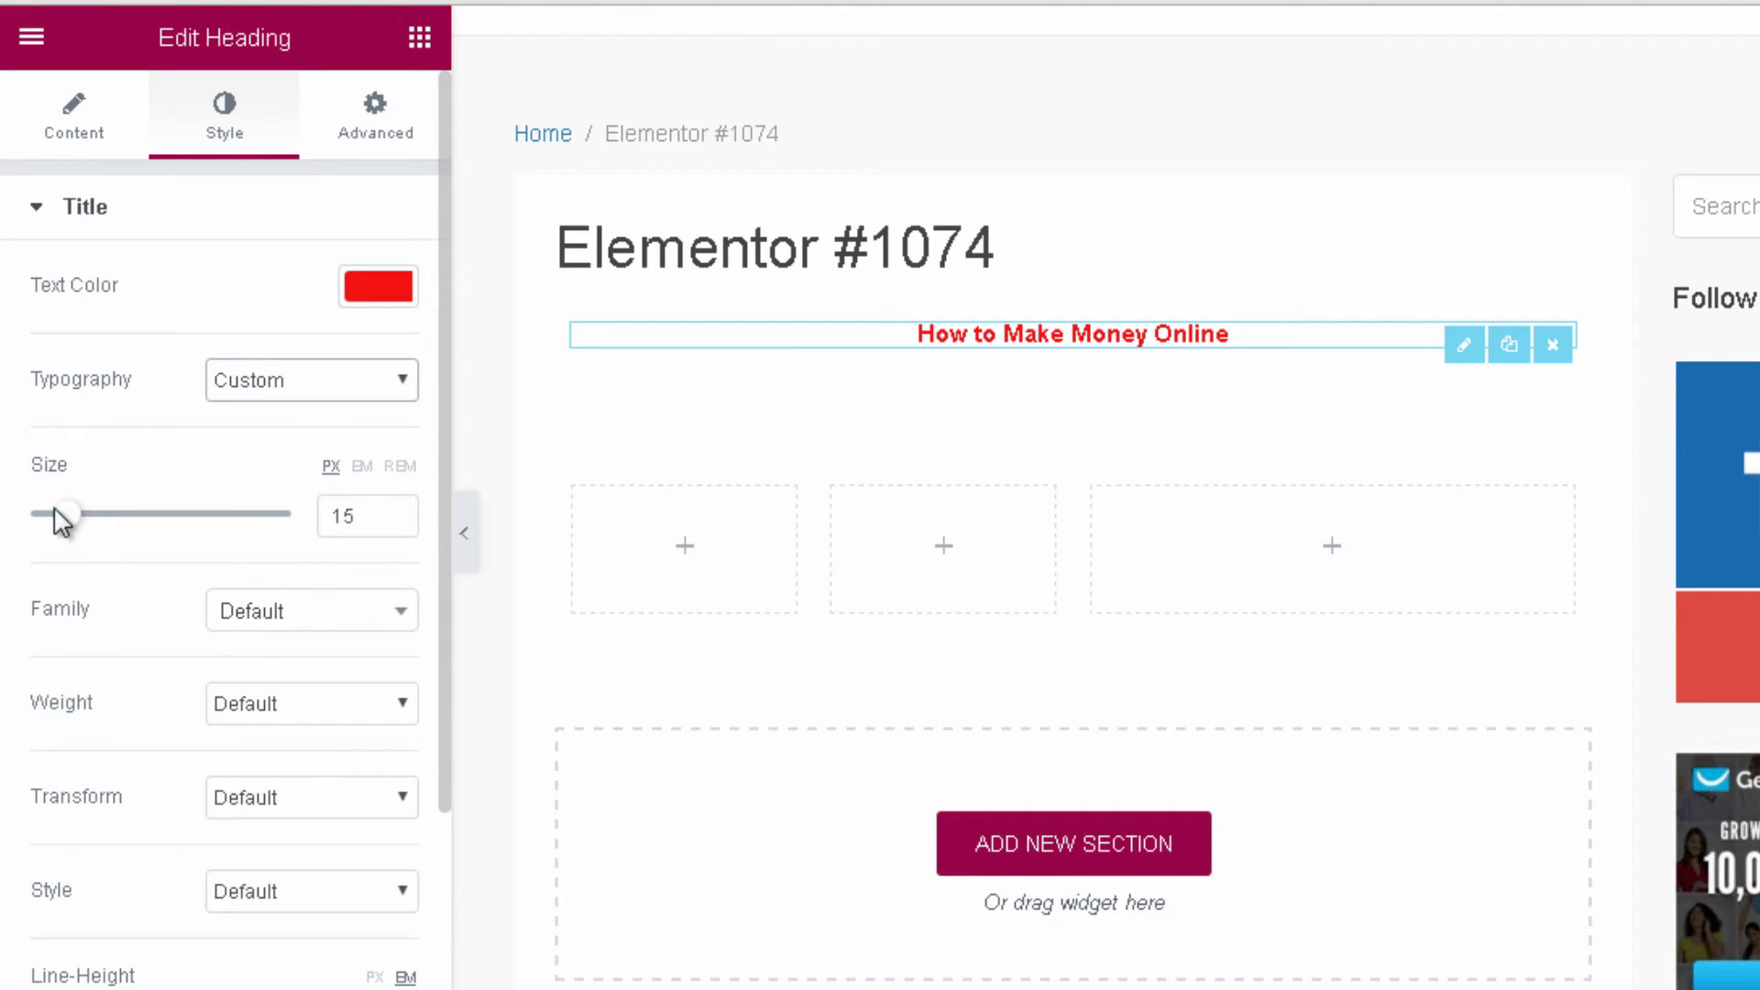
pyautogui.moveTo(73, 519); pyautogui.dragTo(146, 529)
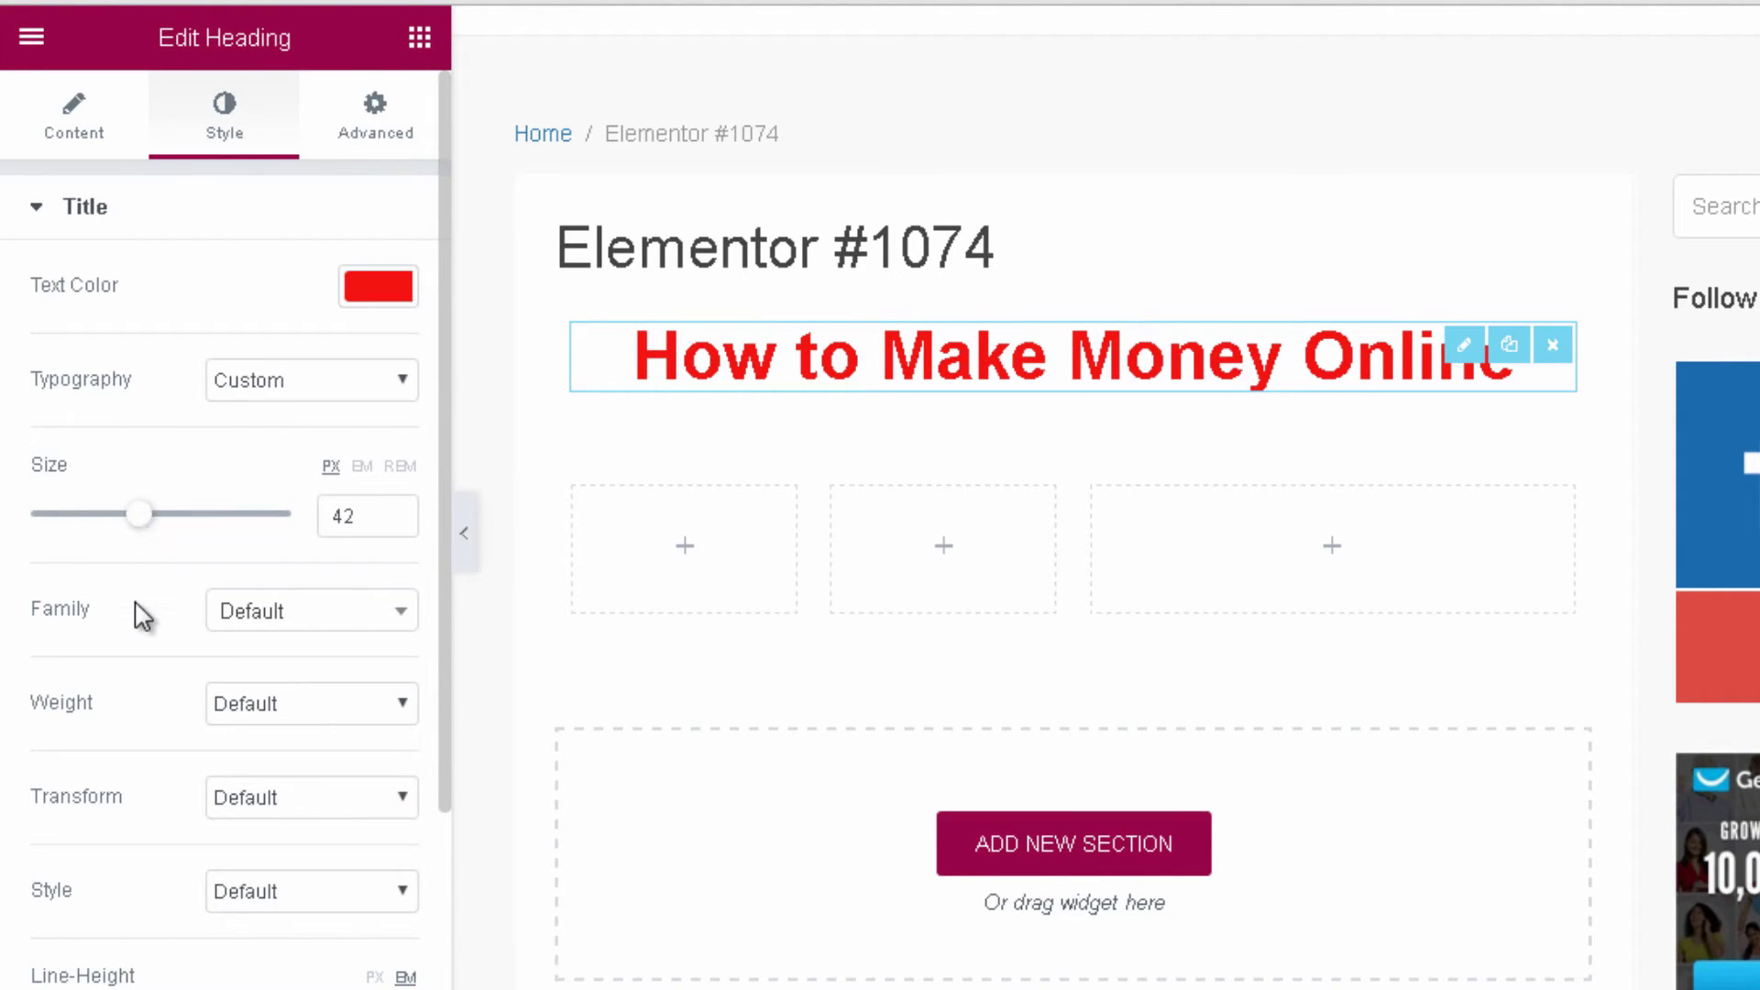
pyautogui.scroll(-2, 142, 600)
pyautogui.click(273, 463)
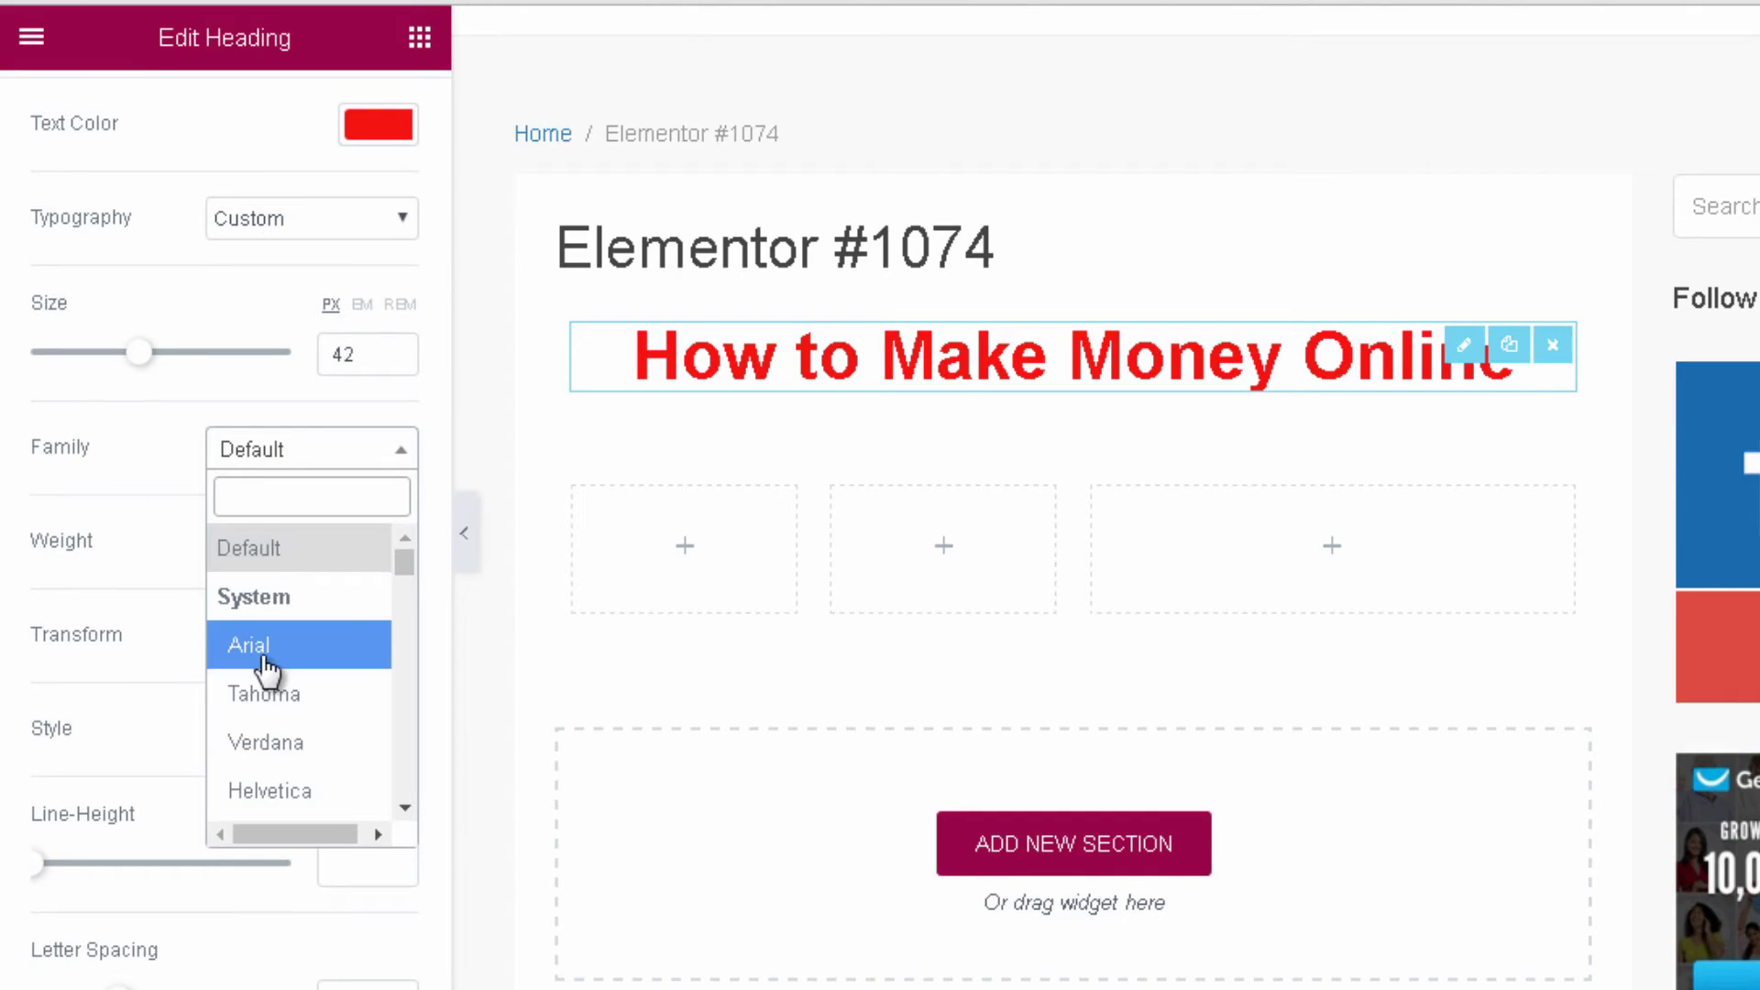
pyautogui.scroll(-5, 268, 673)
pyautogui.scroll(-2, 295, 683)
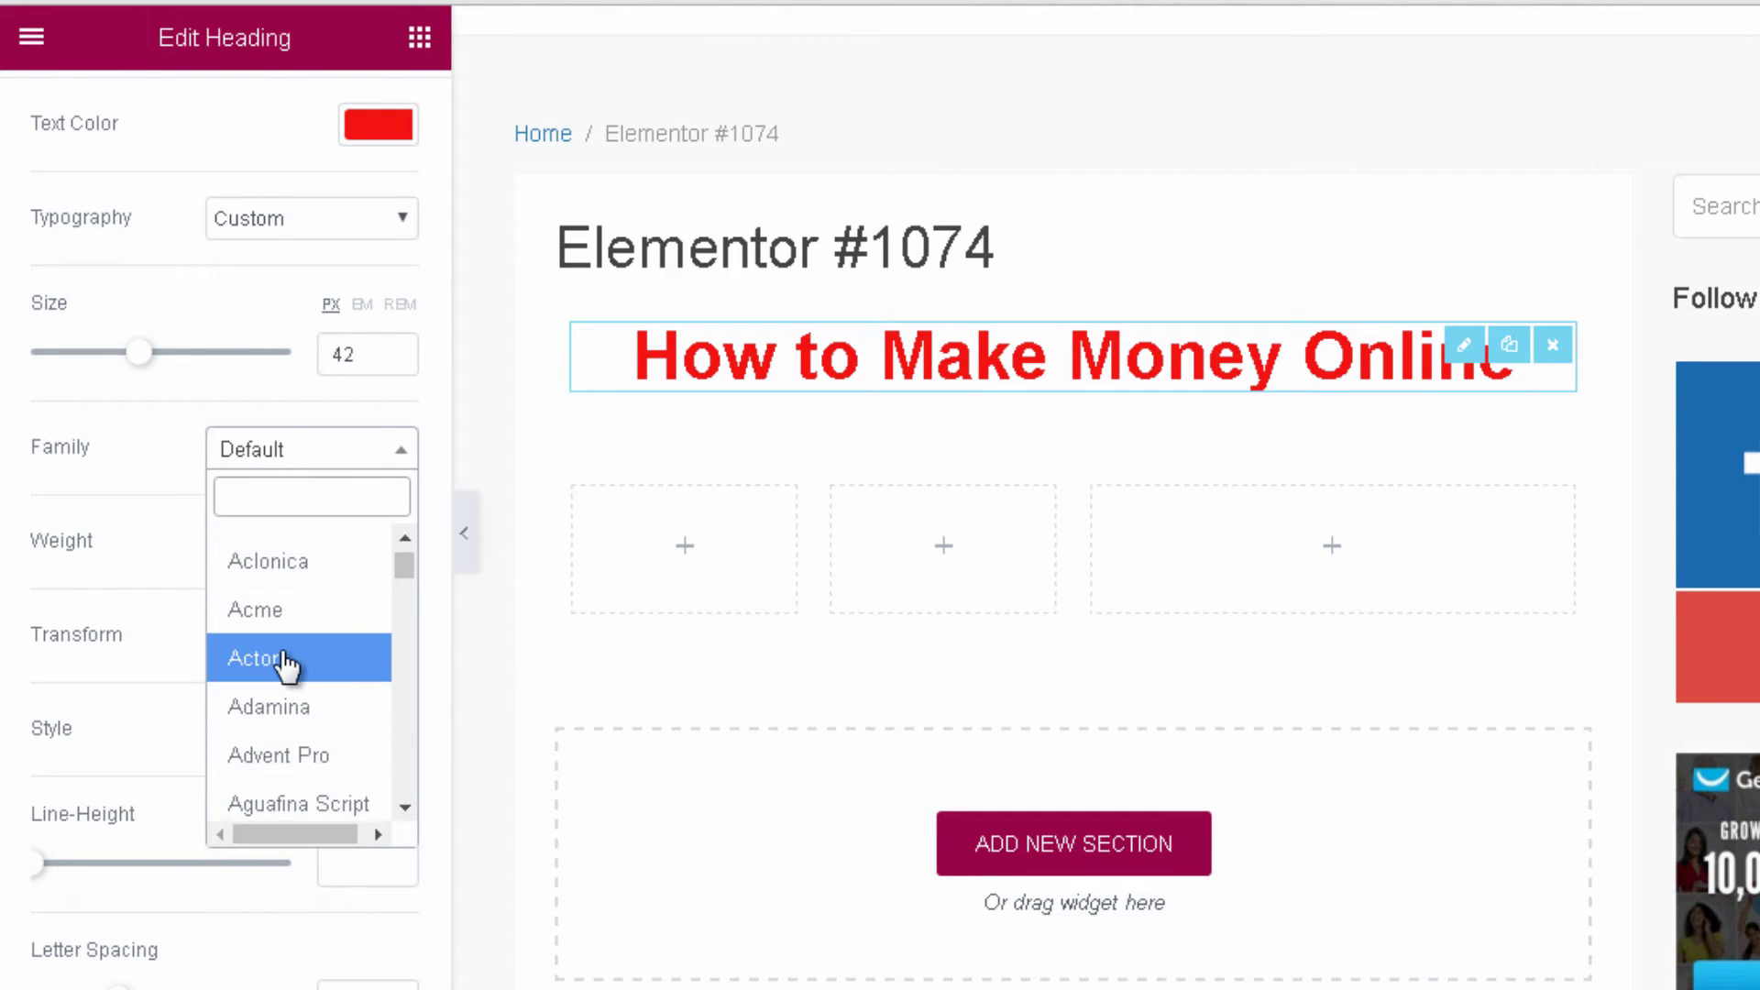
pyautogui.click(287, 664)
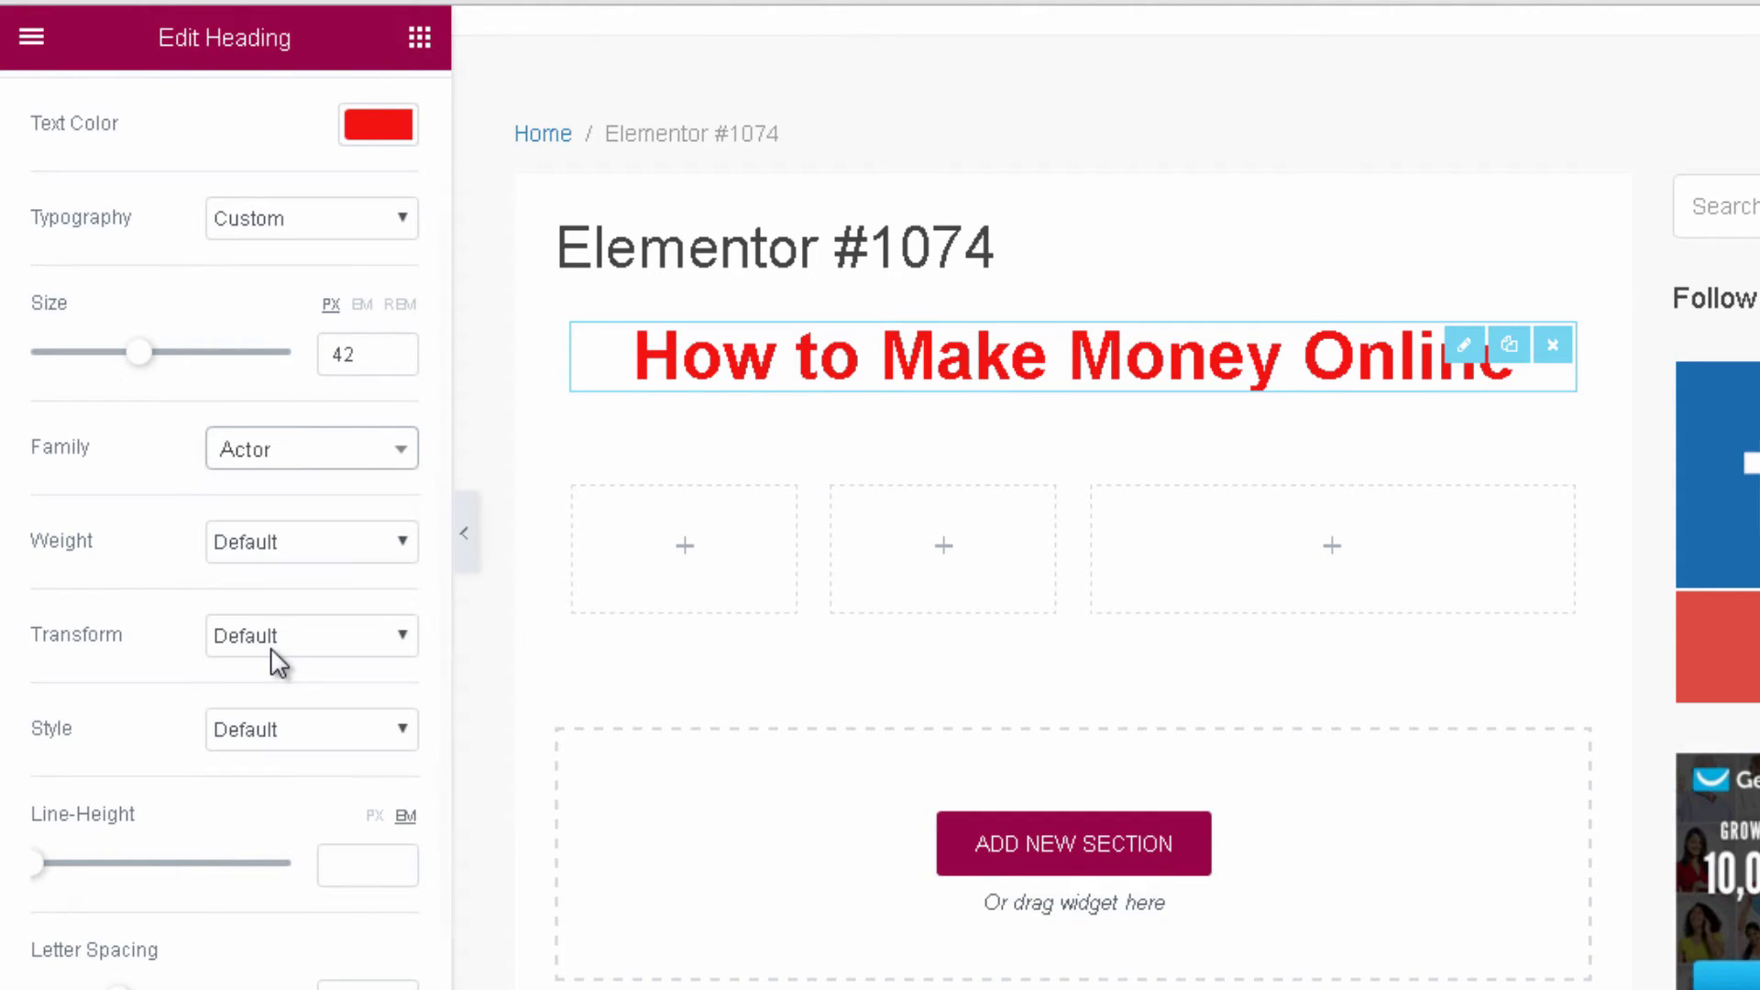
pyautogui.click(354, 540)
pyautogui.click(313, 629)
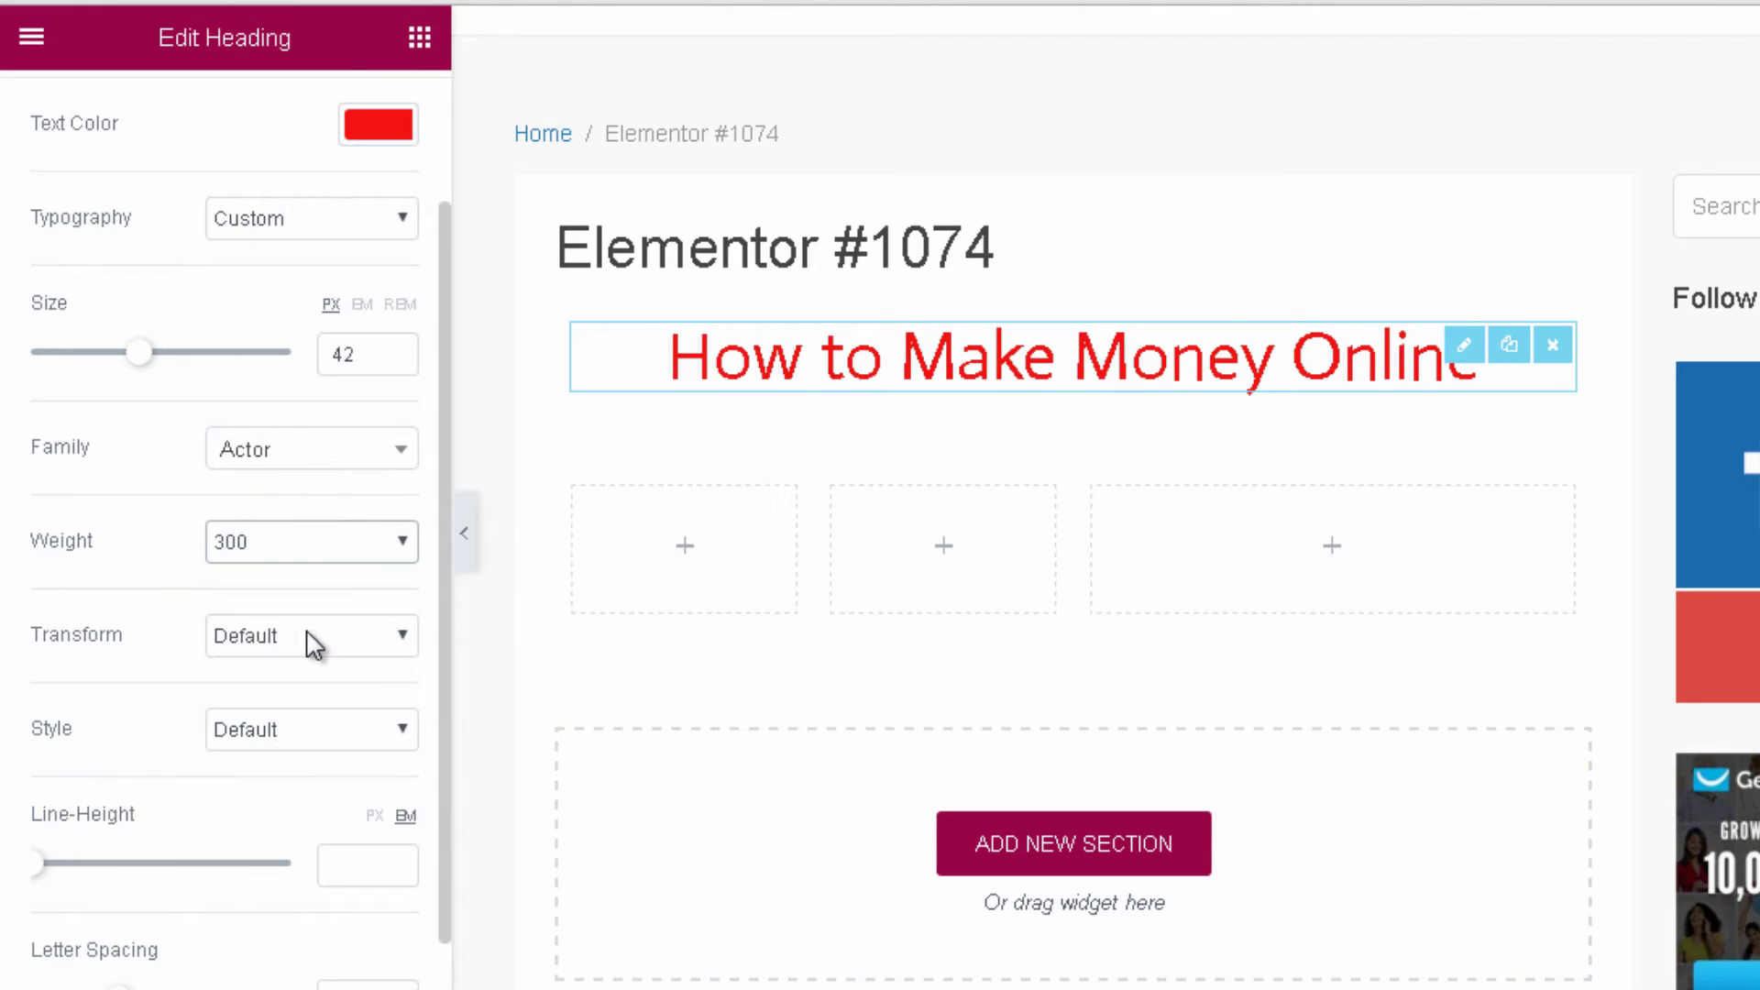
pyautogui.click(303, 550)
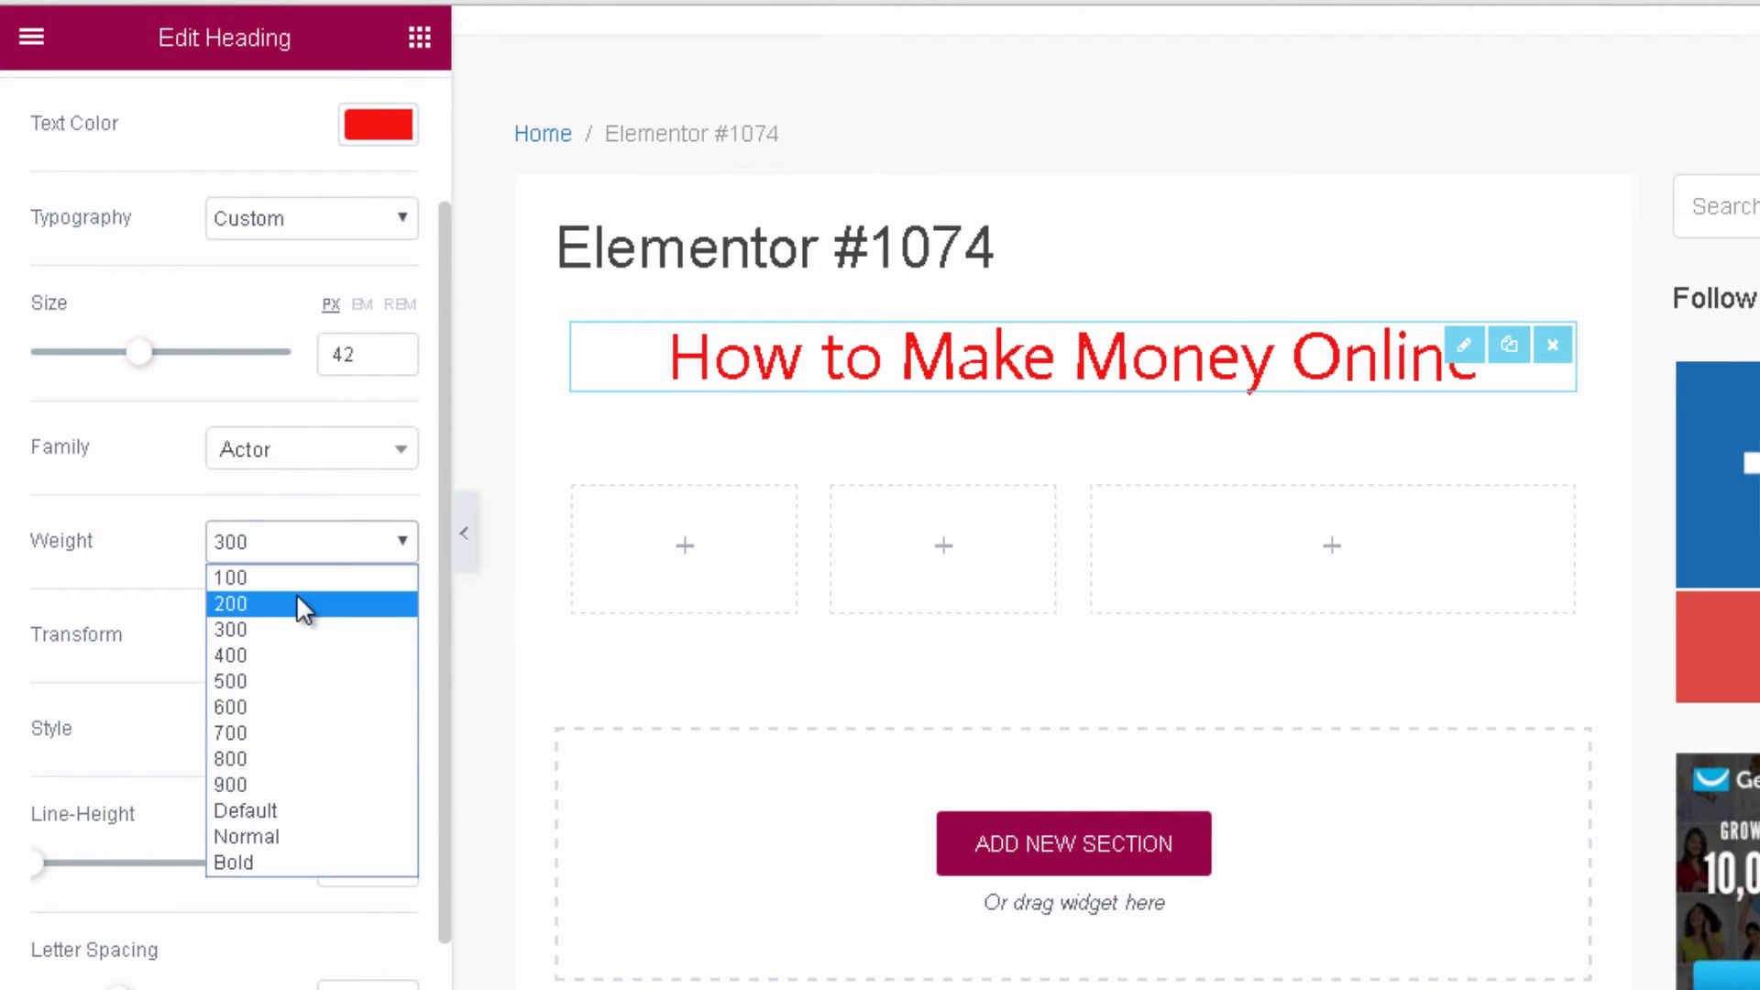
pyautogui.click(310, 784)
pyautogui.click(321, 550)
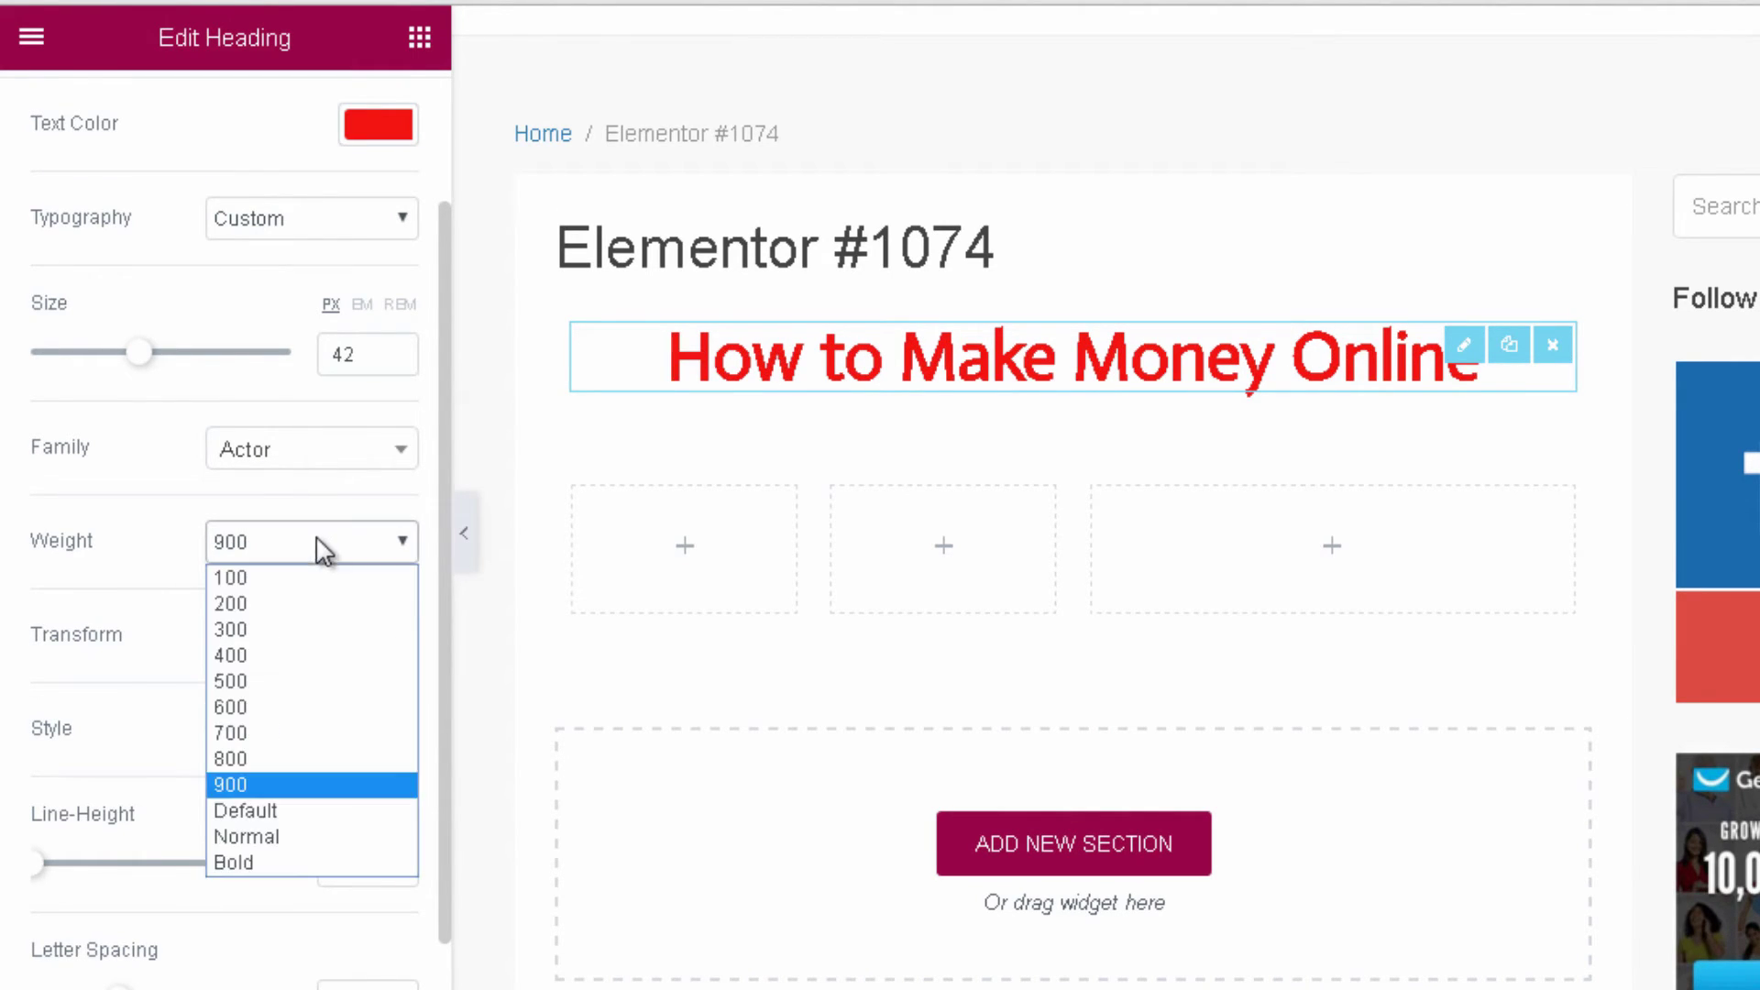
pyautogui.click(288, 862)
# Make the heading uppercase in default style, with line height and letter spacing 1.5.
pyautogui.scroll(-1, 287, 551)
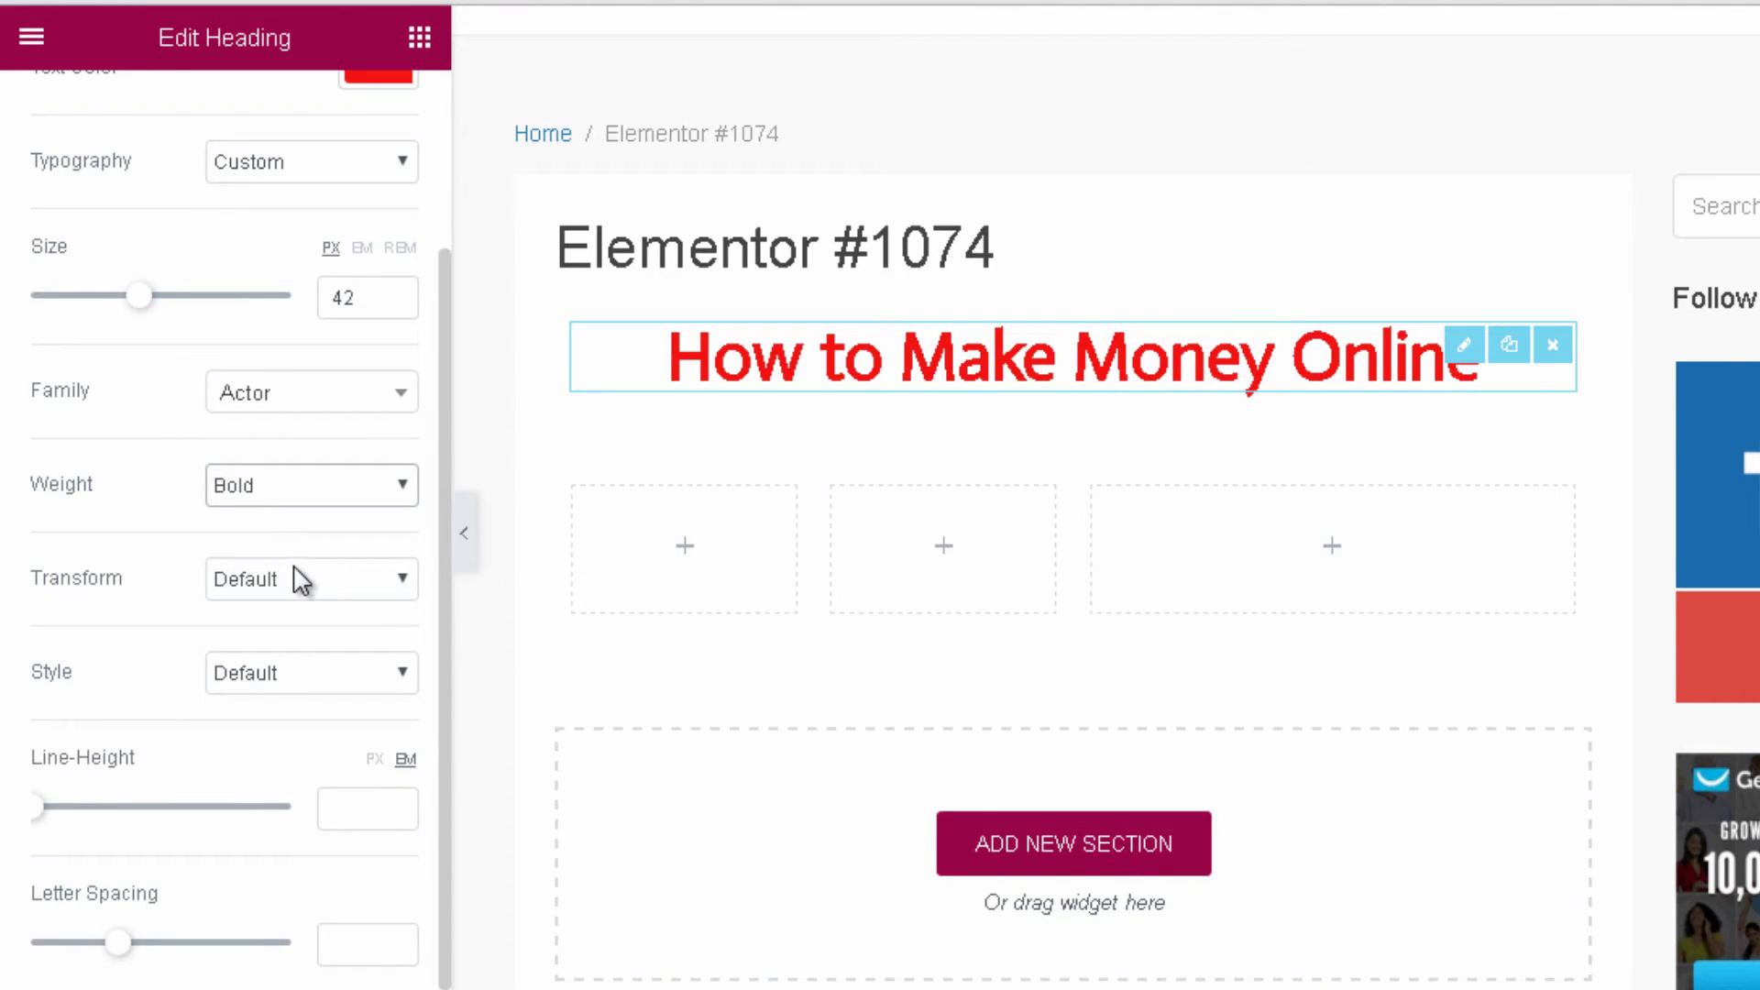
pyautogui.click(300, 579)
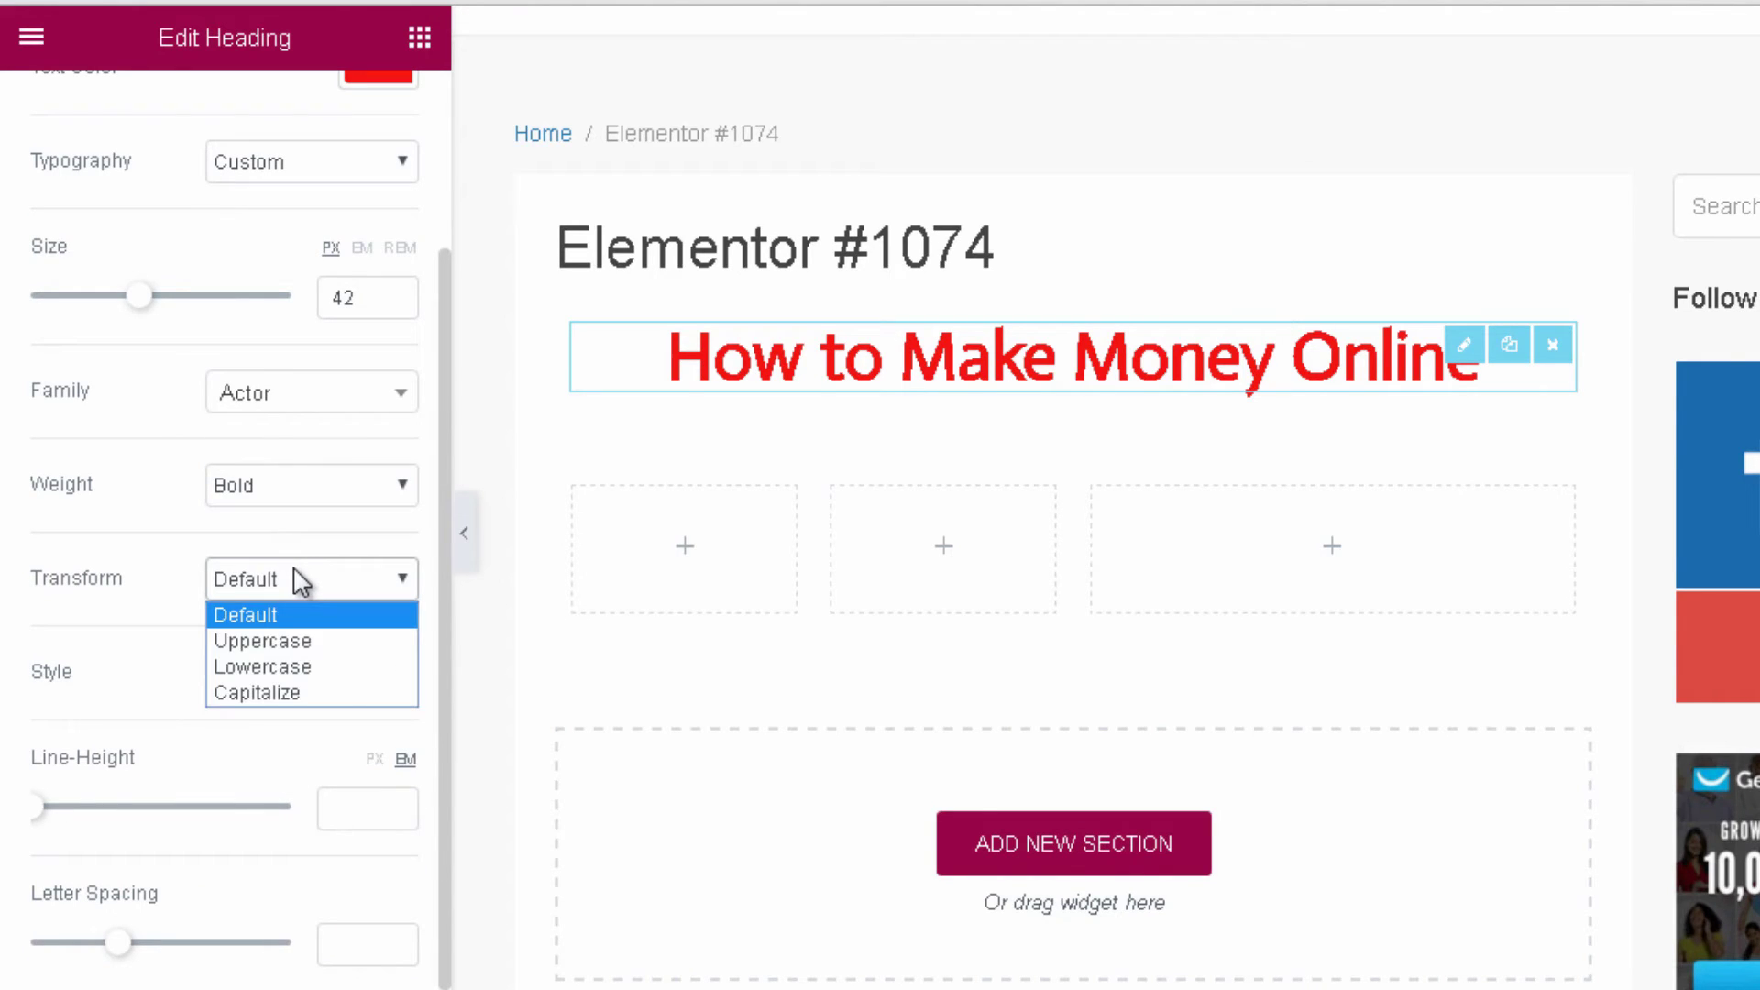
pyautogui.click(315, 643)
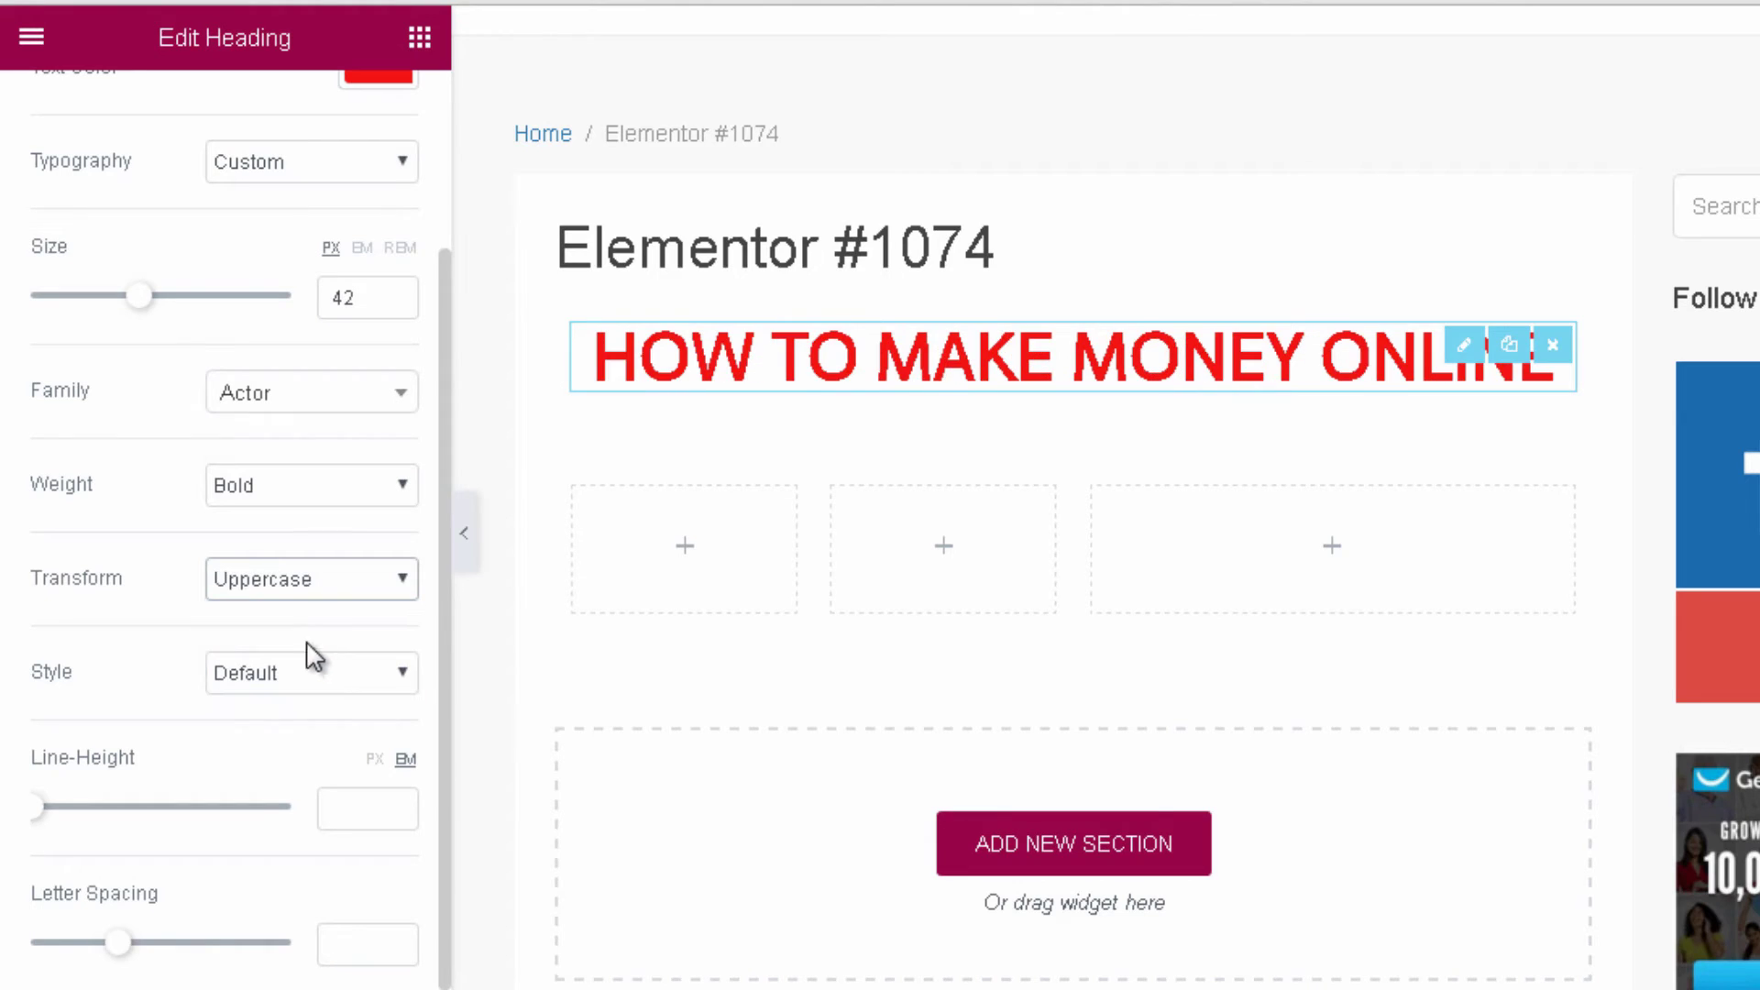
pyautogui.click(271, 697)
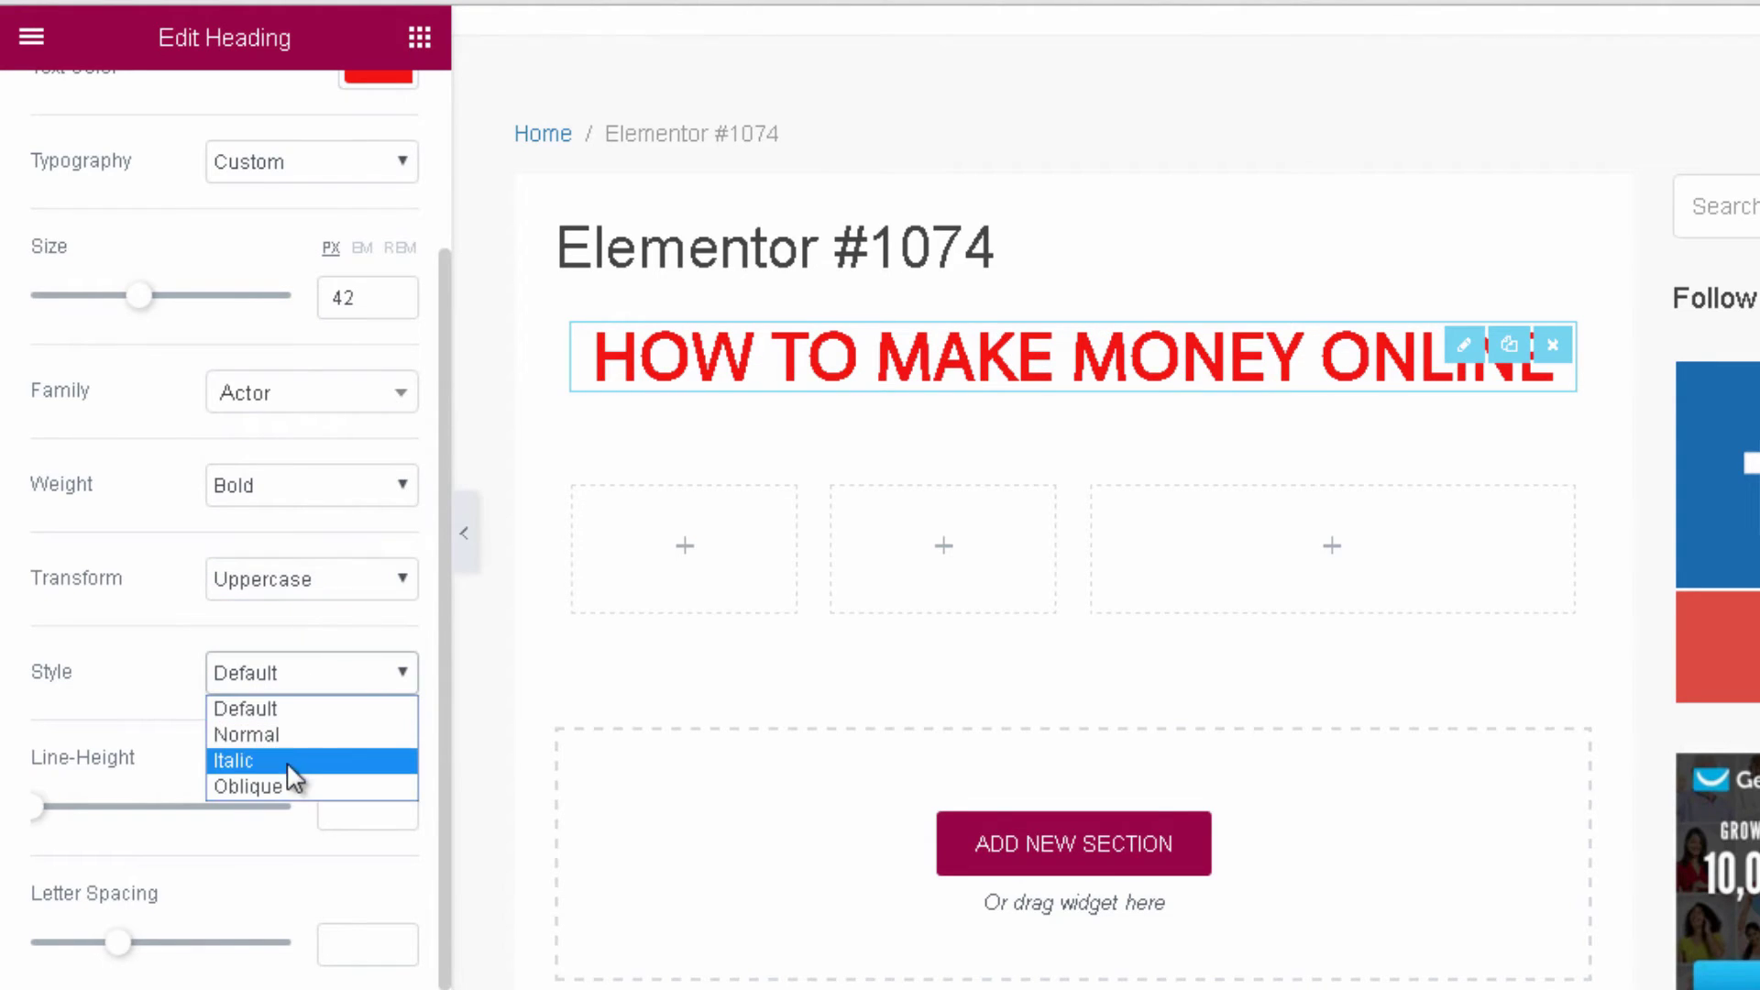
pyautogui.click(295, 759)
pyautogui.click(311, 680)
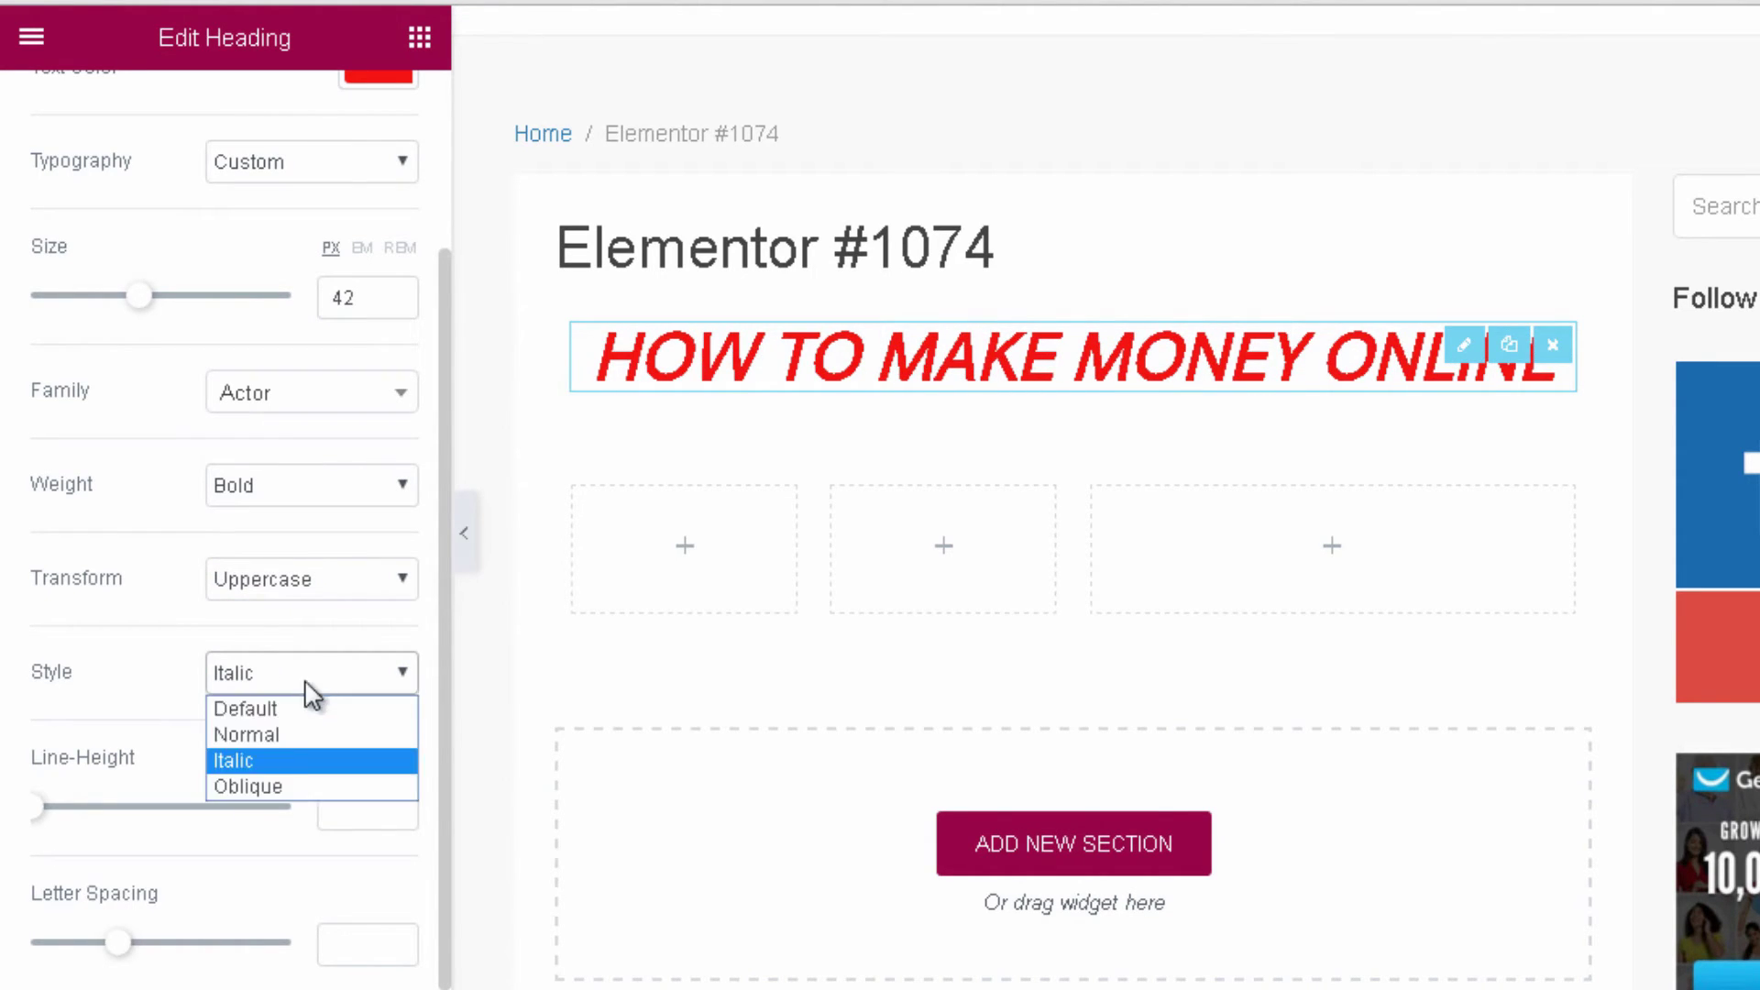
pyautogui.click(310, 785)
pyautogui.click(316, 680)
pyautogui.click(303, 711)
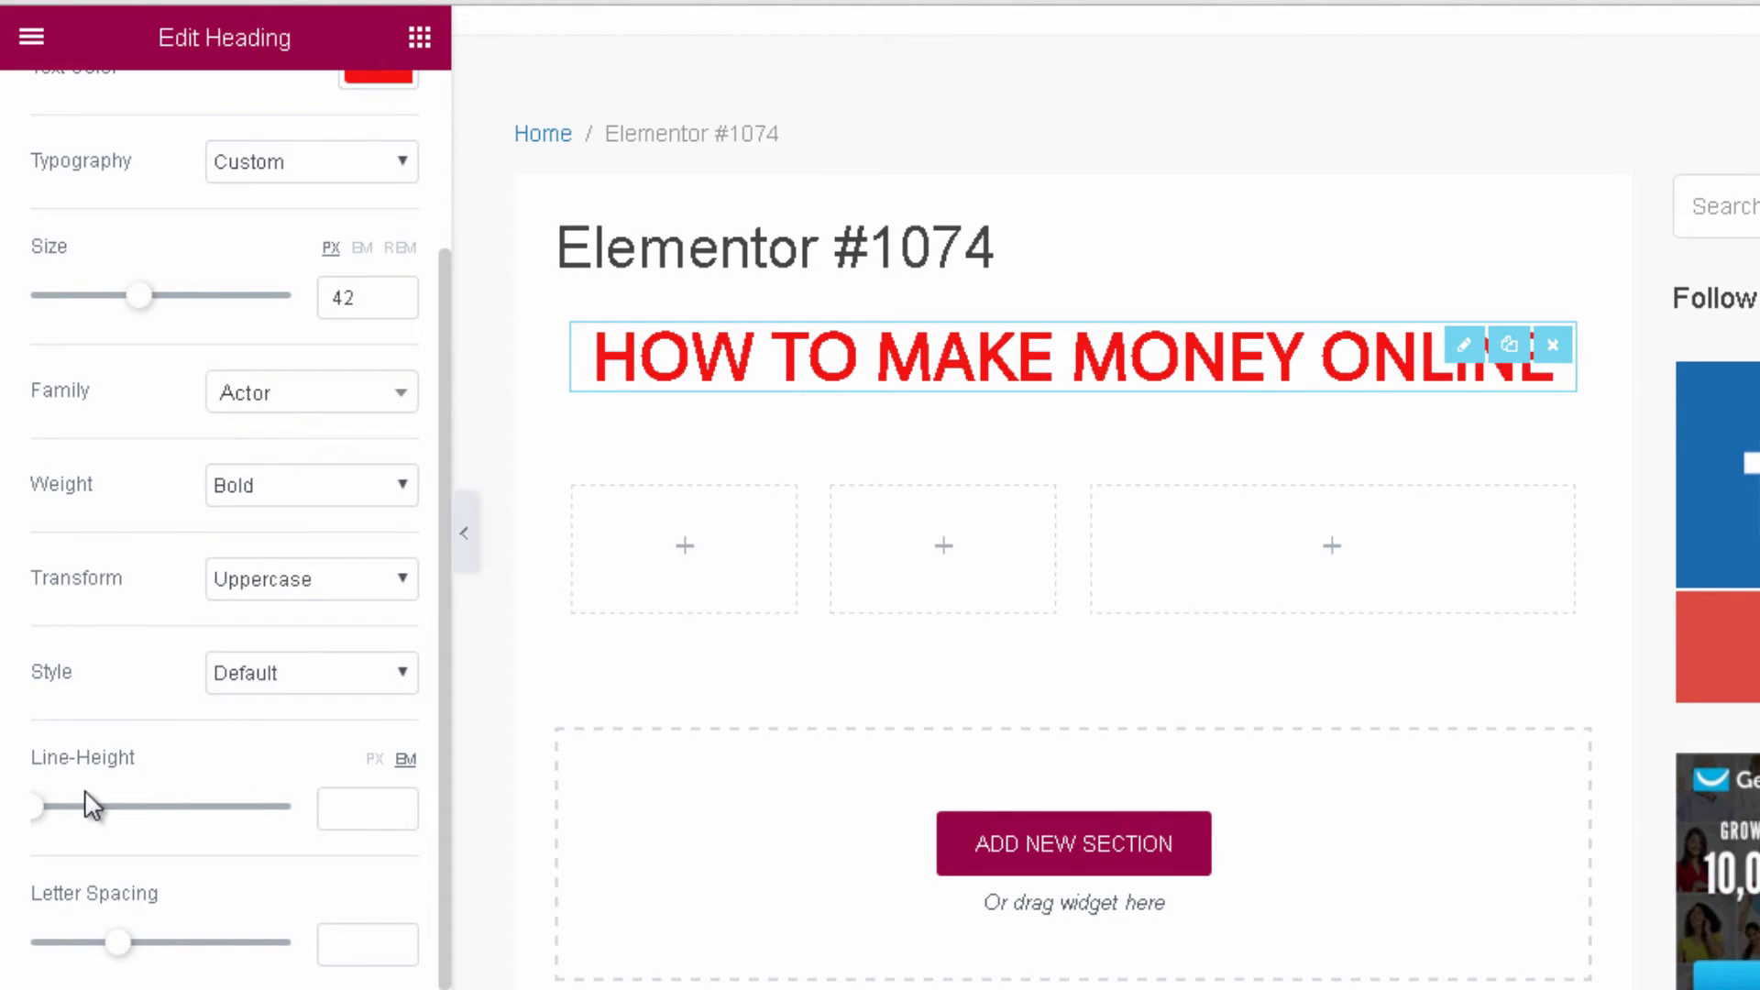
pyautogui.moveTo(41, 818); pyautogui.dragTo(79, 830)
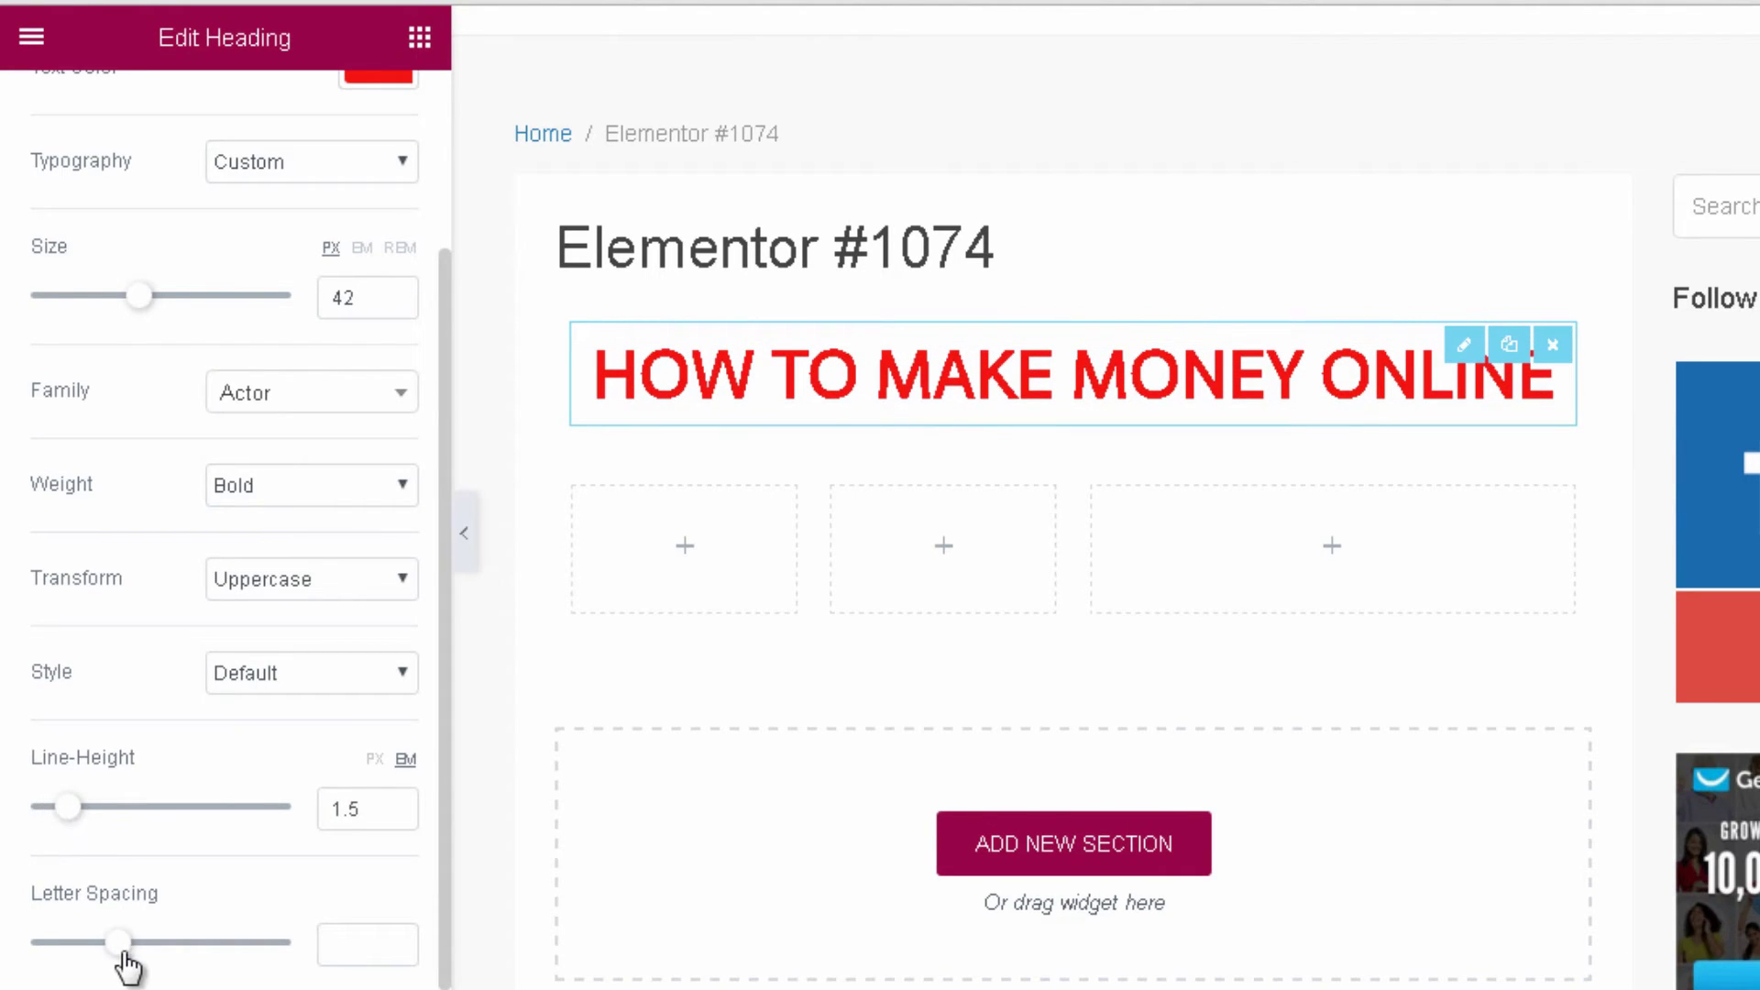
pyautogui.moveTo(125, 955); pyautogui.dragTo(146, 950)
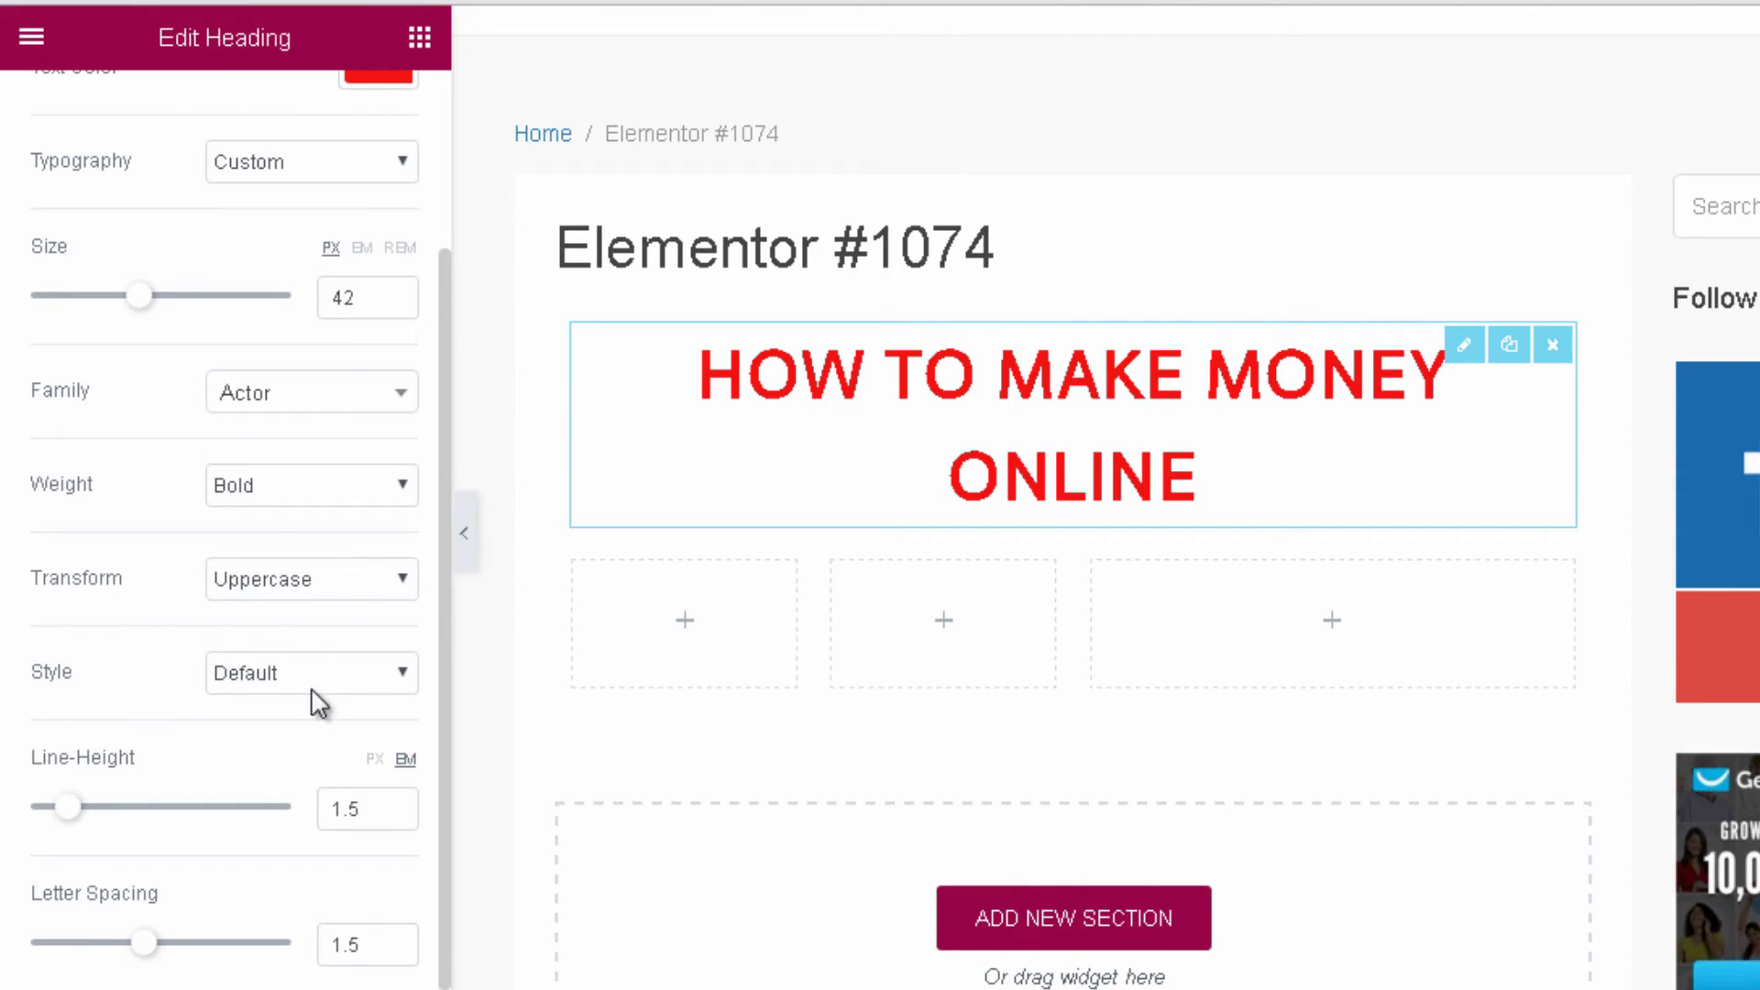
pyautogui.scroll(3, 229, 348)
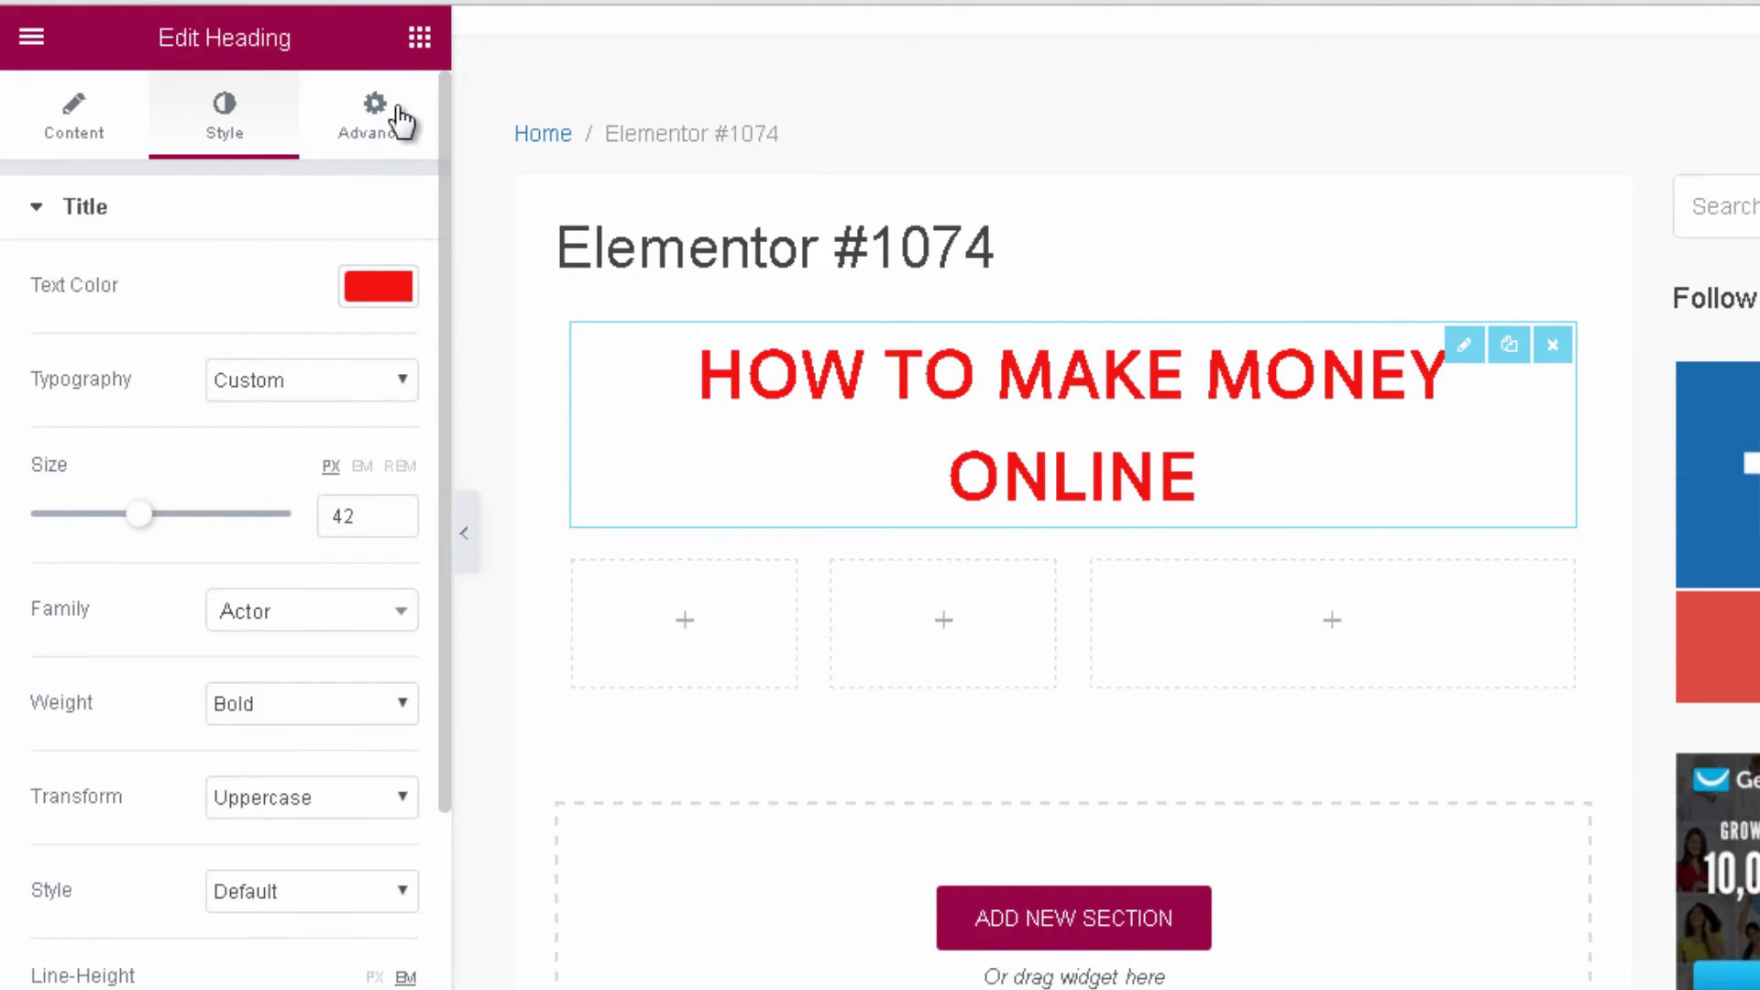
# Give the heading 5px margins and 10px padding in the Advanced settings.
pyautogui.click(401, 120)
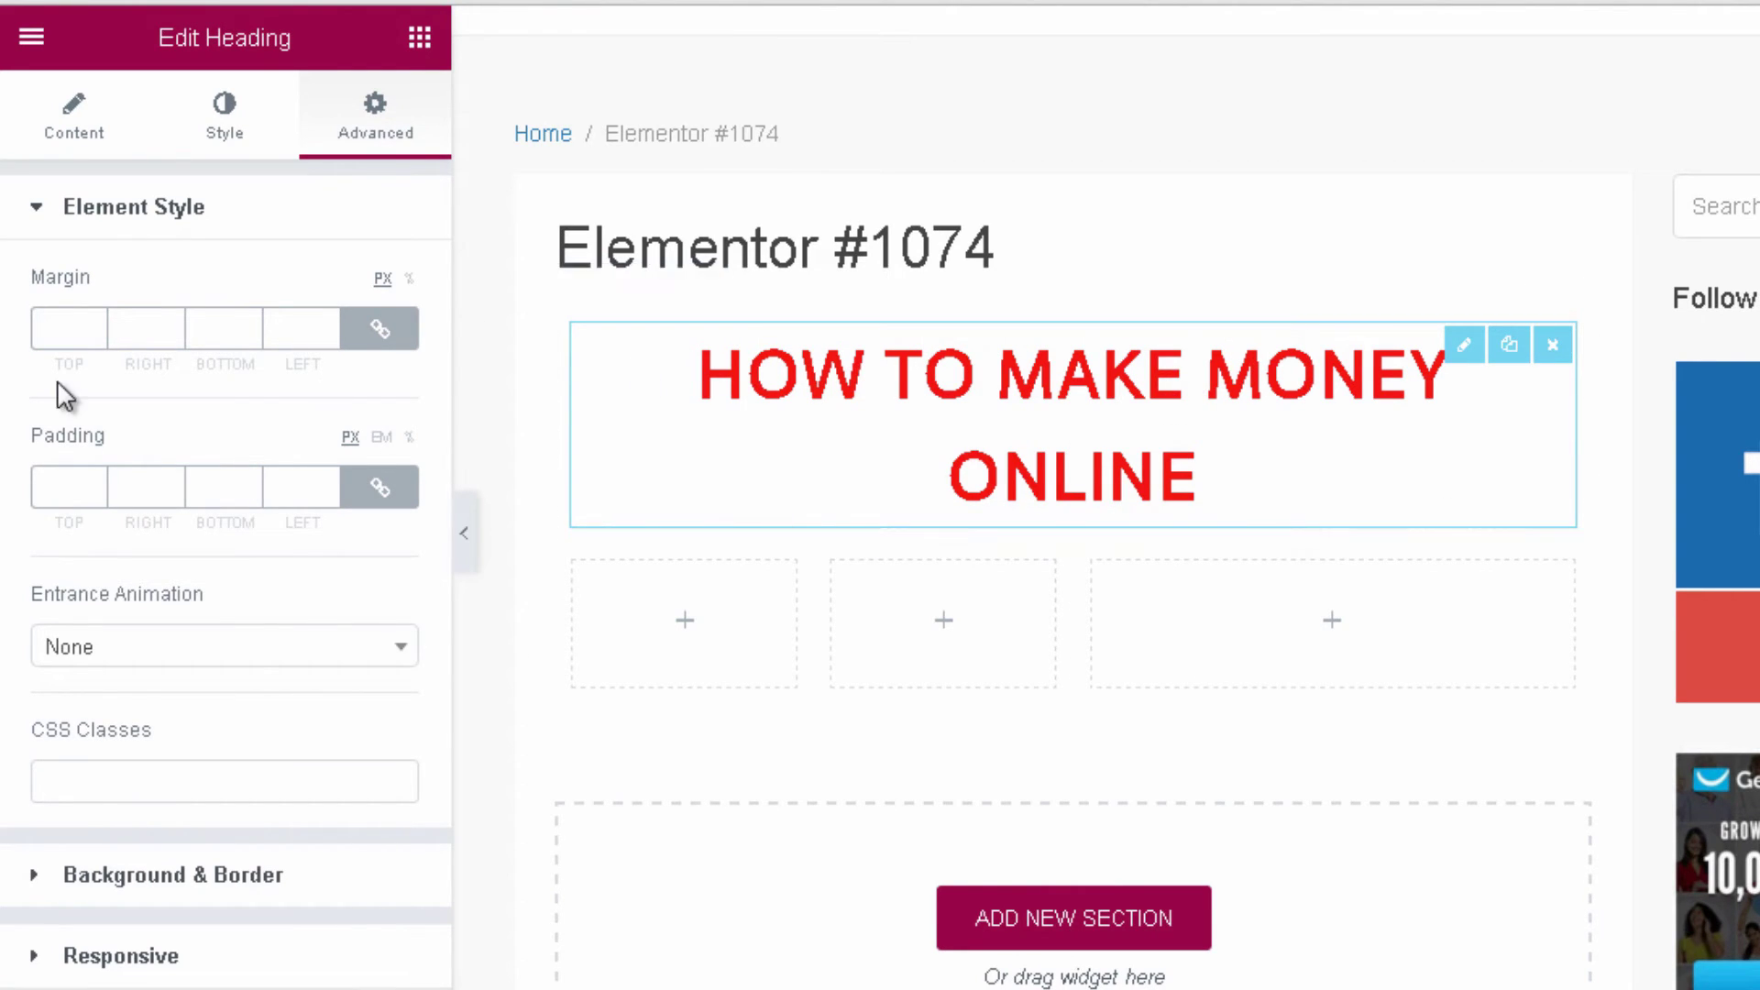
pyautogui.click(170, 323)
pyautogui.click(171, 322)
pyautogui.click(170, 323)
pyautogui.click(170, 323)
pyautogui.click(170, 323)
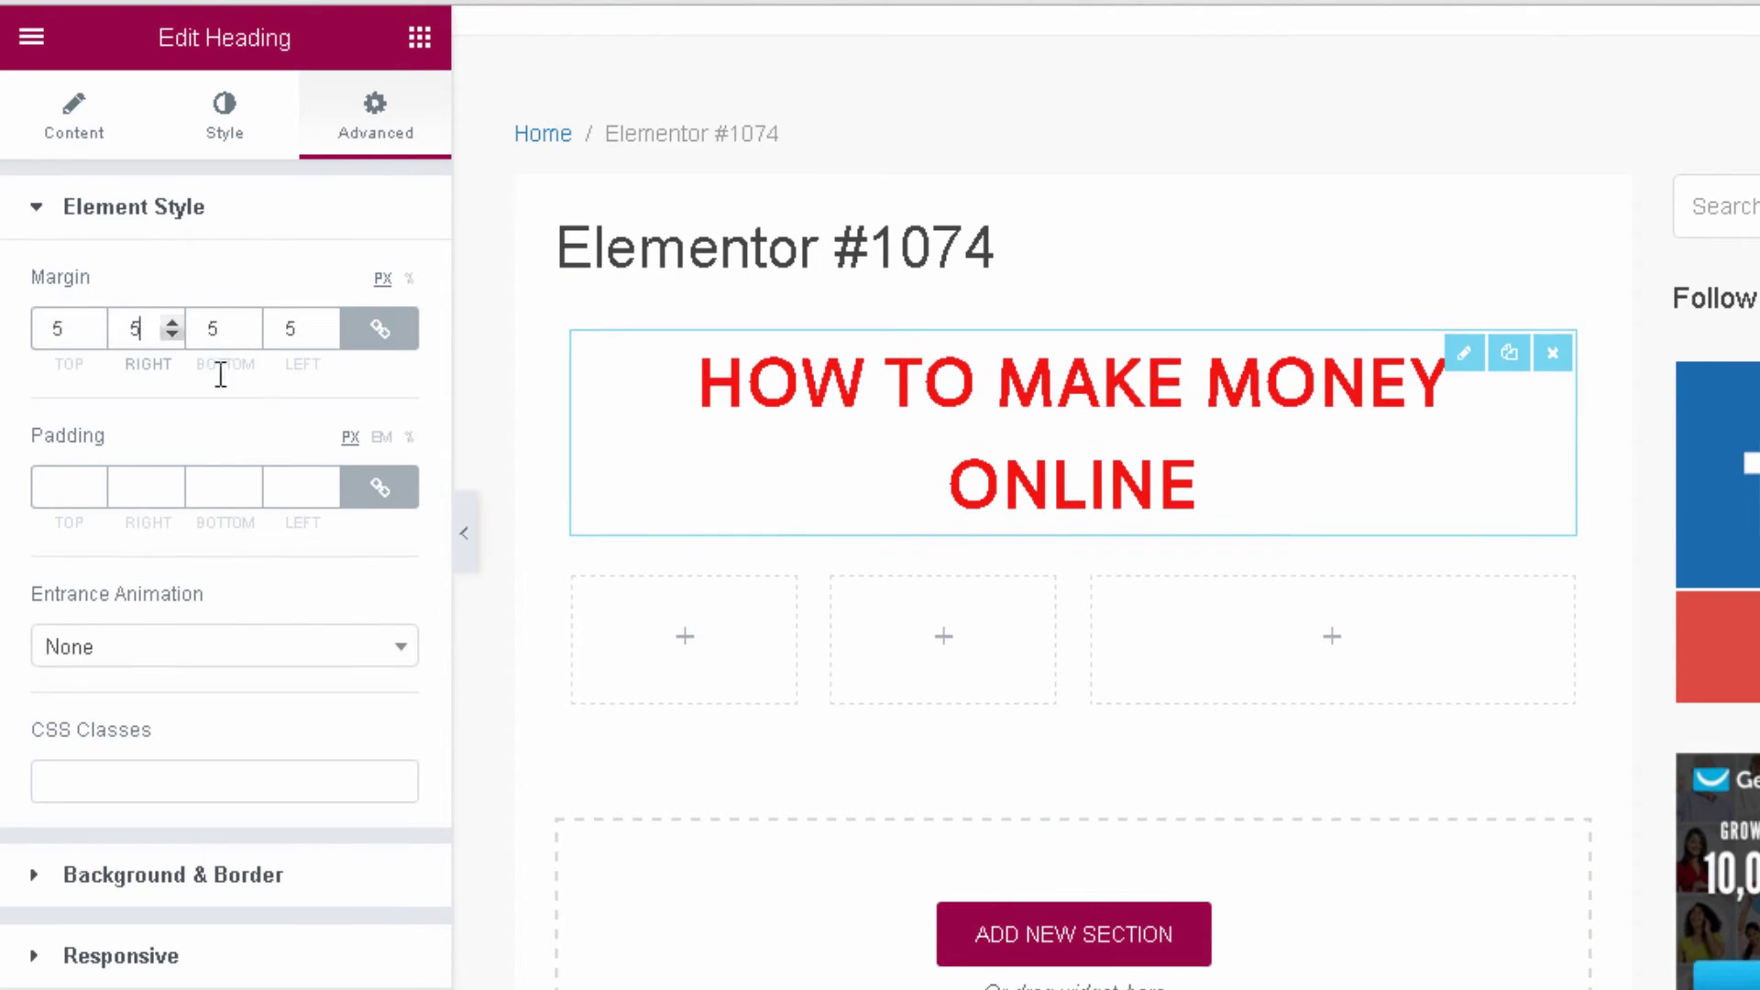
pyautogui.click(328, 480)
pyautogui.click(327, 480)
pyautogui.click(327, 481)
pyautogui.click(327, 480)
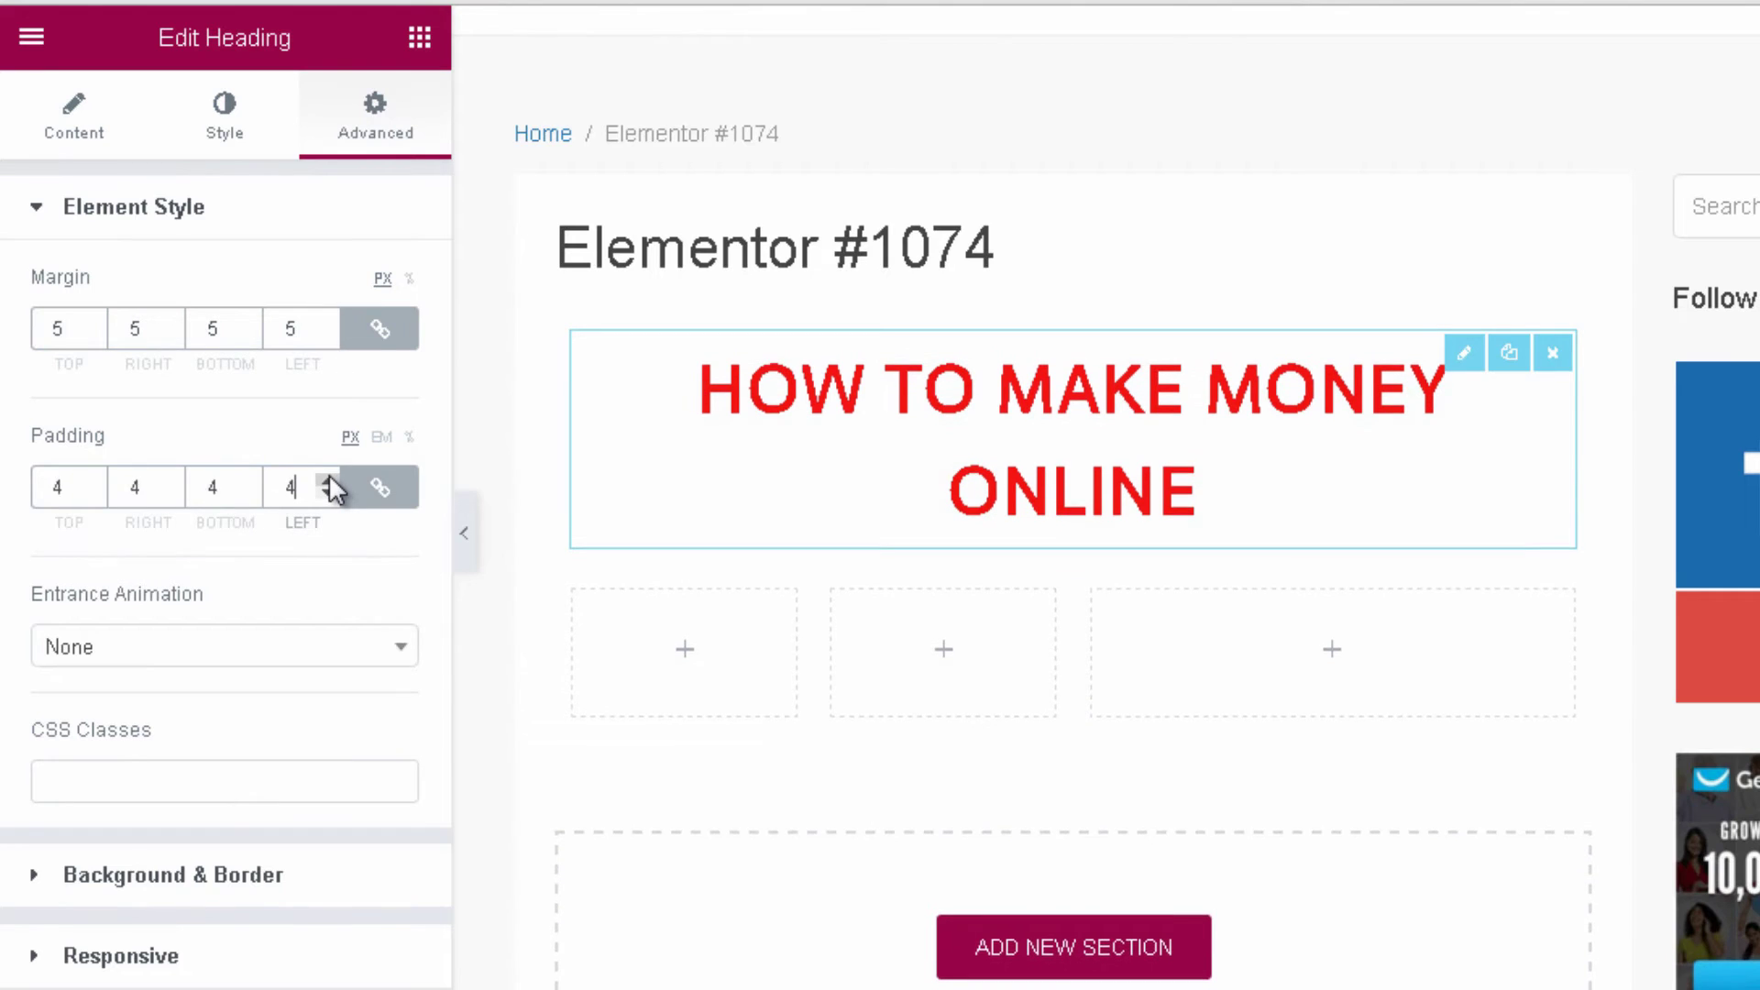
pyautogui.click(327, 480)
pyautogui.click(327, 481)
pyautogui.click(327, 480)
pyautogui.click(328, 478)
pyautogui.click(328, 479)
pyautogui.click(328, 479)
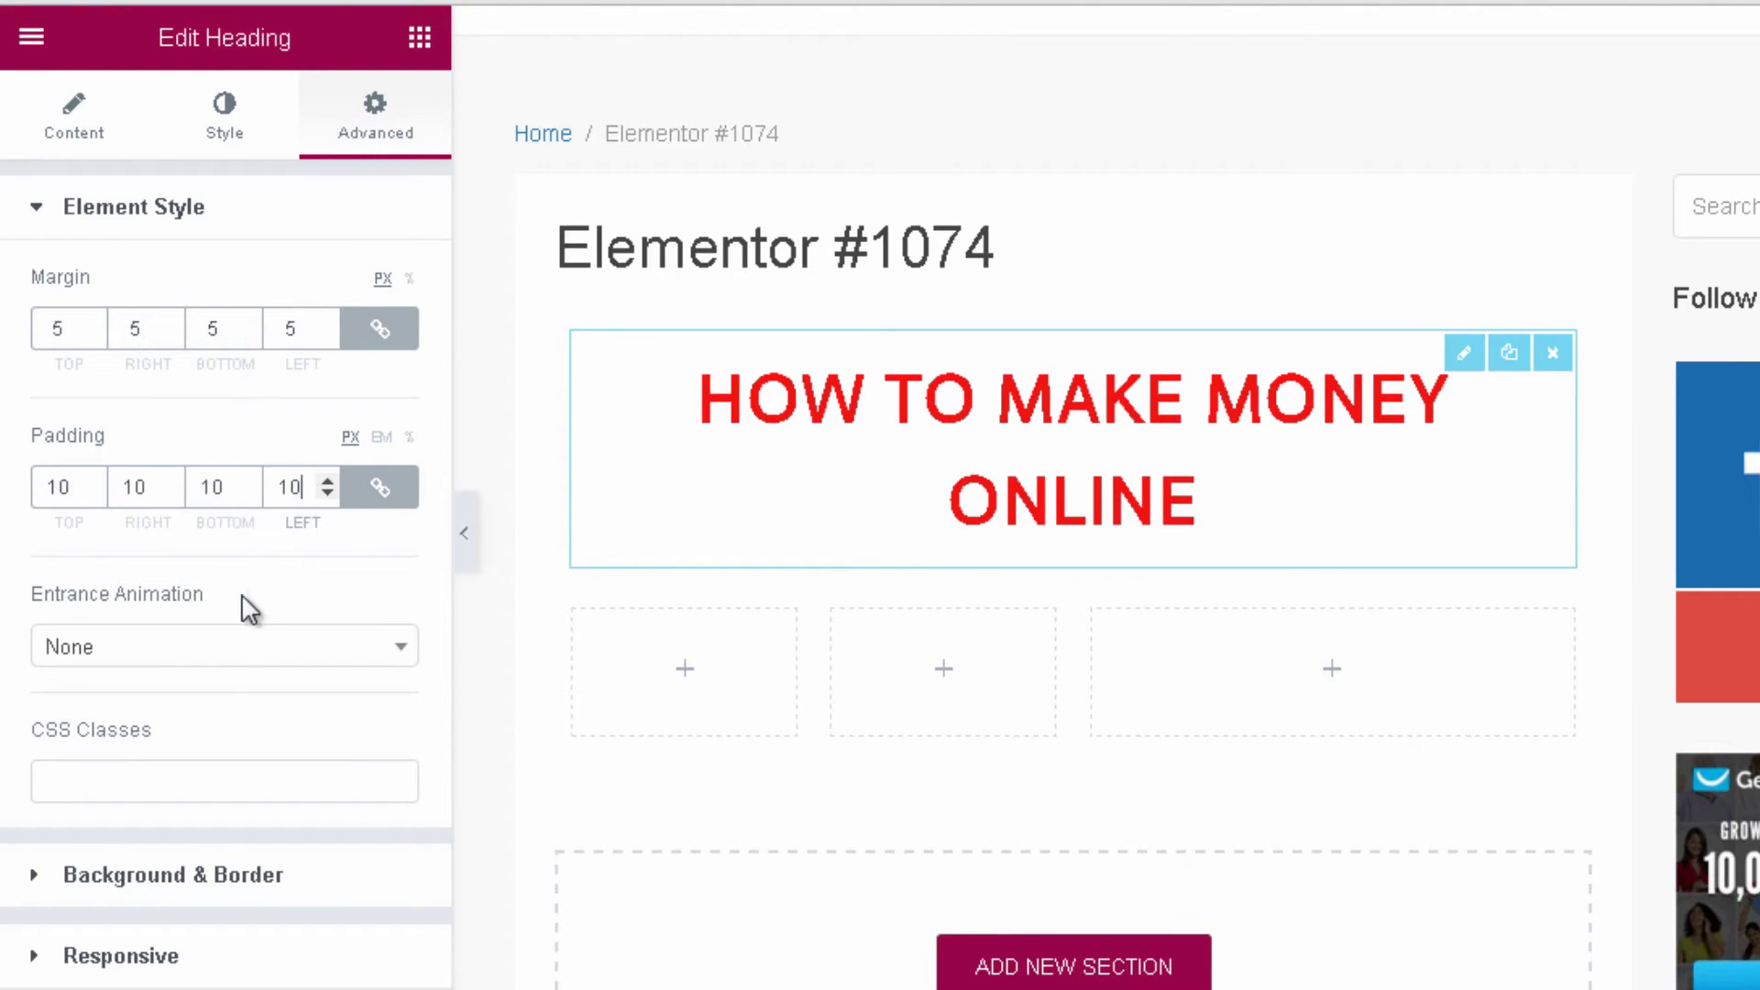
# Add a Fade In Down entrance animation with Slow duration.
pyautogui.click(225, 660)
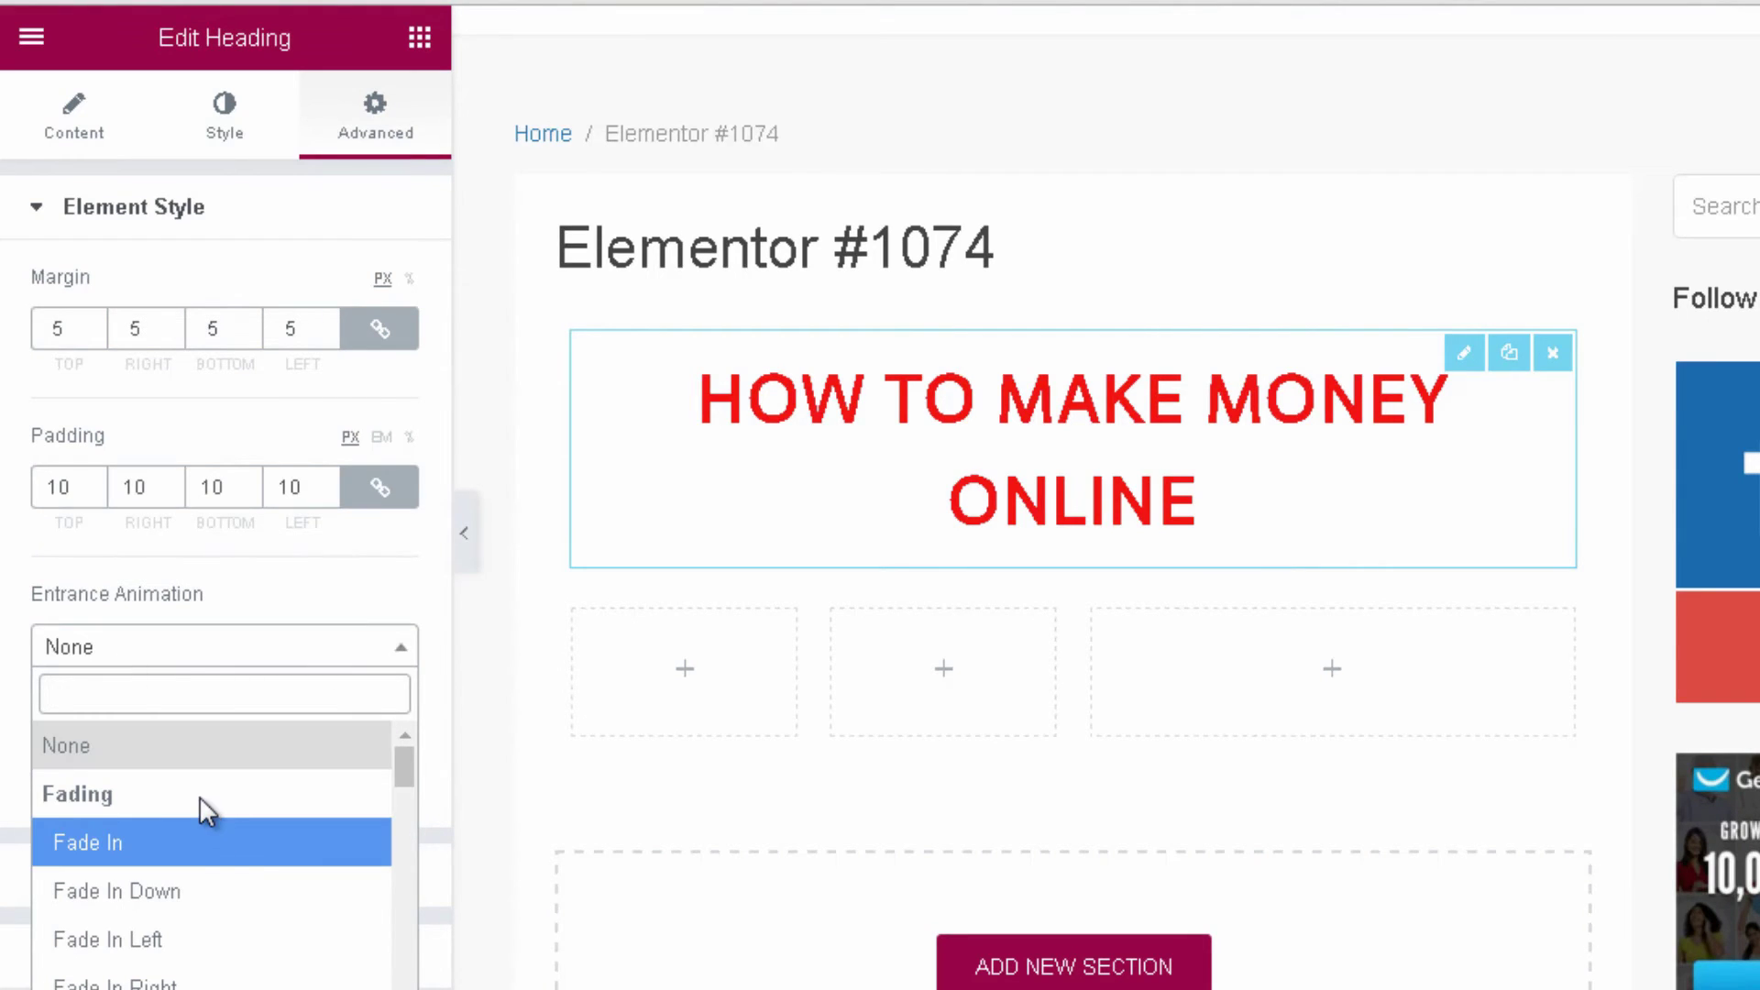
pyautogui.click(158, 908)
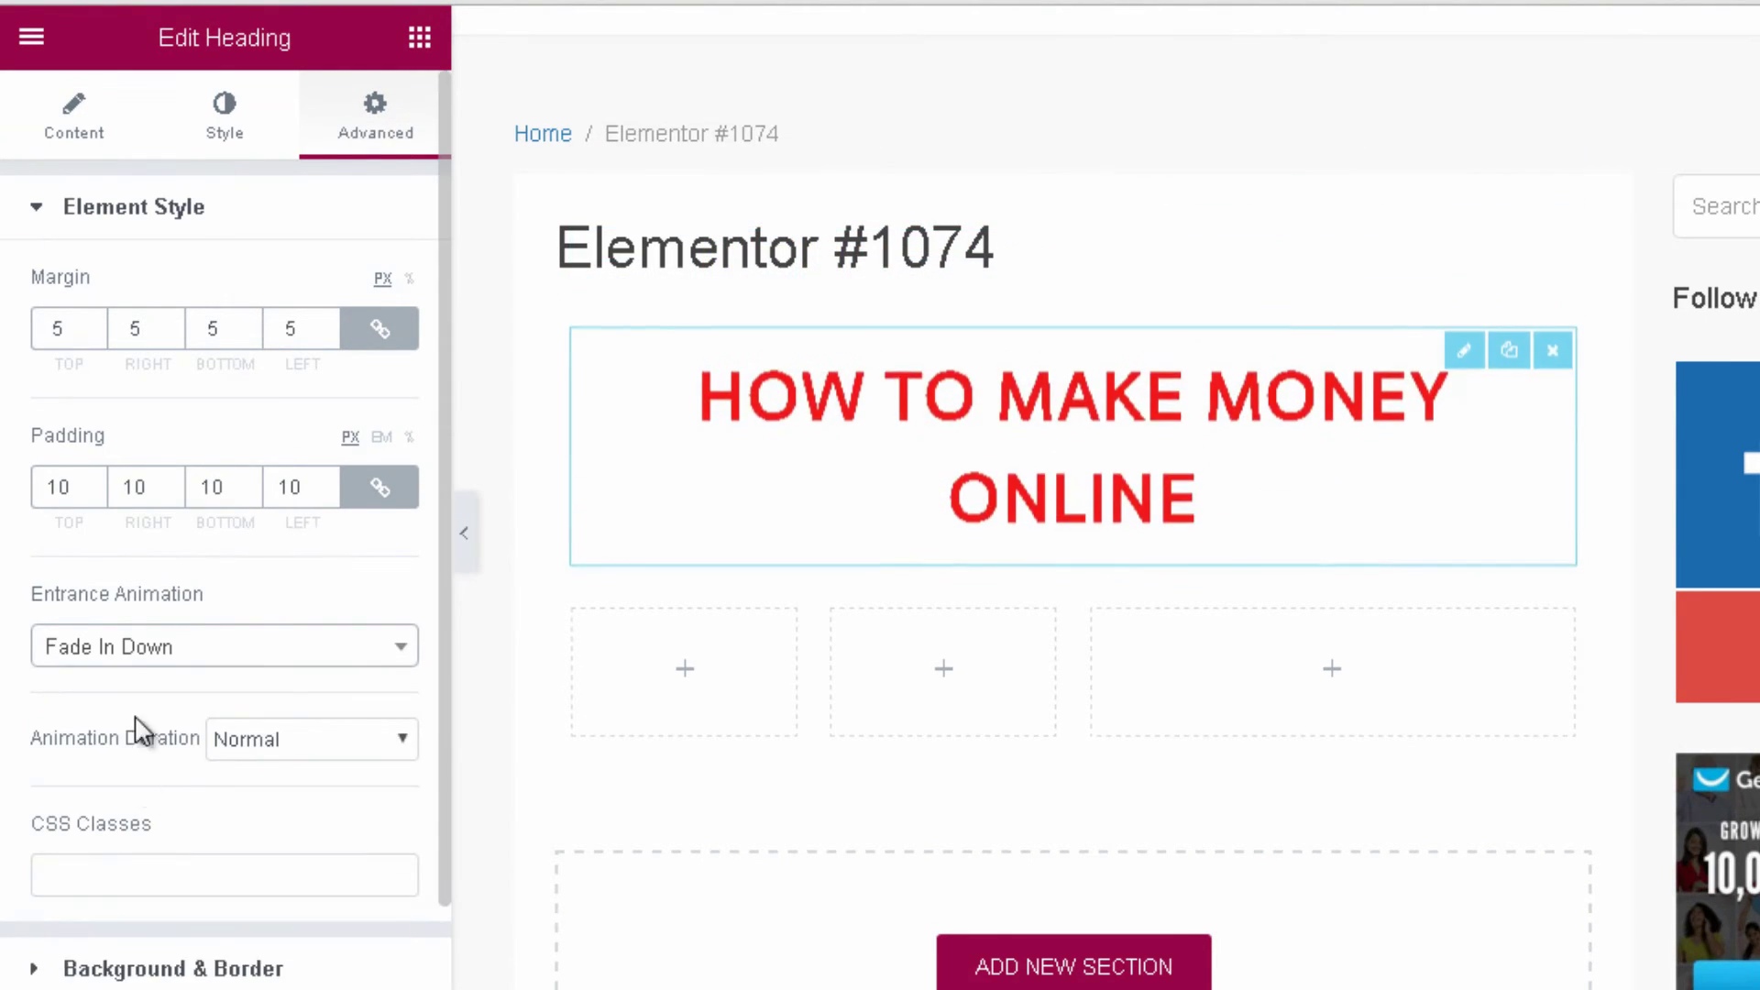
pyautogui.scroll(-1, 266, 470)
pyautogui.click(286, 648)
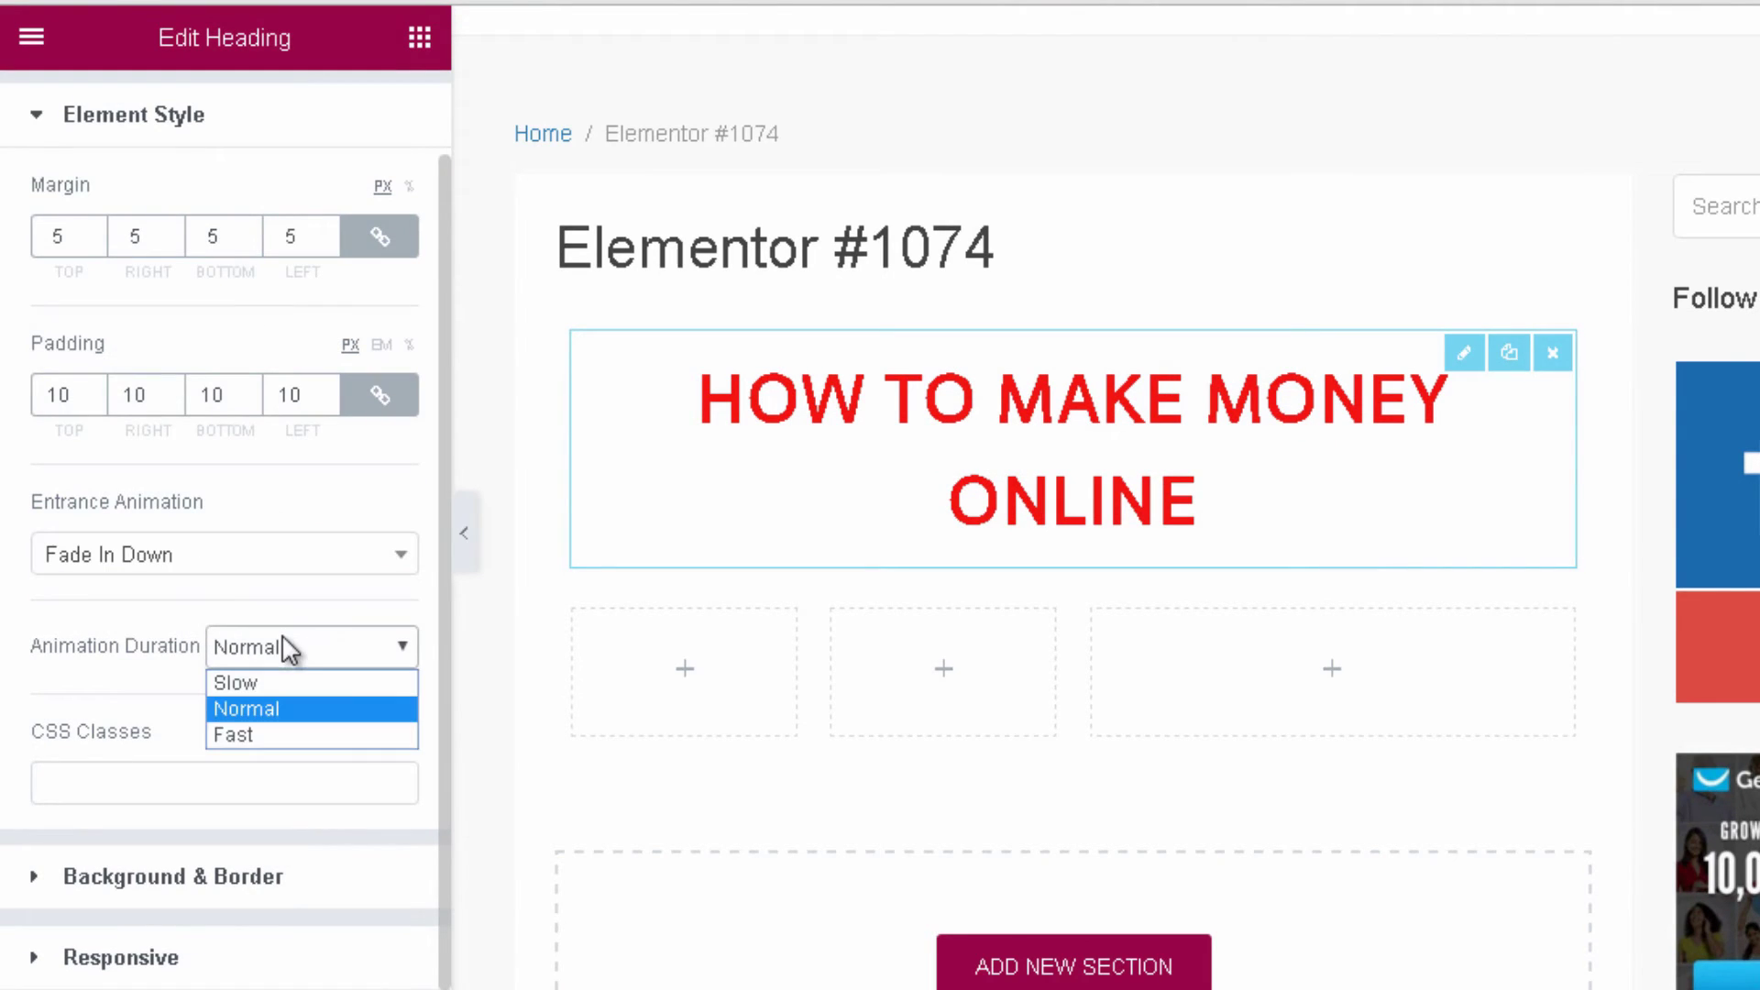
pyautogui.click(261, 685)
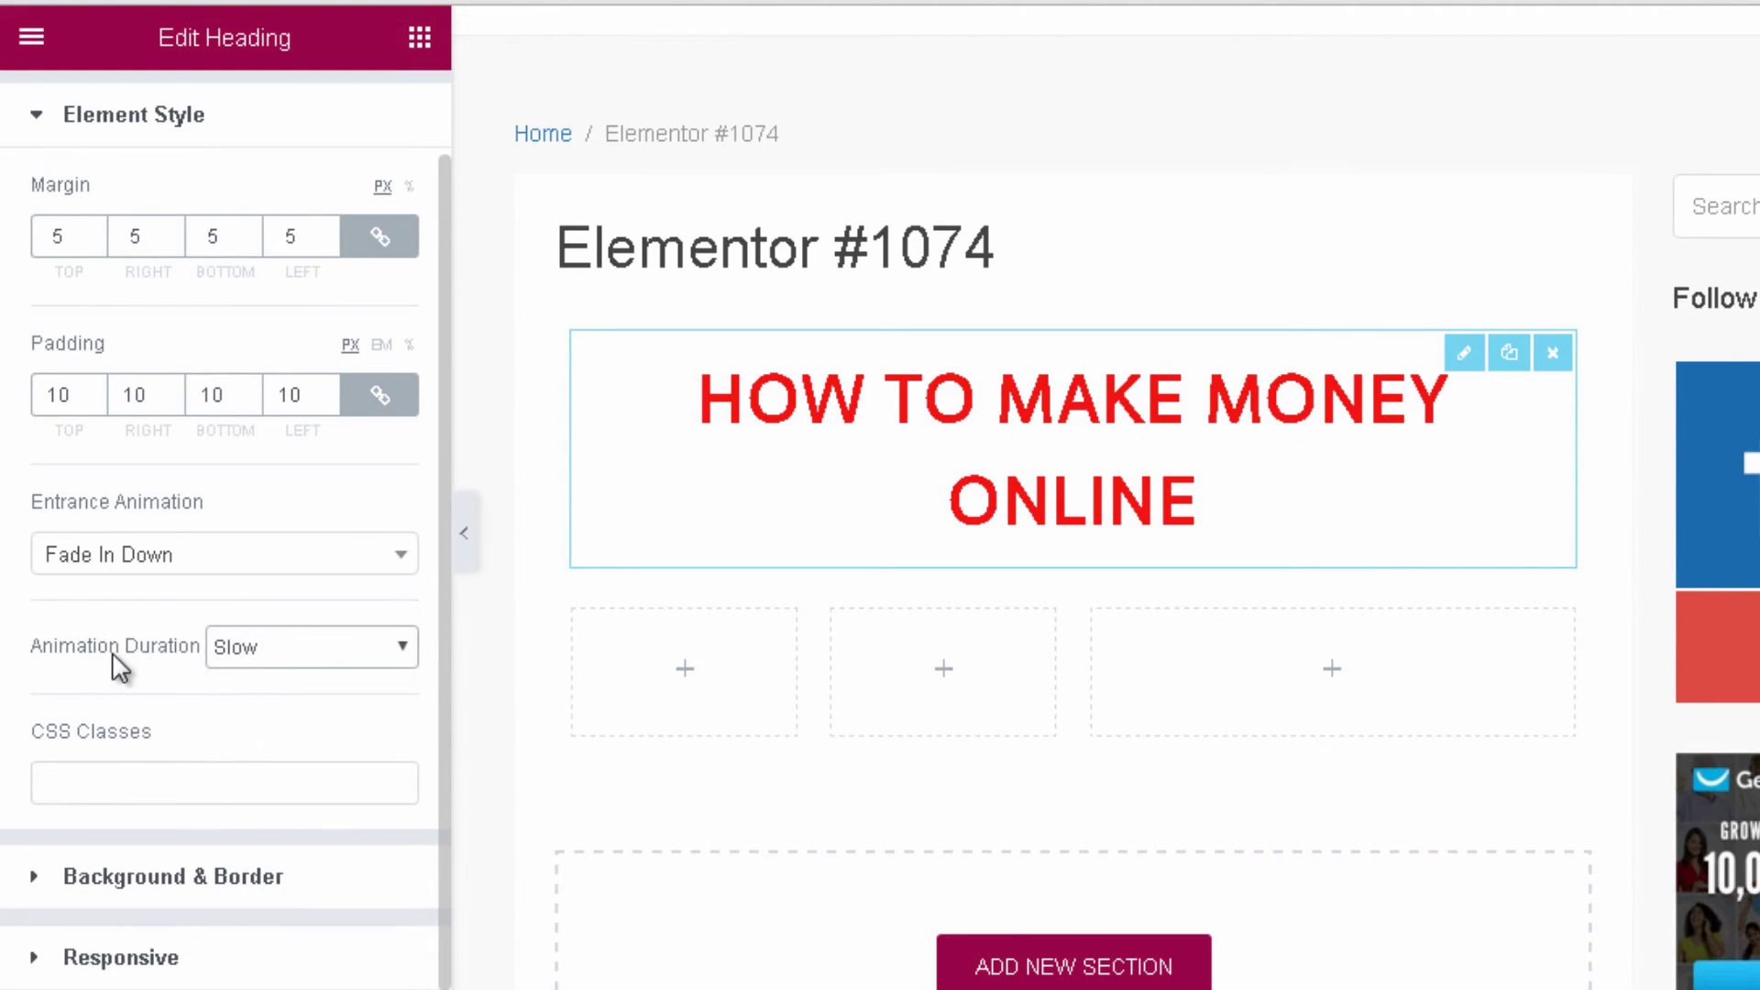
# Give the heading a classic black background colour.
pyautogui.click(198, 880)
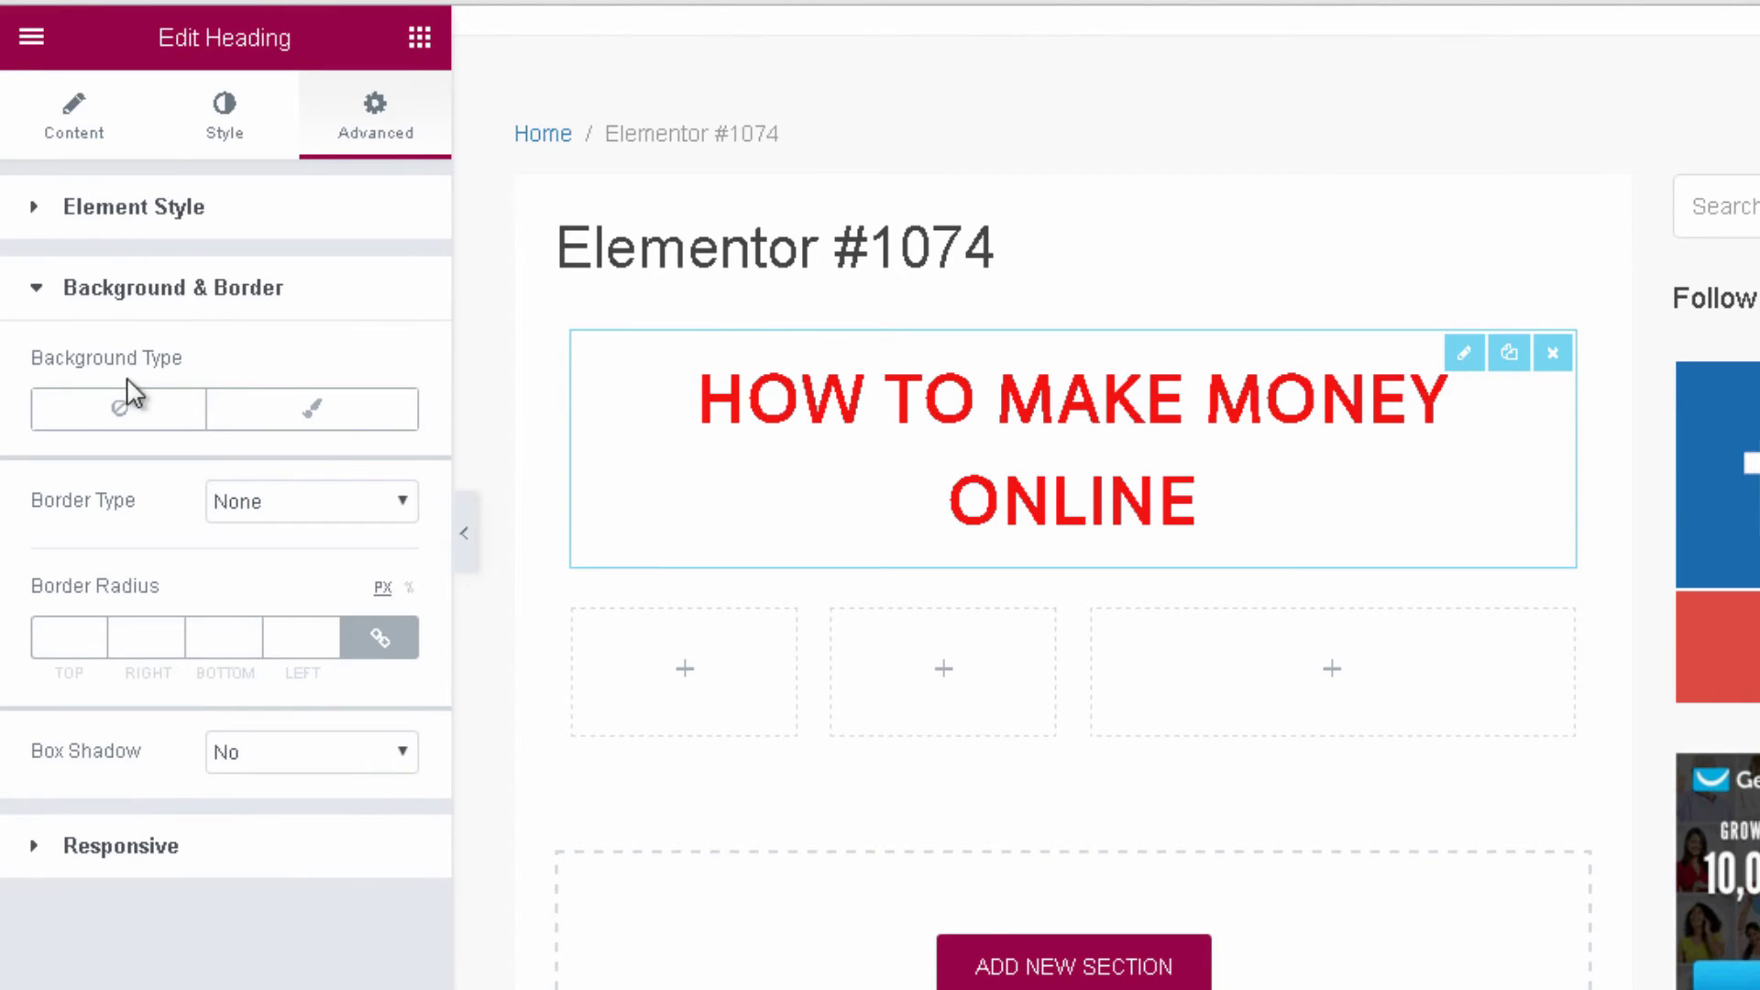
pyautogui.click(332, 417)
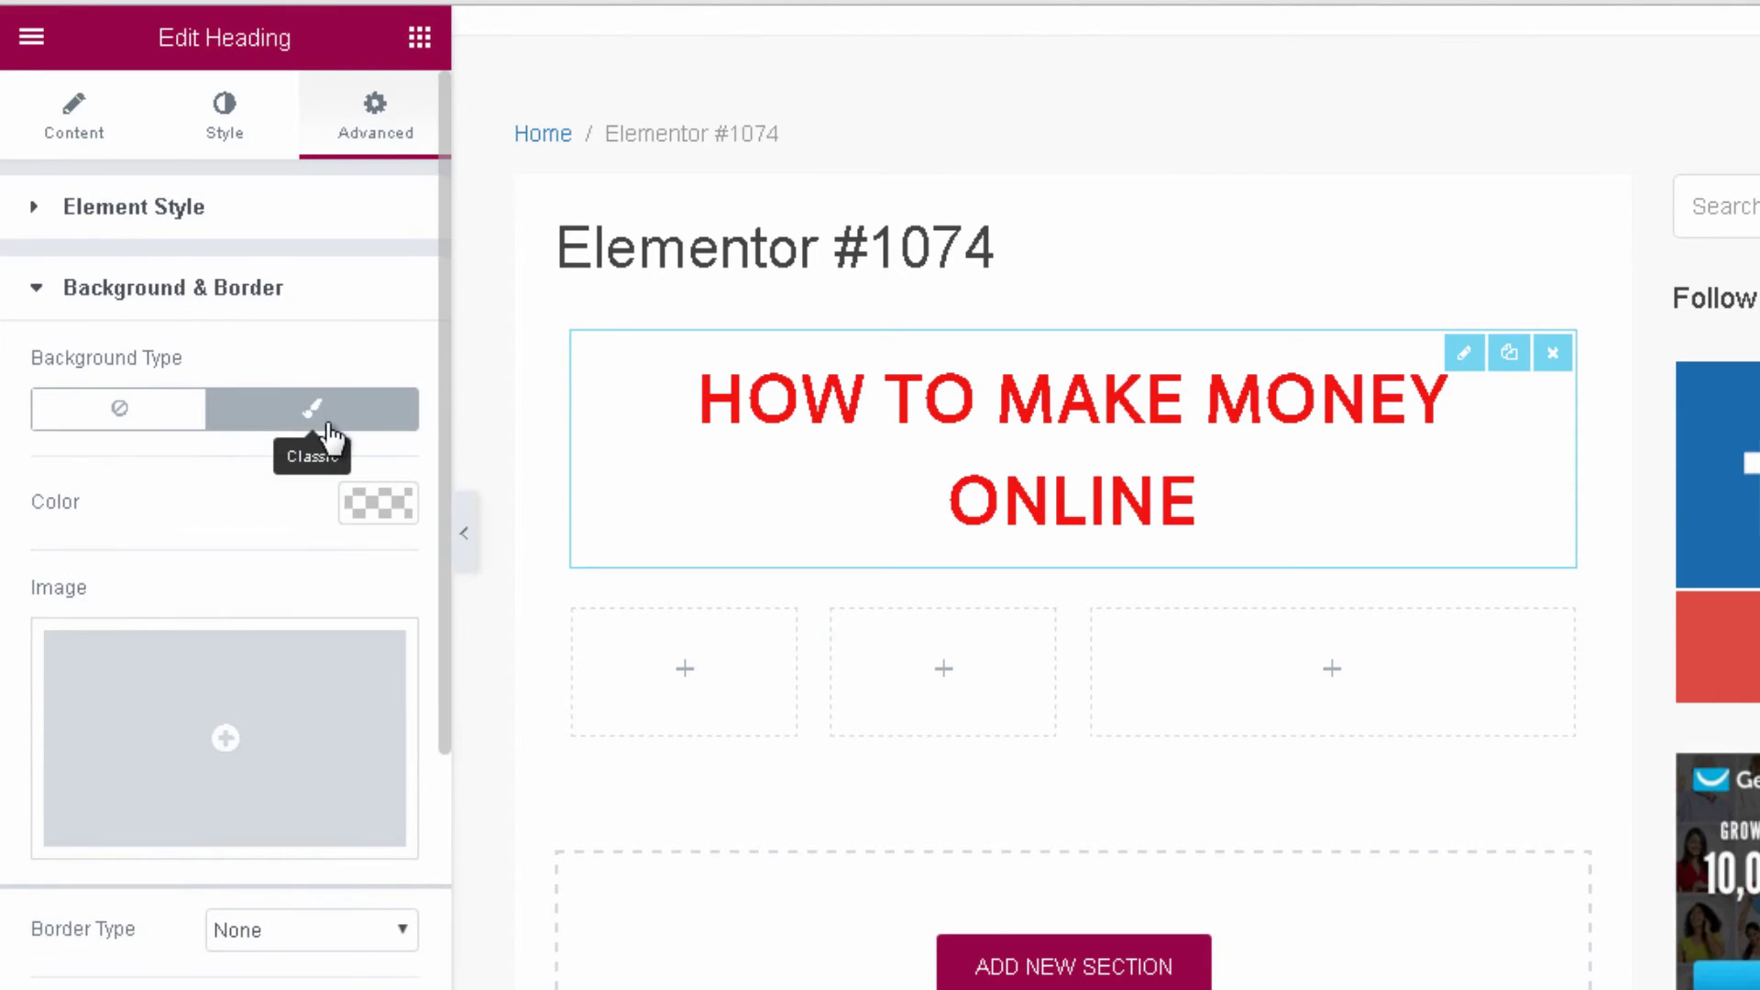
pyautogui.click(401, 523)
pyautogui.moveTo(257, 733); pyautogui.dragTo(28, 829)
pyautogui.click(392, 357)
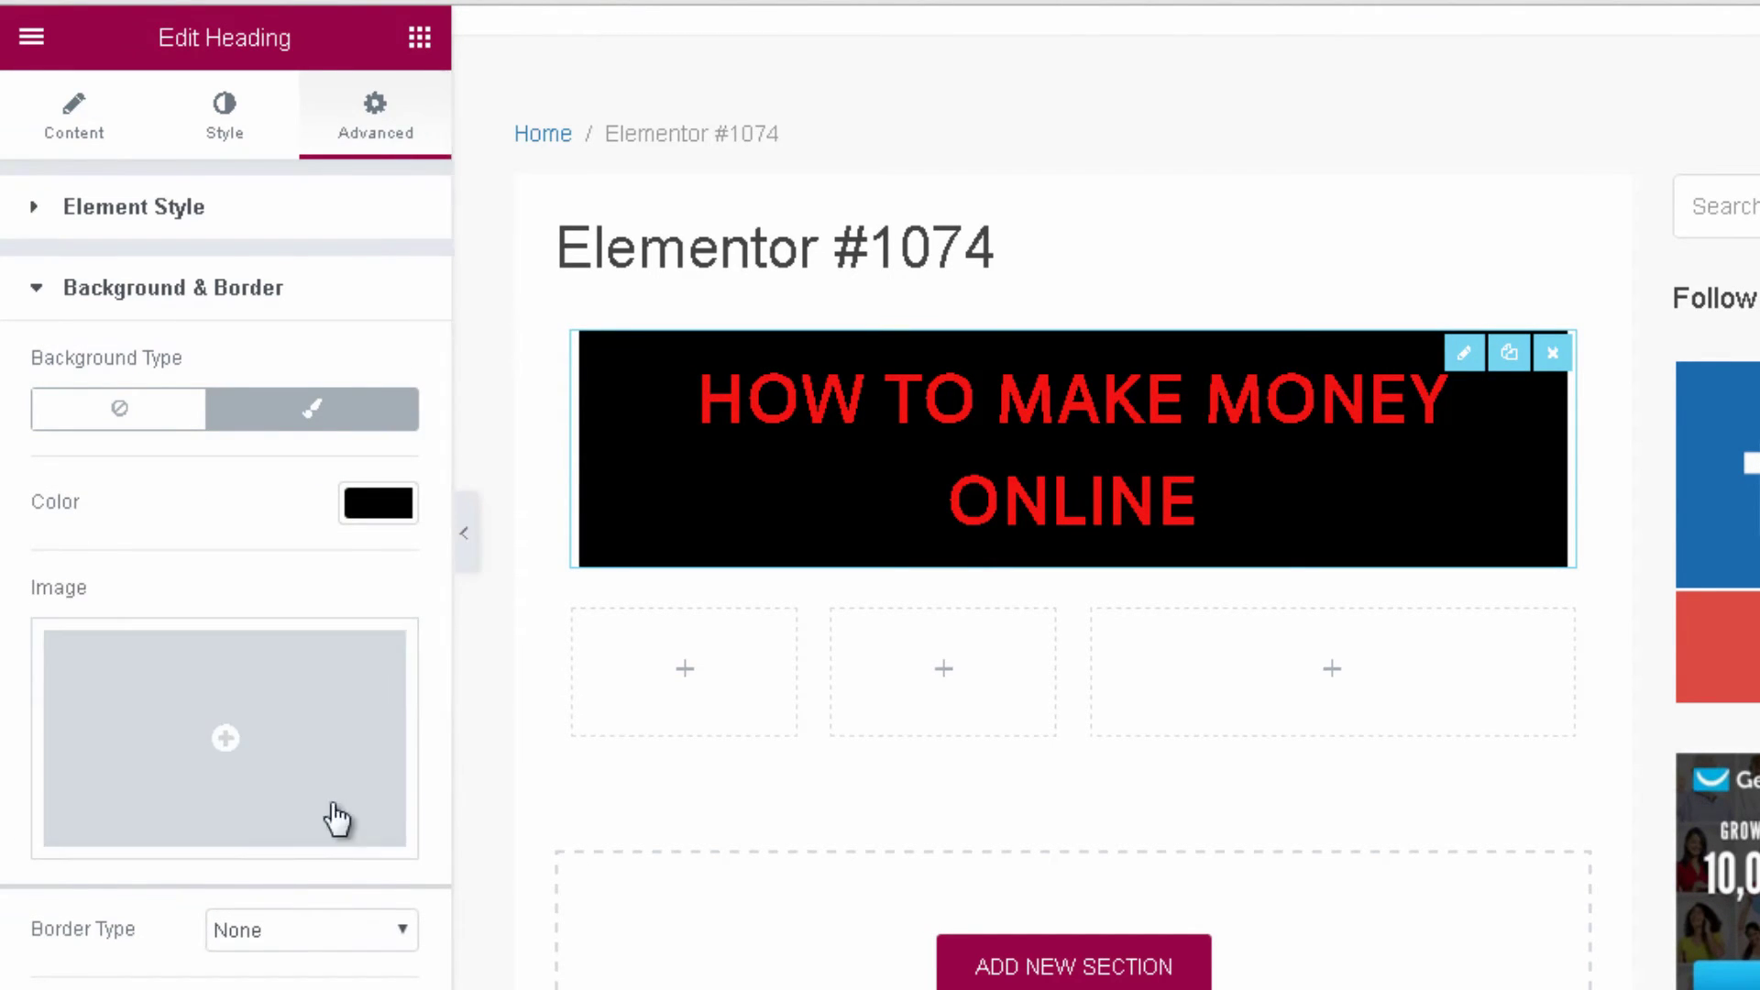
# Add a solid border 5 px wide on all sides of the heading.
pyautogui.click(299, 935)
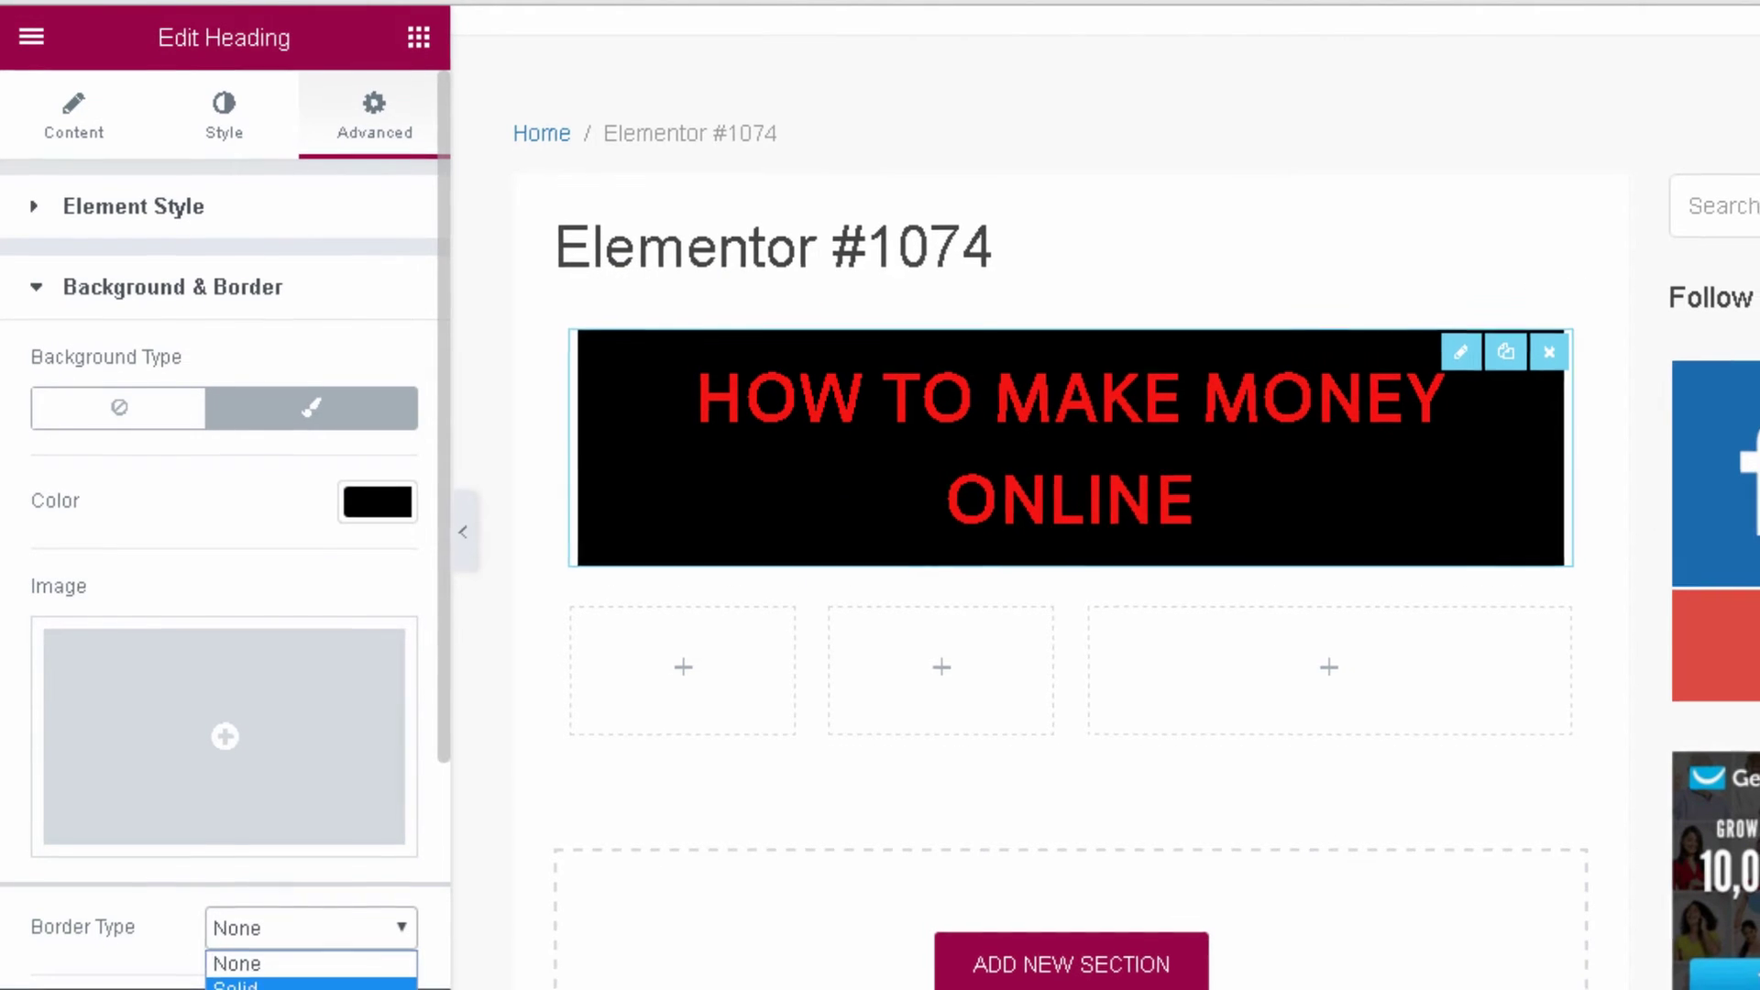
pyautogui.click(275, 986)
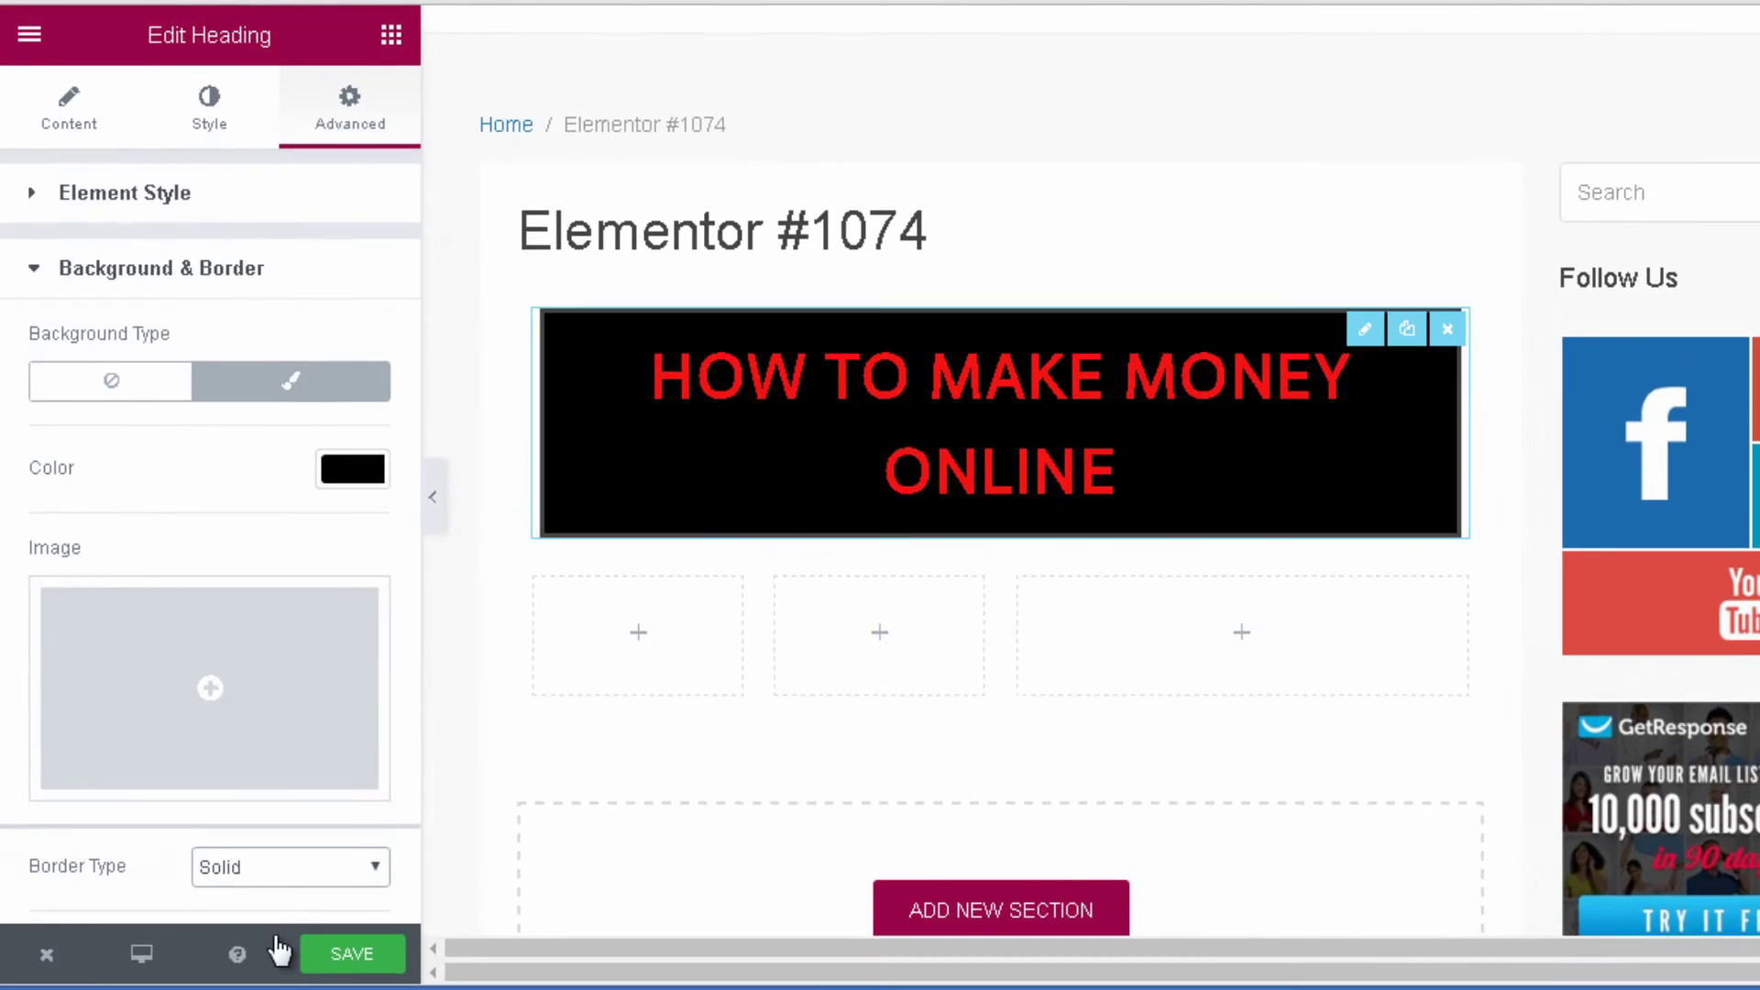
pyautogui.scroll(-5, 295, 746)
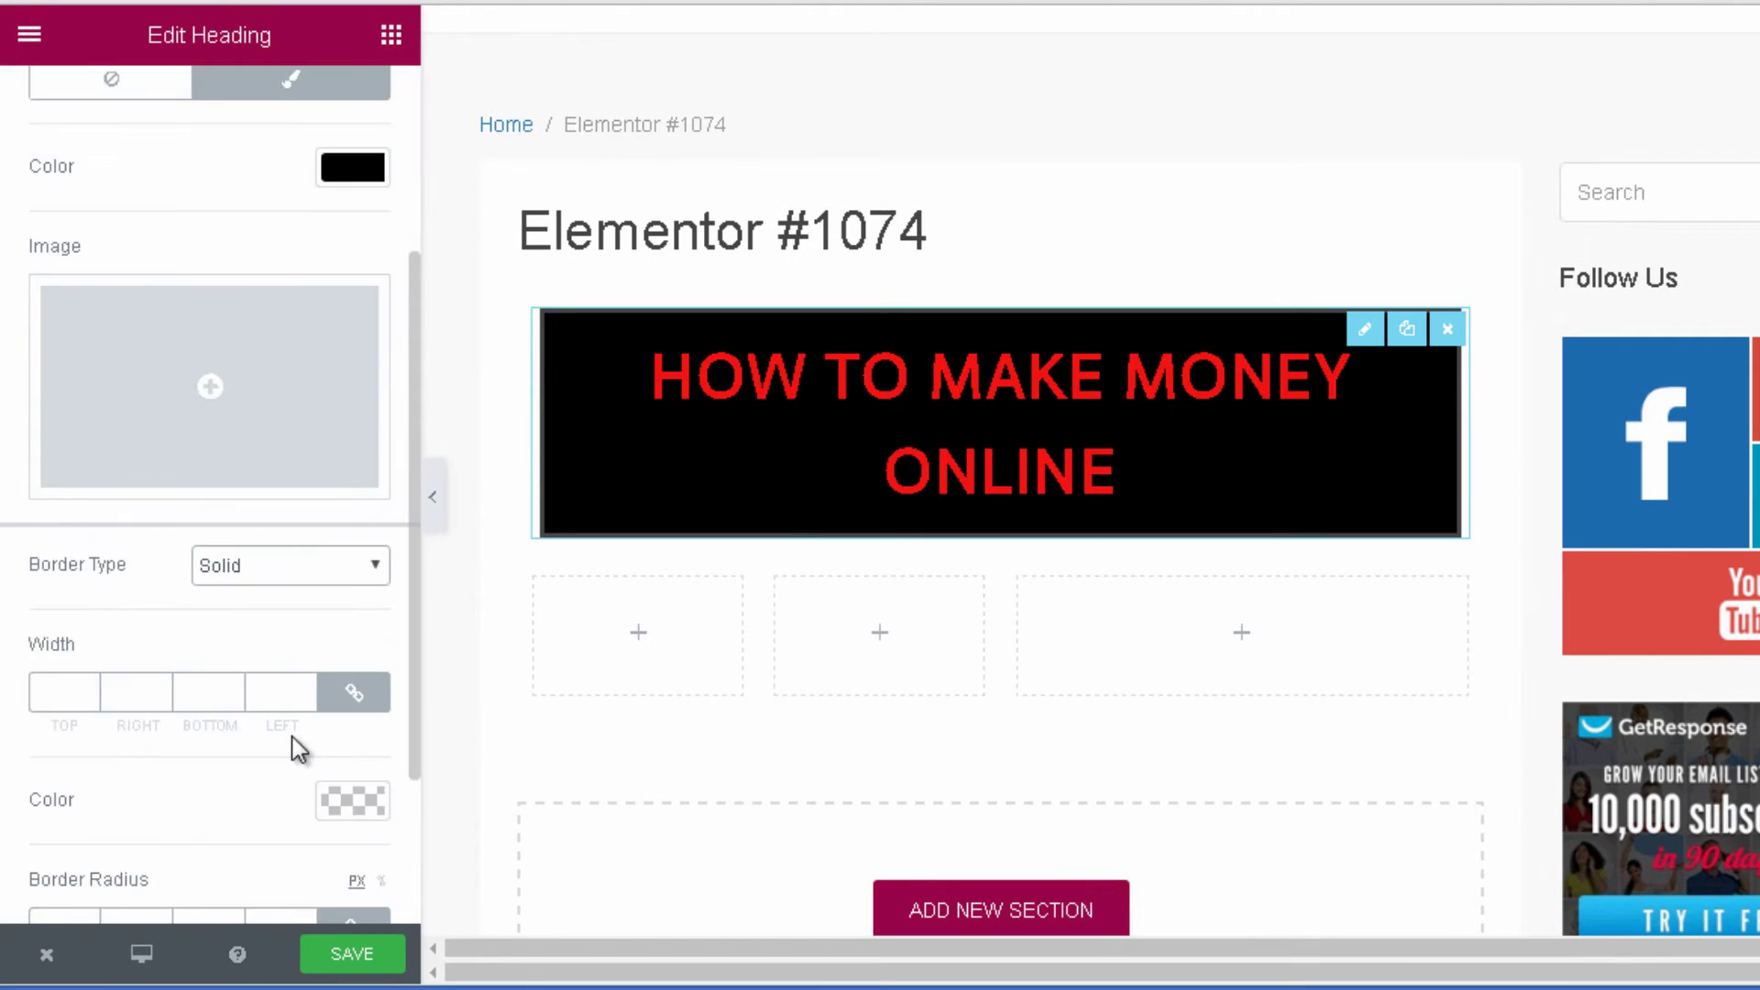
pyautogui.click(282, 458)
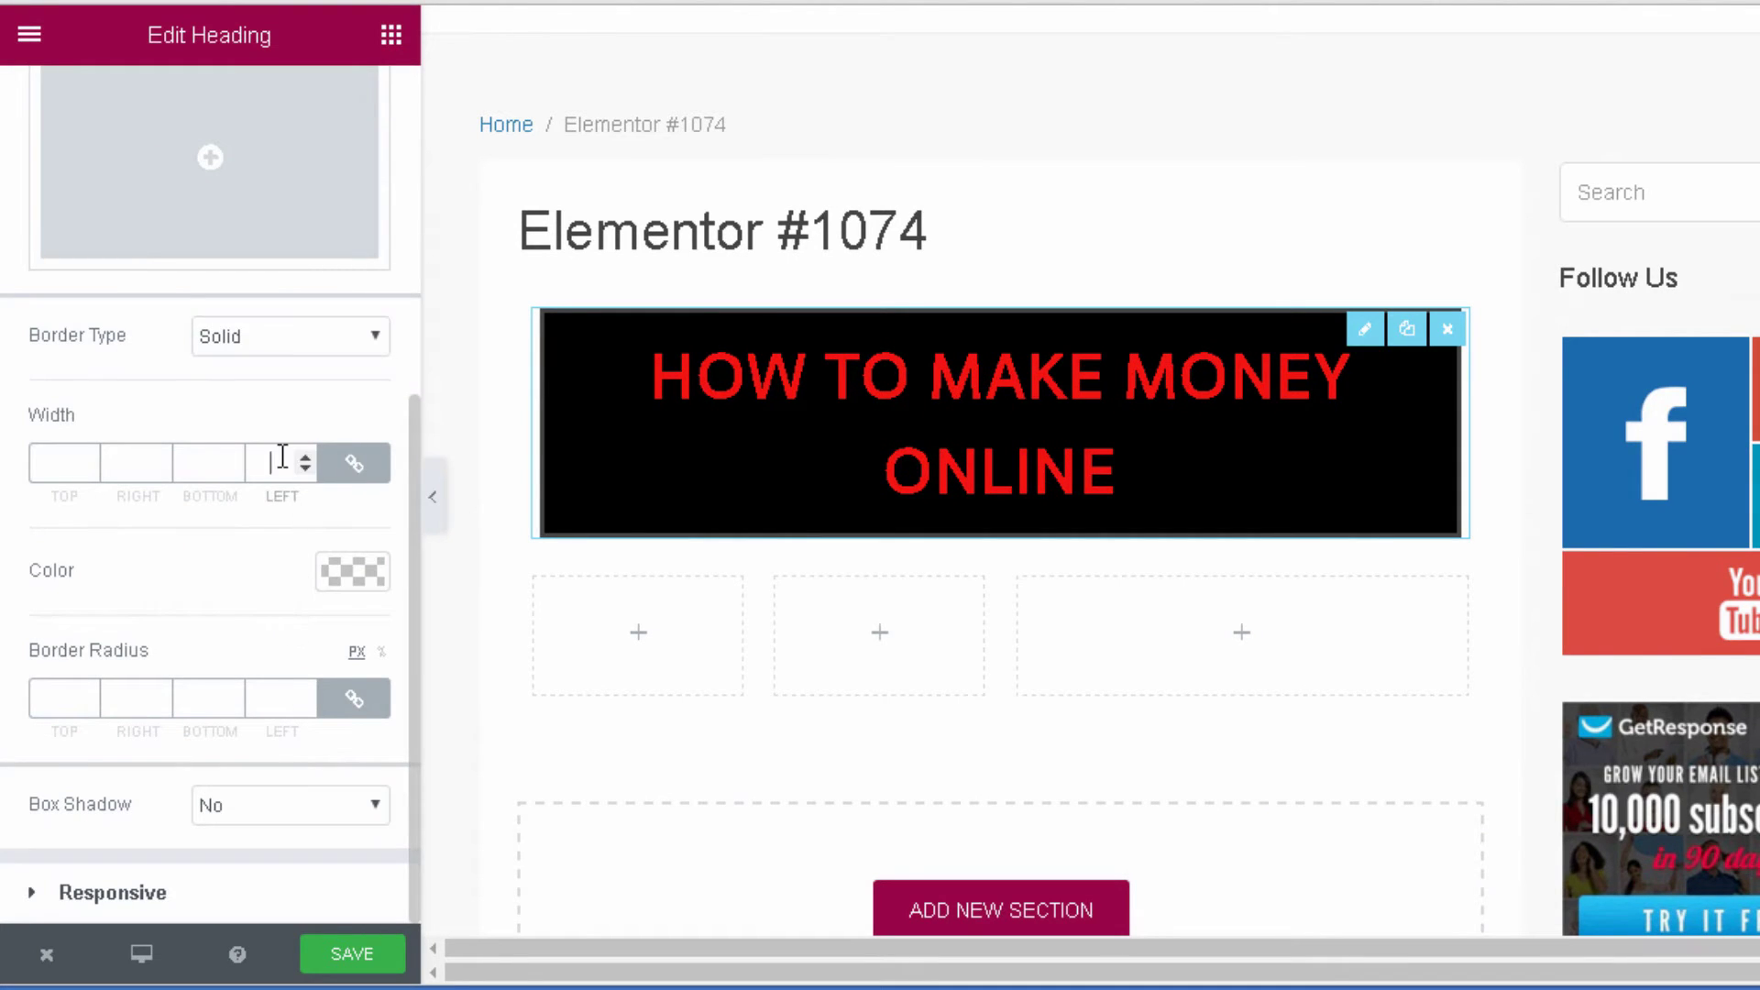
pyautogui.click(306, 455)
pyautogui.click(305, 455)
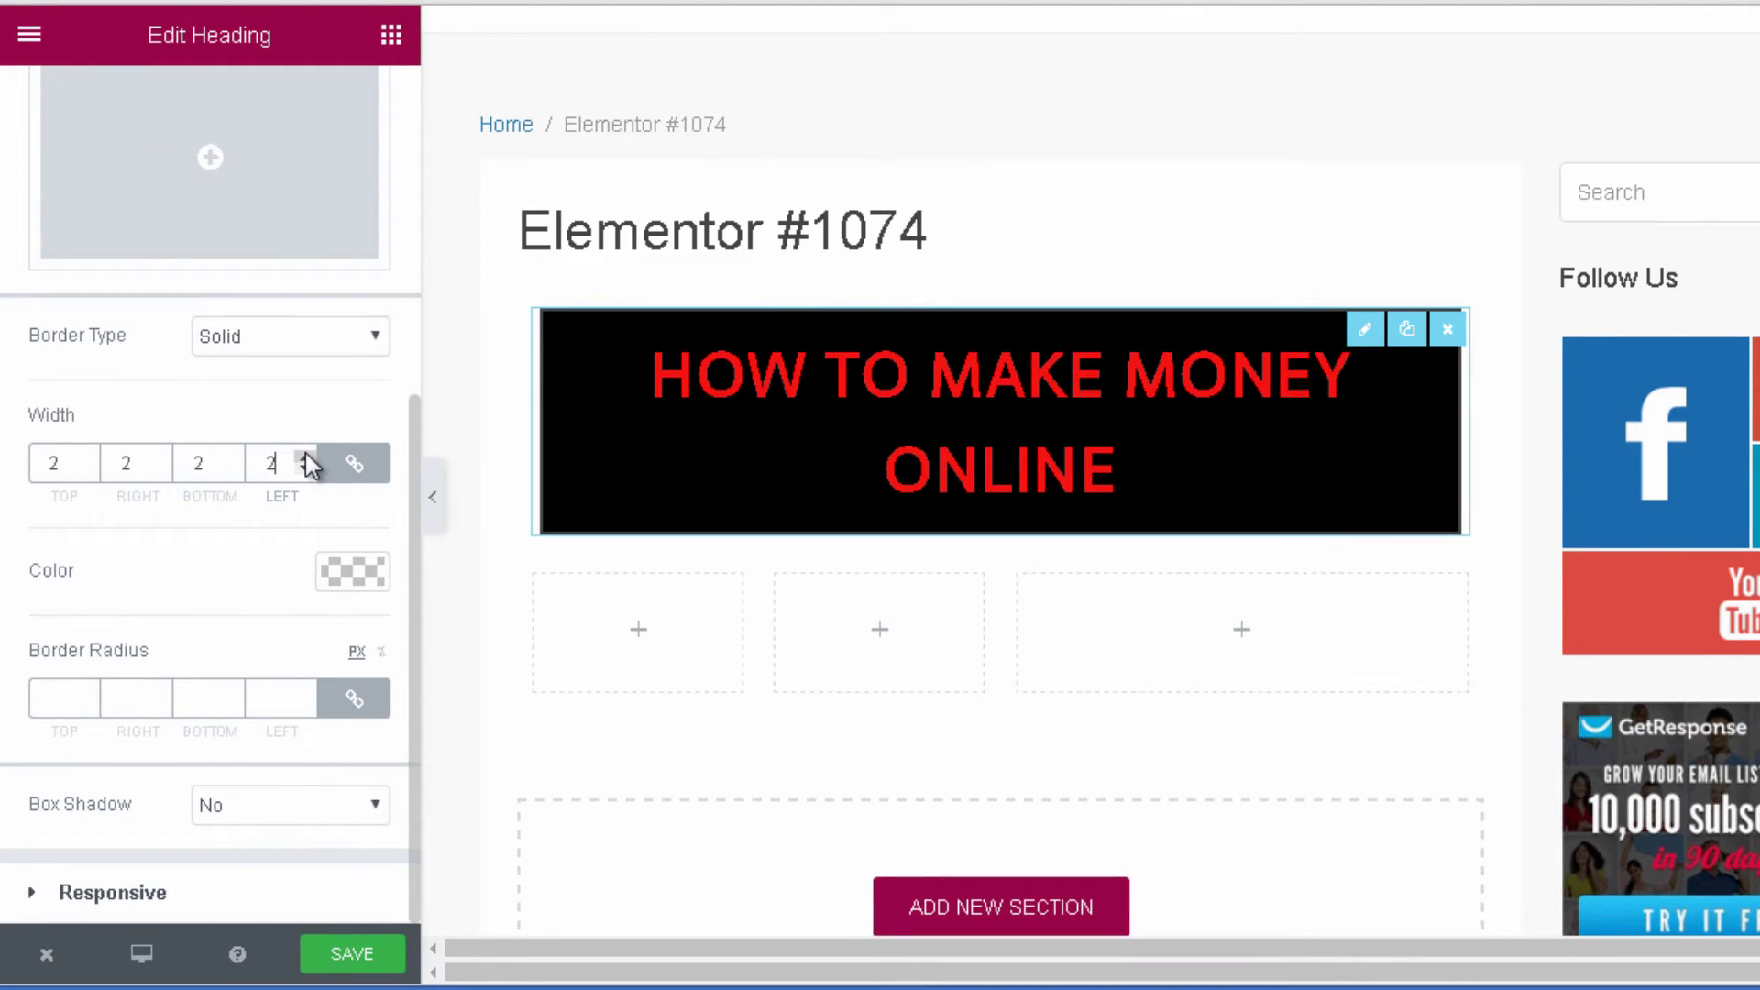
pyautogui.click(306, 454)
pyautogui.click(305, 455)
pyautogui.click(306, 455)
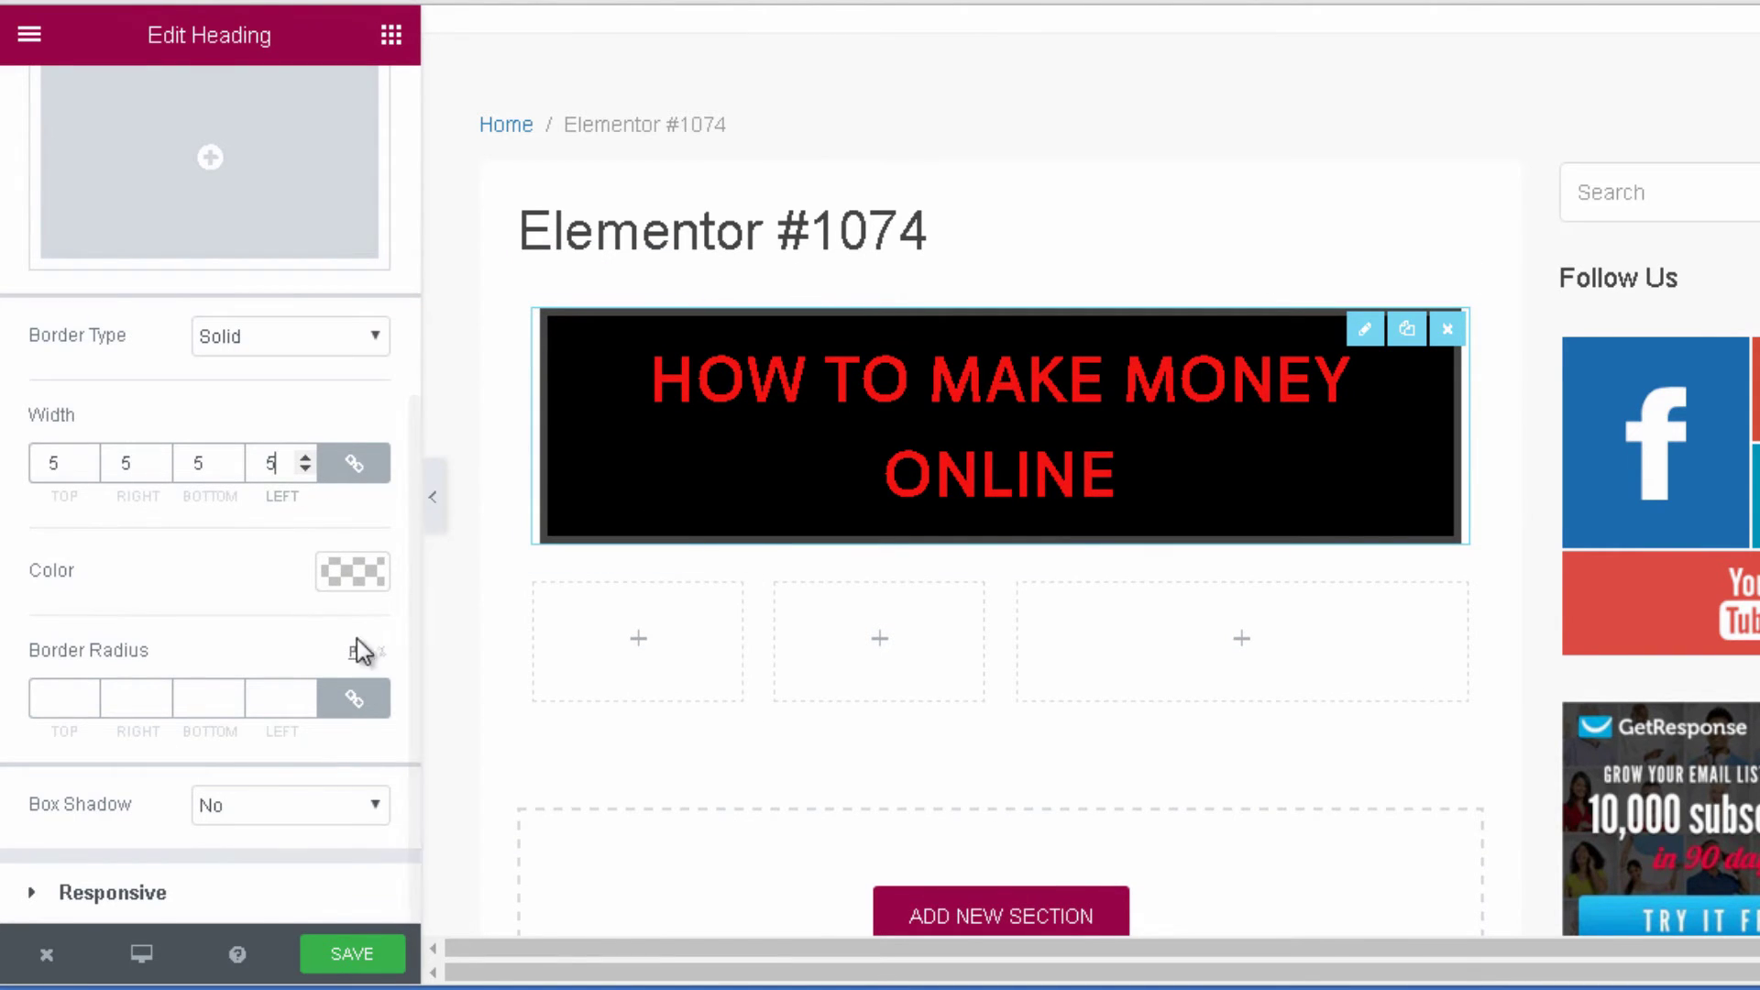
# Colour the border red (#dd3333) and round the corners to 19 px.
pyautogui.click(369, 587)
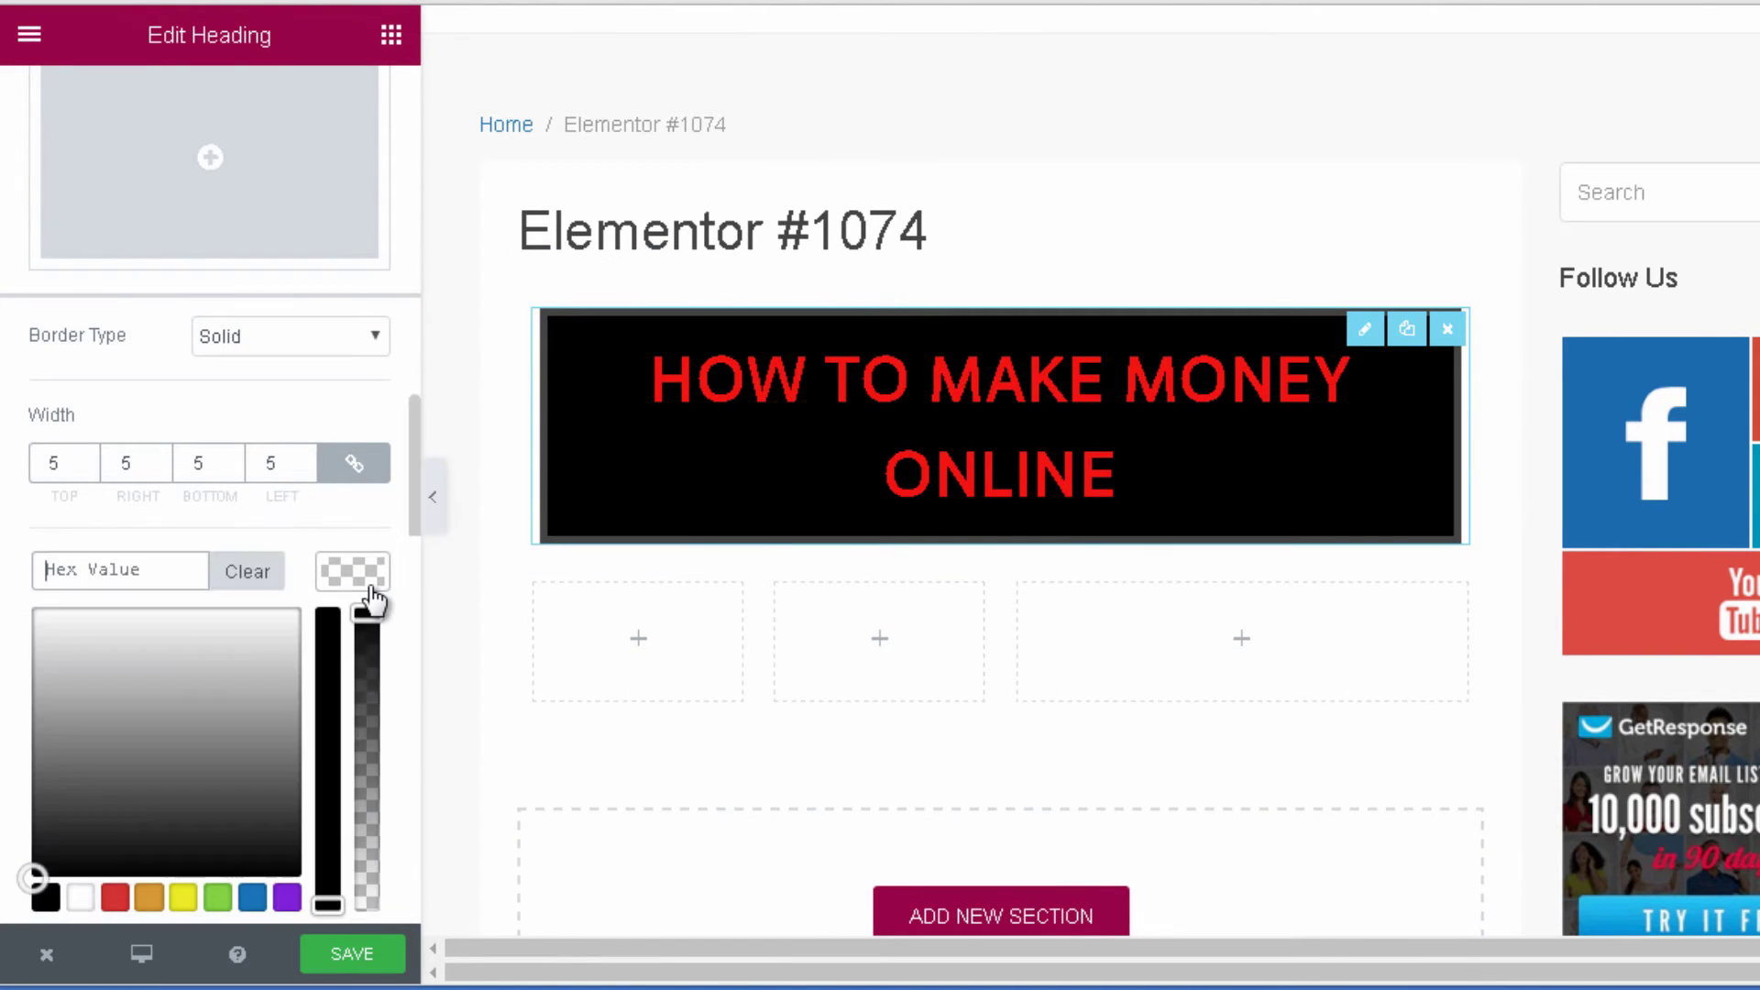
pyautogui.click(115, 898)
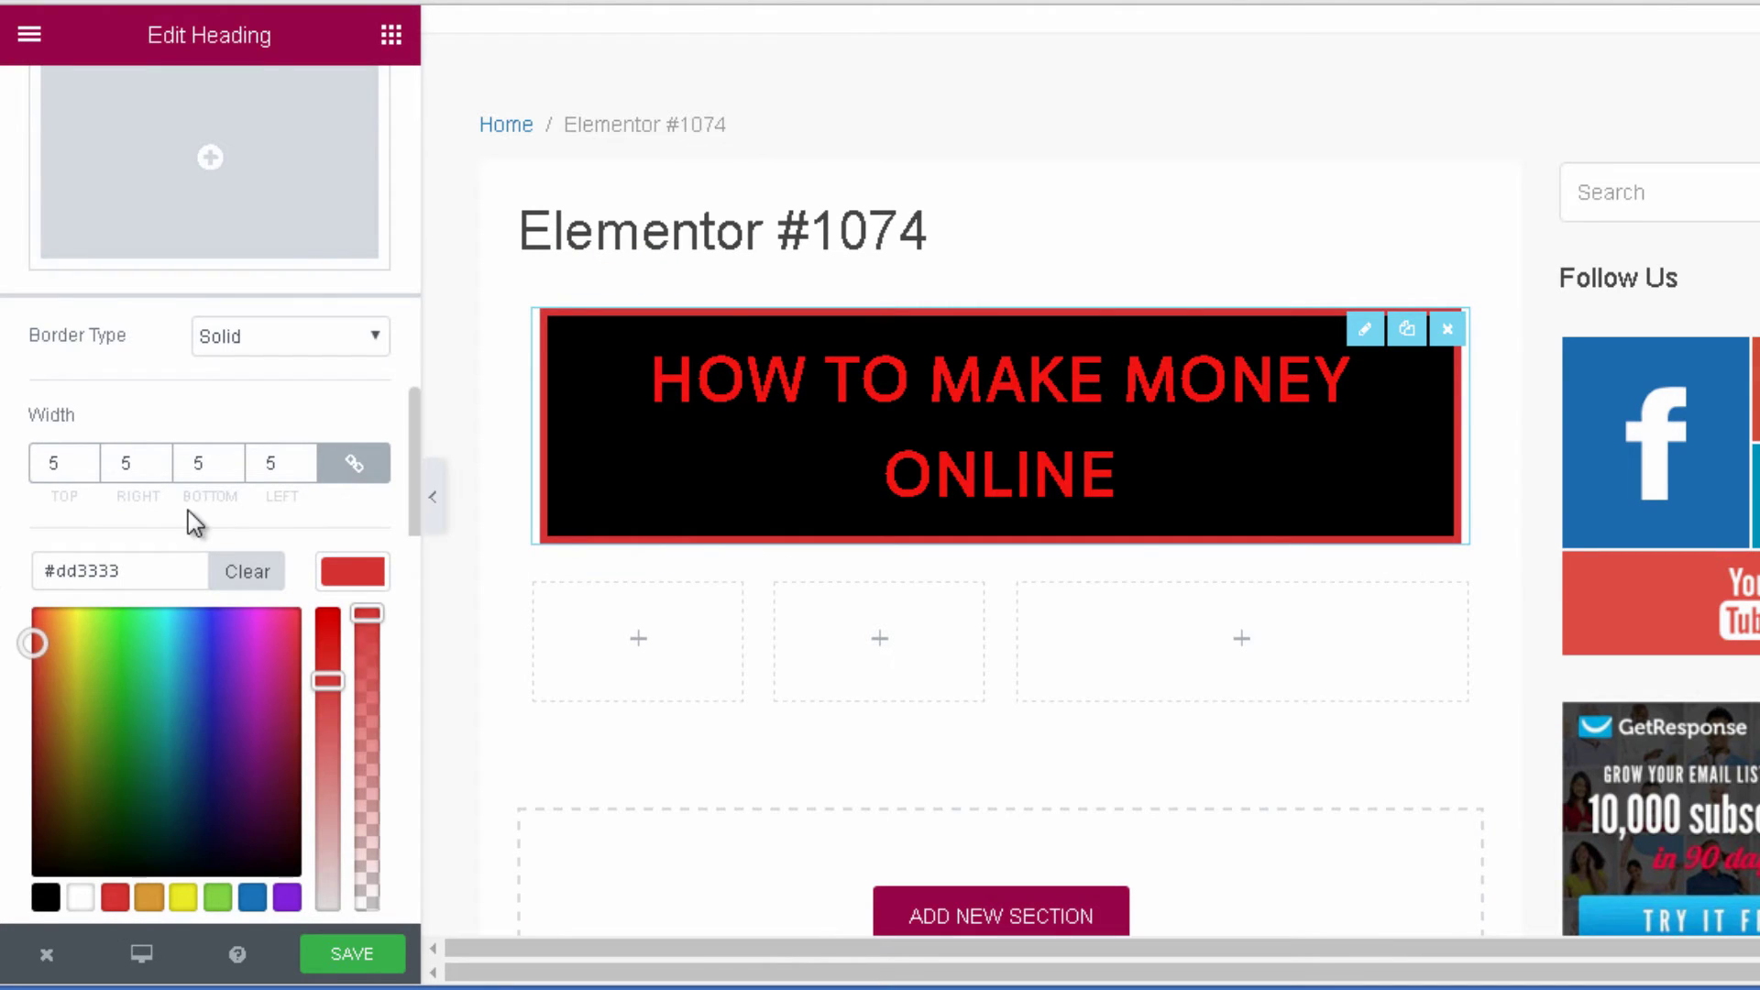
pyautogui.click(207, 543)
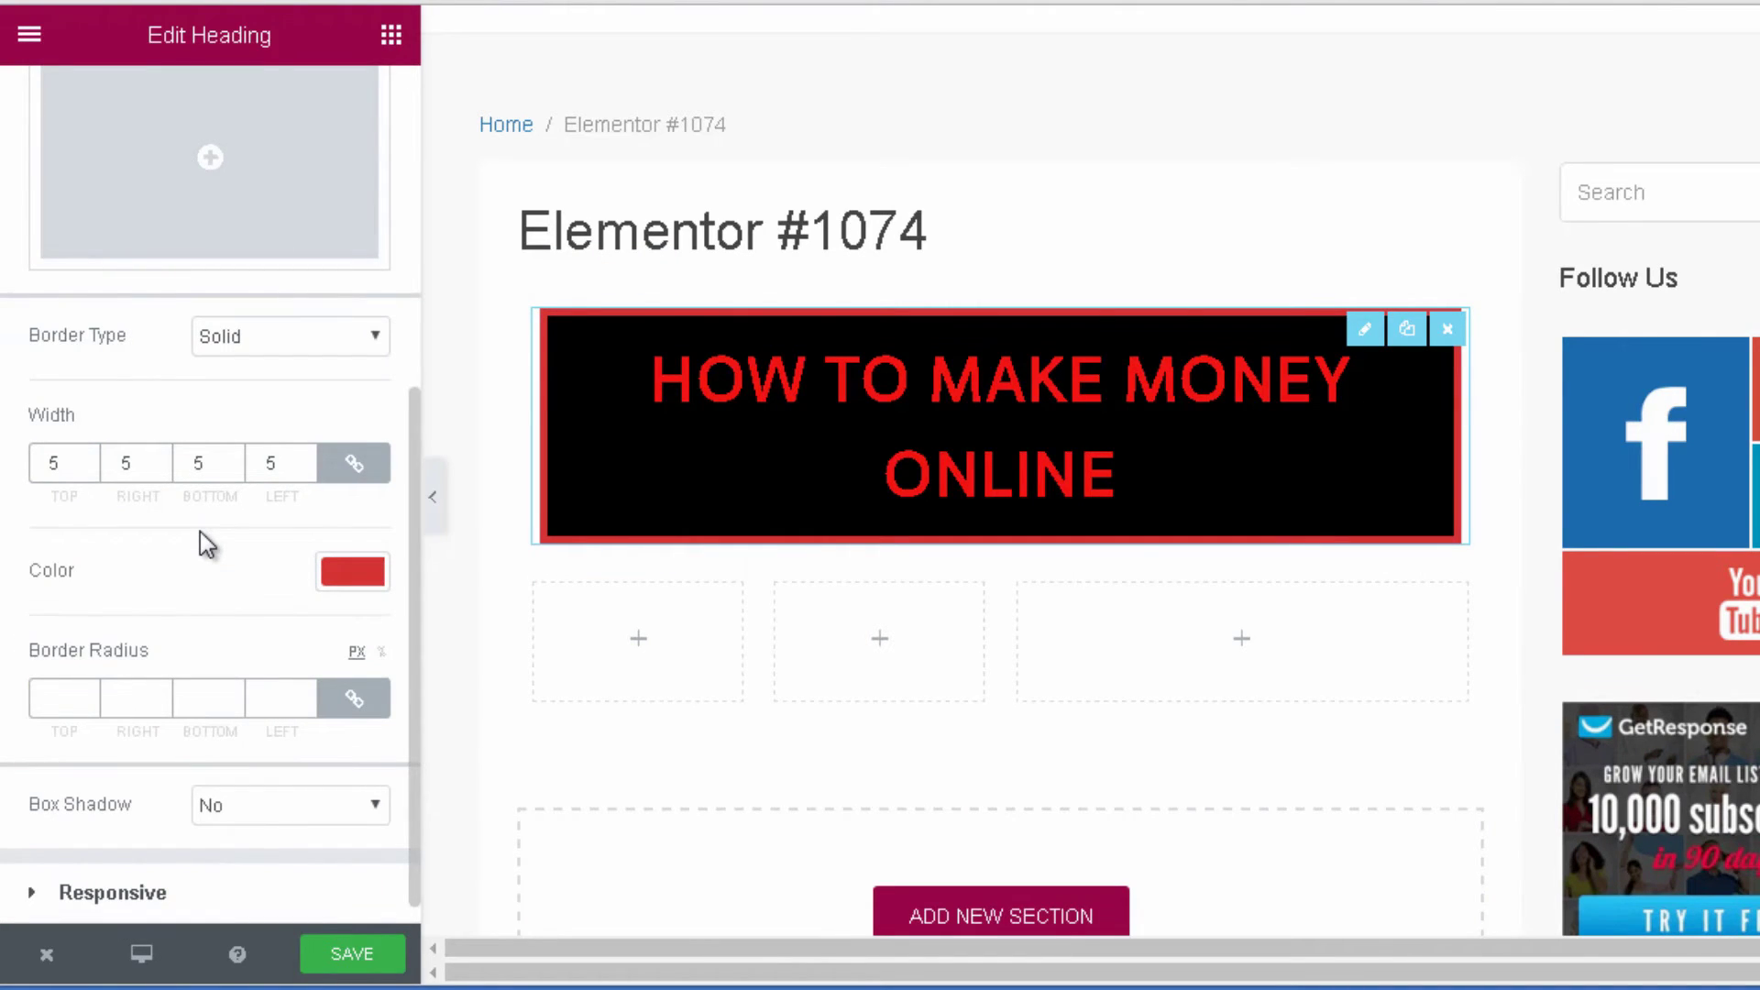
pyautogui.click(232, 693)
pyautogui.click(232, 693)
pyautogui.click(232, 693)
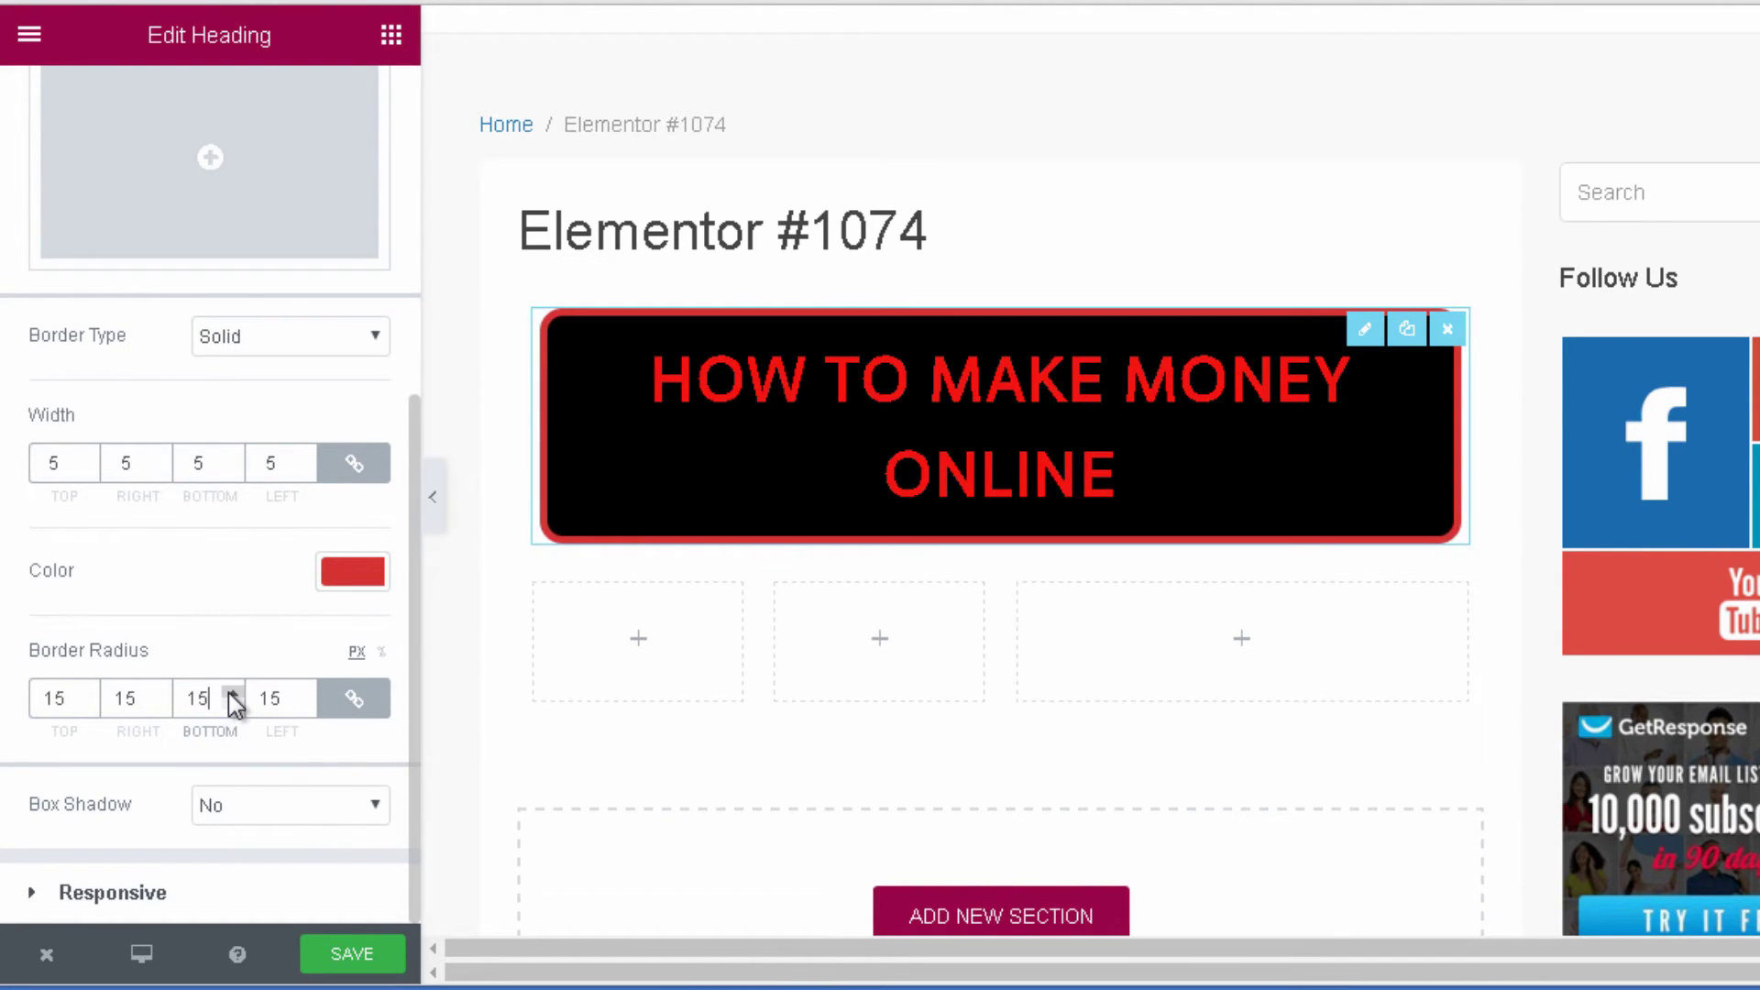
pyautogui.click(231, 693)
pyautogui.click(232, 693)
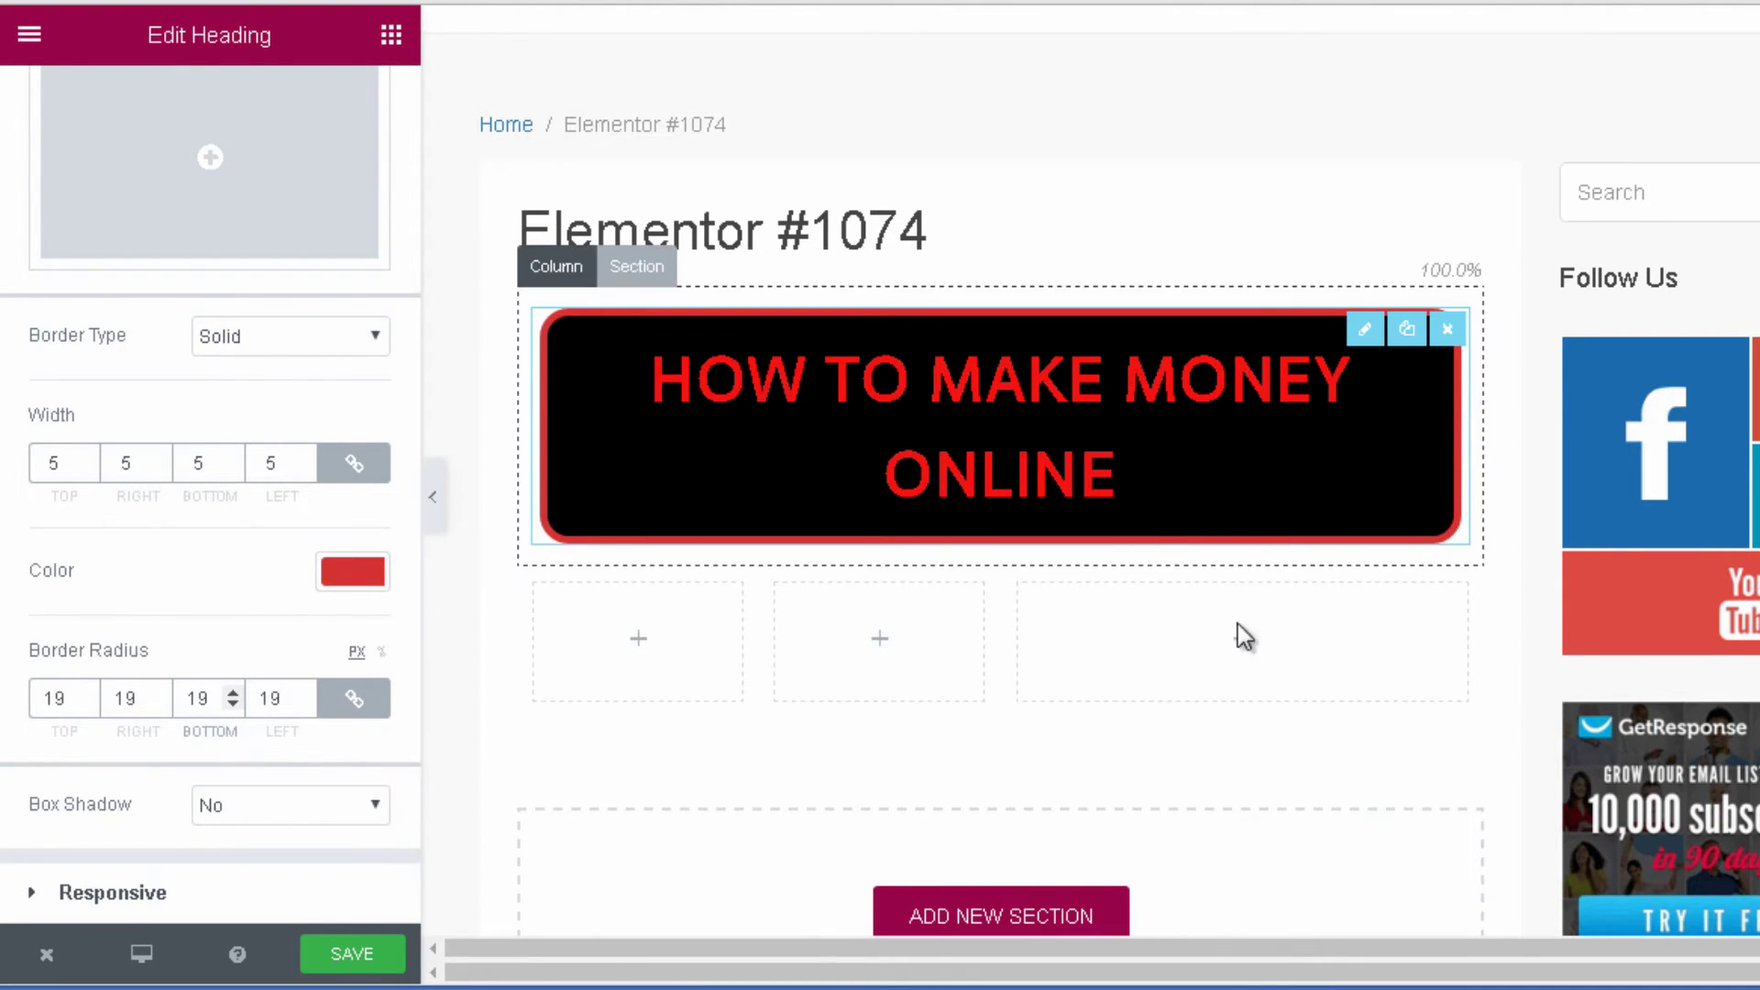
pyautogui.scroll(-8, 1192, 550)
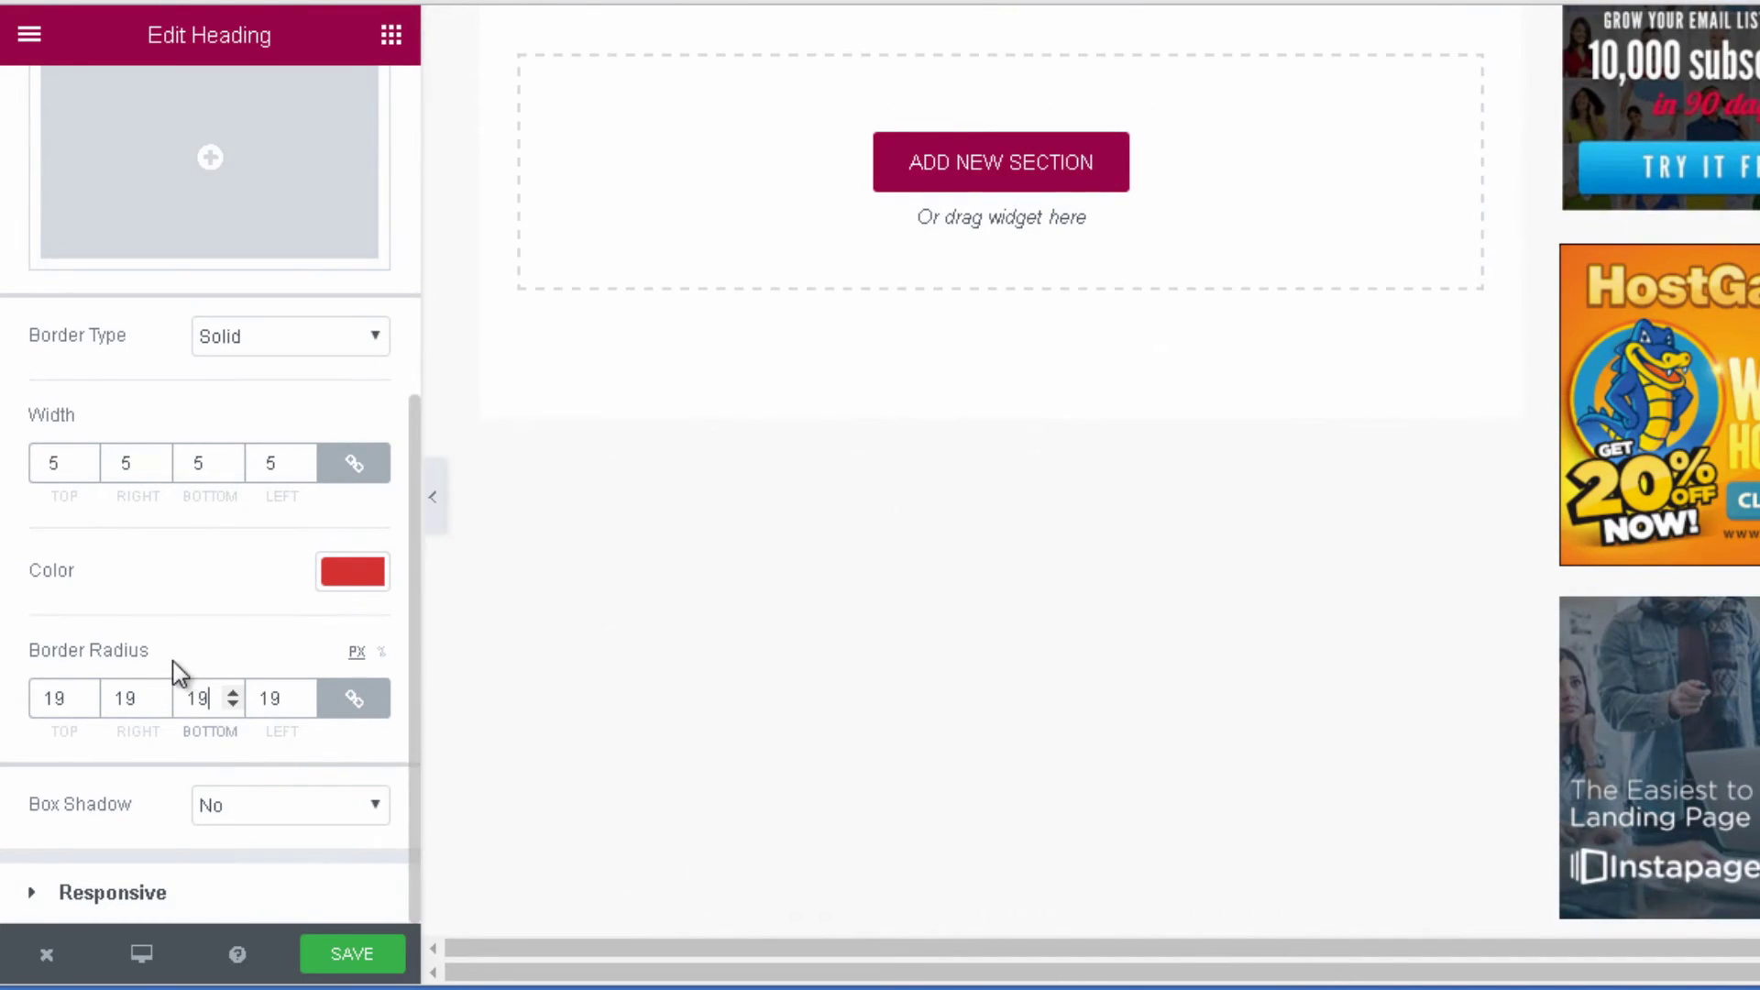
pyautogui.scroll(5, 172, 662)
pyautogui.scroll(5, 934, 32)
pyautogui.scroll(1, 348, 448)
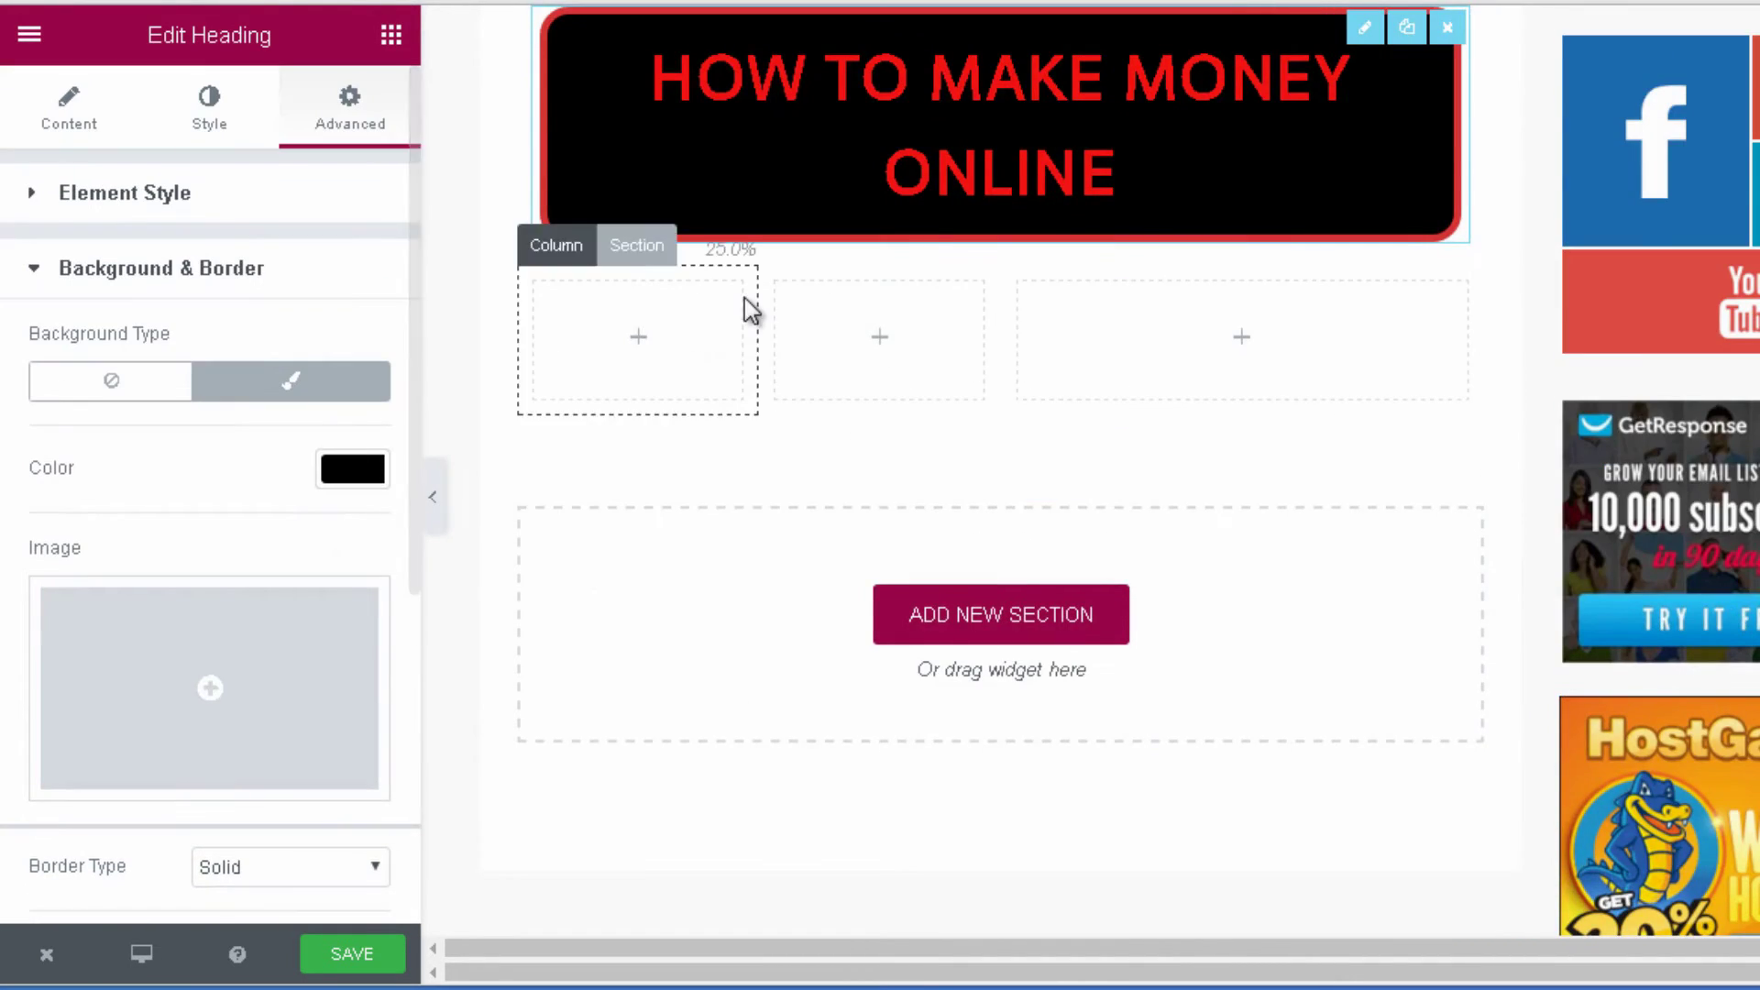
pyautogui.scroll(5, 744, 299)
pyautogui.scroll(-3, 744, 299)
pyautogui.scroll(-6, 311, 568)
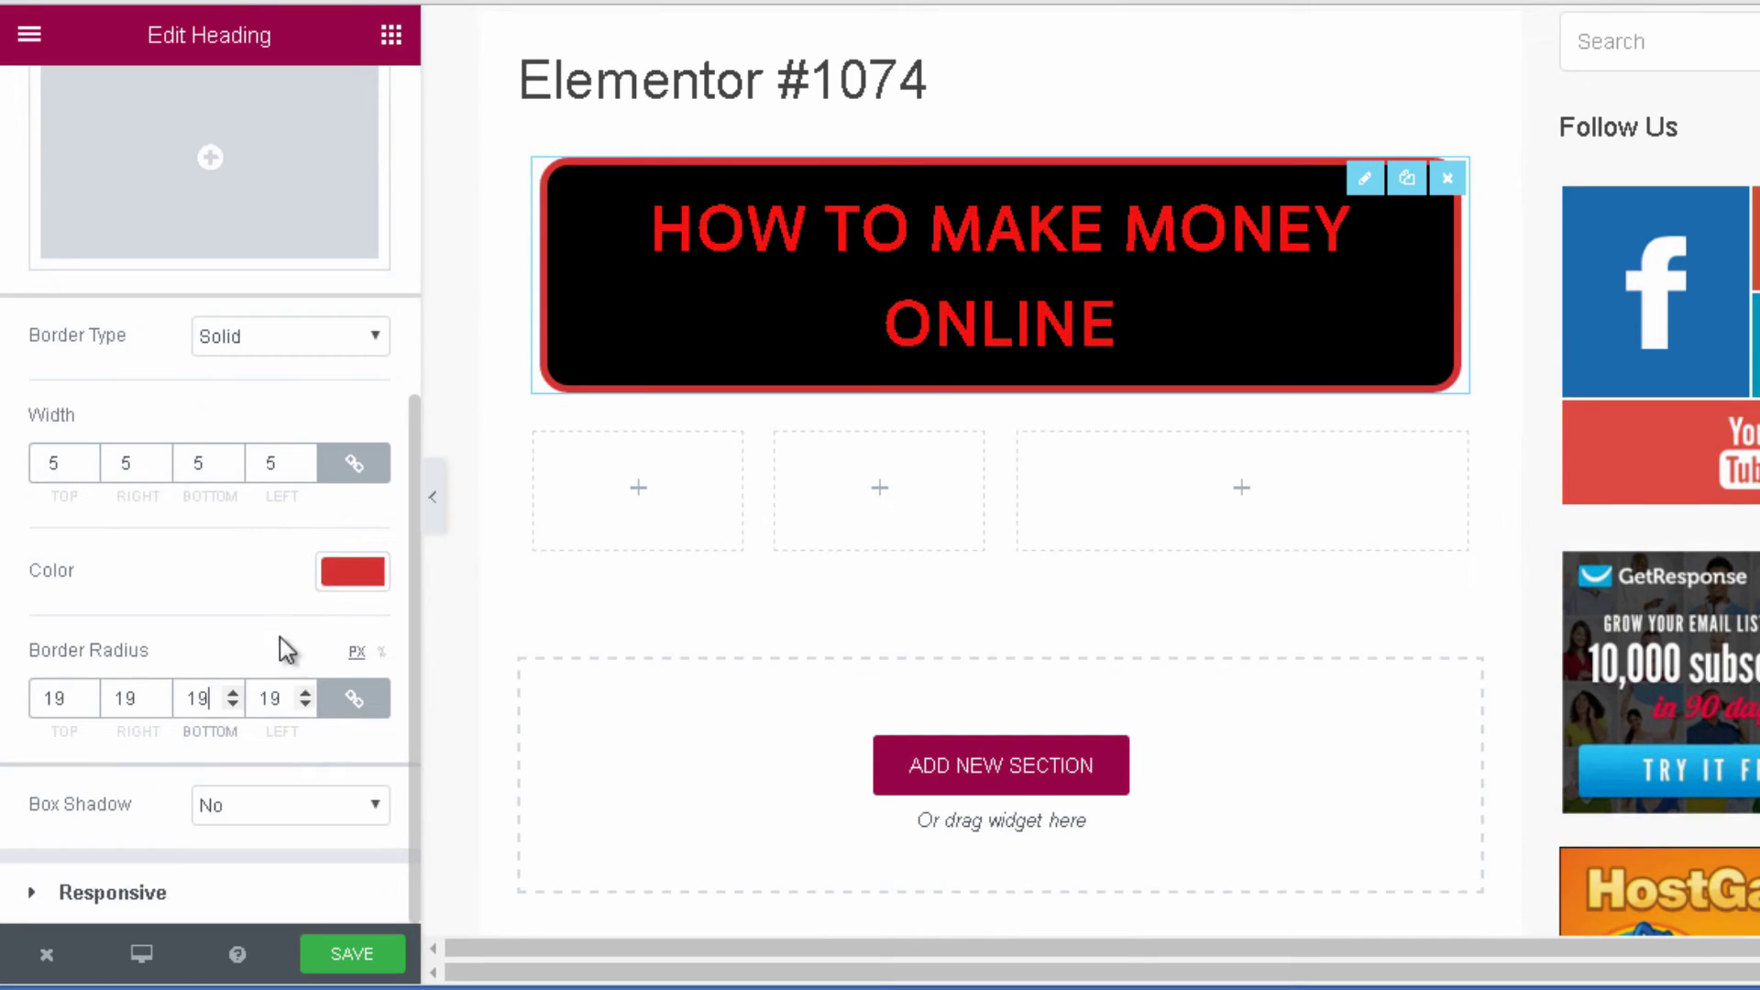
pyautogui.click(113, 892)
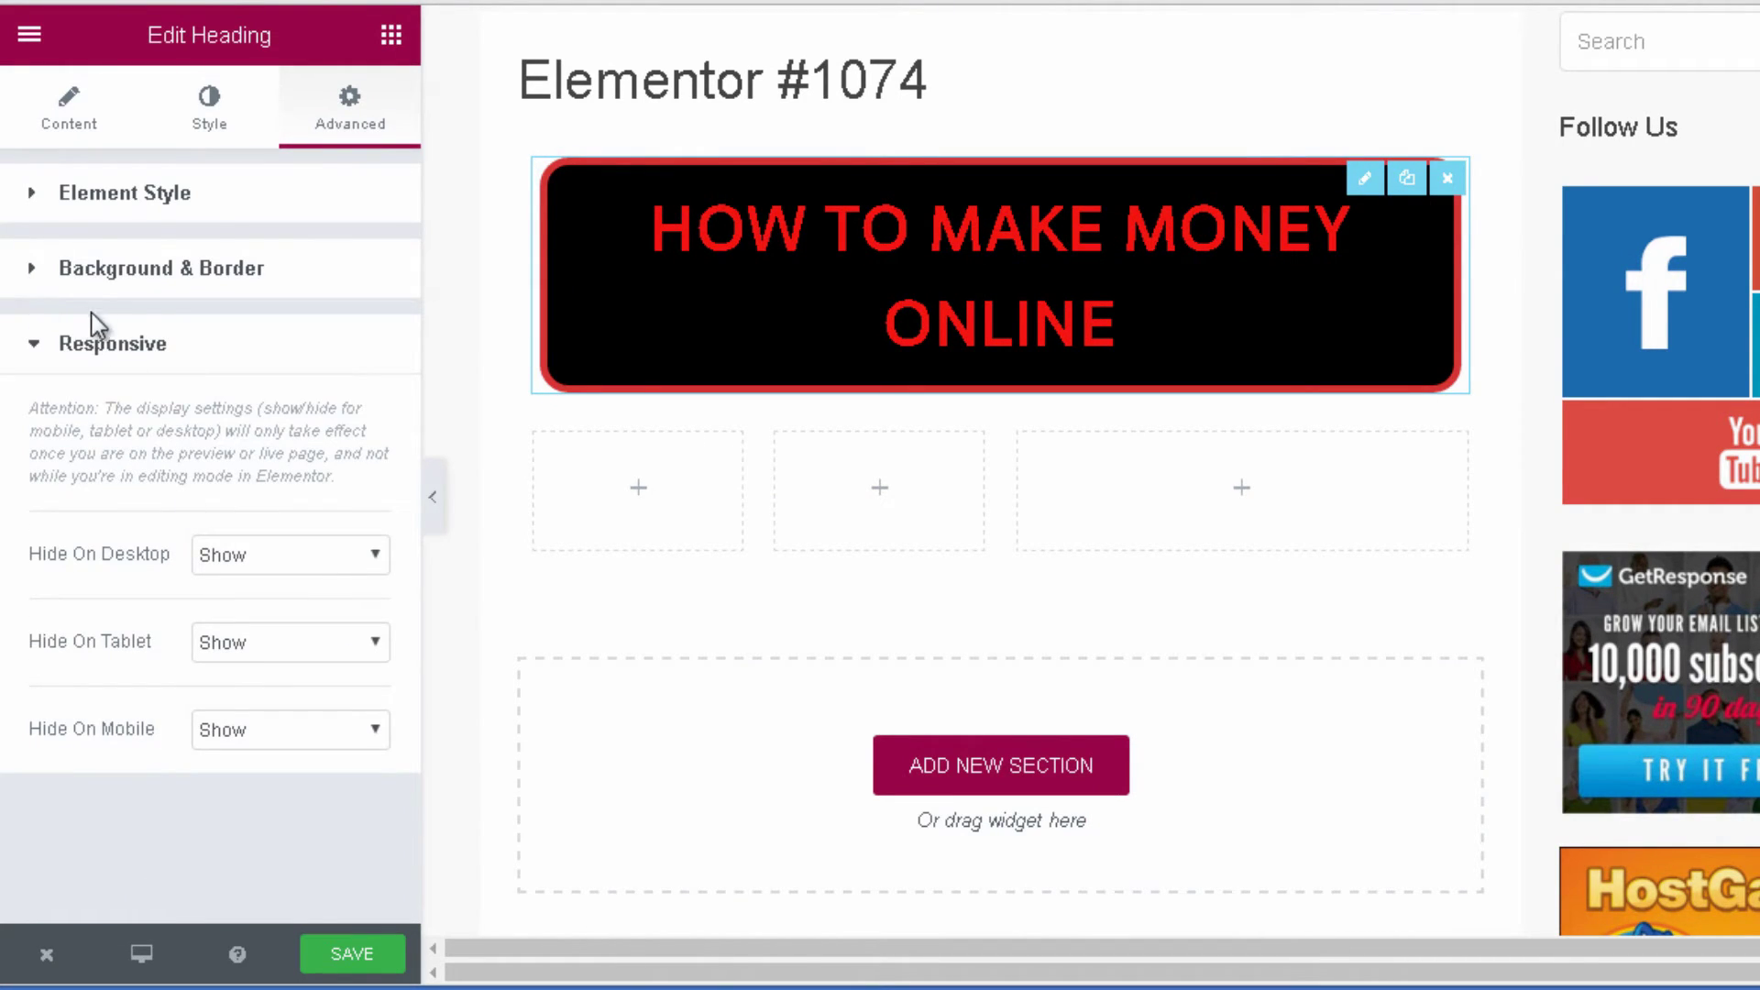
pyautogui.click(158, 292)
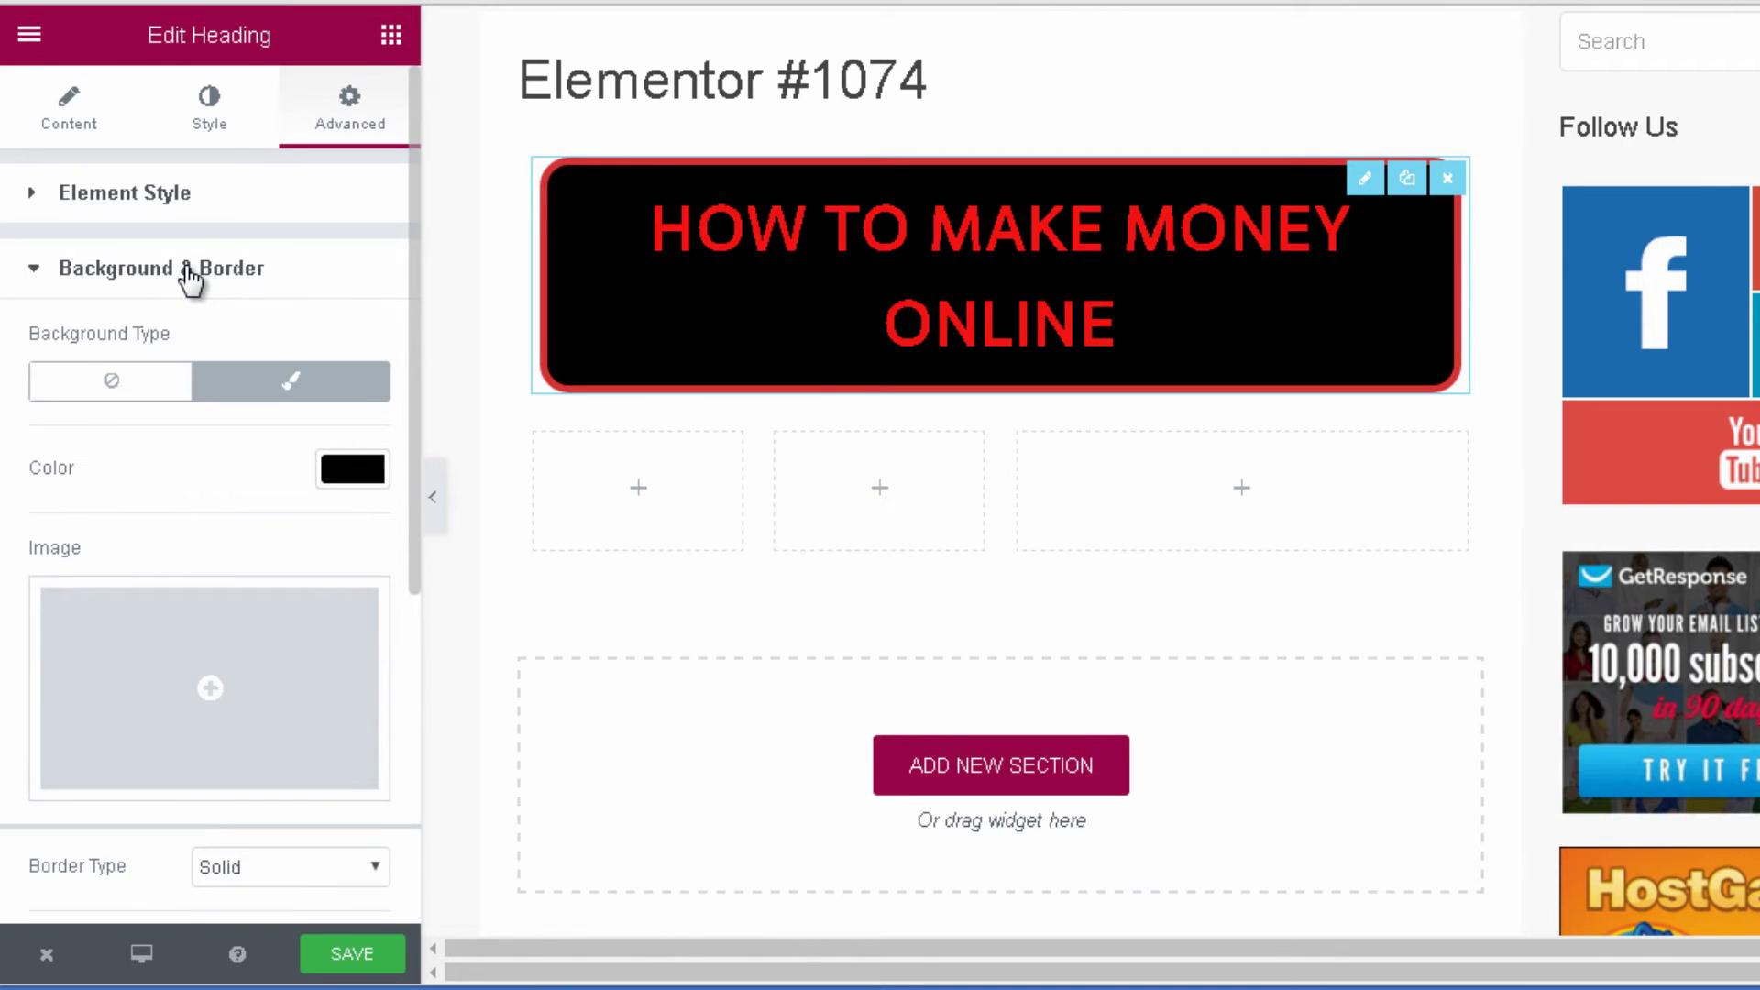
pyautogui.click(184, 275)
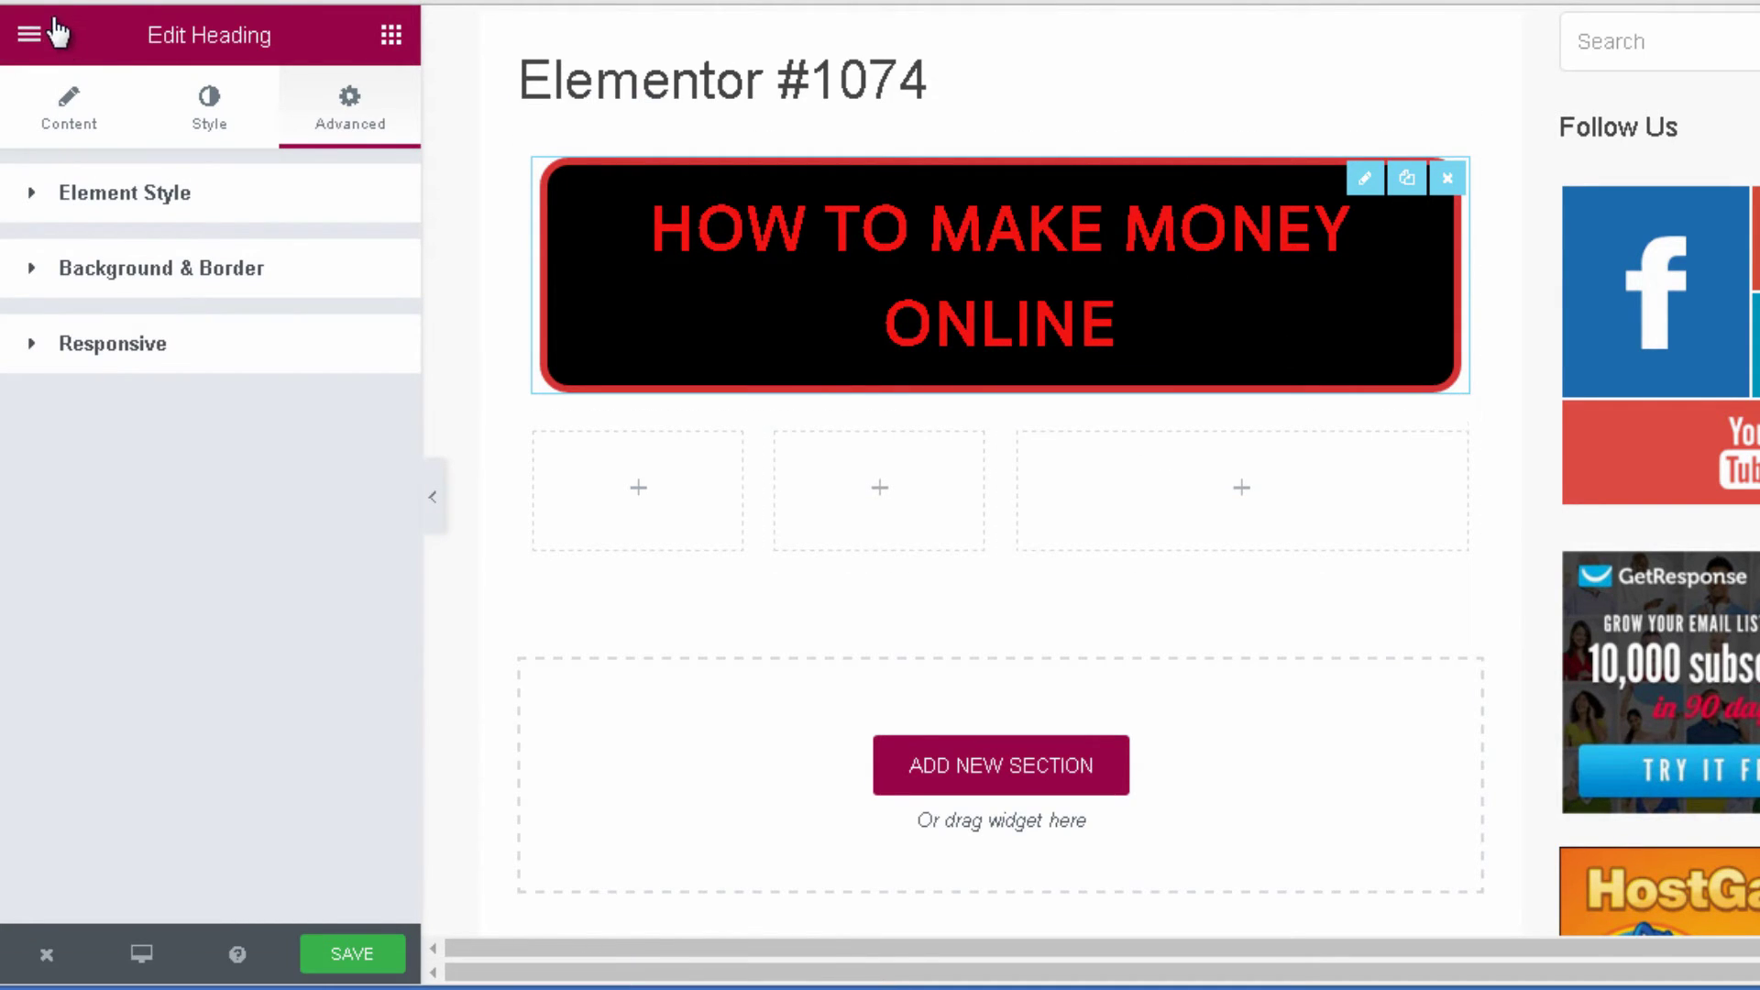
# Drag an Image widget from the widget list into the first 25% column.
pyautogui.click(391, 37)
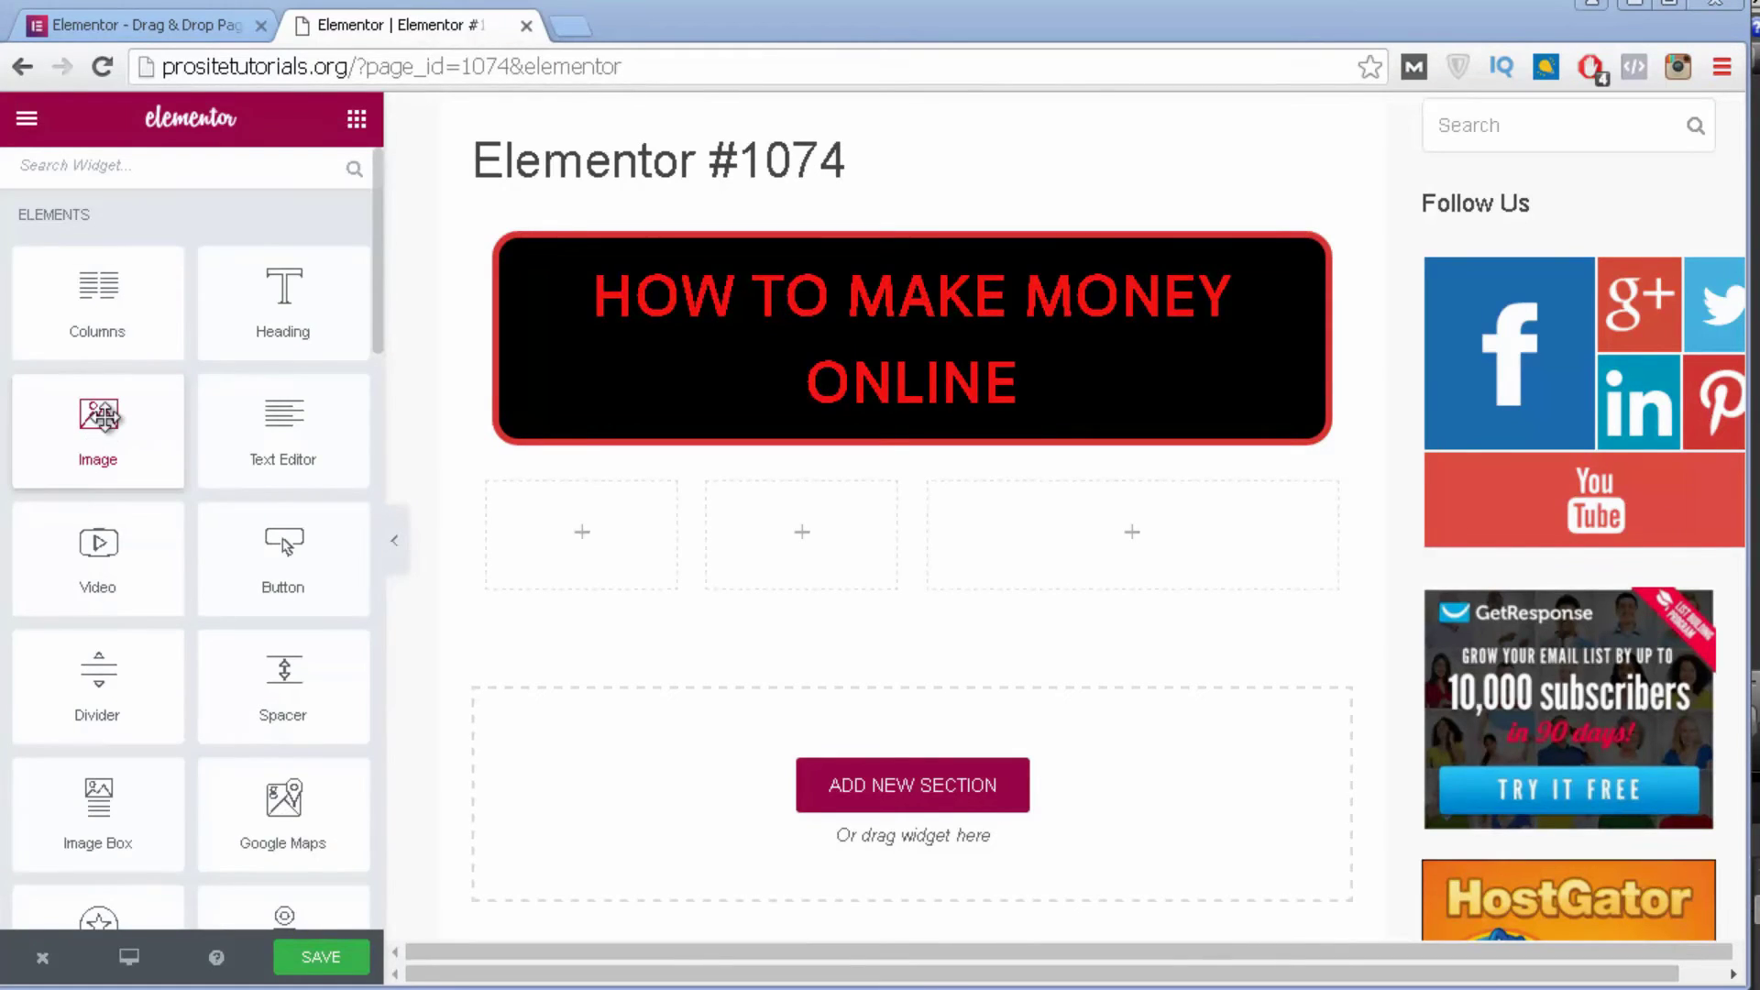
pyautogui.moveTo(103, 418); pyautogui.dragTo(596, 543)
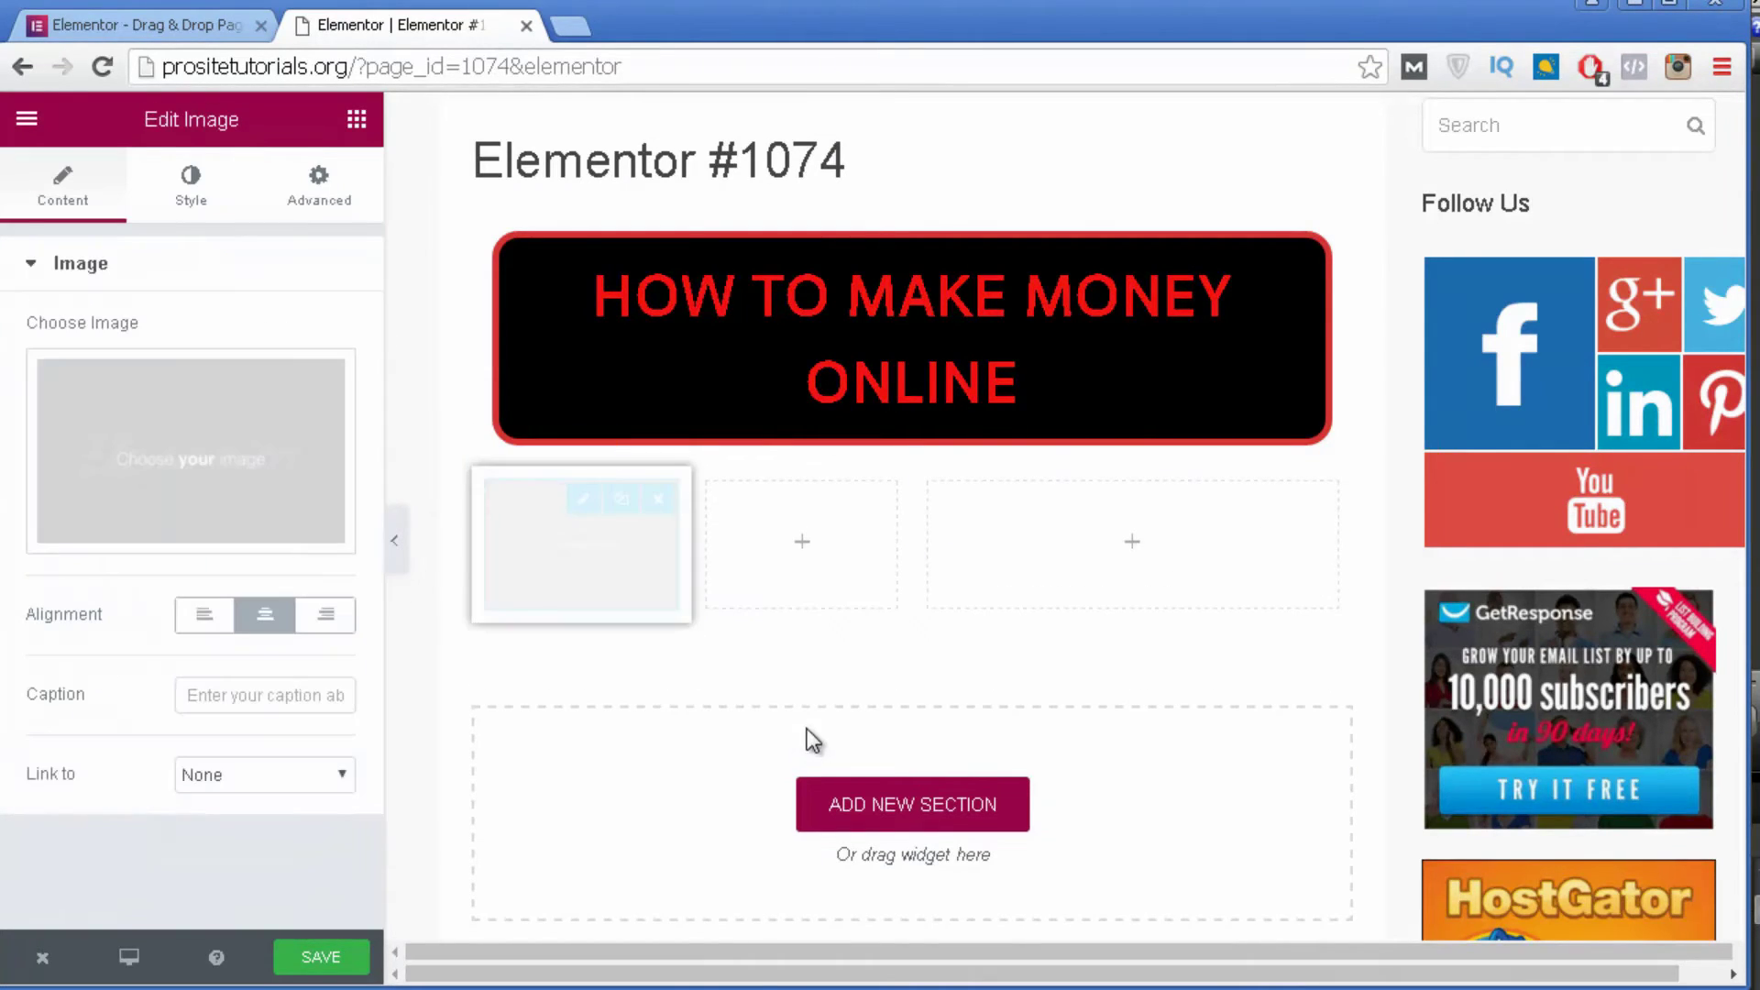
pyautogui.moveTo(181, 404)
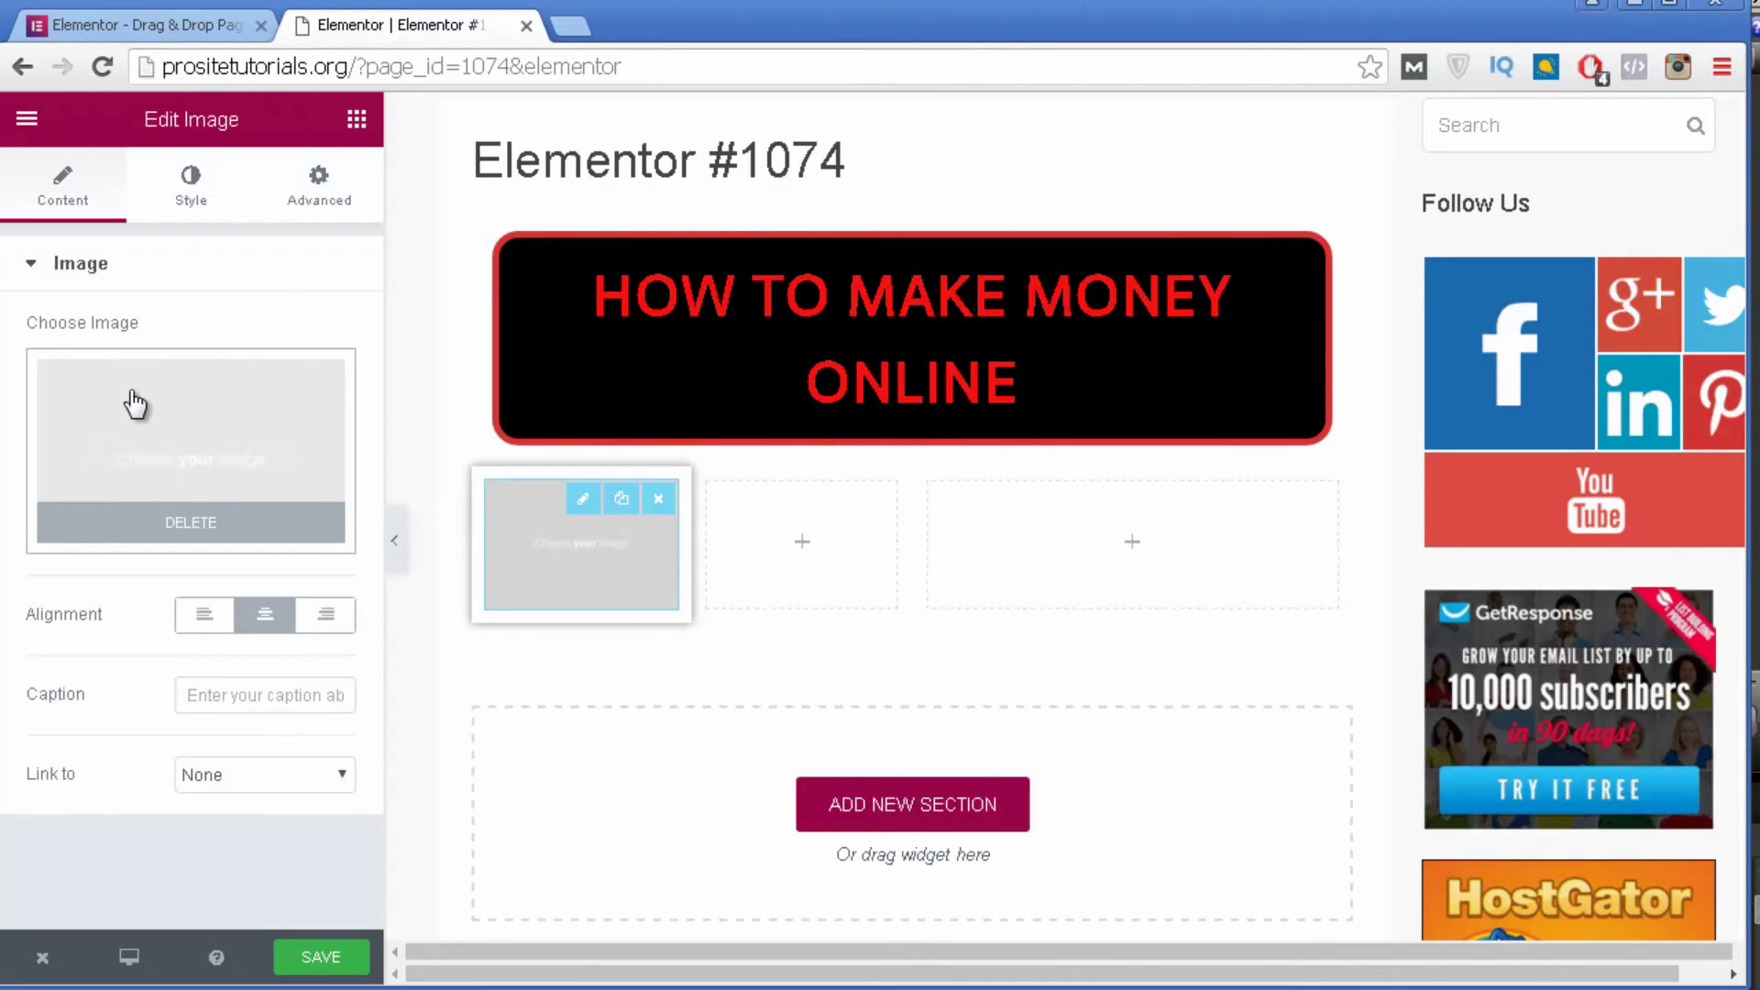
# Insert how-to-make-a-website-with-wordpress-in-2016-02.jpg from the media library and set Link to Custom URL.
pyautogui.click(134, 403)
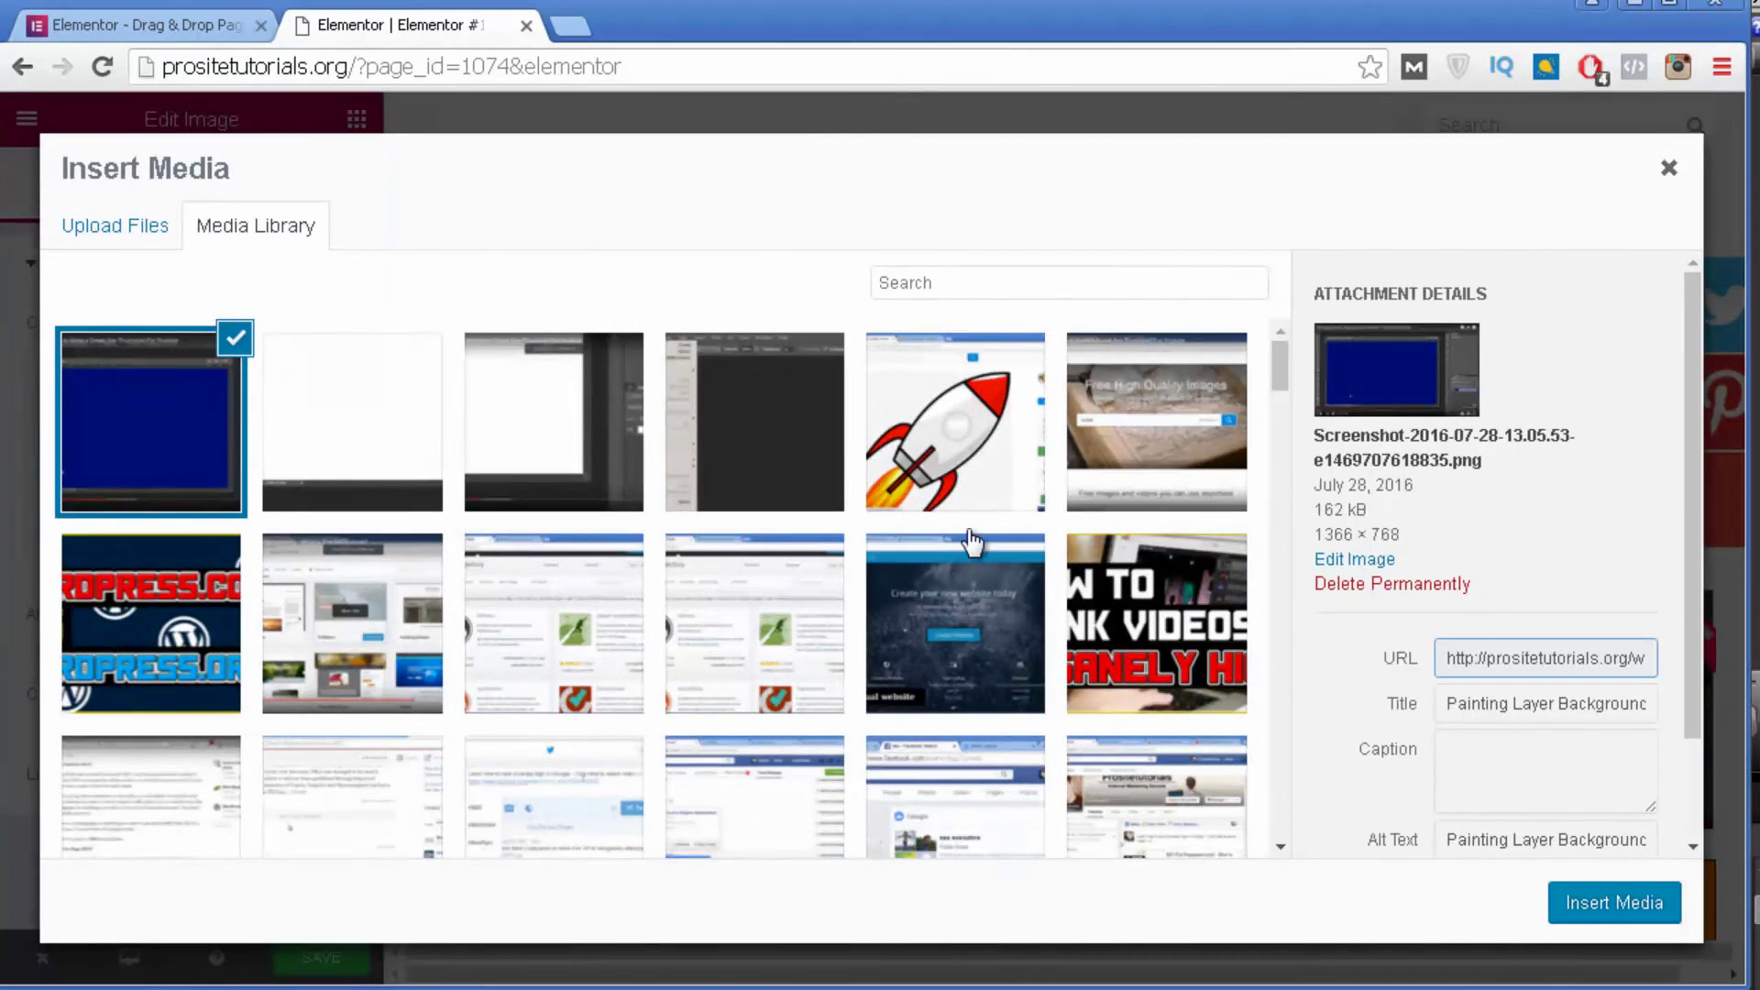
pyautogui.scroll(-10, 917, 523)
pyautogui.scroll(-15, 629, 455)
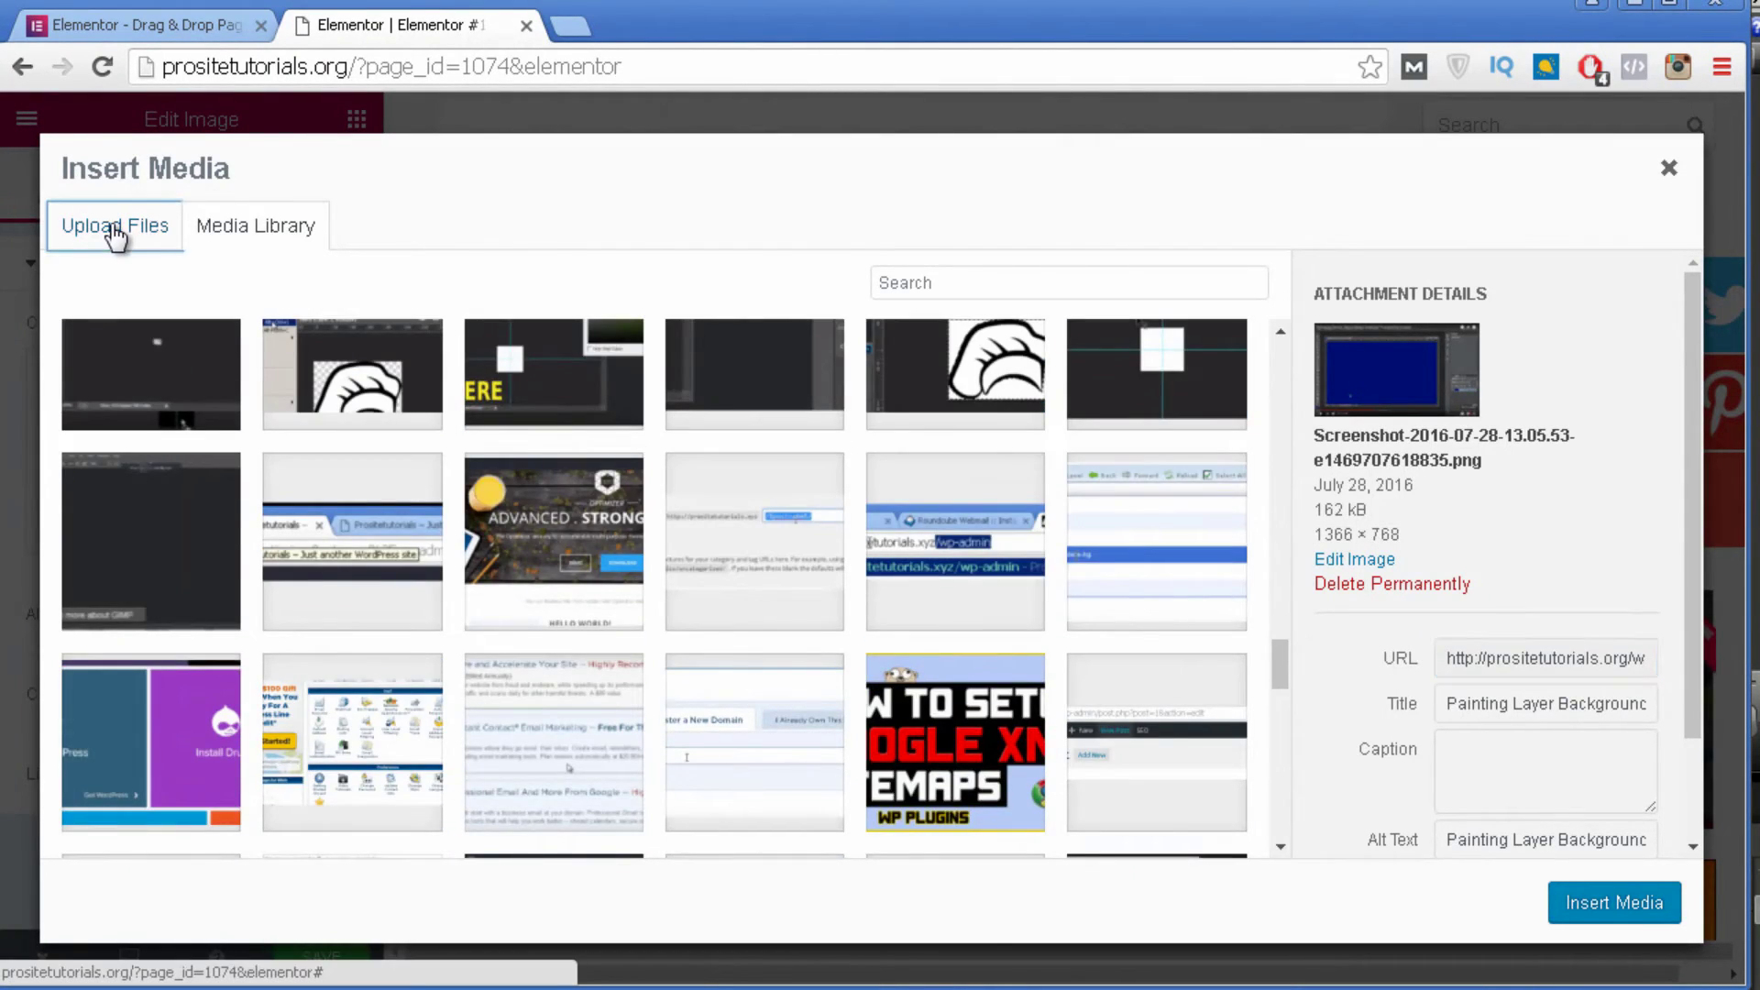
pyautogui.click(110, 227)
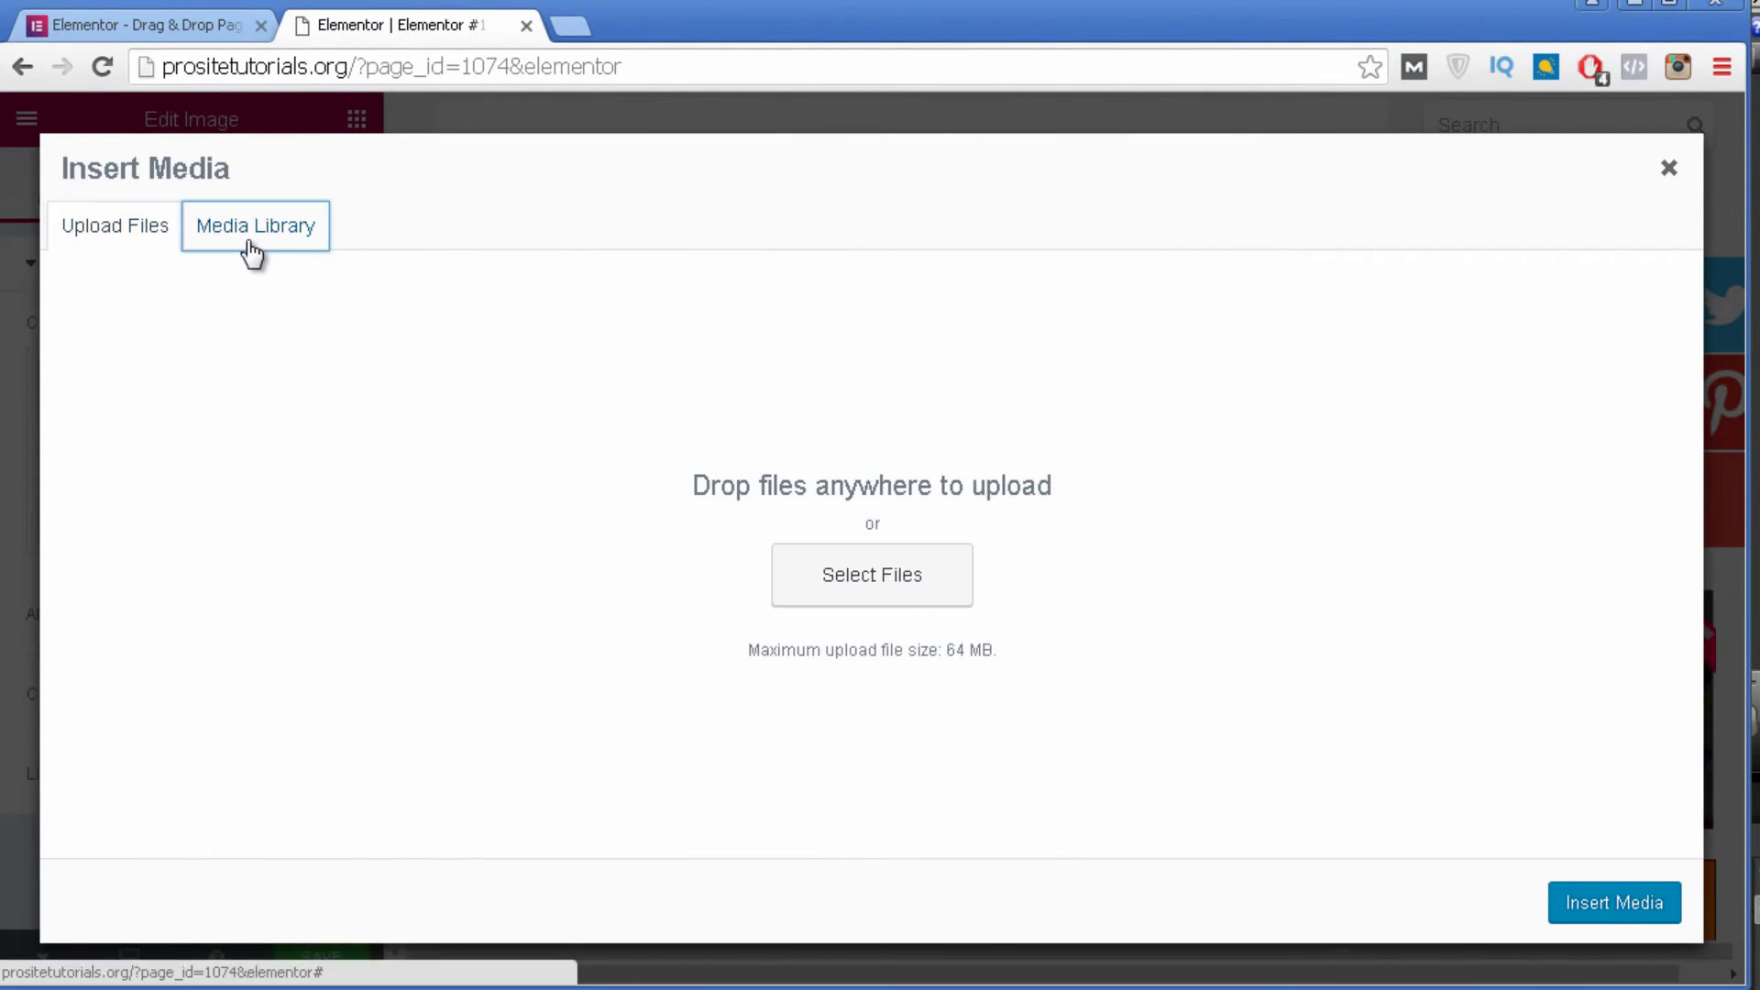
pyautogui.click(253, 231)
pyautogui.scroll(-10, 982, 577)
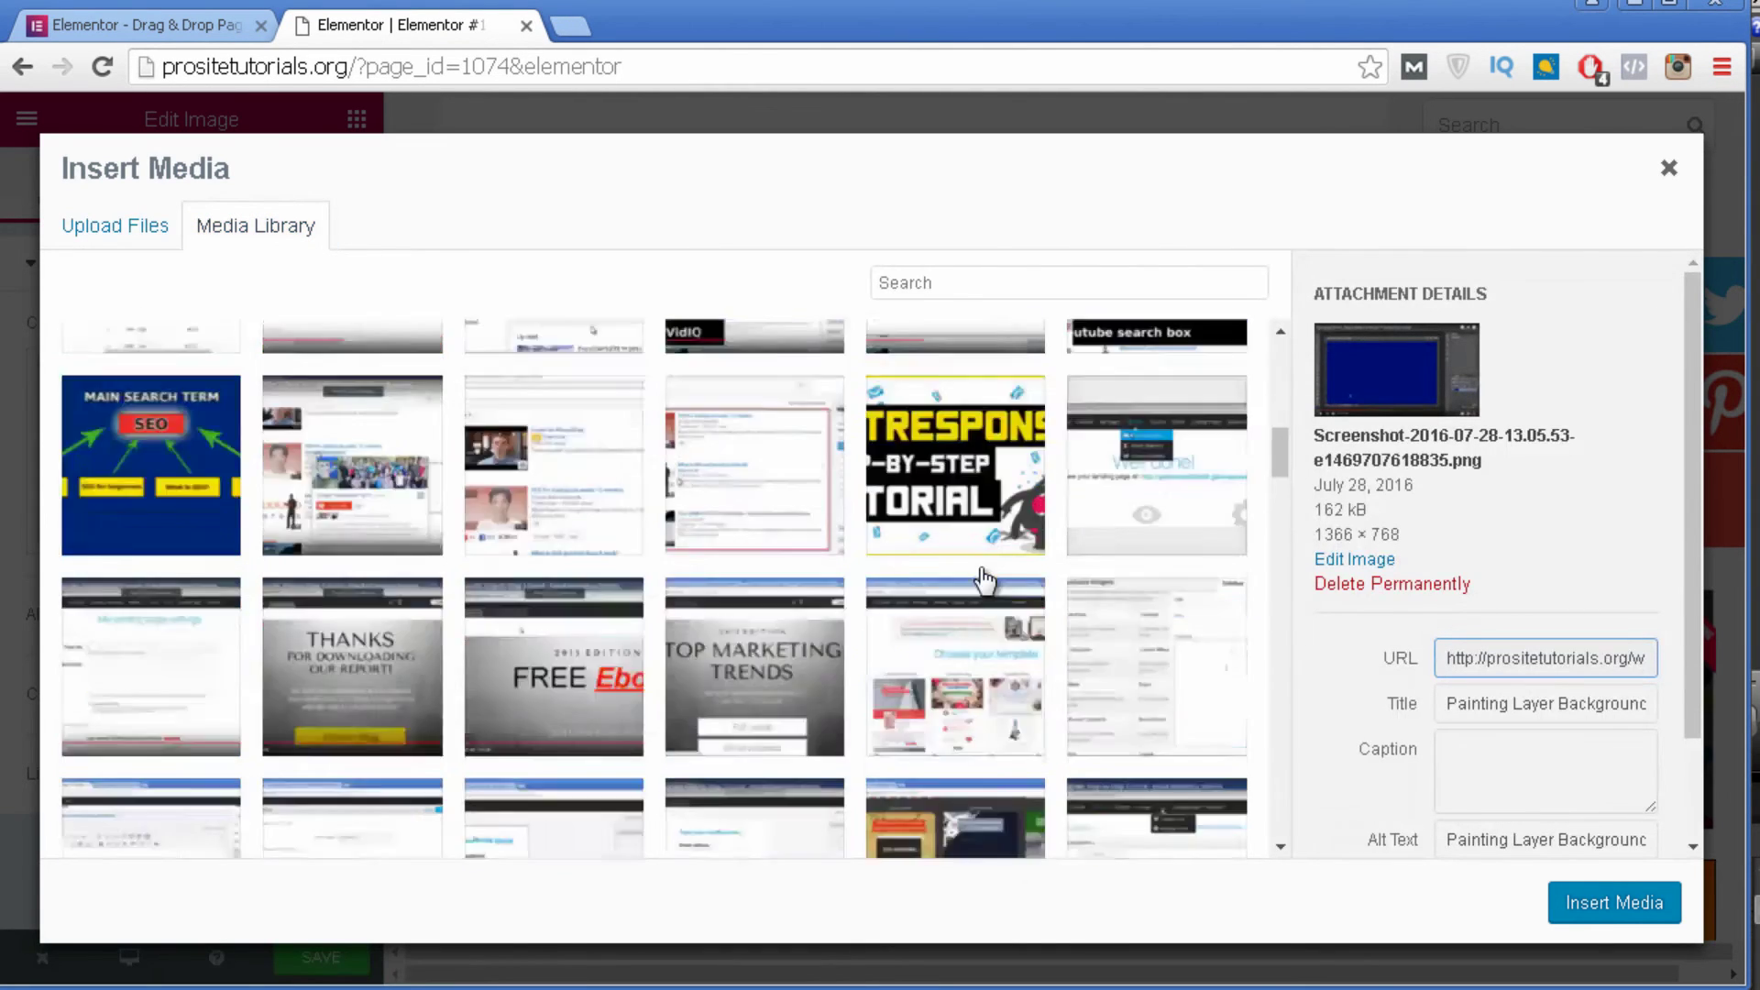
pyautogui.scroll(-4, 984, 579)
pyautogui.click(1156, 431)
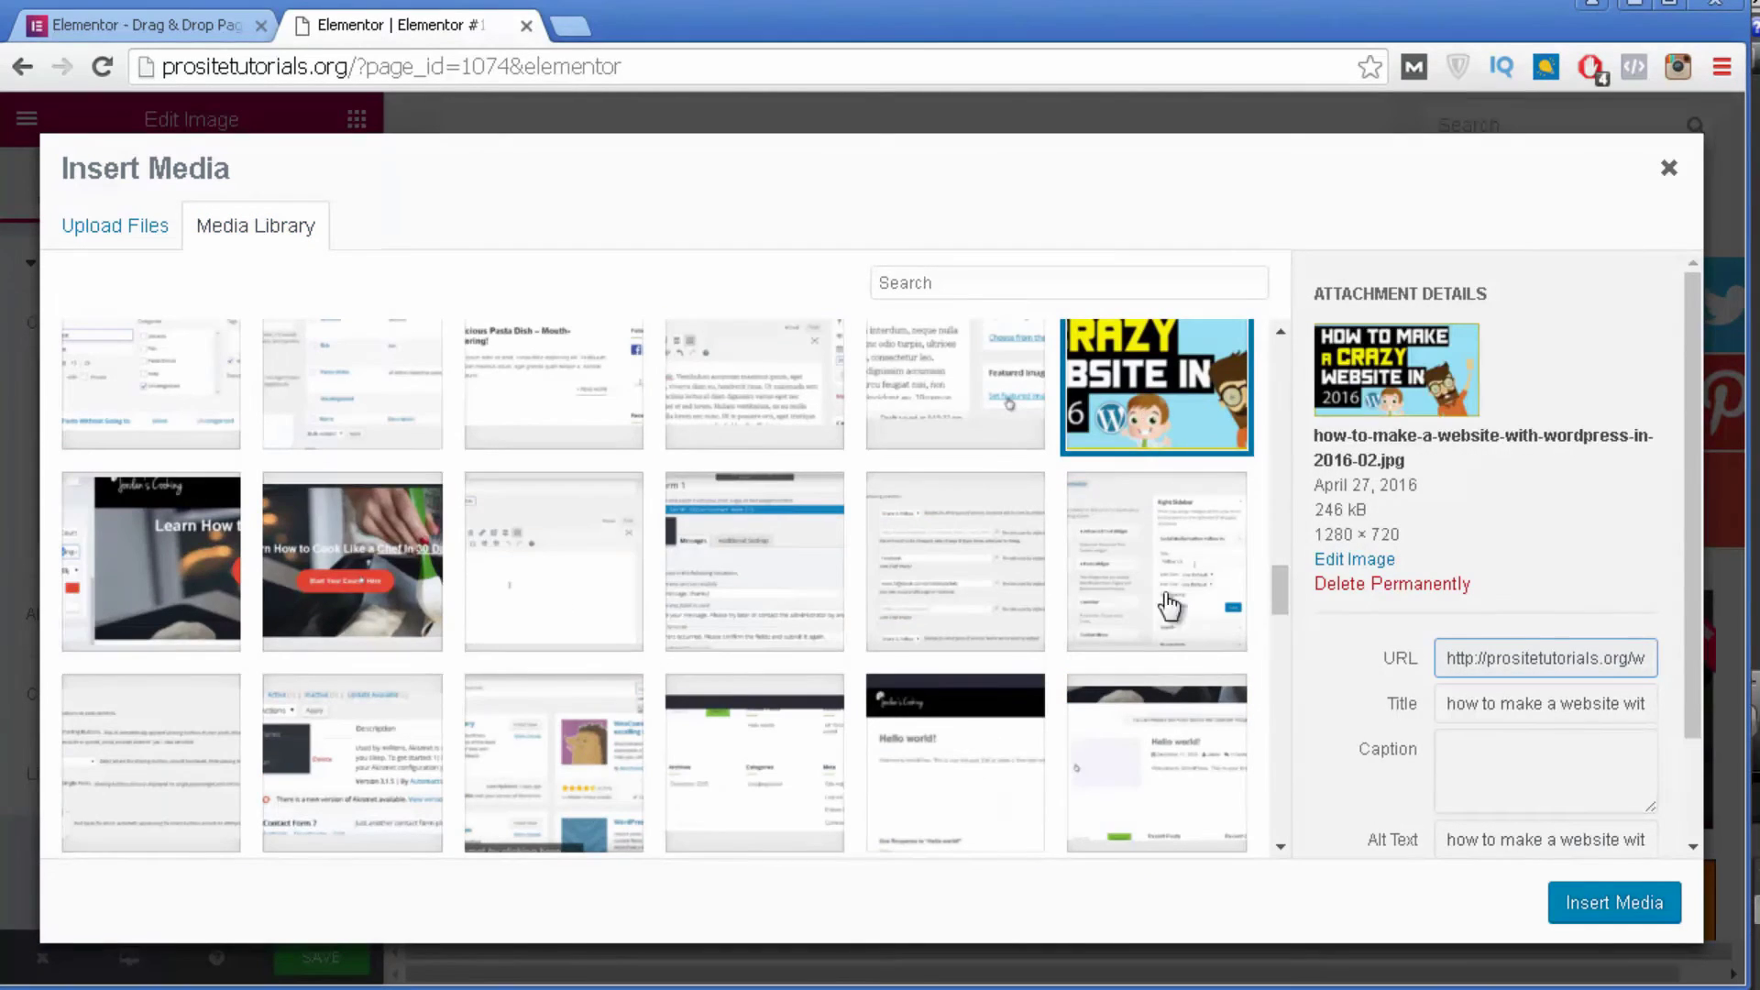
pyautogui.click(1615, 903)
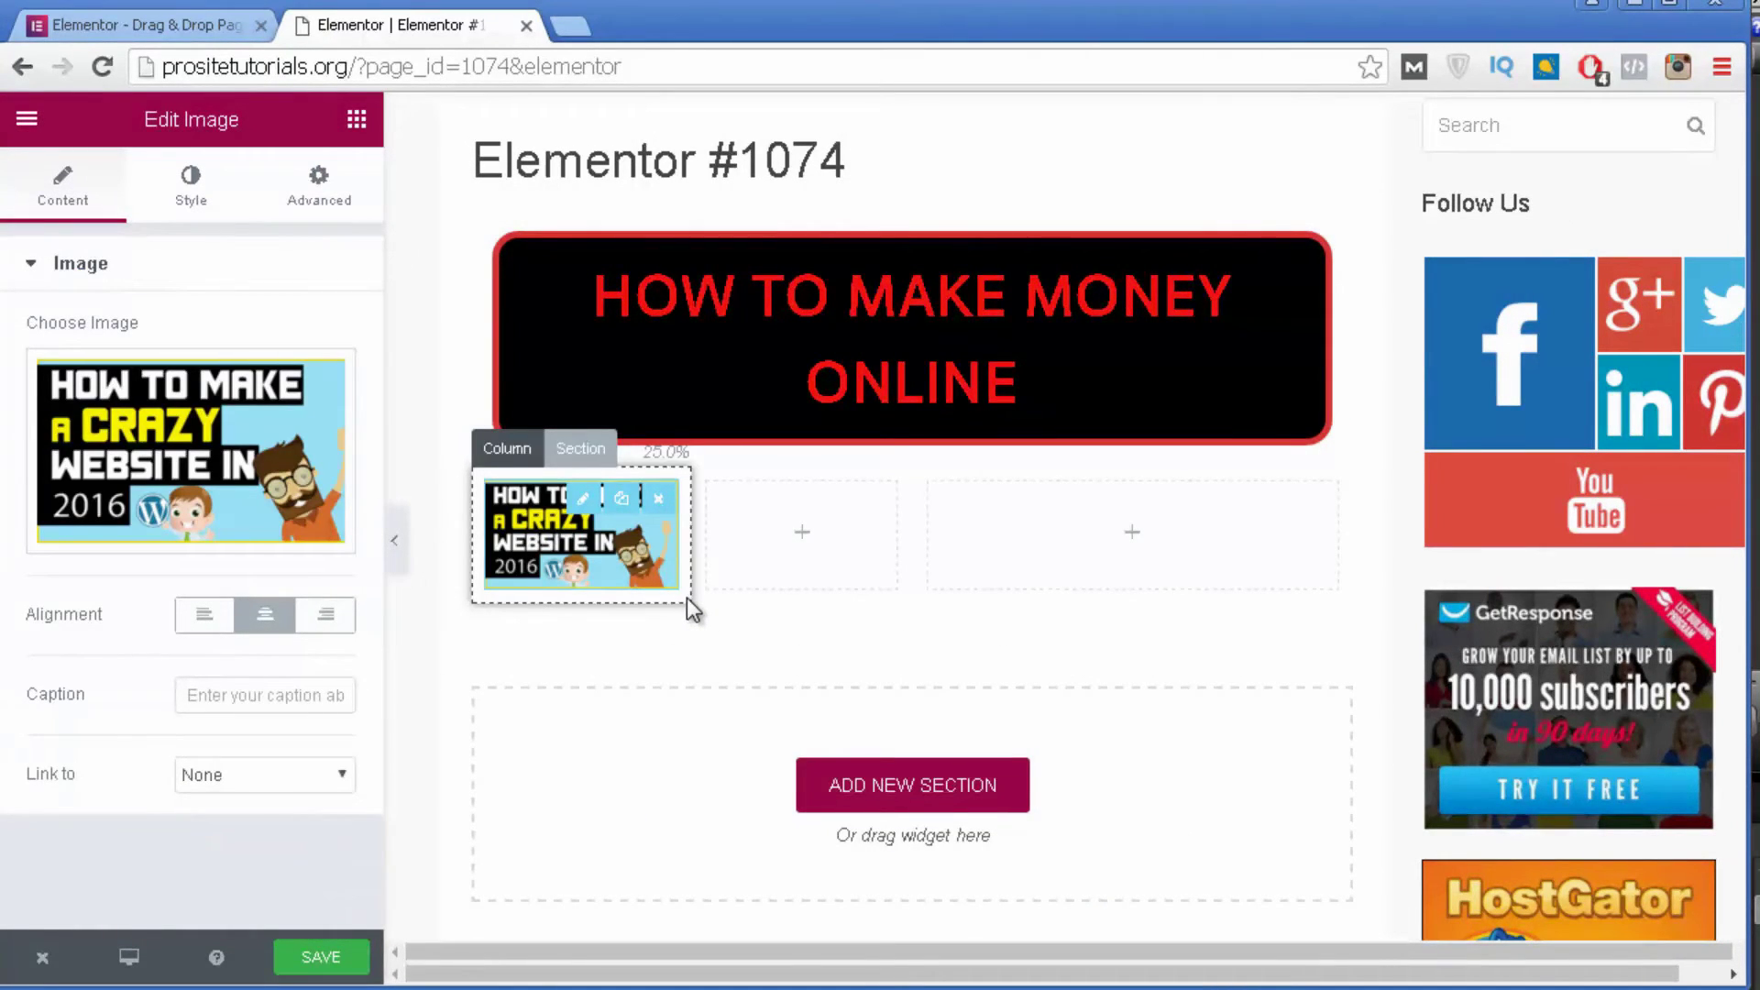
pyautogui.click(216, 776)
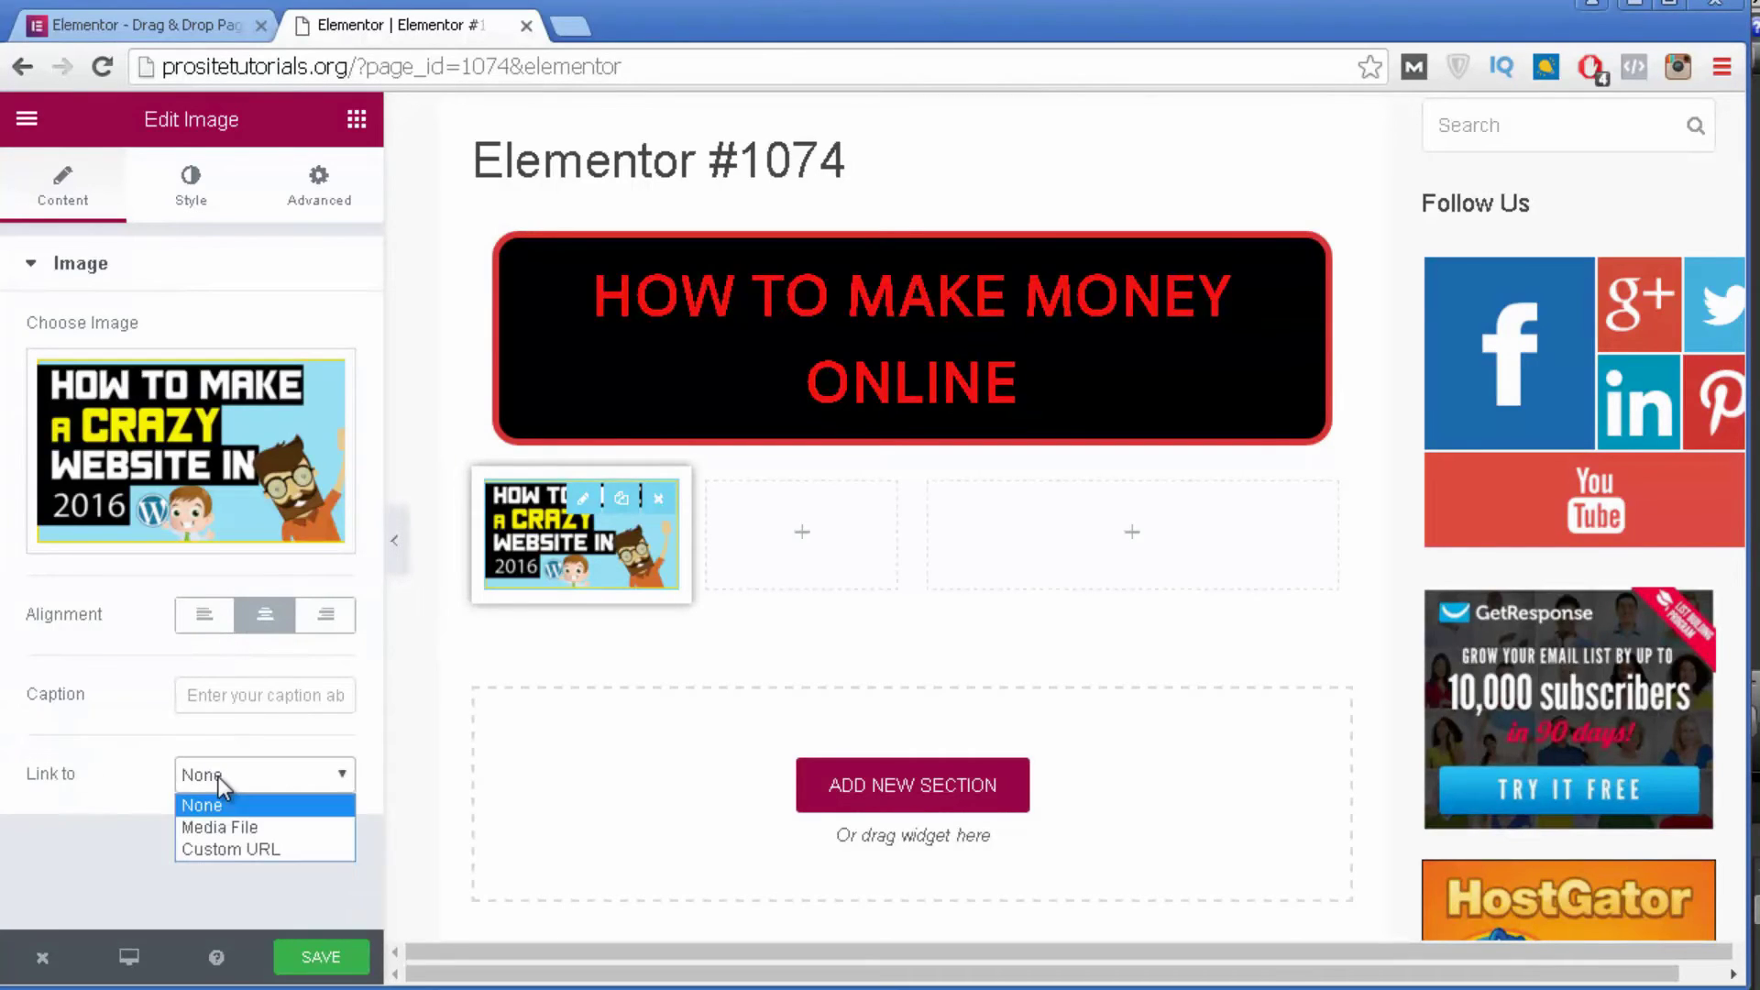
pyautogui.click(212, 849)
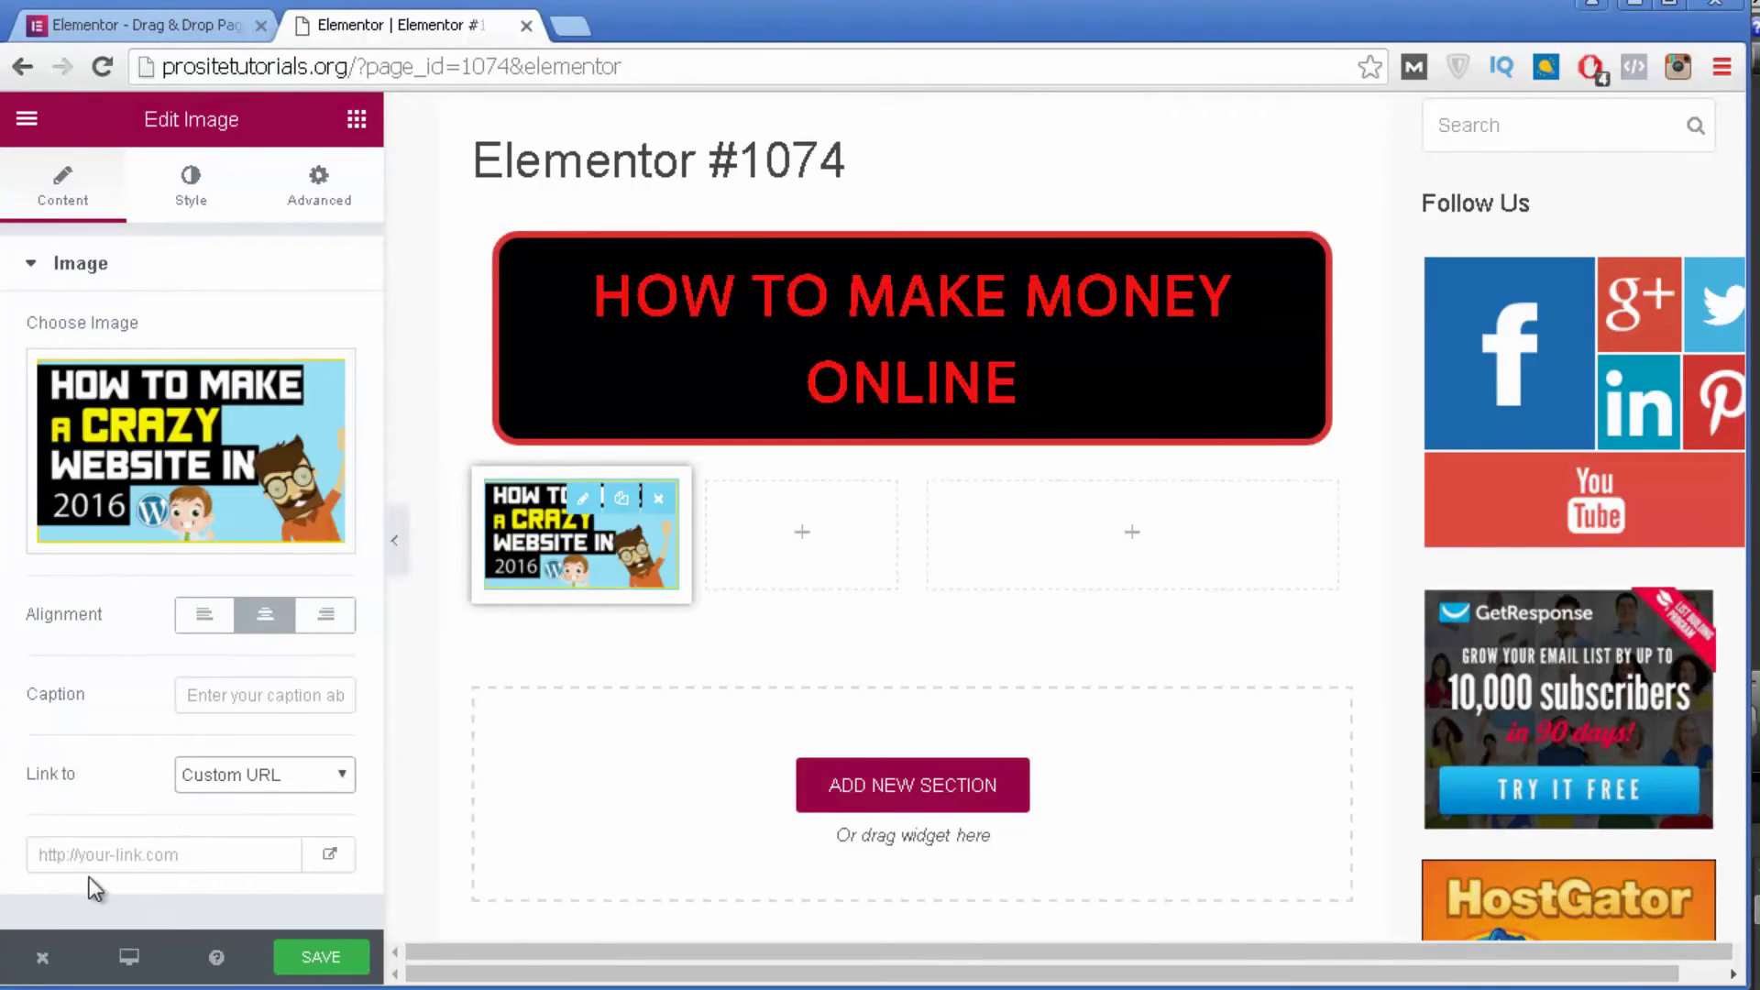
# Link the first-column image to the custom URL prositetutorials.org.
pyautogui.click(127, 850)
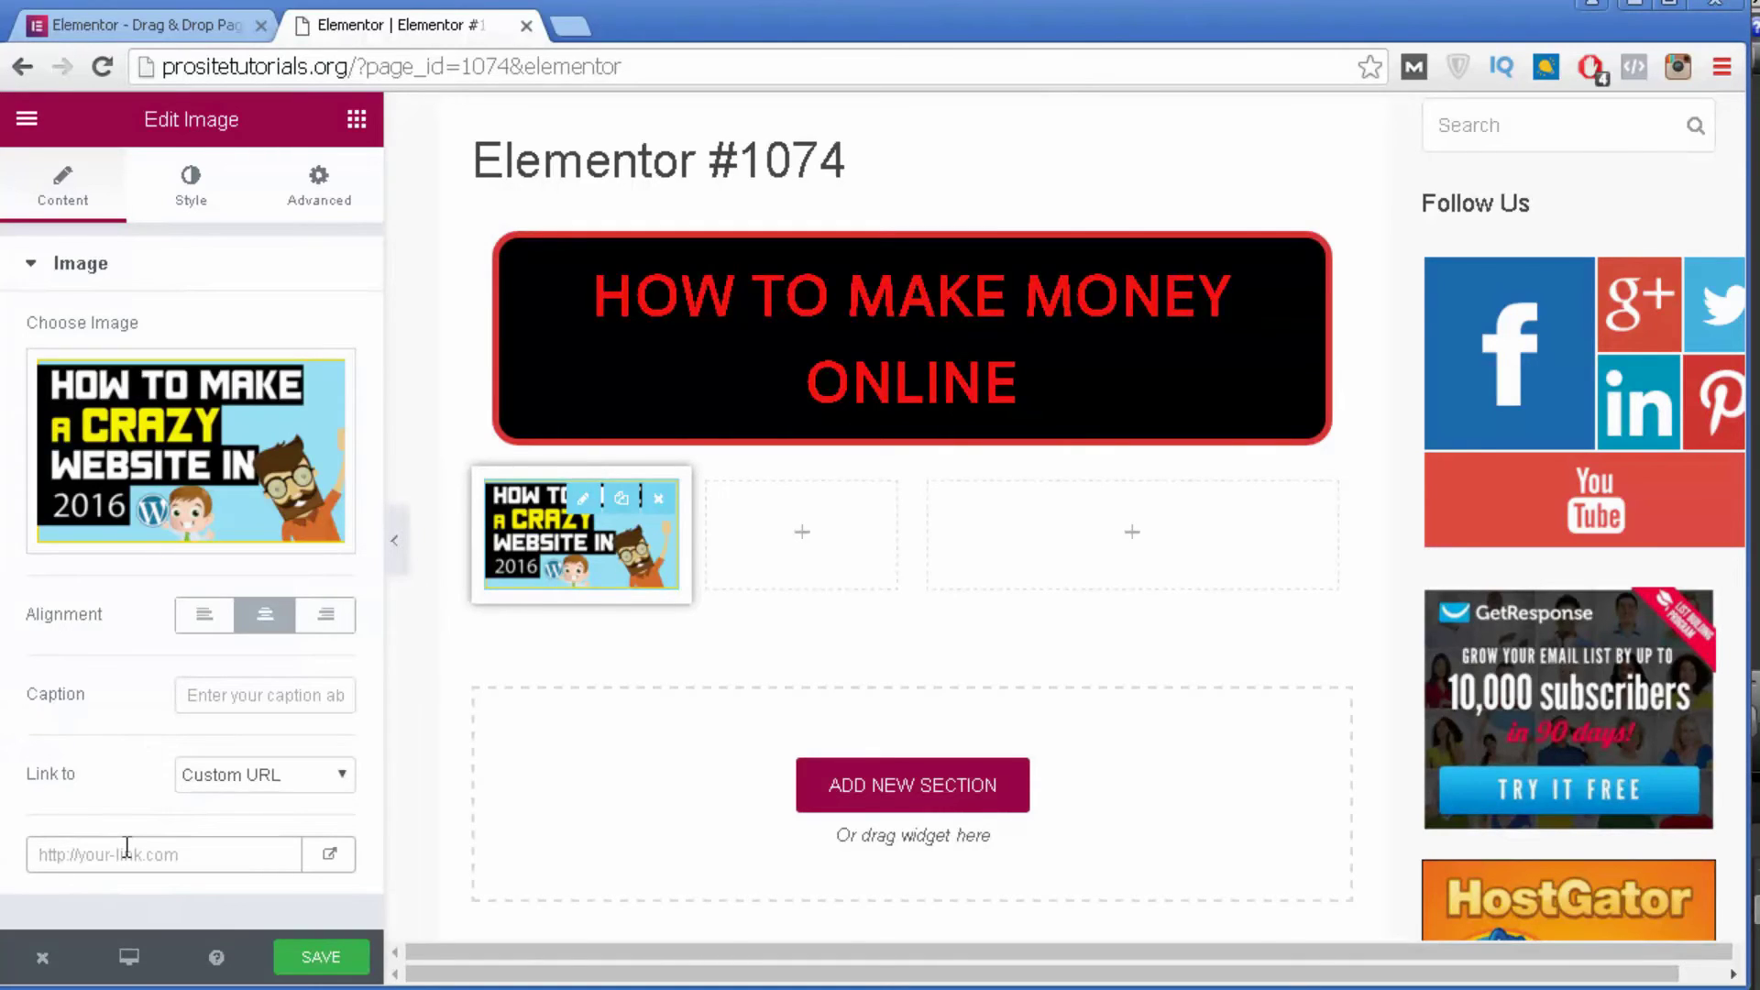
pyautogui.write('gogle')
pyautogui.press('BackSpace')
pyautogui.press('BackSpace')
pyautogui.press('BackSpace')
pyautogui.press('BackSpace')
pyautogui.press('BackSpace')
pyautogui.press('BackSpace')
pyautogui.write('prositetutorials.org')
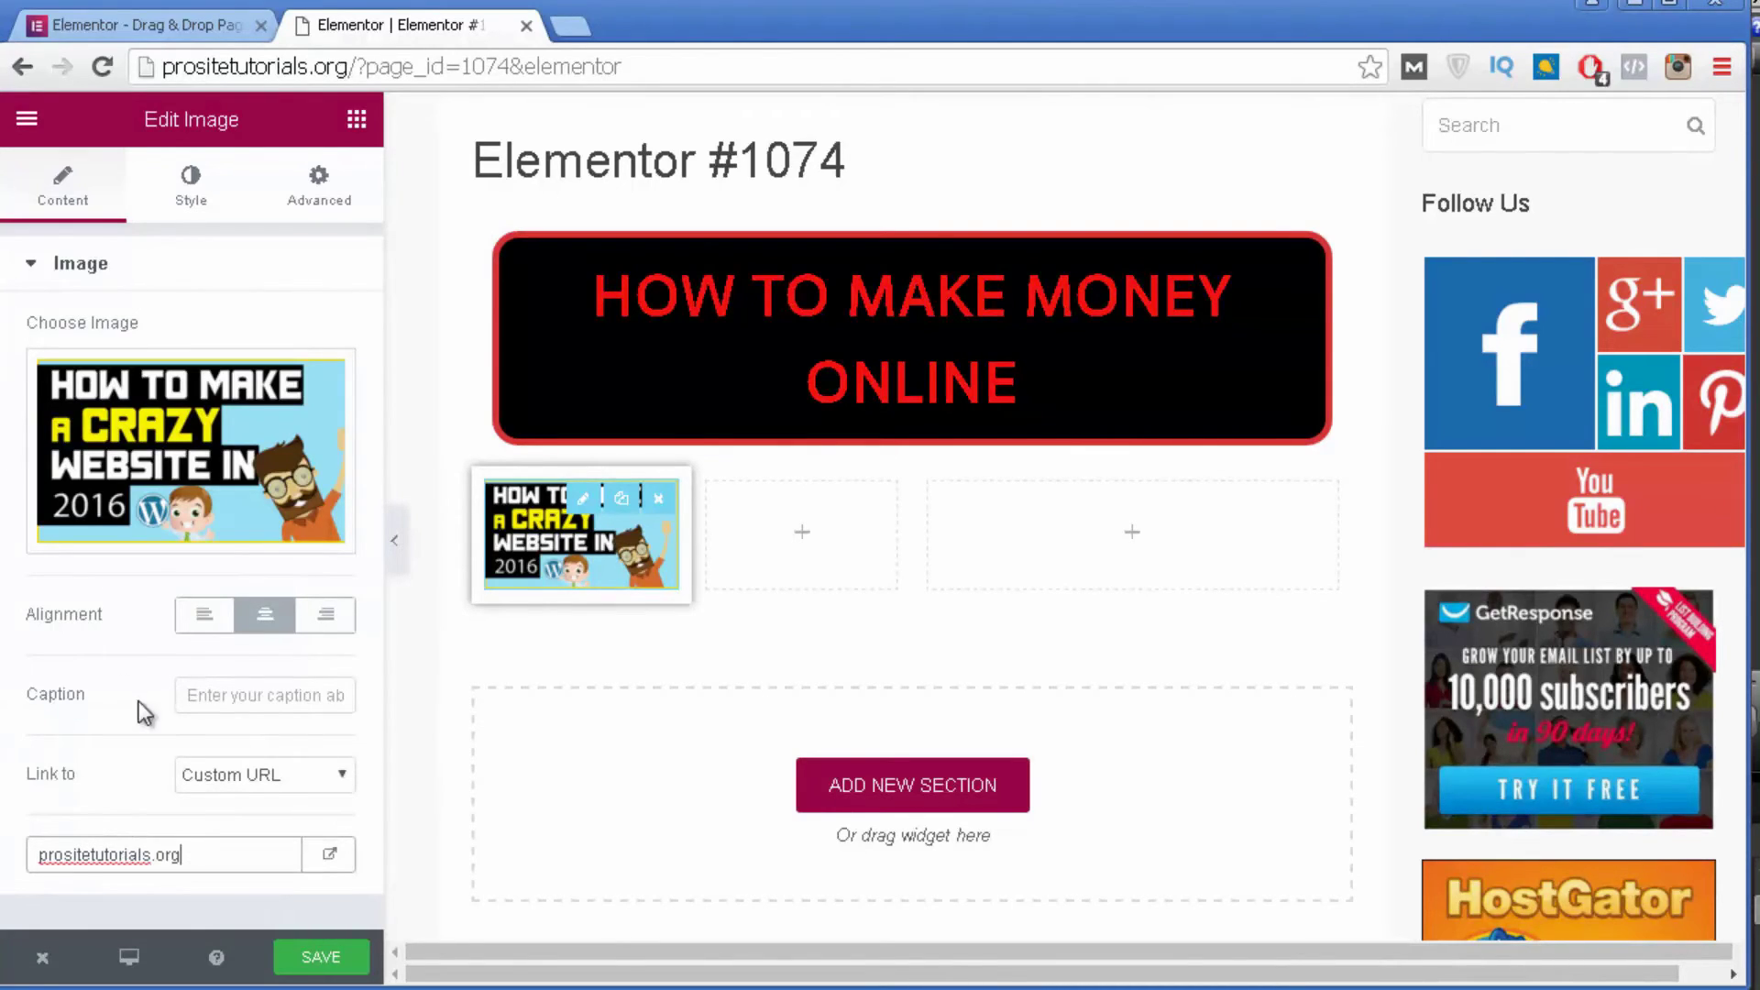
pyautogui.click(214, 694)
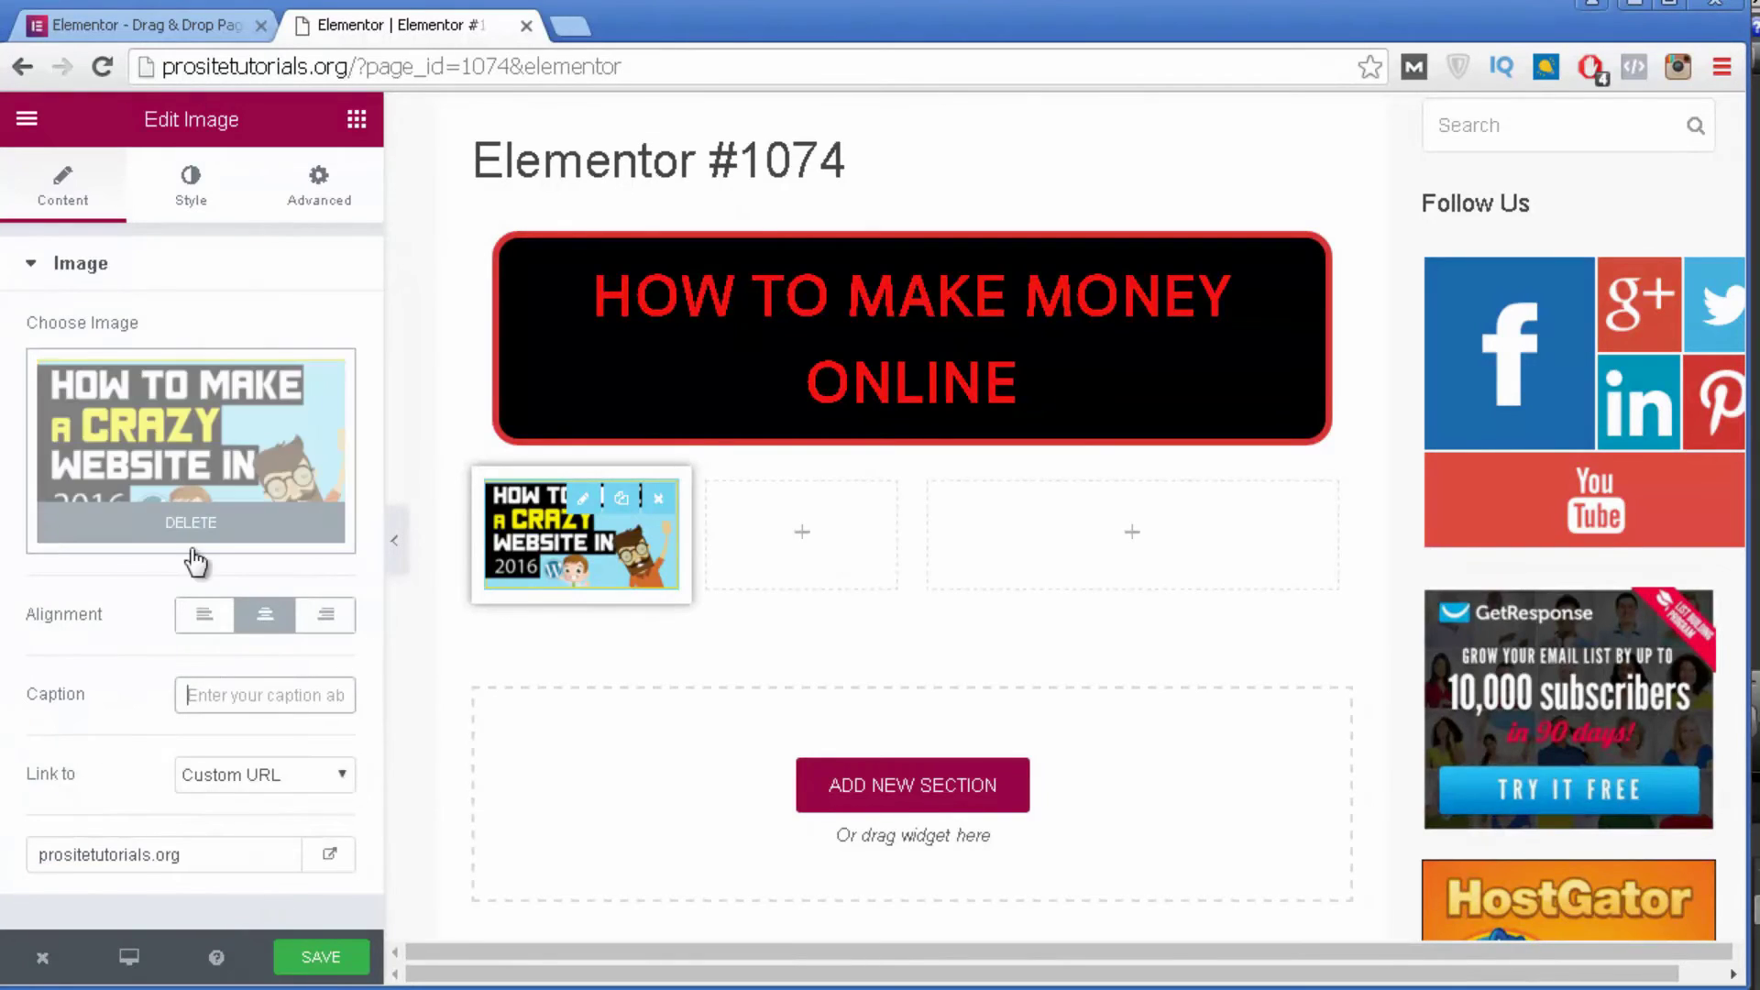
pyautogui.click(357, 118)
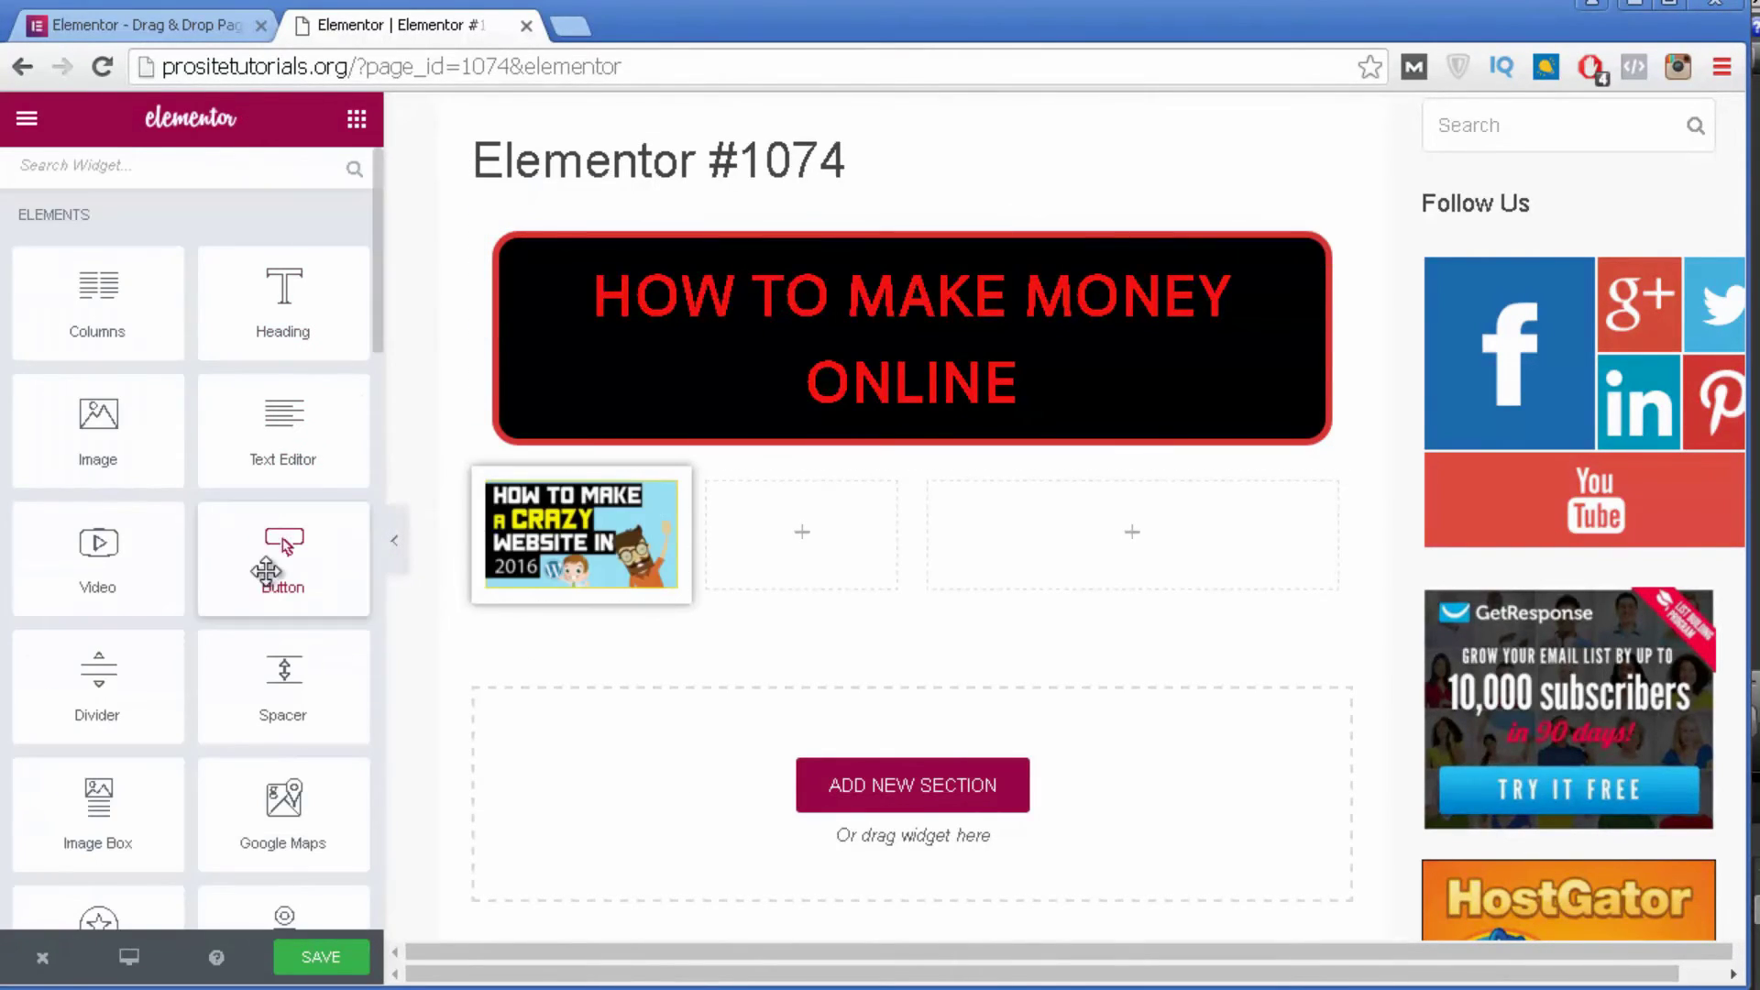
# Place a Counter widget, 'Cool Number' counting to 100, in the empty middle column.
pyautogui.scroll(-5, 274, 618)
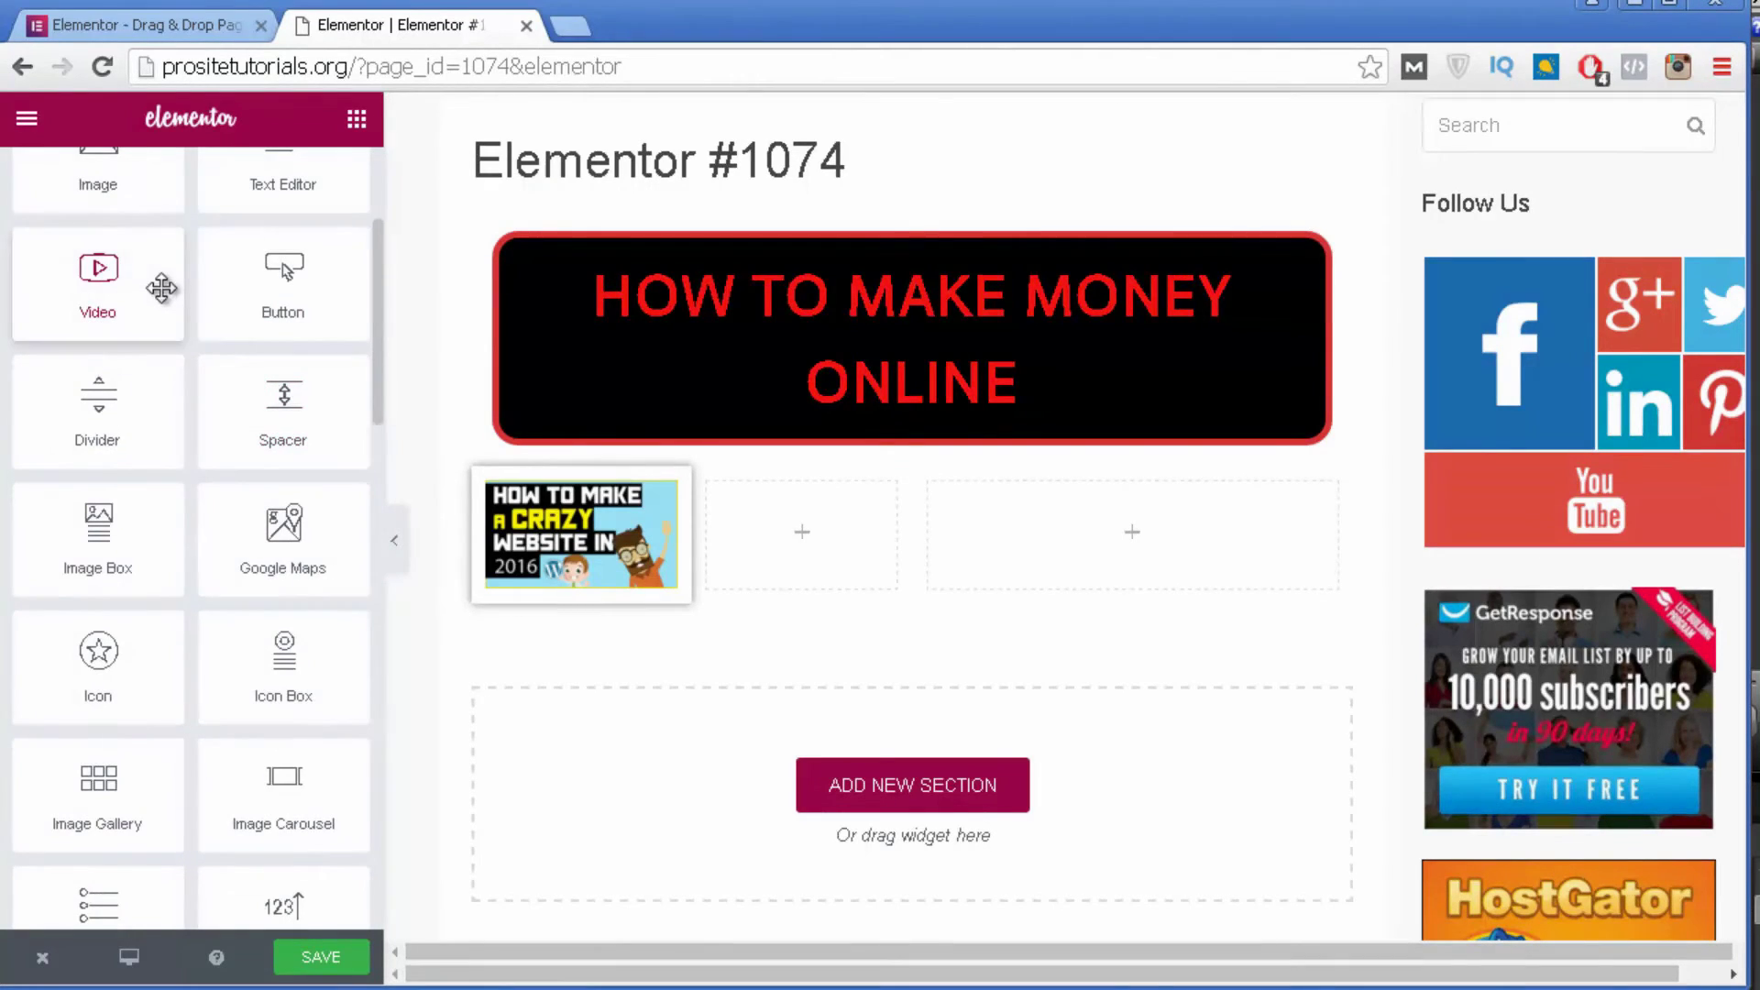
pyautogui.scroll(-2, 70, 357)
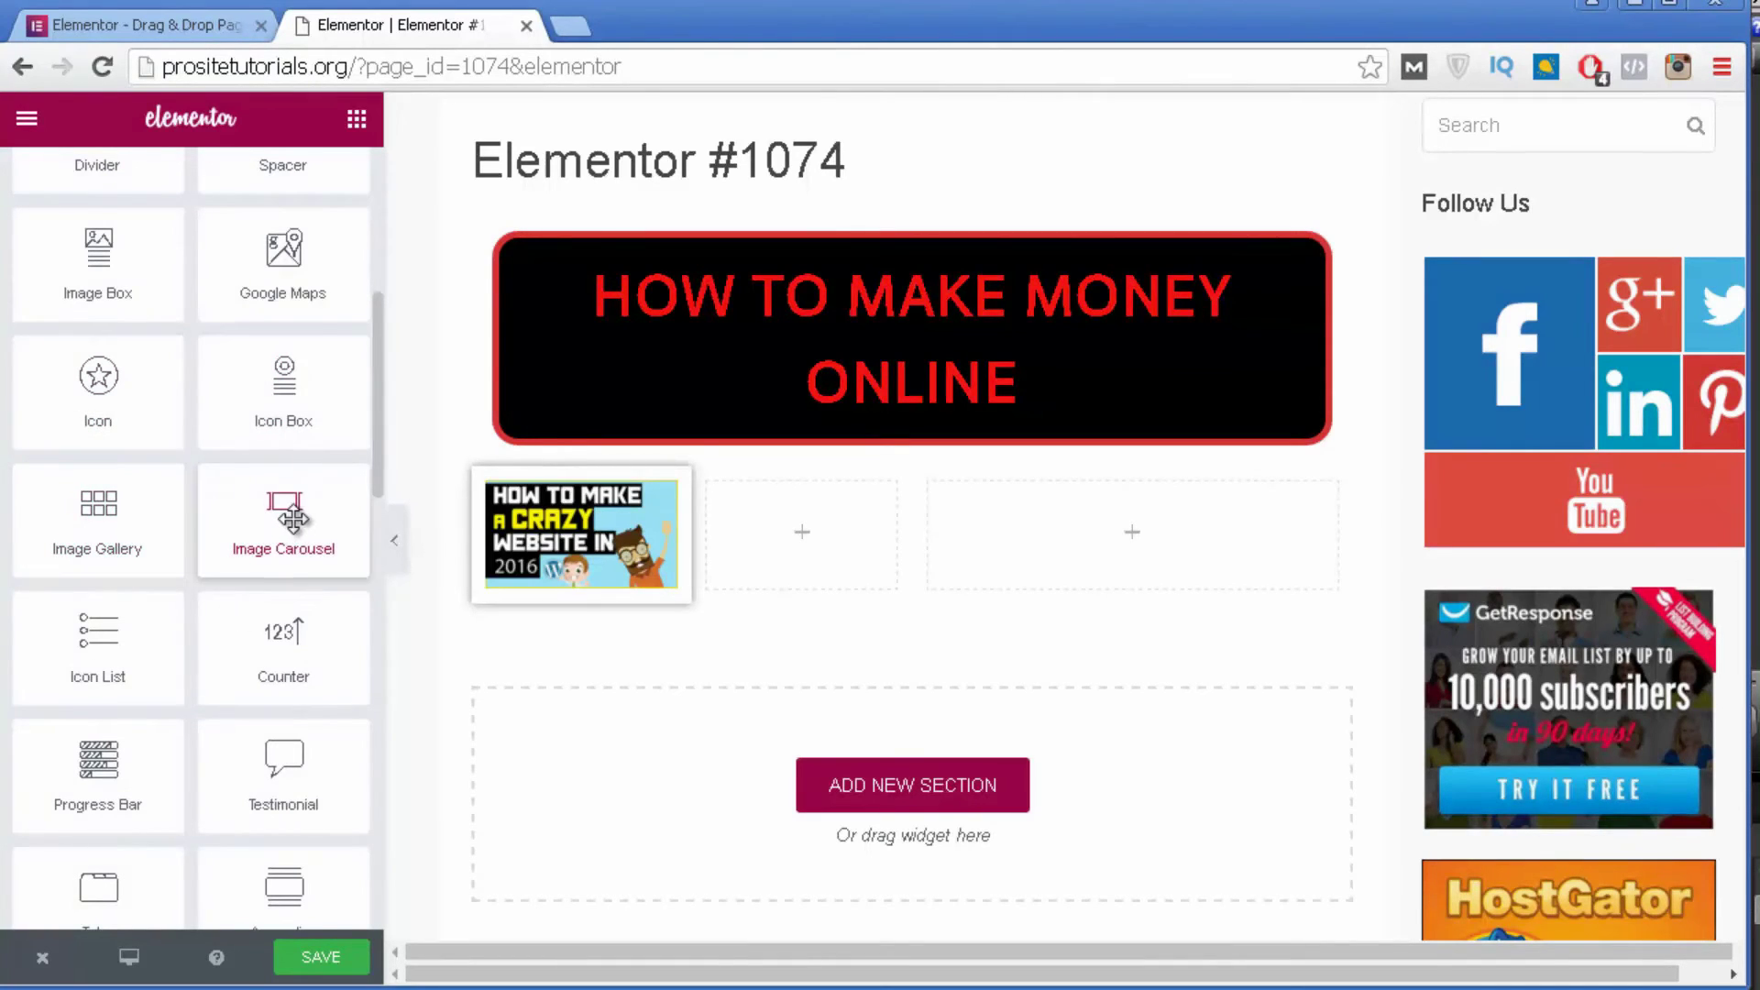
pyautogui.scroll(-2, 284, 514)
pyautogui.moveTo(280, 501); pyautogui.dragTo(515, 849)
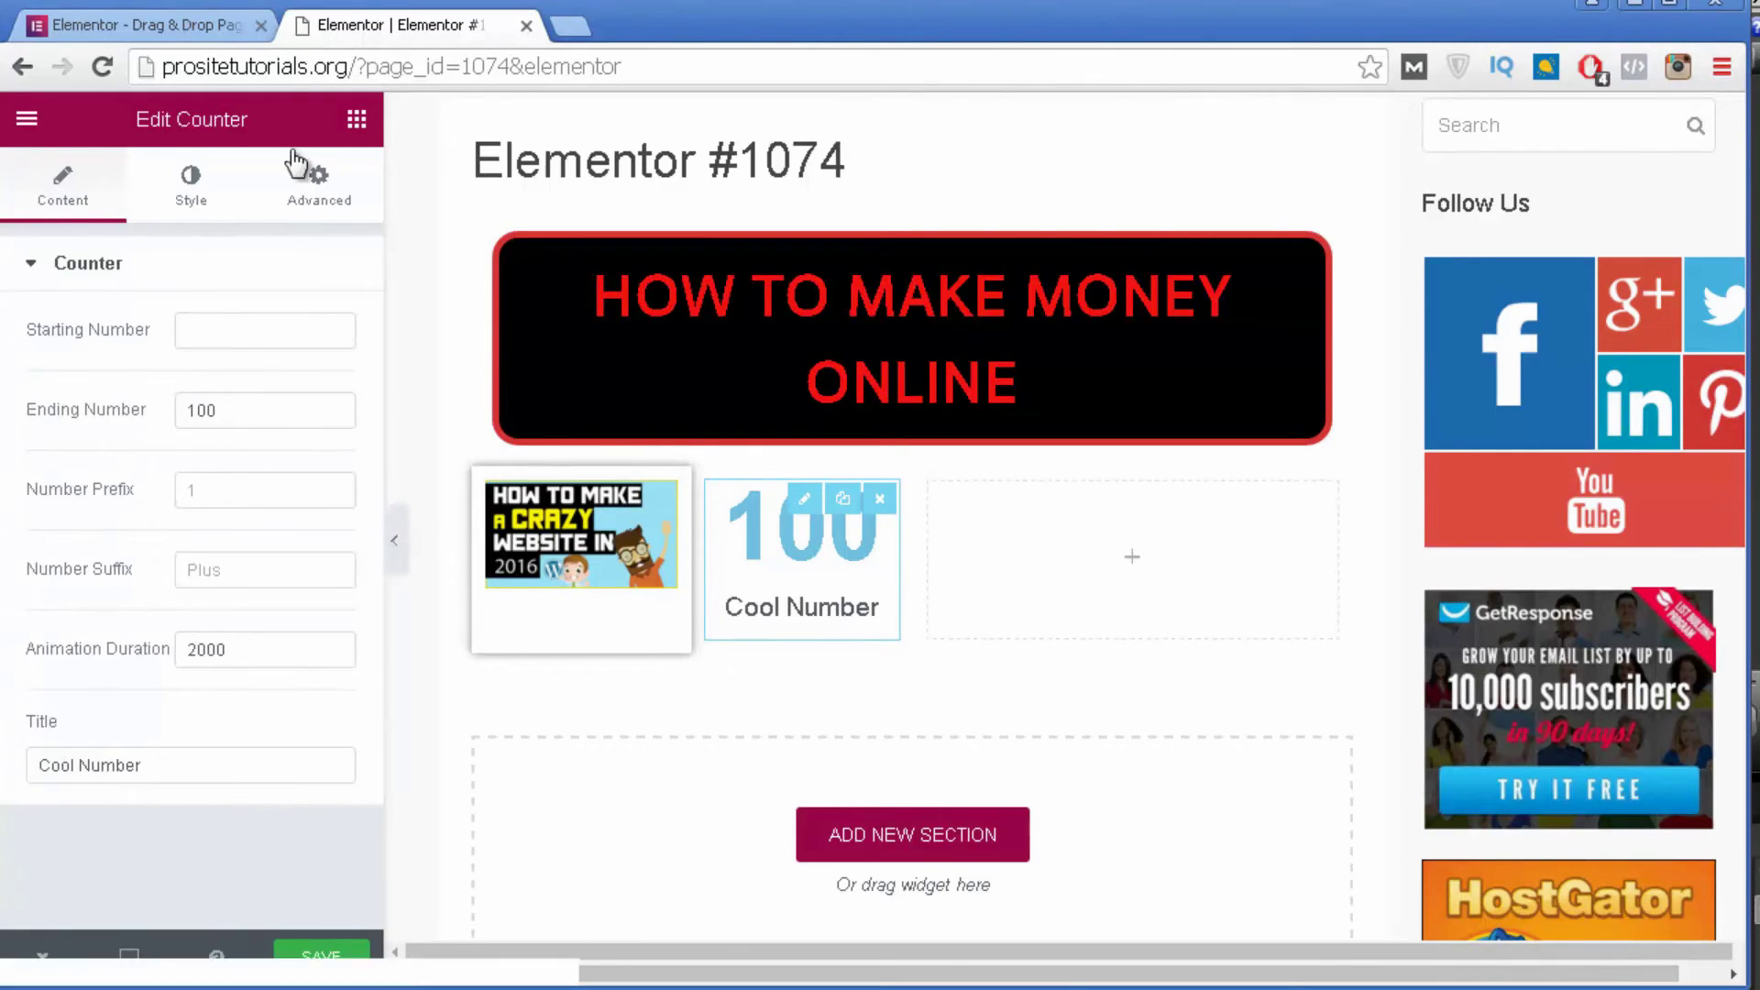
pyautogui.click(357, 118)
# Drop an Icon List widget into the empty right column.
pyautogui.scroll(-3, 258, 456)
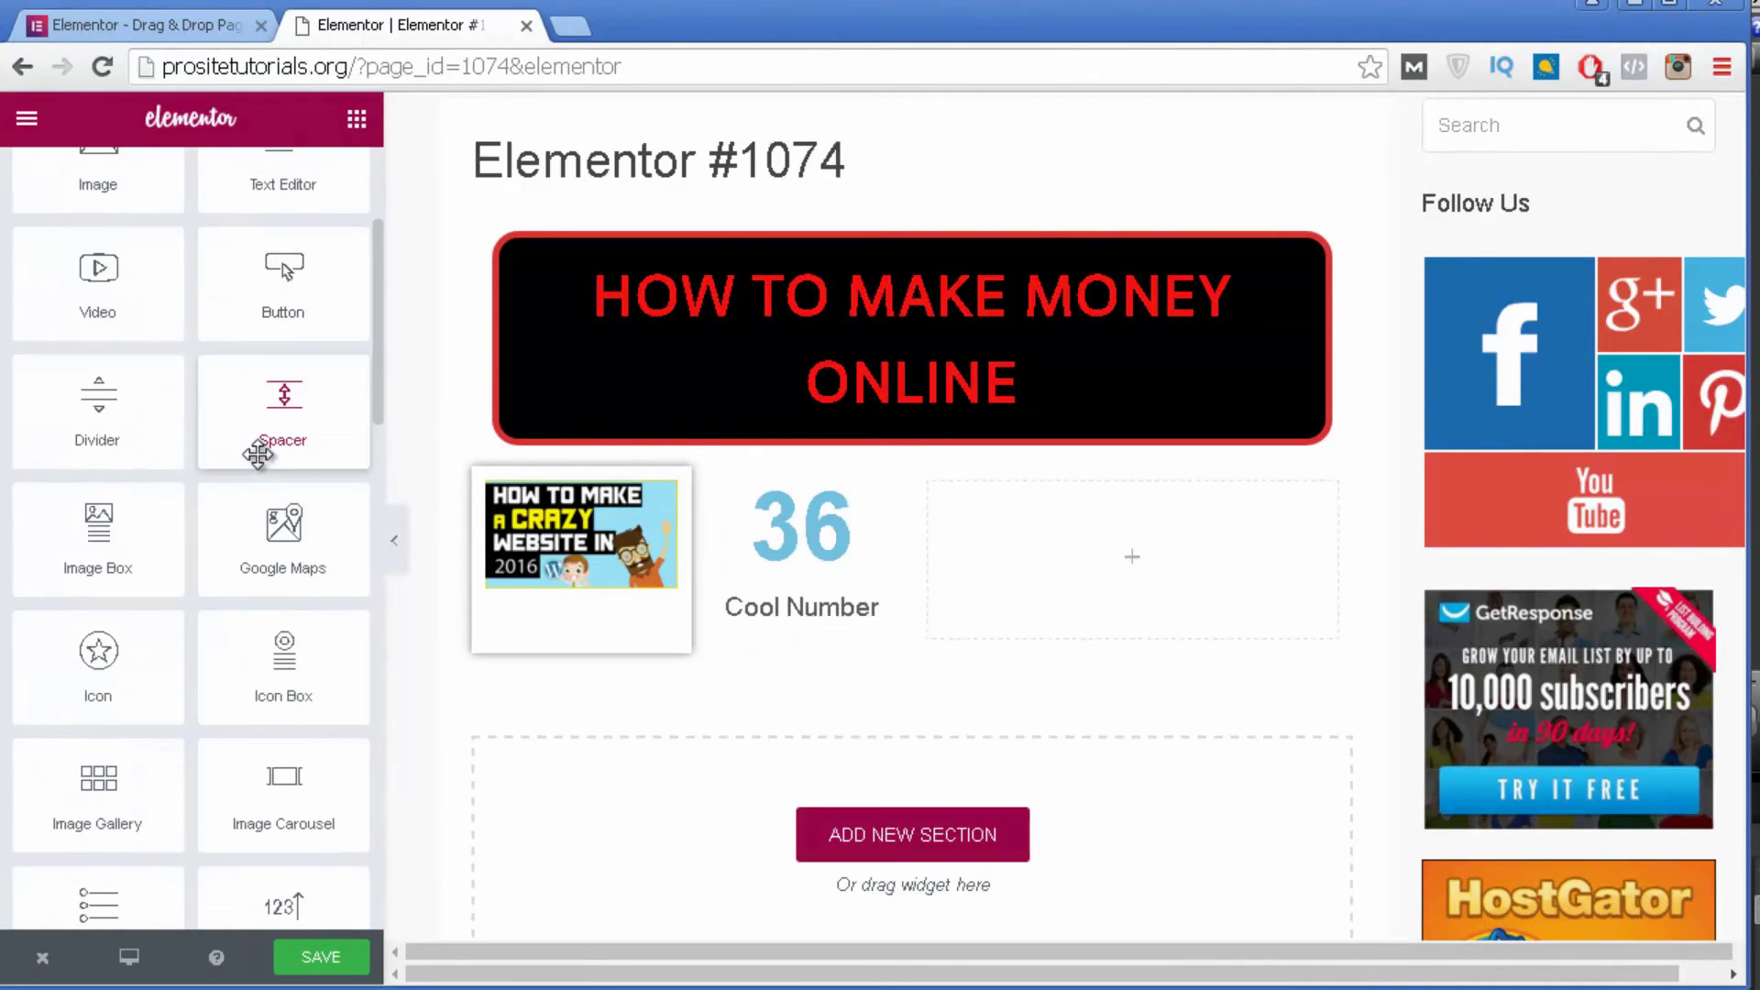
pyautogui.scroll(-5, 258, 456)
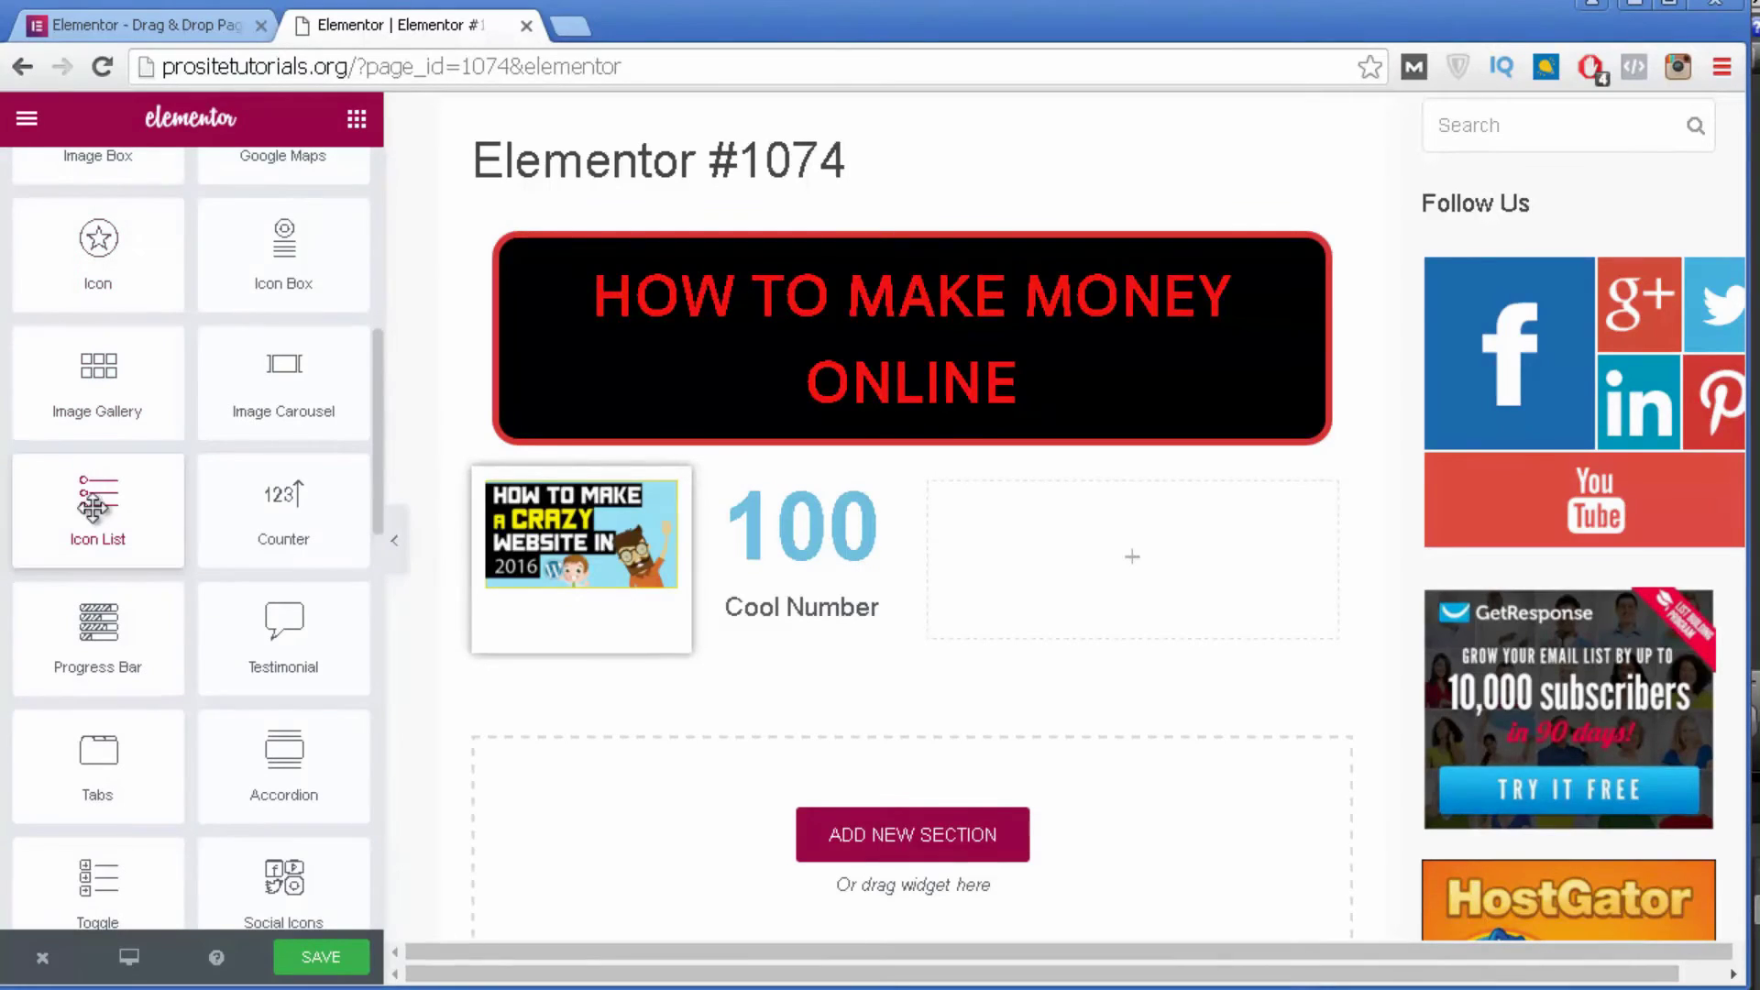
pyautogui.moveTo(103, 511); pyautogui.dragTo(1008, 577)
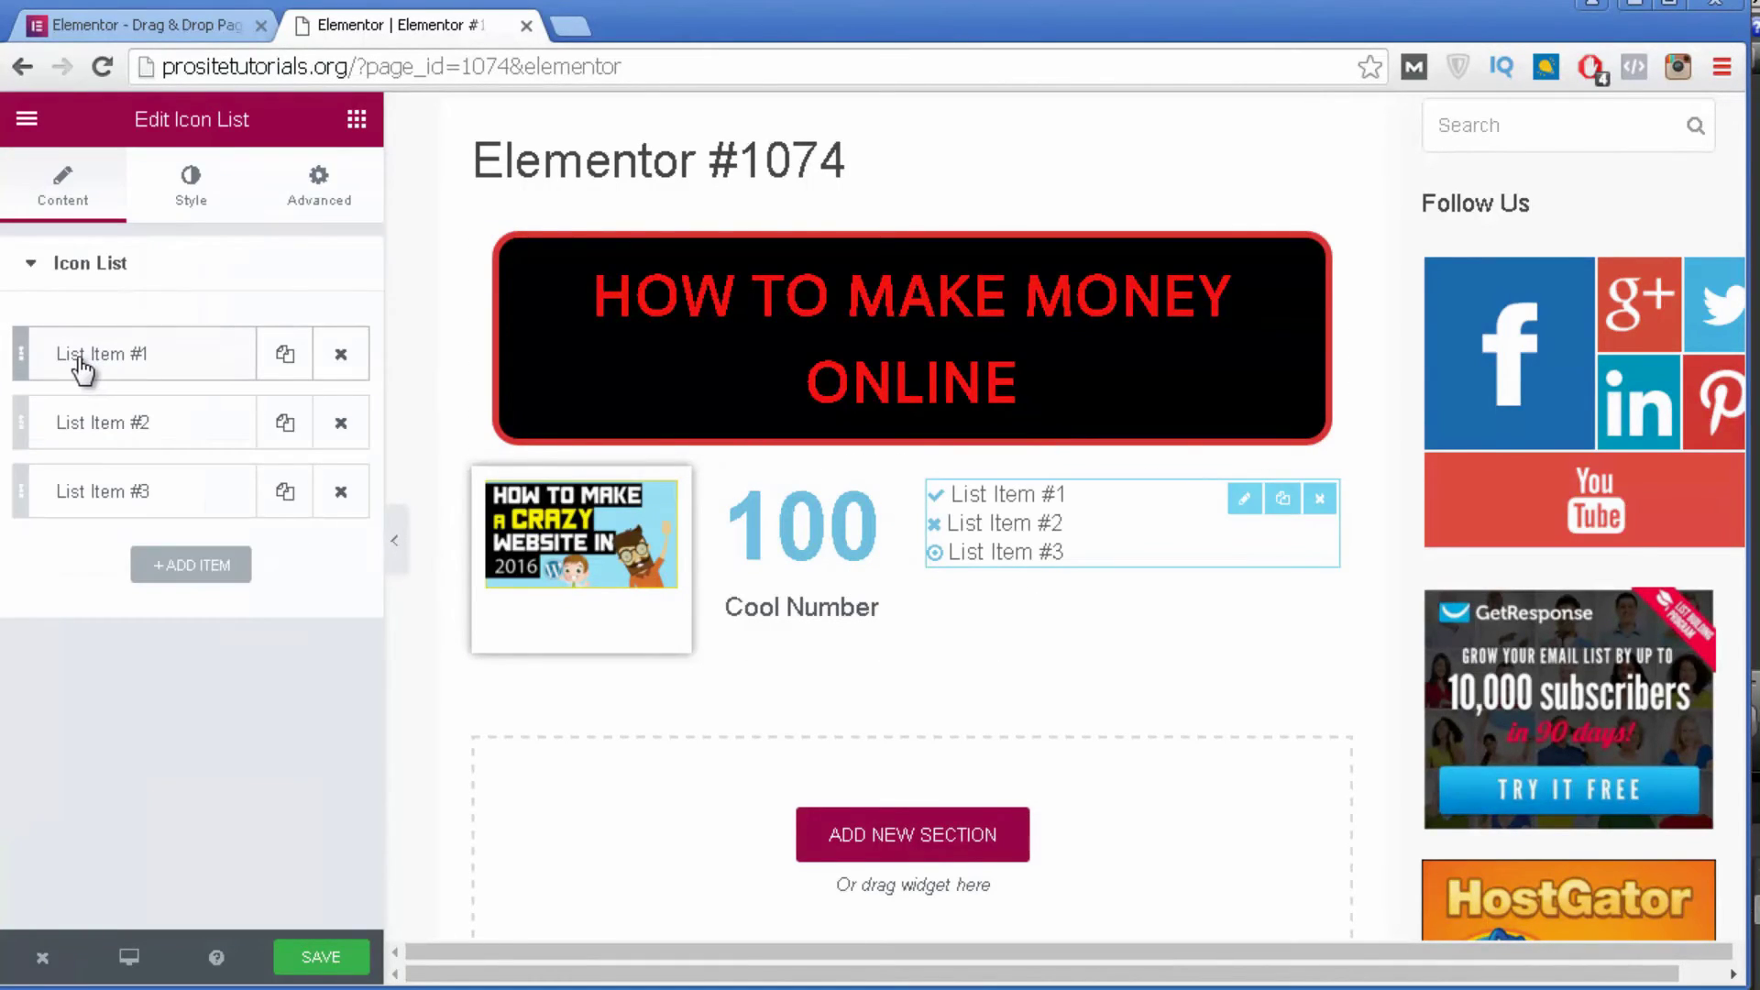
# Rename the first two icon list items to Apples and Bananas.
pyautogui.click(227, 366)
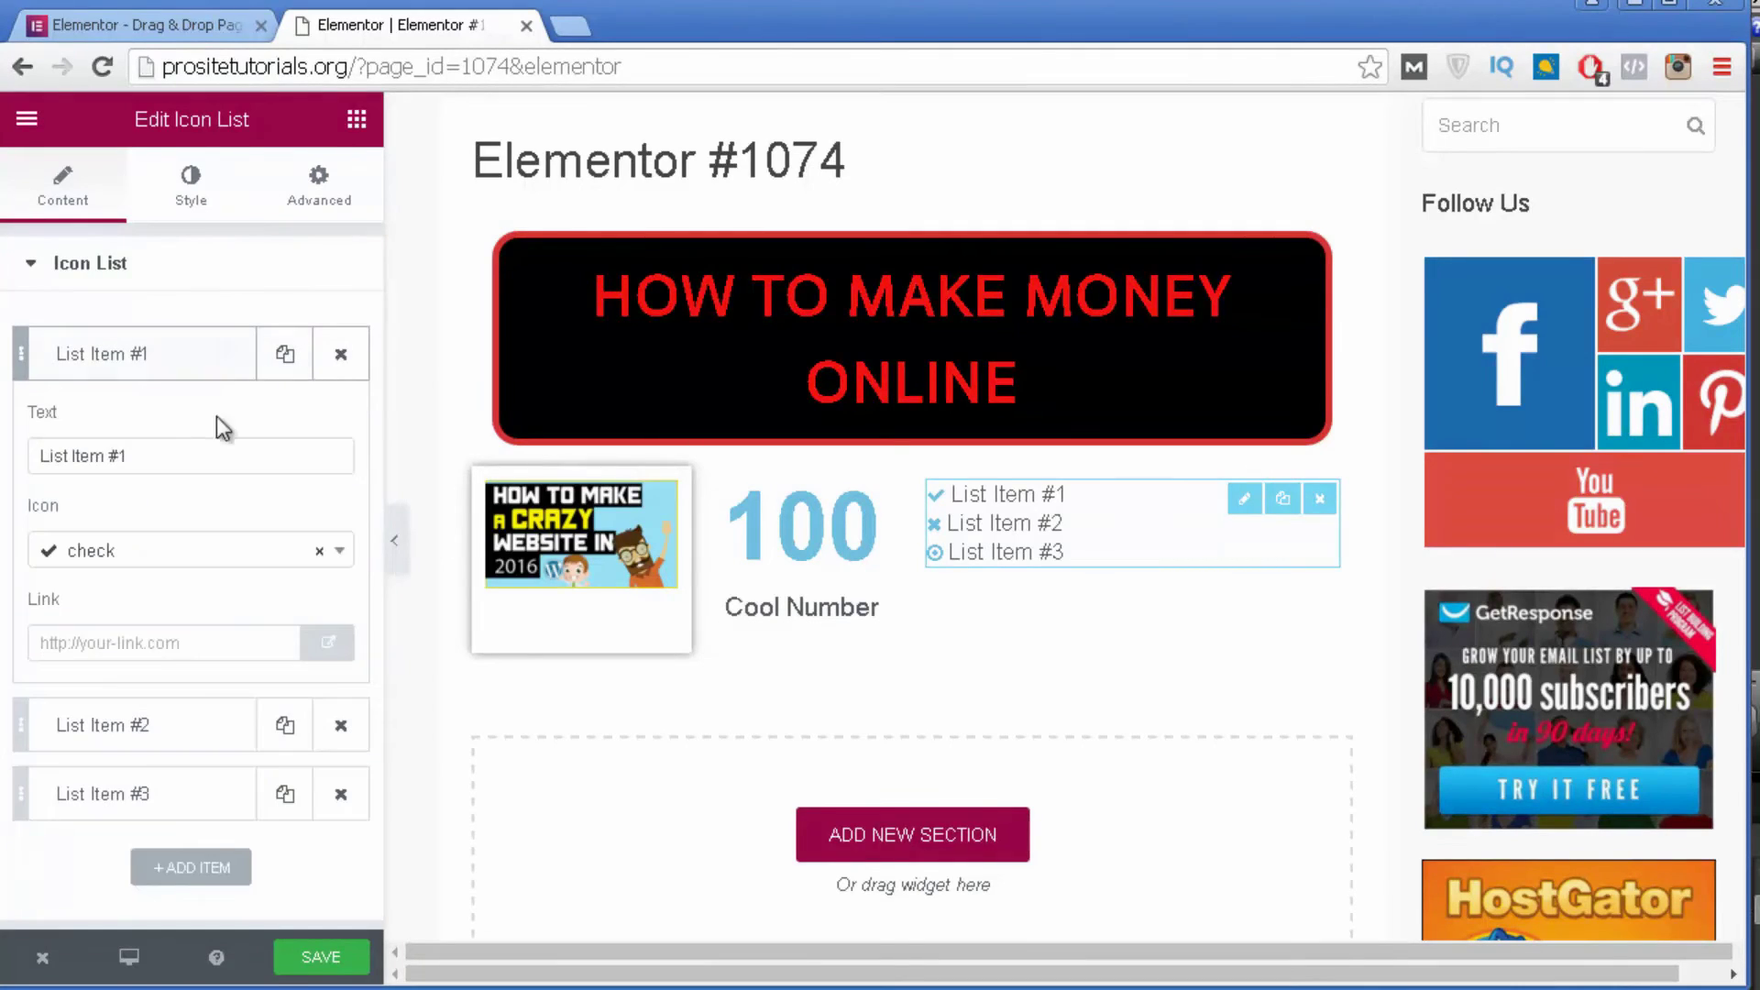
pyautogui.click(189, 455)
pyautogui.tripleClick(190, 455)
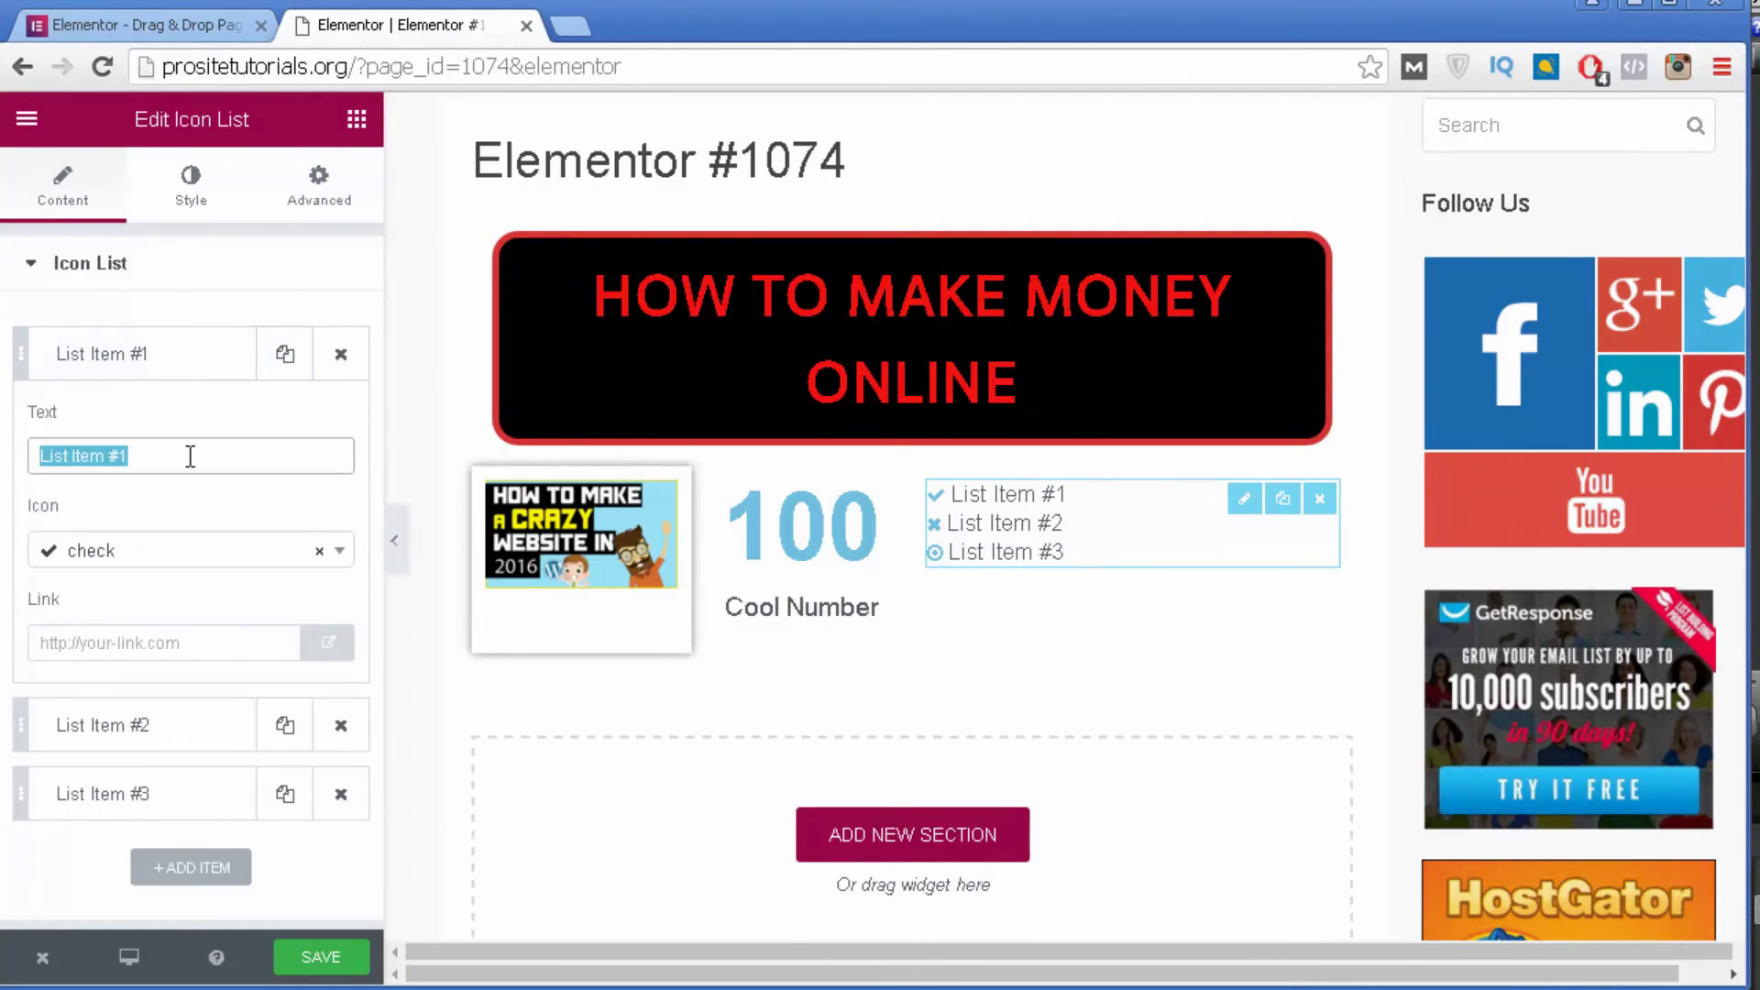
pyautogui.write('Apples')
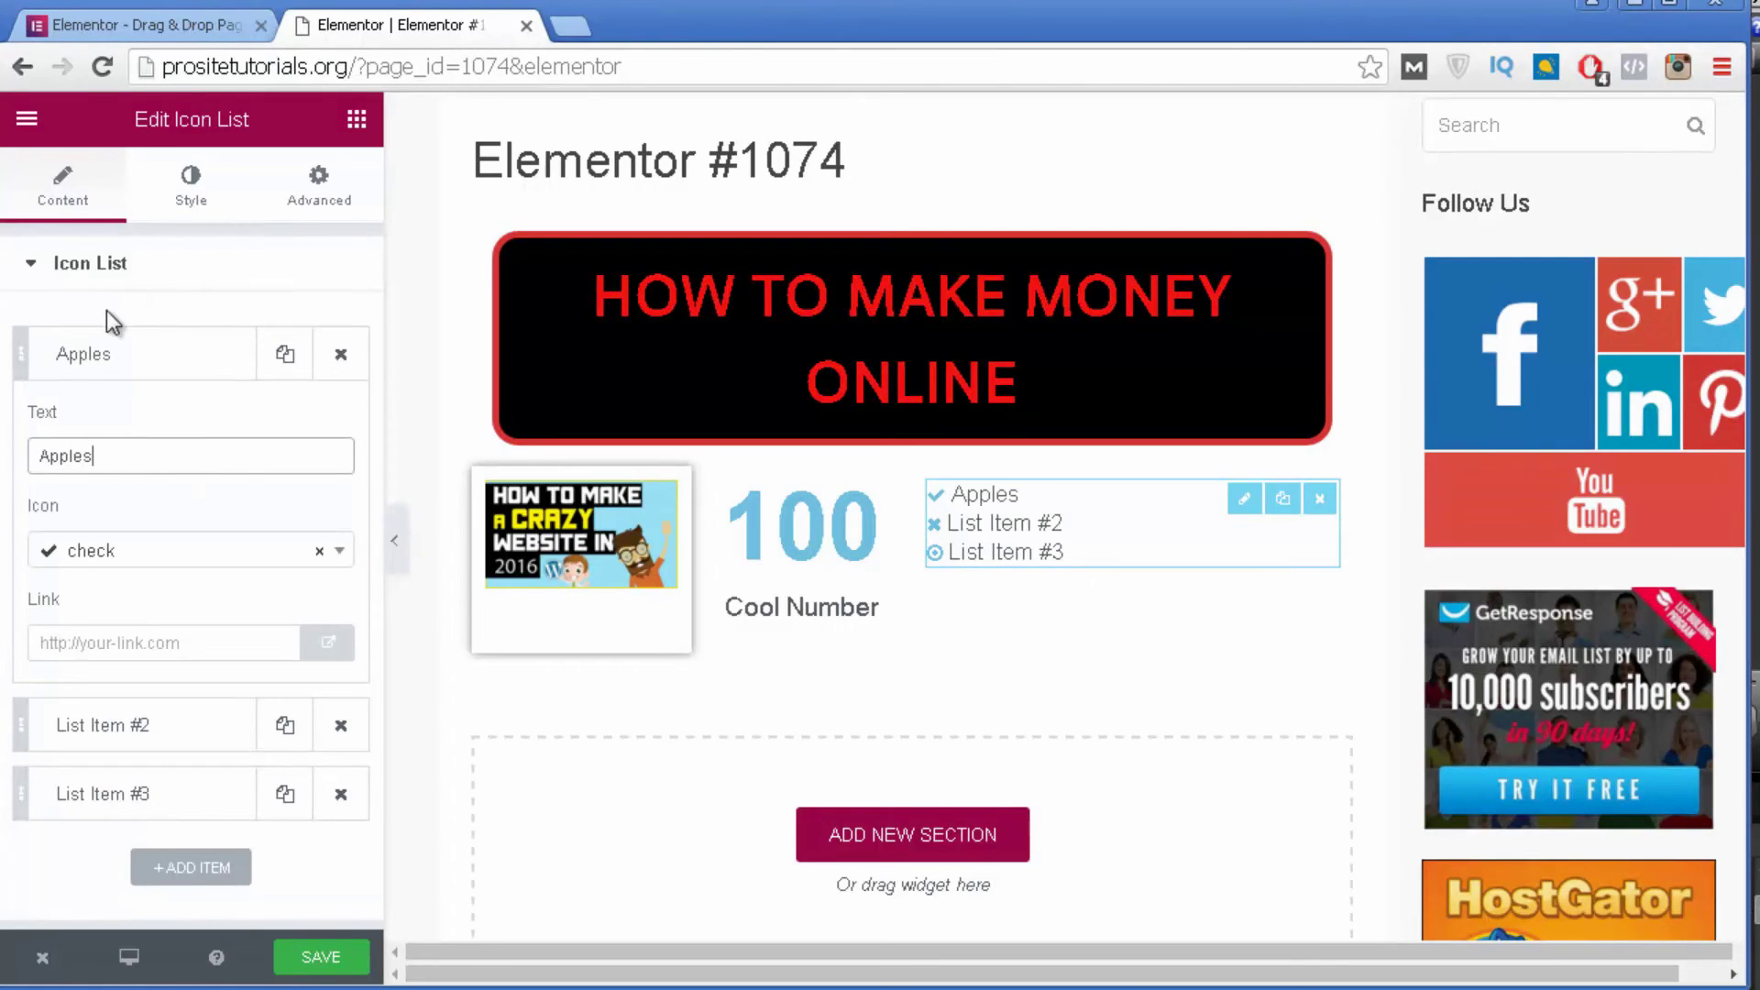
pyautogui.doubleClick(110, 263)
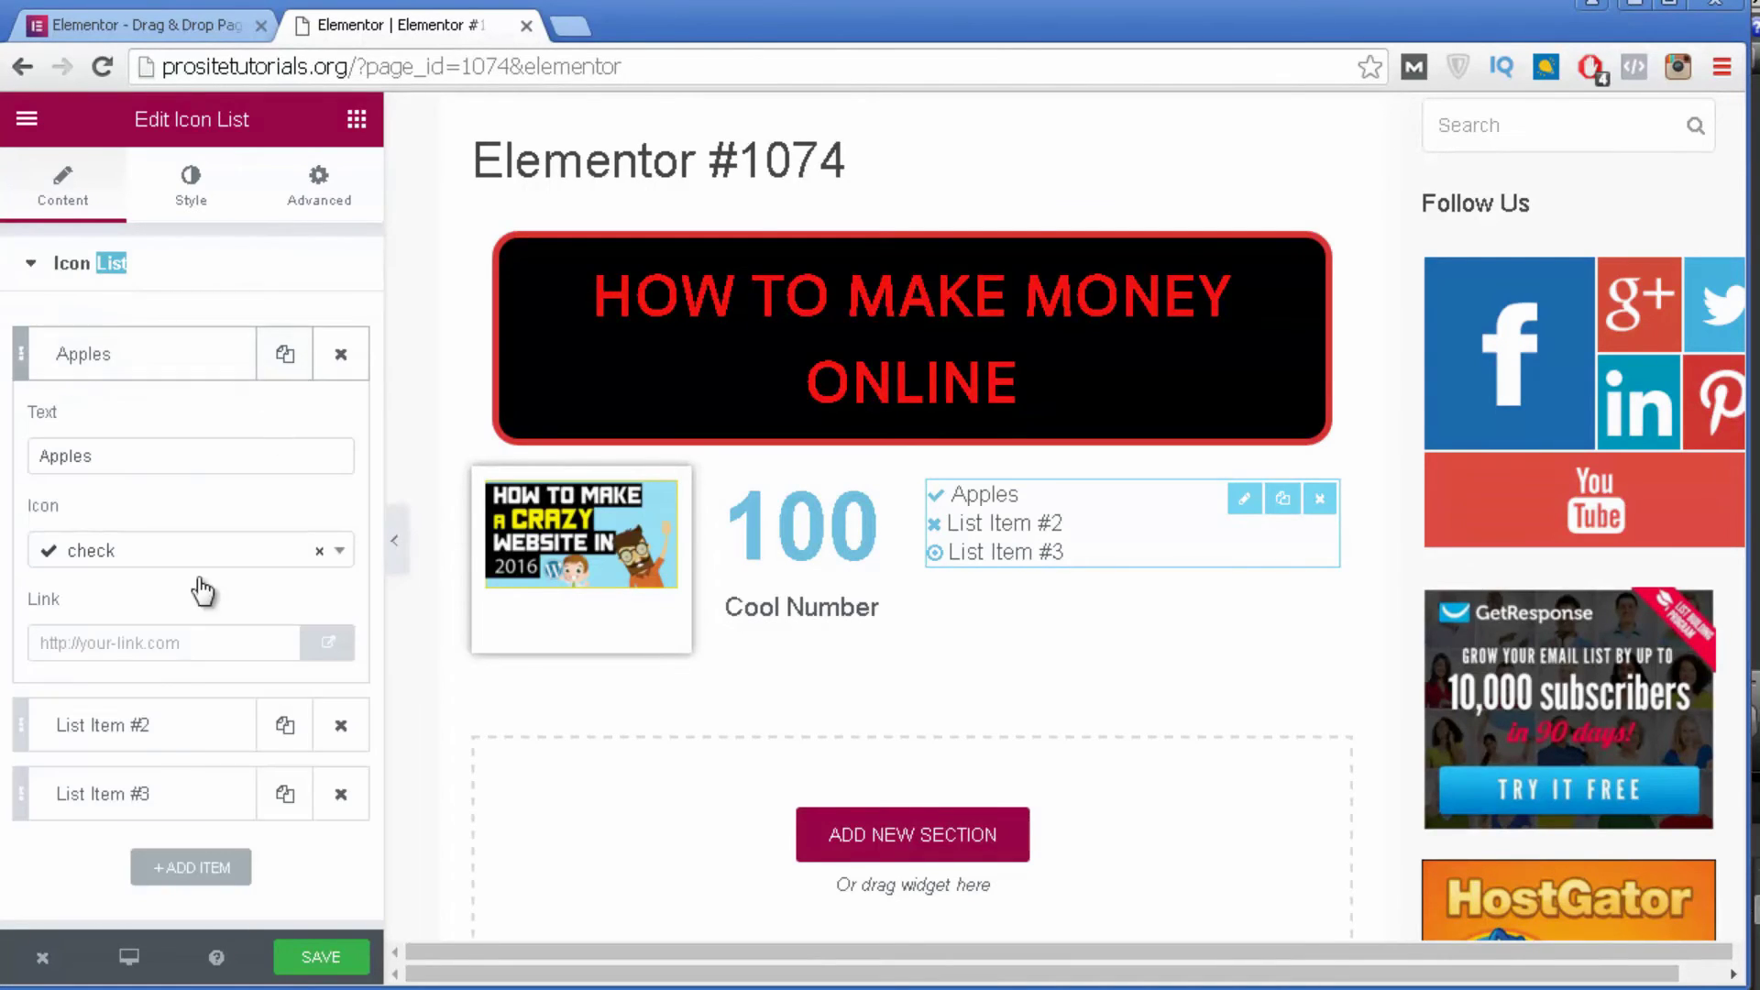
pyautogui.click(147, 750)
pyautogui.tripleClick(197, 532)
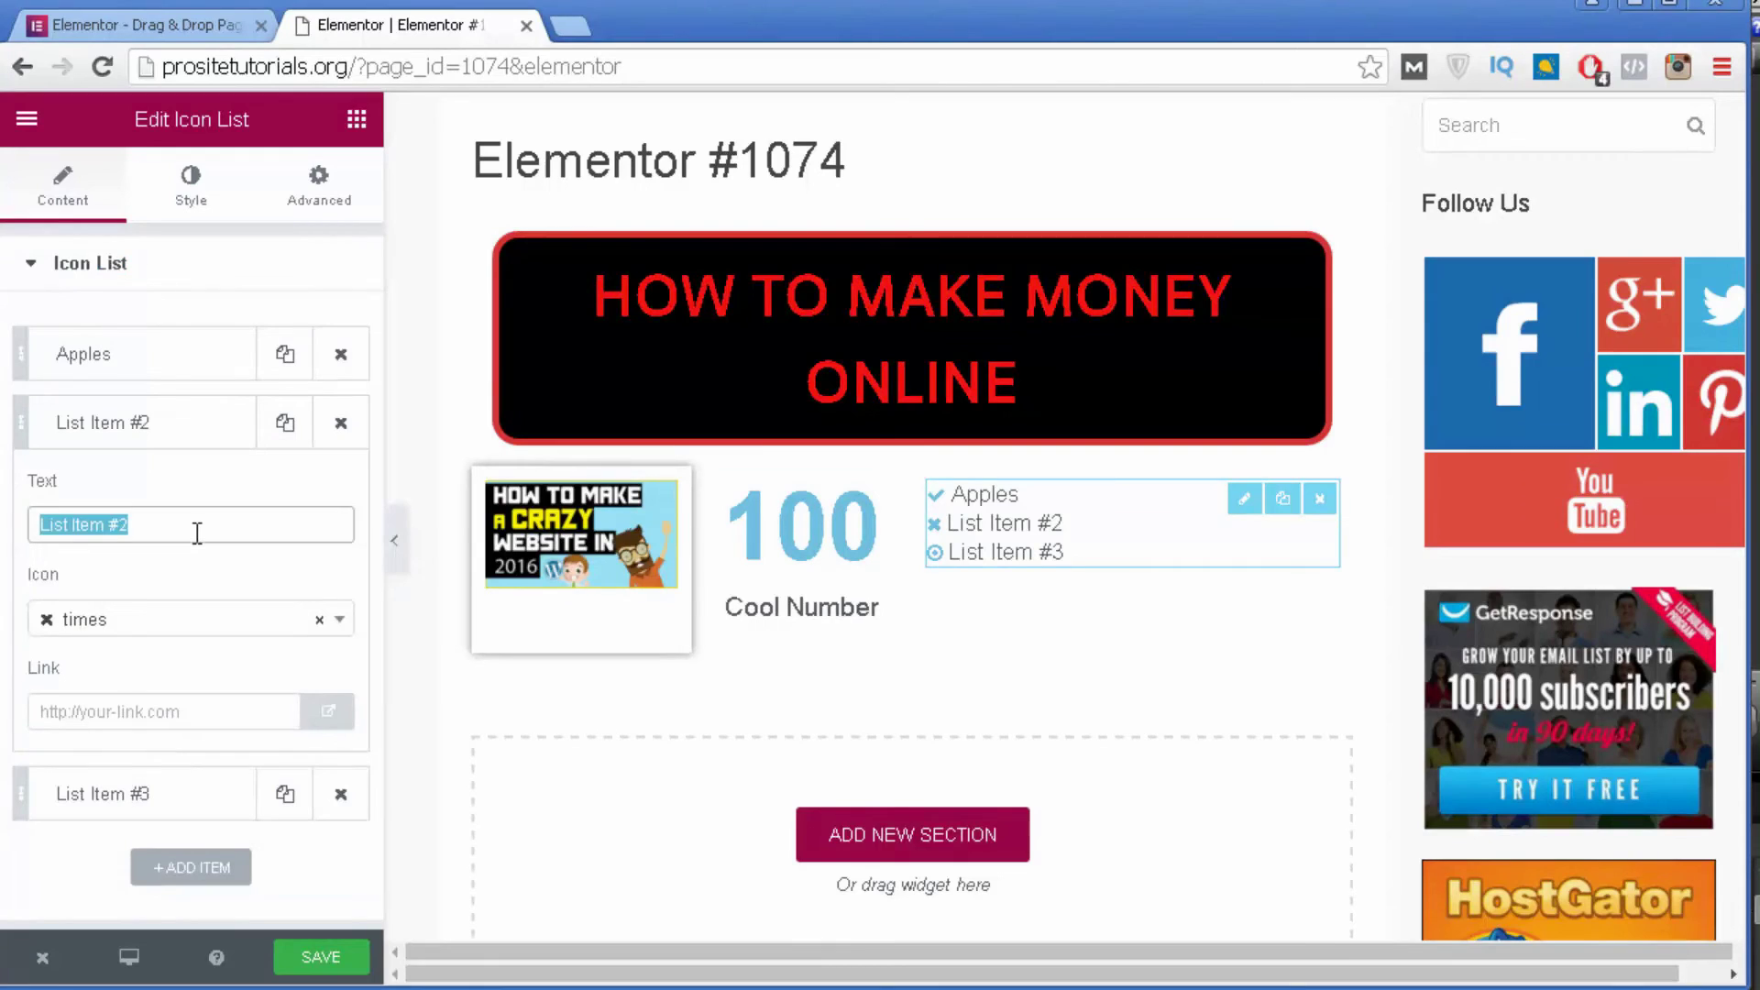
pyautogui.write('Bananas')
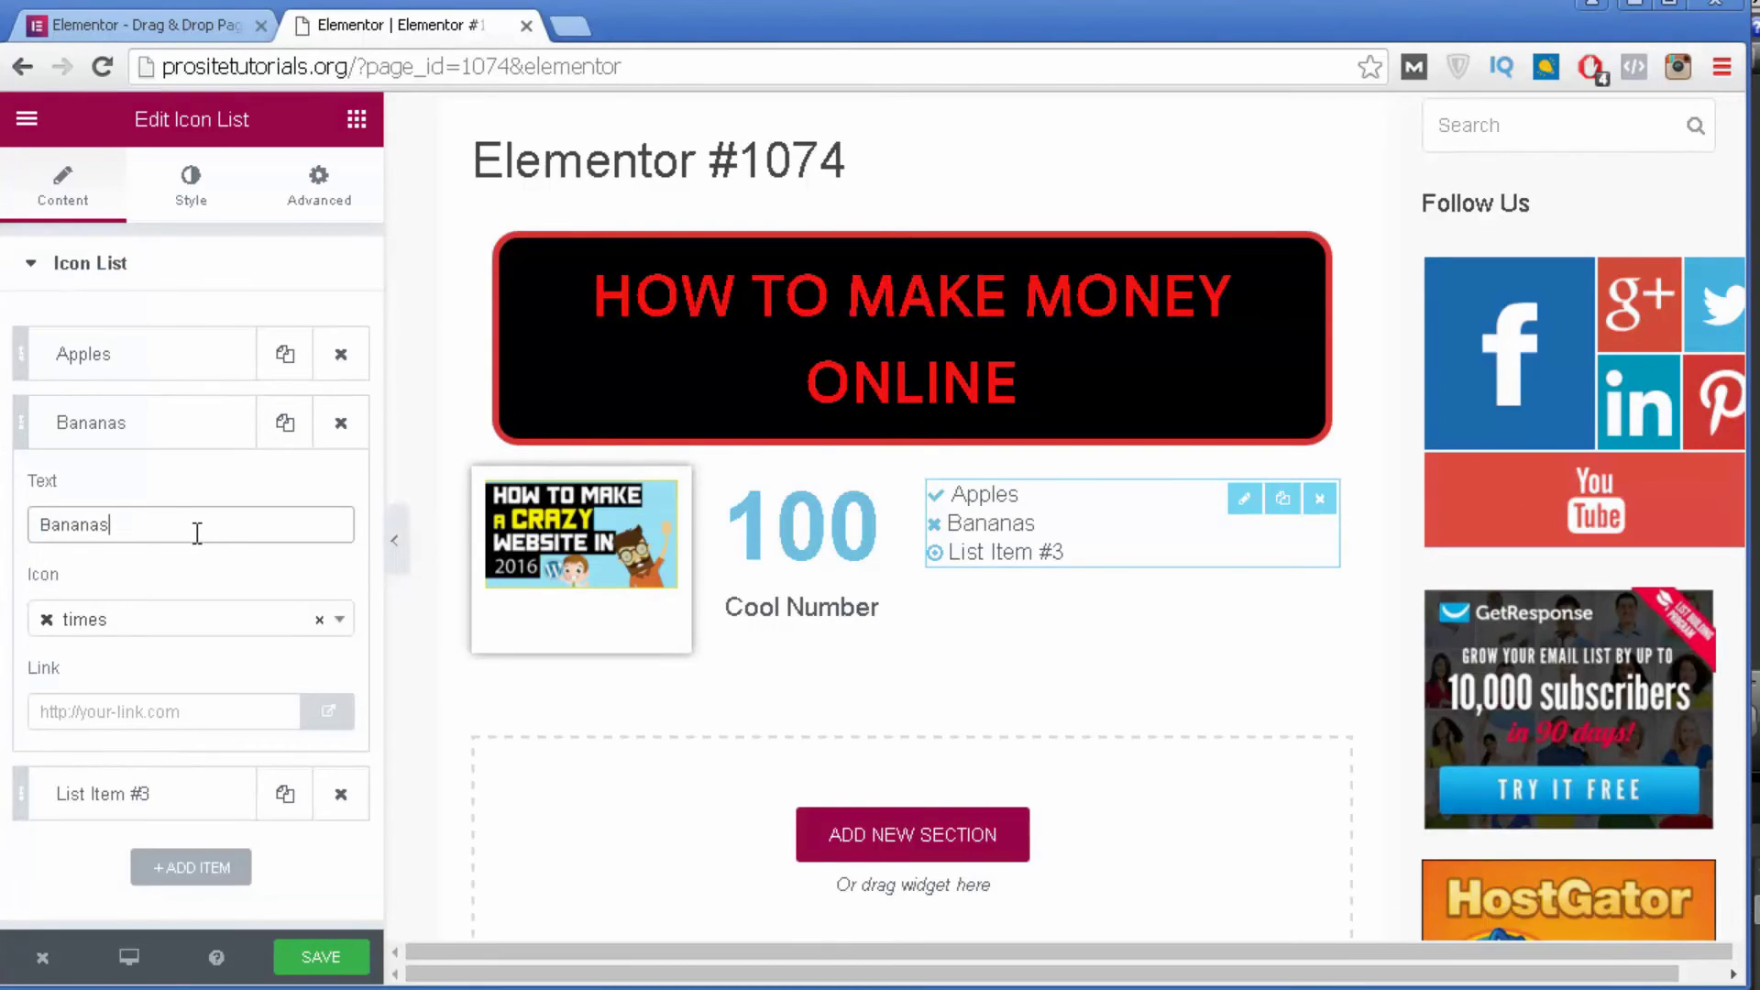
# Rename the third list item from 'List Item #3' to Apricot.
pyautogui.click(79, 805)
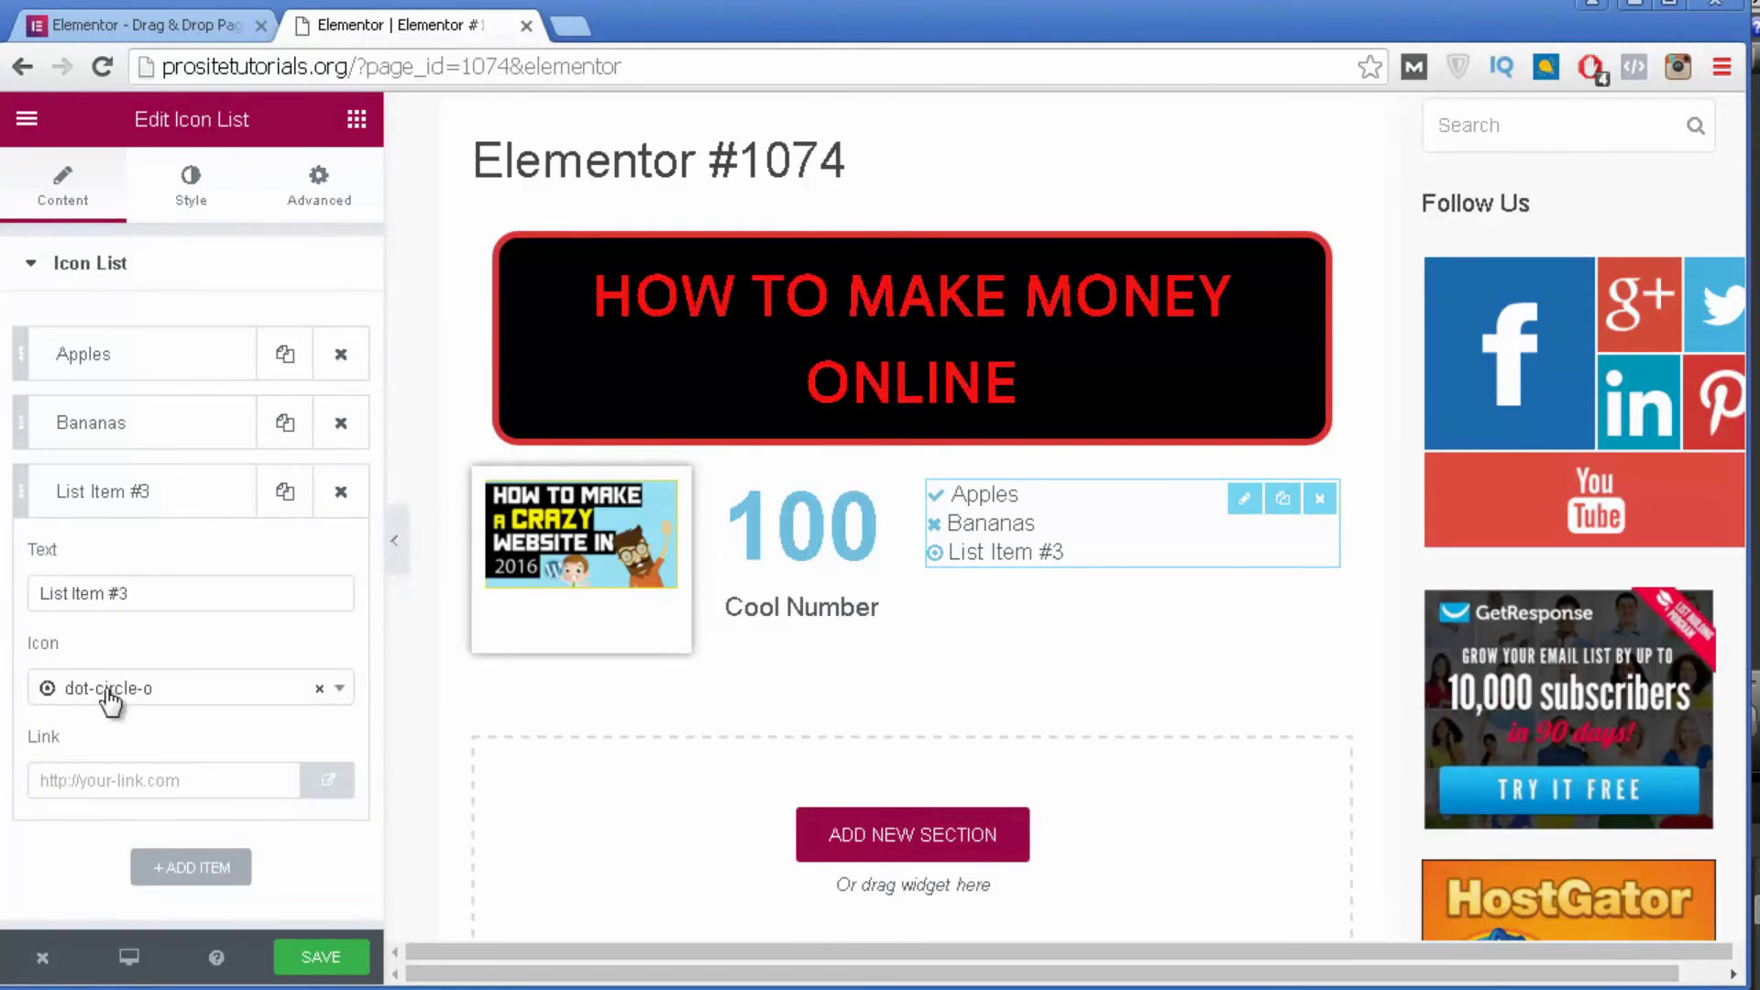
pyautogui.doubleClick(161, 603)
pyautogui.tripleClick(162, 603)
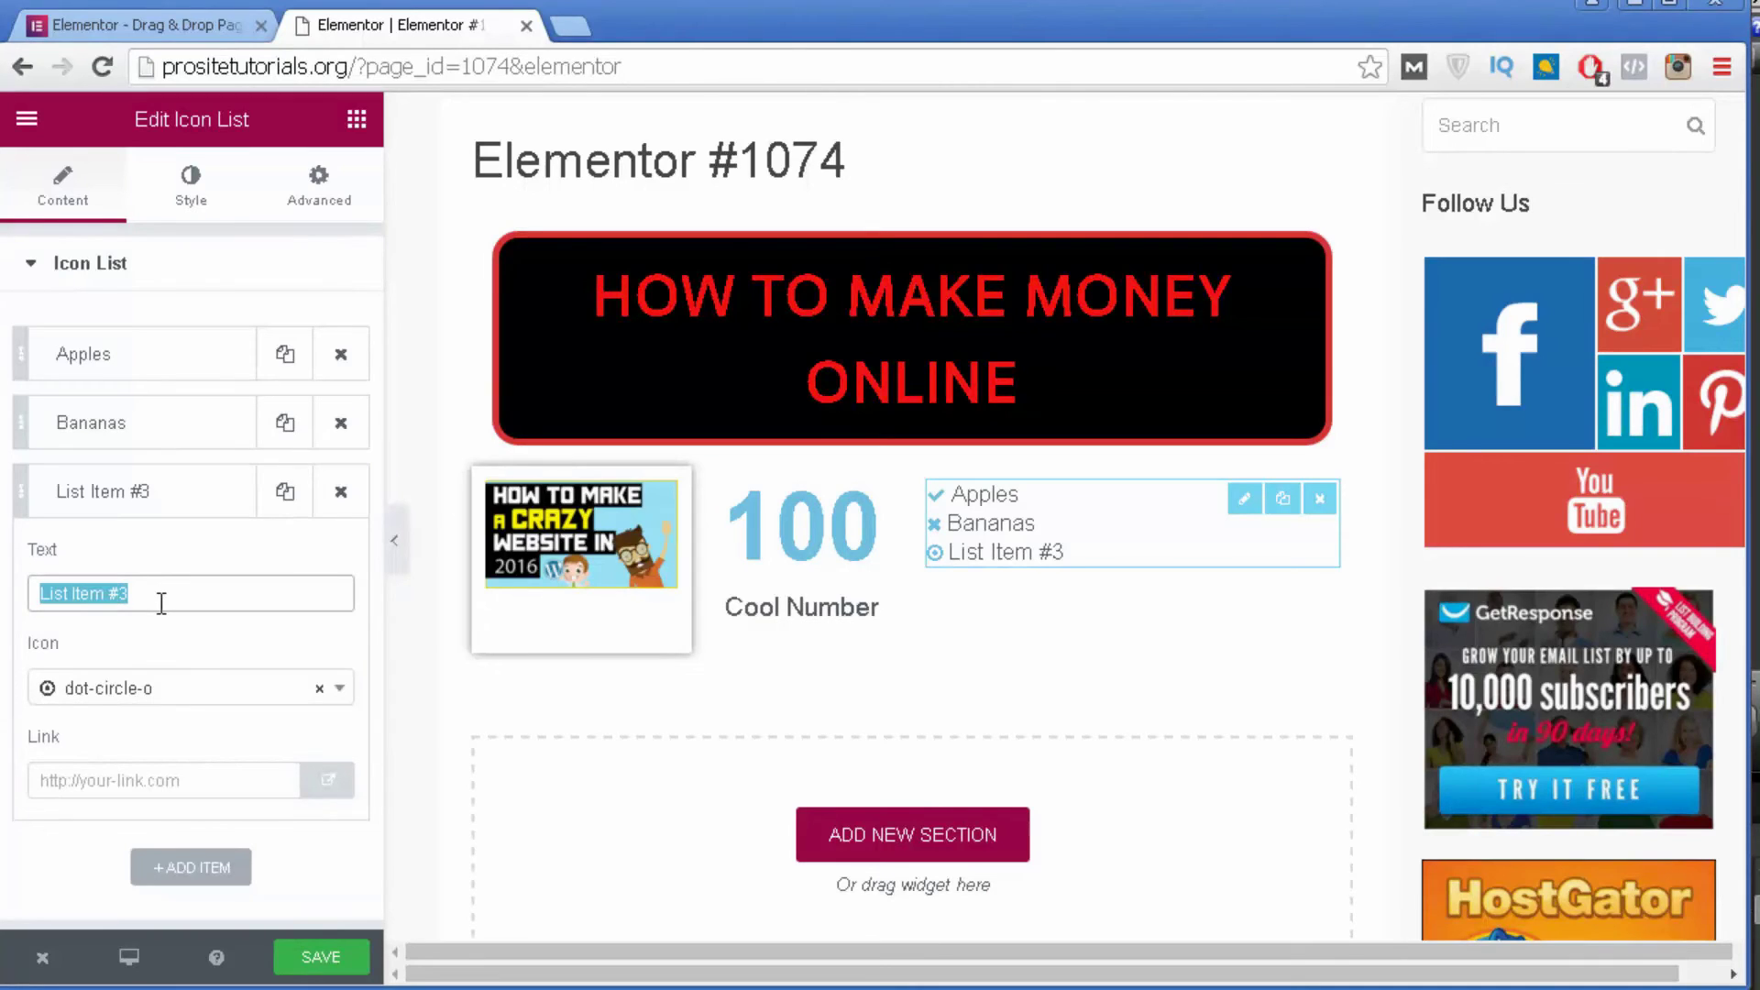
pyautogui.click(190, 498)
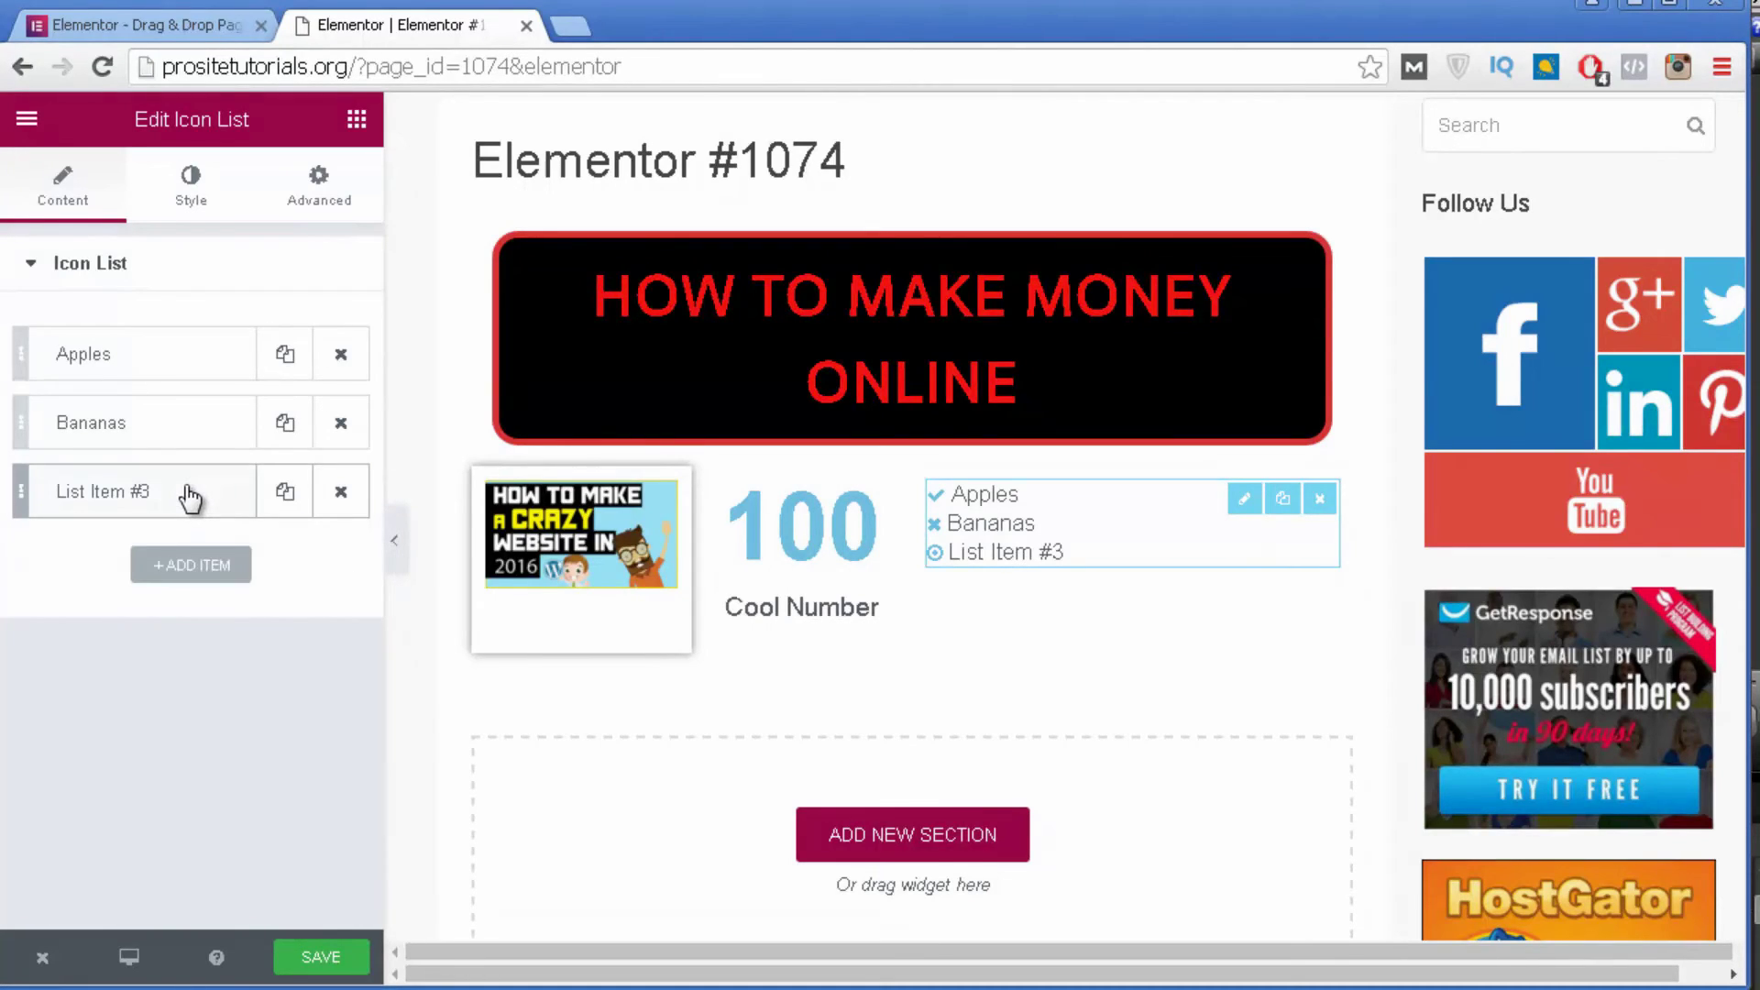
pyautogui.click(189, 497)
pyautogui.tripleClick(211, 583)
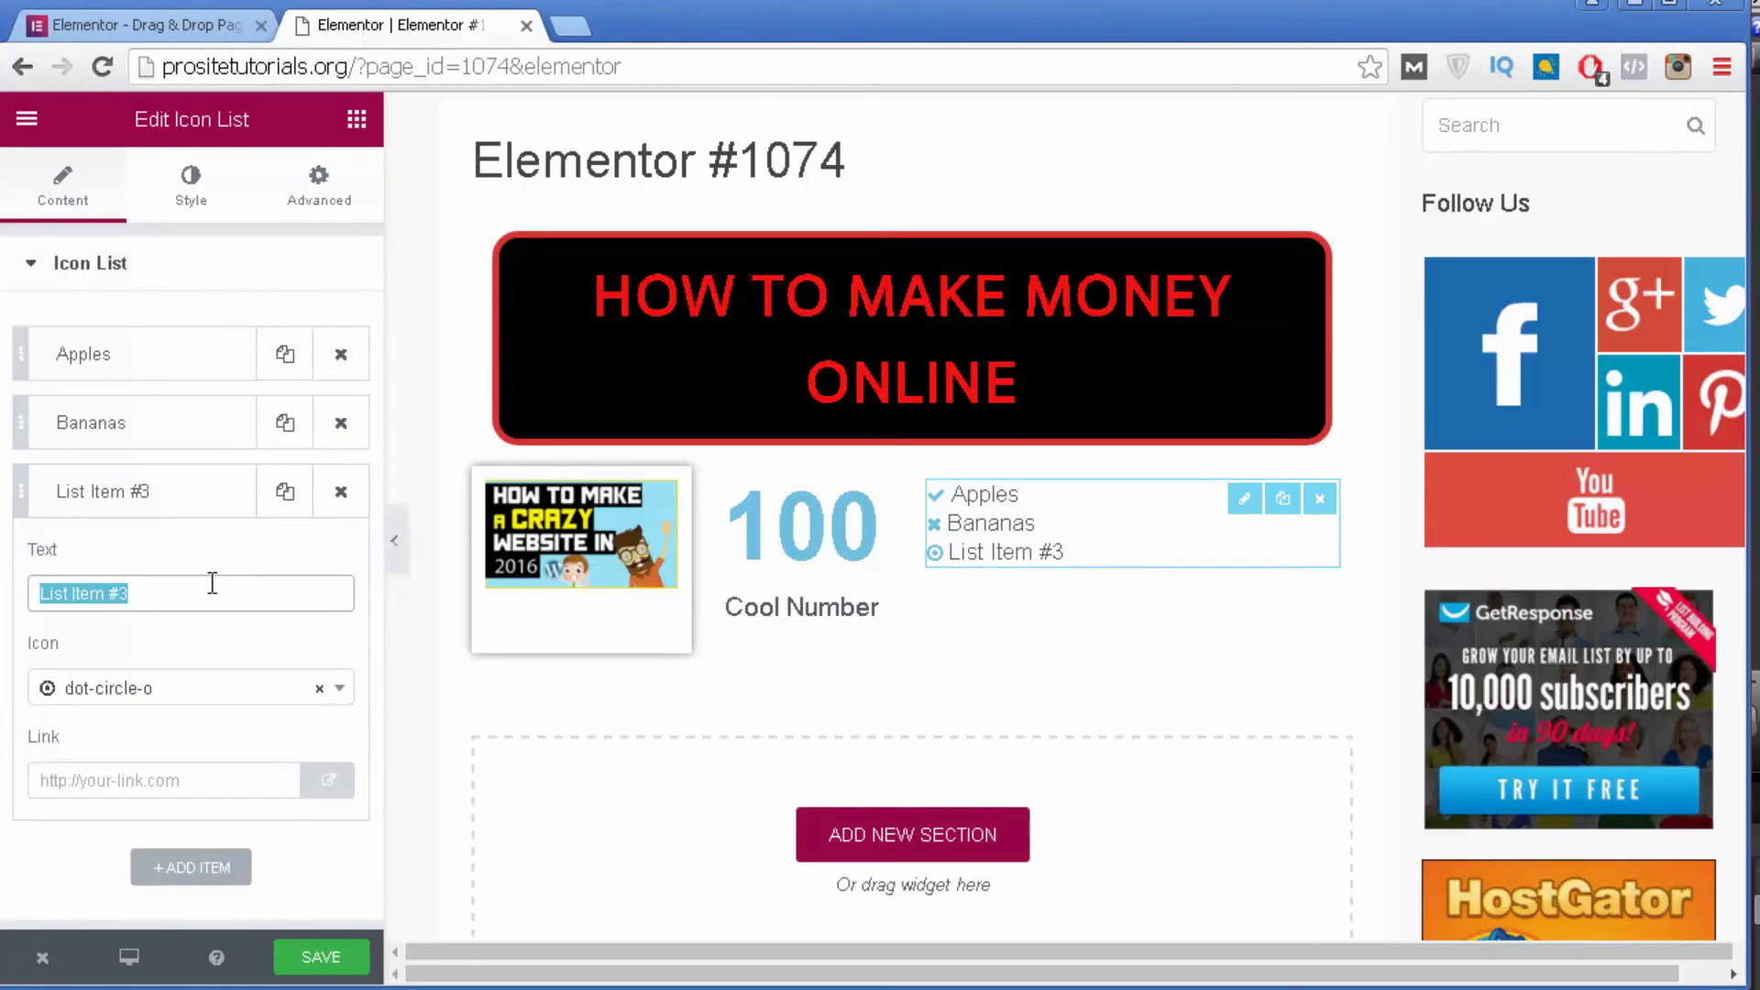
pyautogui.write('Apricot')
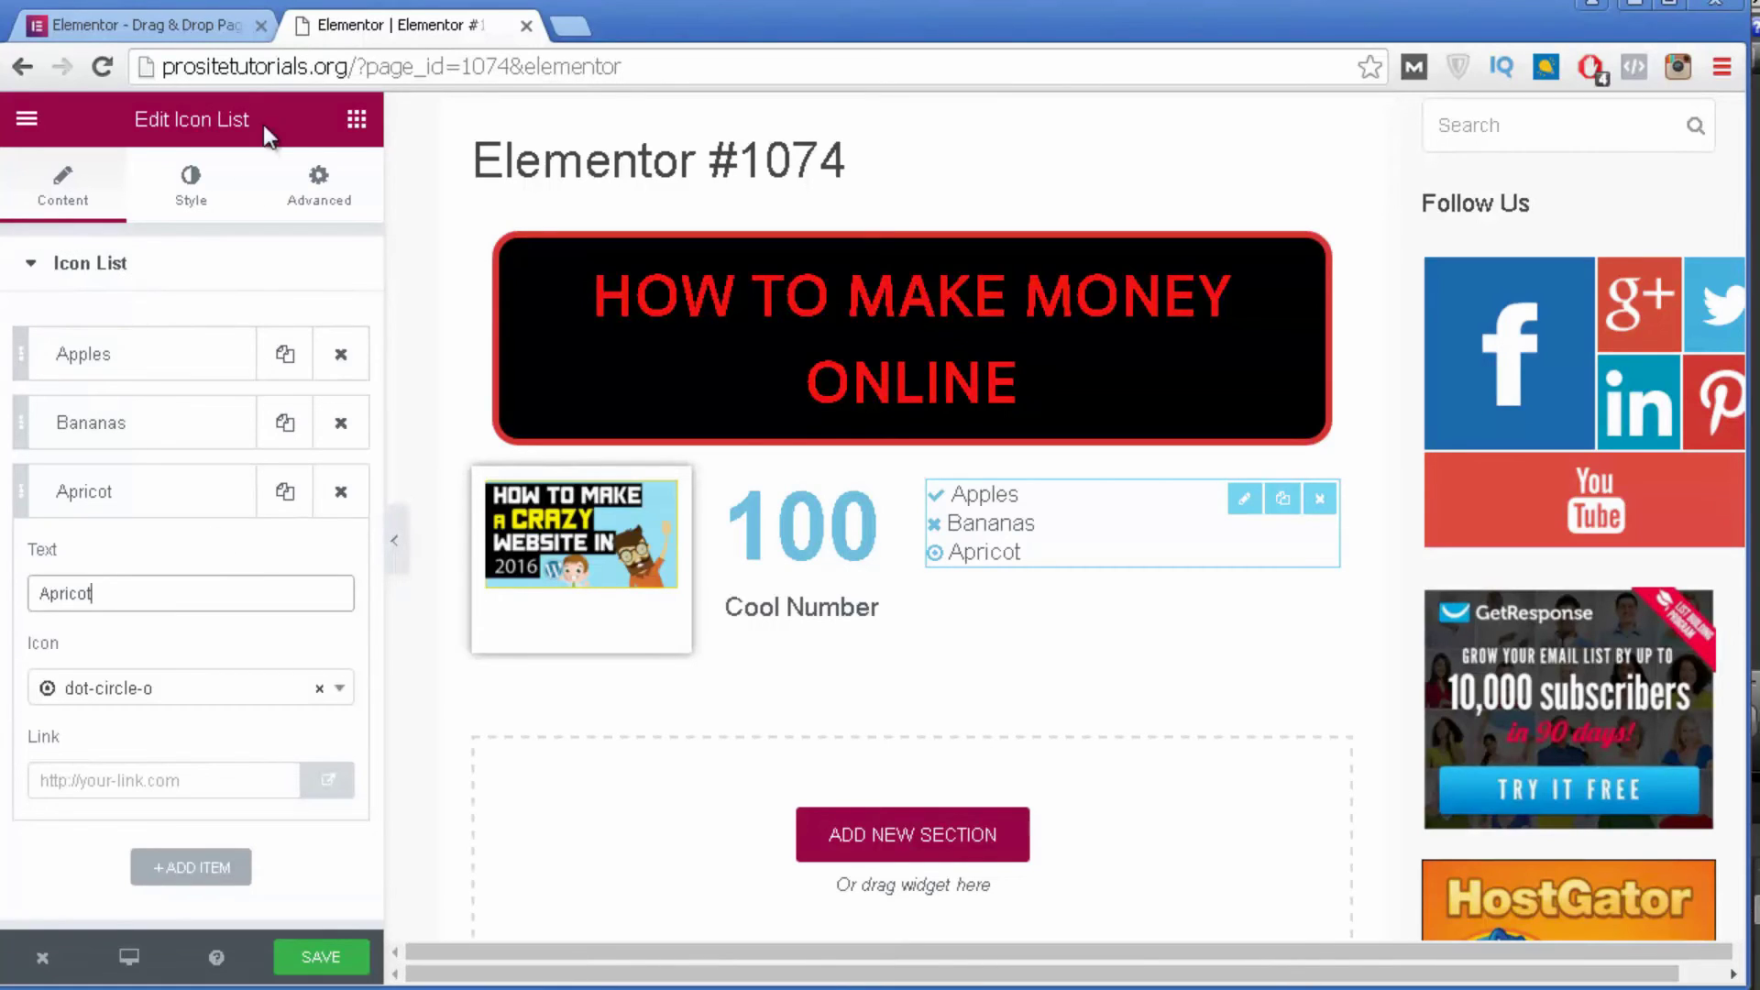
pyautogui.click(356, 128)
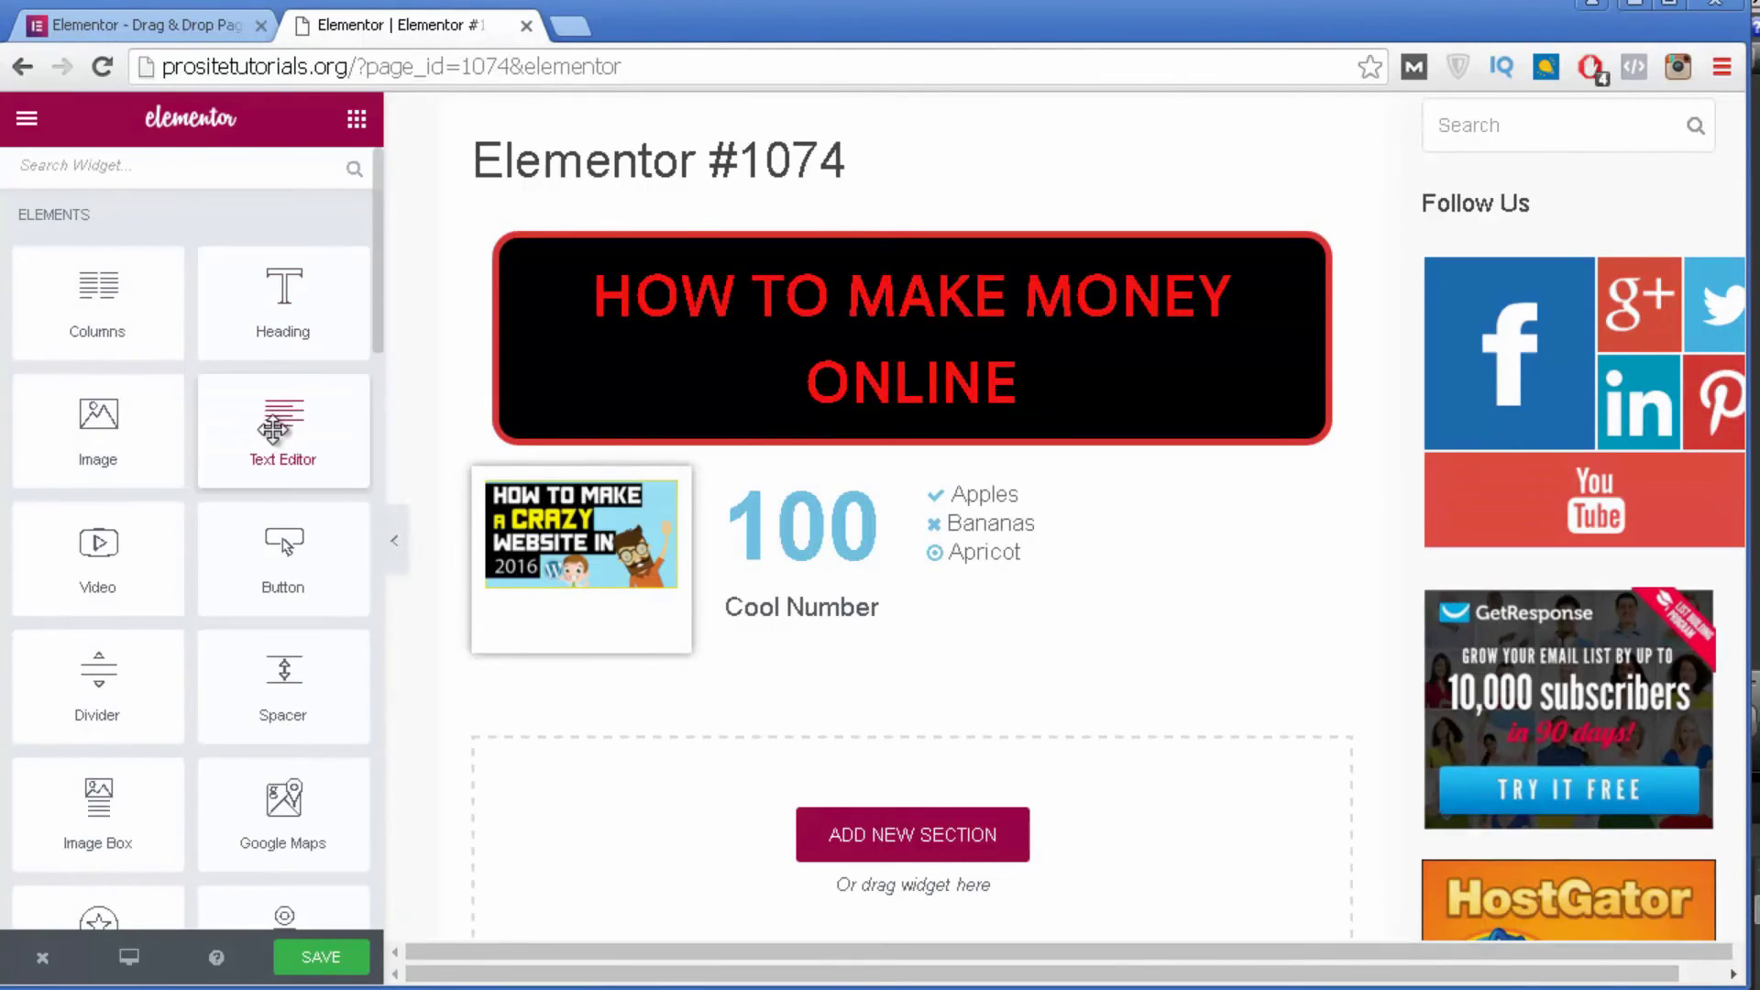
# Add an empty five-column section below the image, counter and icon list row.
pyautogui.scroll(-2, 259, 446)
pyautogui.click(978, 856)
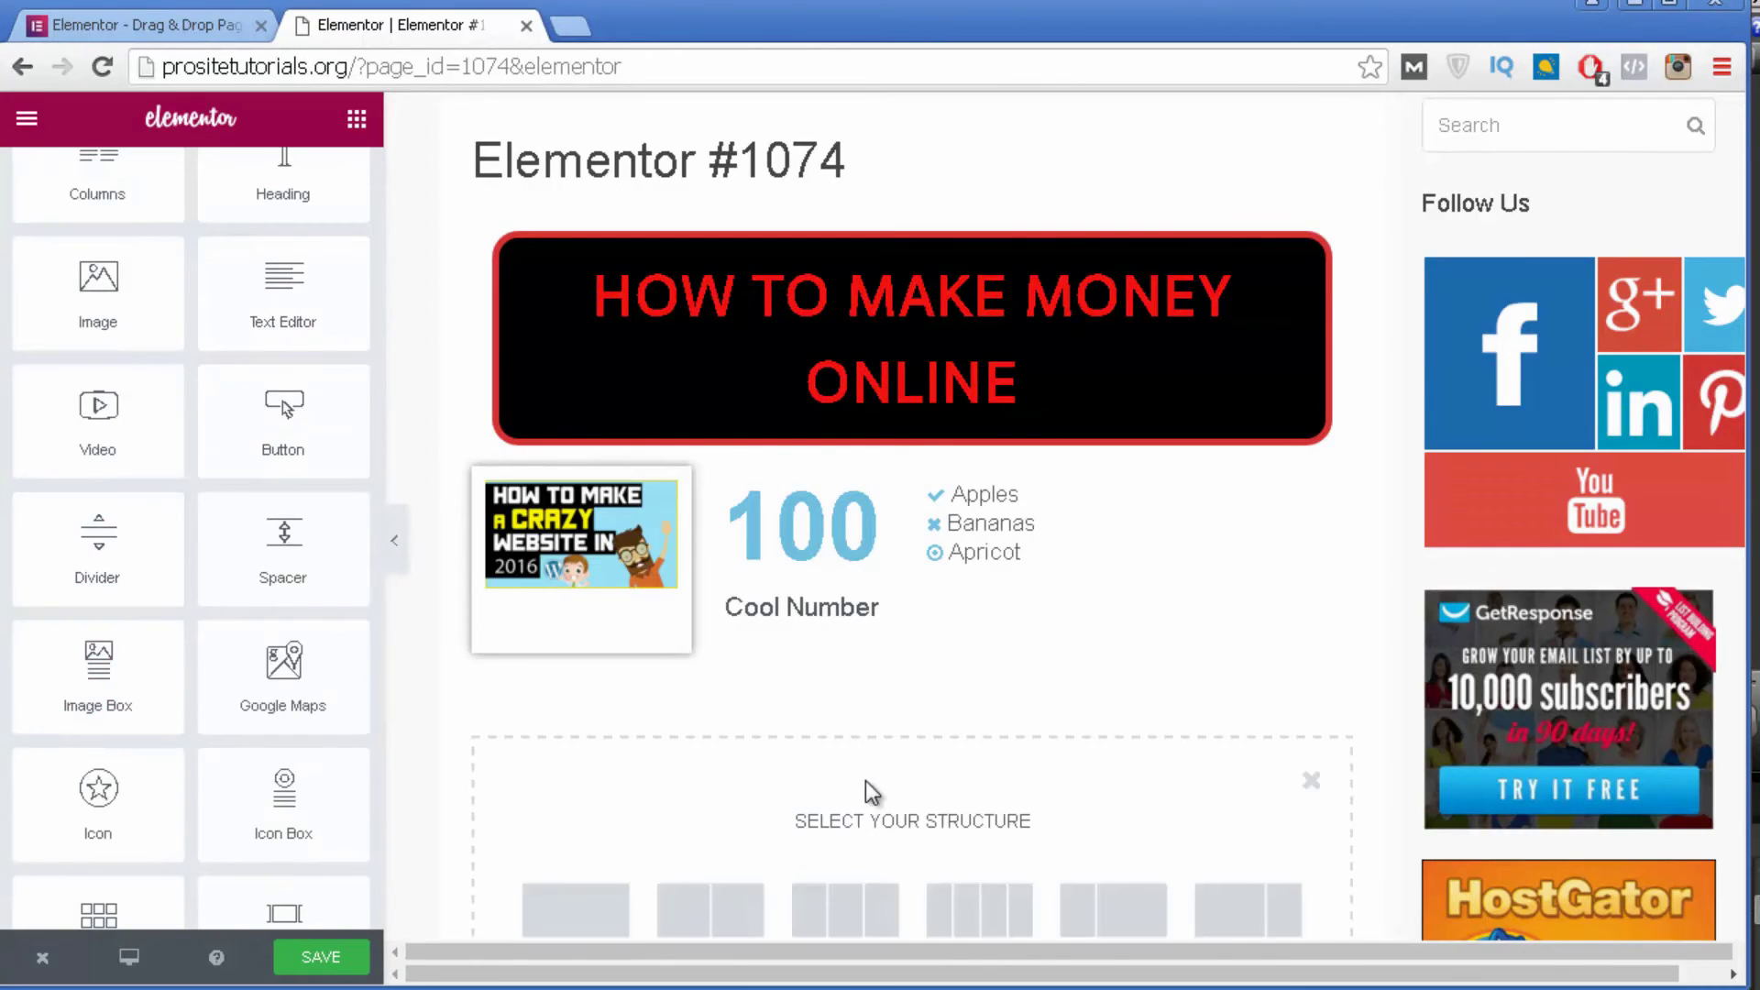
pyautogui.scroll(-3, 865, 779)
pyautogui.click(987, 623)
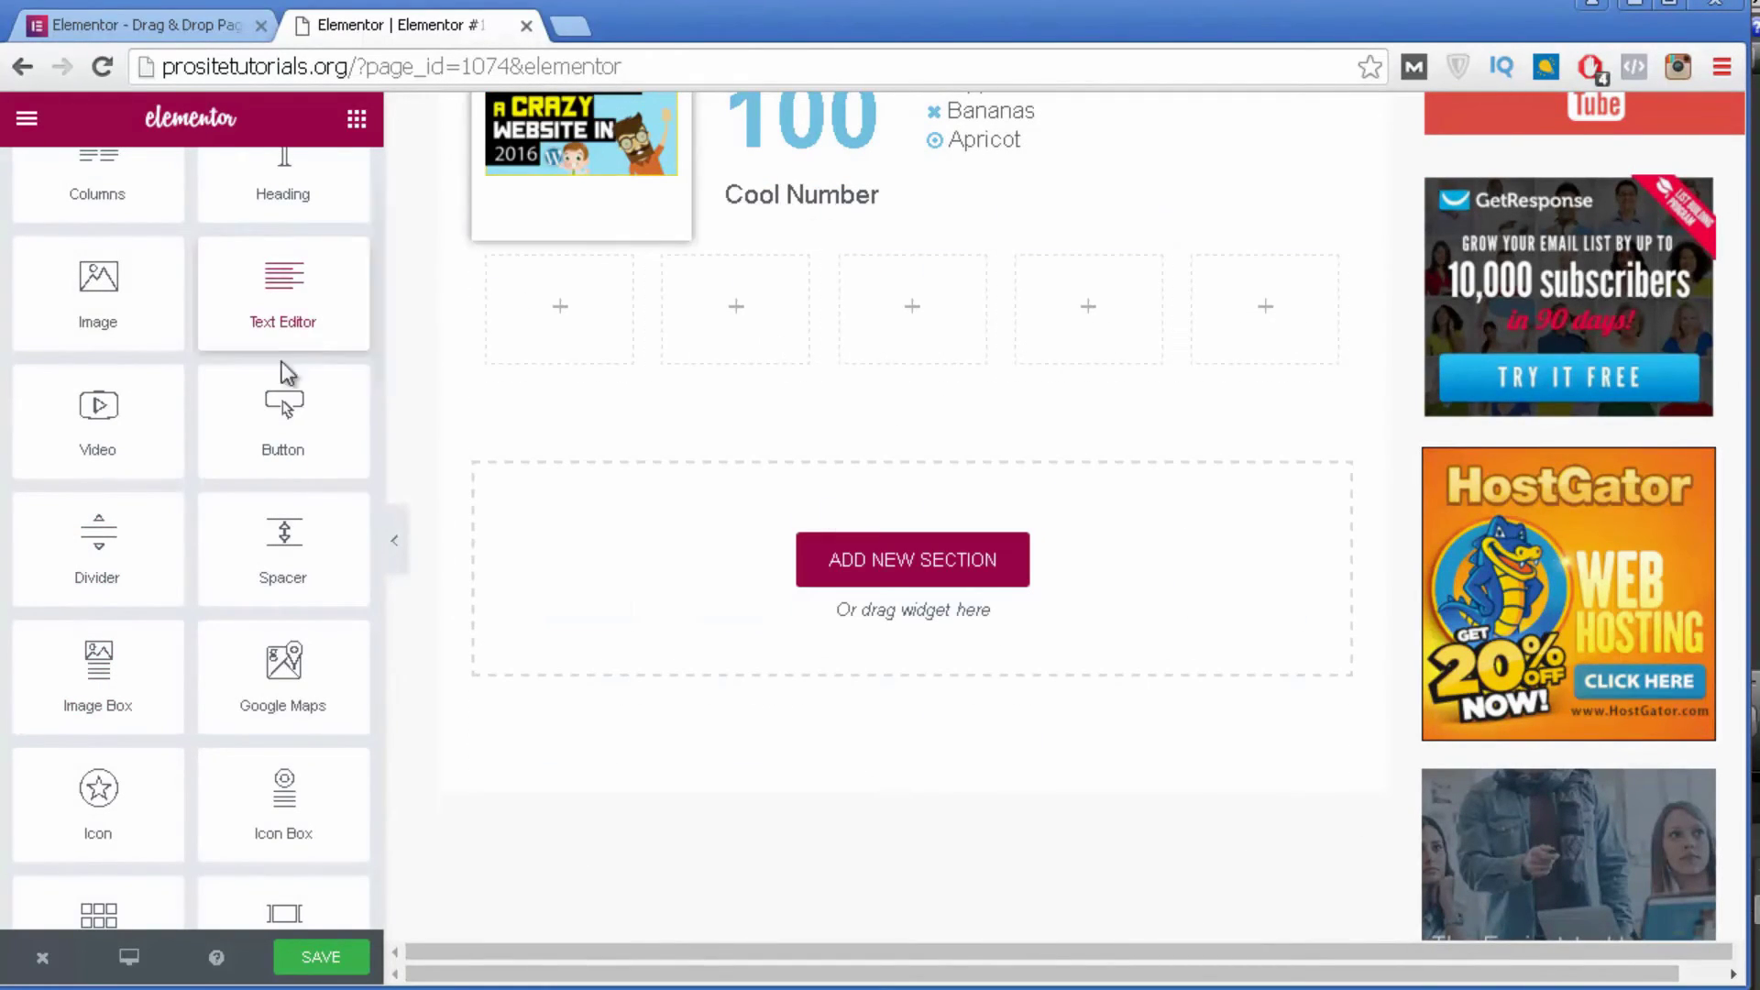
pyautogui.scroll(-2, 126, 314)
pyautogui.scroll(-2, 211, 320)
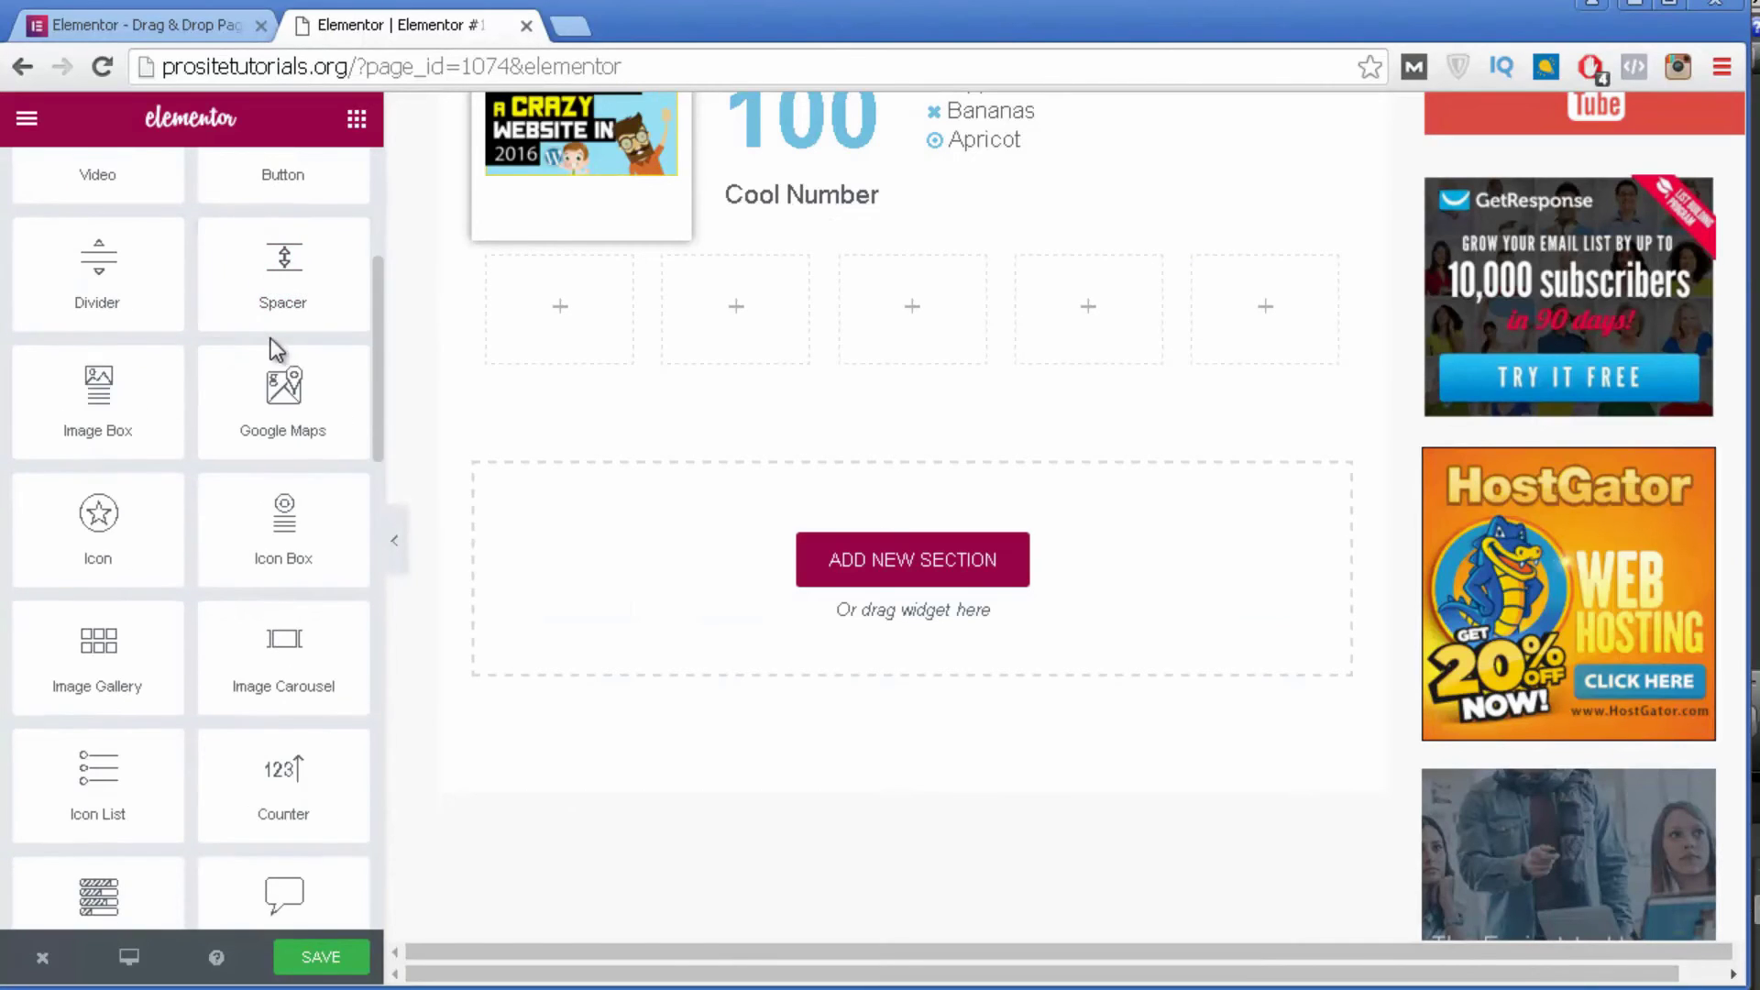
pyautogui.scroll(-3, 244, 422)
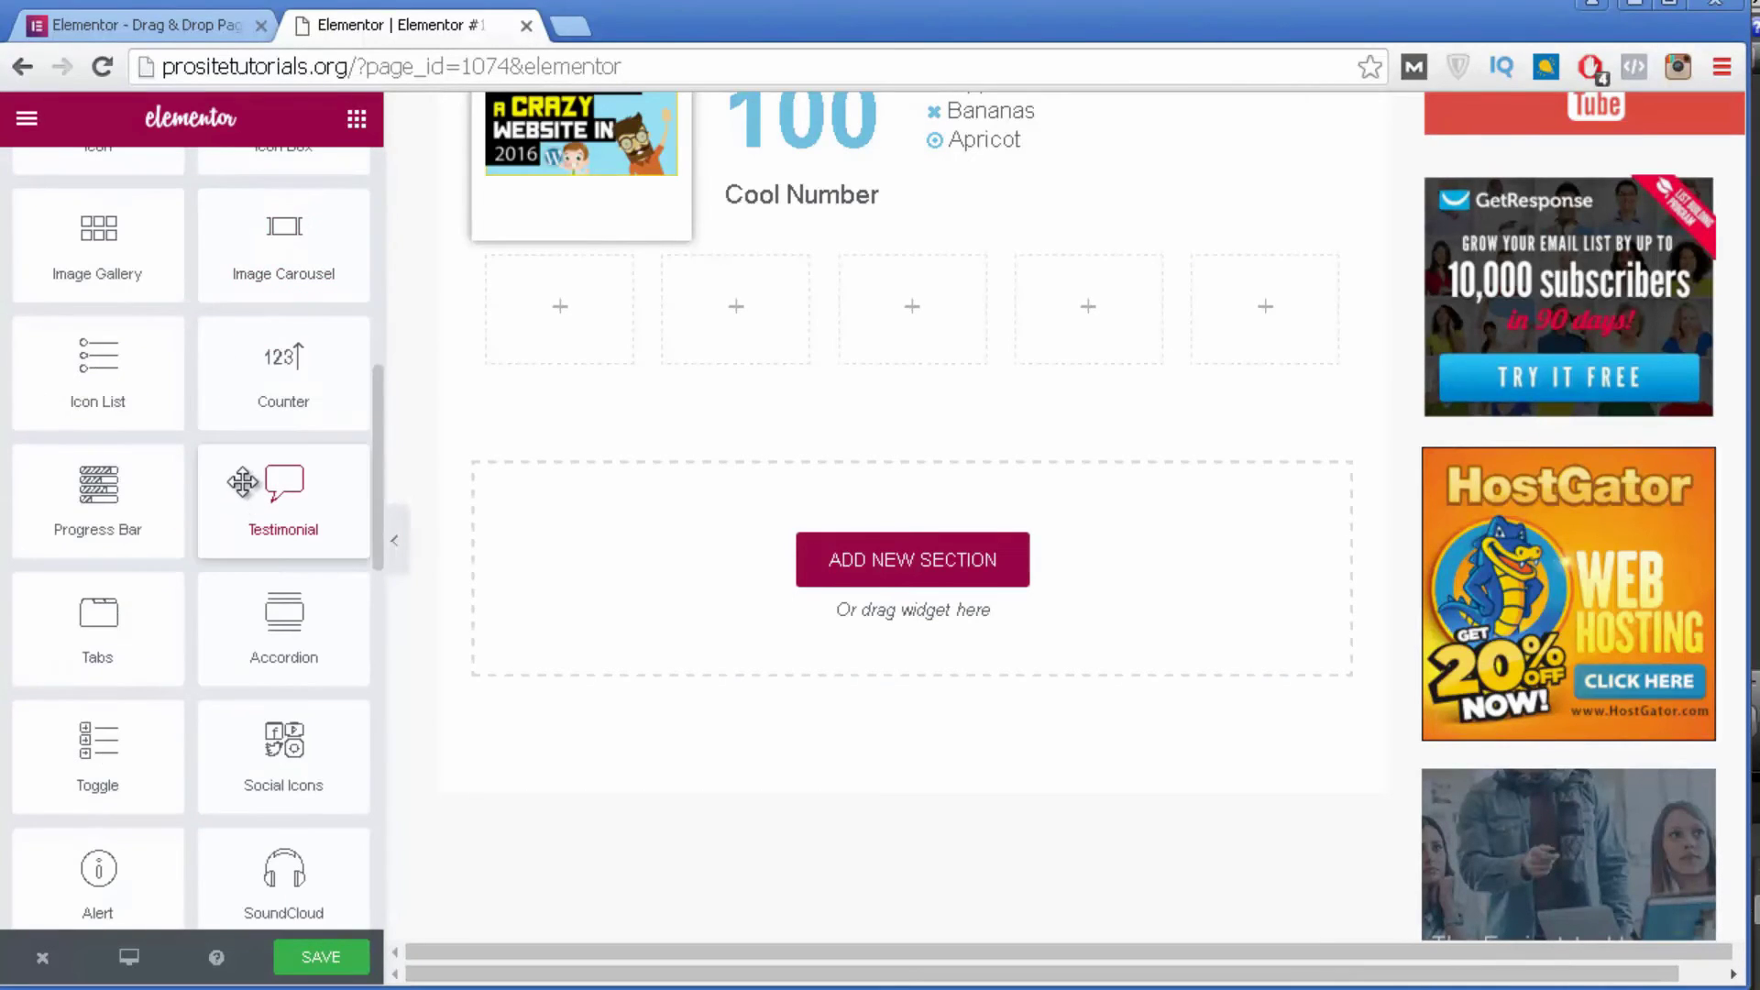
pyautogui.scroll(1, 243, 481)
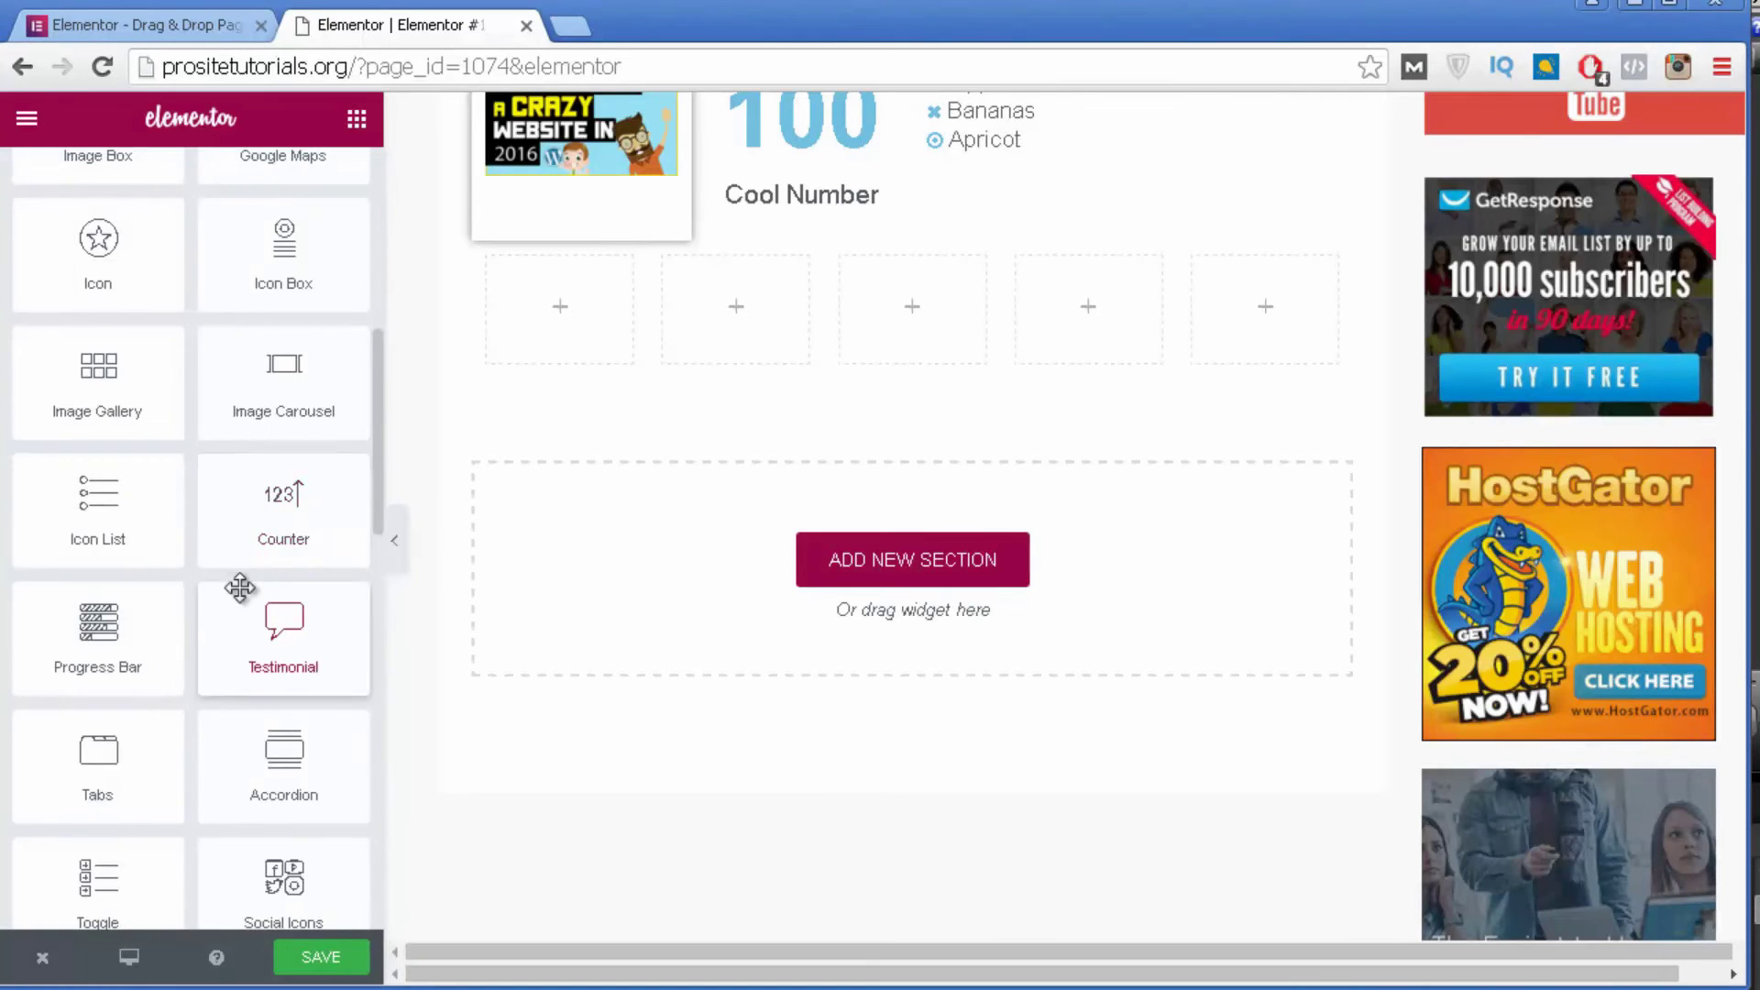
pyautogui.scroll(-2, 311, 462)
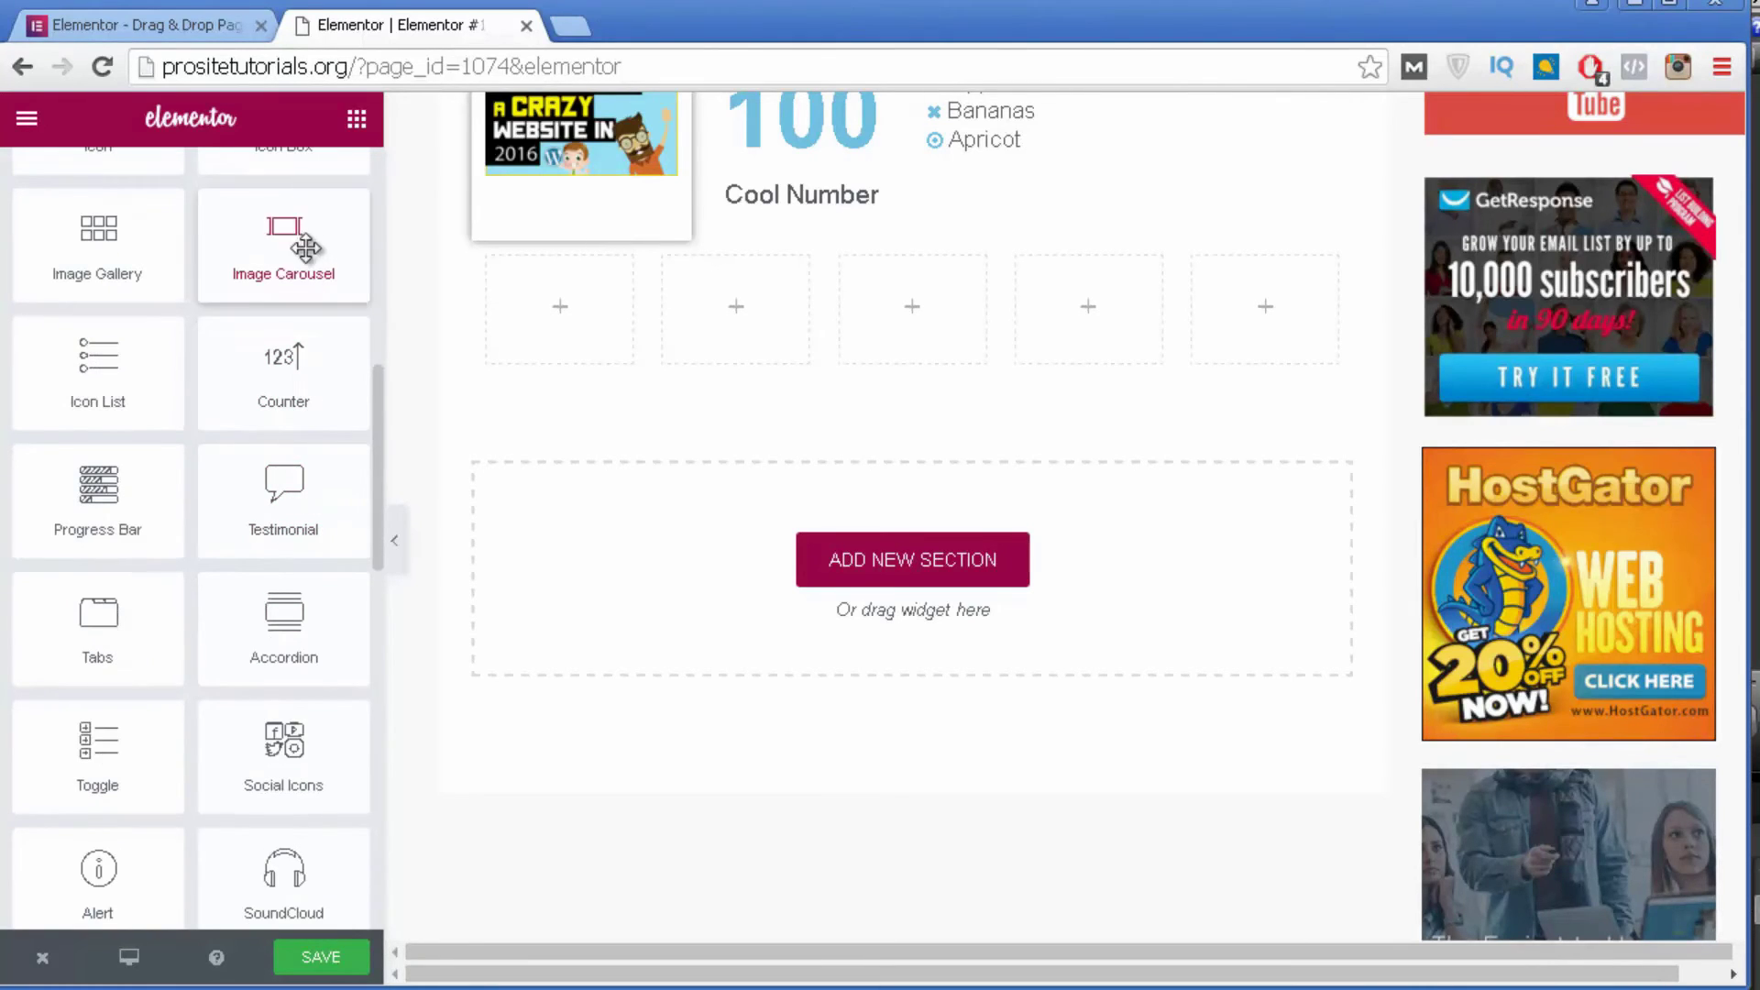
# Place a Testimonial widget in the second column.
pyautogui.moveTo(270, 513); pyautogui.dragTo(679, 563)
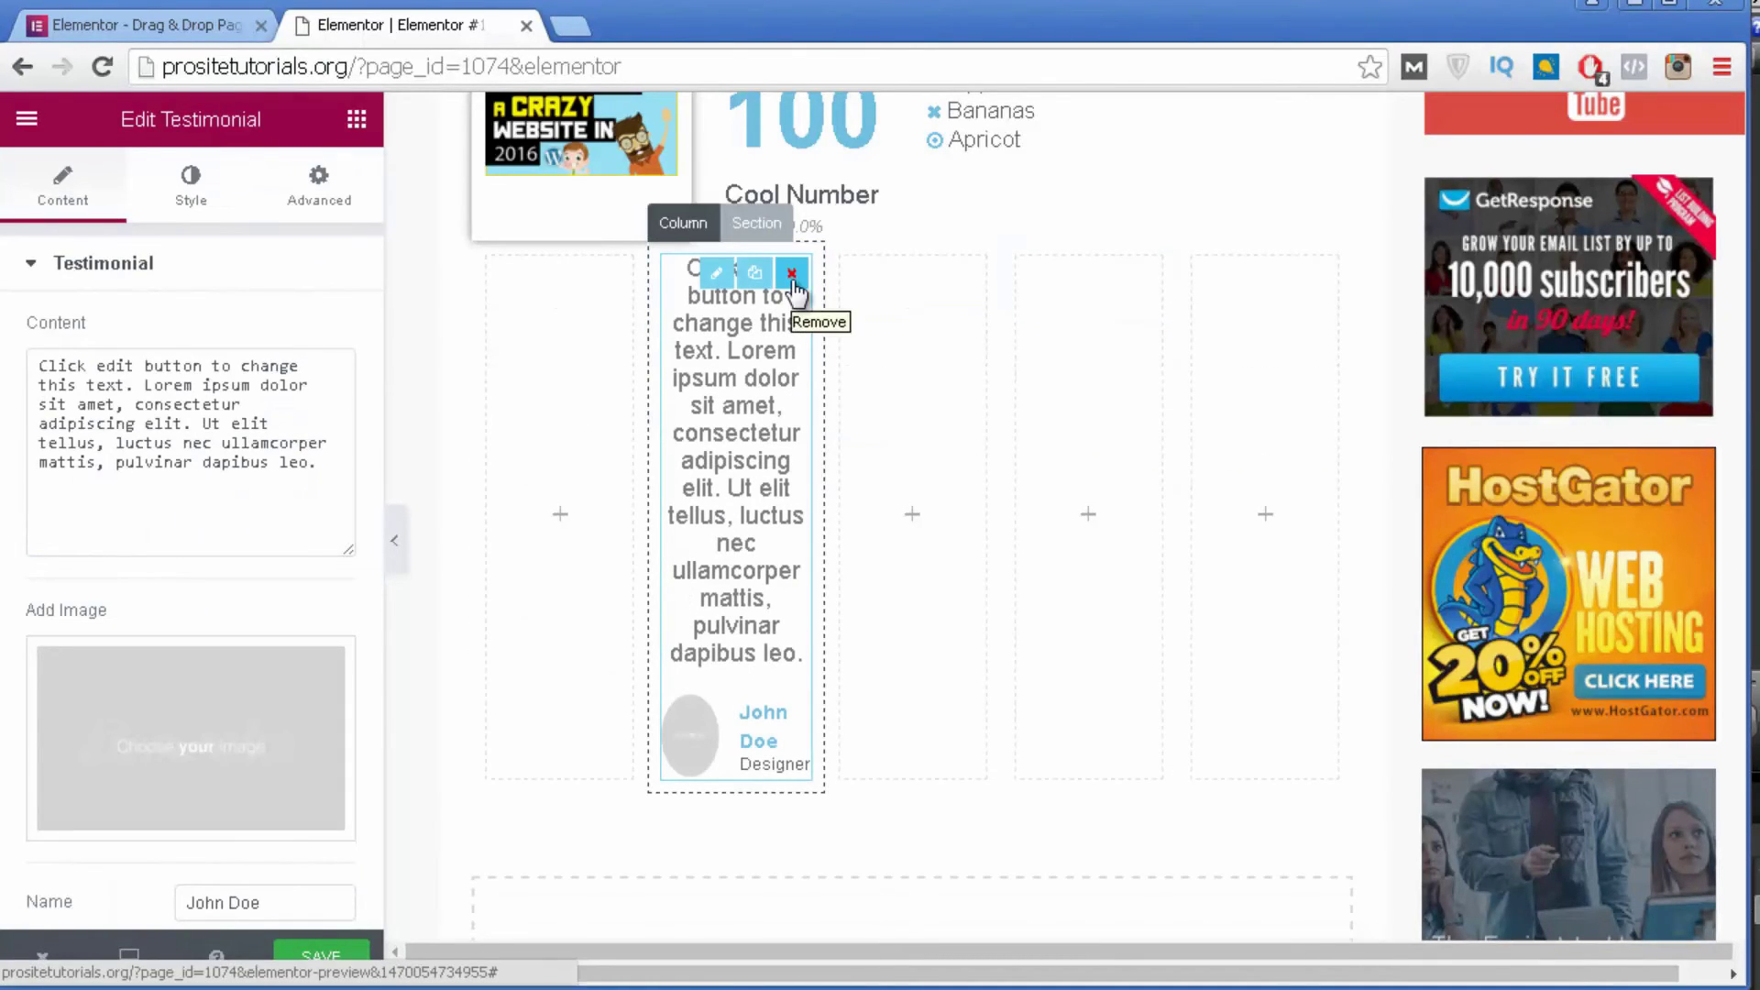
pyautogui.click(356, 119)
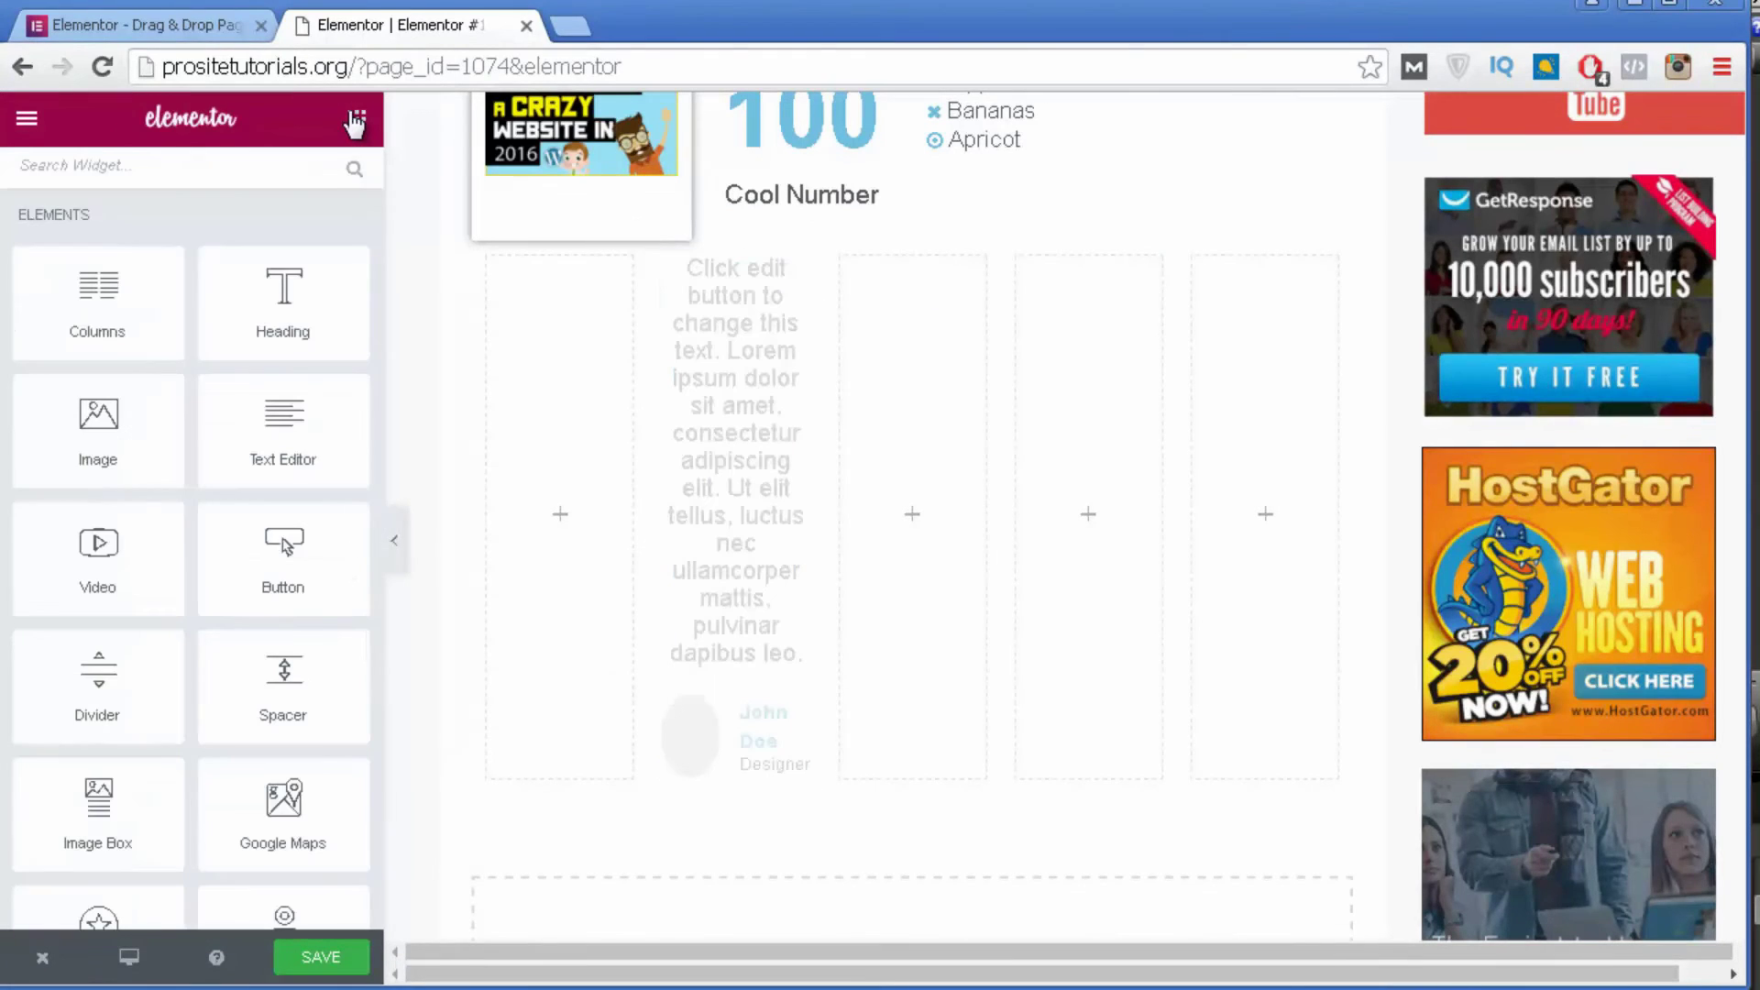
pyautogui.scroll(-2, 310, 308)
pyautogui.scroll(-2, 310, 308)
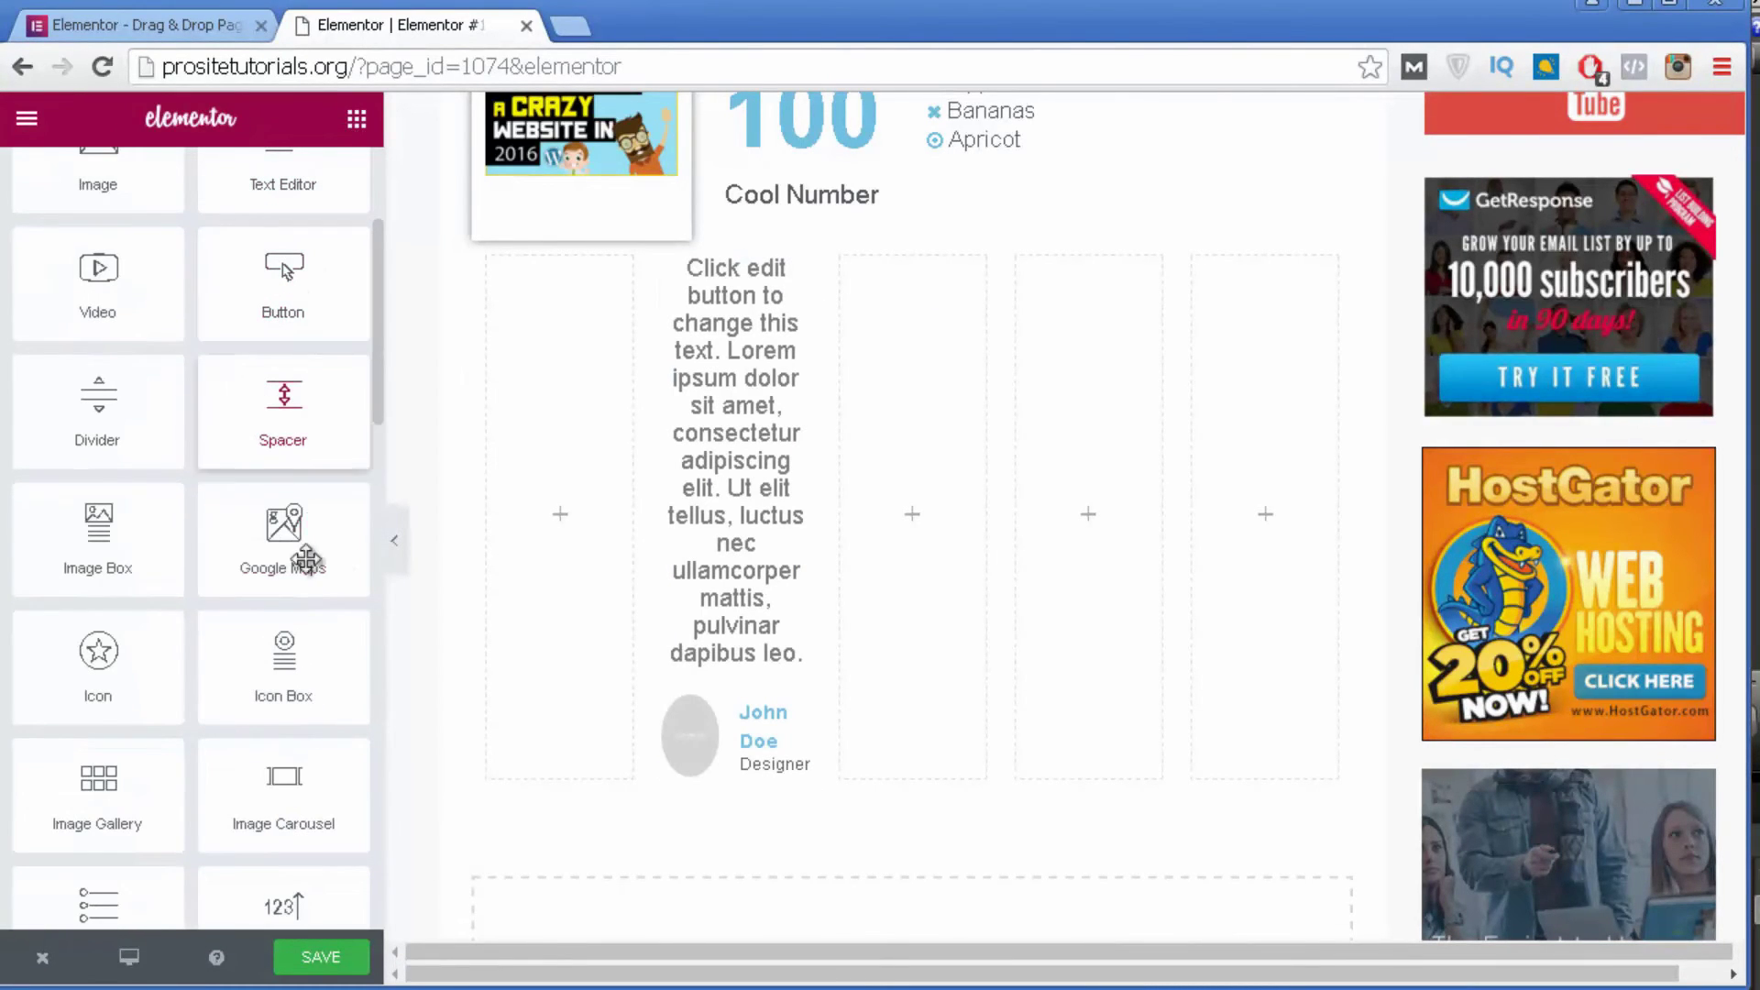
# Add a Google Map of London Eye, London to the third column.
pyautogui.moveTo(282, 563); pyautogui.dragTo(920, 475)
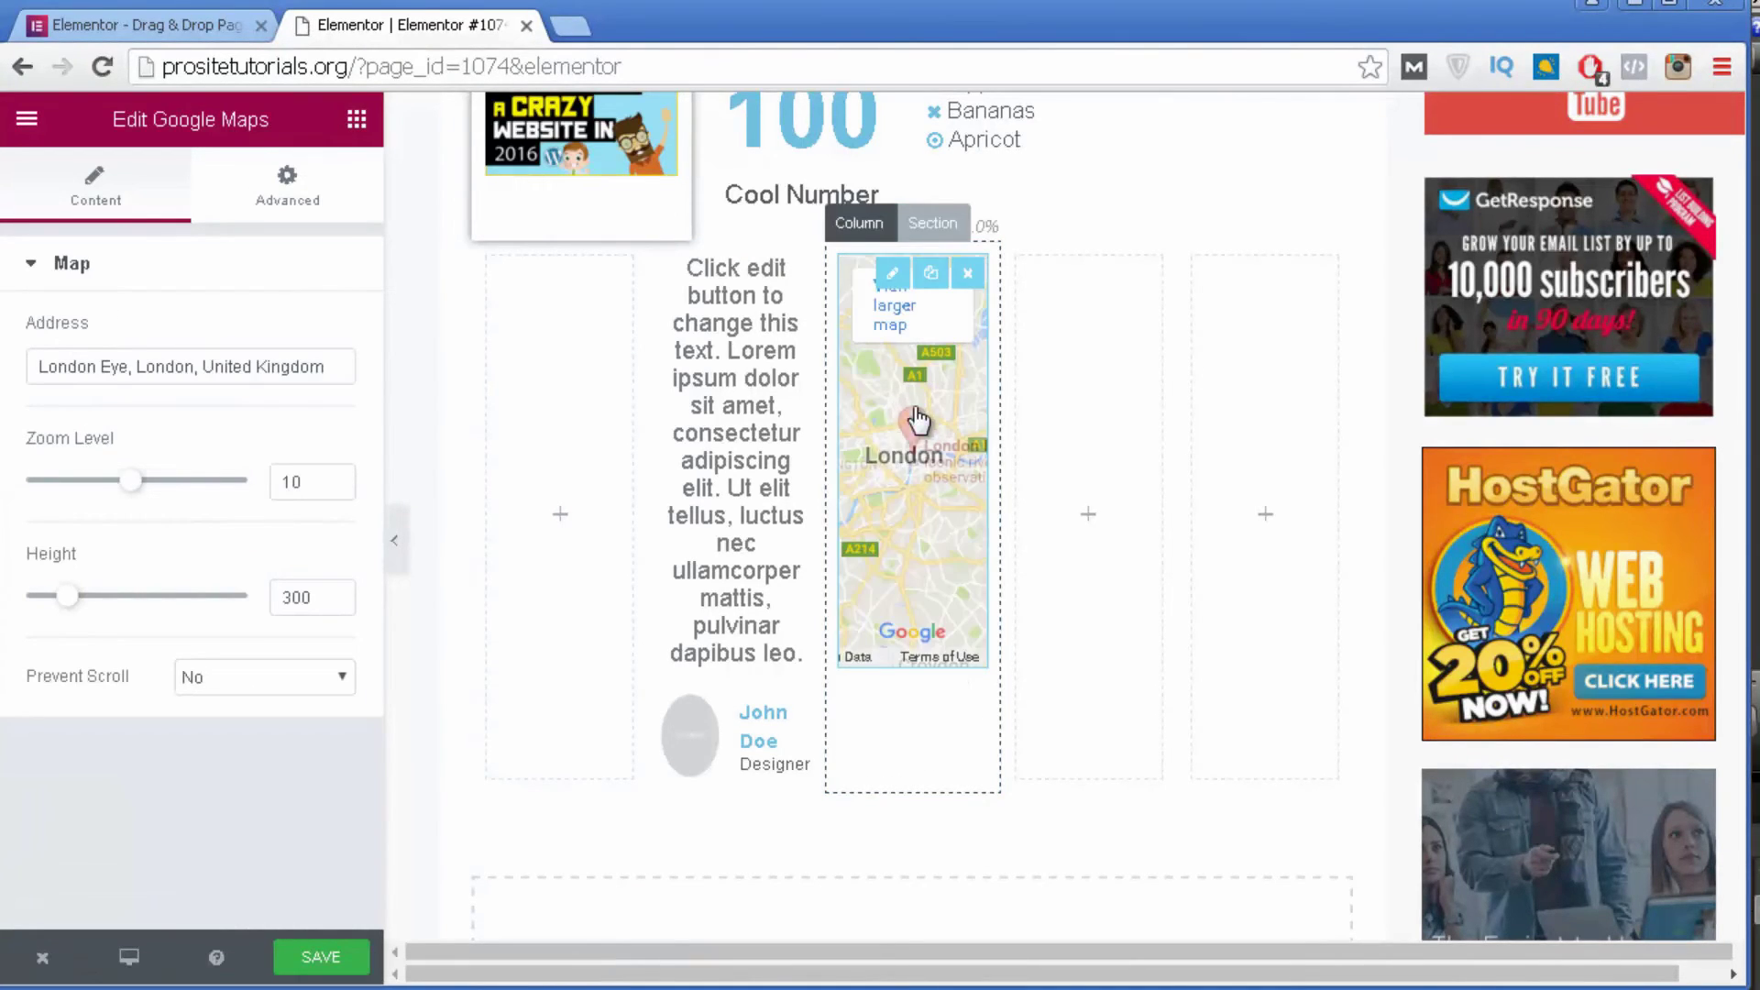
pyautogui.scroll(-3, 926, 453)
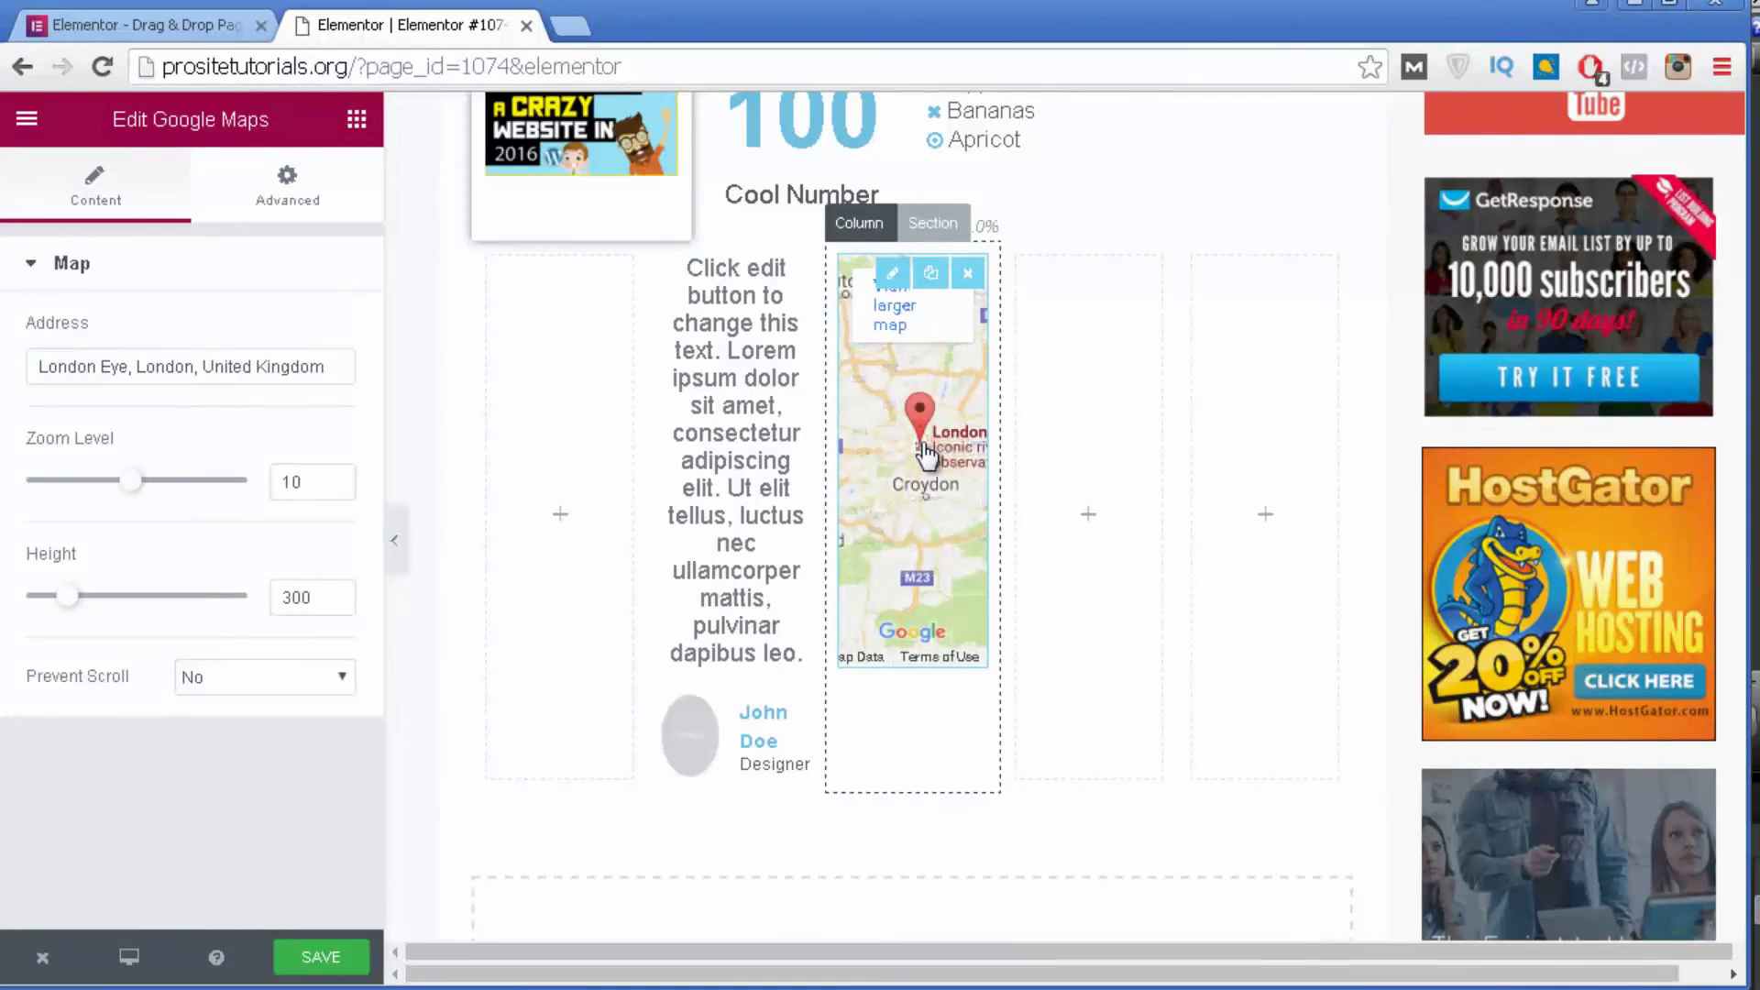
pyautogui.scroll(-3, 925, 453)
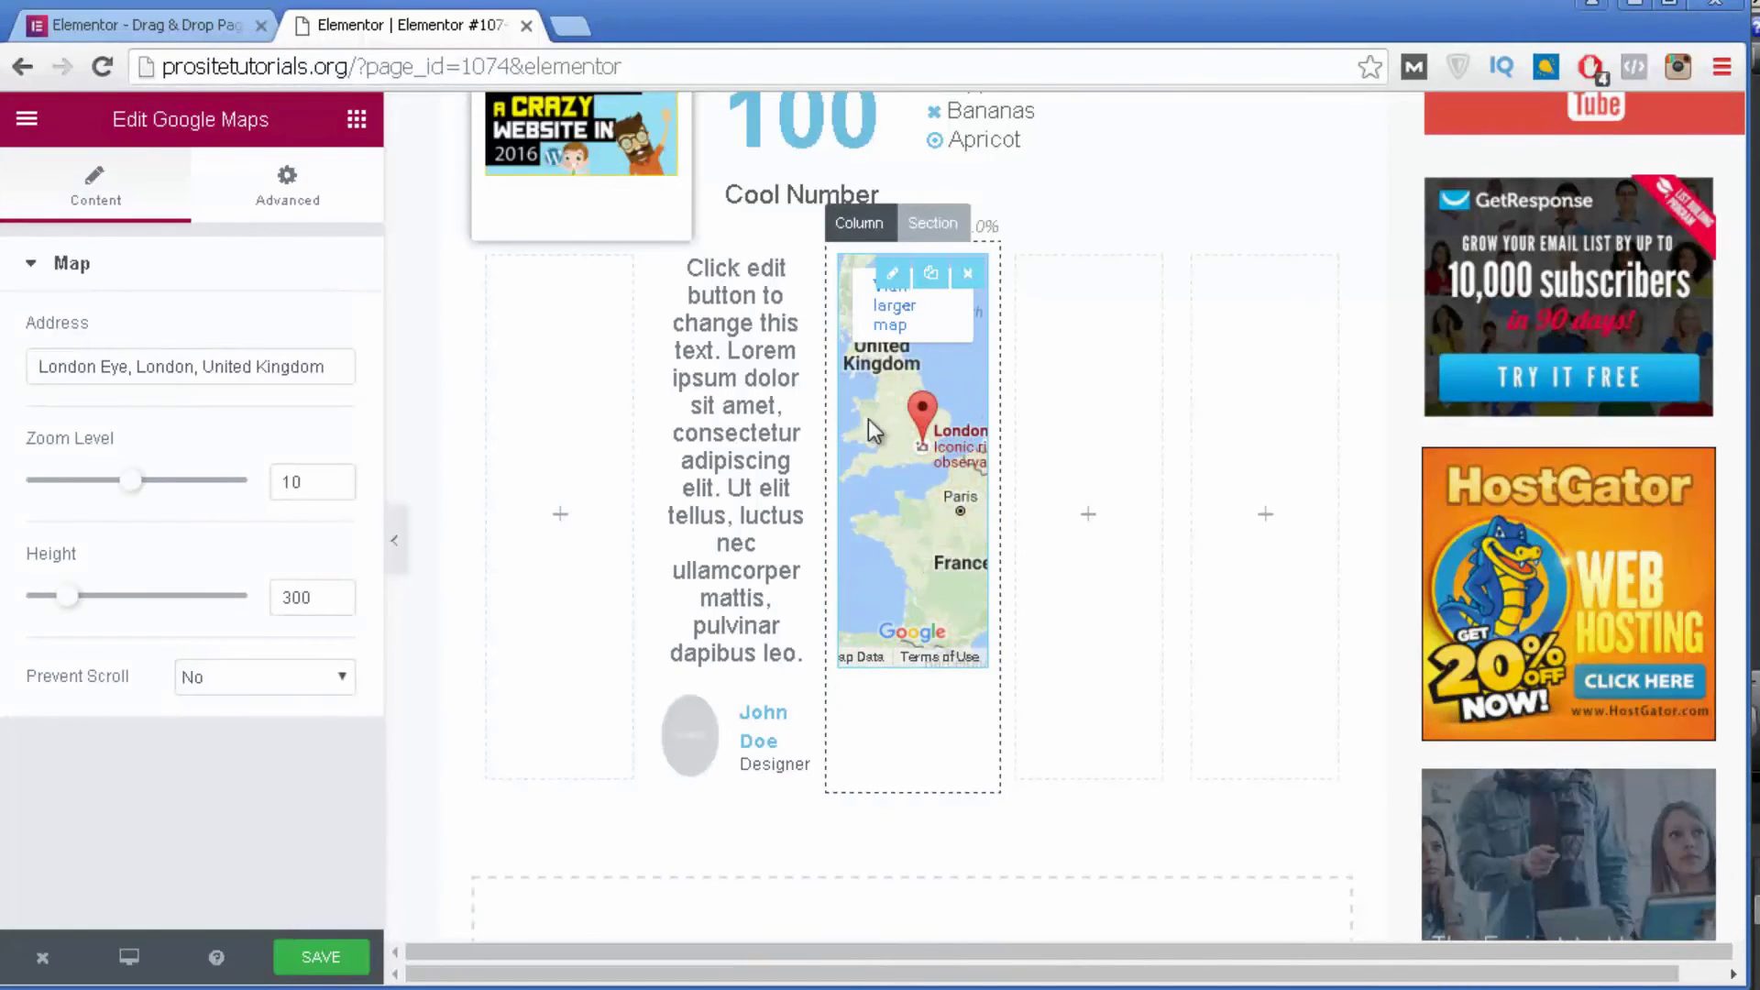
pyautogui.click(871, 428)
pyautogui.click(791, 25)
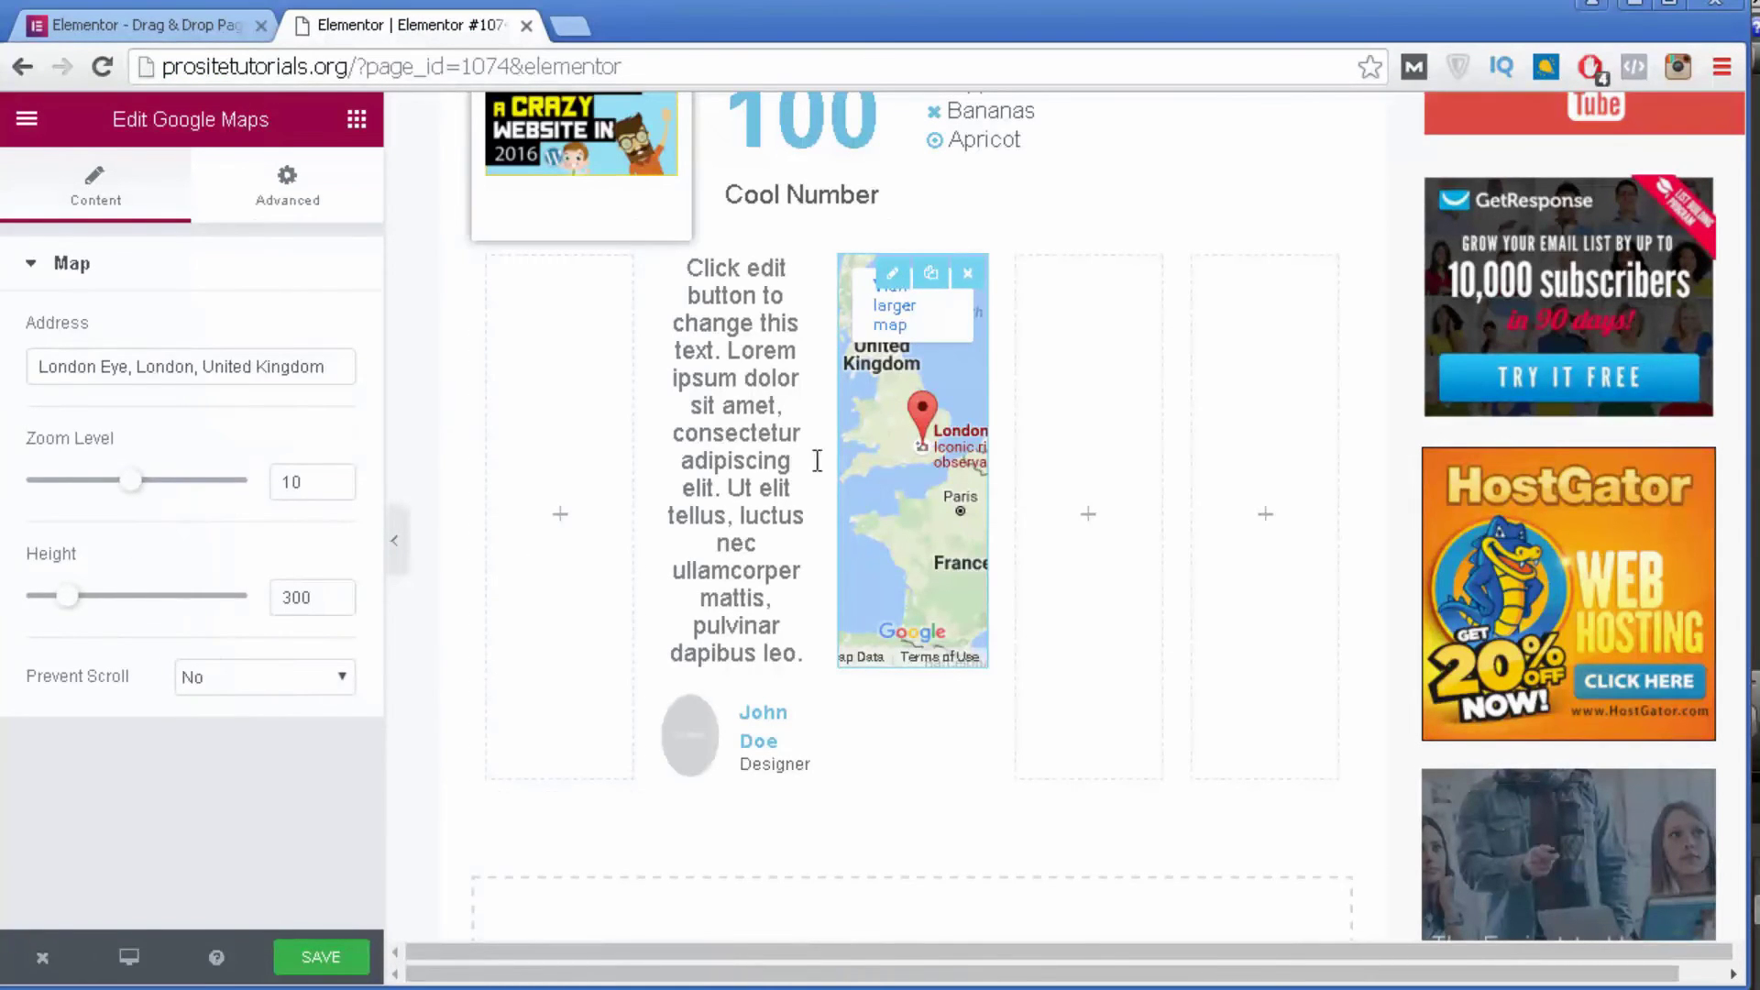
# Place a Video widget in the fourth column and check its YouTube link field.
pyautogui.scroll(3, 747, 424)
pyautogui.scroll(-12, 689, 440)
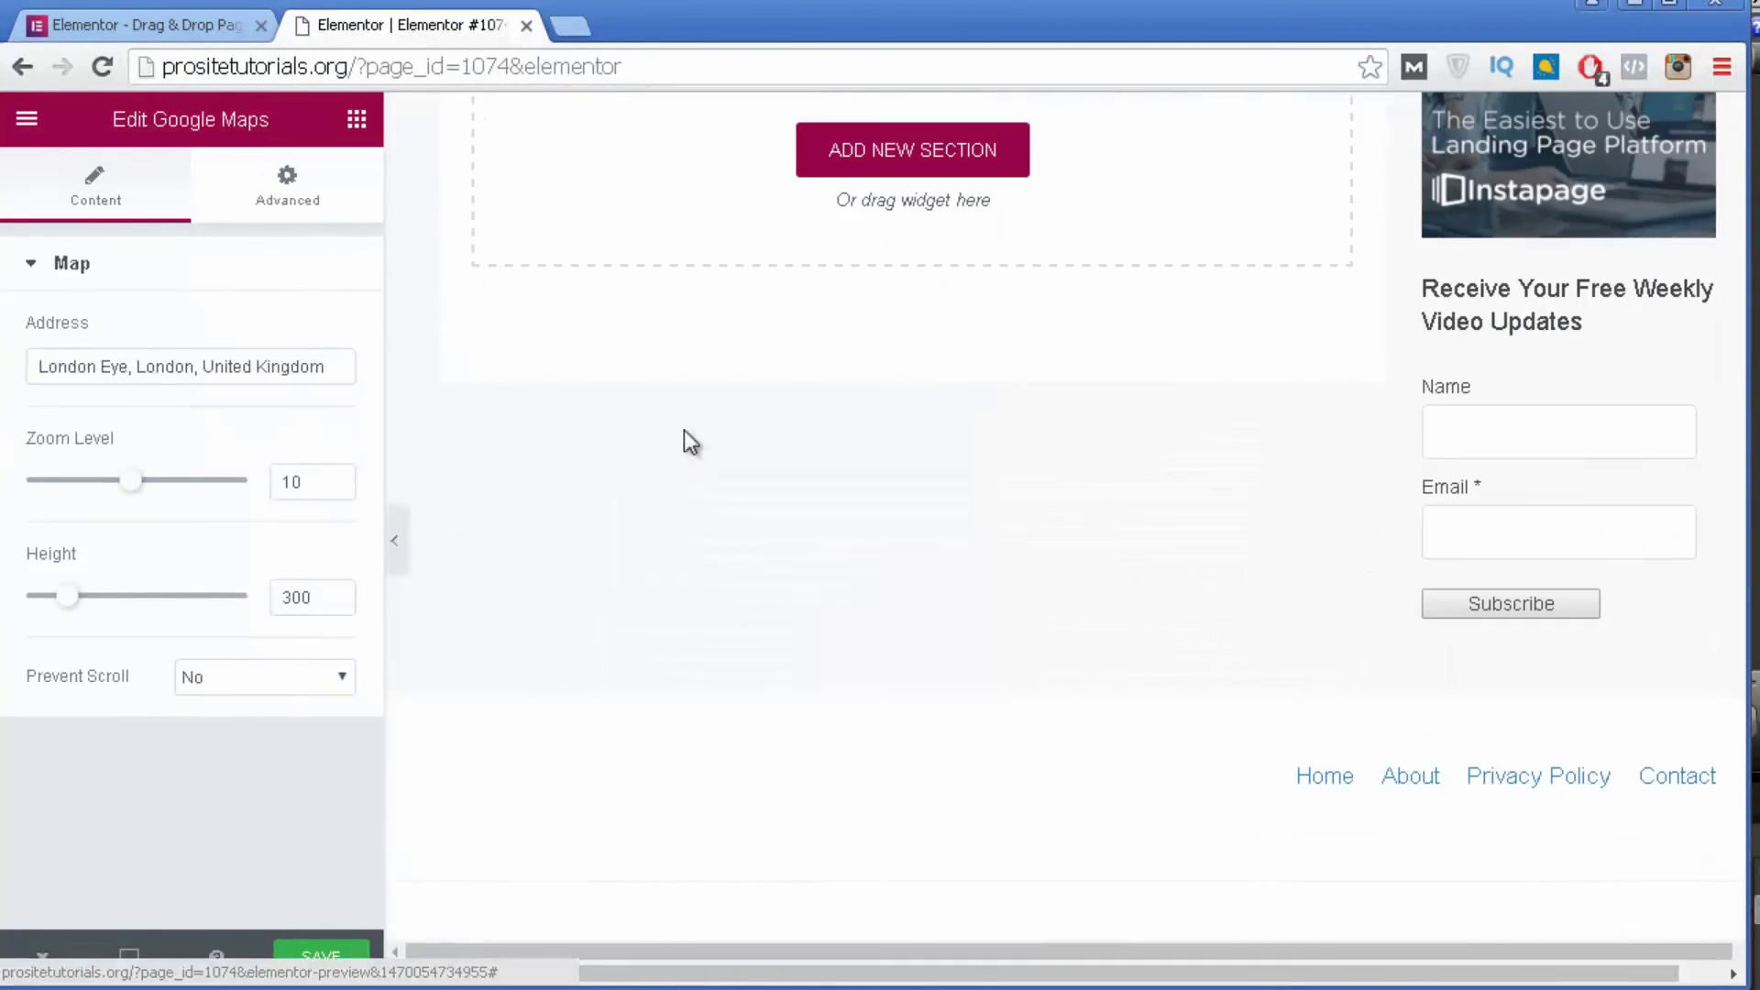
pyautogui.scroll(12, 714, 300)
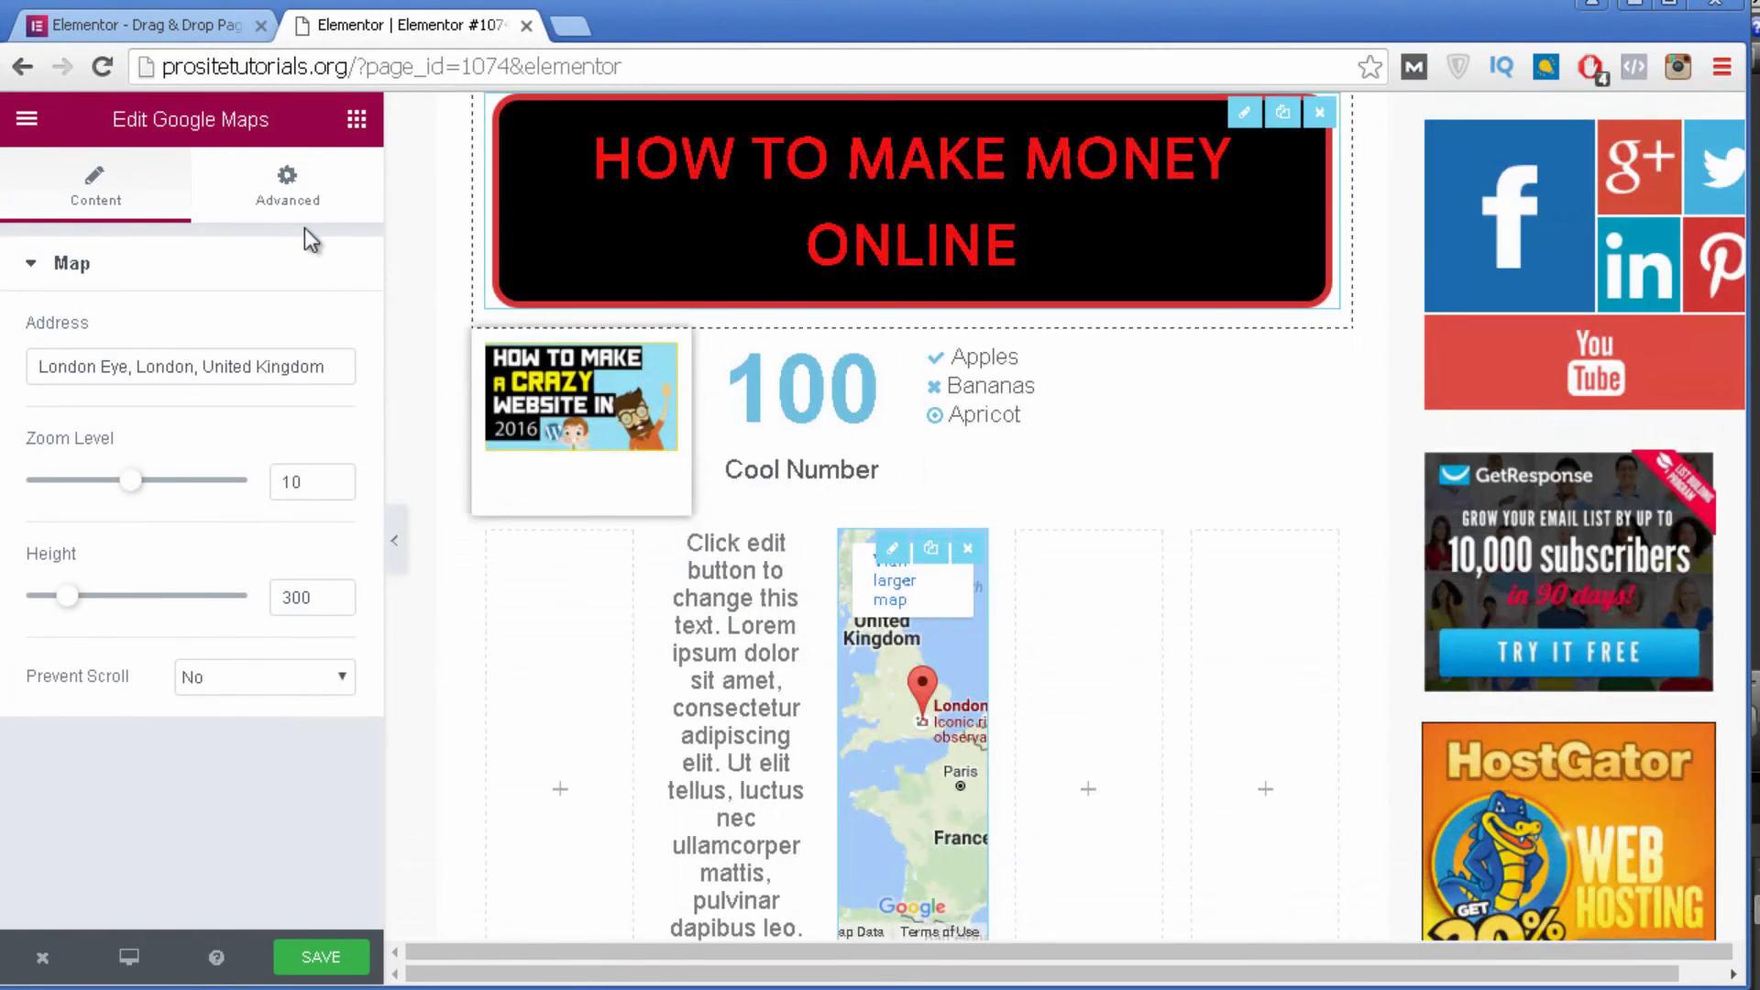
pyautogui.click(356, 122)
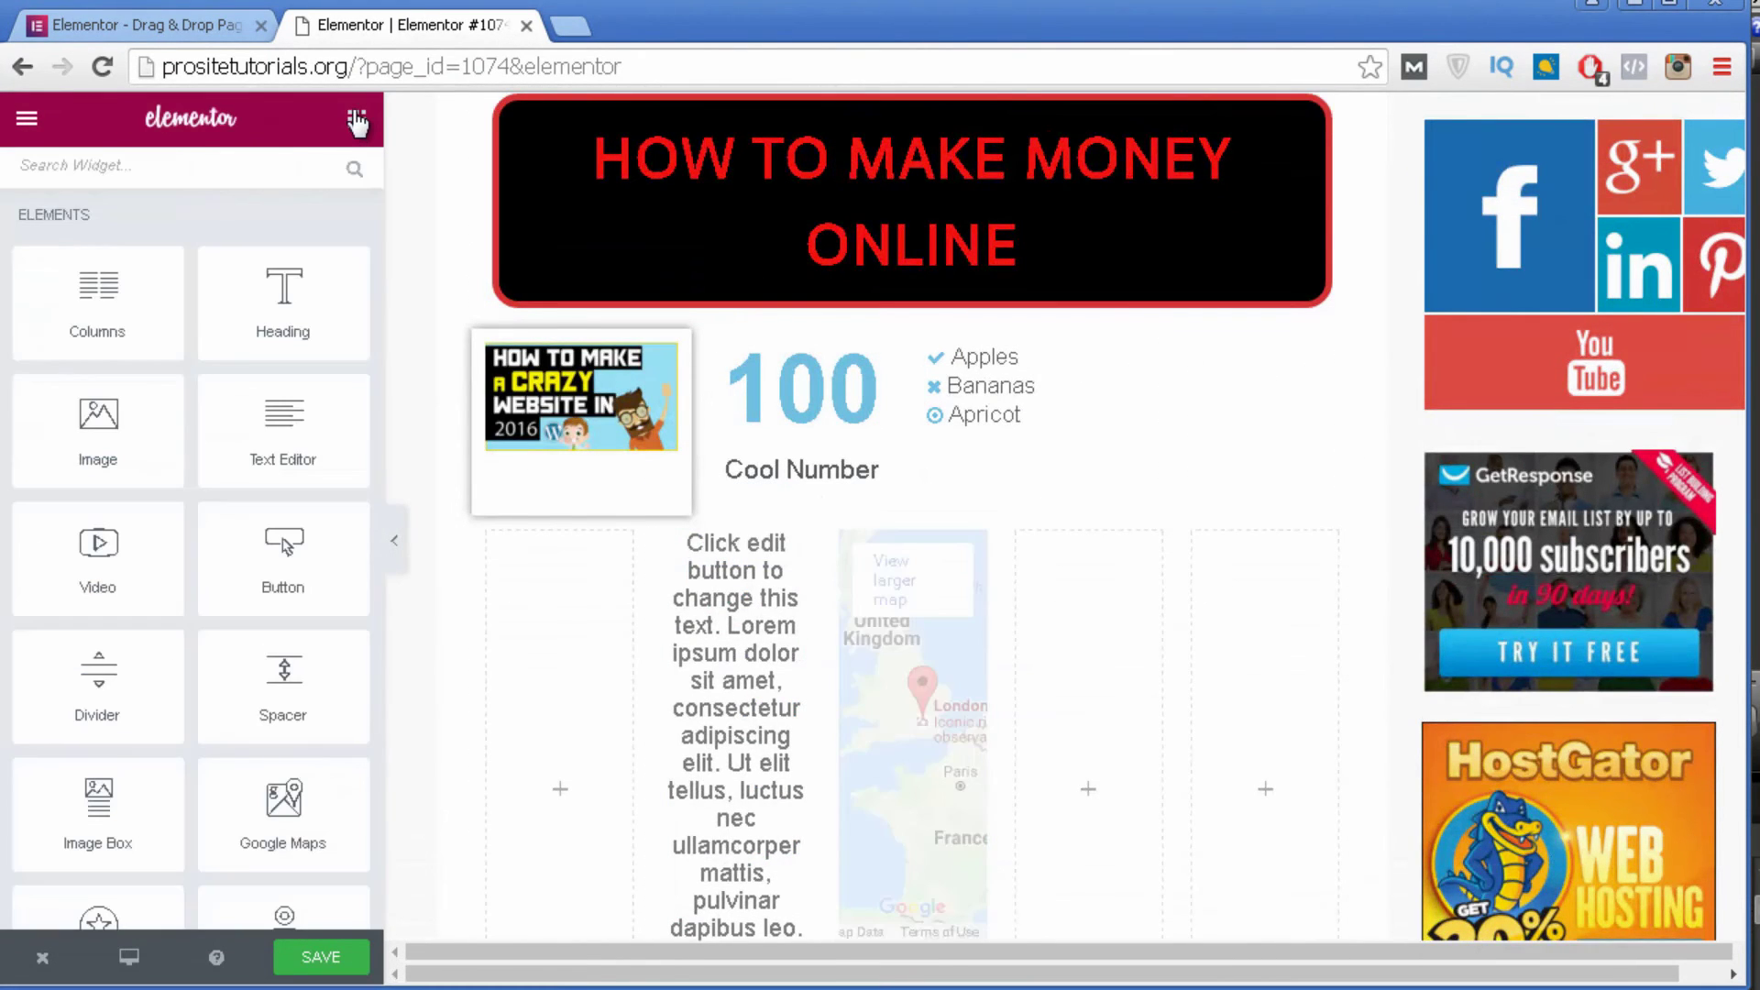
pyautogui.scroll(-20, 145, 432)
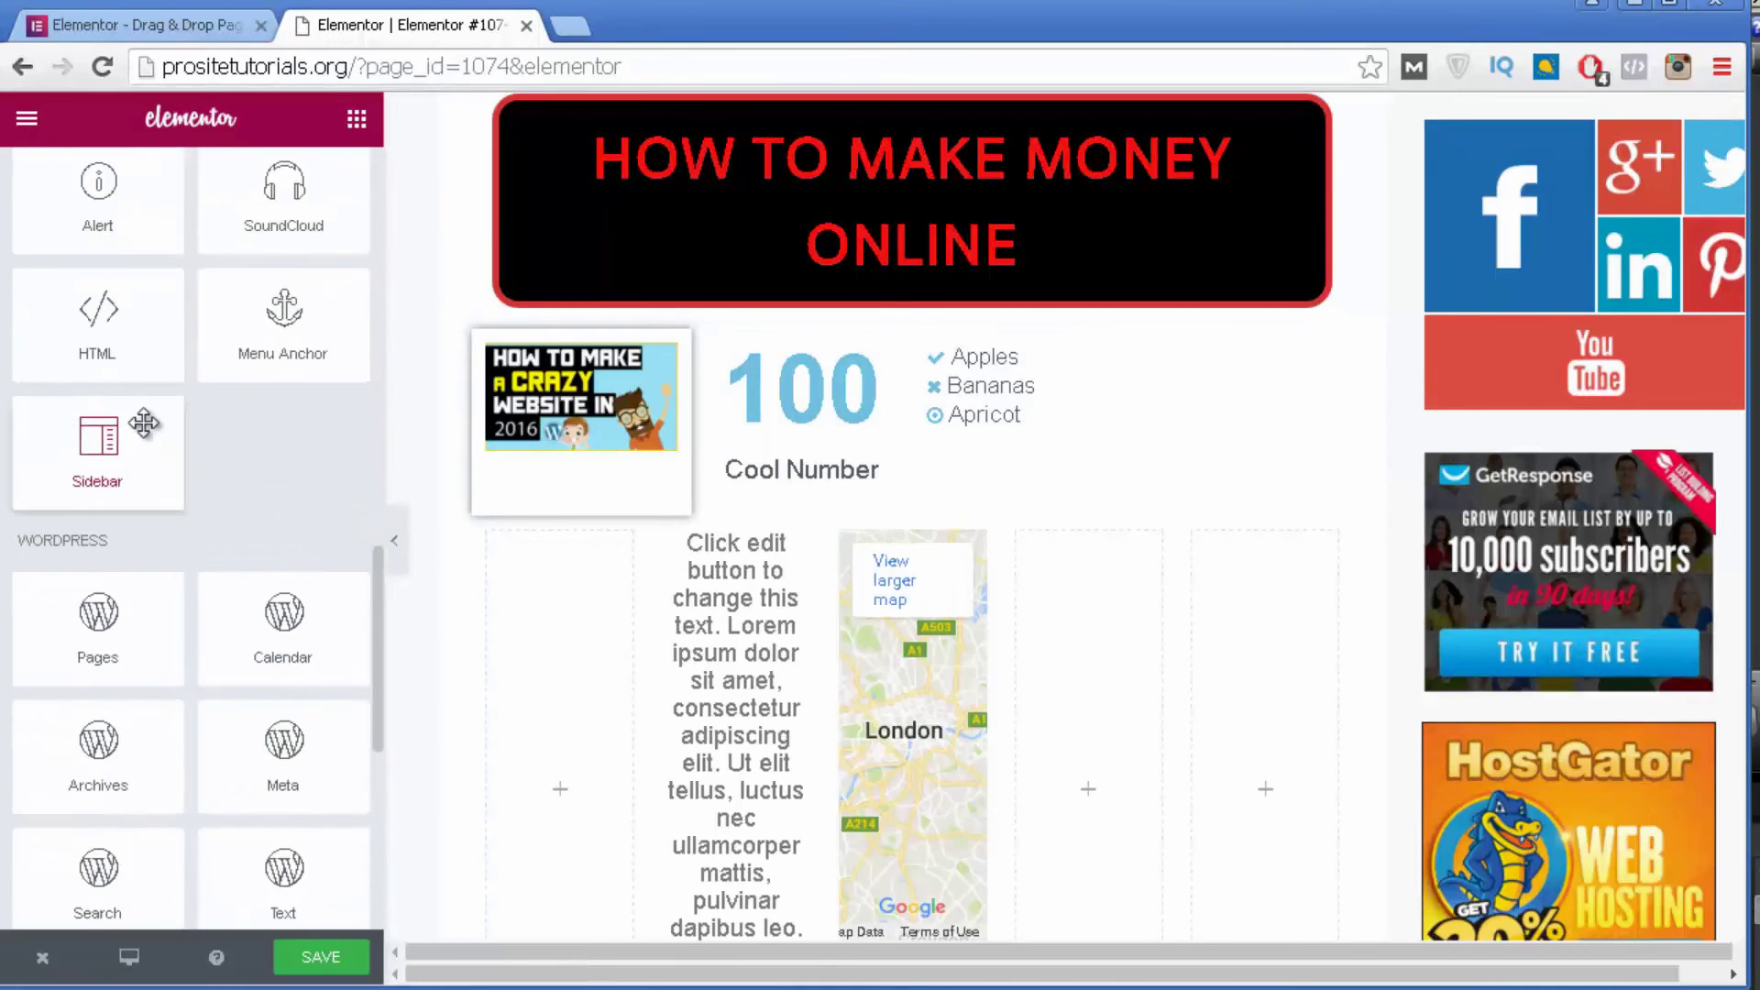
pyautogui.scroll(8, 154, 408)
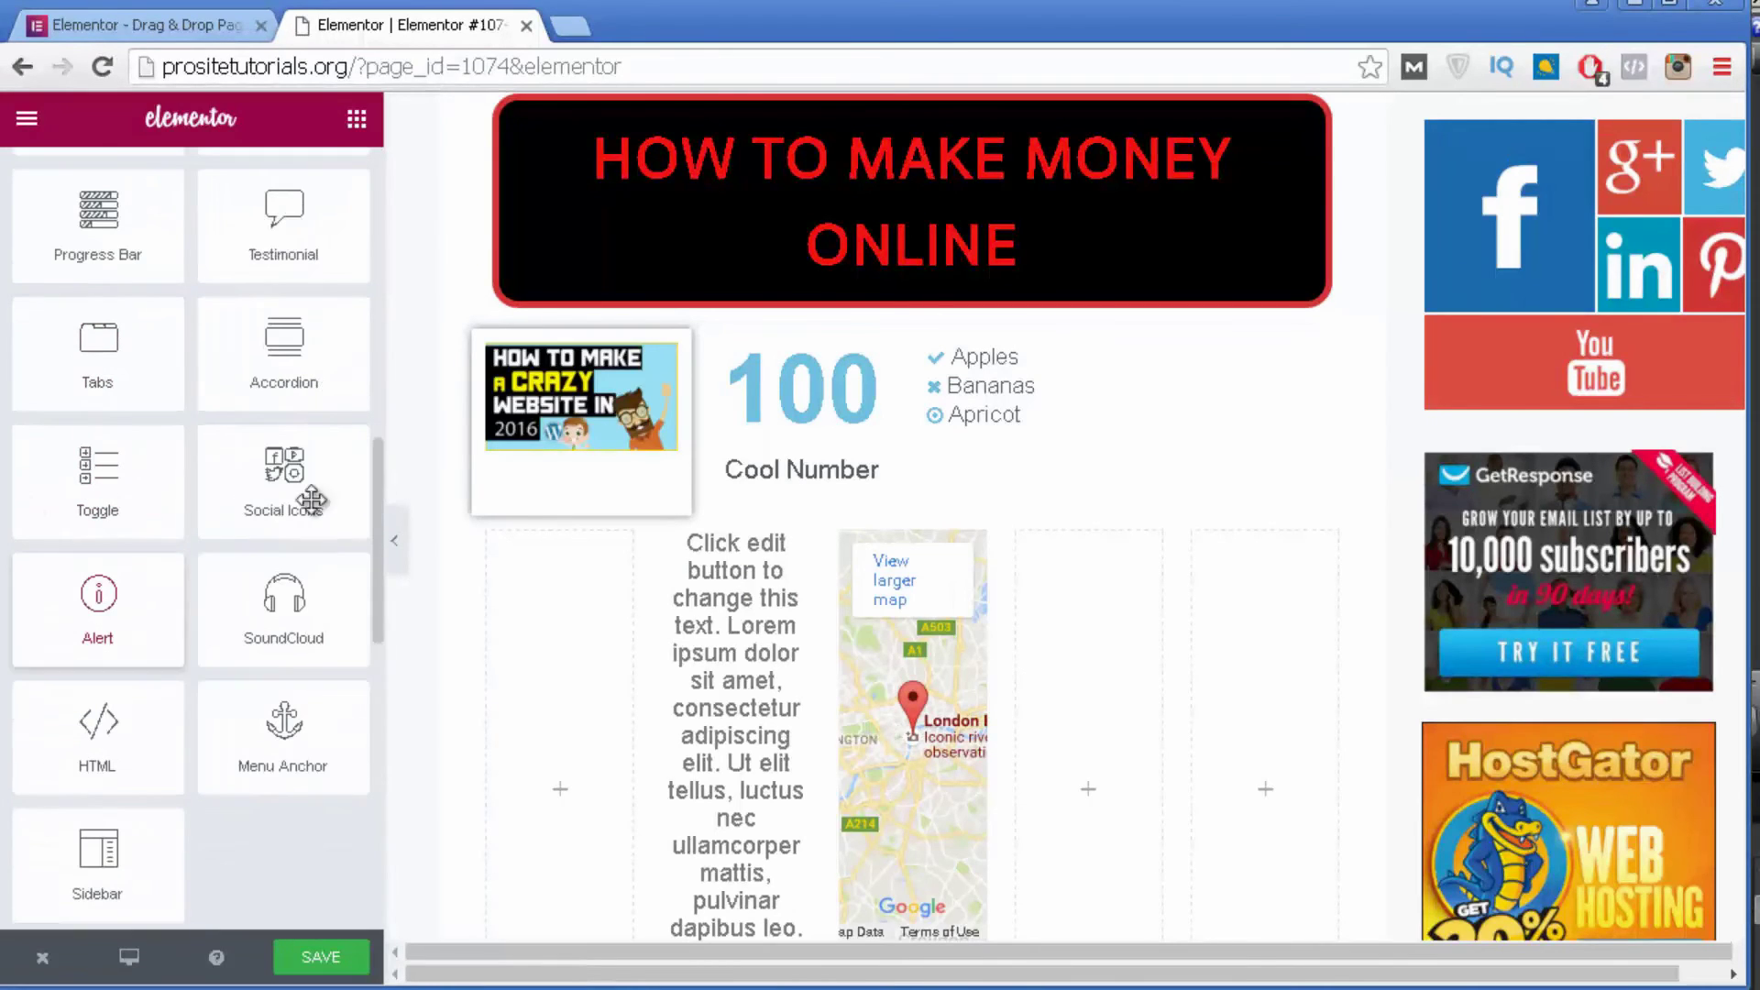
pyautogui.scroll(-3, 122, 807)
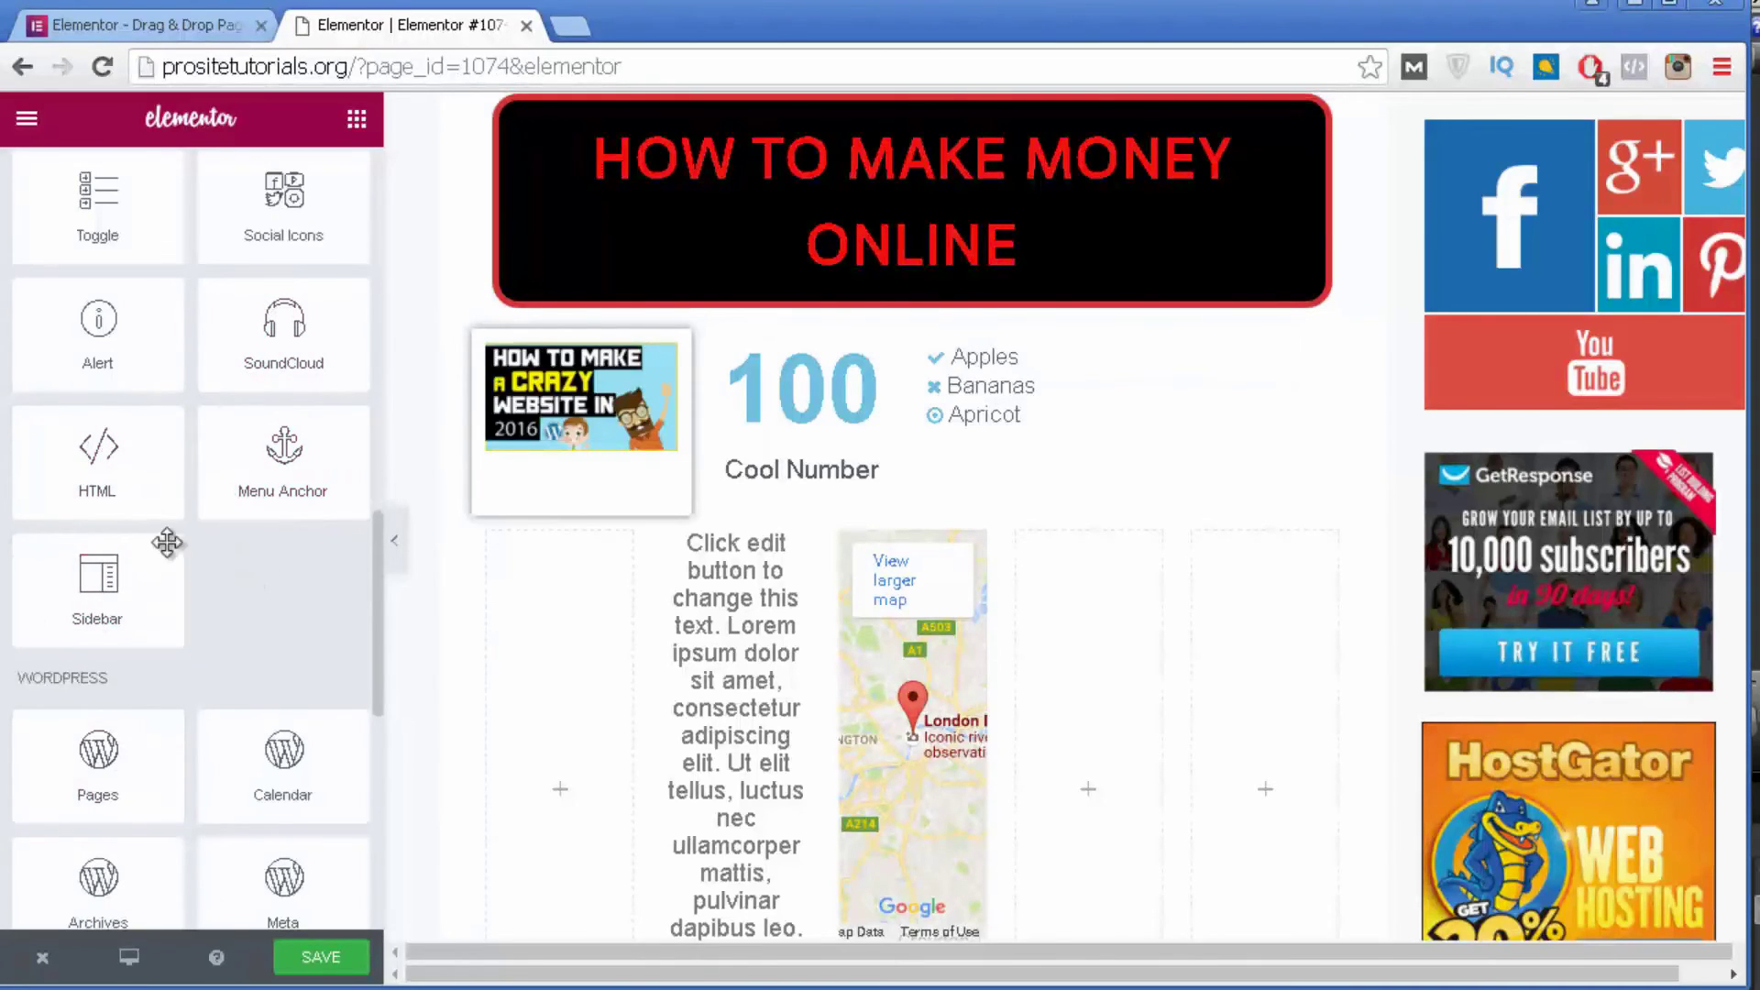
pyautogui.scroll(6, 156, 514)
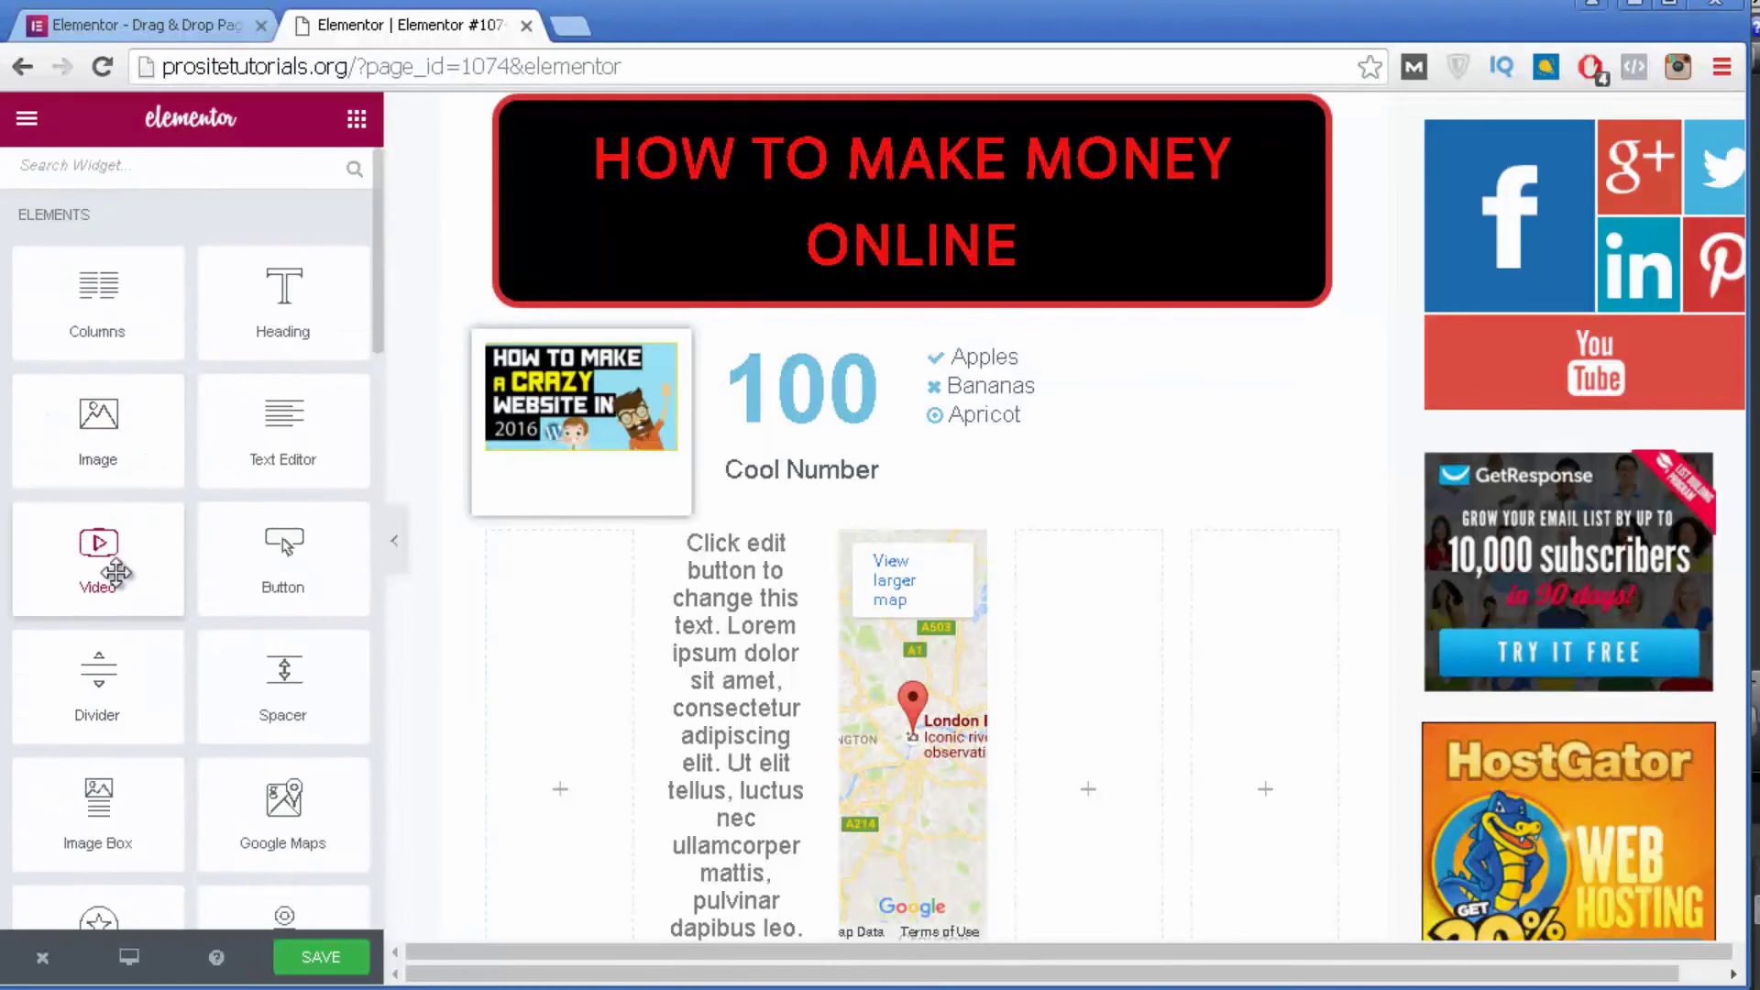
pyautogui.moveTo(91, 554); pyautogui.dragTo(1151, 802)
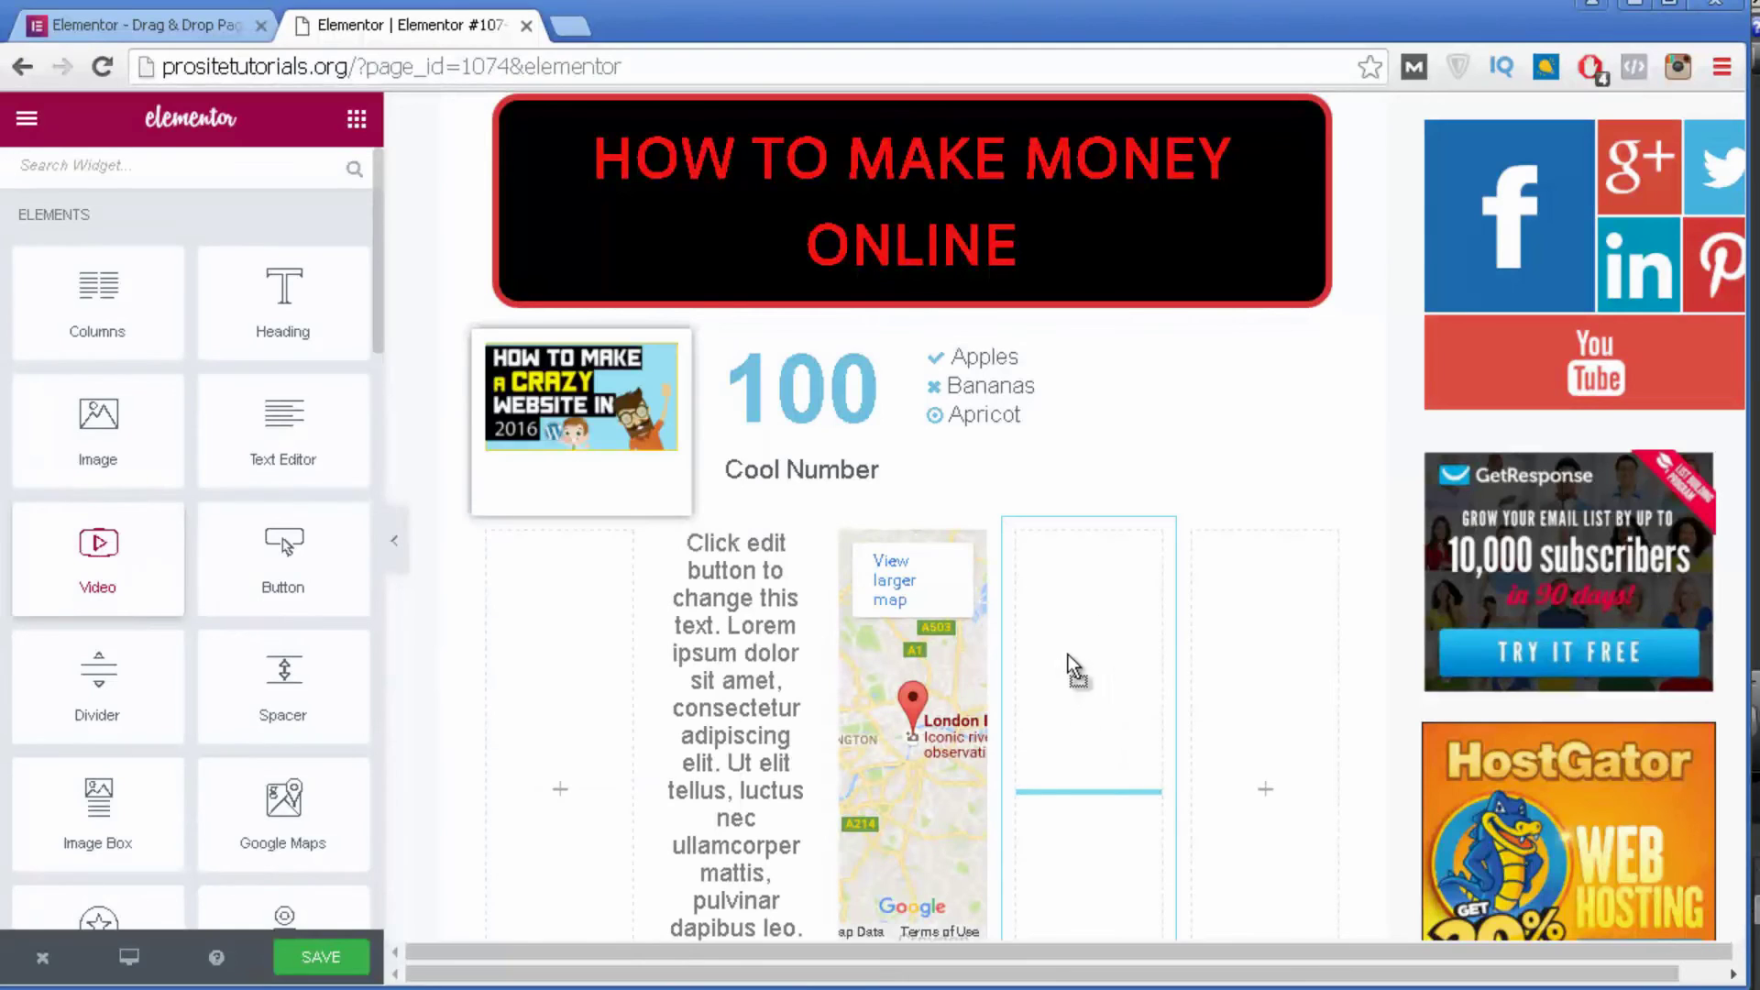
pyautogui.moveTo(1131, 624); pyautogui.dragTo(1113, 664)
pyautogui.scroll(-2, 1112, 697)
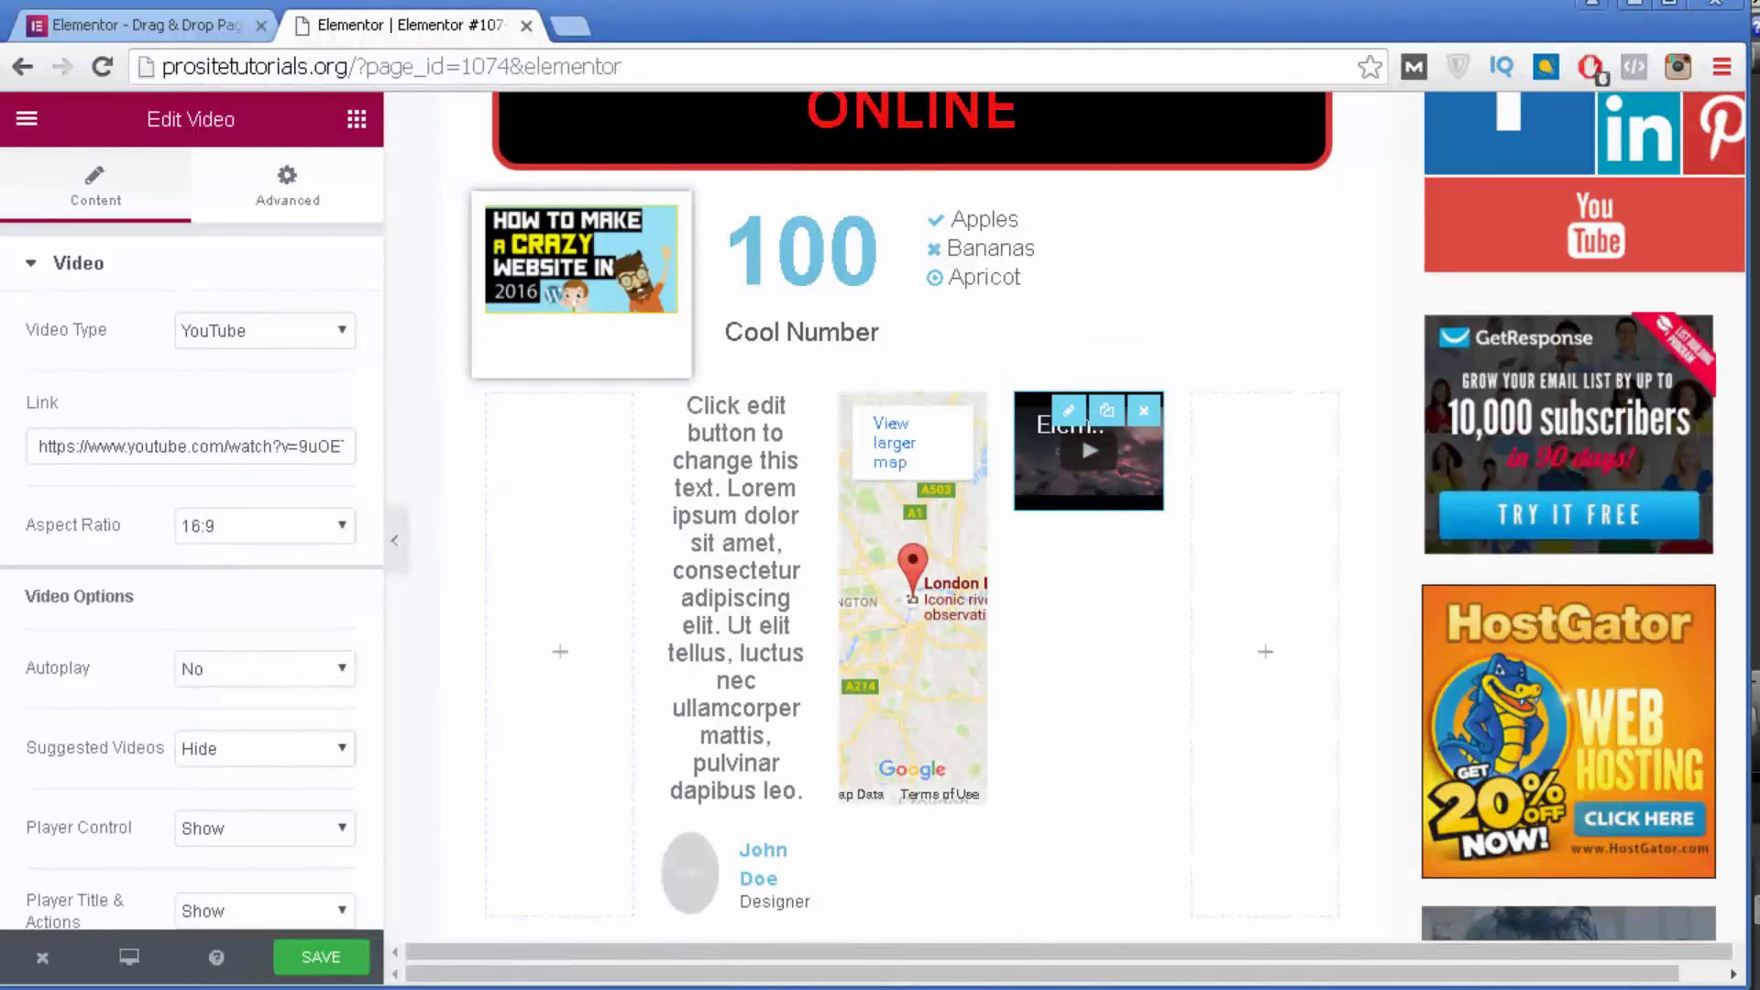
pyautogui.click(68, 449)
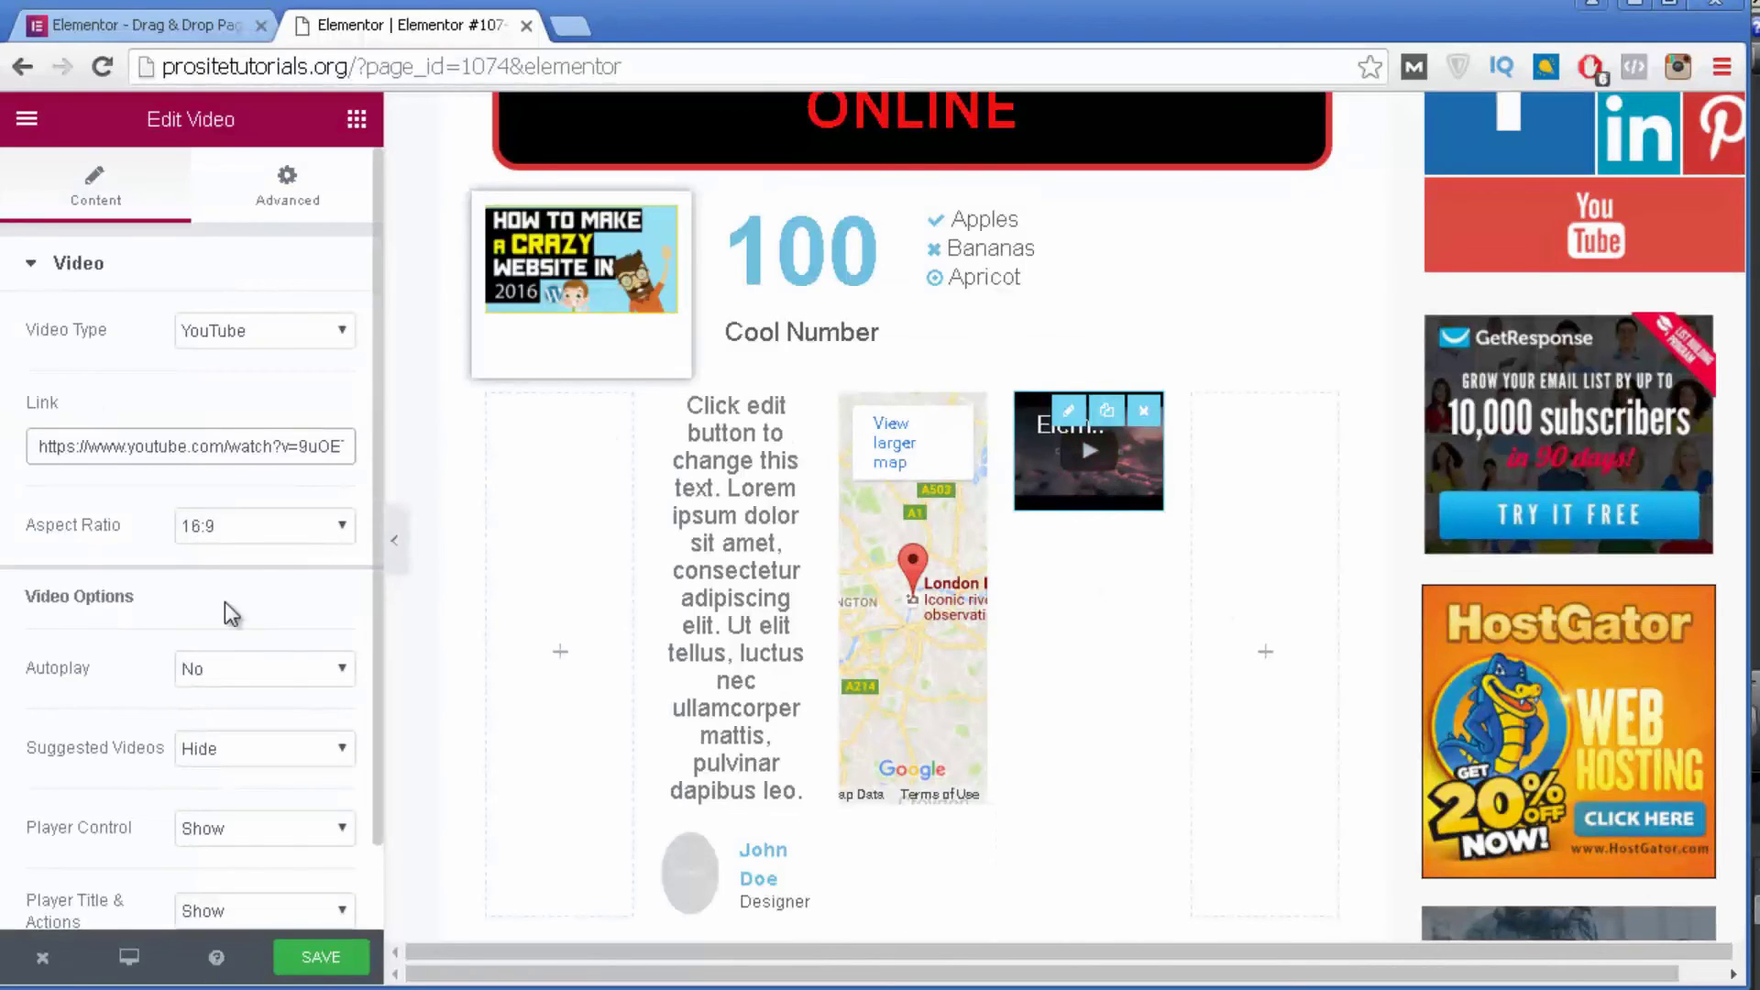
pyautogui.scroll(-1, 221, 483)
pyautogui.scroll(1, 189, 294)
# Place a Calendar widget showing August 2016 in the fifth column.
pyautogui.click(357, 119)
pyautogui.scroll(-4, 234, 437)
pyautogui.scroll(-12, 238, 449)
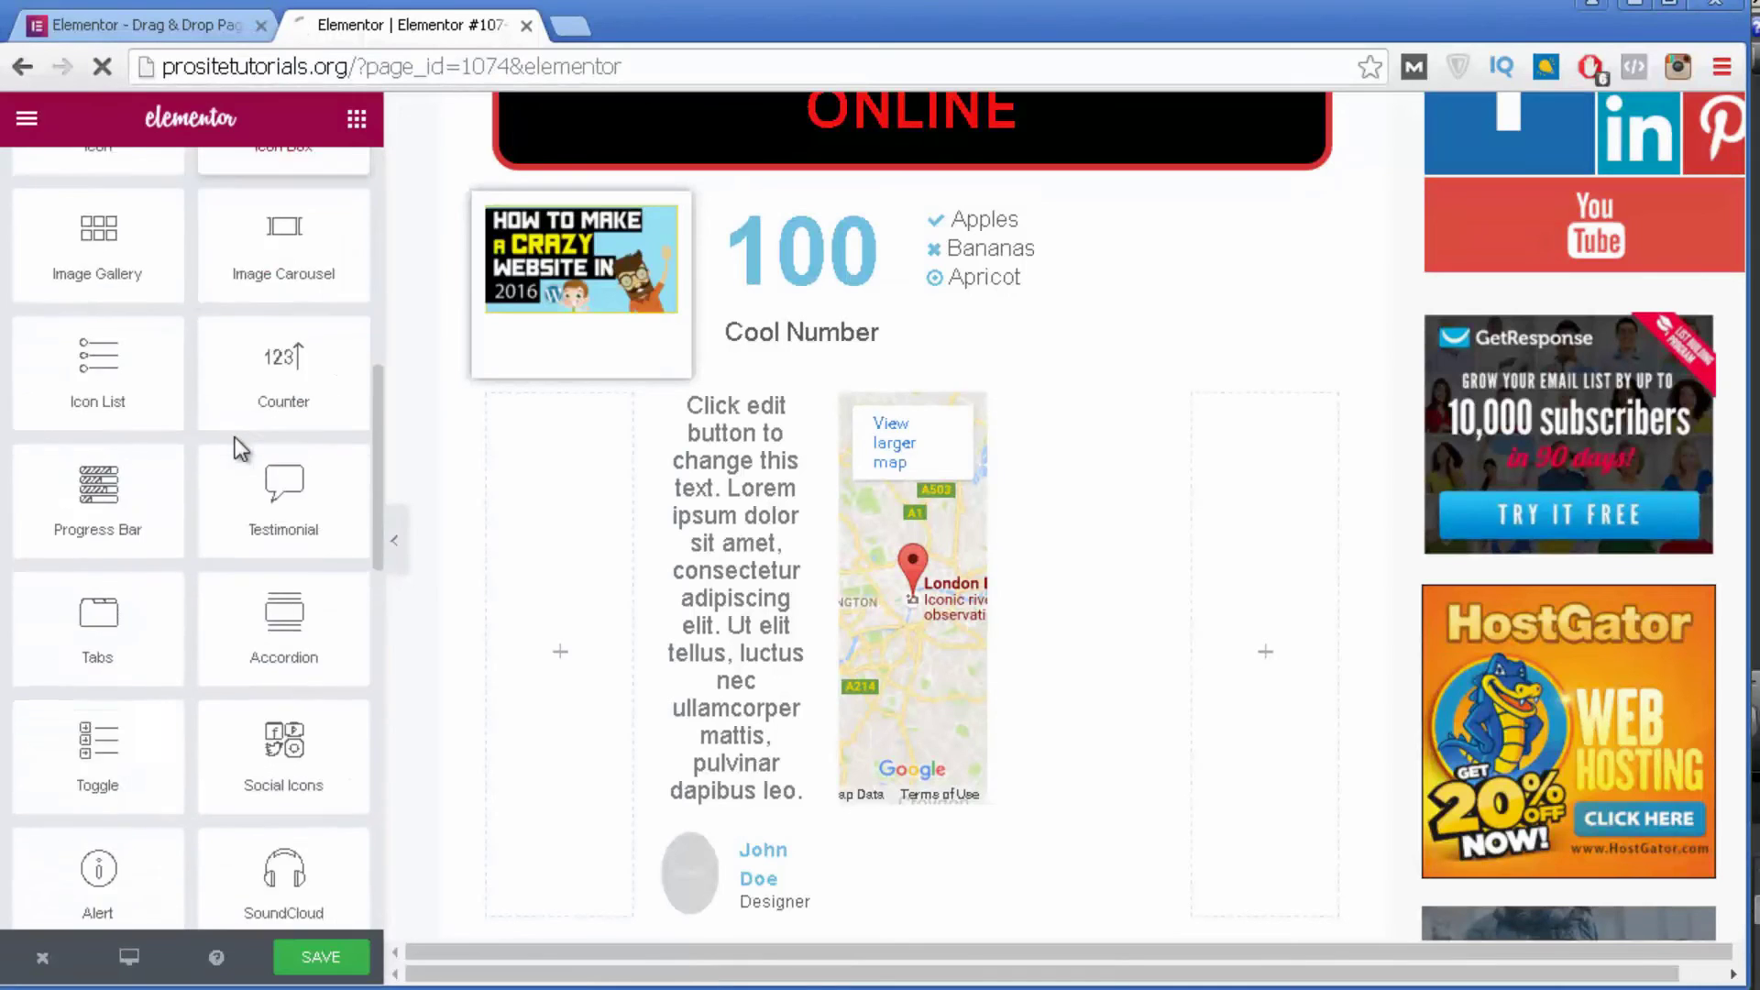
pyautogui.scroll(-3, 79, 229)
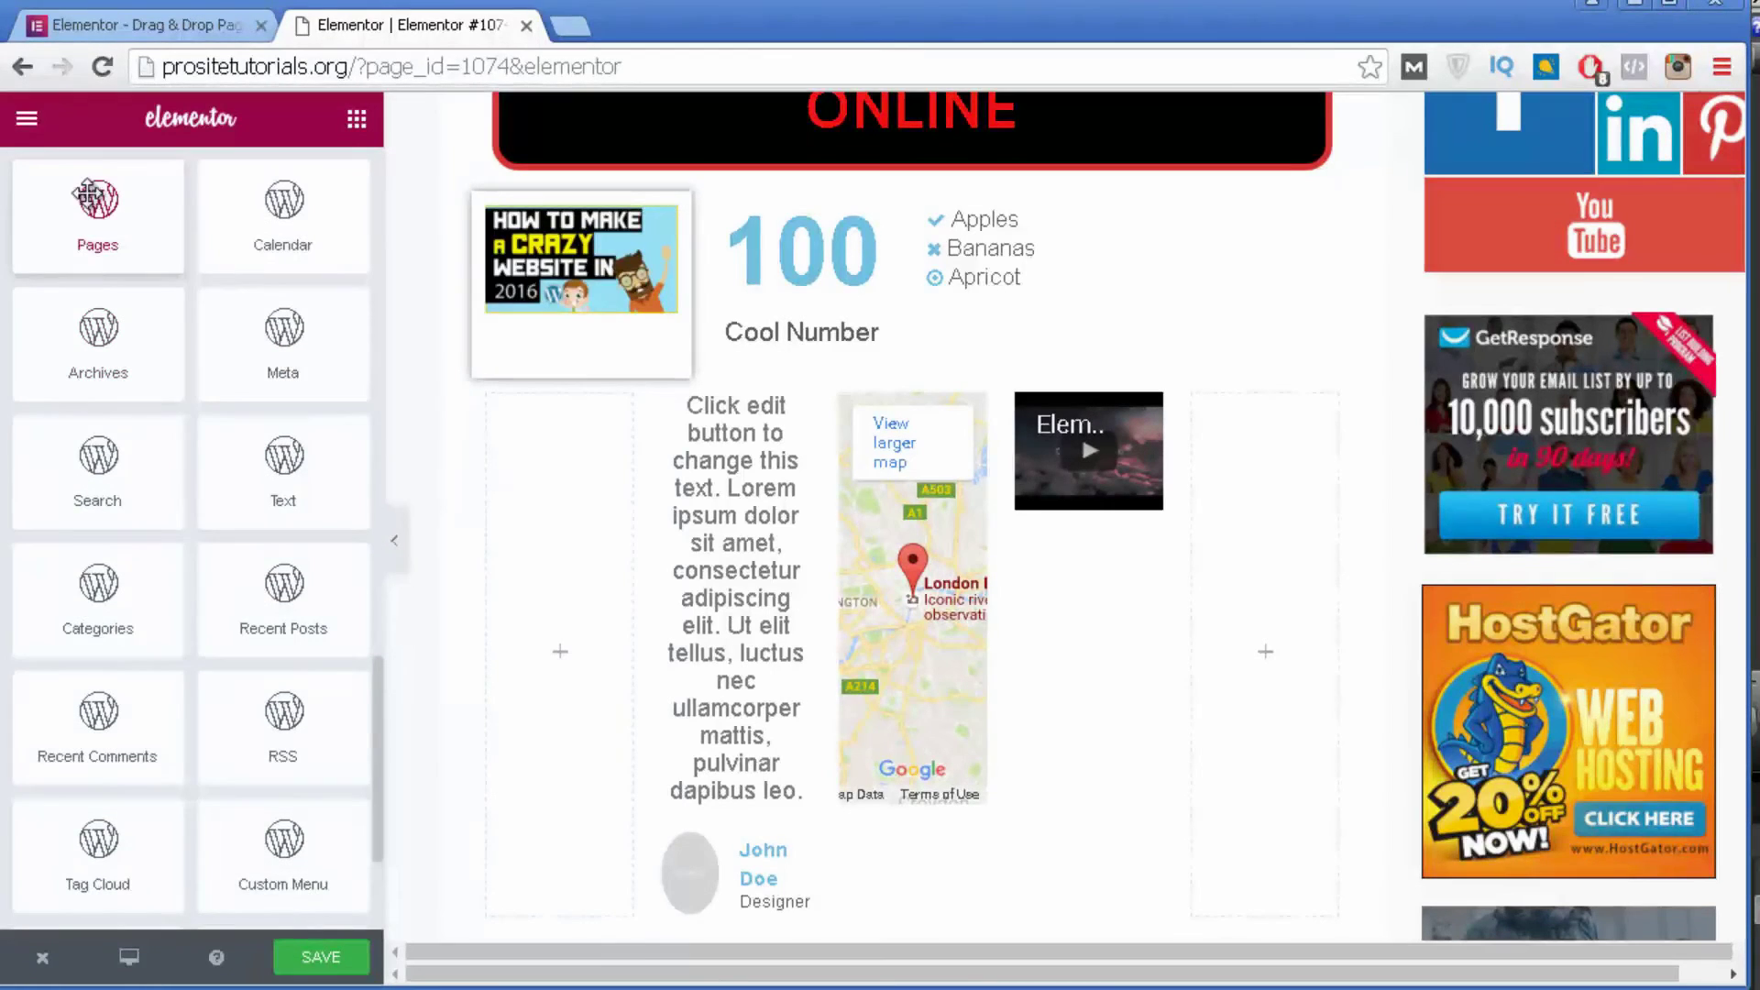
pyautogui.scroll(-2, 91, 440)
pyautogui.scroll(2, 131, 316)
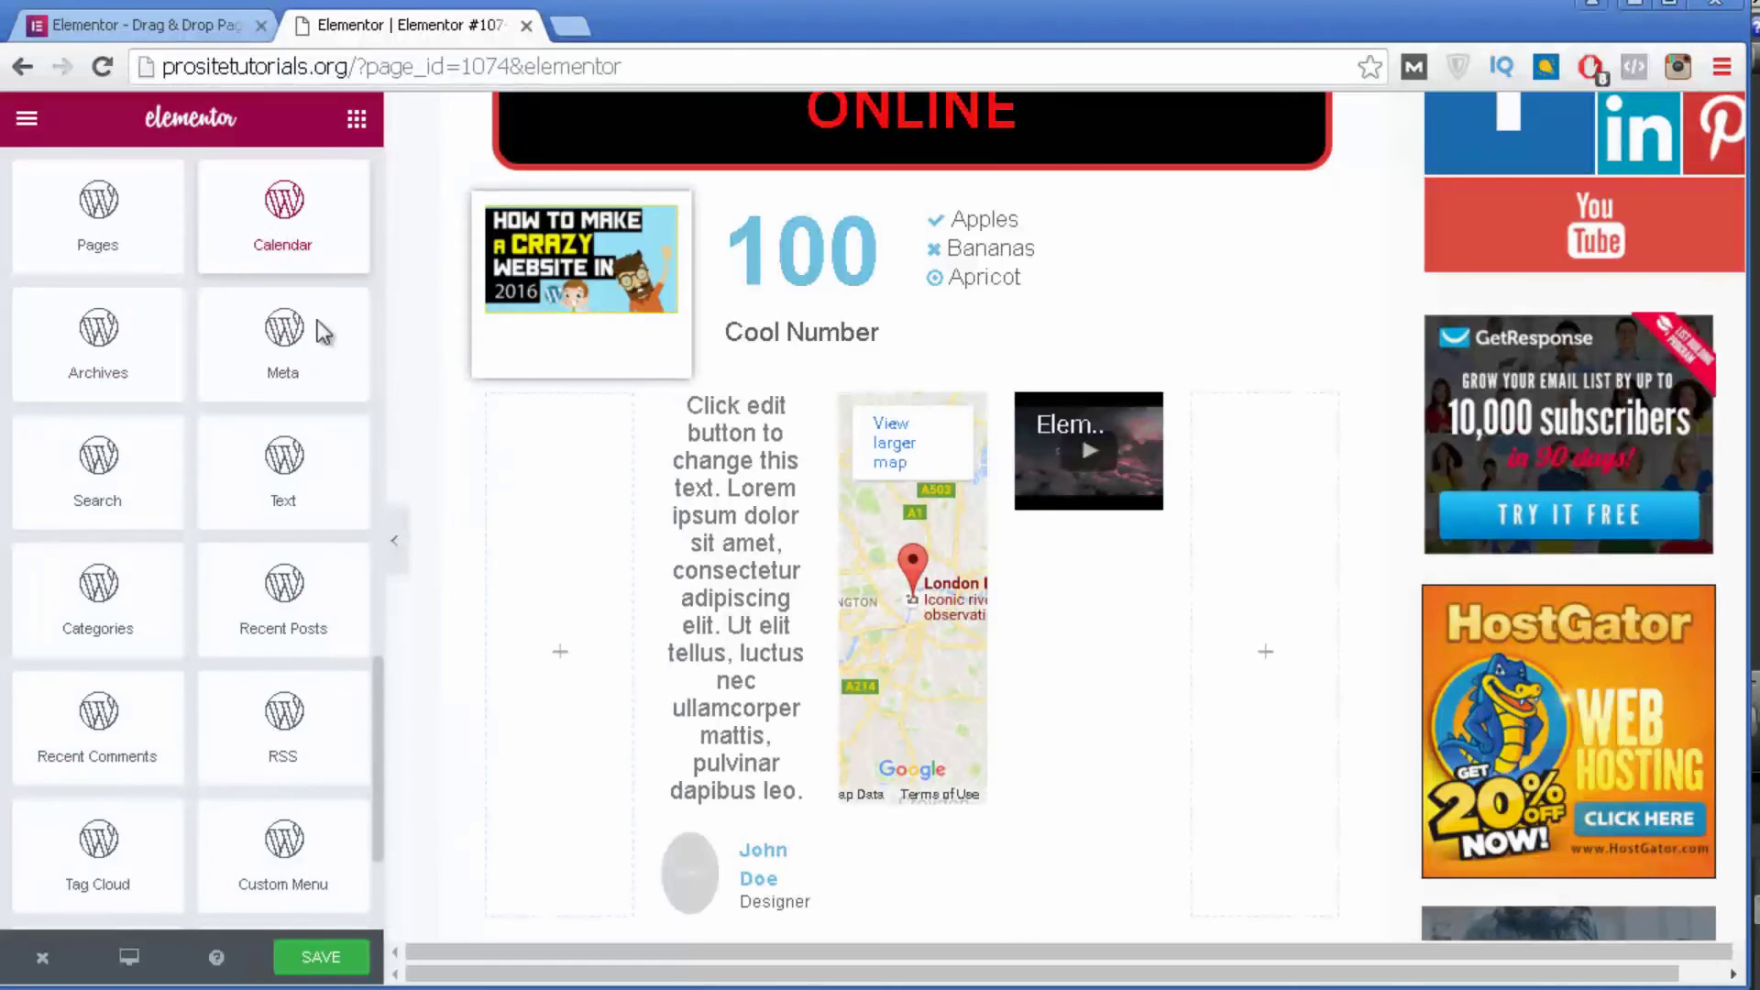
pyautogui.scroll(2, 322, 332)
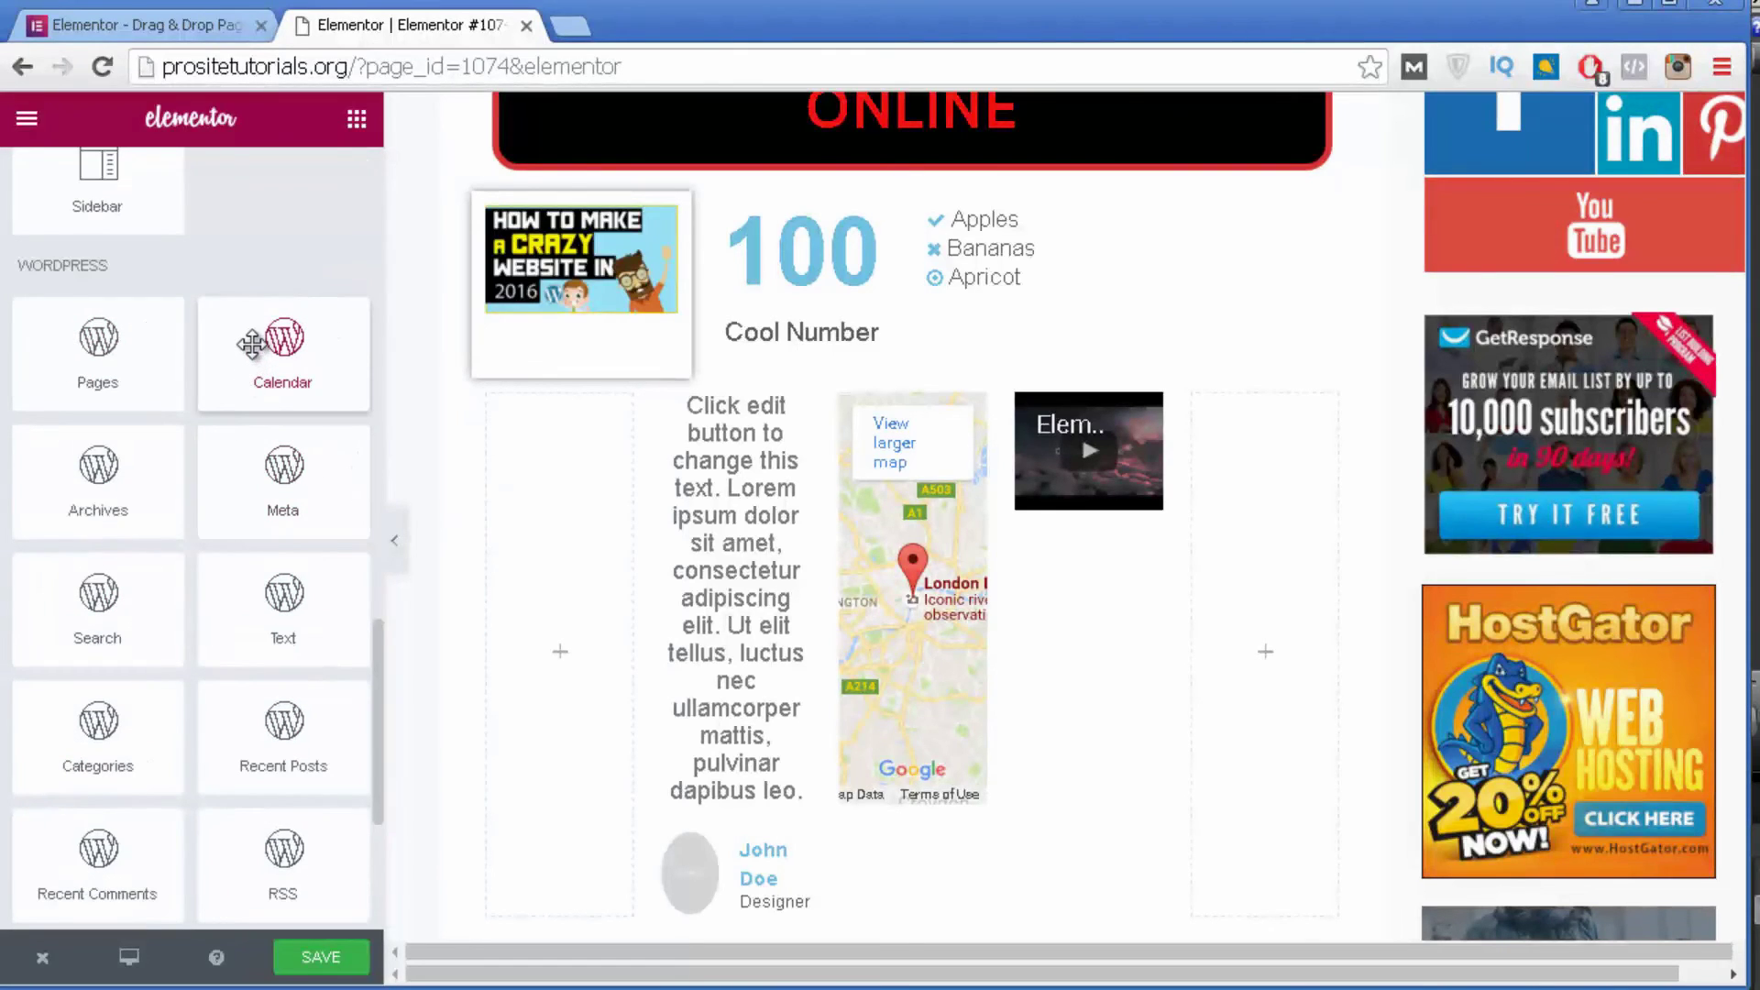
pyautogui.moveTo(252, 344); pyautogui.dragTo(1241, 580)
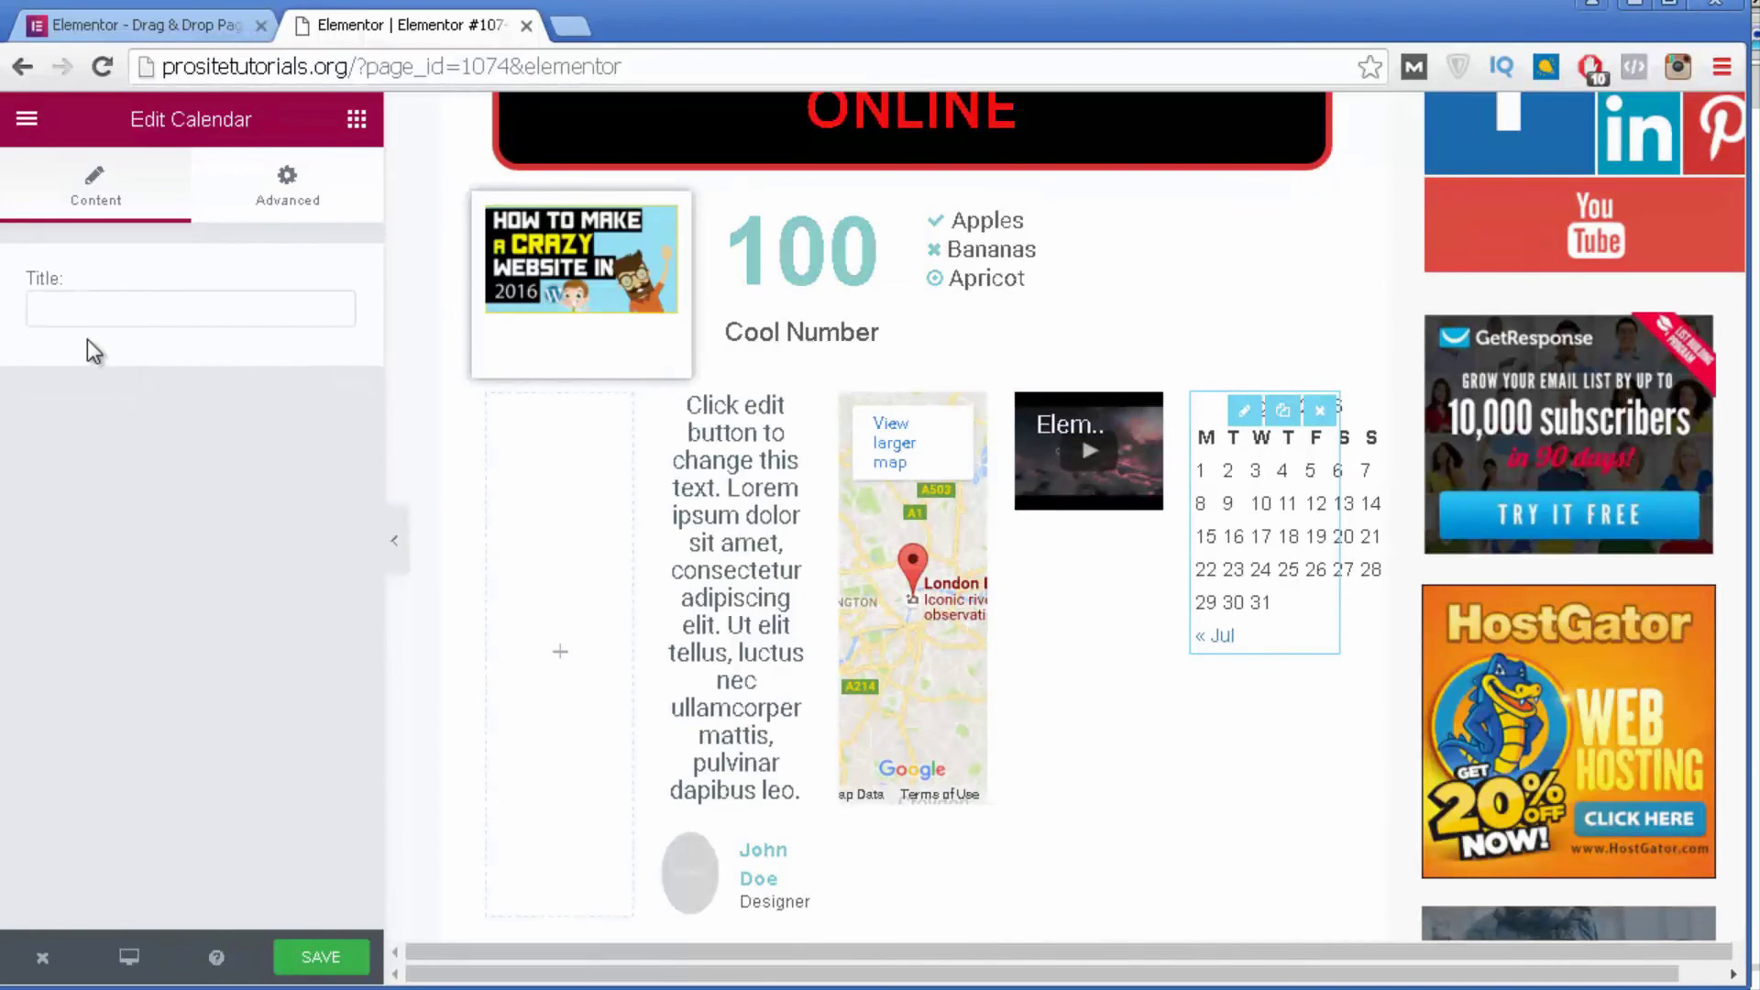
pyautogui.click(25, 120)
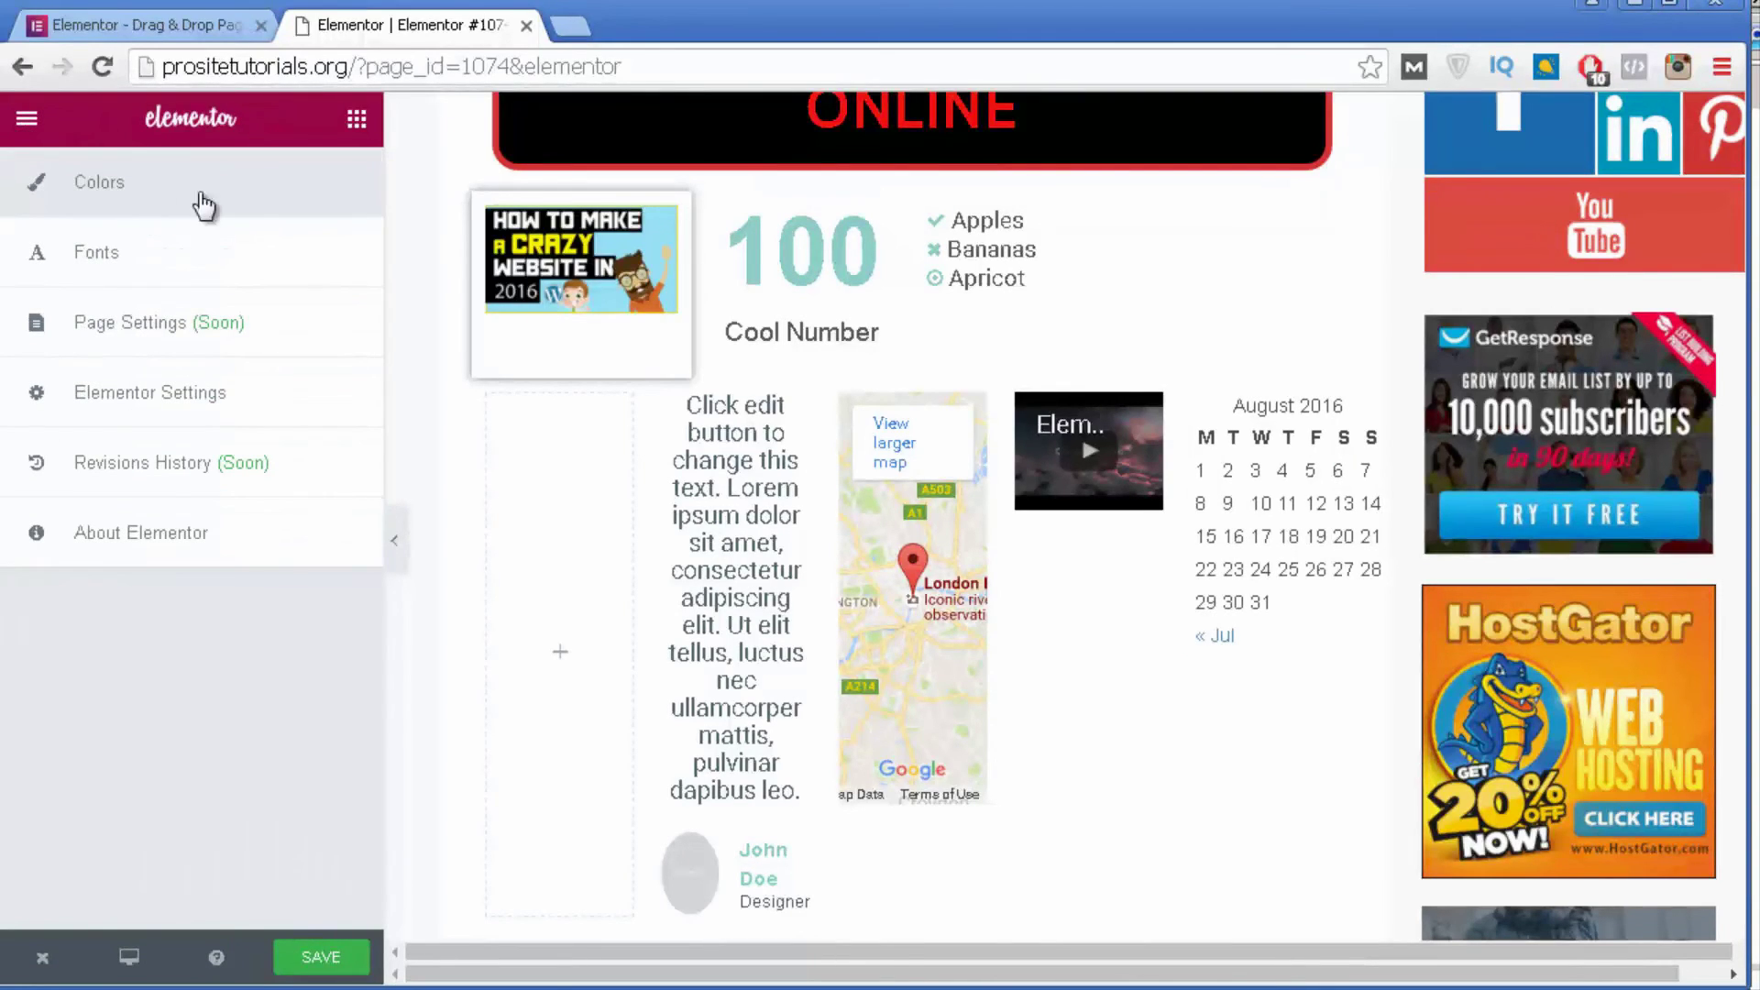
# Apply the Earth colour palette, turning the counter and testimonial name dark red.
pyautogui.click(146, 183)
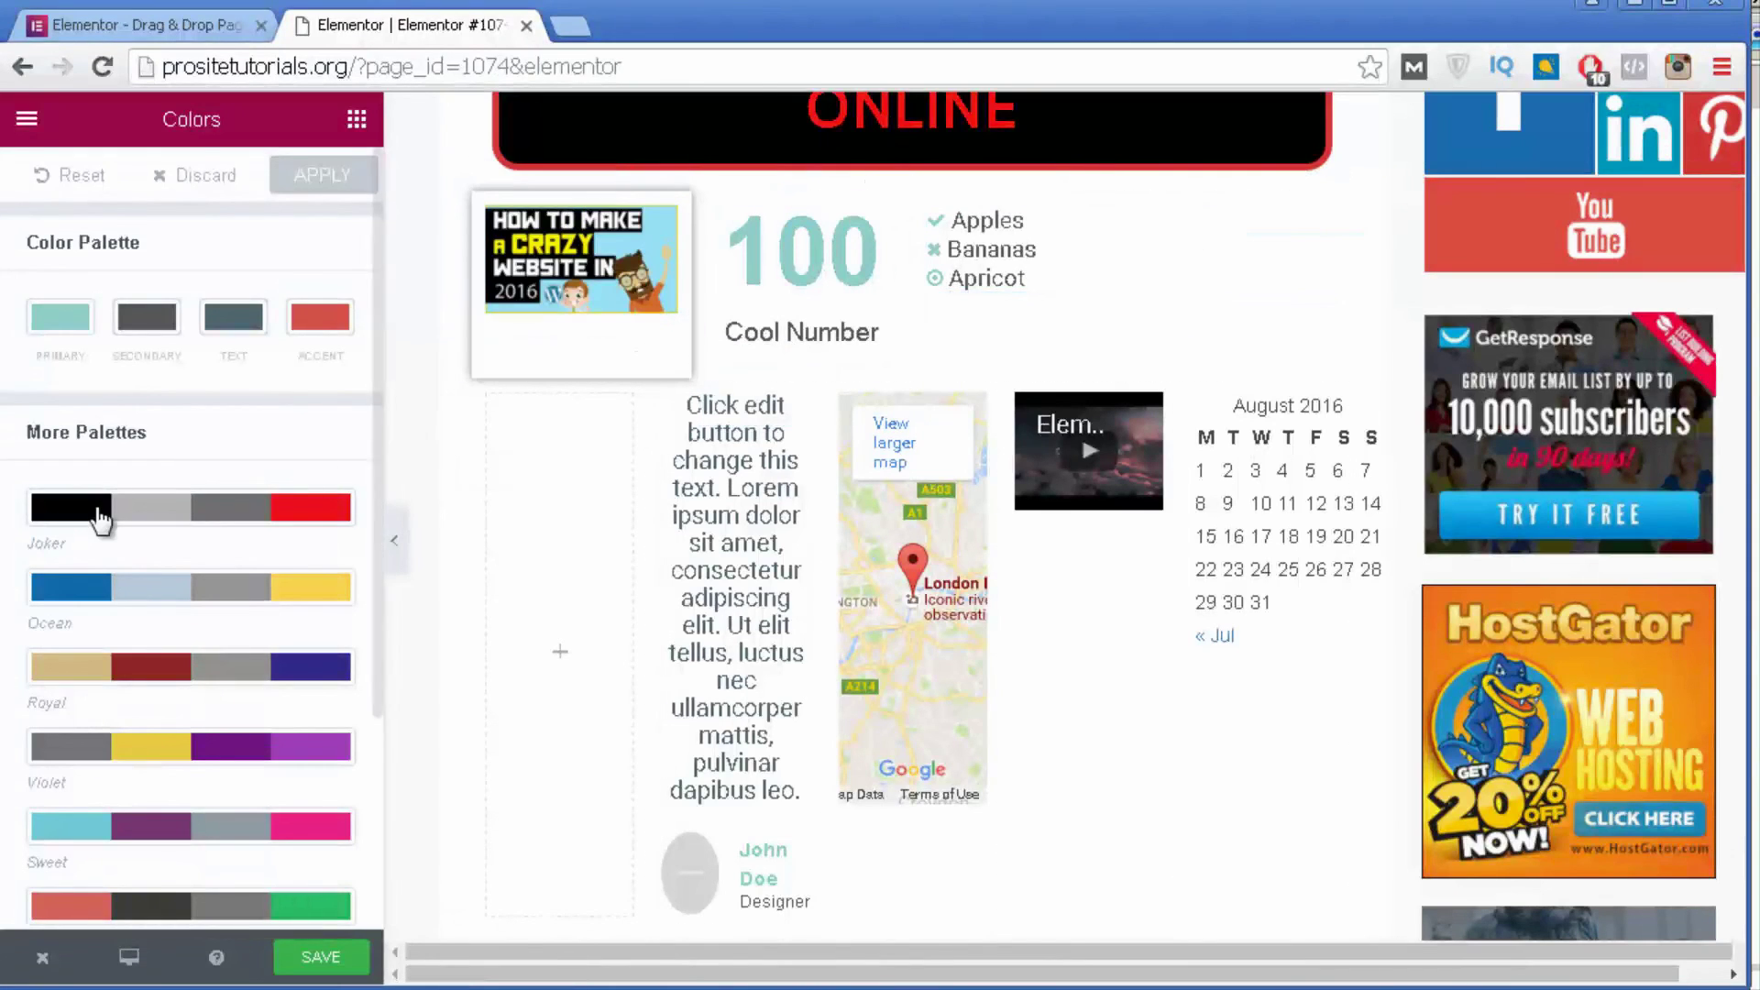
pyautogui.scroll(-3, 115, 477)
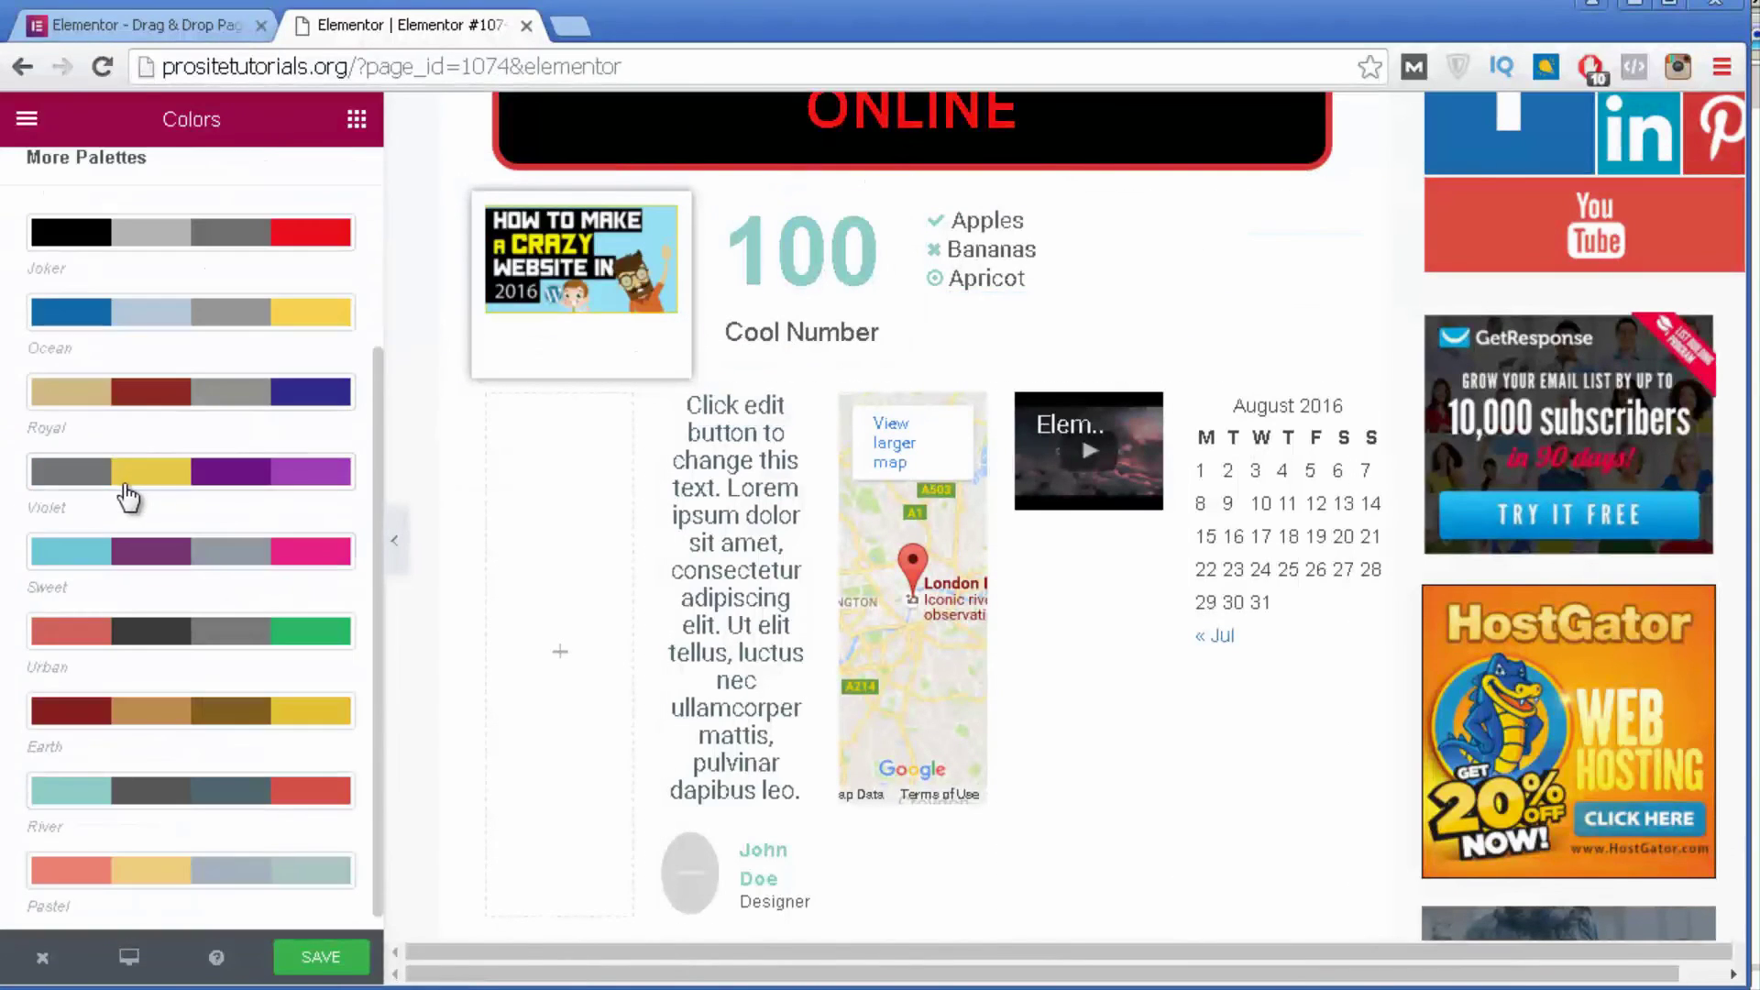
pyautogui.click(130, 714)
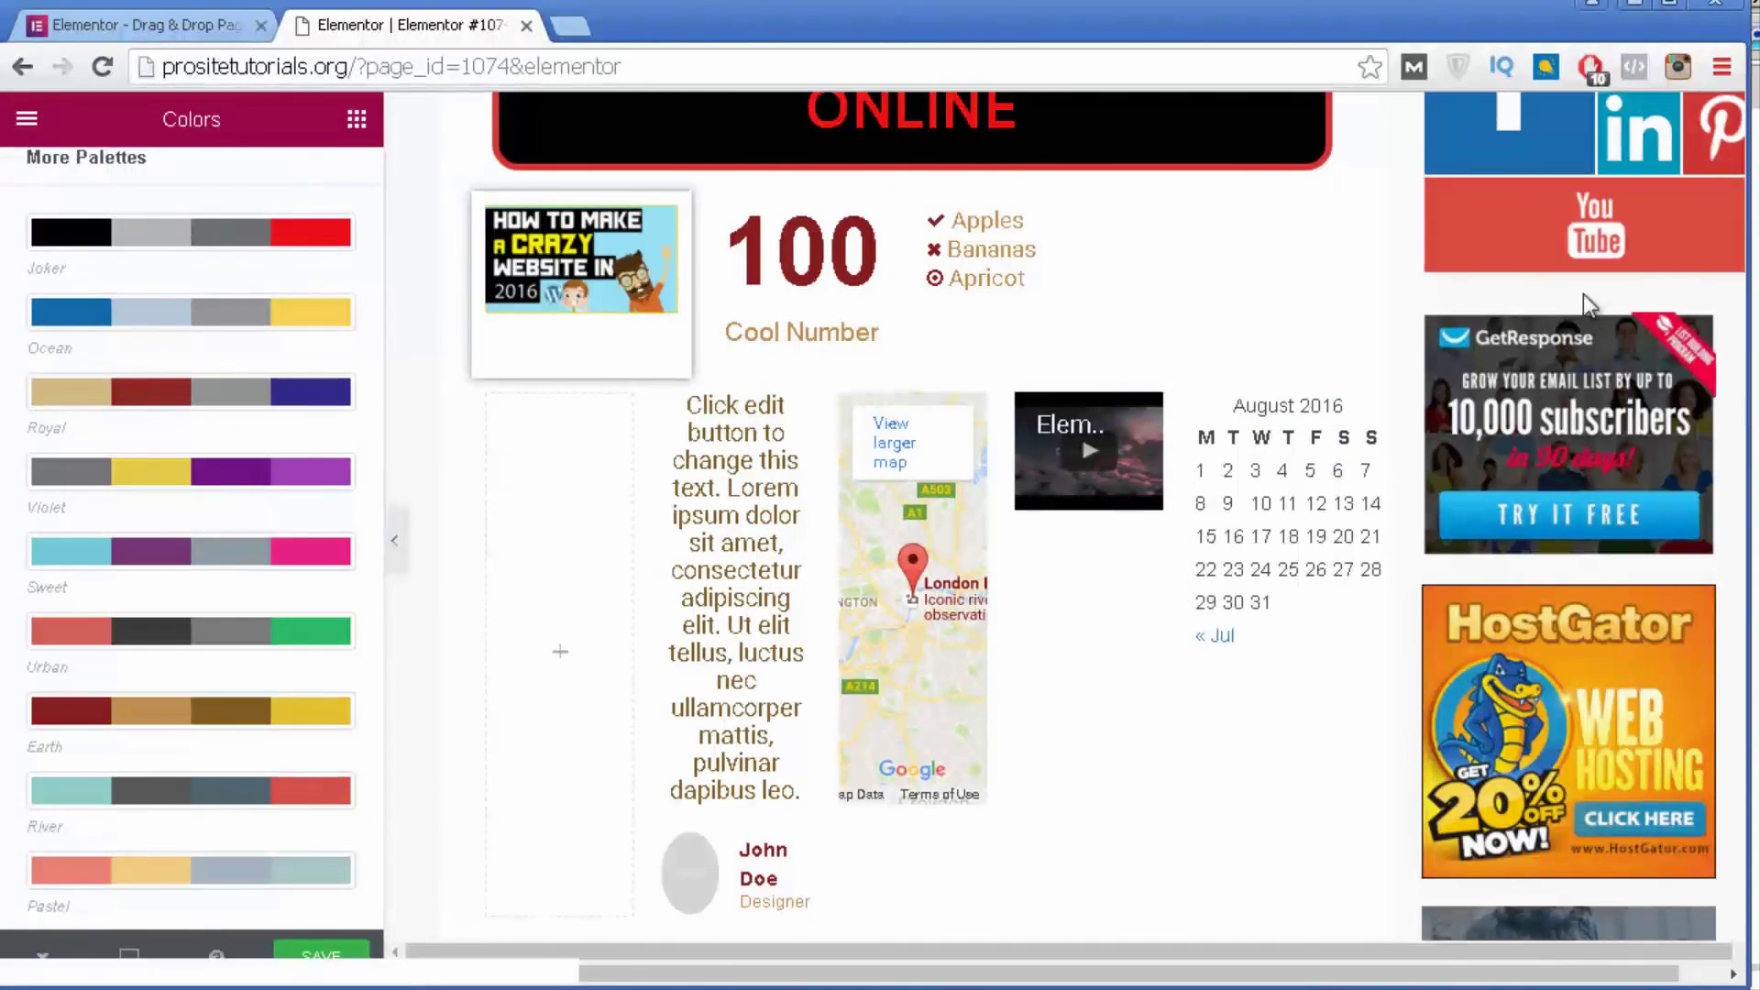
pyautogui.scroll(3, 94, 334)
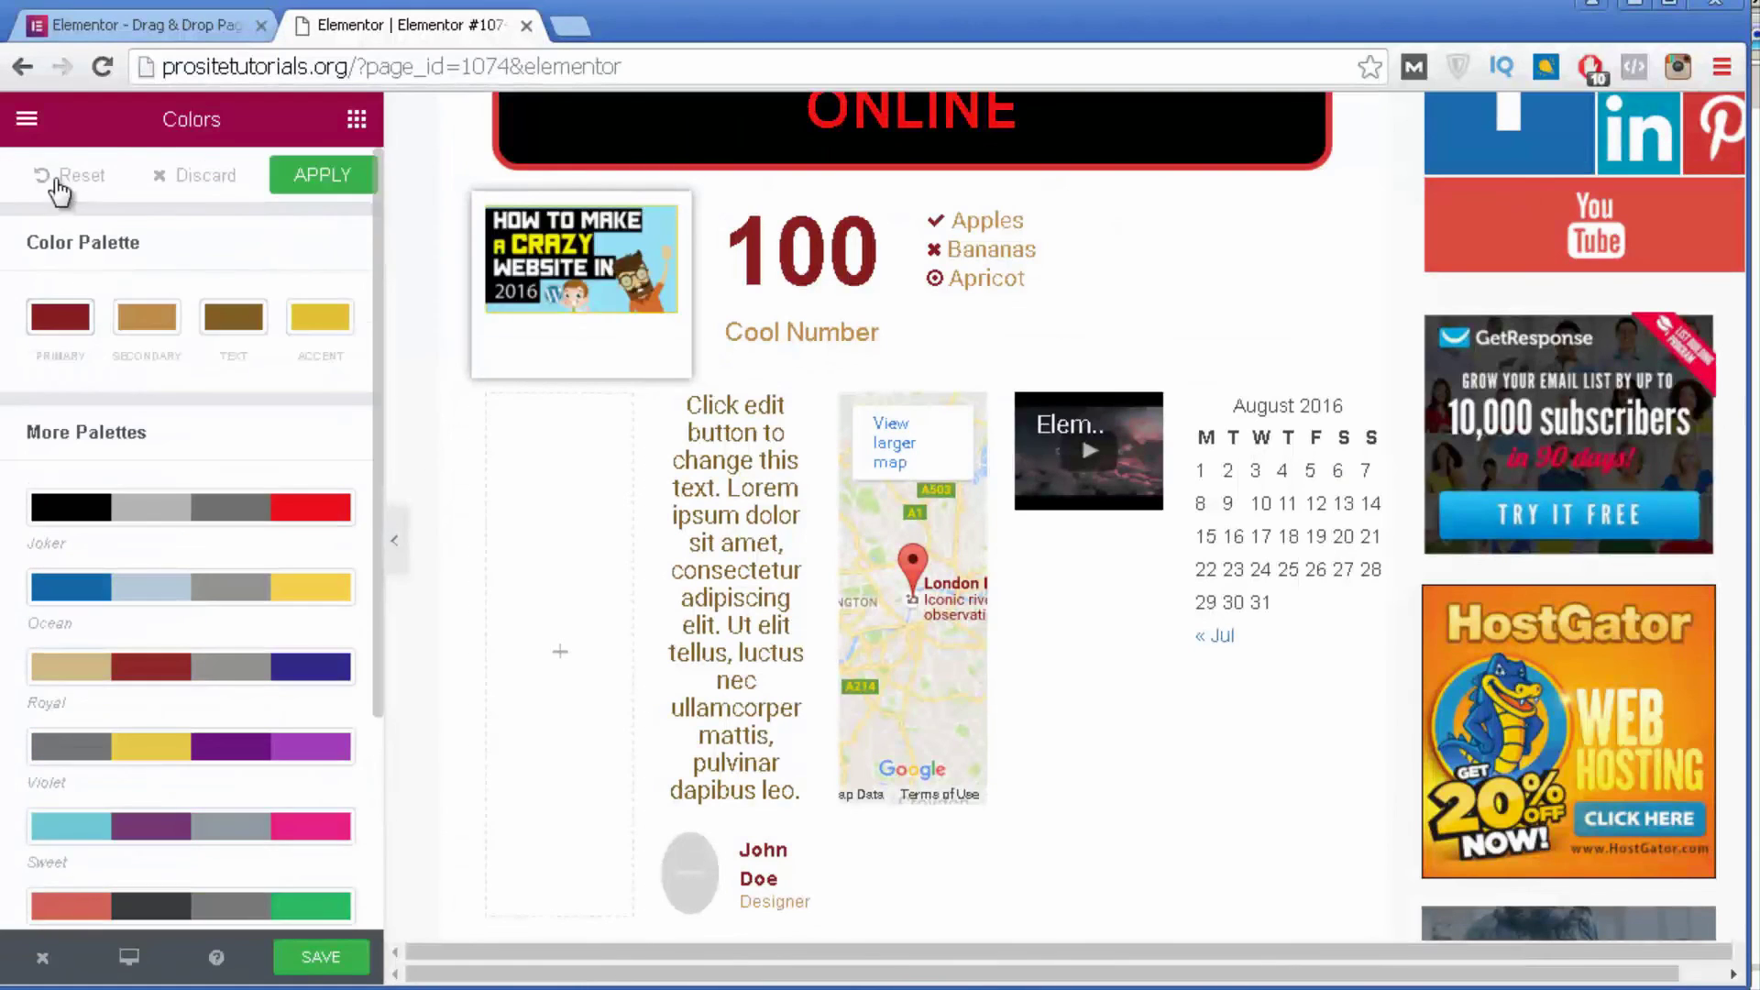
pyautogui.click(27, 121)
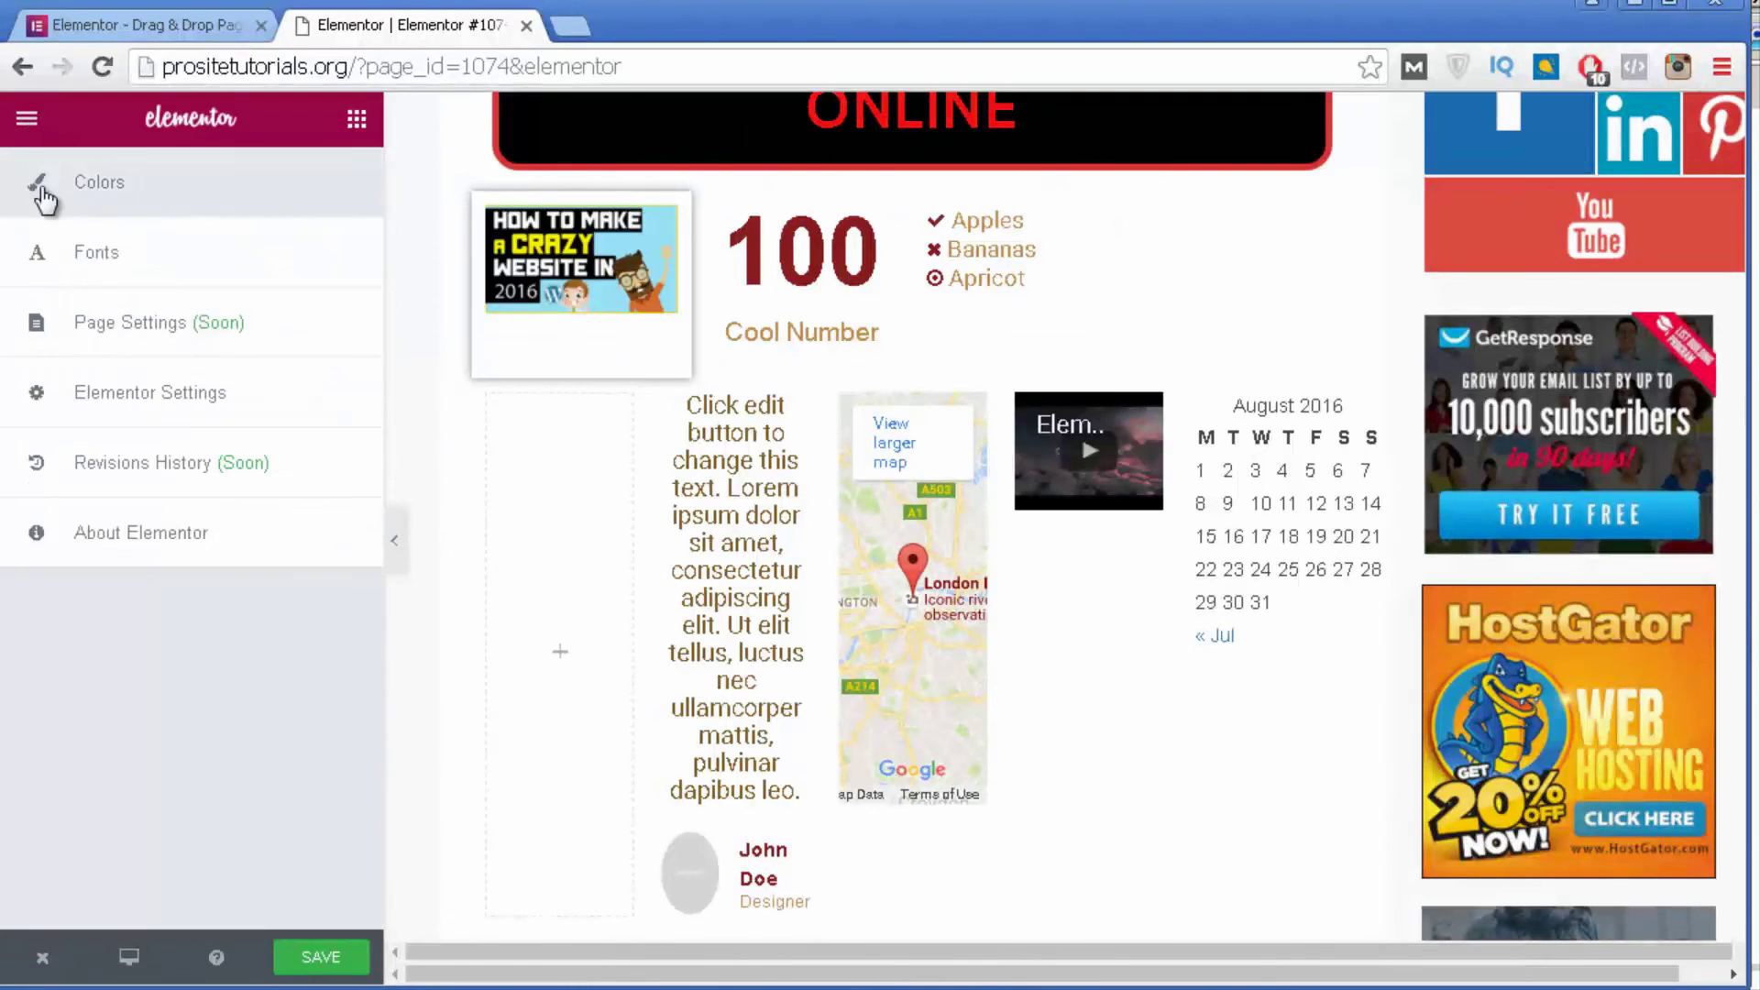
# Set the primary headline font to Adamina.
pyautogui.click(88, 253)
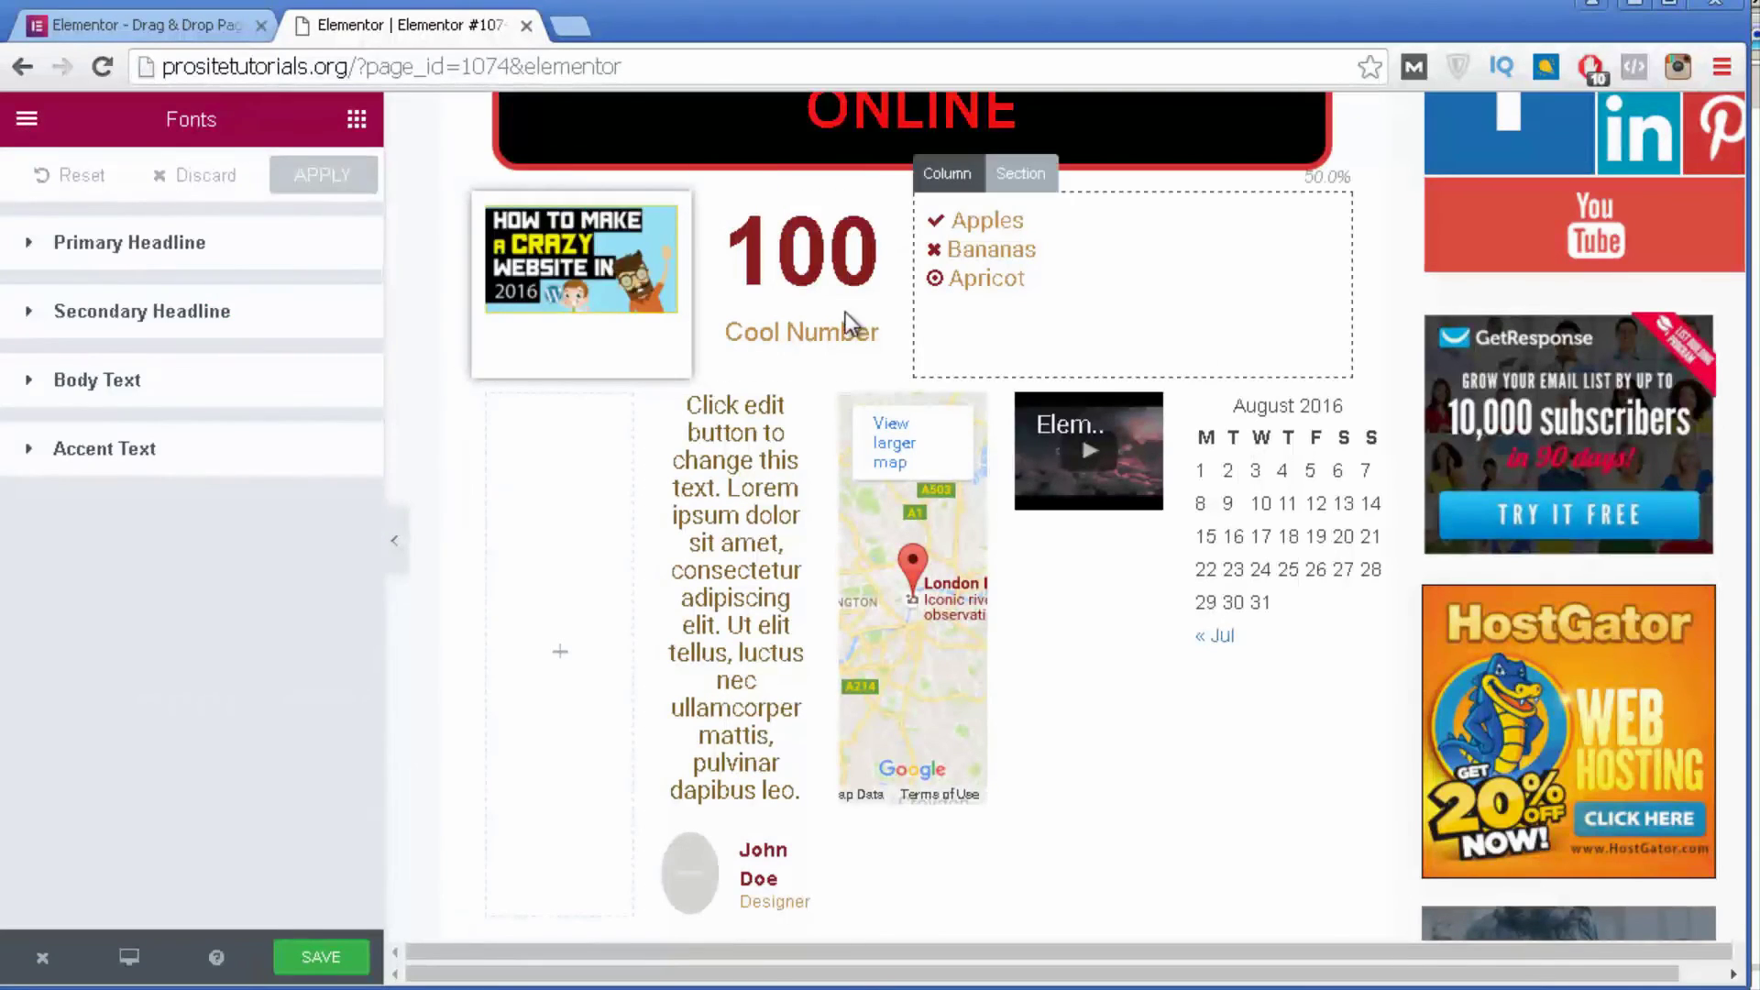
pyautogui.click(217, 244)
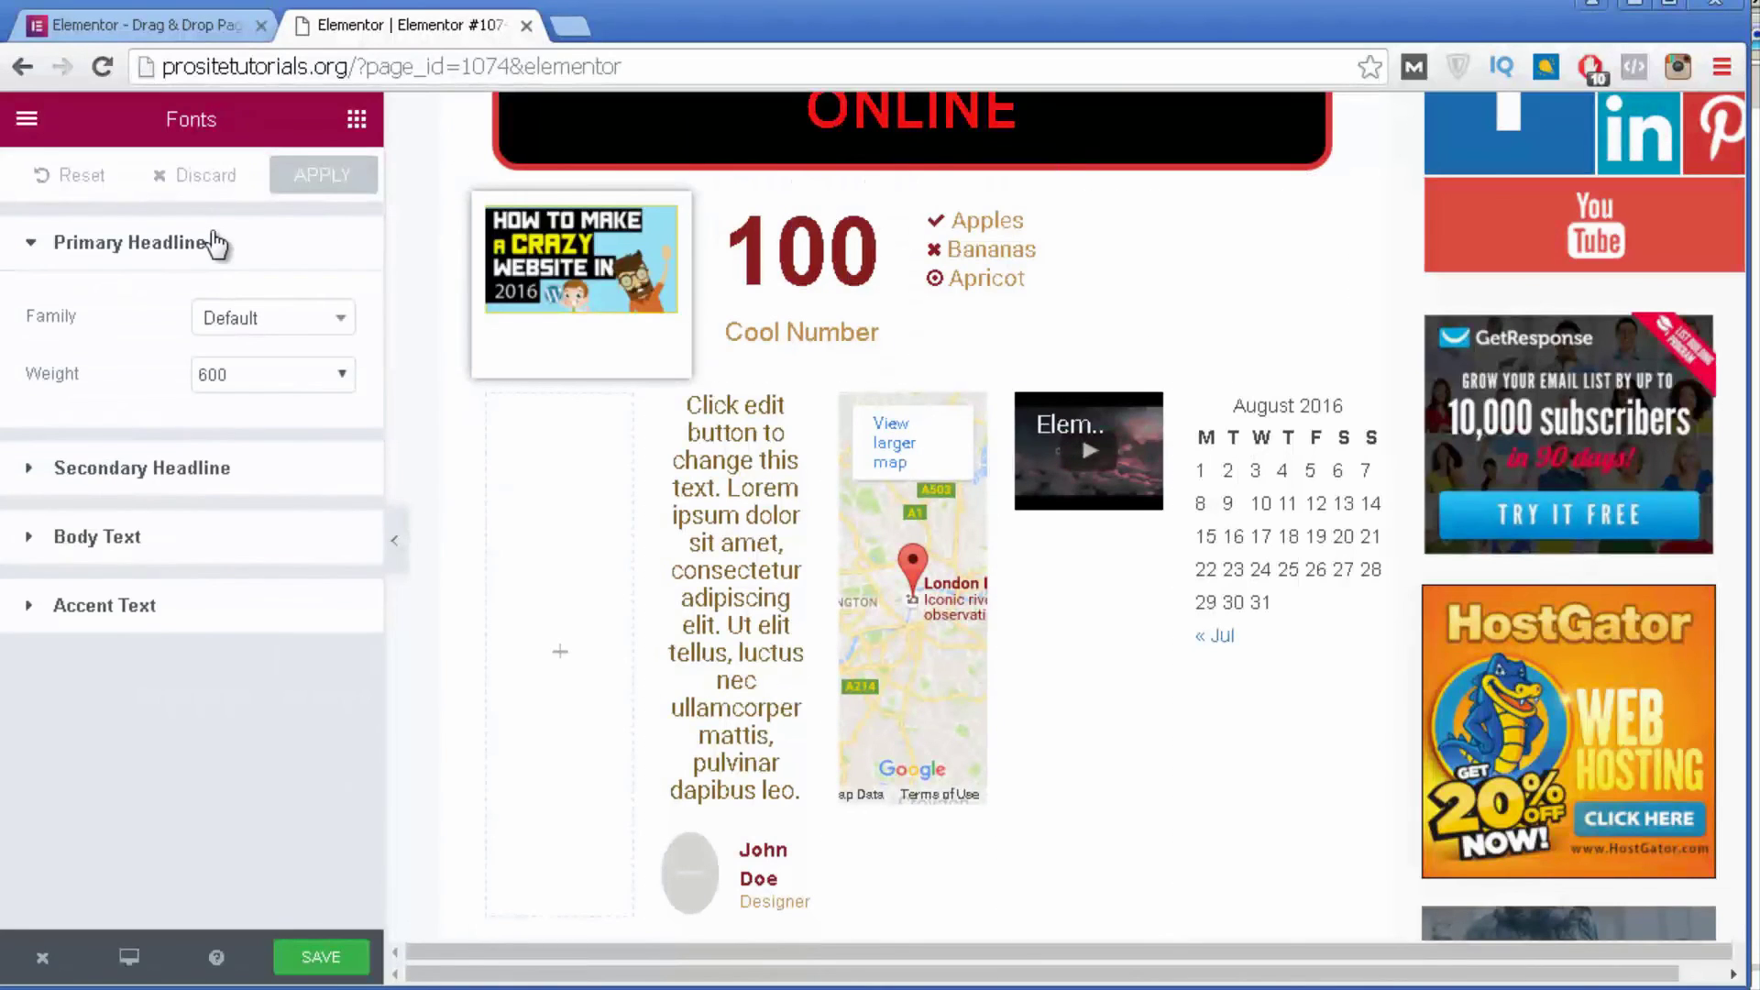
pyautogui.click(238, 335)
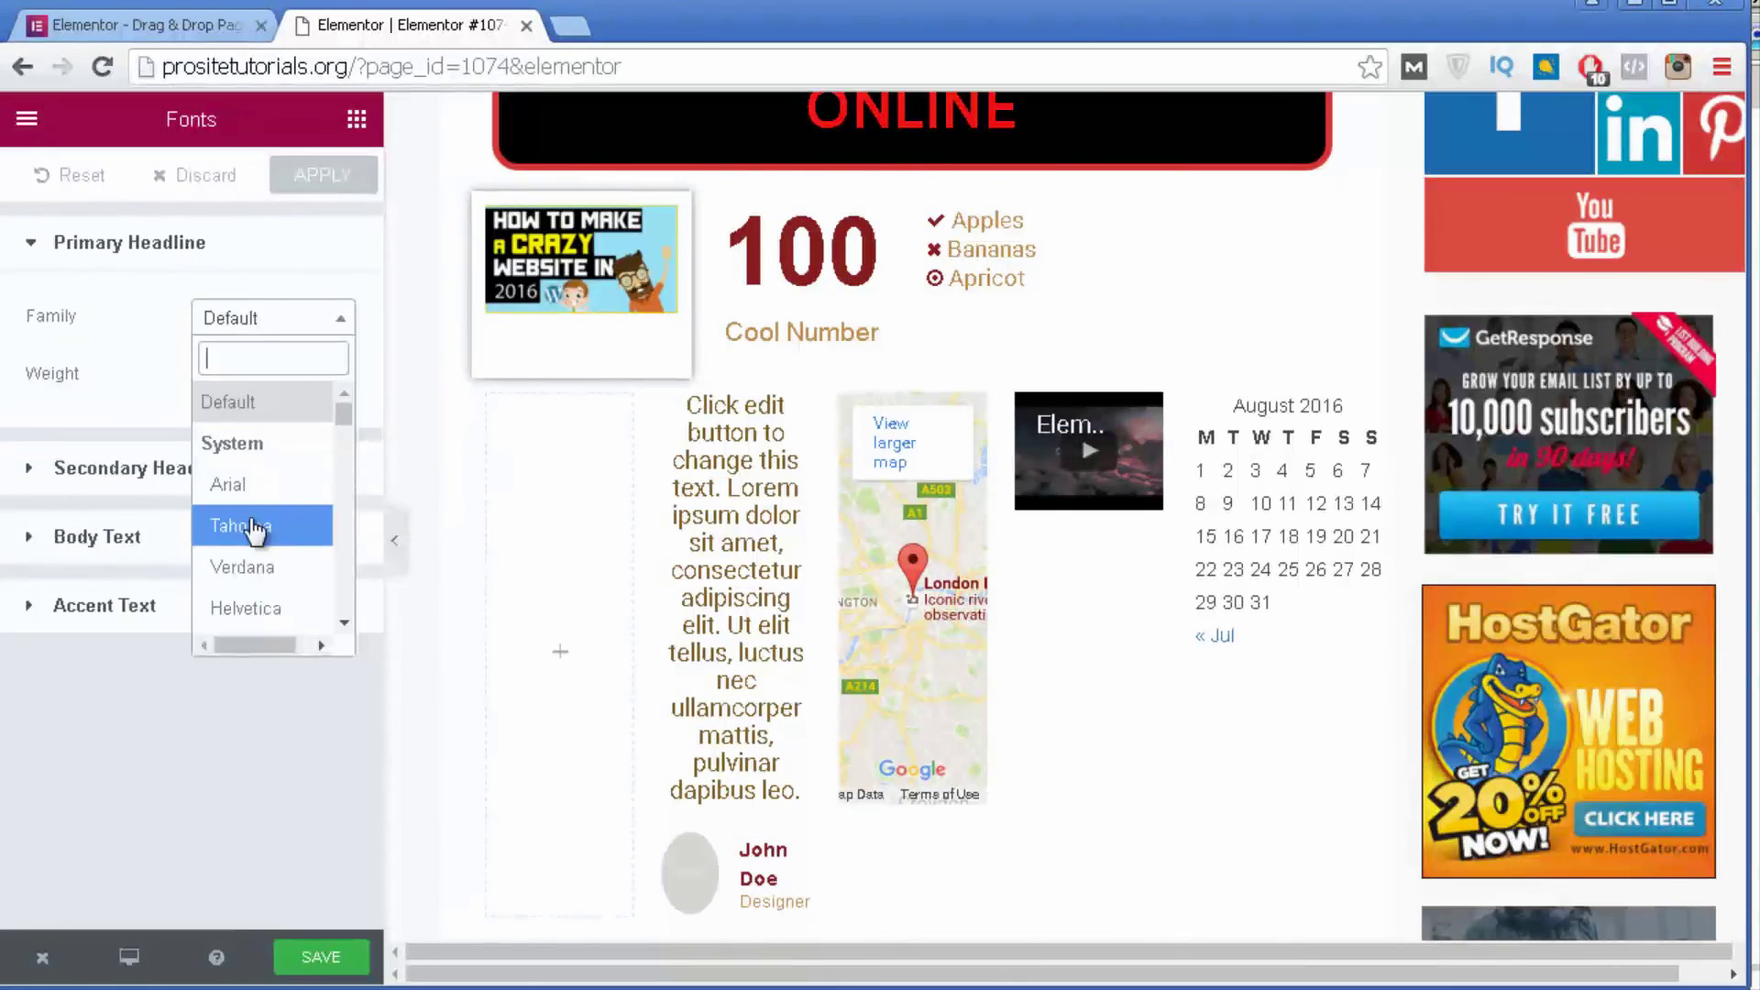
pyautogui.scroll(-5, 260, 534)
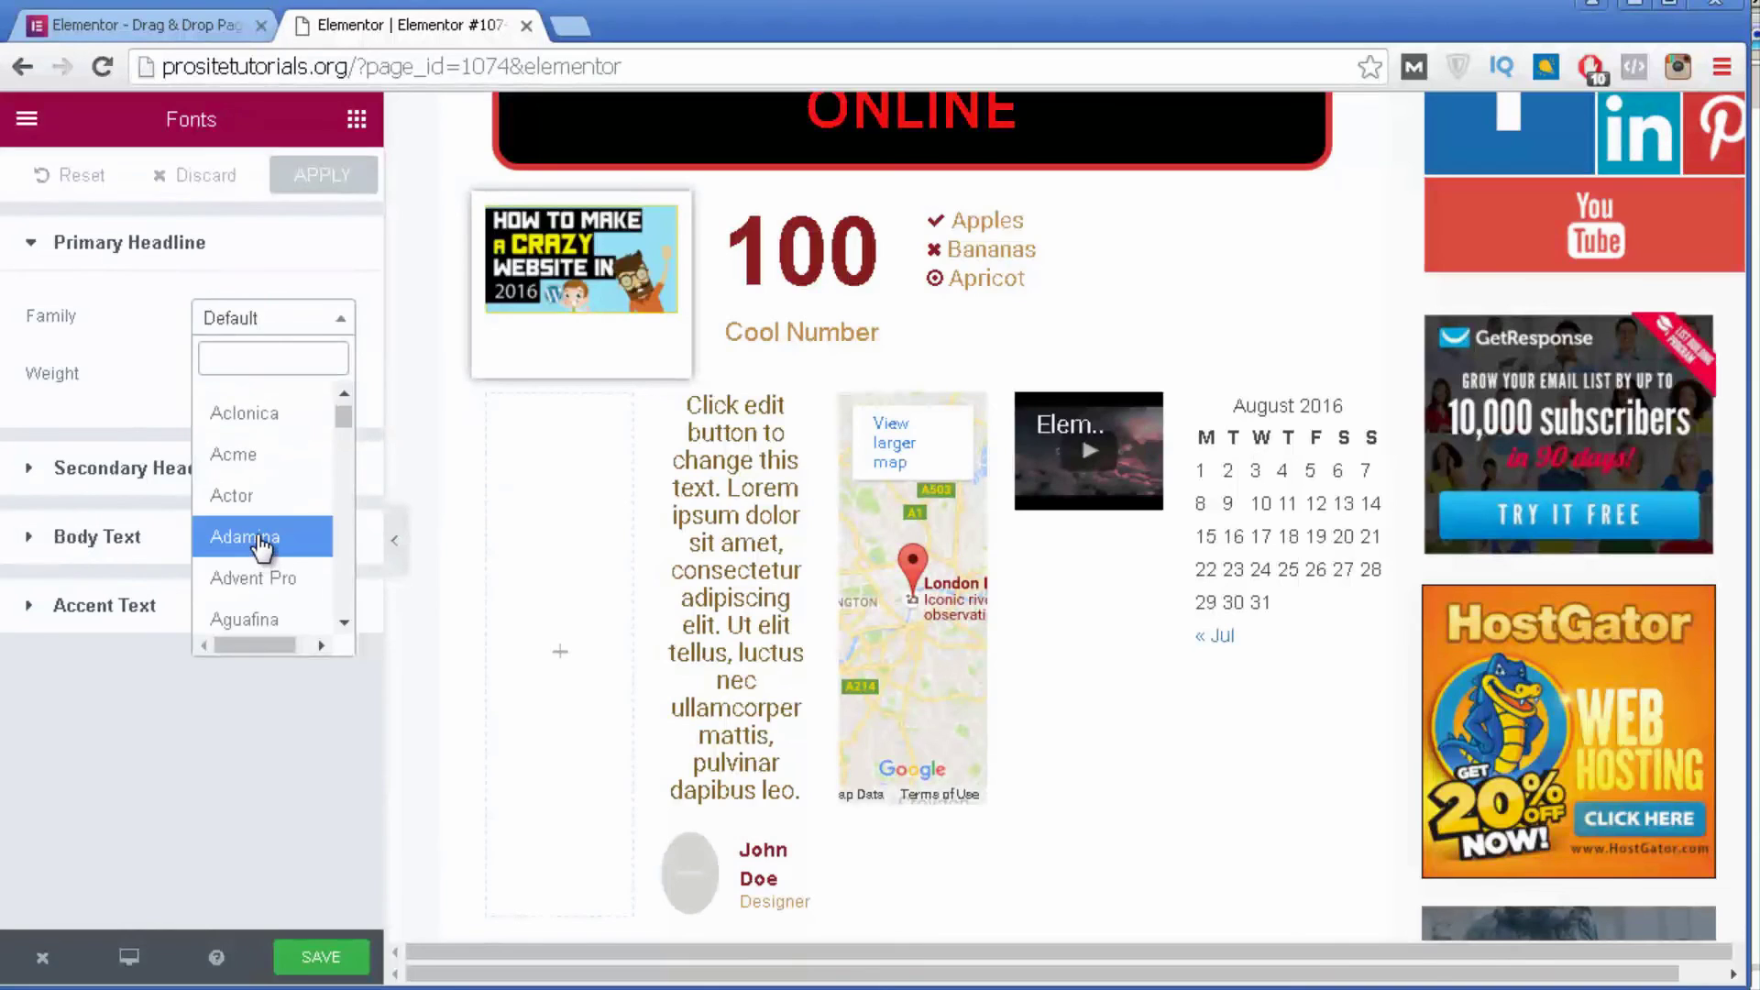
pyautogui.click(262, 539)
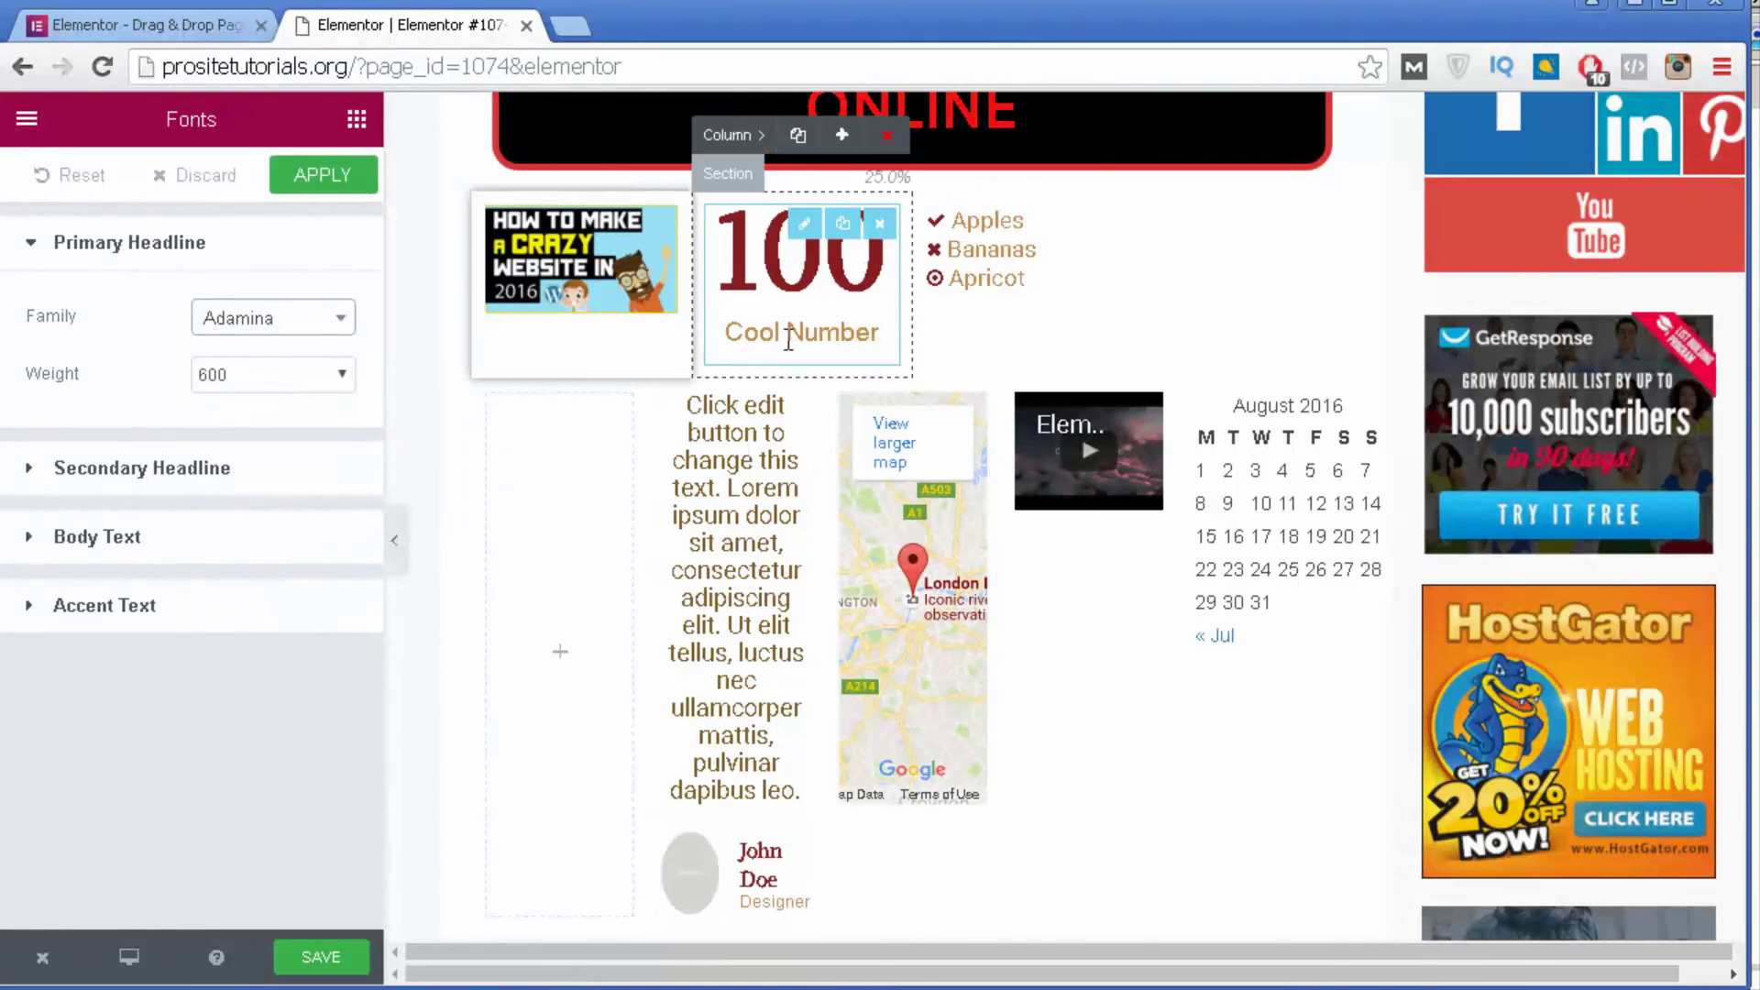
# Set the body text font to Abril Fatface.
pyautogui.click(240, 485)
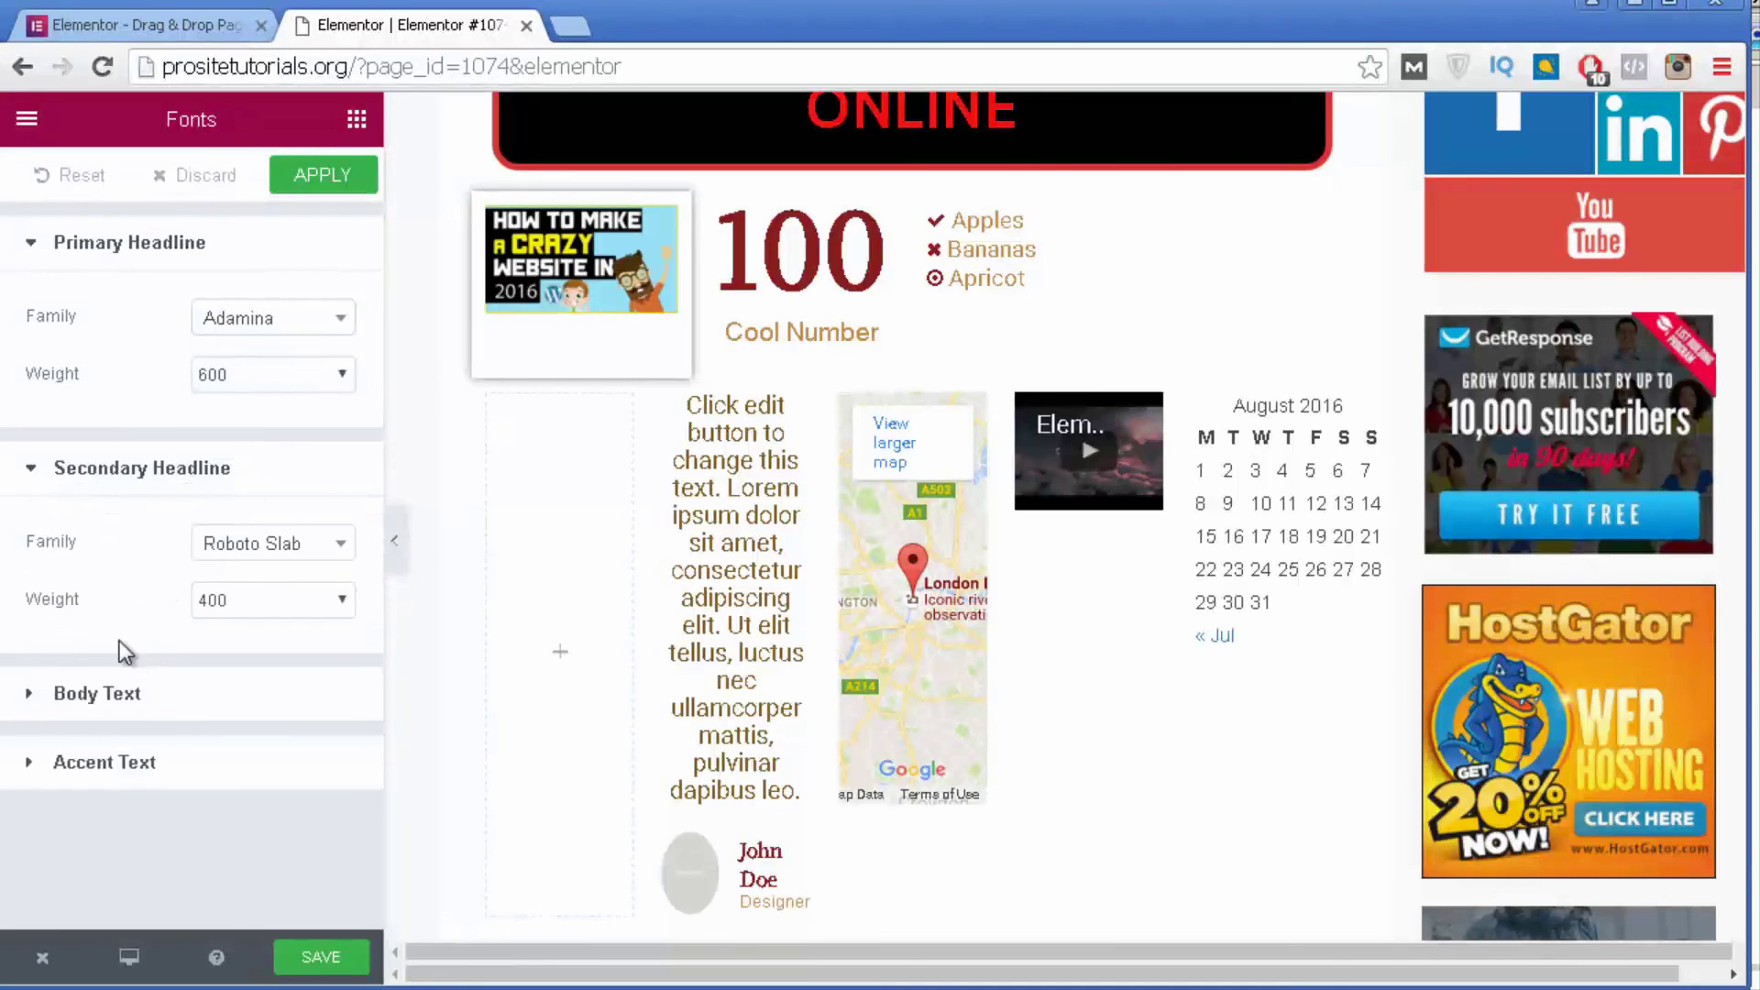
pyautogui.click(154, 722)
pyautogui.scroll(-1, 188, 595)
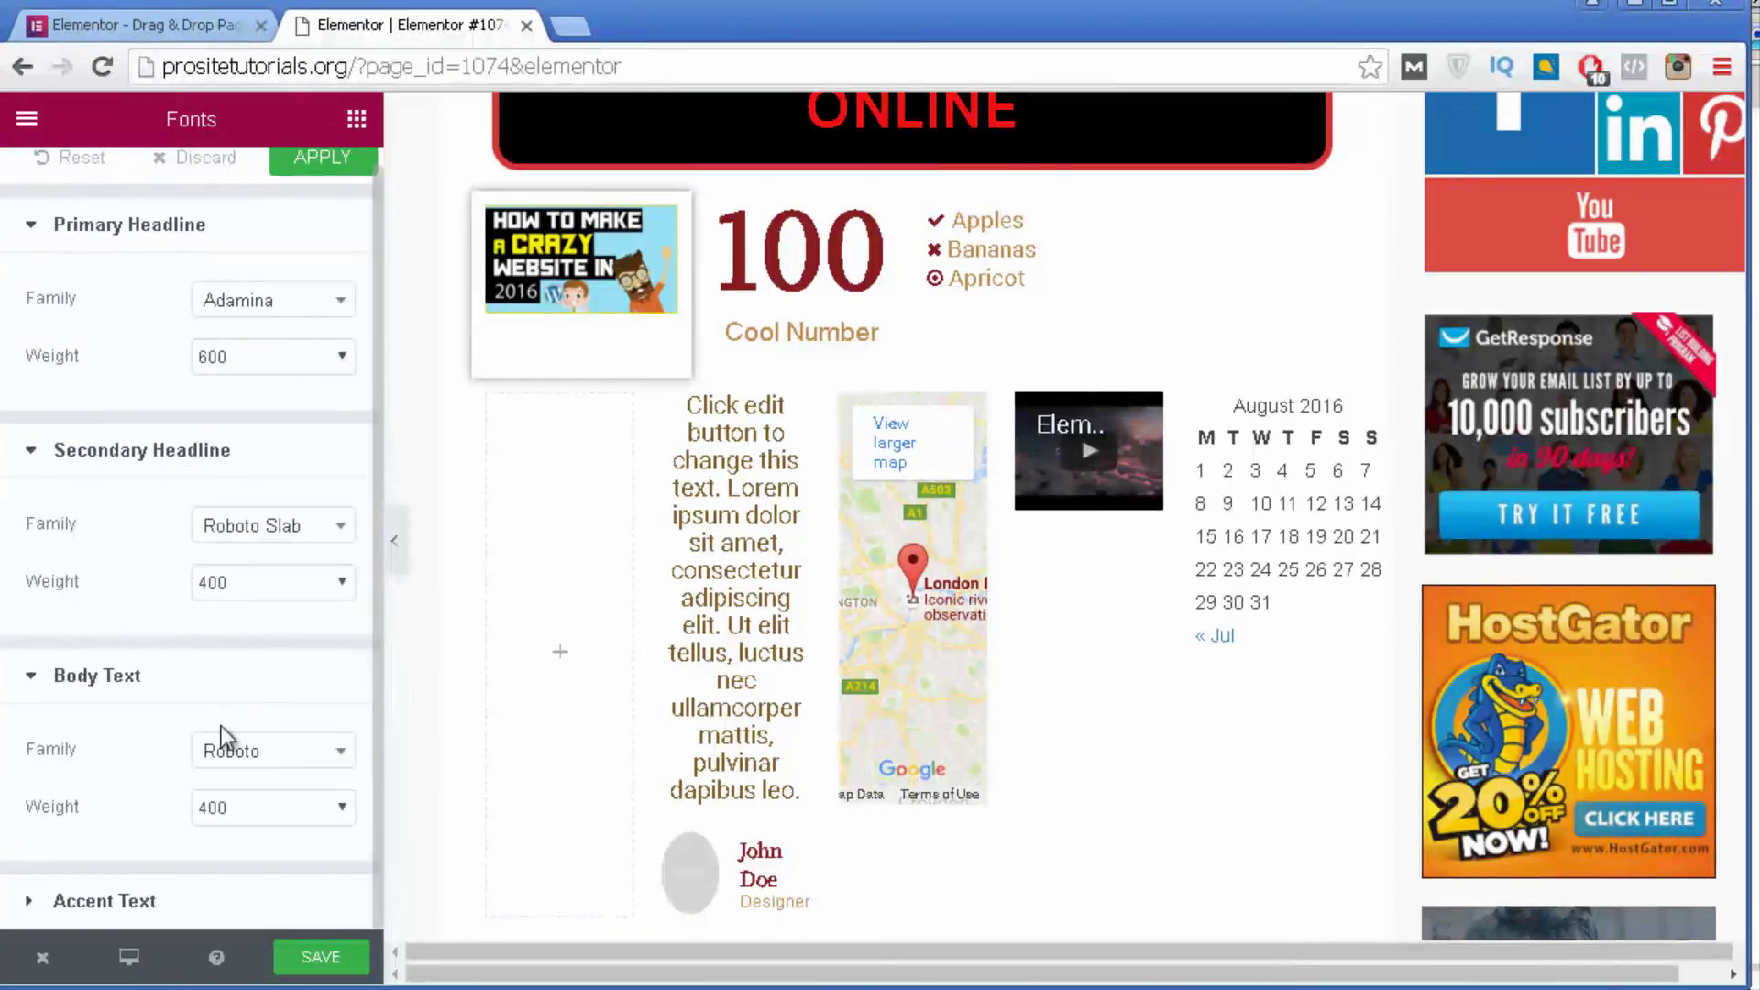
pyautogui.click(234, 750)
pyautogui.scroll(-10, 256, 596)
pyautogui.click(257, 592)
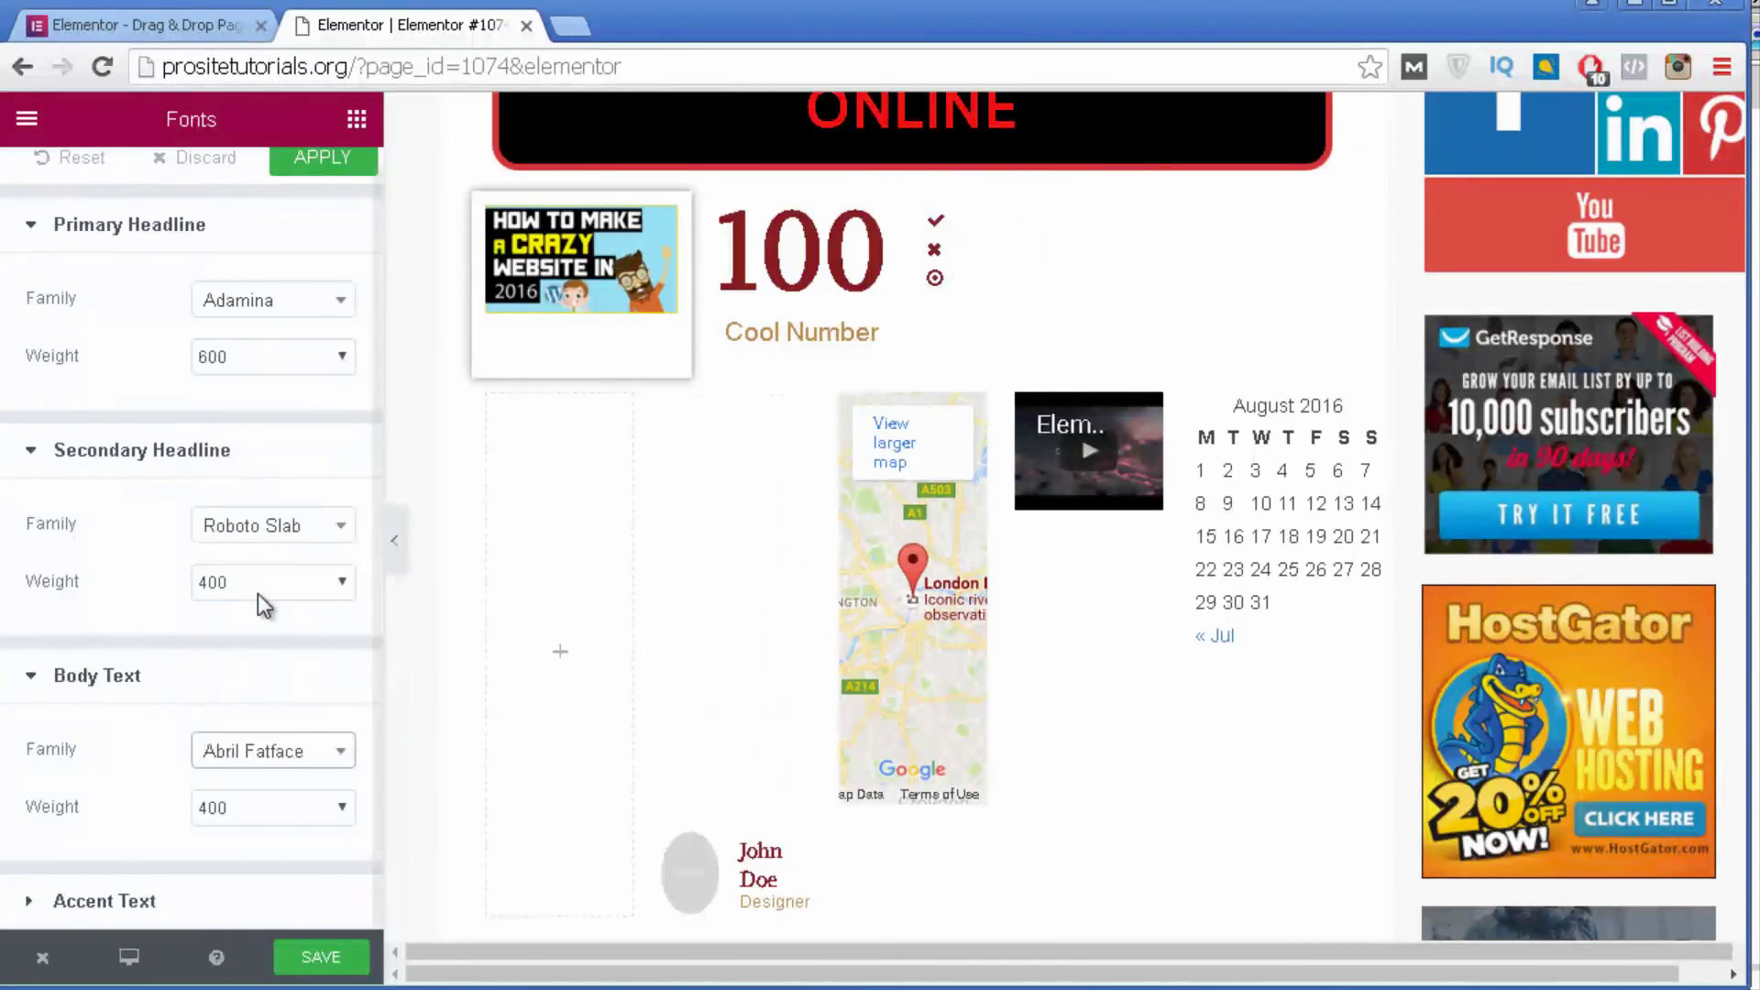
pyautogui.click(55, 447)
pyautogui.click(141, 750)
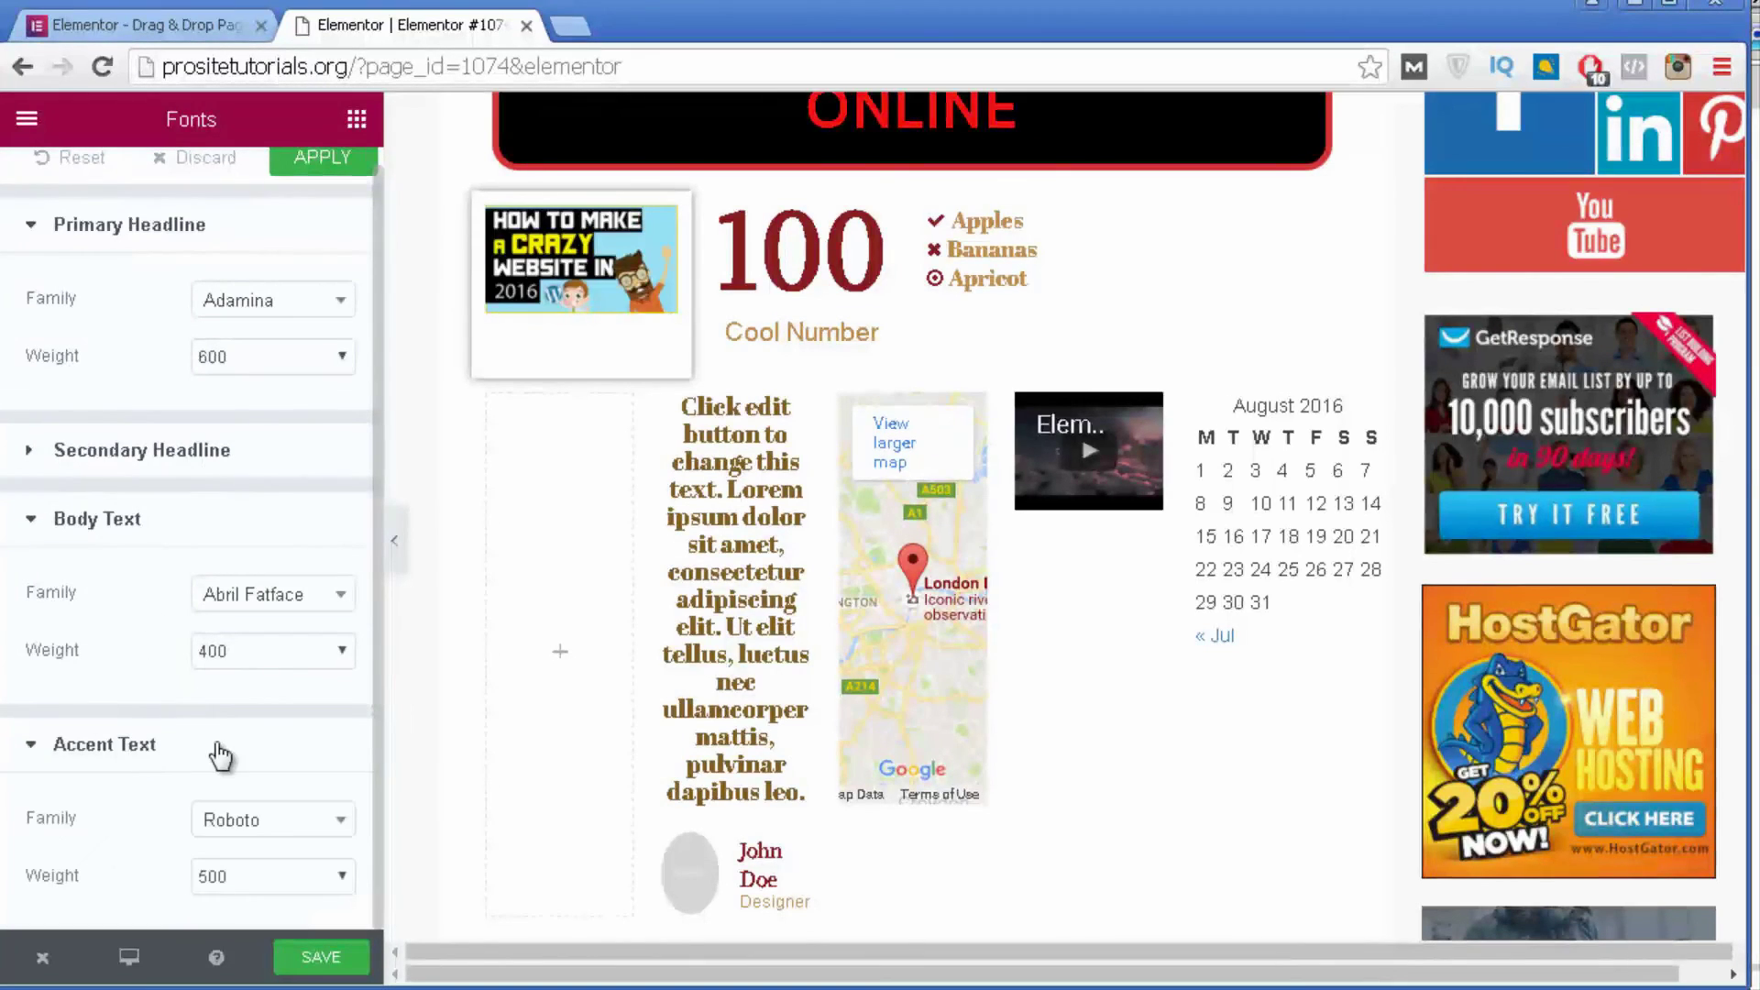
pyautogui.click(33, 225)
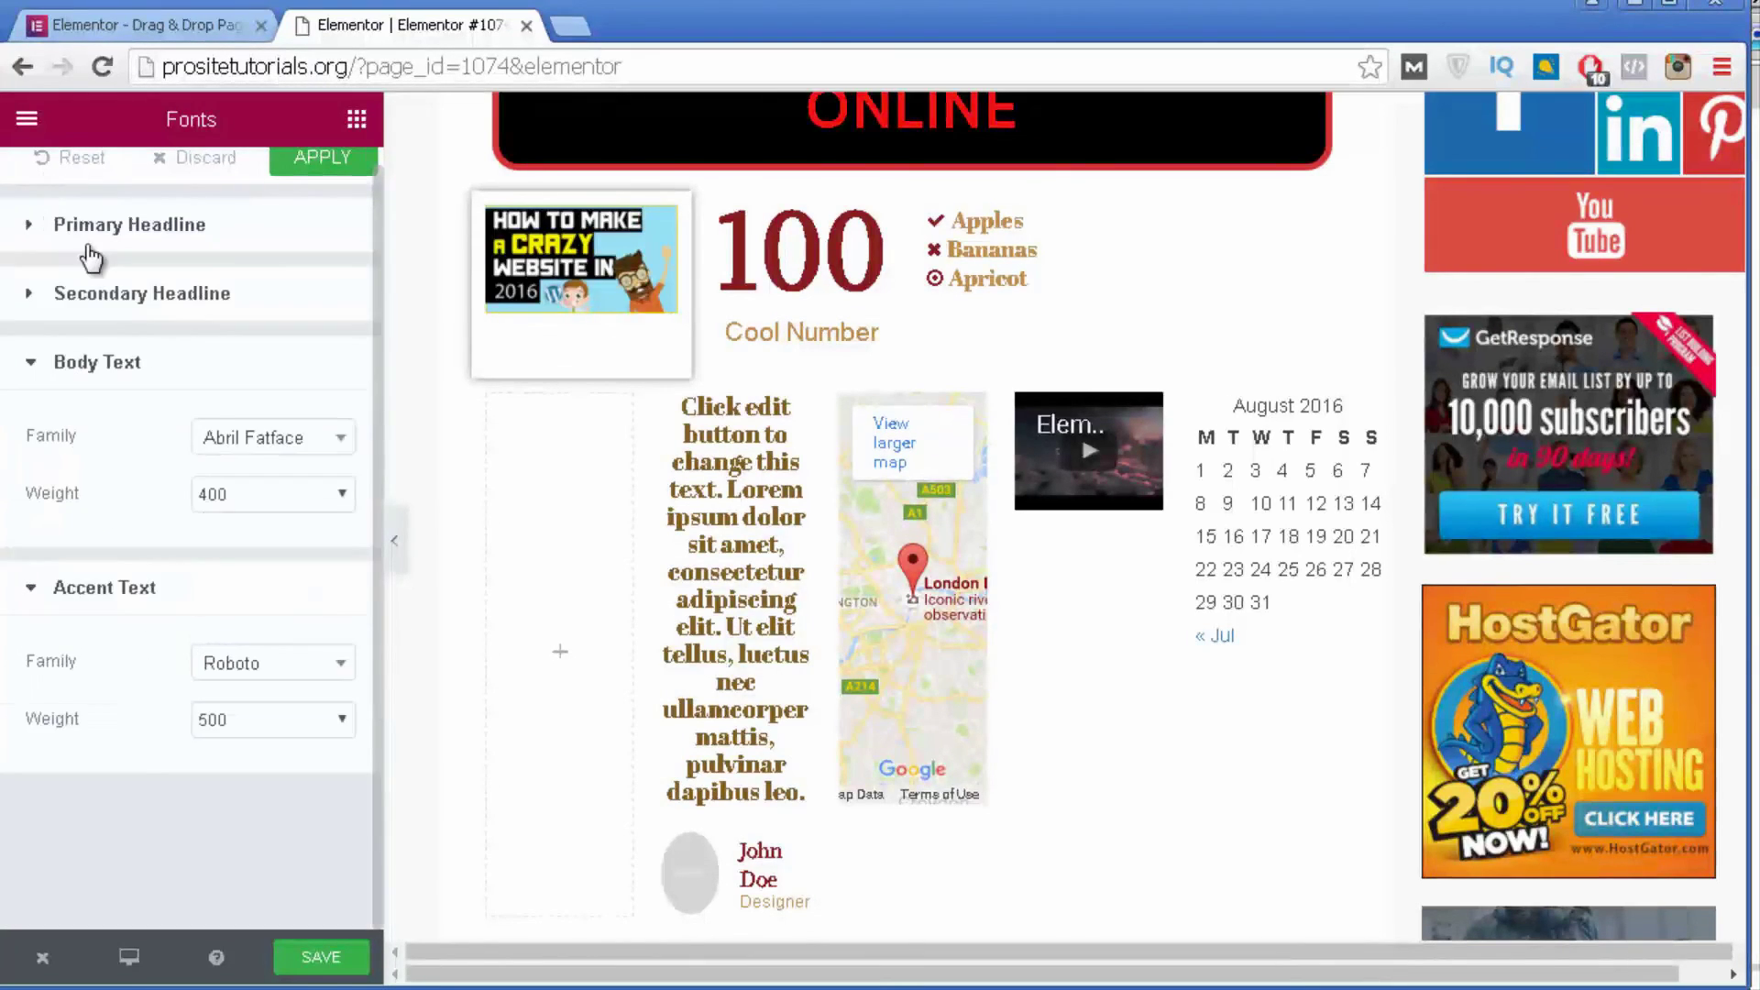
pyautogui.click(26, 120)
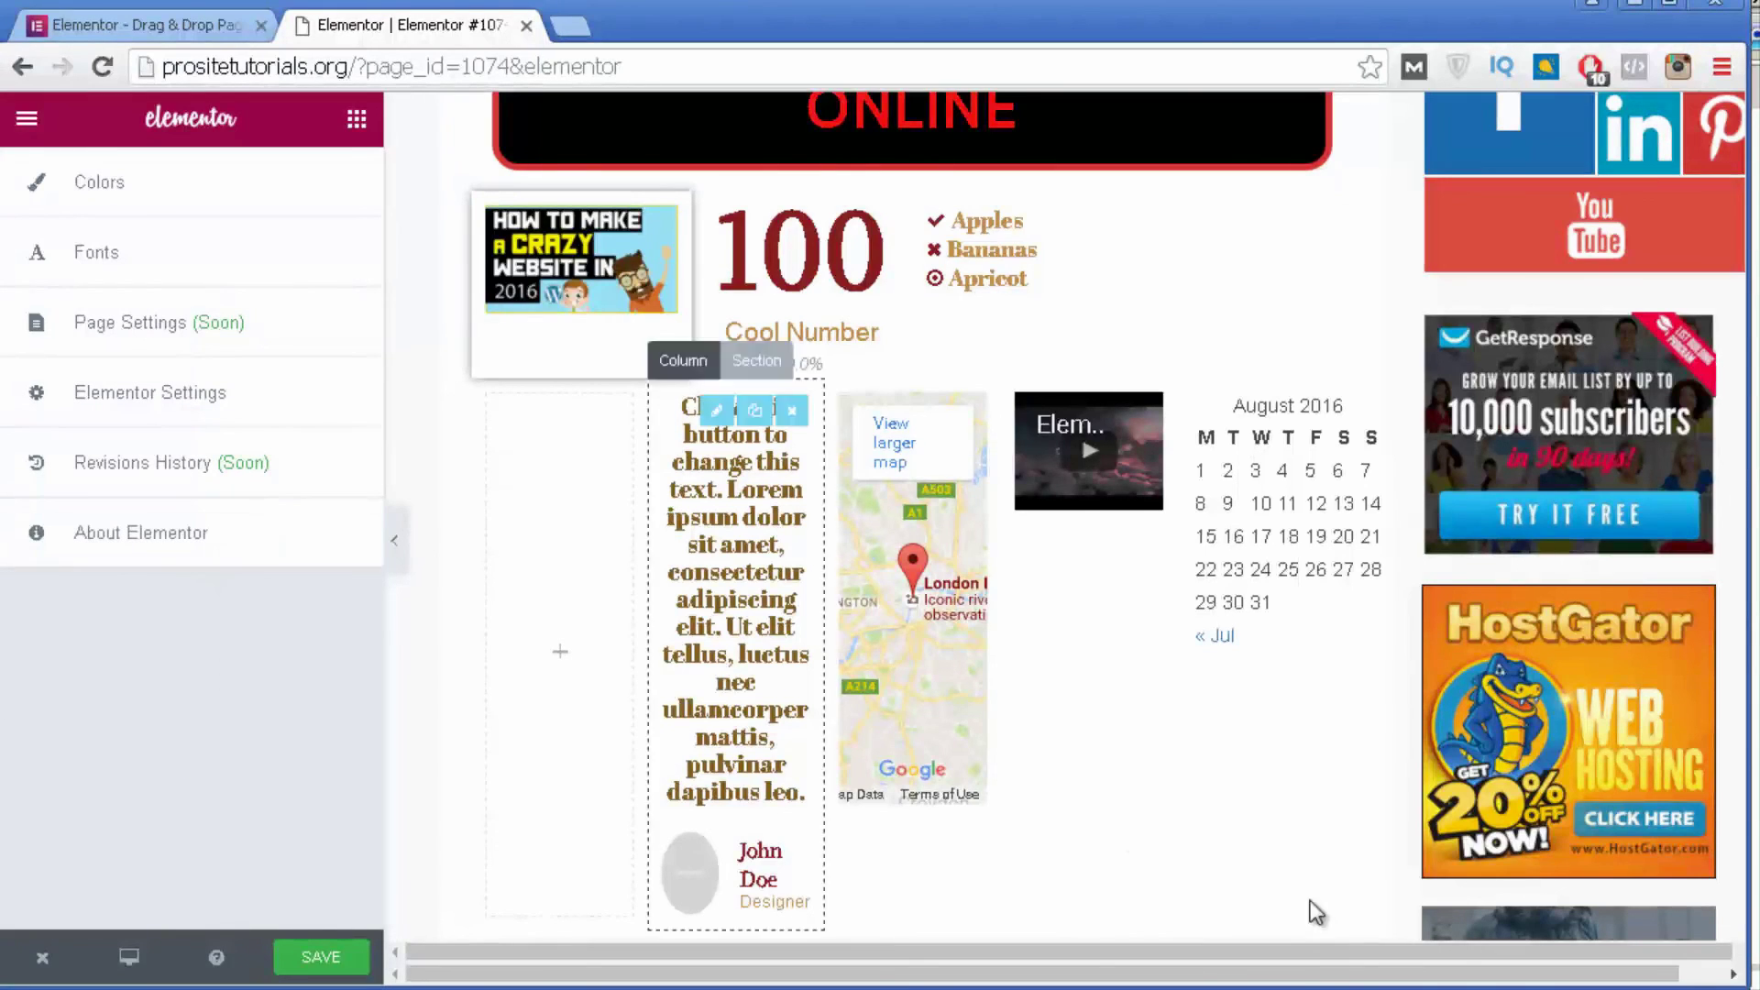
# Preview the page at laptop, tablet, mobile landscape and mobile portrait sizes.
pyautogui.click(143, 963)
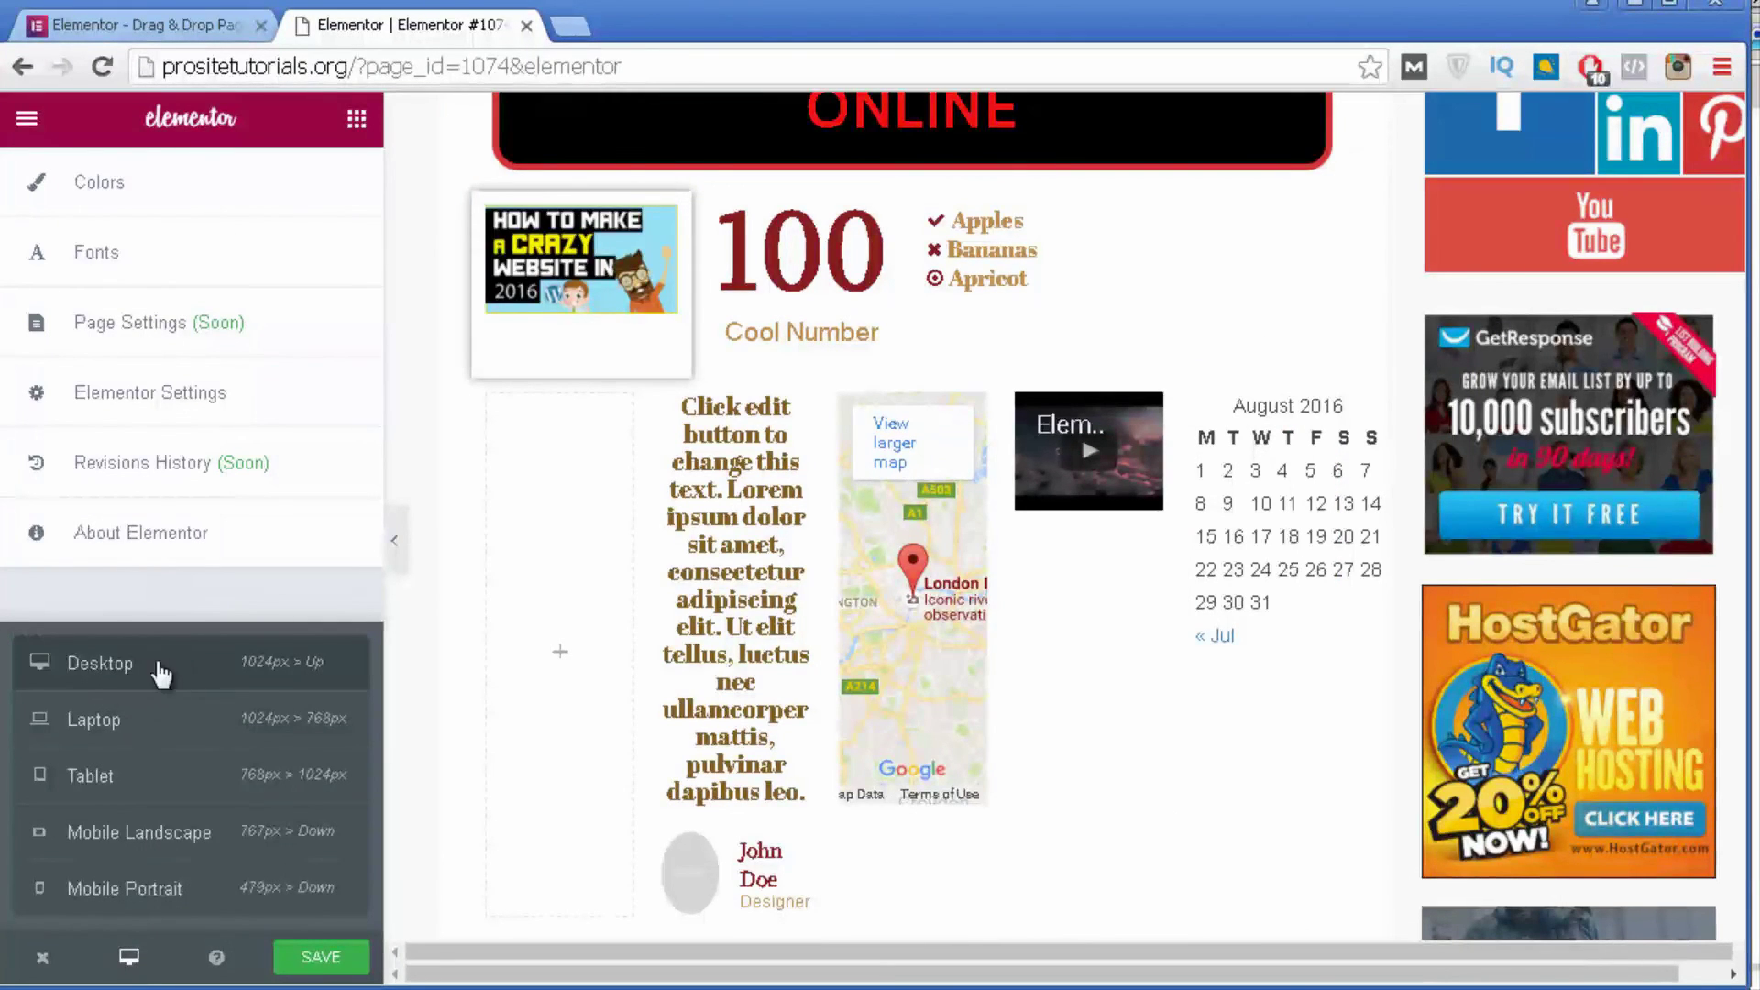
pyautogui.click(162, 724)
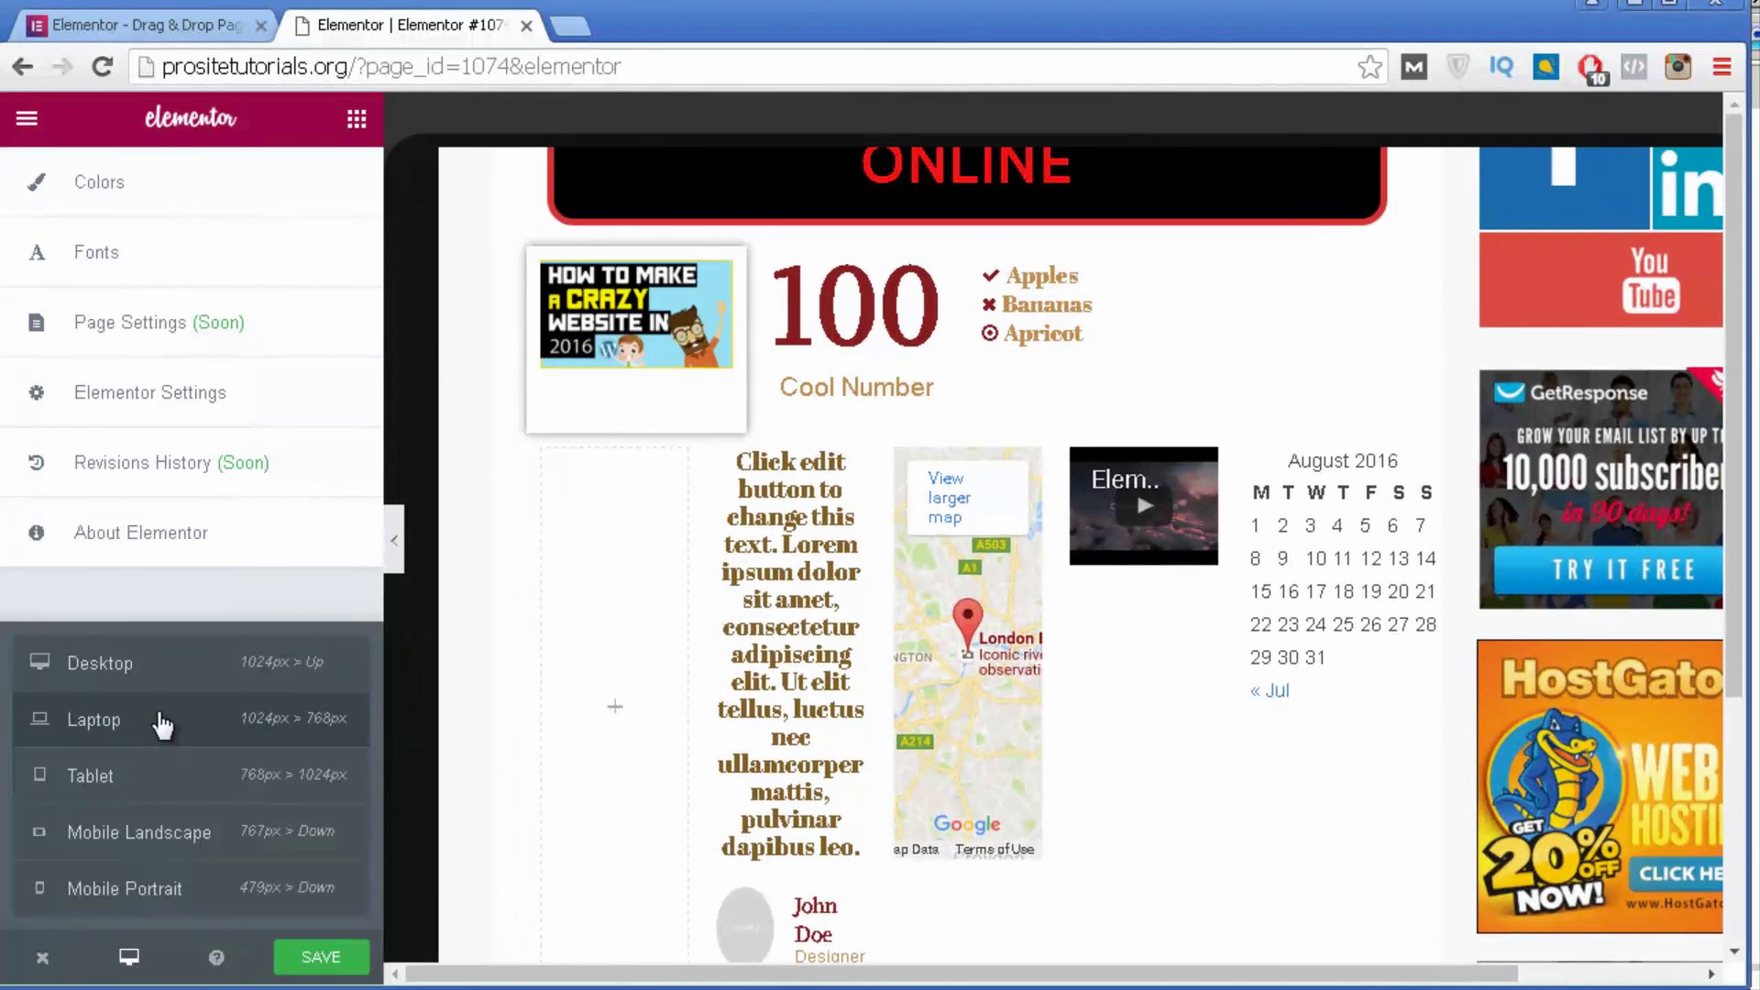
pyautogui.click(161, 779)
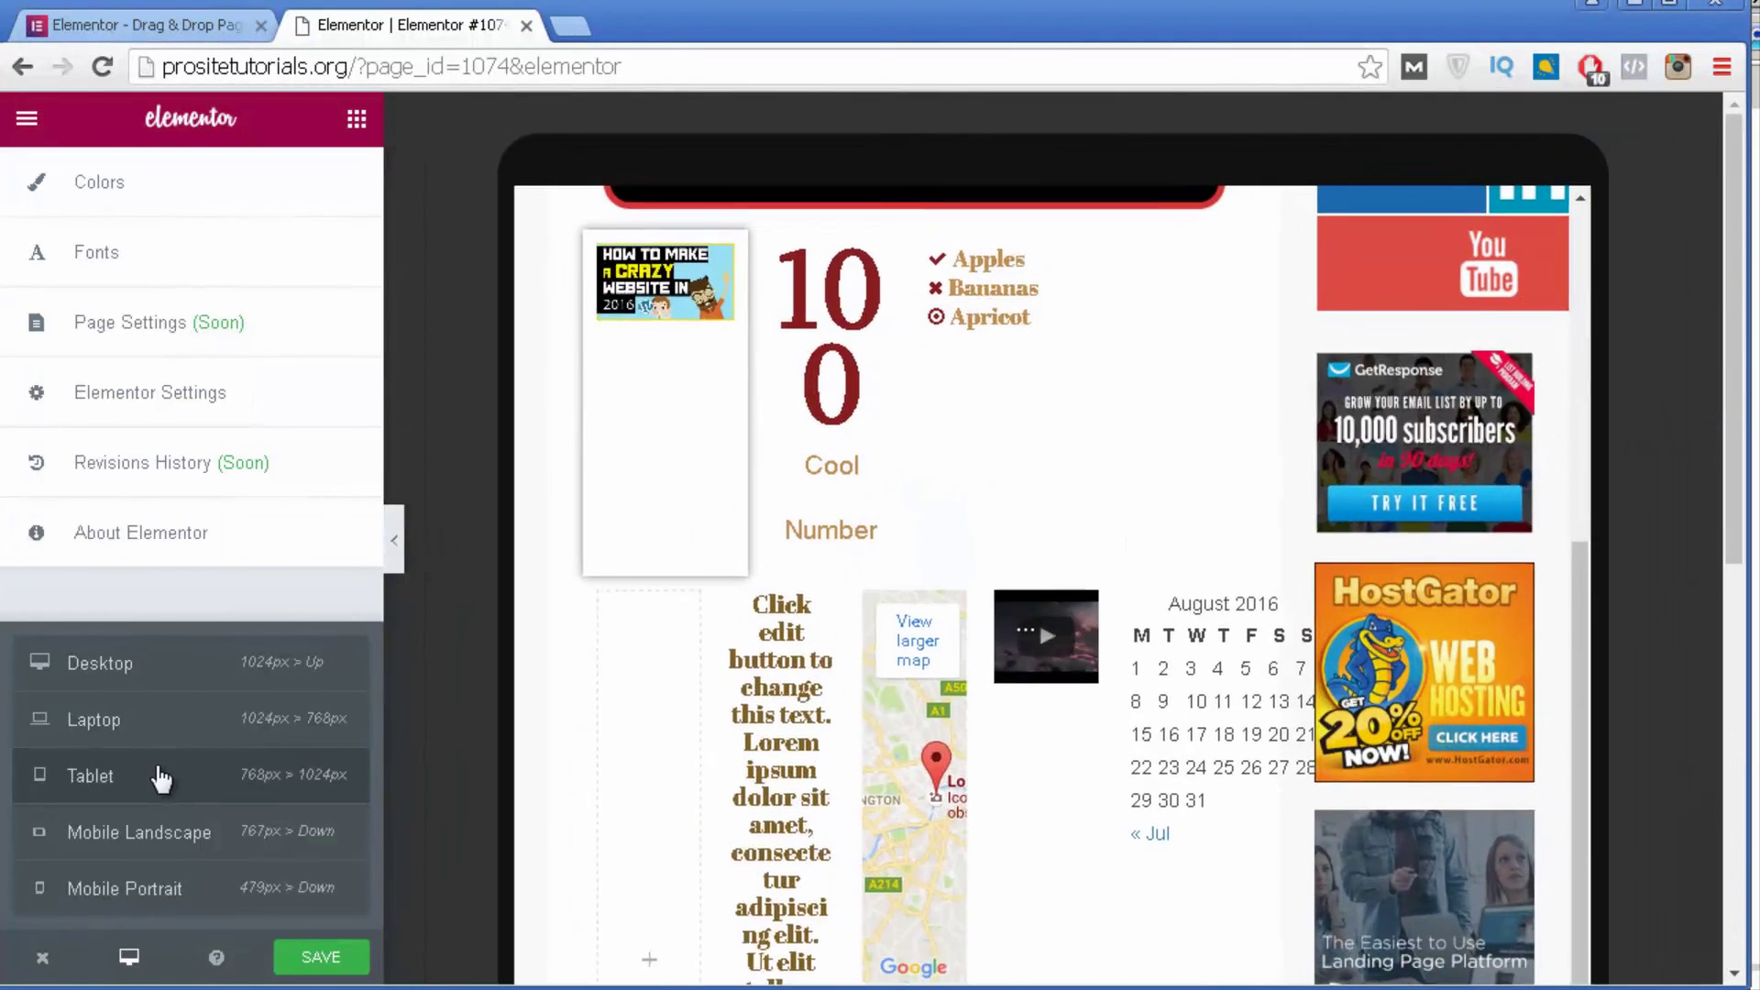
pyautogui.click(174, 841)
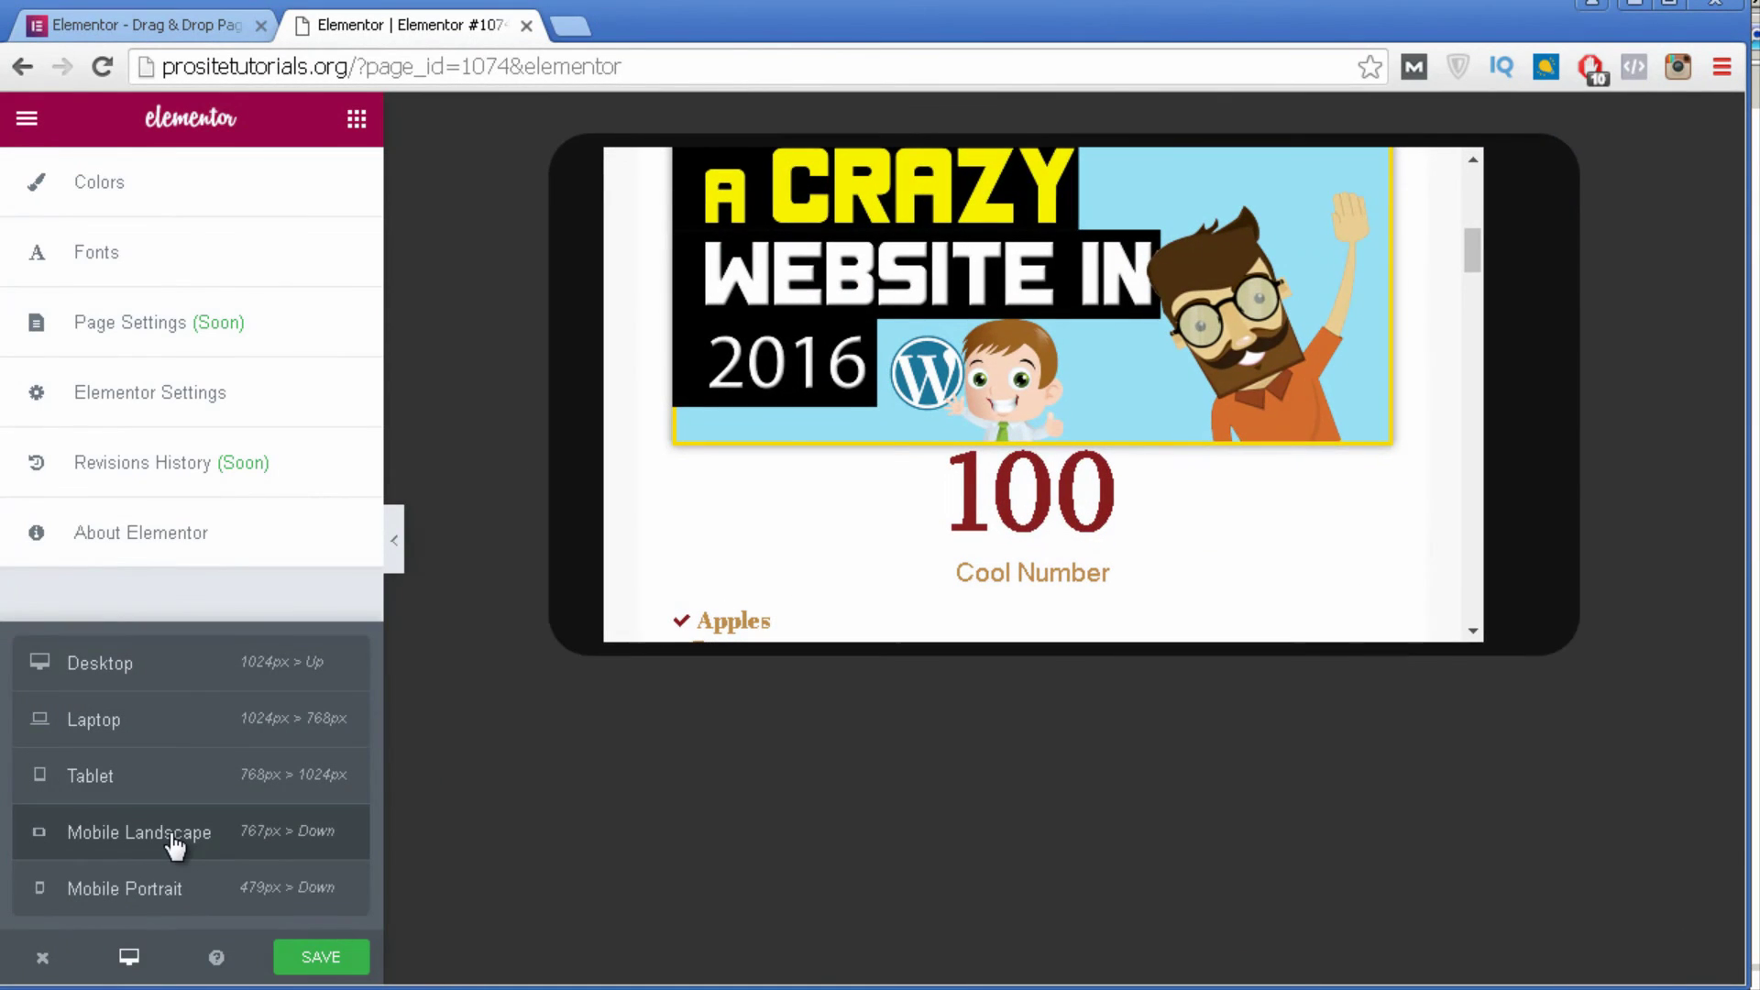
pyautogui.click(174, 889)
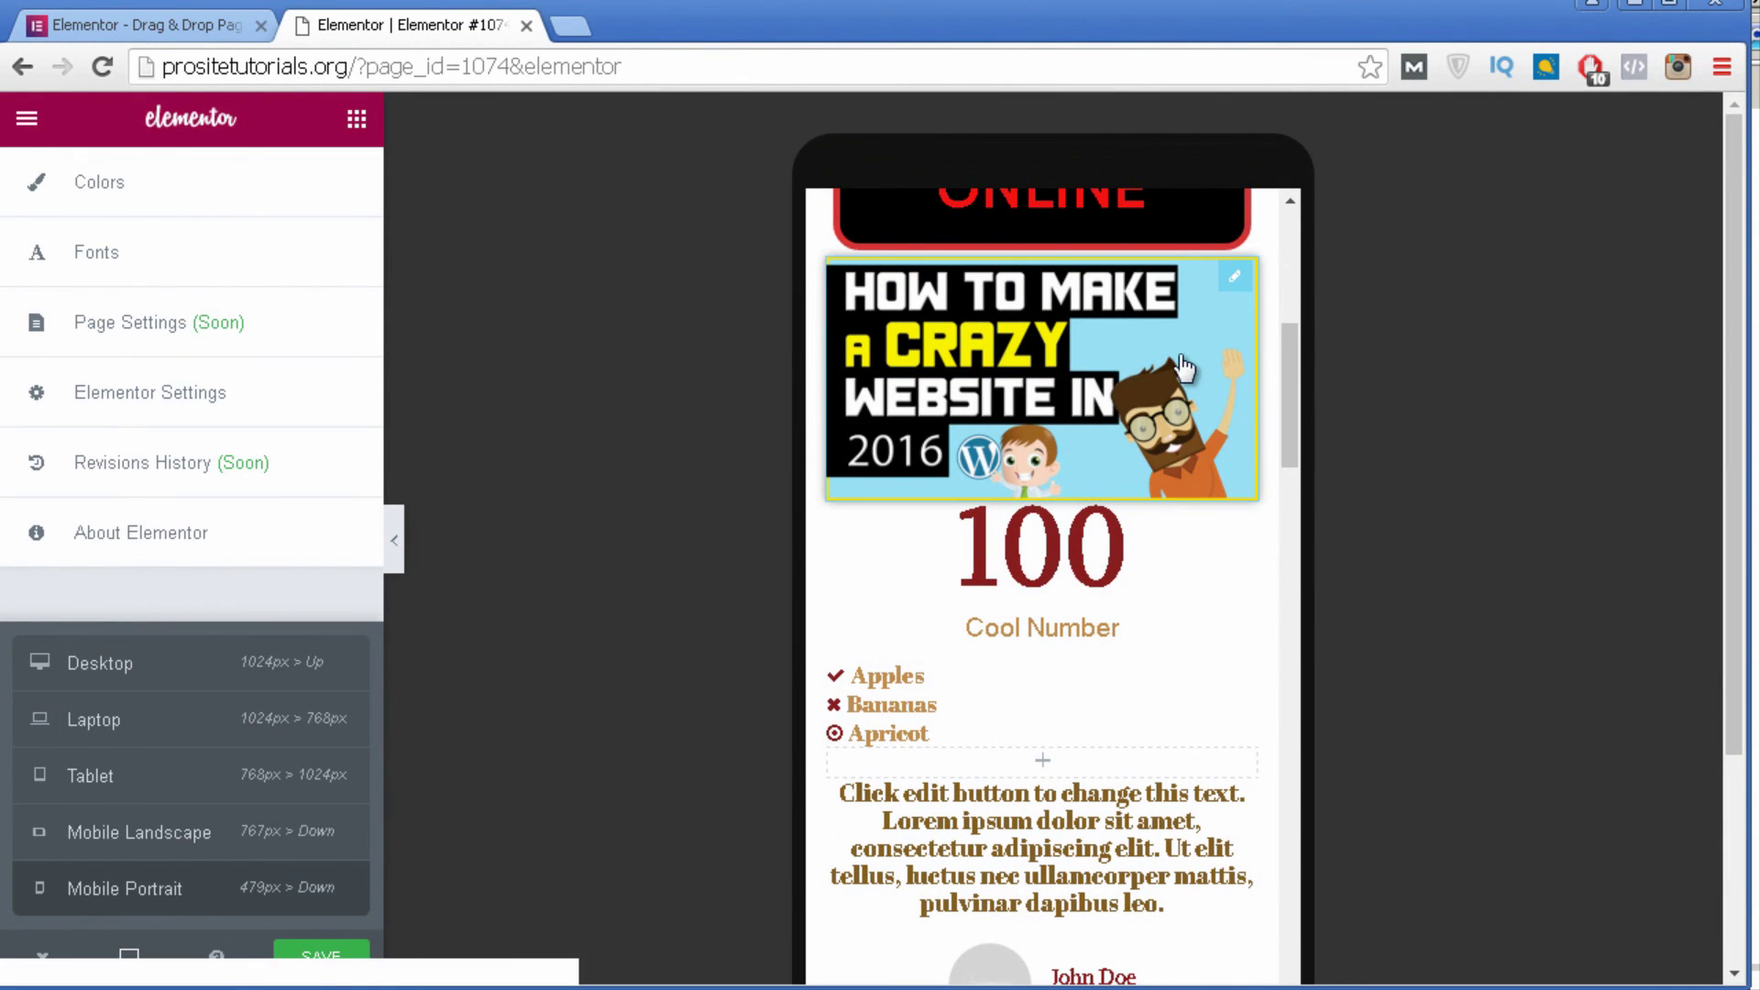
pyautogui.scroll(-2, 1219, 412)
pyautogui.scroll(2, 1234, 436)
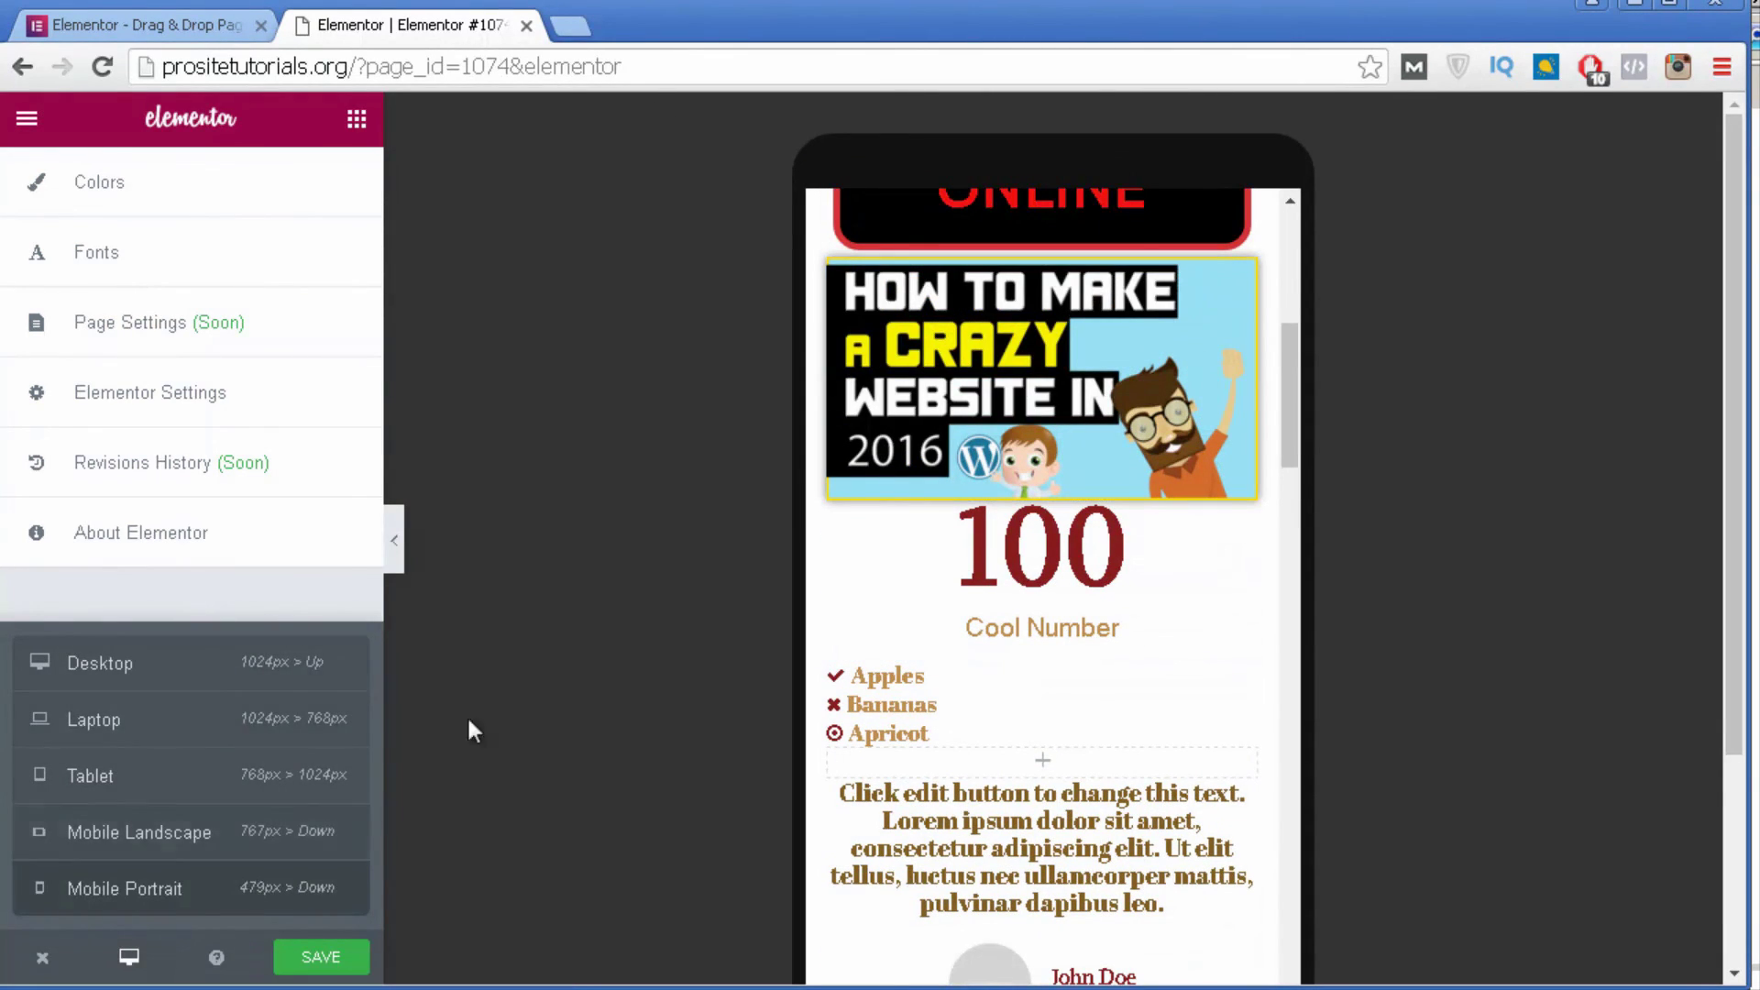
# Save the page changes.
pyautogui.click(27, 118)
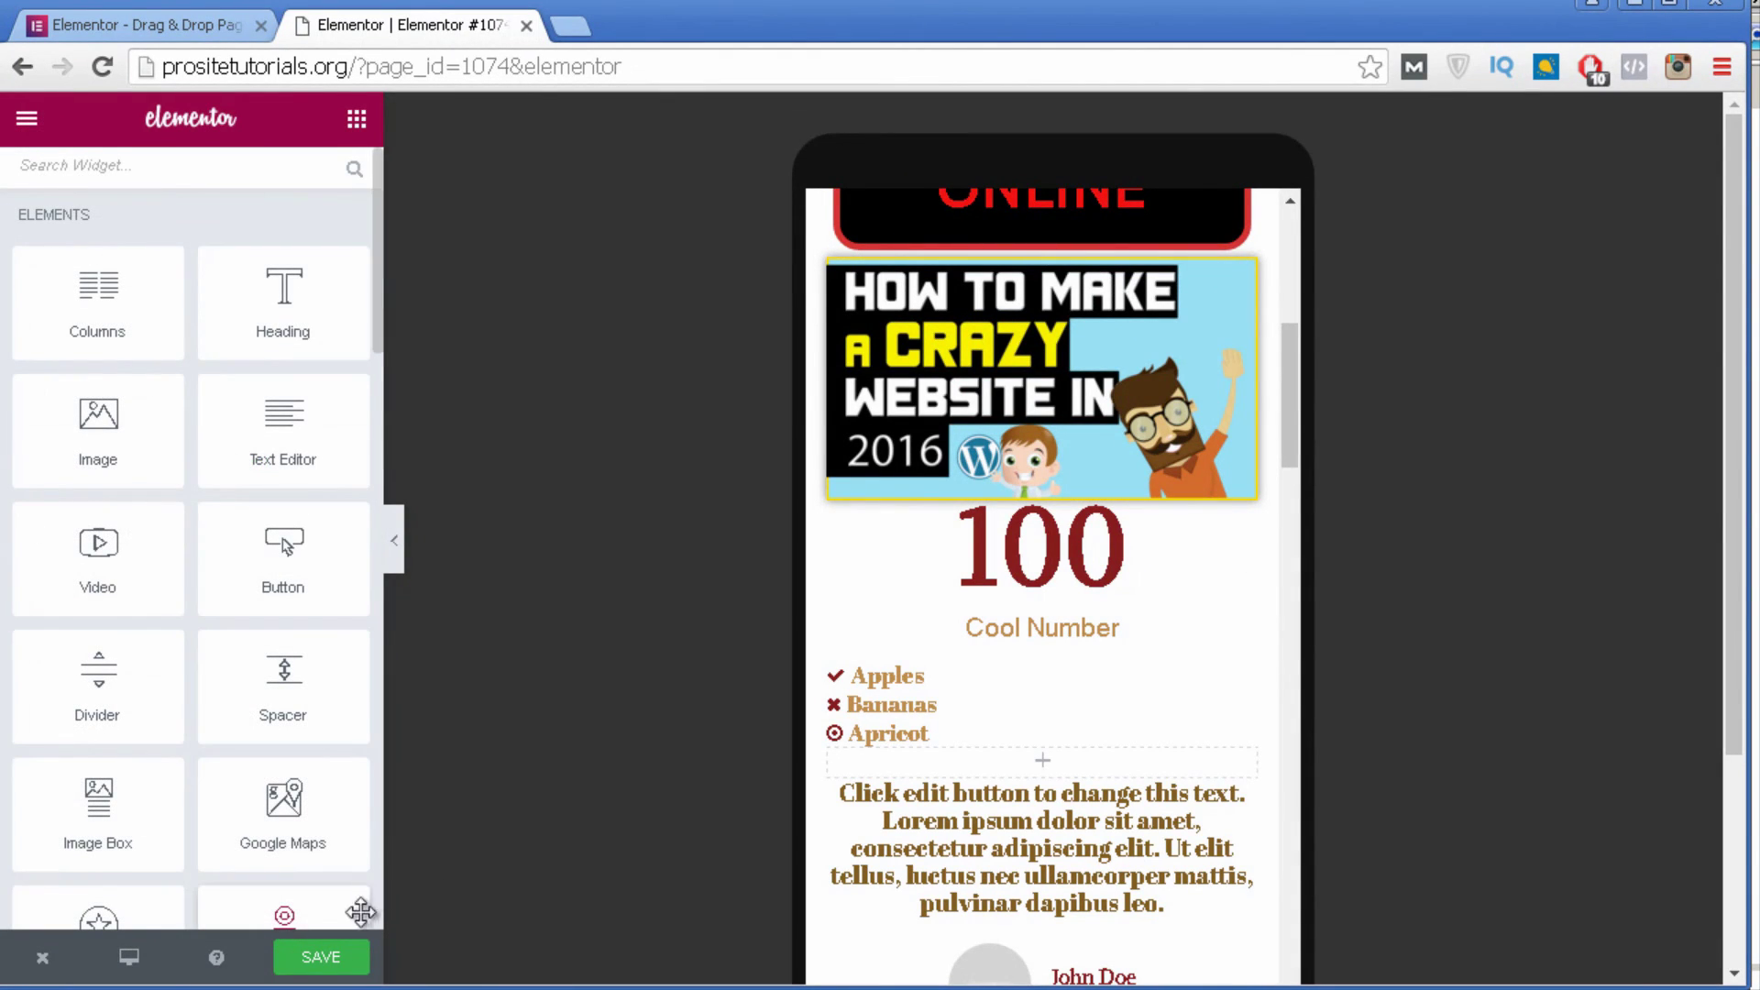
pyautogui.click(328, 962)
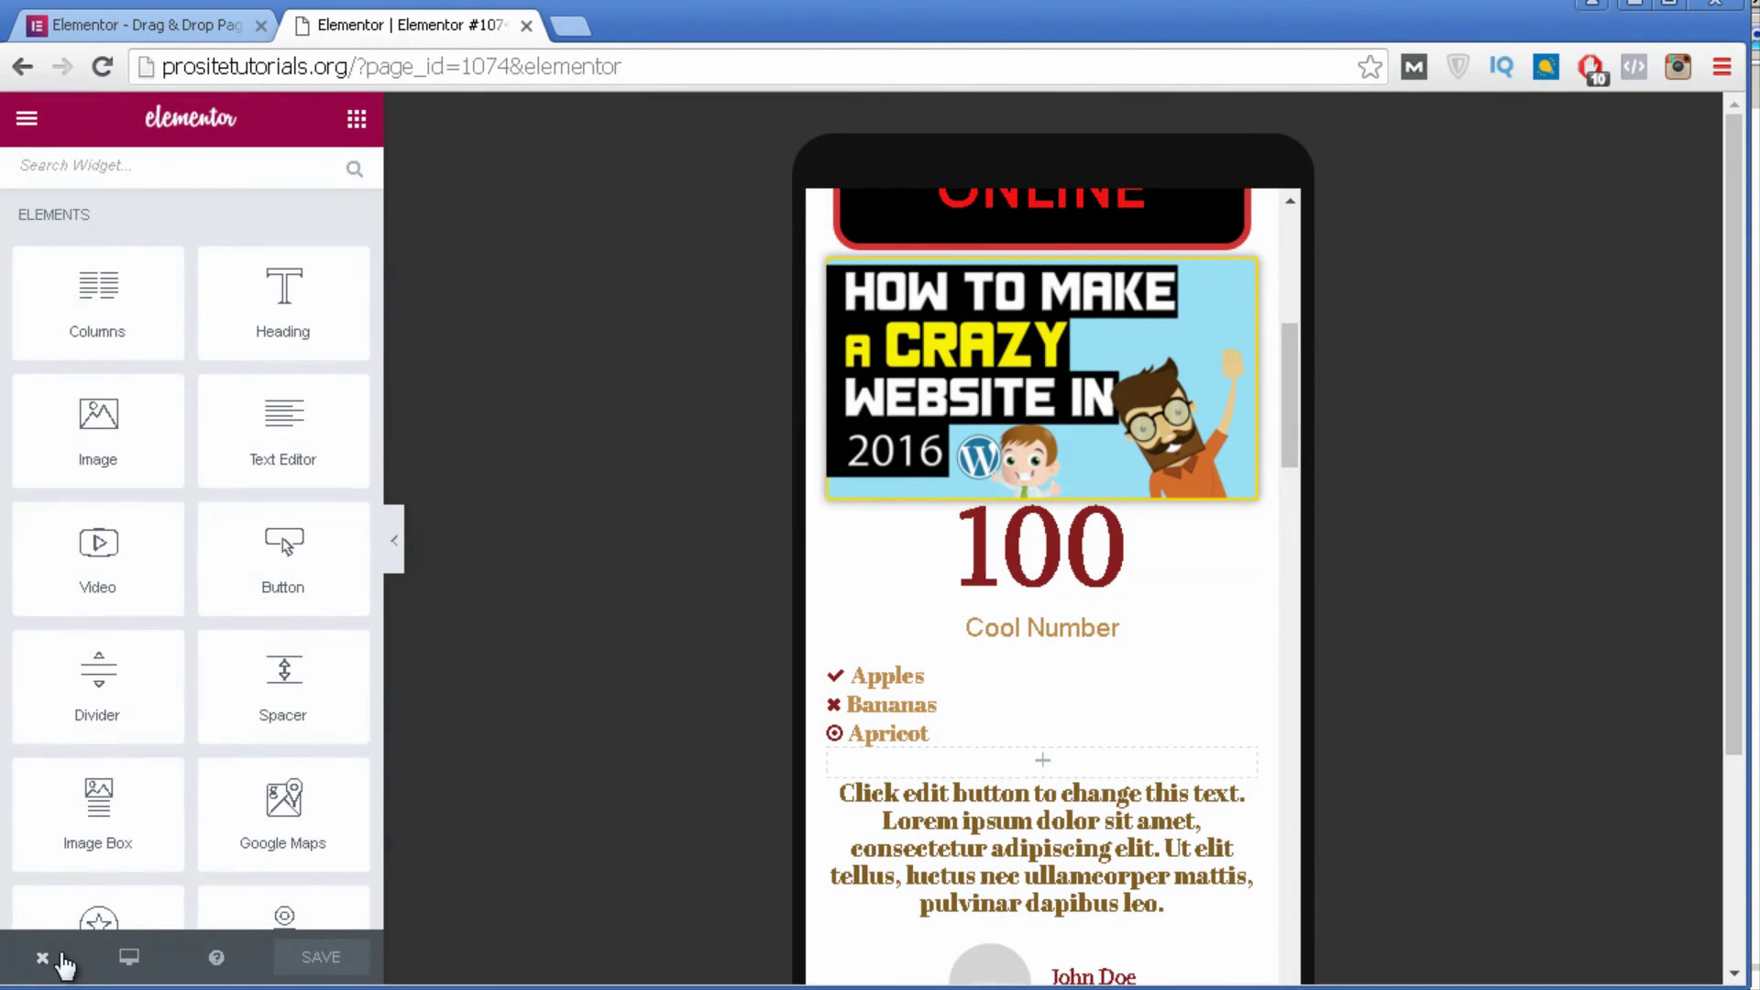
pyautogui.click(44, 959)
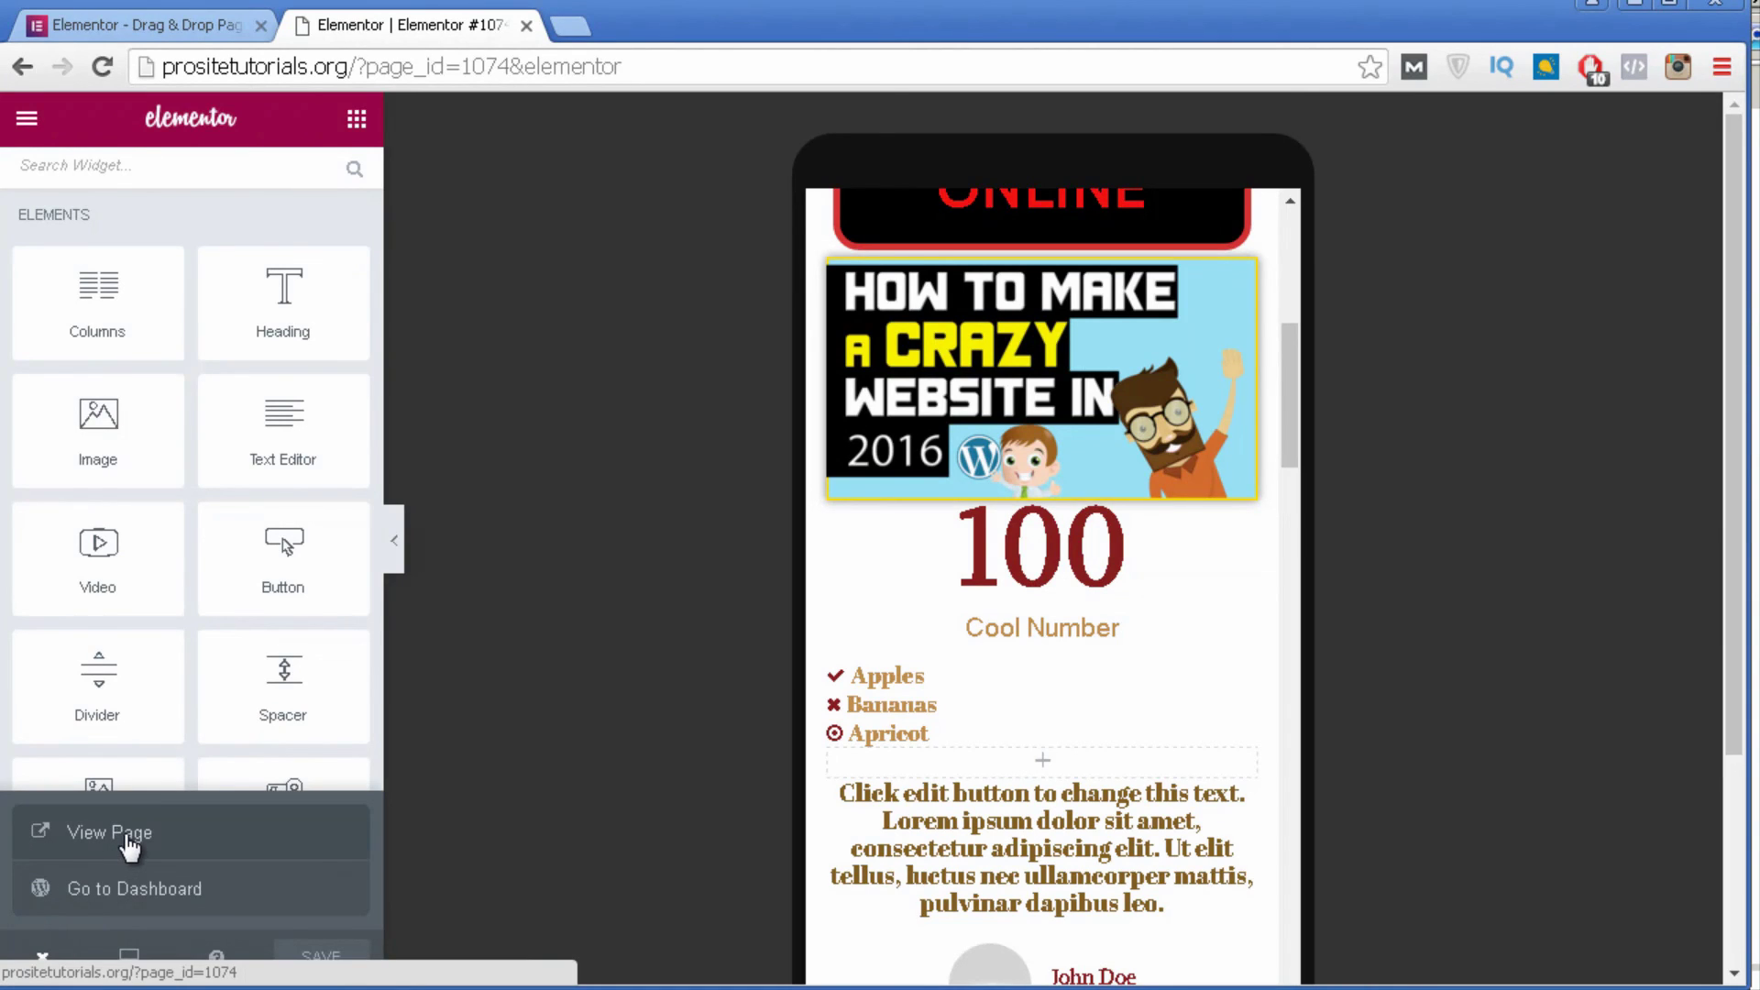
# View Elementor #1074 live in a new tab, scrolling past its heading, image, counter, map and calendar.
pyautogui.click(130, 836)
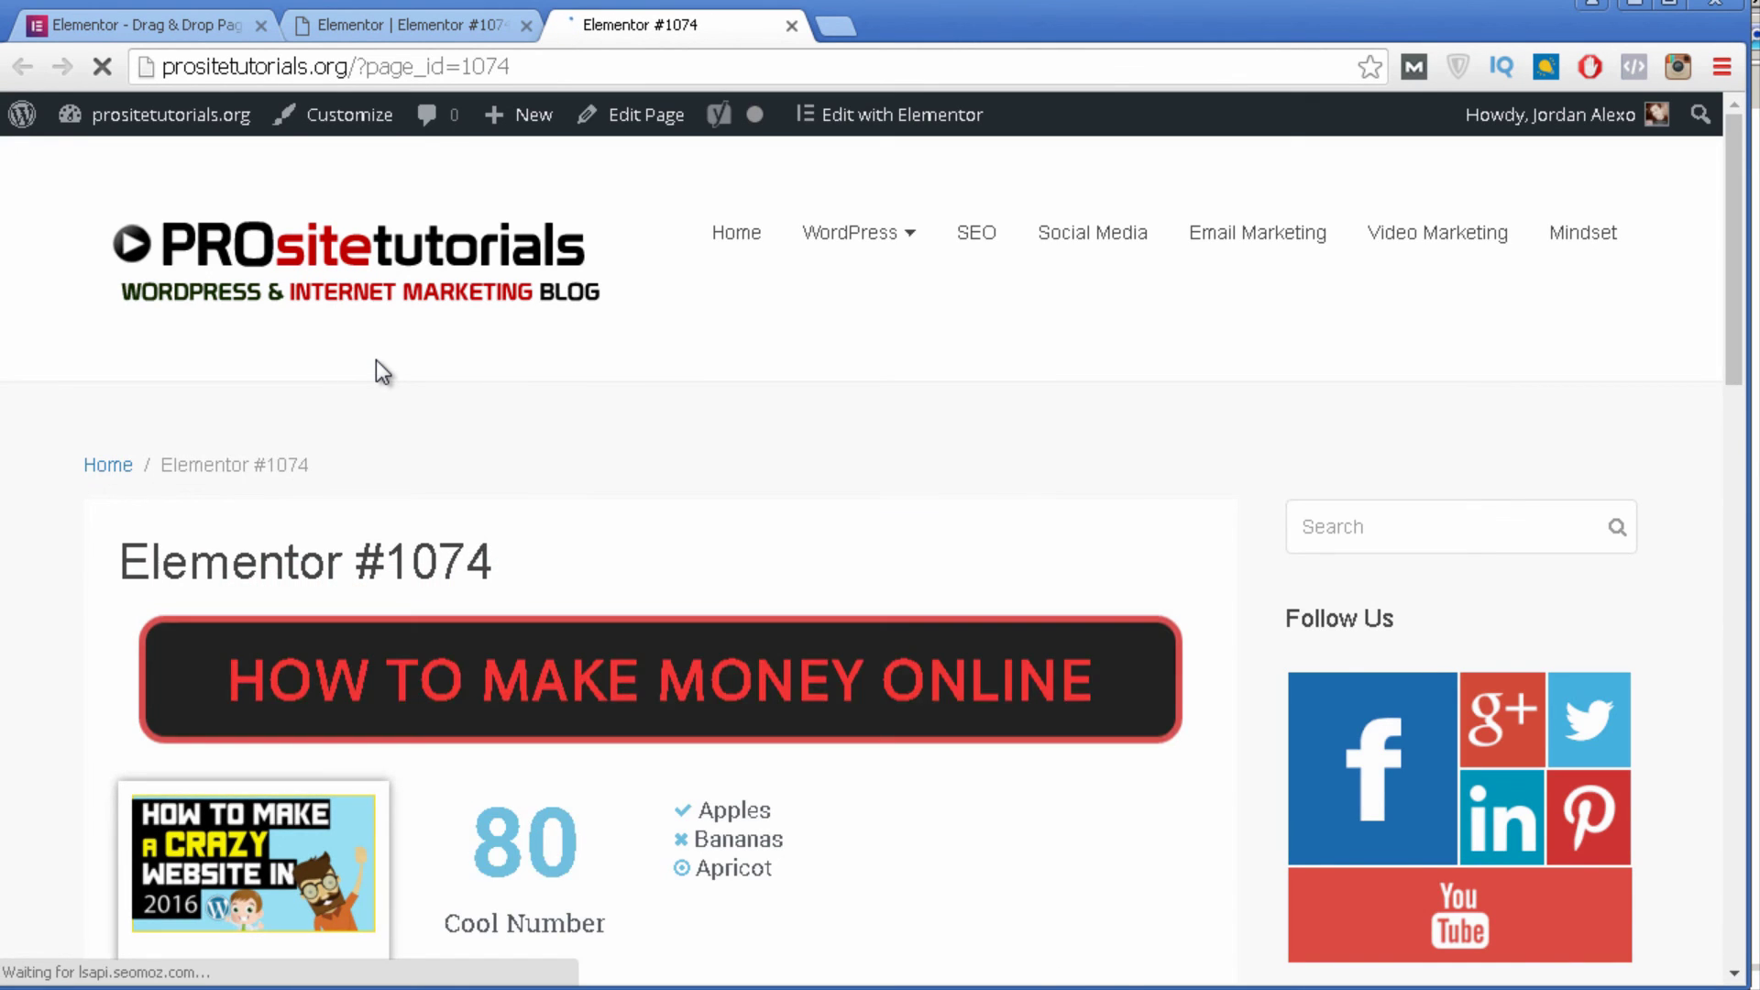
pyautogui.scroll(-5, 746, 145)
pyautogui.scroll(-5, 256, 581)
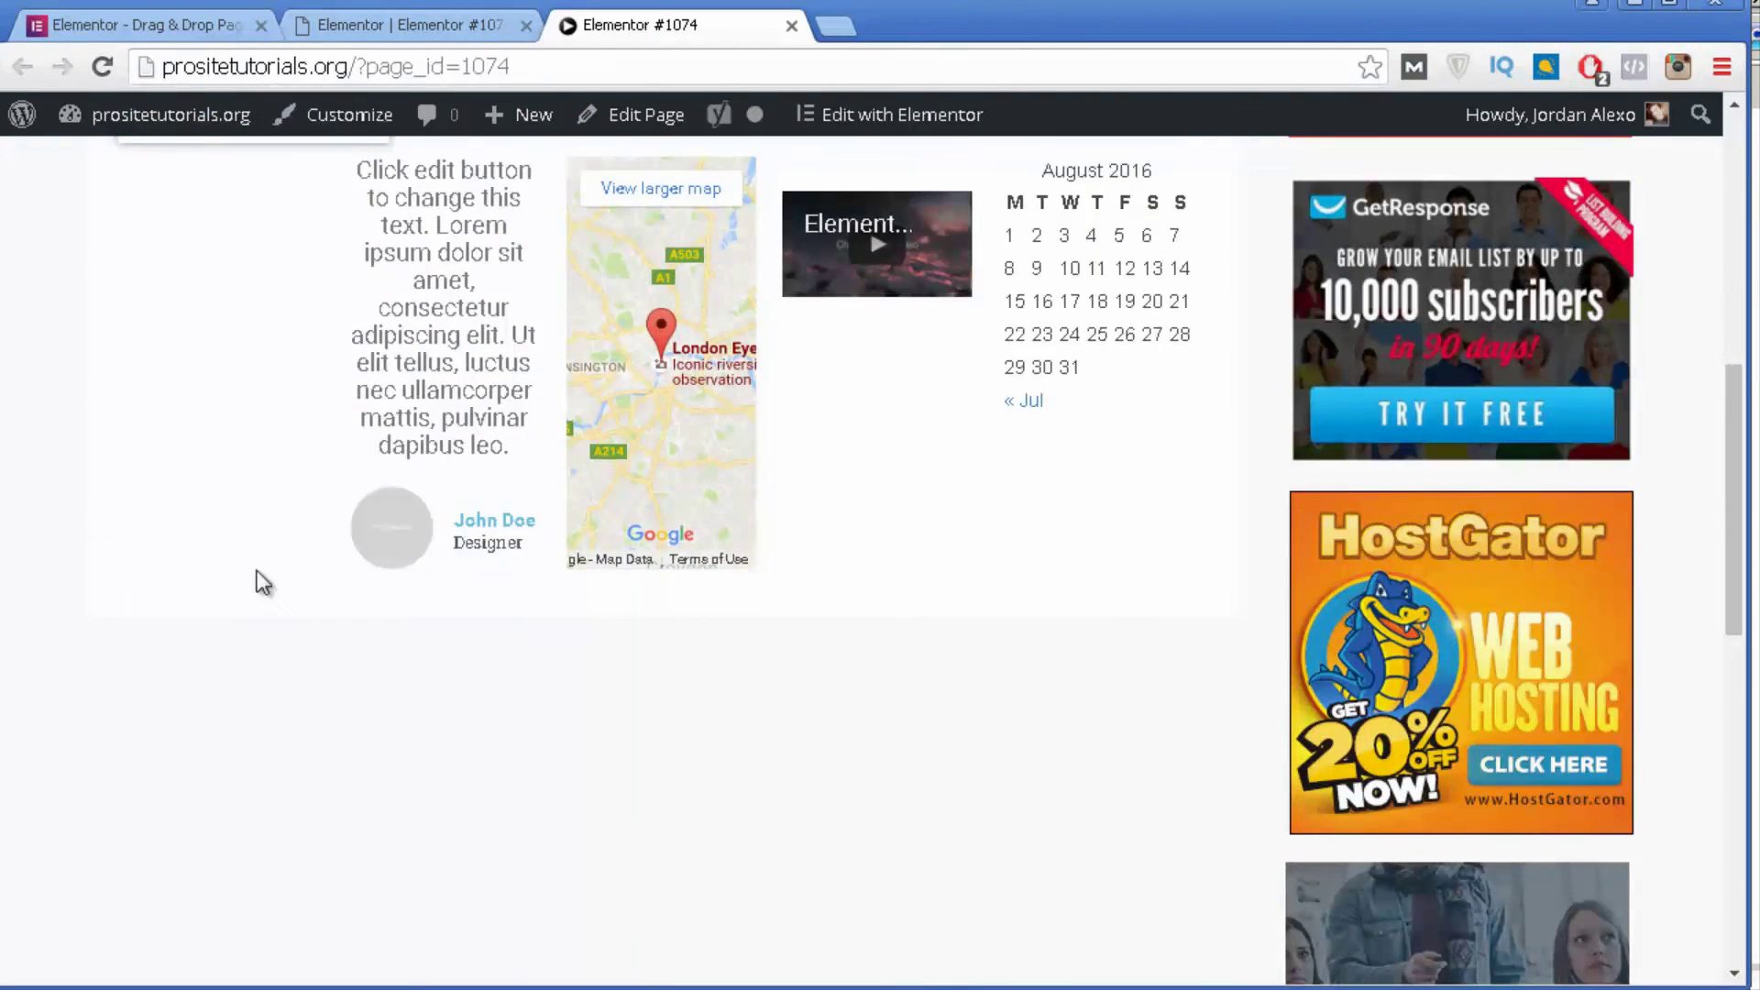
pyautogui.scroll(3, 256, 582)
pyautogui.scroll(3, 515, 260)
pyautogui.scroll(3, 204, 259)
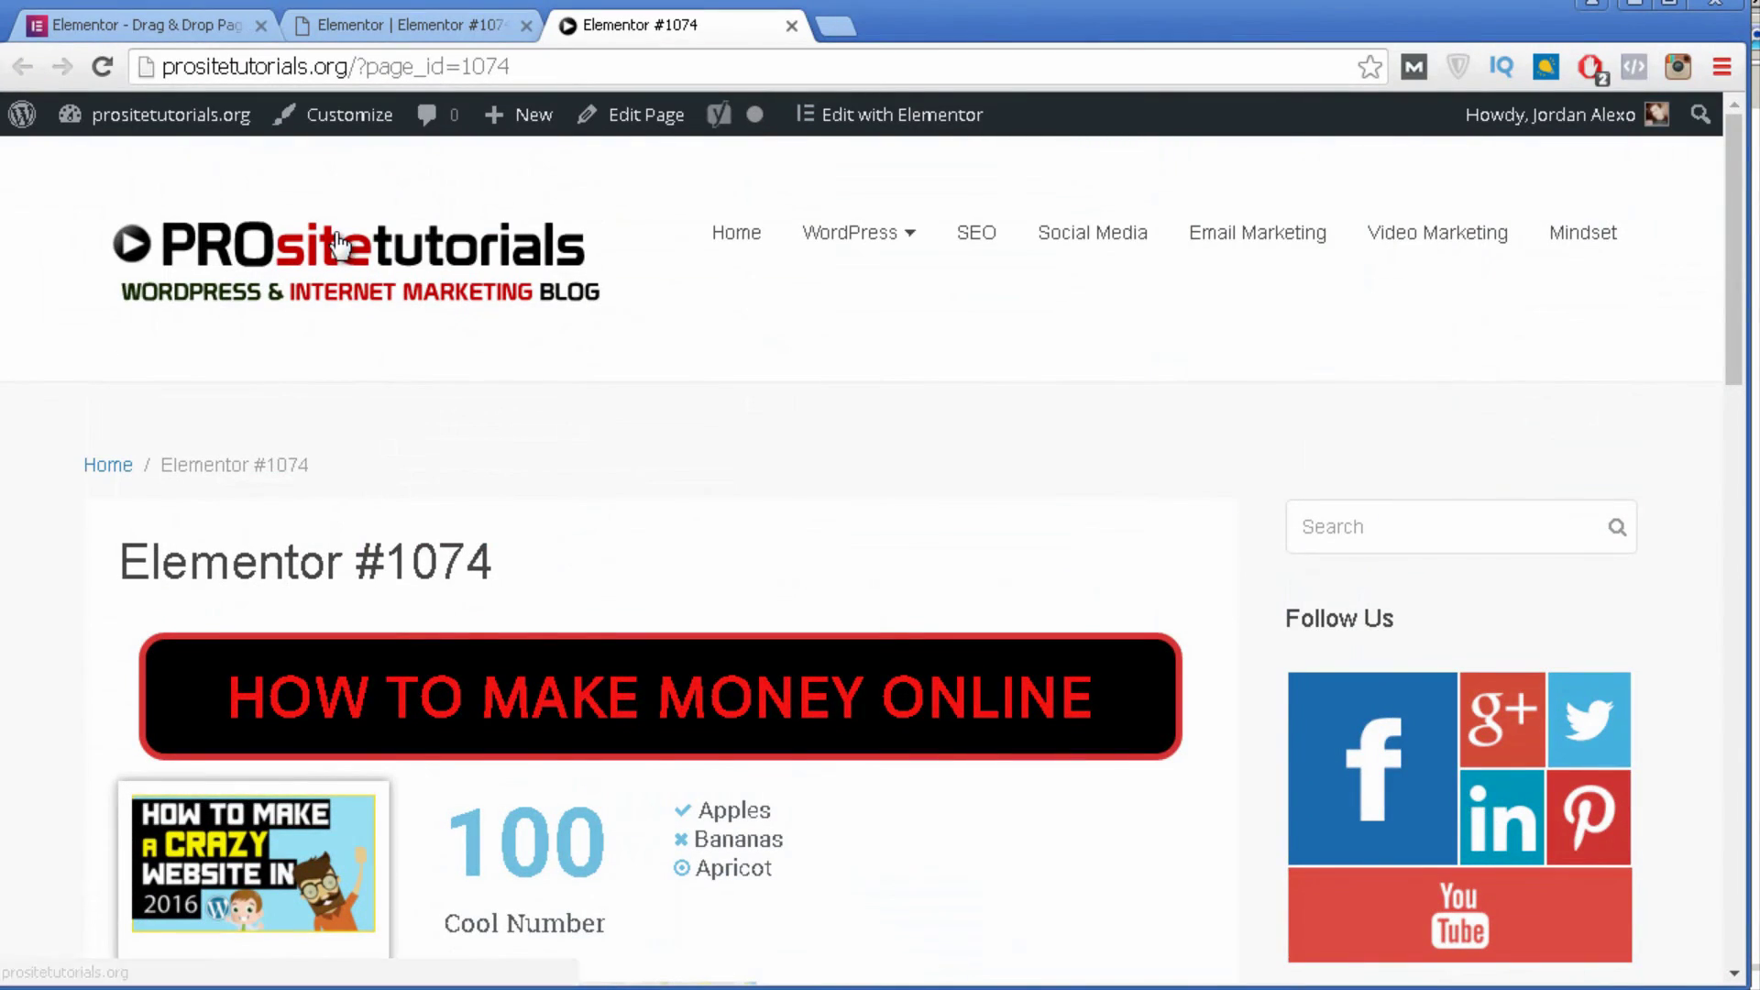
pyautogui.scroll(-2, 470, 427)
pyautogui.scroll(-3, 469, 493)
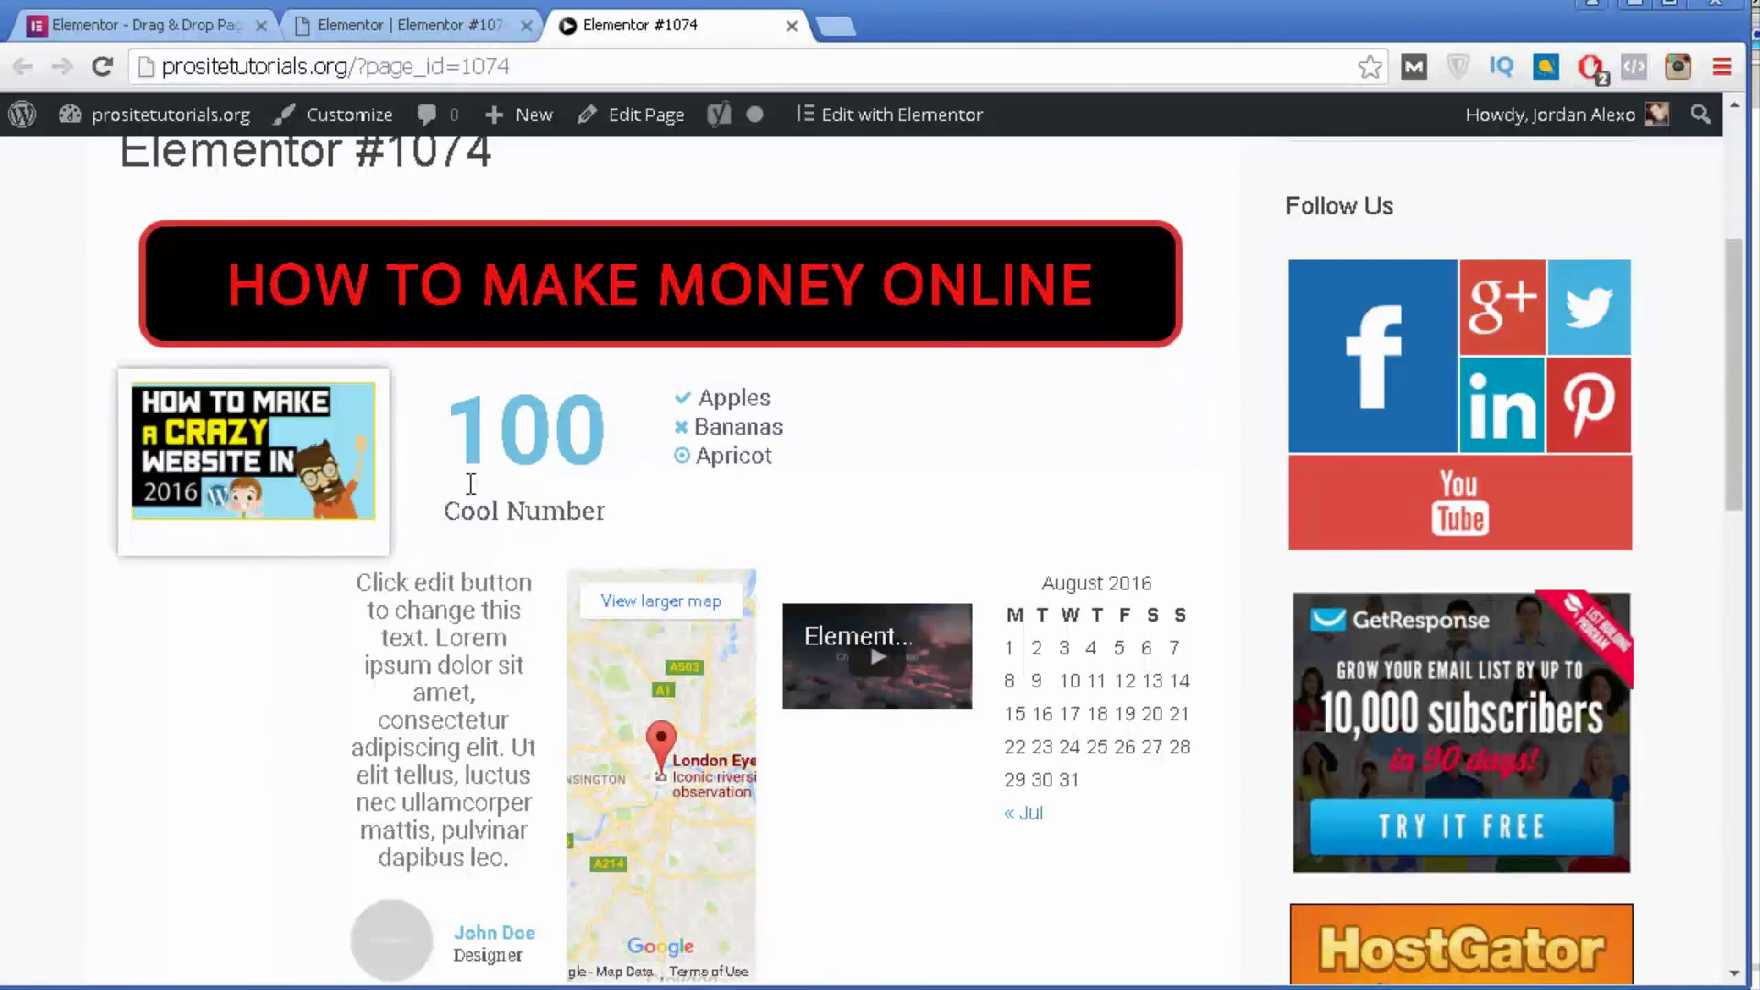
# Switch back to the Elementor editor tab and leave it through Go to Dashboard.
pyautogui.click(449, 13)
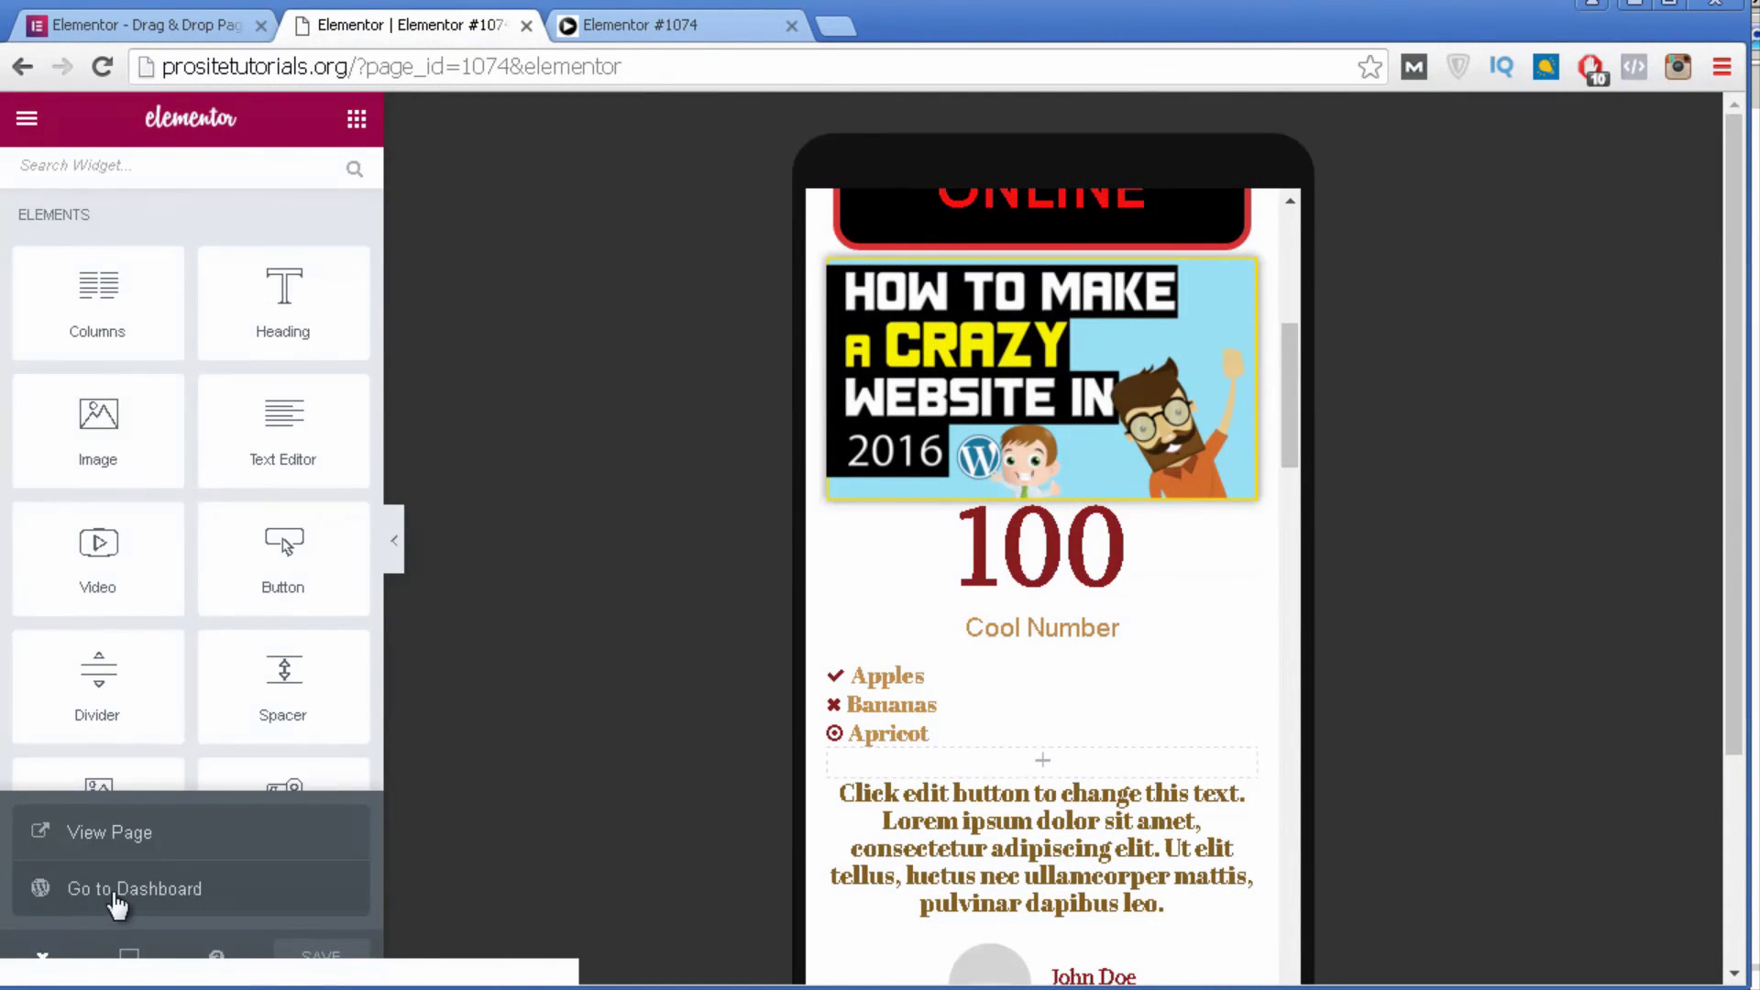
pyautogui.click(194, 886)
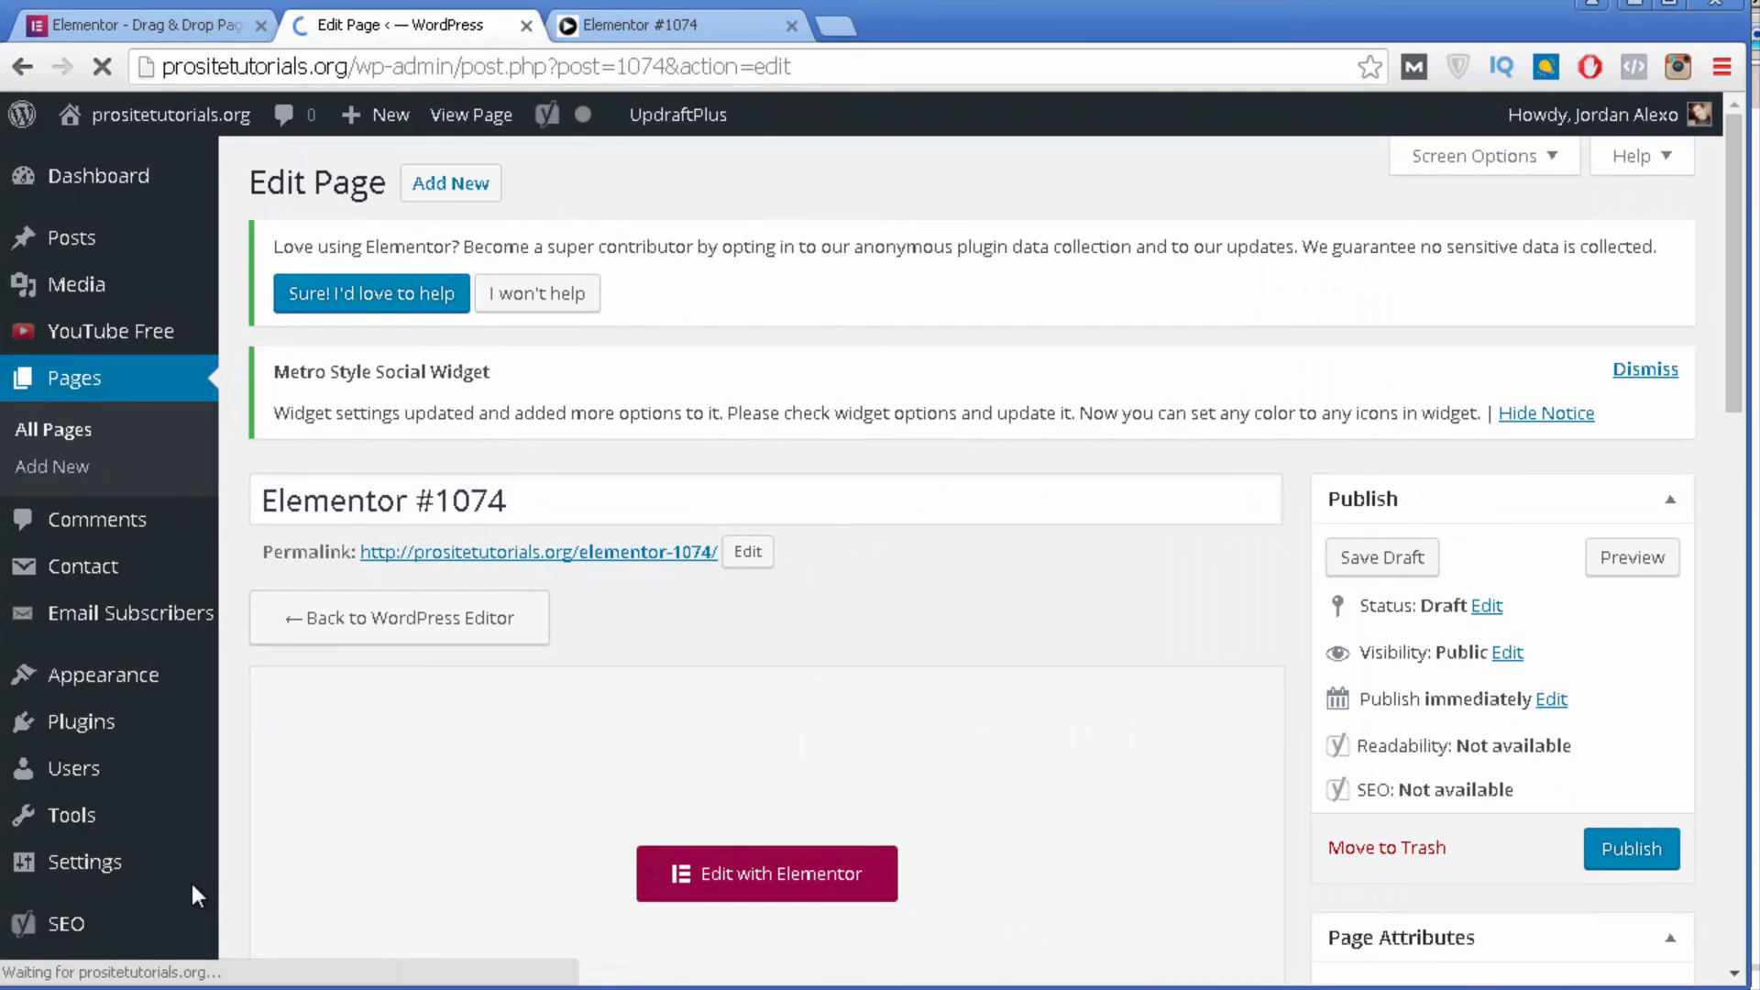
pyautogui.moveTo(196, 896)
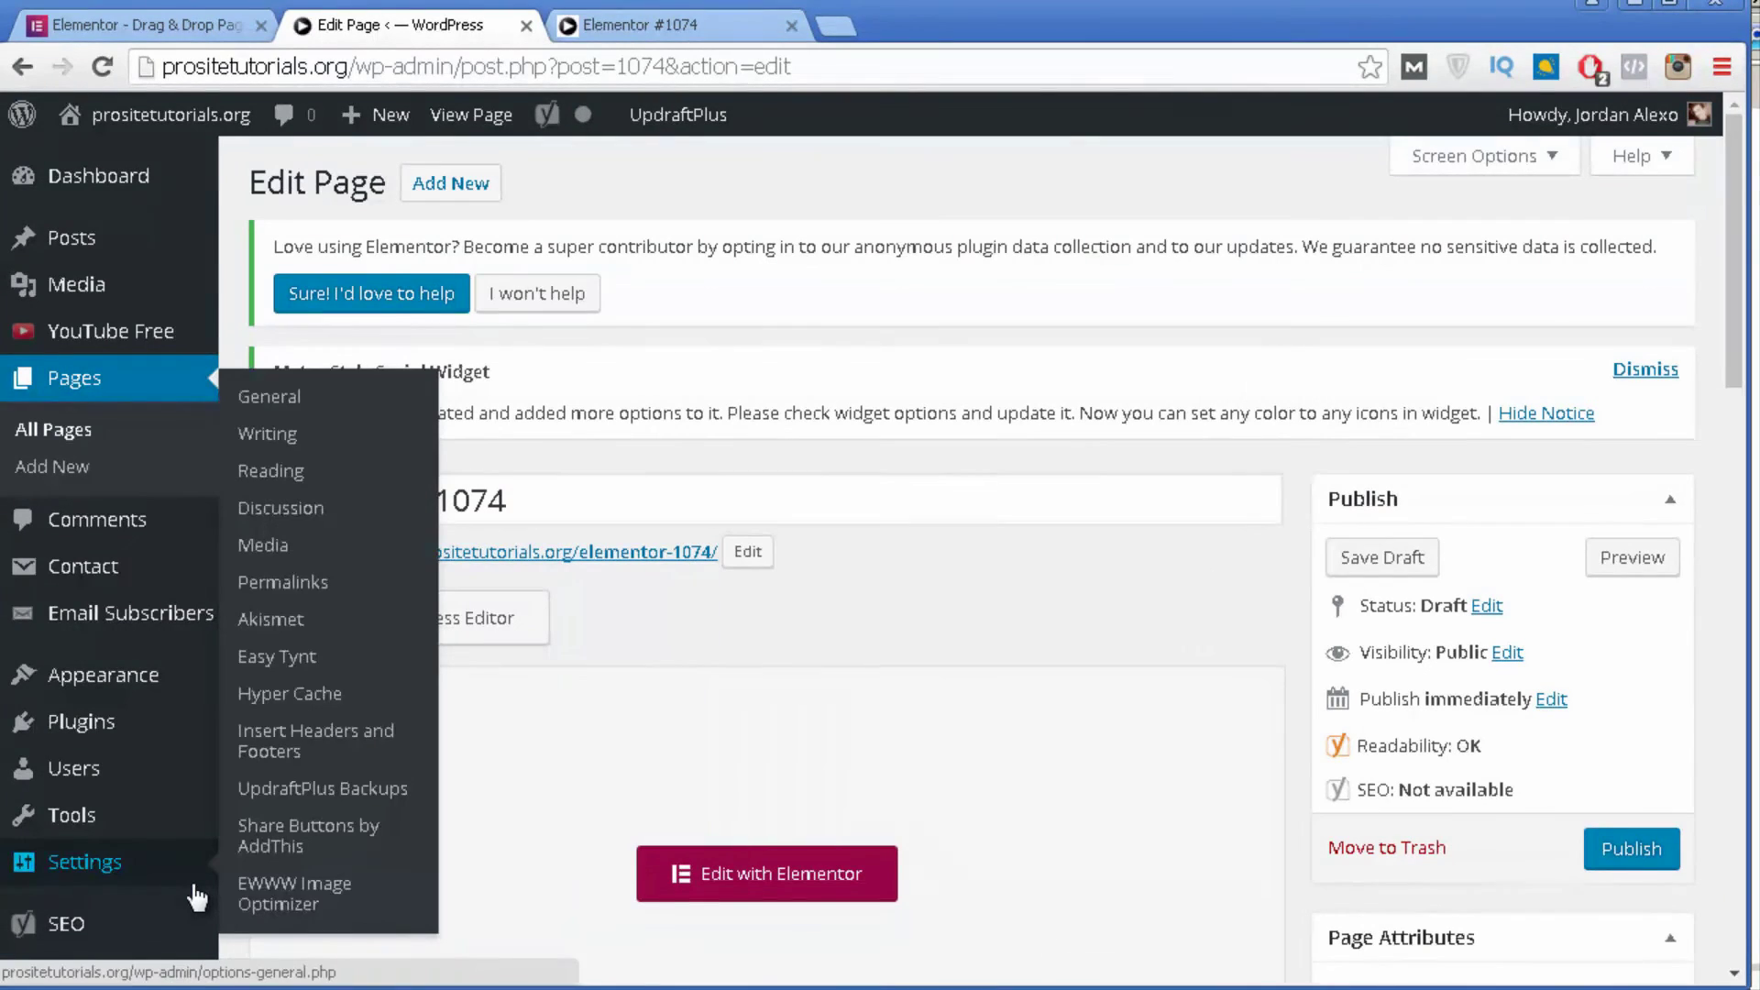